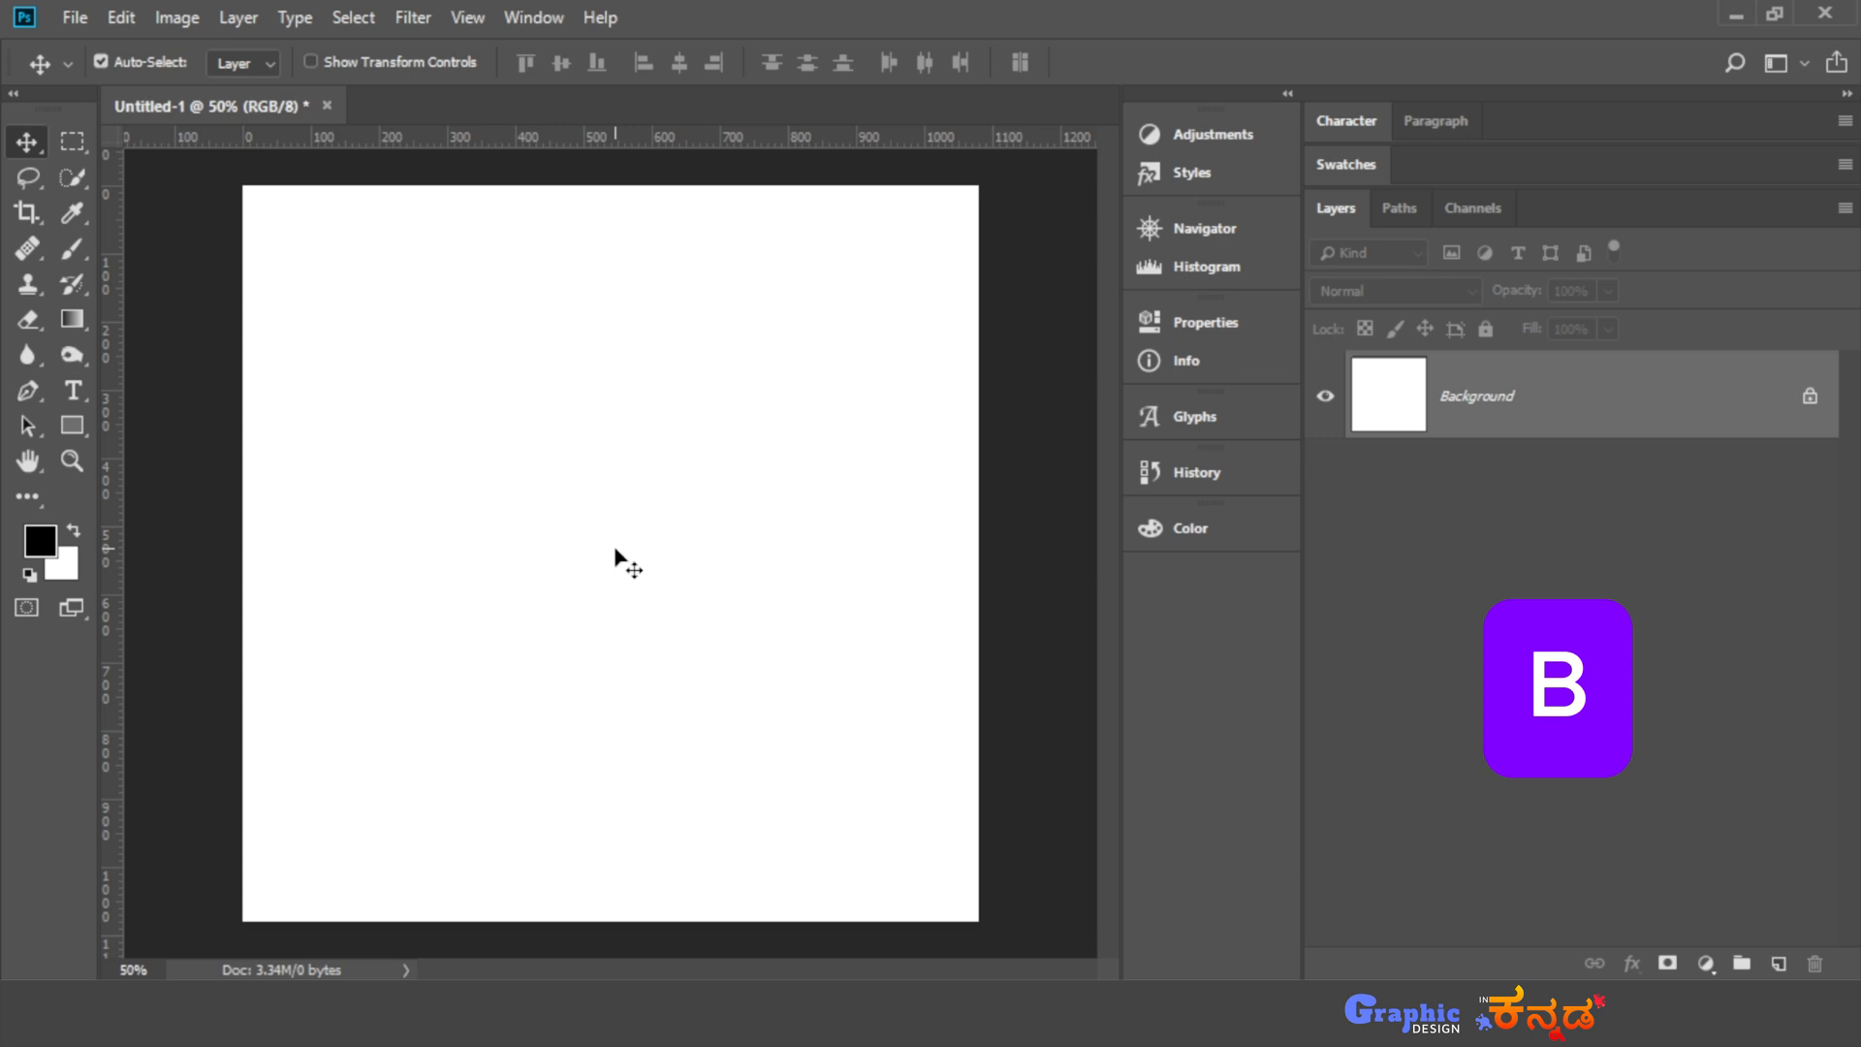
# - Add a new layer above the background and try a wavy freehand black stroke on it with the Brush tool
pyautogui.press('b')
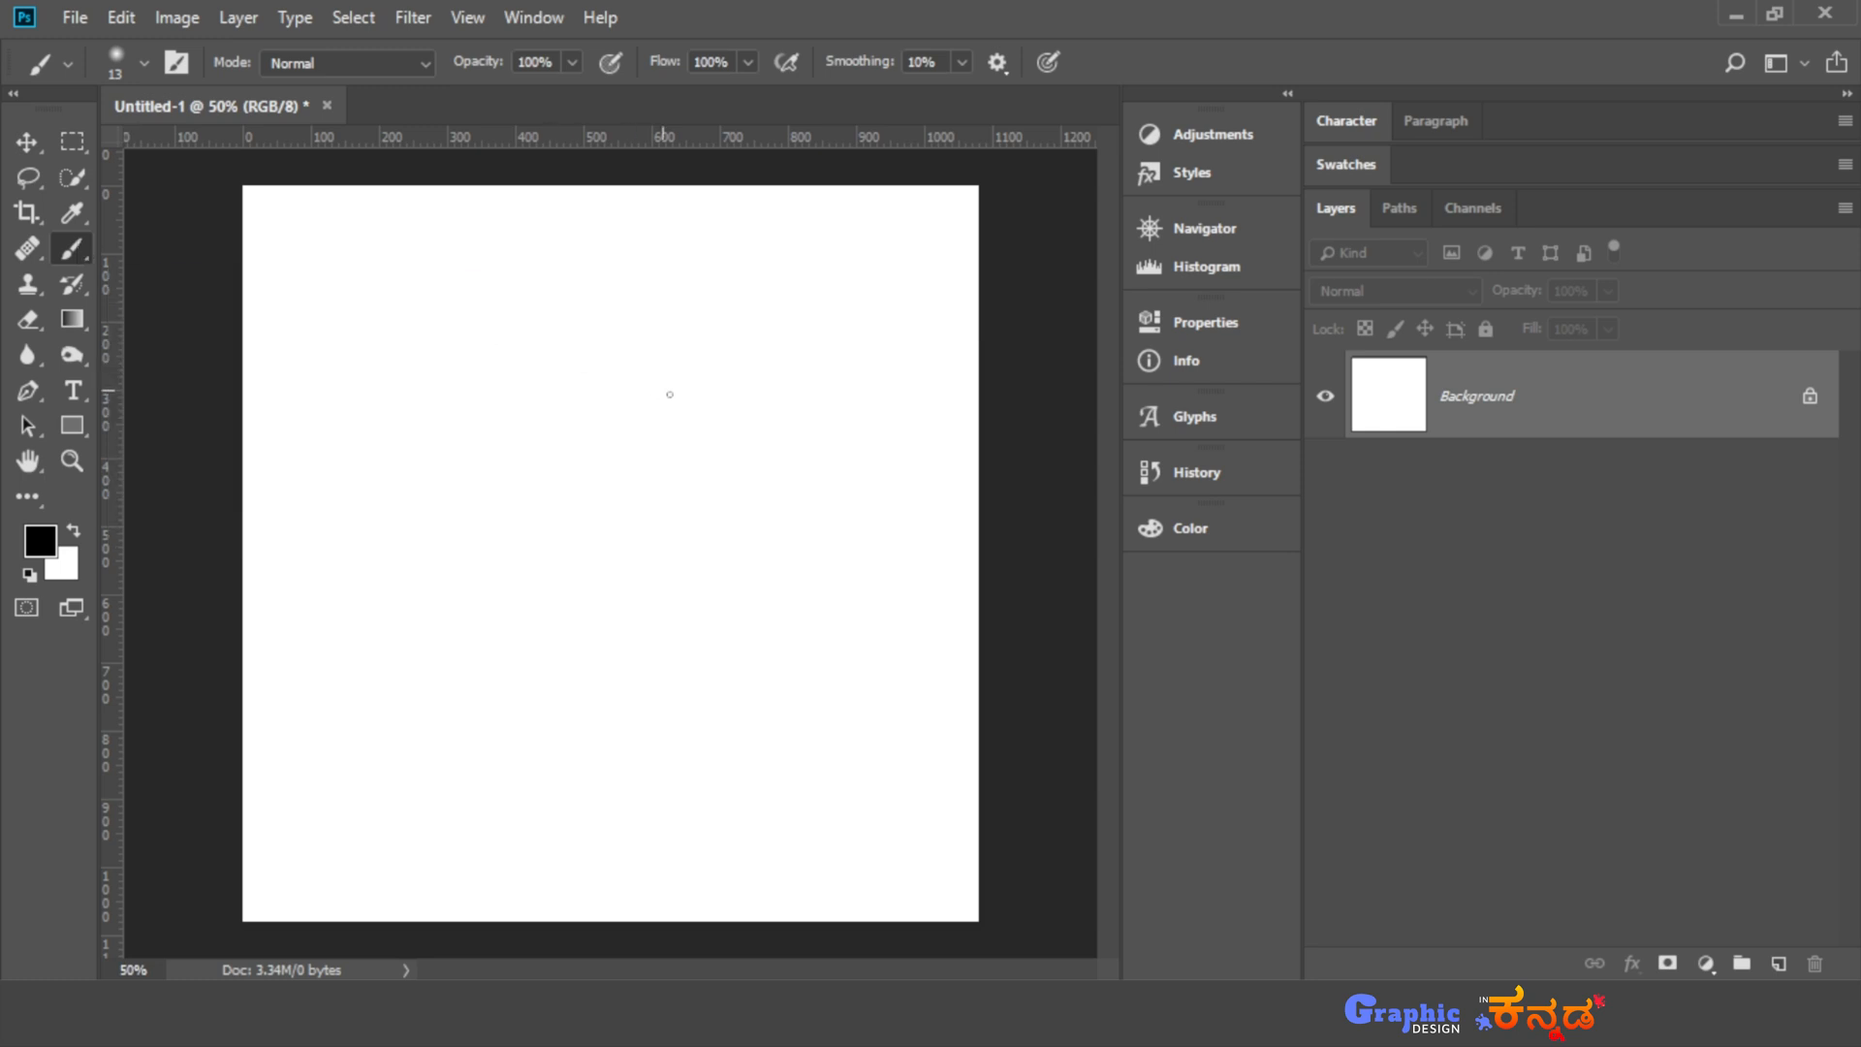
pyautogui.click(1779, 962)
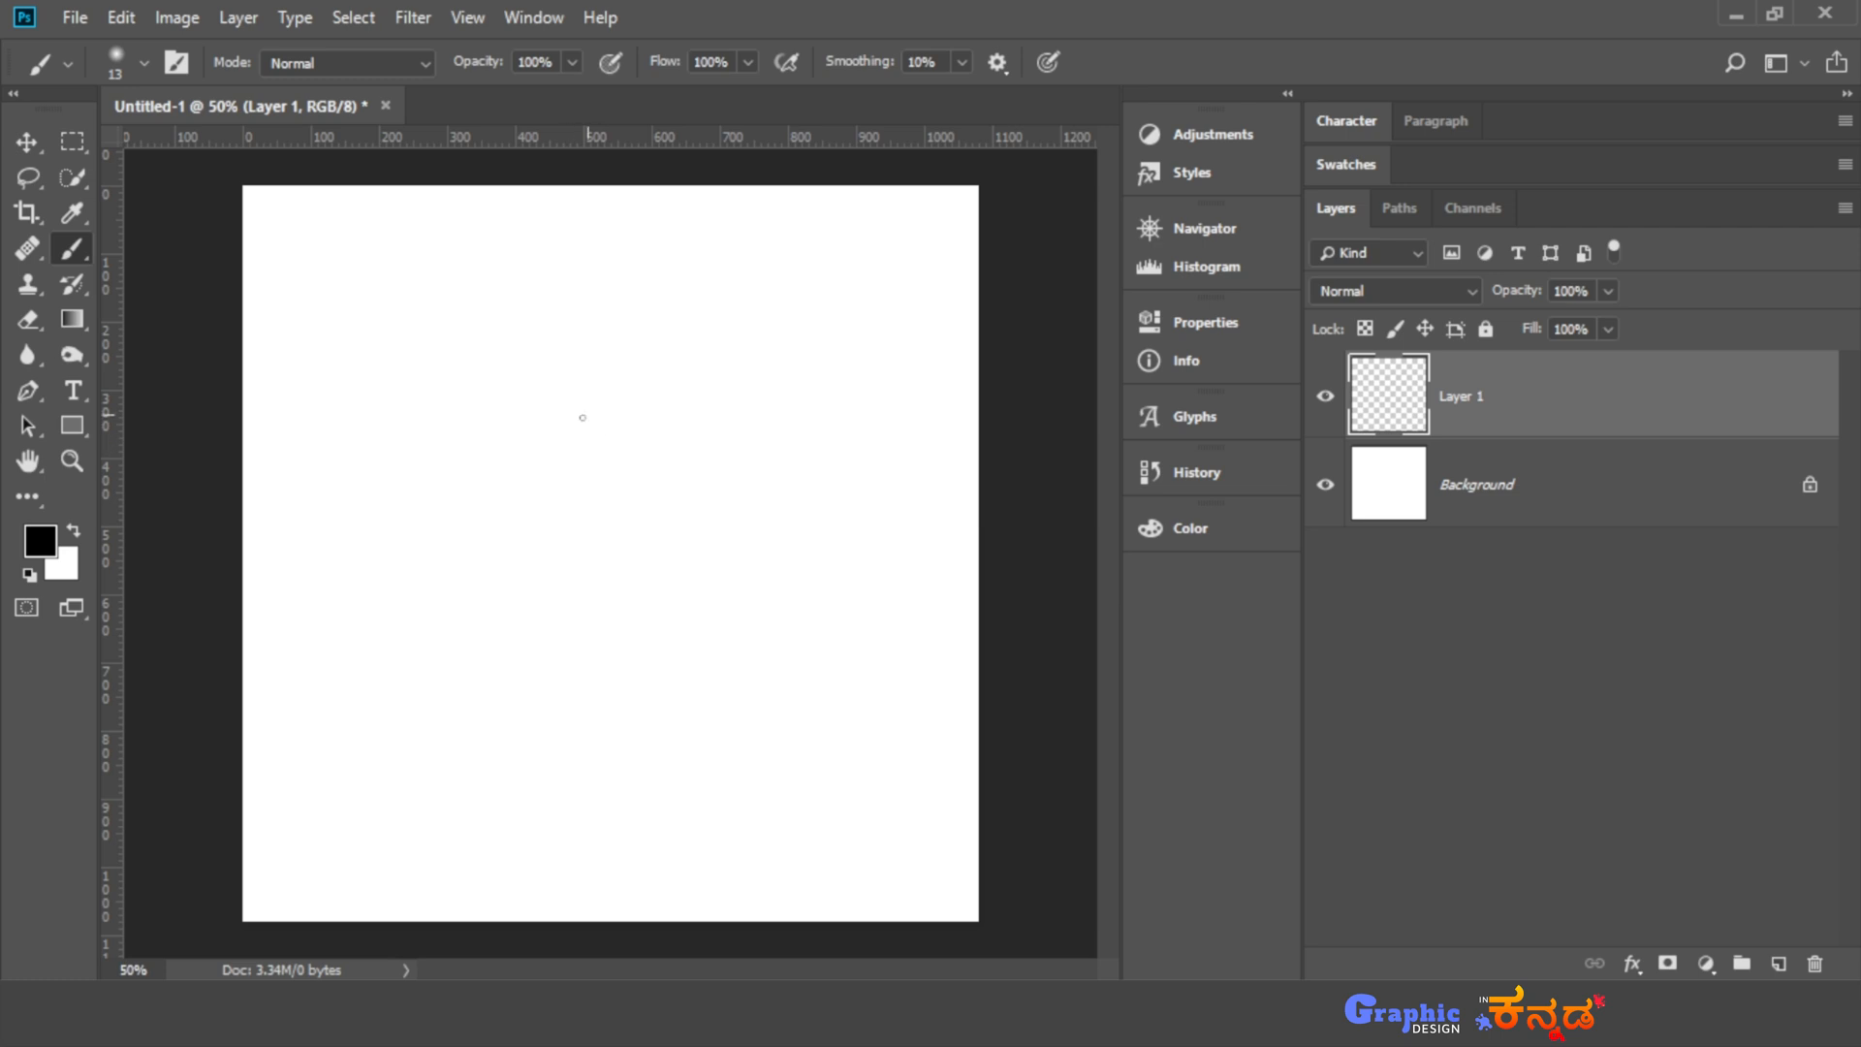
pyautogui.moveTo(466, 297)
pyautogui.mouseDown()
pyautogui.moveTo(407, 413)
pyautogui.moveTo(598, 342)
pyautogui.moveTo(496, 514)
pyautogui.moveTo(648, 497)
pyautogui.moveTo(713, 614)
pyautogui.mouseUp()
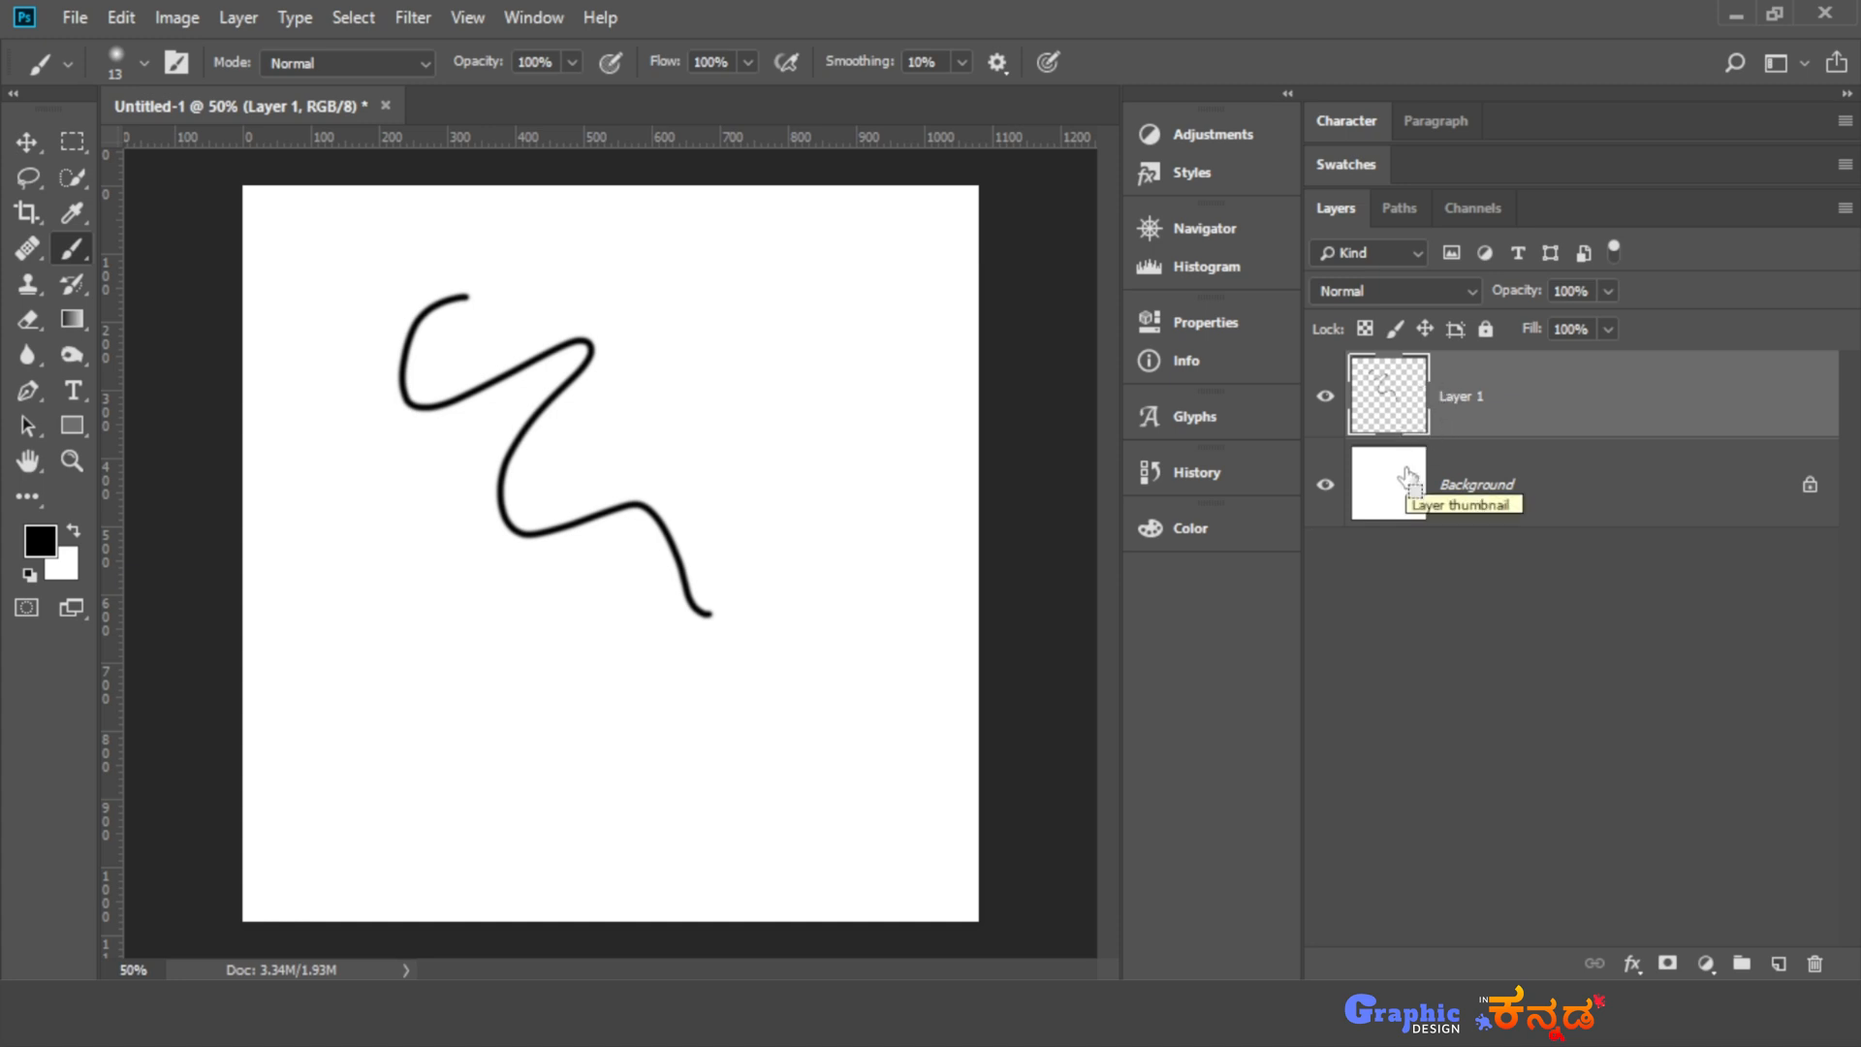
pyautogui.hotkey('ctrl', 'z')
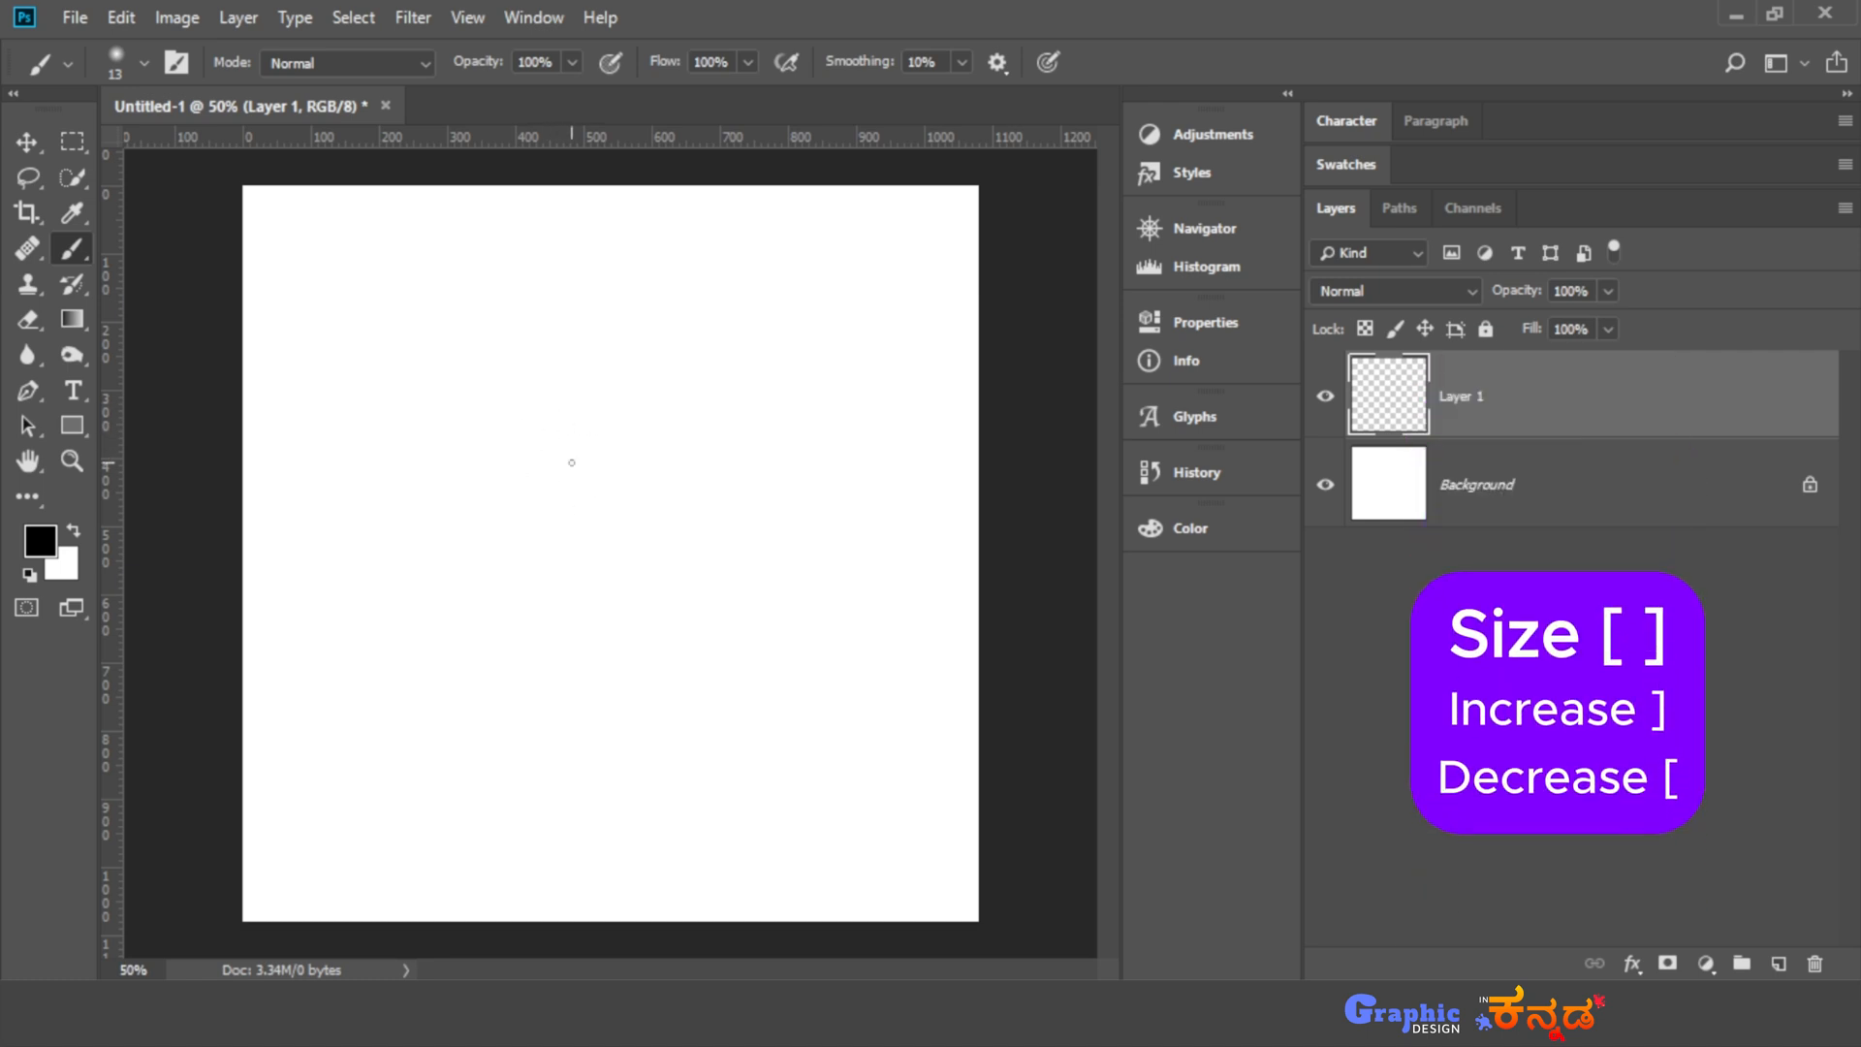
# - Enlarge the brush to 900 px and reduce it again to 250 px
pyautogui.press(']')
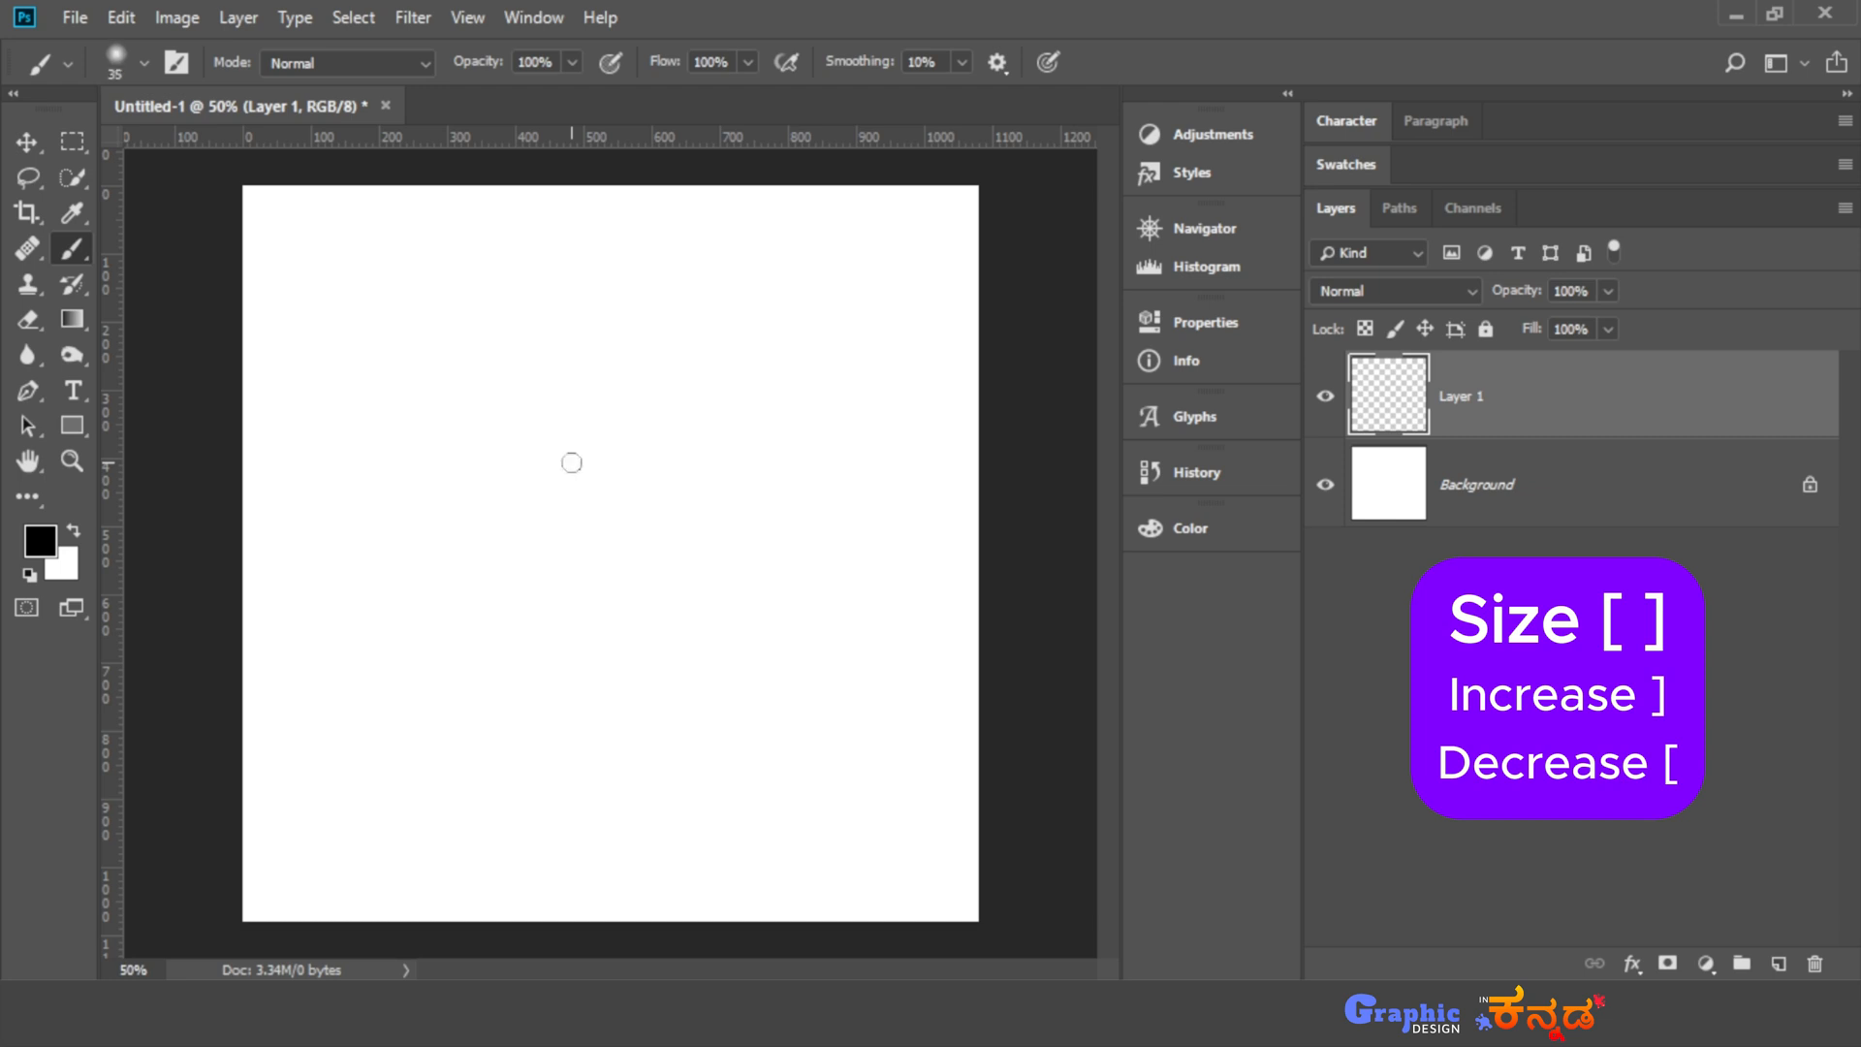
pyautogui.press(']')
pyautogui.press(']')
pyautogui.press(']')
pyautogui.press(']')
pyautogui.press(']')
pyautogui.press(']')
pyautogui.press(']')
pyautogui.press(']')
pyautogui.press(']')
pyautogui.press(']')
pyautogui.press(']')
pyautogui.press(']')
pyautogui.press(']')
pyautogui.press(']')
pyautogui.press(']')
pyautogui.press(']')
pyautogui.press(']')
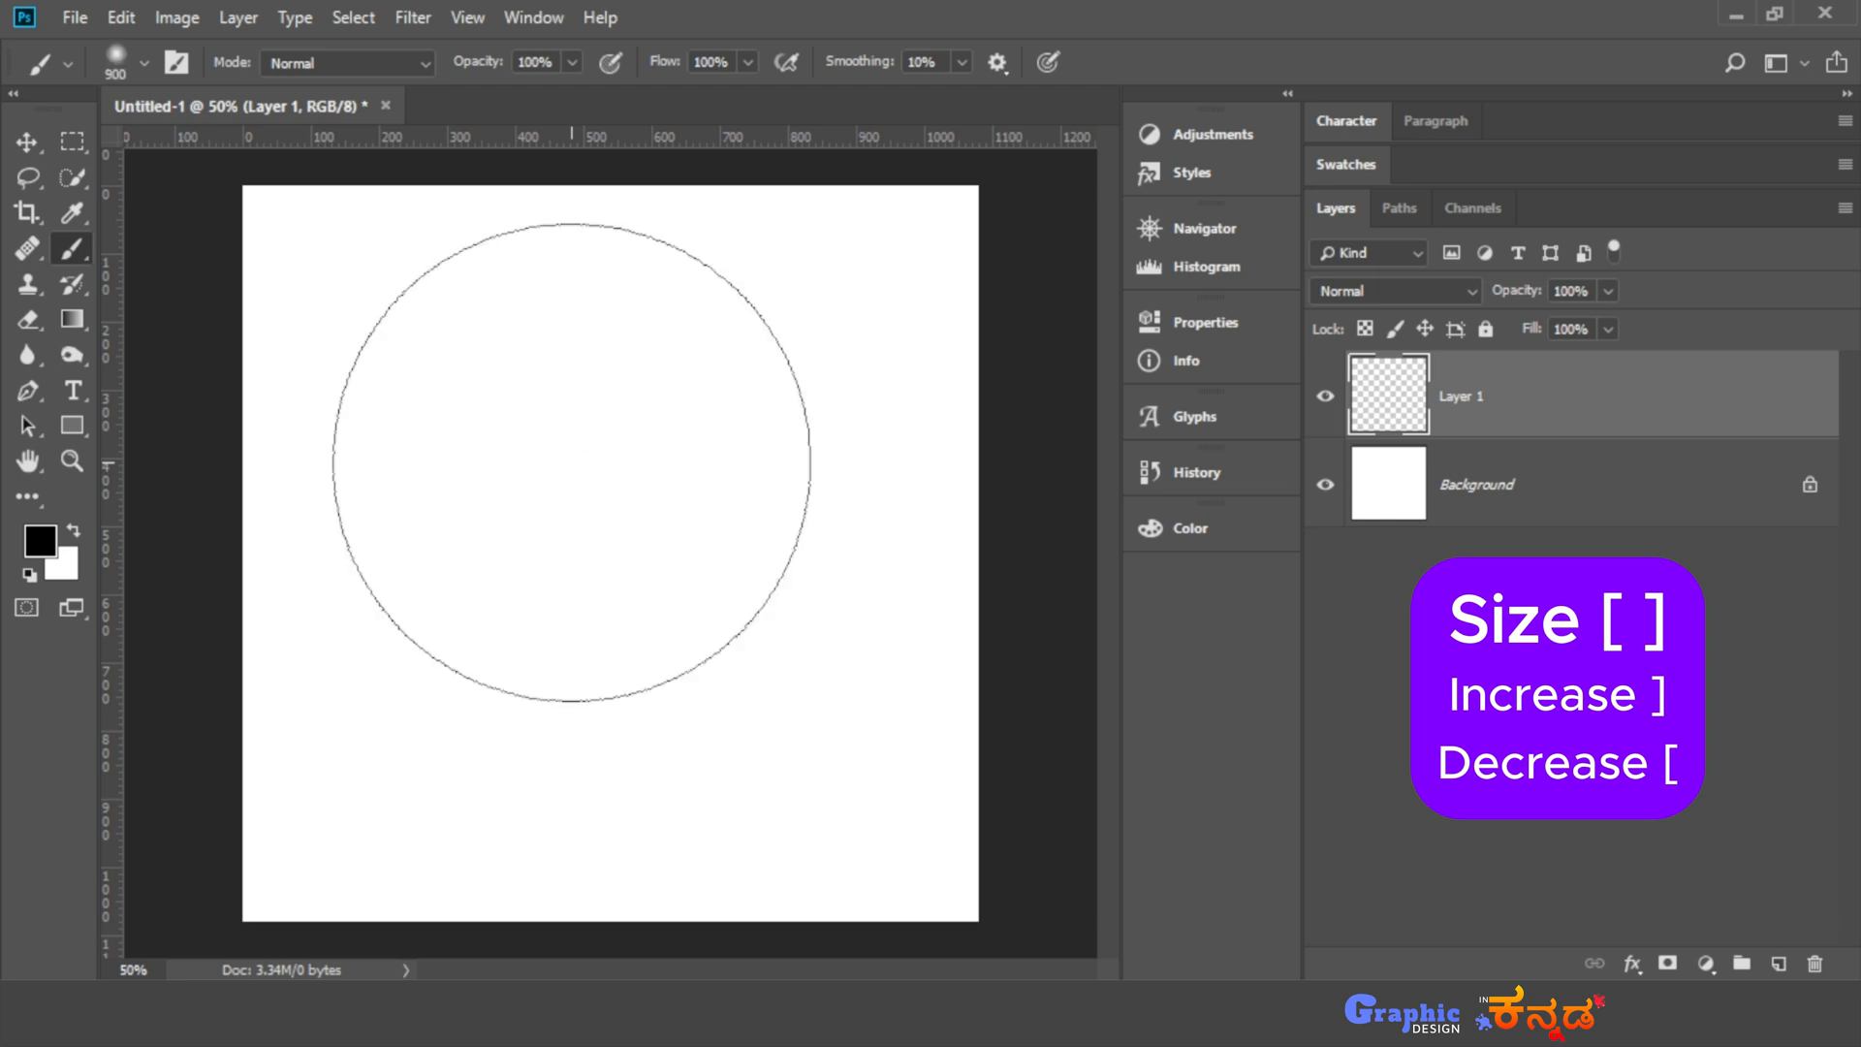
pyautogui.press('[')
pyautogui.press('[')
pyautogui.press('[')
pyautogui.press('[')
pyautogui.press('[')
pyautogui.press('[')
pyautogui.press('[')
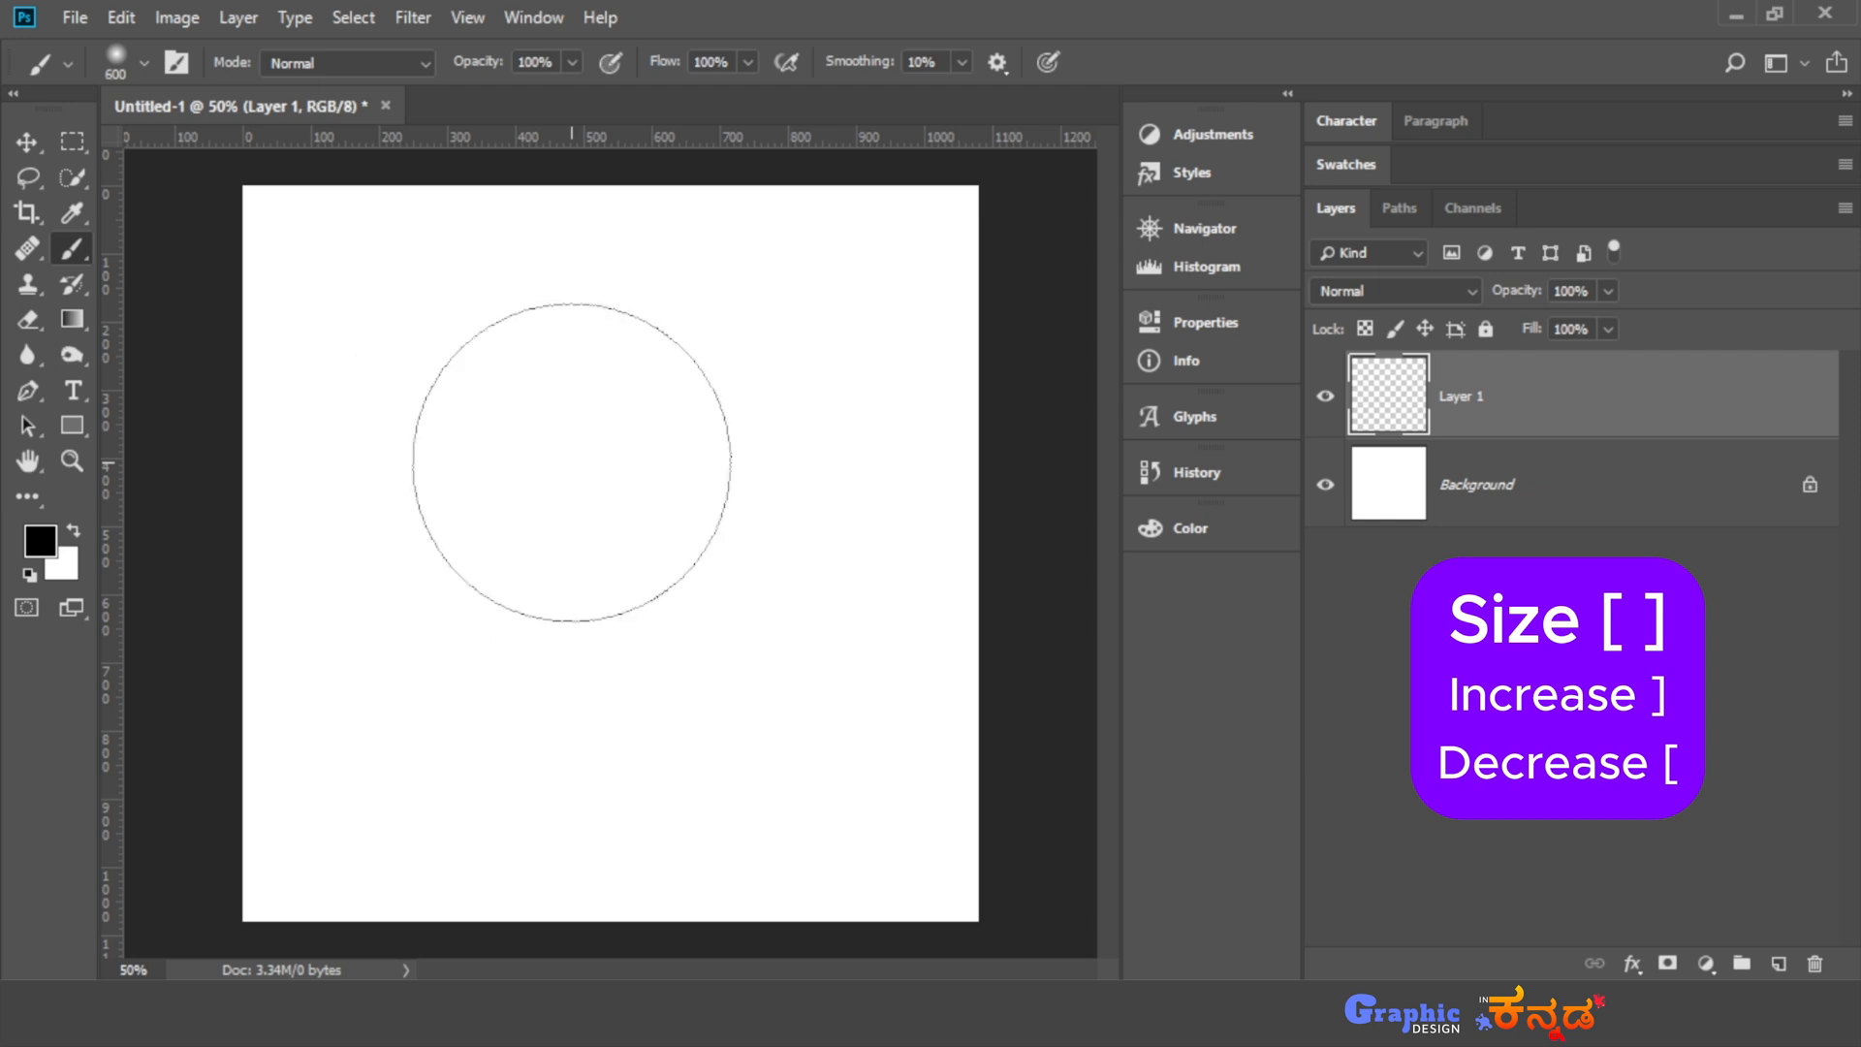
pyautogui.press('[')
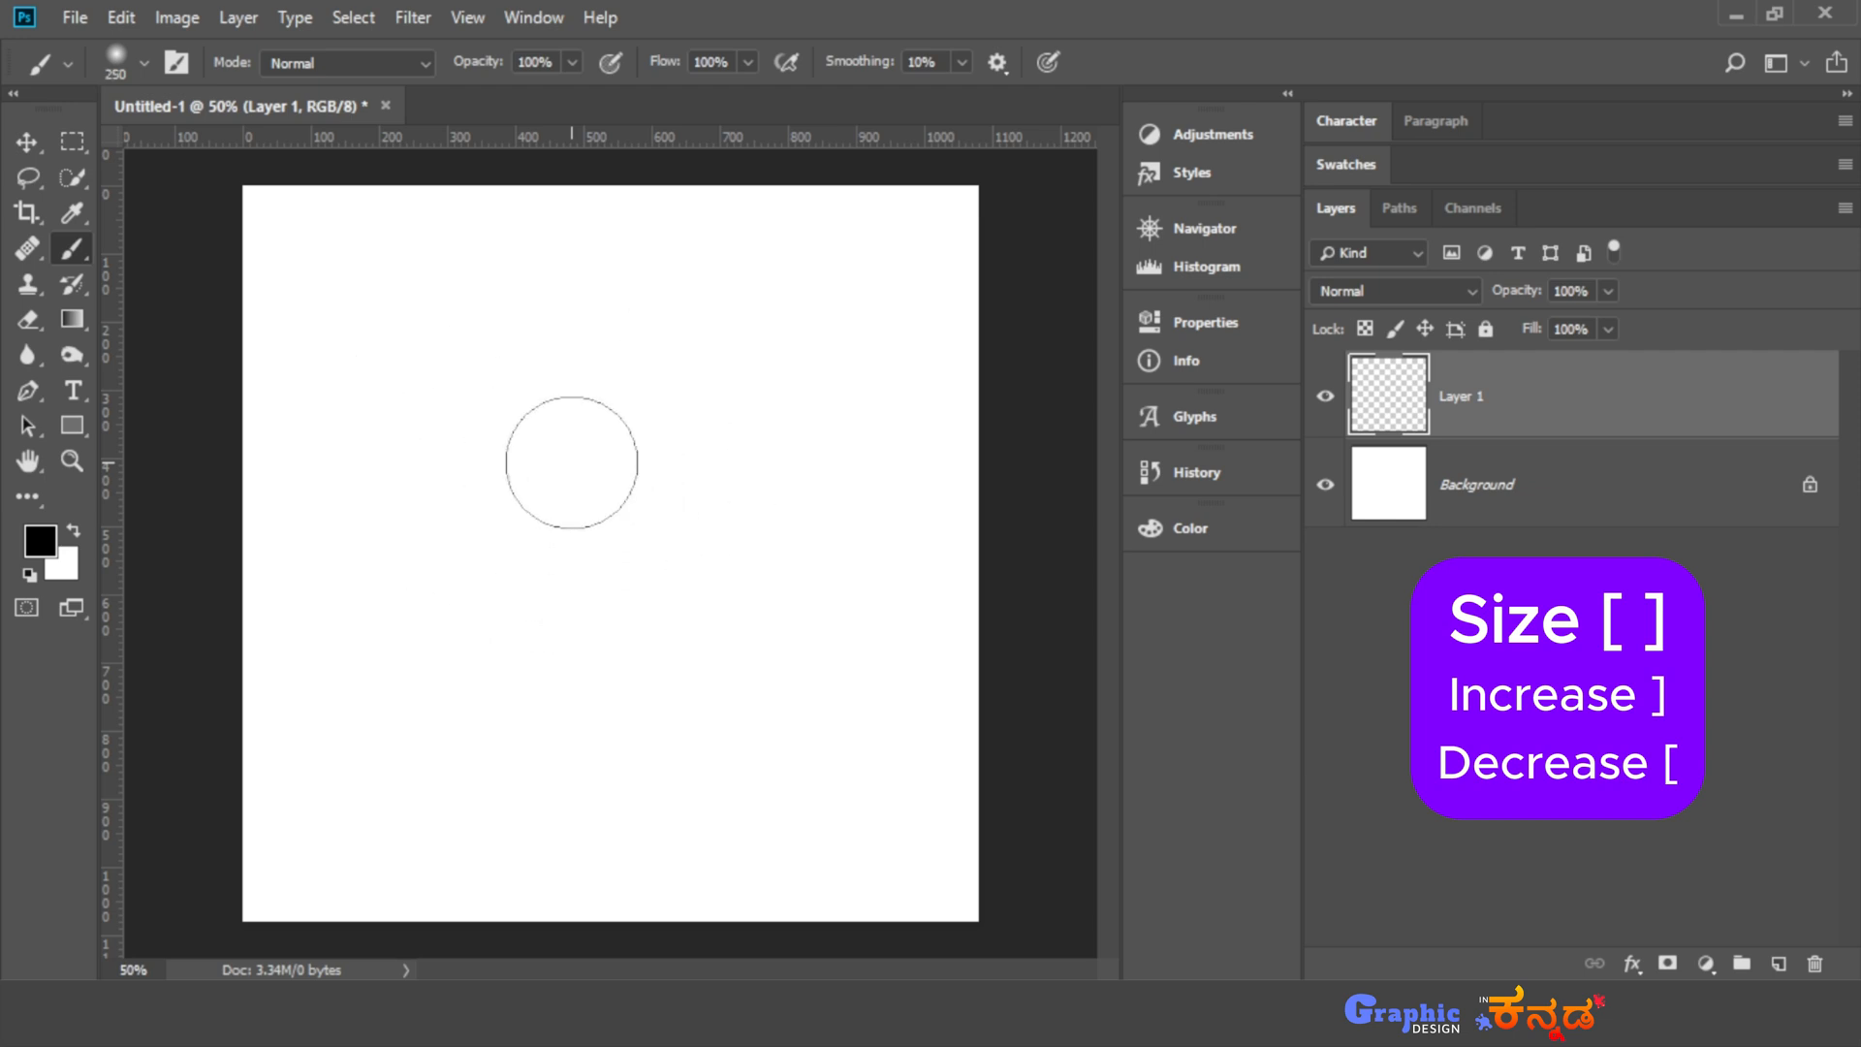
# - Set the brush size to 50 px in the brush settings
pyautogui.click(144, 64)
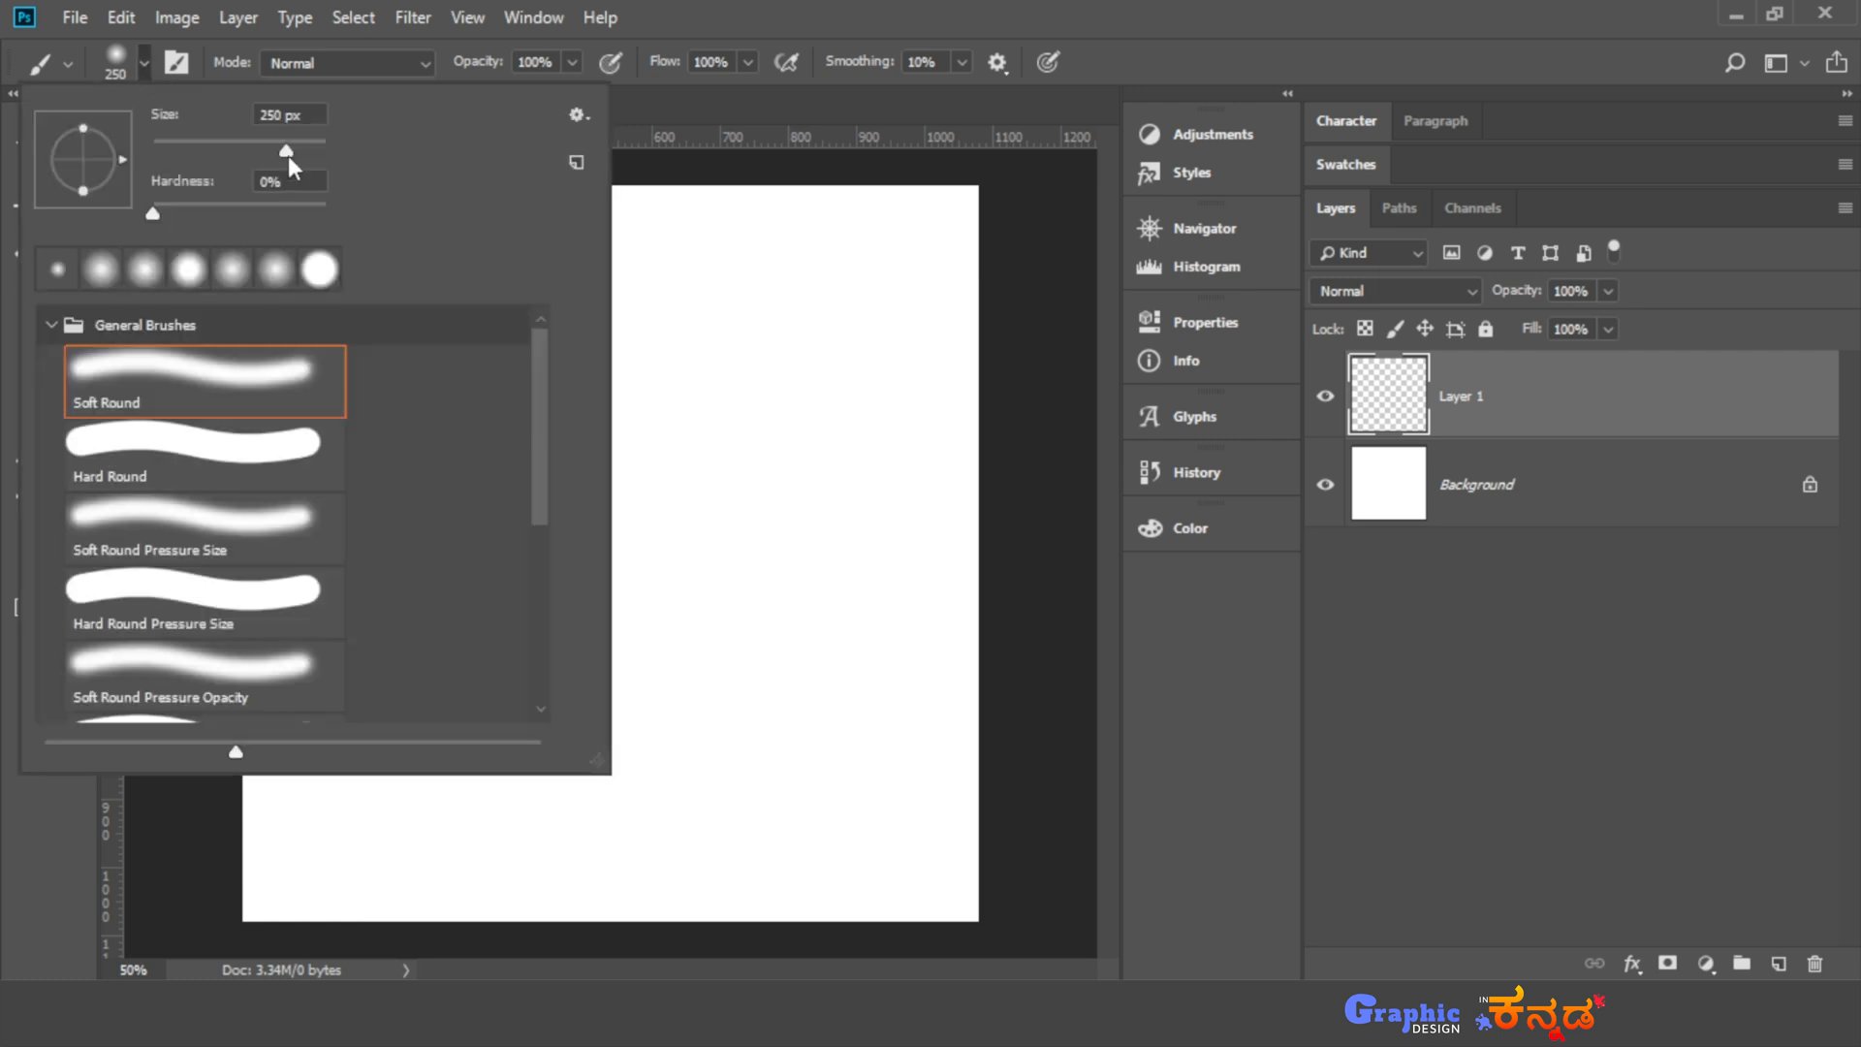
pyautogui.moveTo(257, 153); pyautogui.dragTo(241, 156)
pyautogui.click(145, 63)
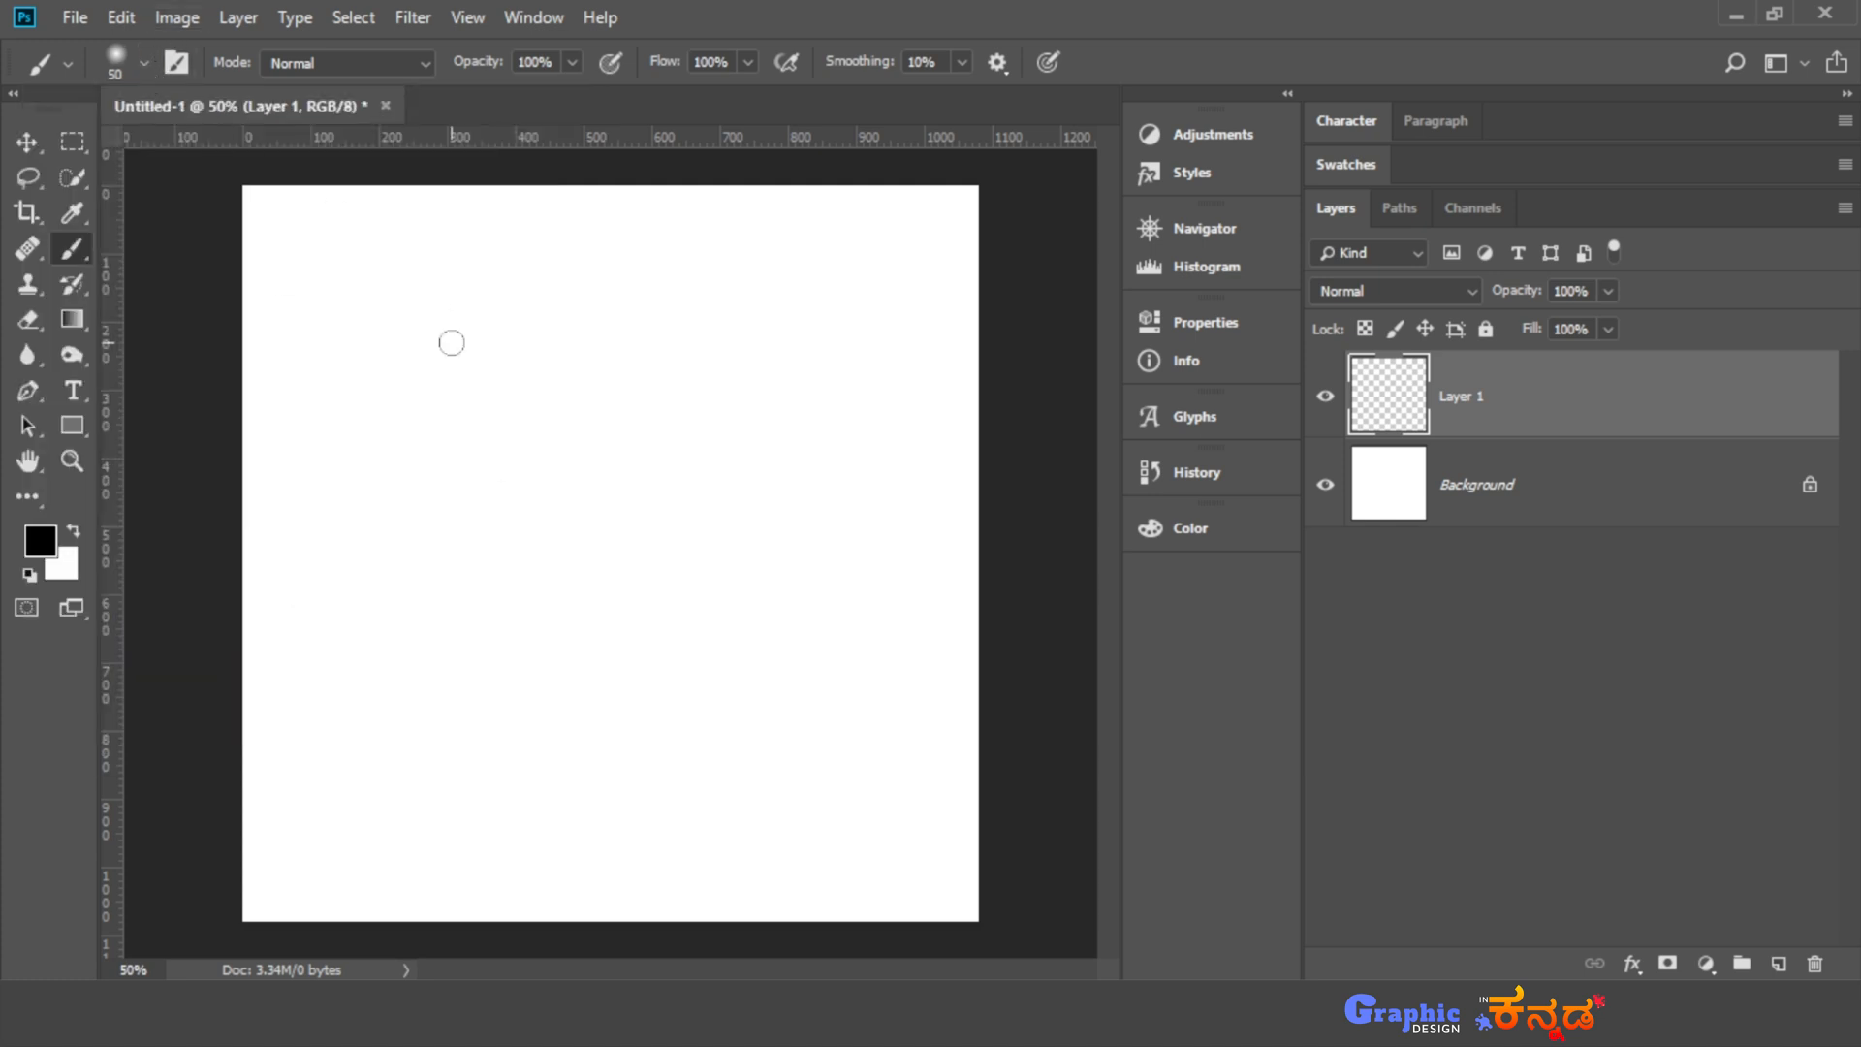
# - Enlarge the brush to 175 px and paint a soft horizontal black stroke across the upper part of the canvas
pyautogui.press(']')
pyautogui.press(']')
pyautogui.press(']')
pyautogui.press(']')
pyautogui.press(']')
pyautogui.press(']')
pyautogui.press(']')
pyautogui.press(']')
pyautogui.moveTo(364, 321); pyautogui.dragTo(776, 322)
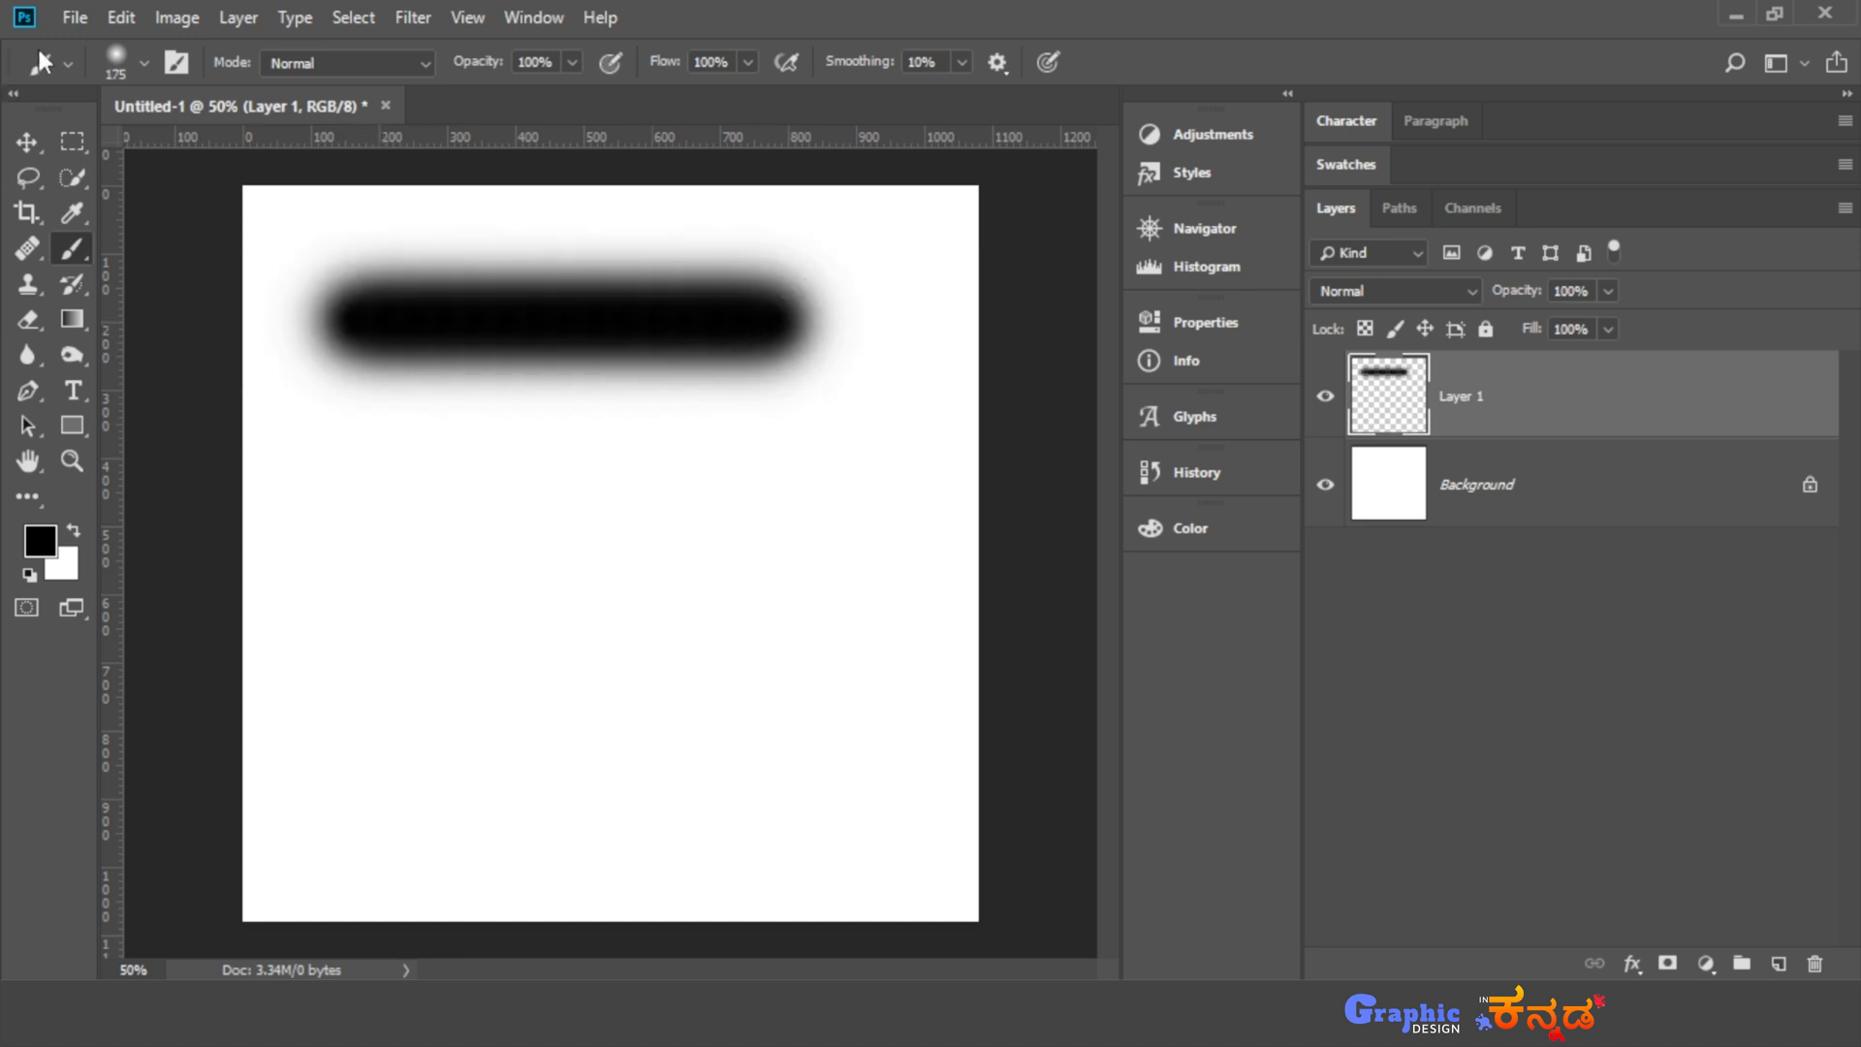
# - Set the brush hardness to 100% and paint a second horizontal black stroke below the first one
pyautogui.click(145, 63)
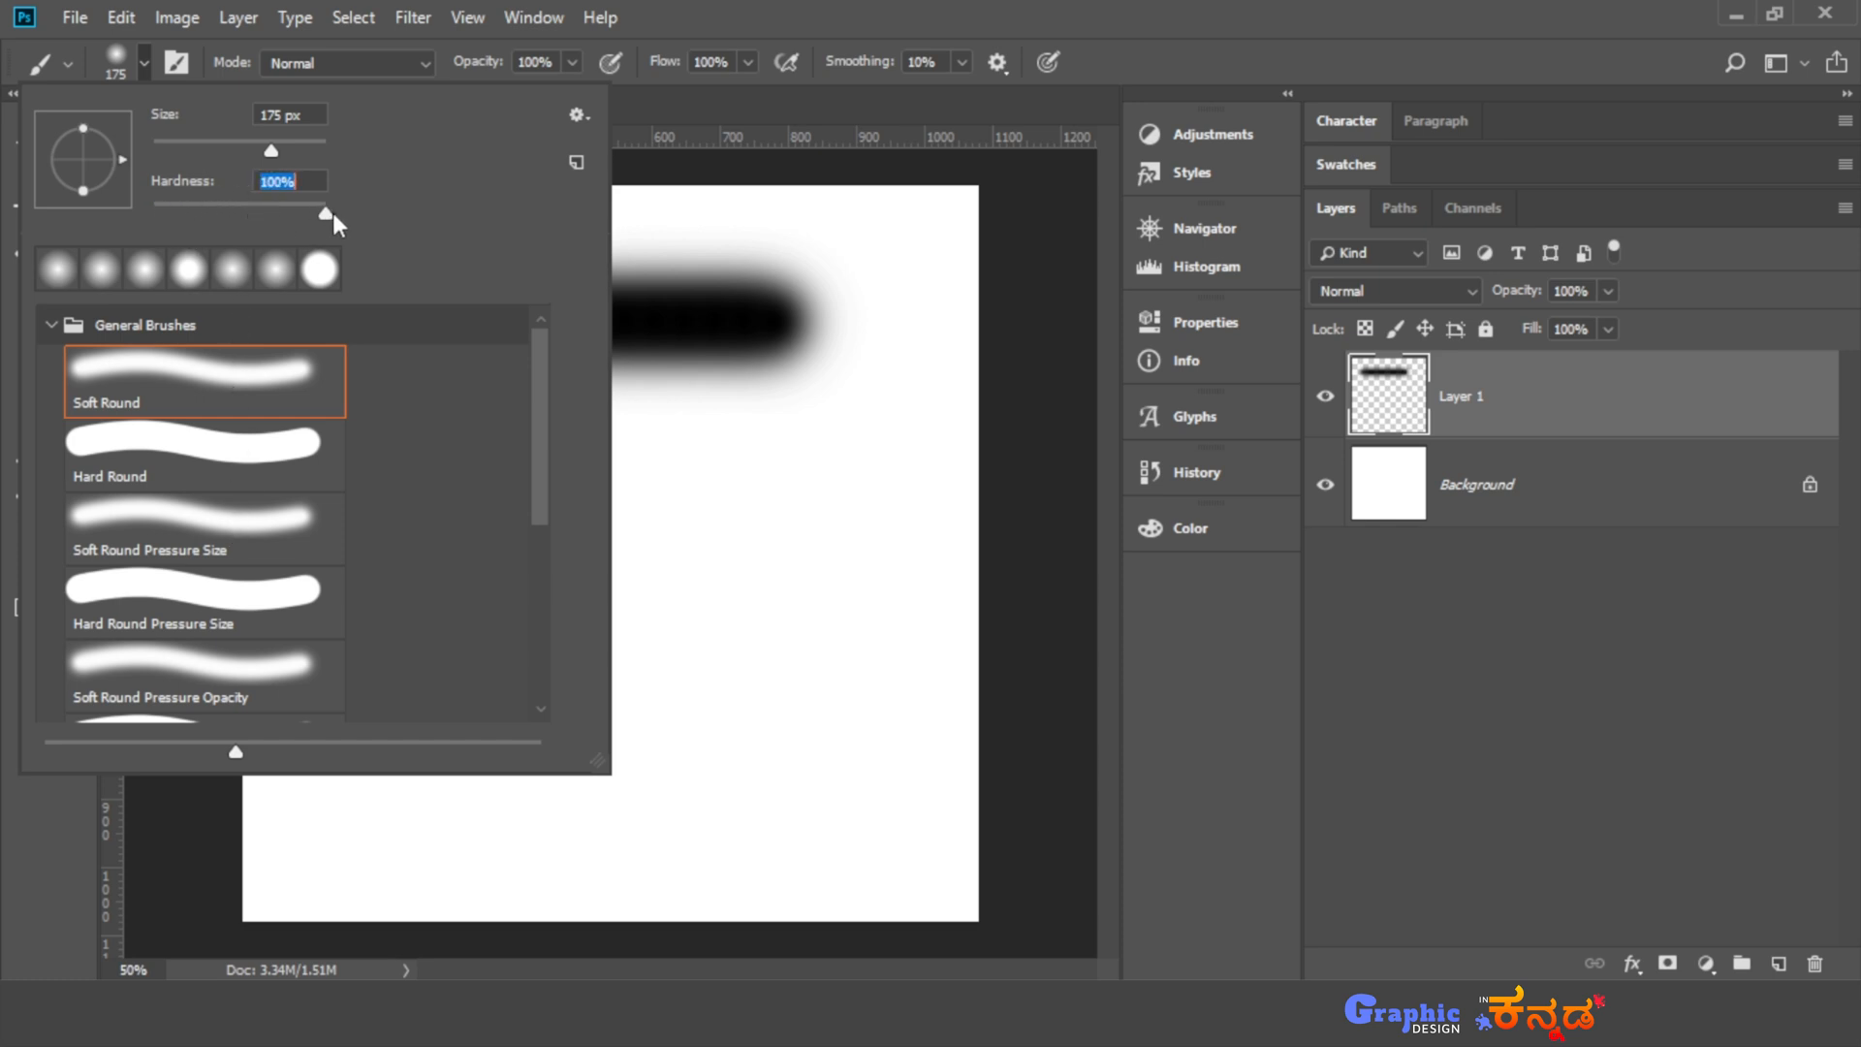
pyautogui.click(144, 60)
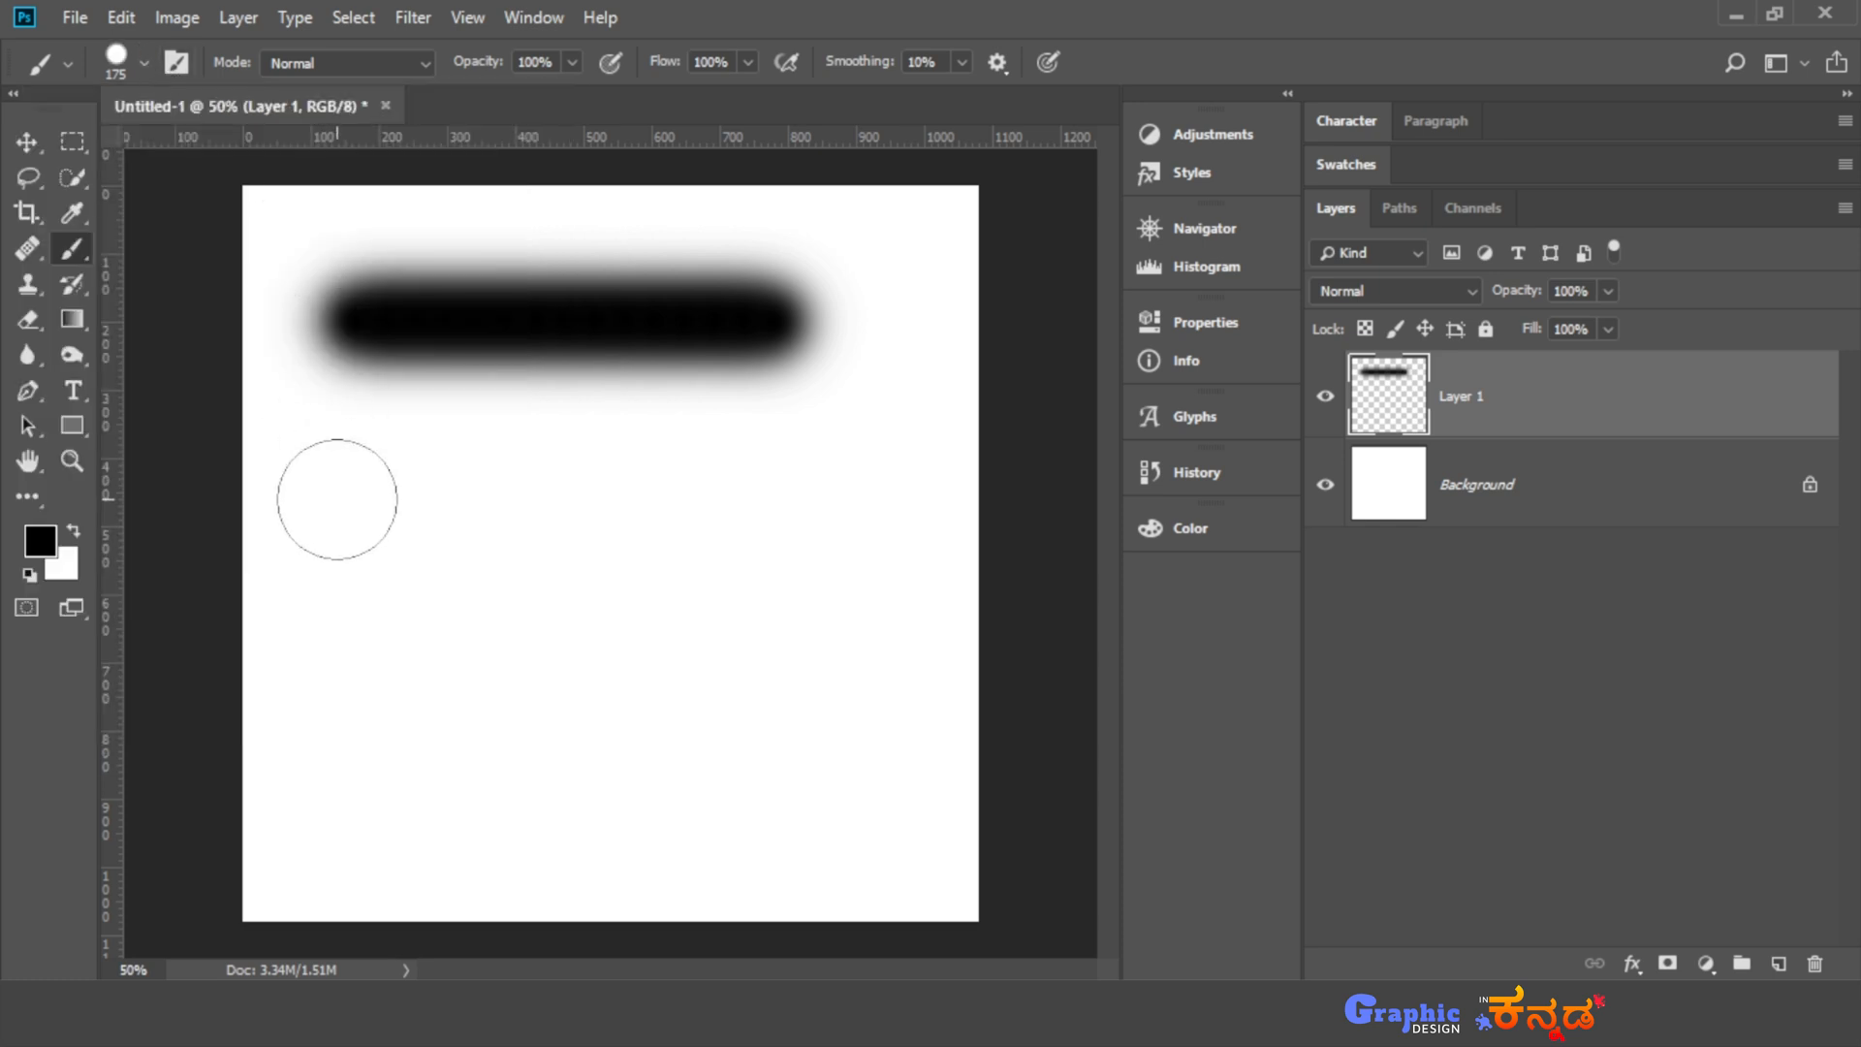
pyautogui.moveTo(337, 501); pyautogui.dragTo(806, 511)
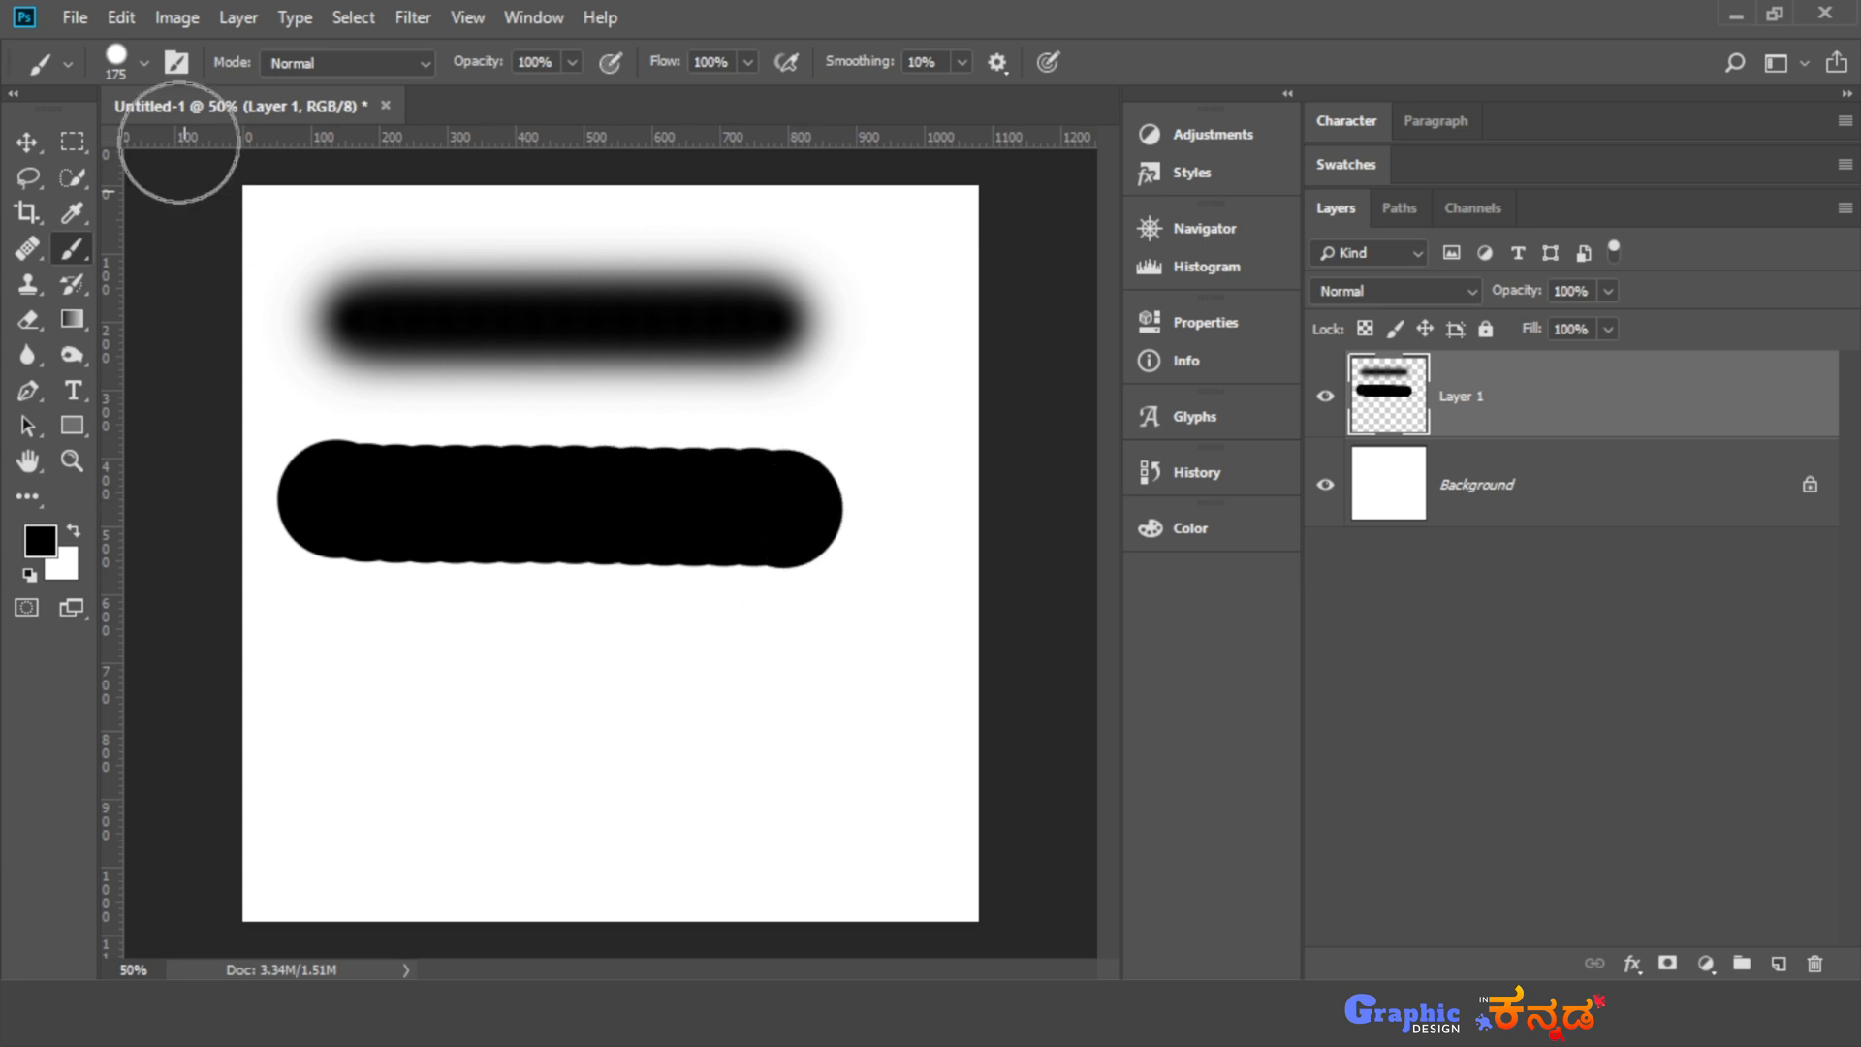
# - Reduce the brush hardness to 0% and paint a third horizontal stroke below the hard-edged one
pyautogui.click(144, 61)
pyautogui.moveTo(195, 207); pyautogui.dragTo(152, 206)
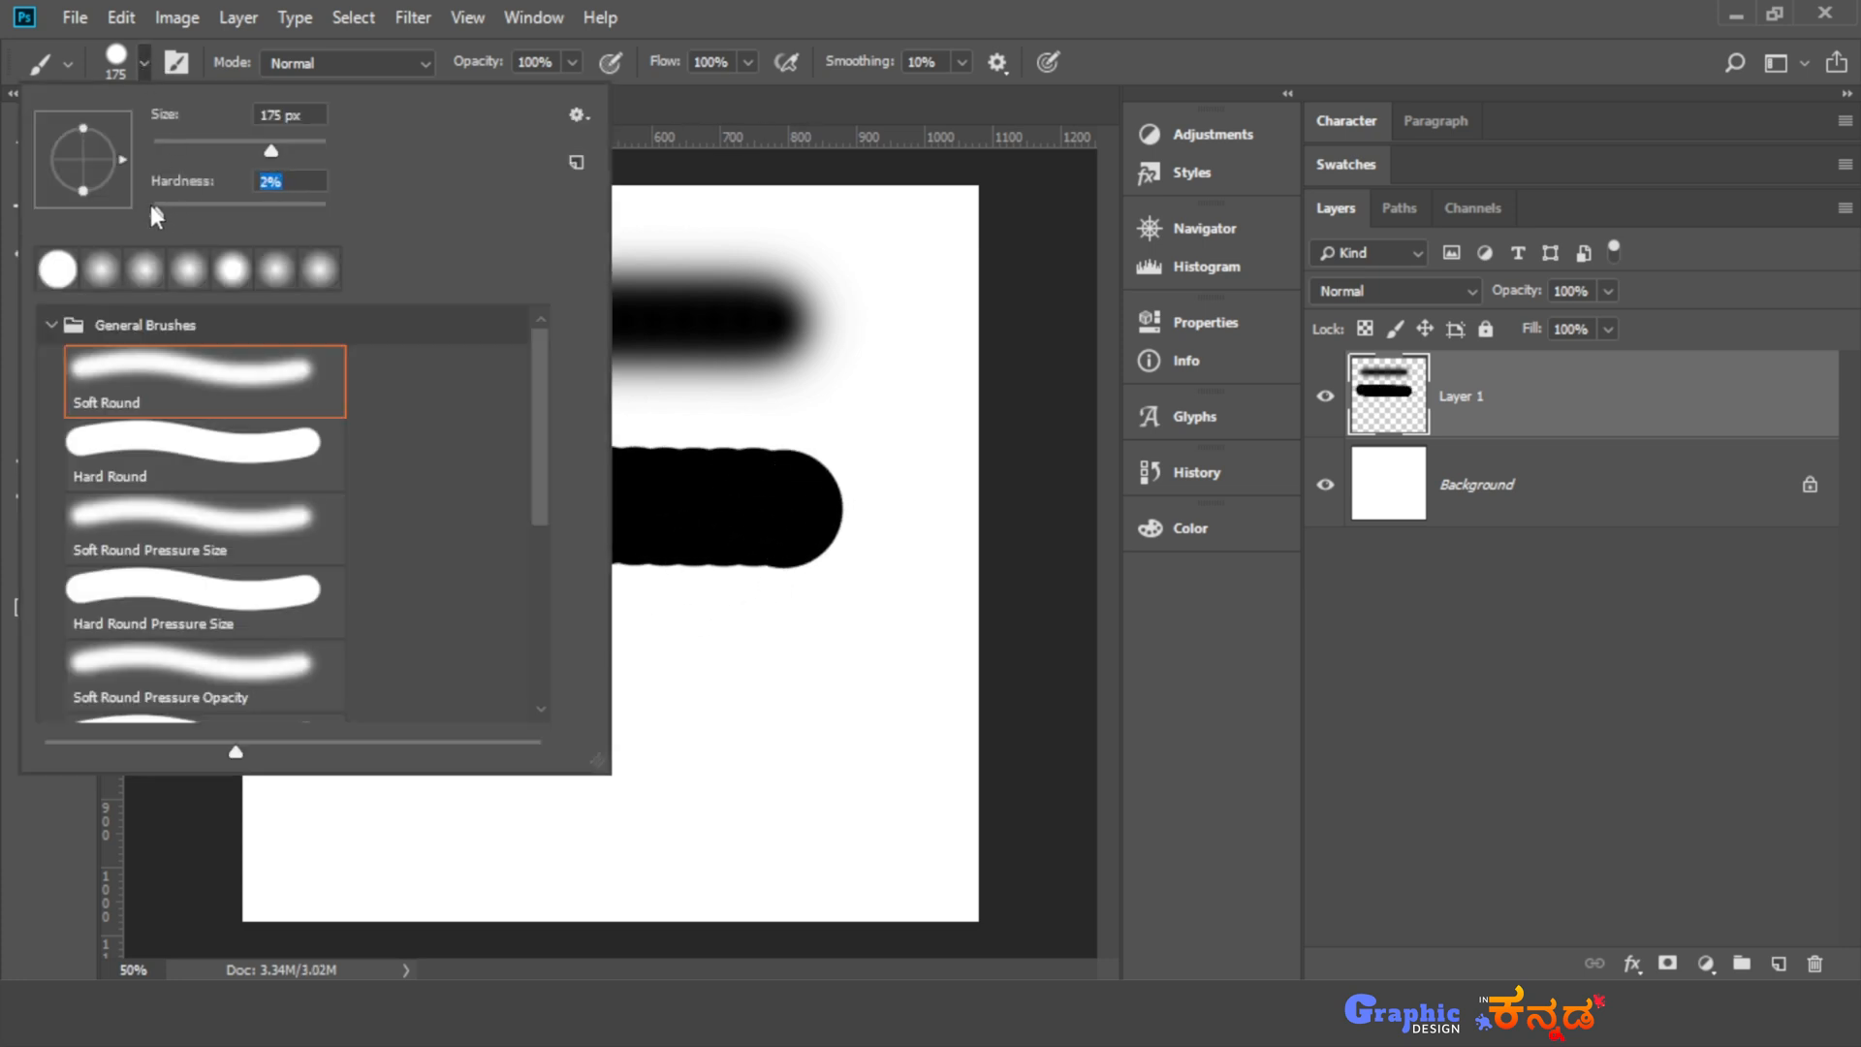
pyautogui.click(144, 58)
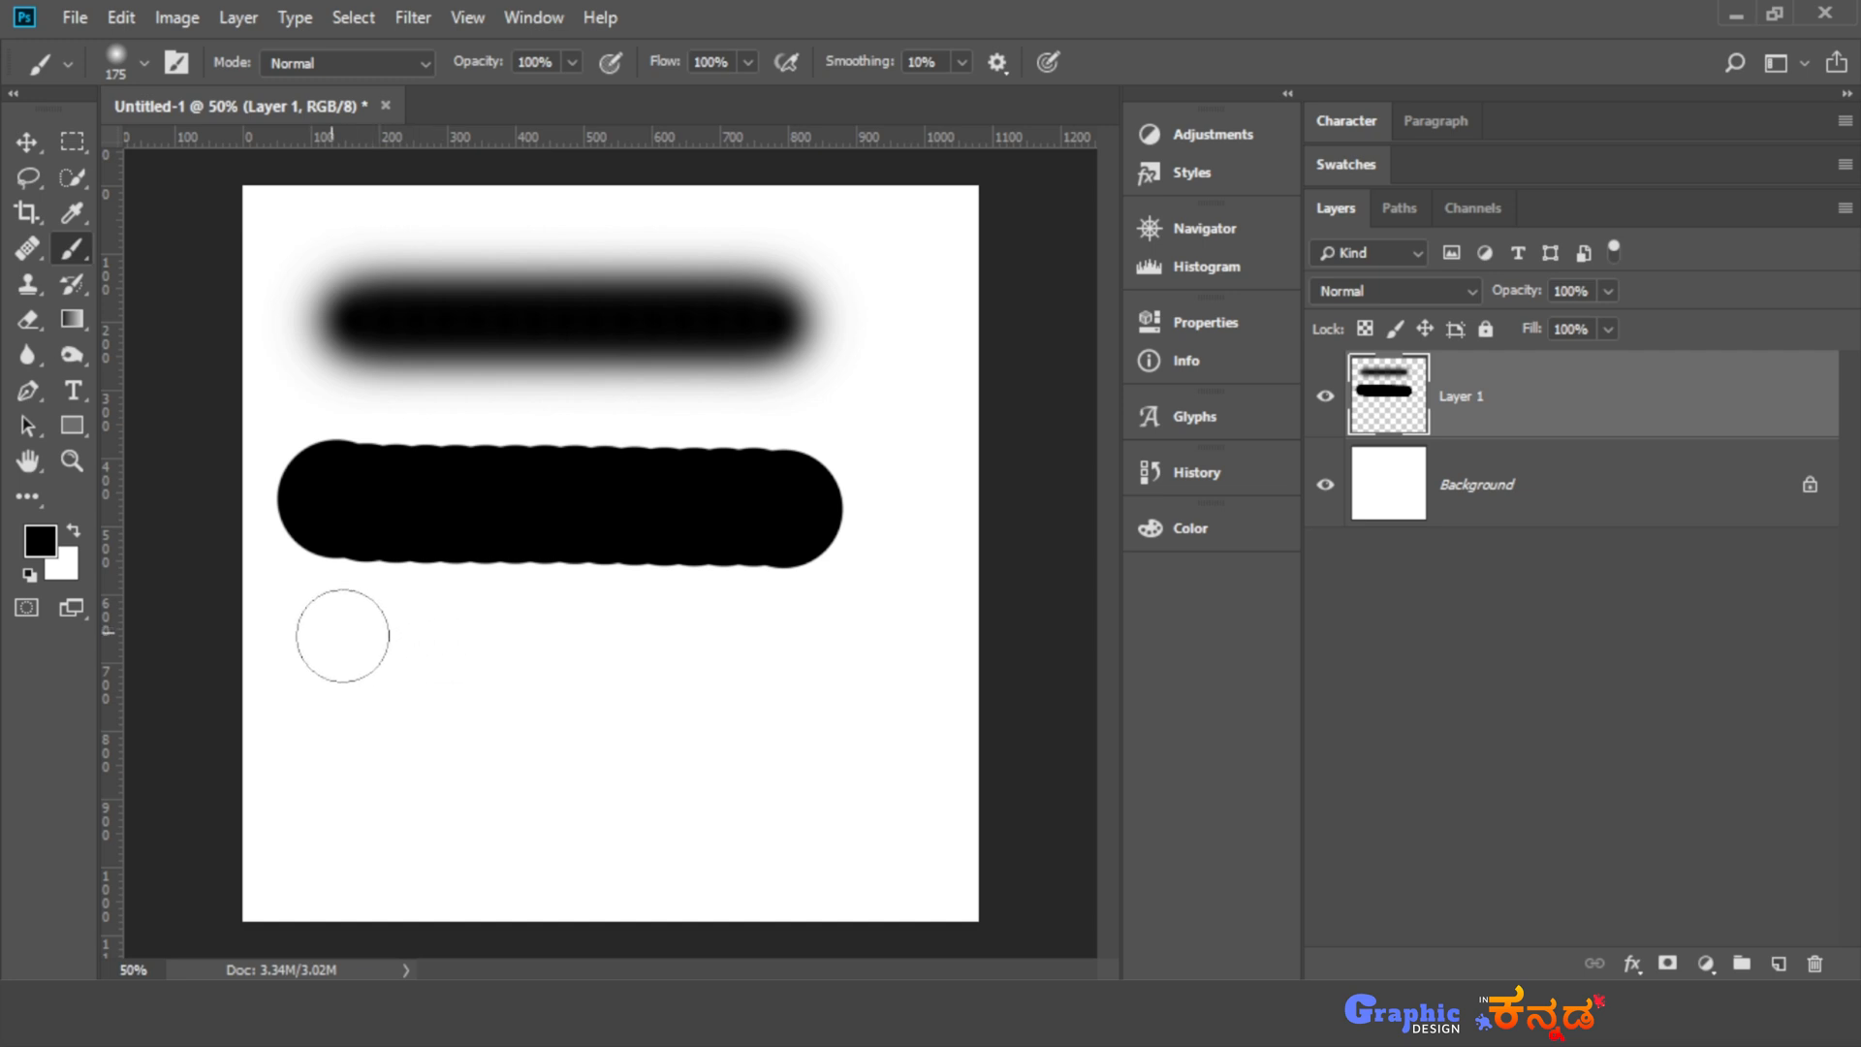
pyautogui.moveTo(341, 631); pyautogui.dragTo(802, 644)
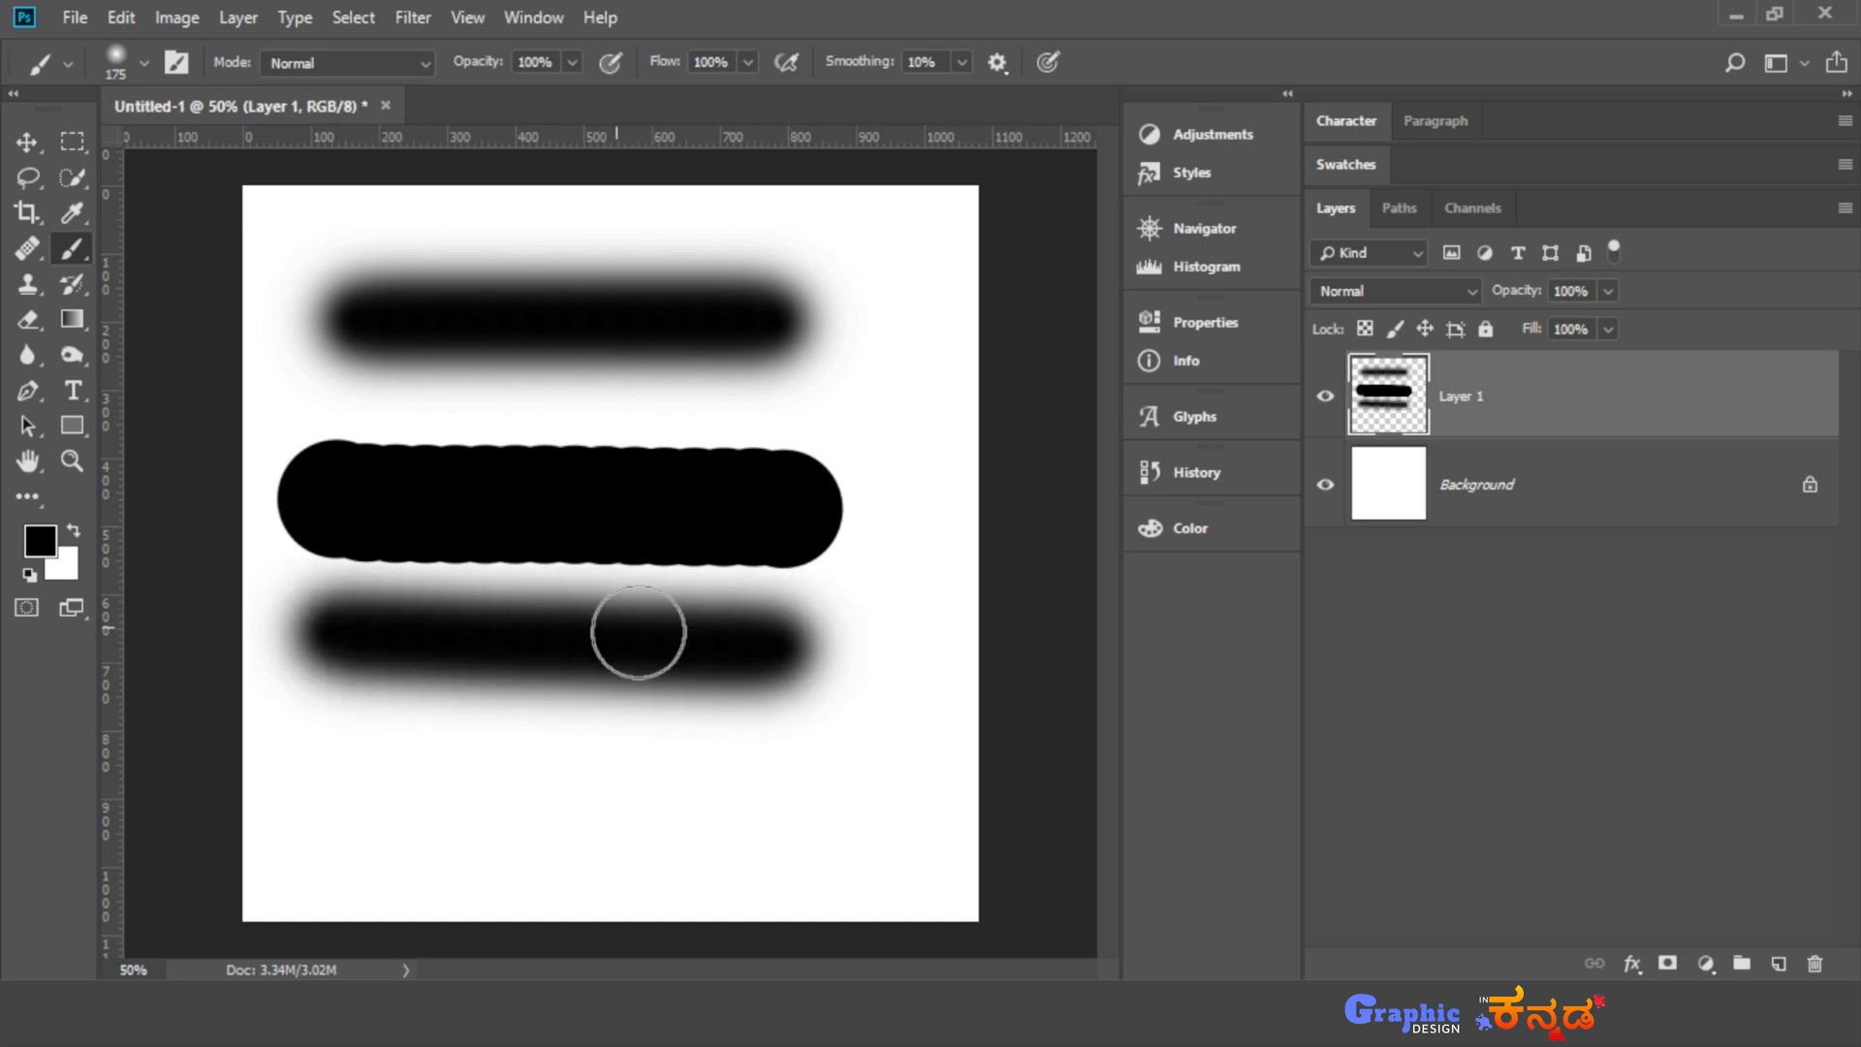
# - Raise the brush hardness to a medium value and set the brush opacity to 50%
pyautogui.click(143, 62)
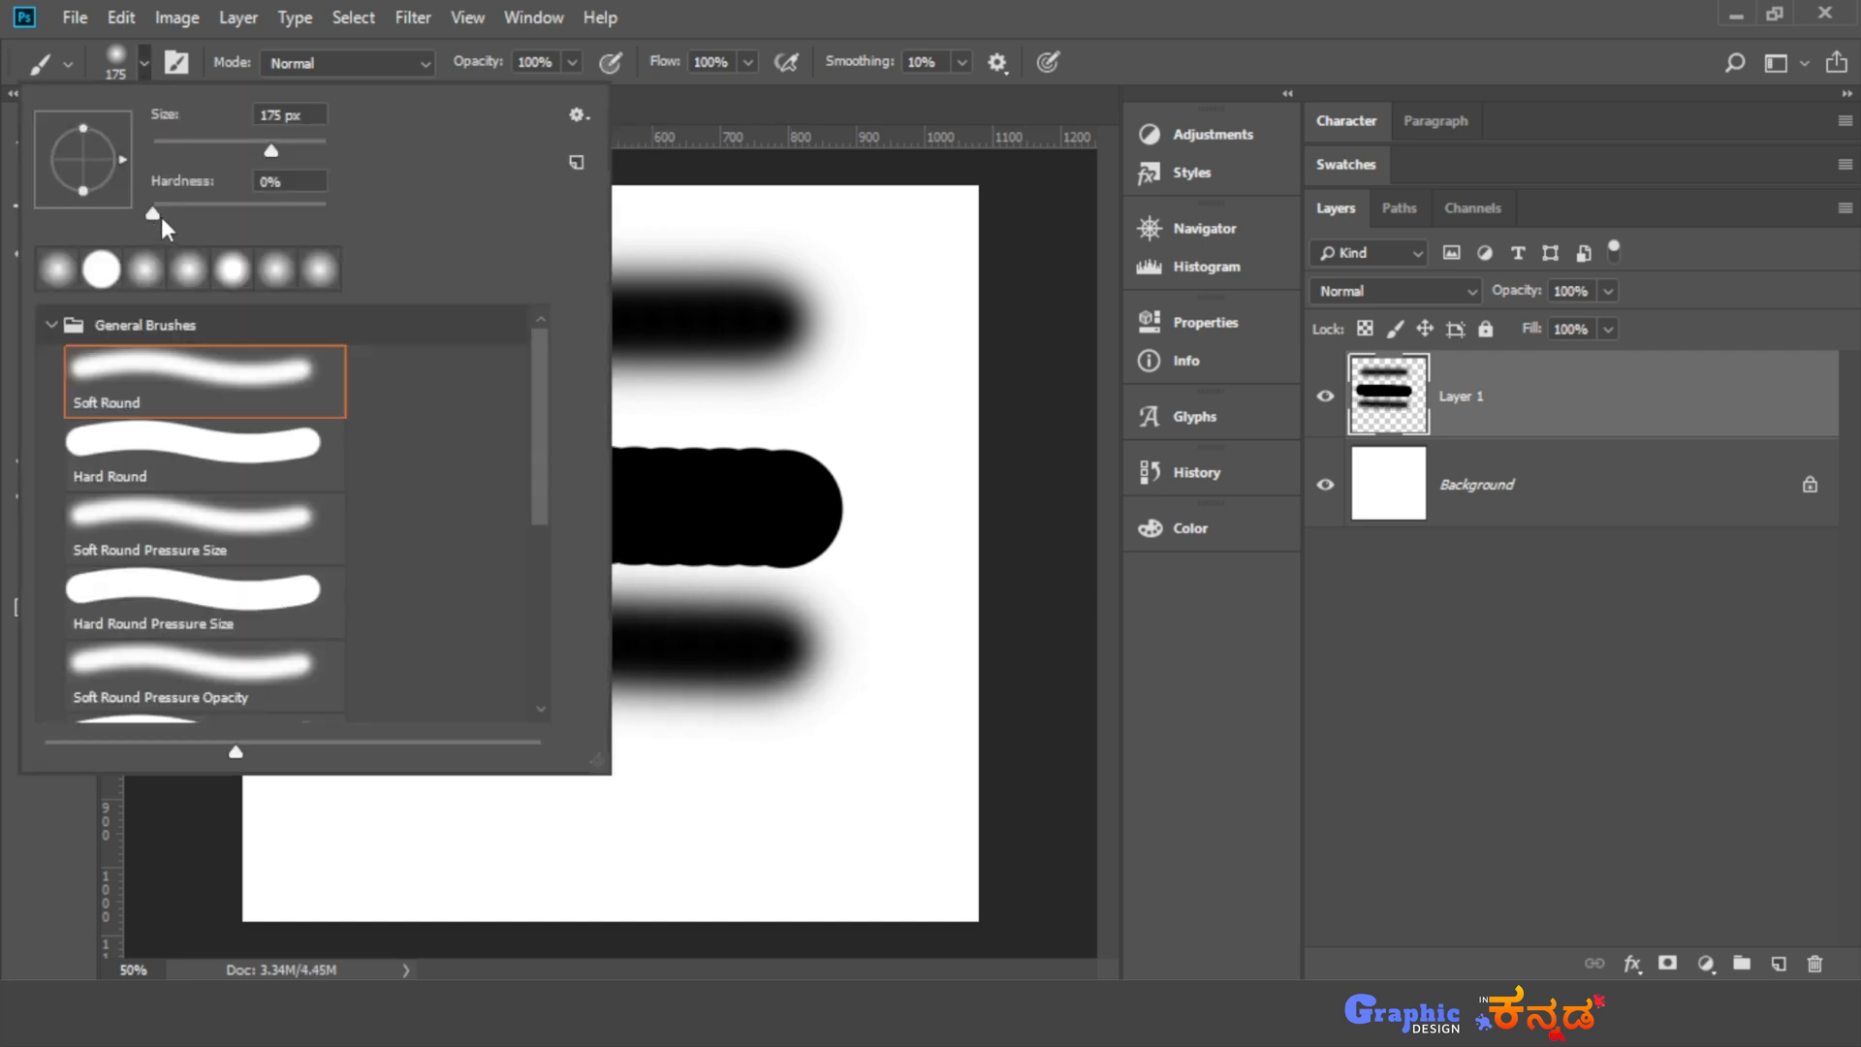
pyautogui.moveTo(160, 208); pyautogui.dragTo(231, 211)
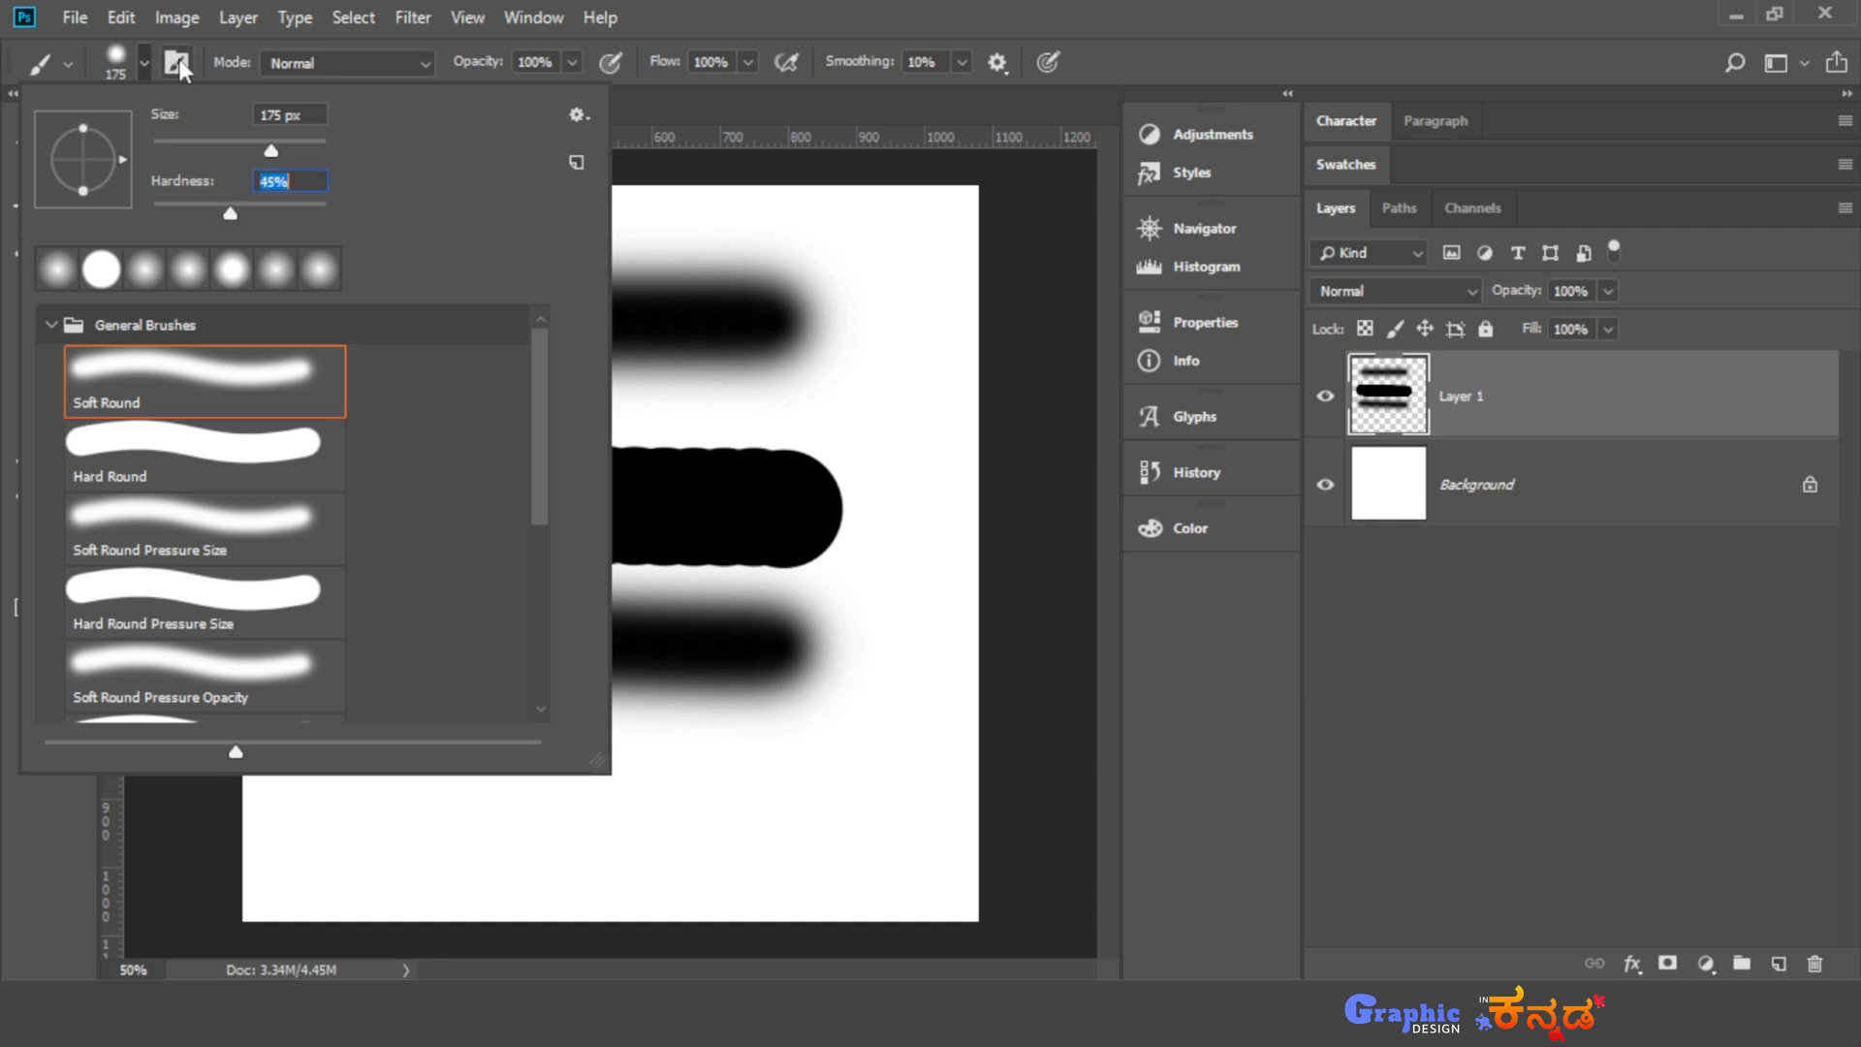
pyautogui.click(143, 61)
pyautogui.click(573, 64)
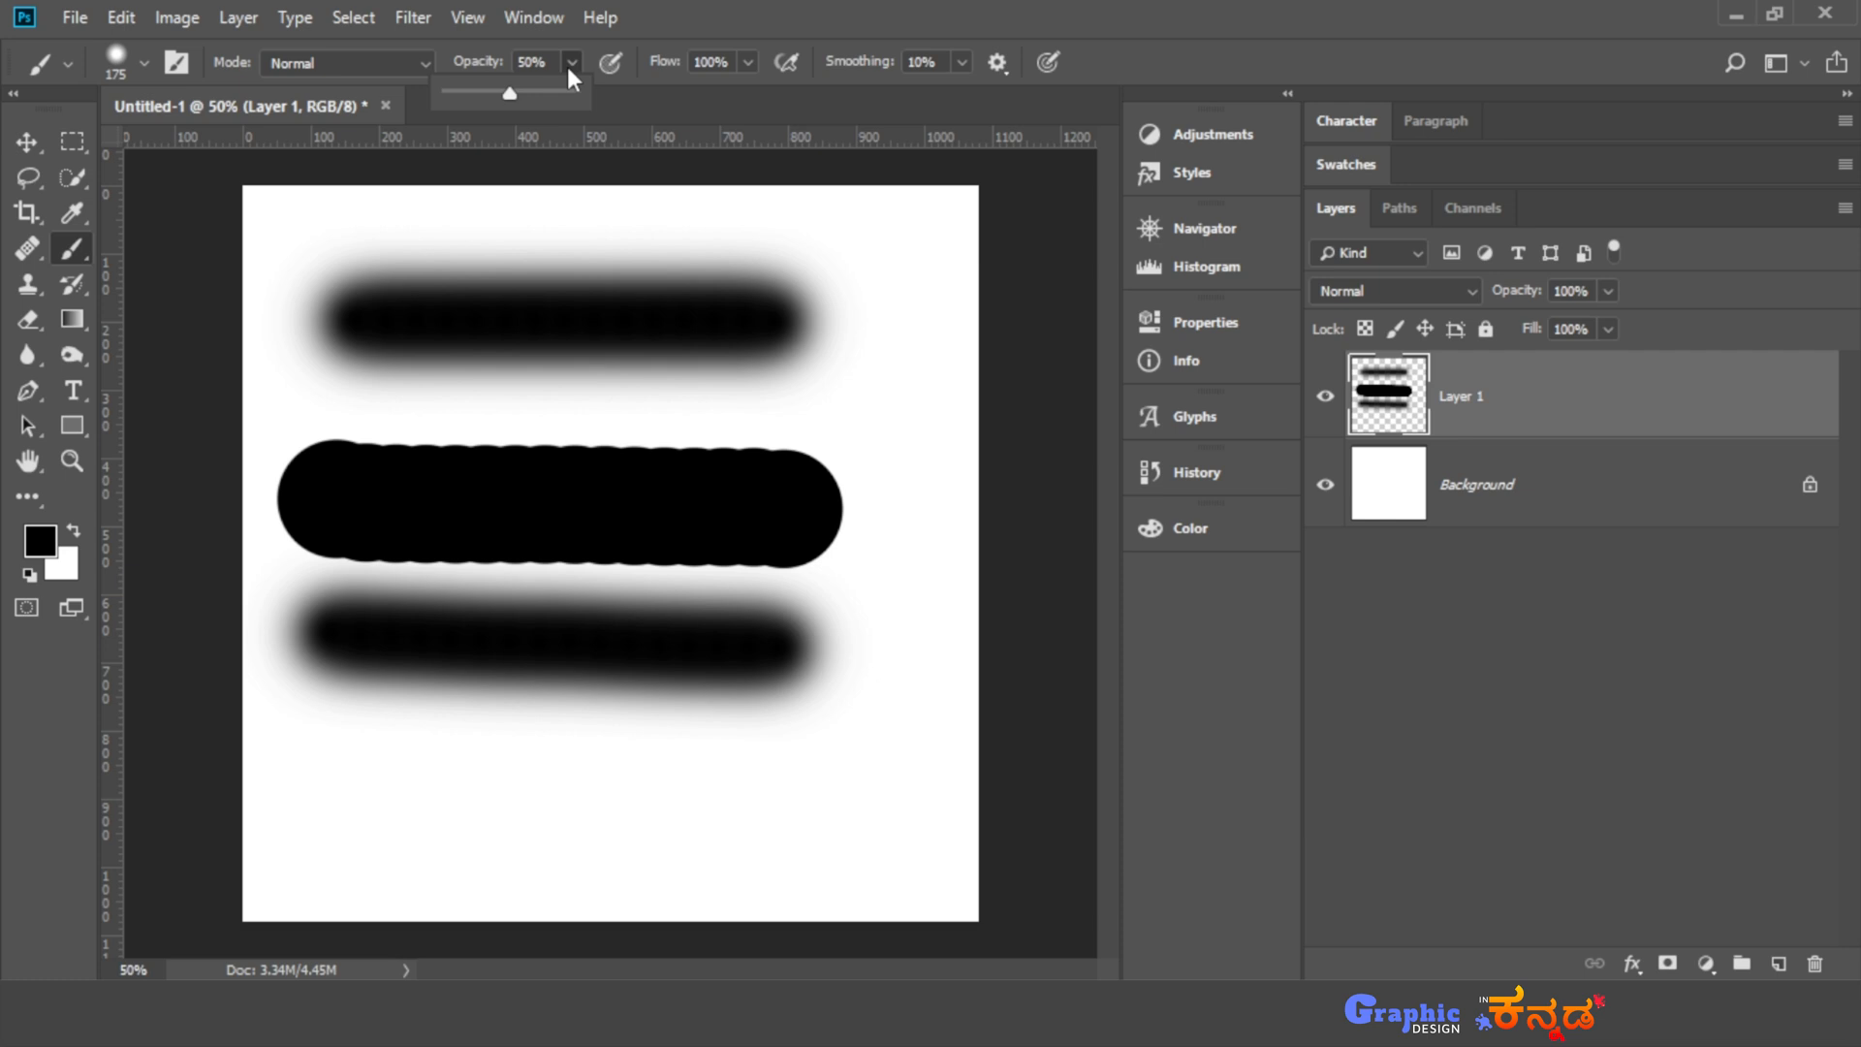
pyautogui.click(665, 48)
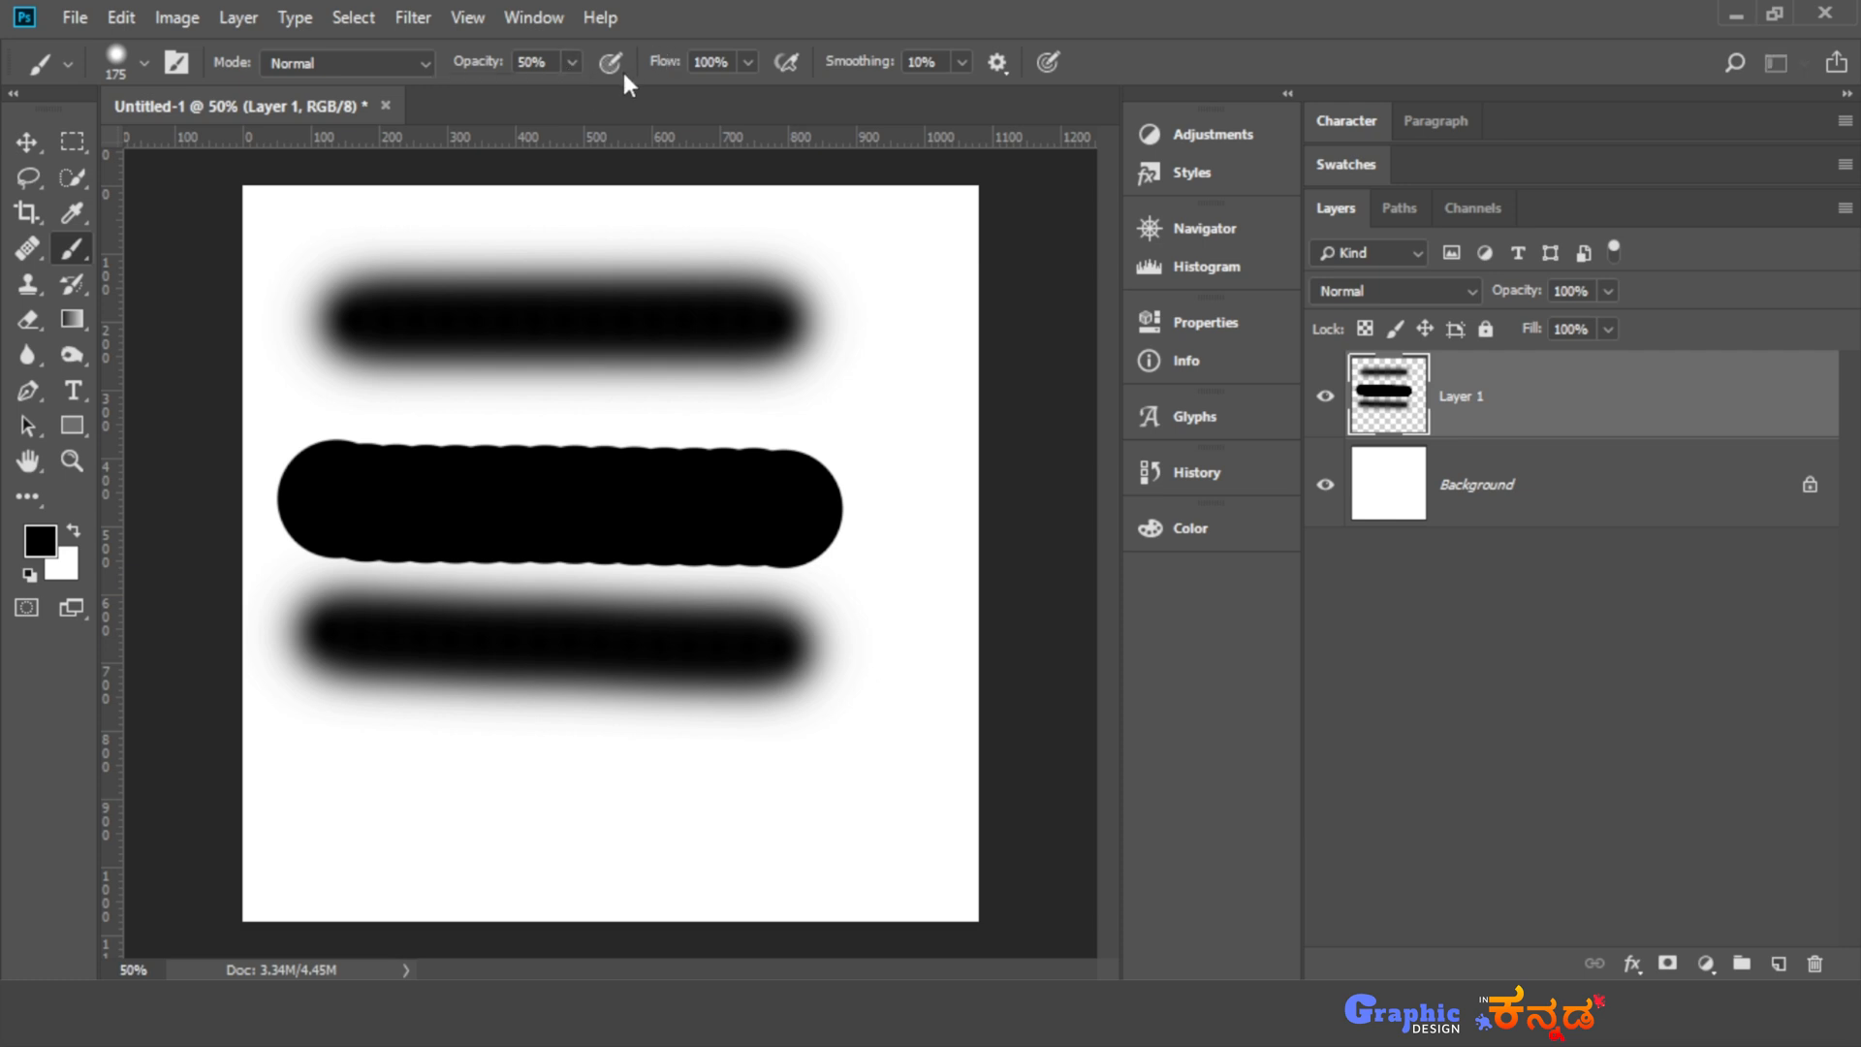
# - Try overlapping semi-transparent strokes along the lower part of the canvas and undo them
pyautogui.moveTo(376, 776)
pyautogui.mouseDown()
pyautogui.moveTo(605, 767)
pyautogui.moveTo(637, 801)
pyautogui.moveTo(878, 832)
pyautogui.mouseUp()
pyautogui.moveTo(770, 840); pyautogui.dragTo(912, 719)
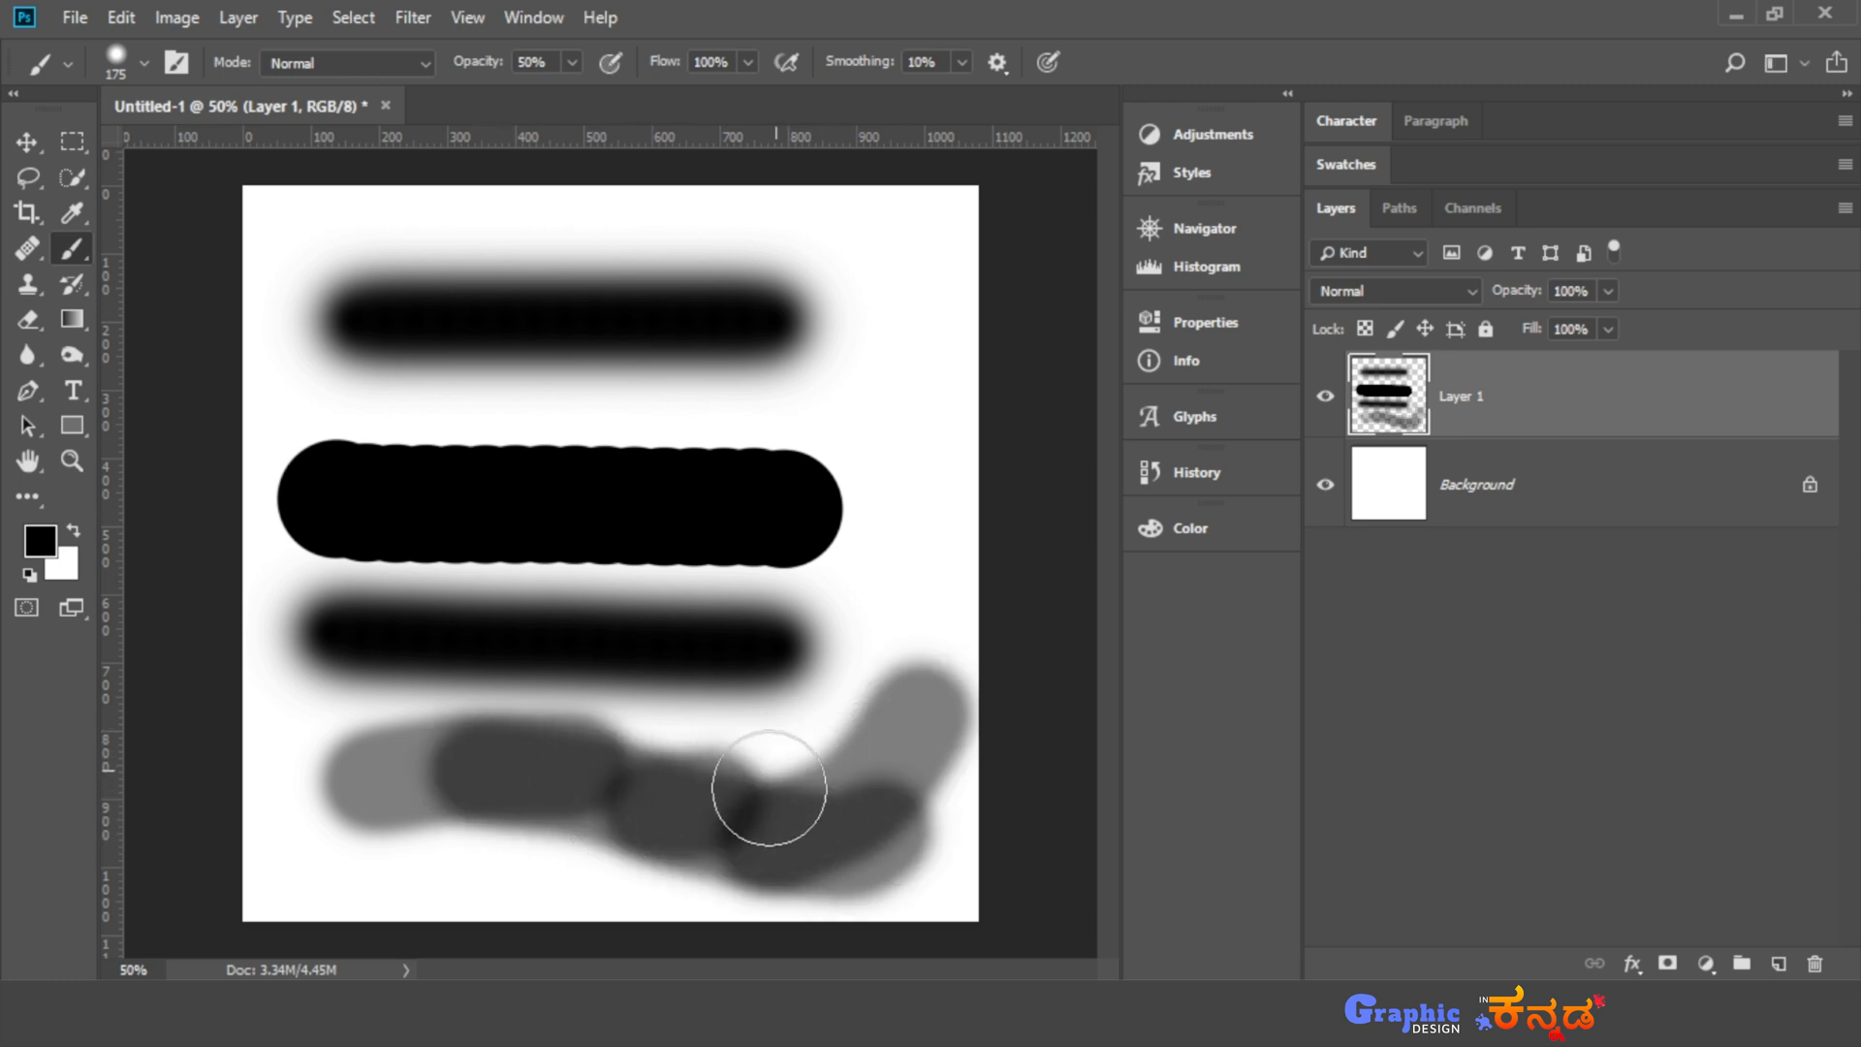
pyautogui.hotkey('ctrl', 'z')
pyautogui.hotkey('ctrl', 'z')
pyautogui.hotkey('ctrl', 'z')
pyautogui.hotkey('ctrl', 'z')
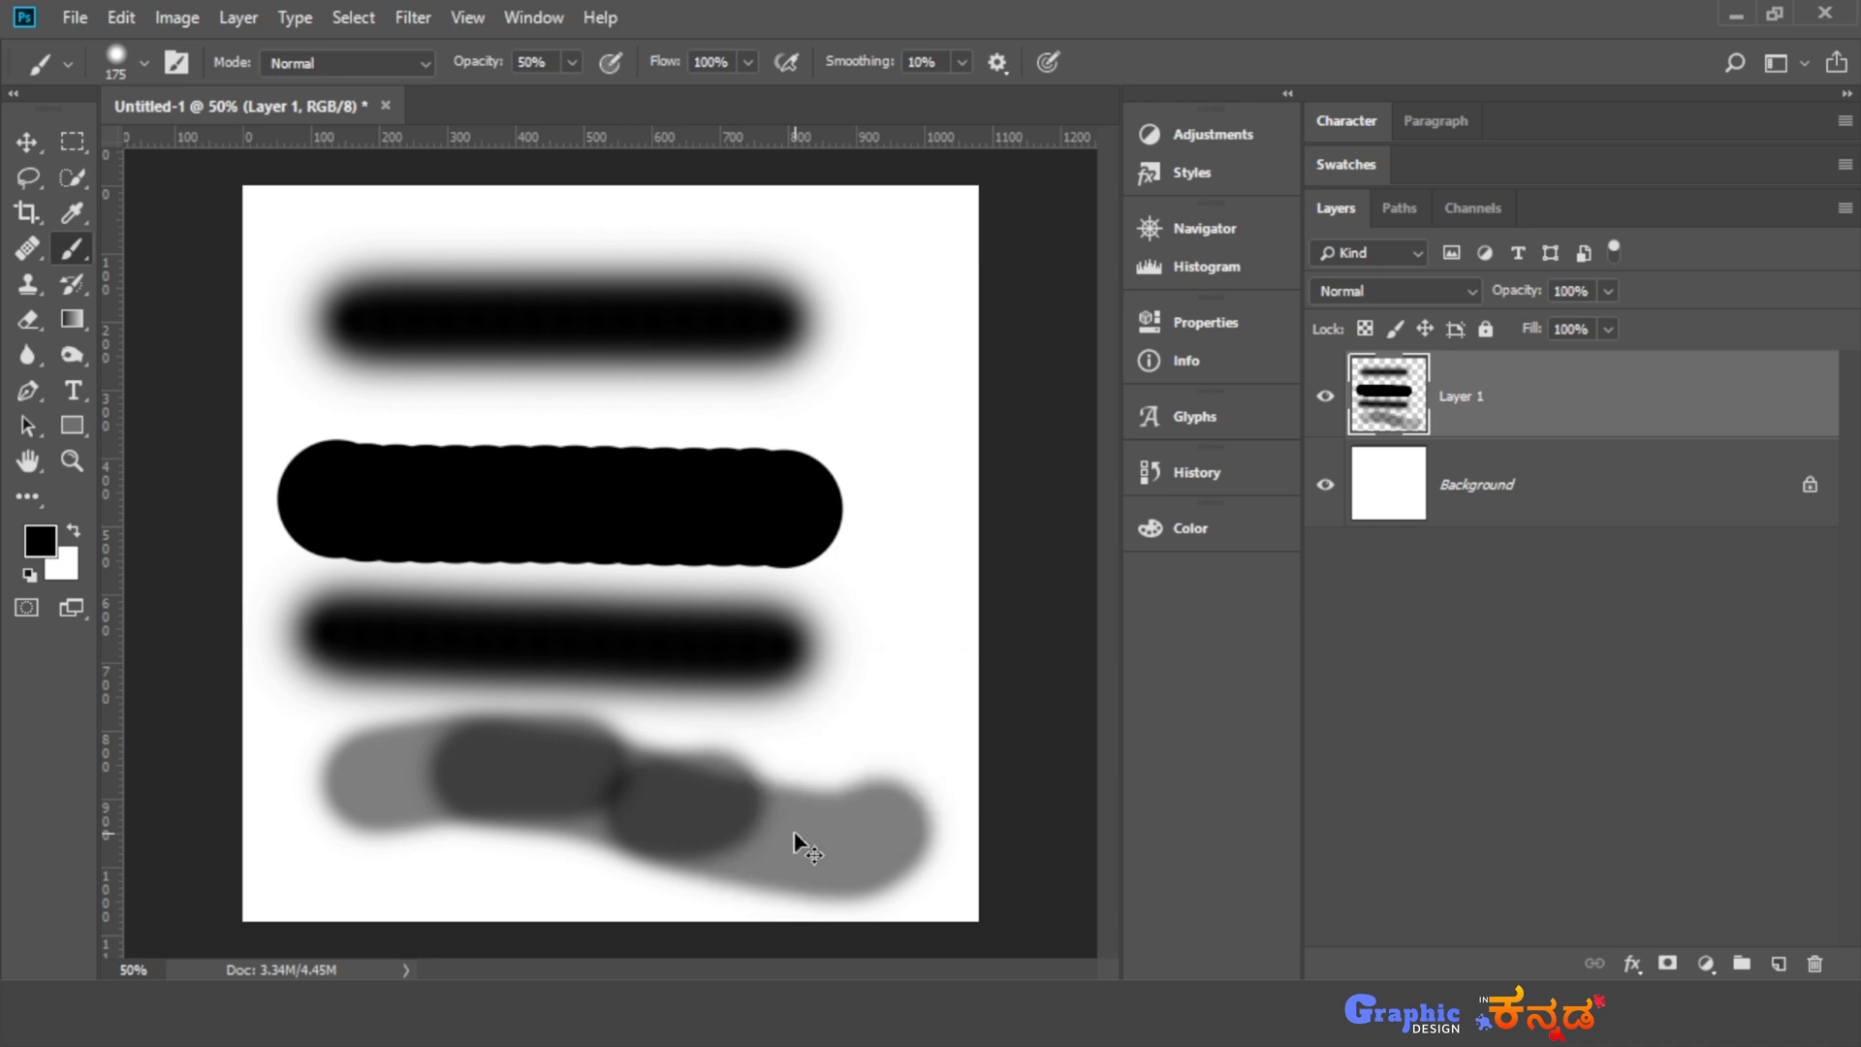
pyautogui.hotkey('ctrl', 'z')
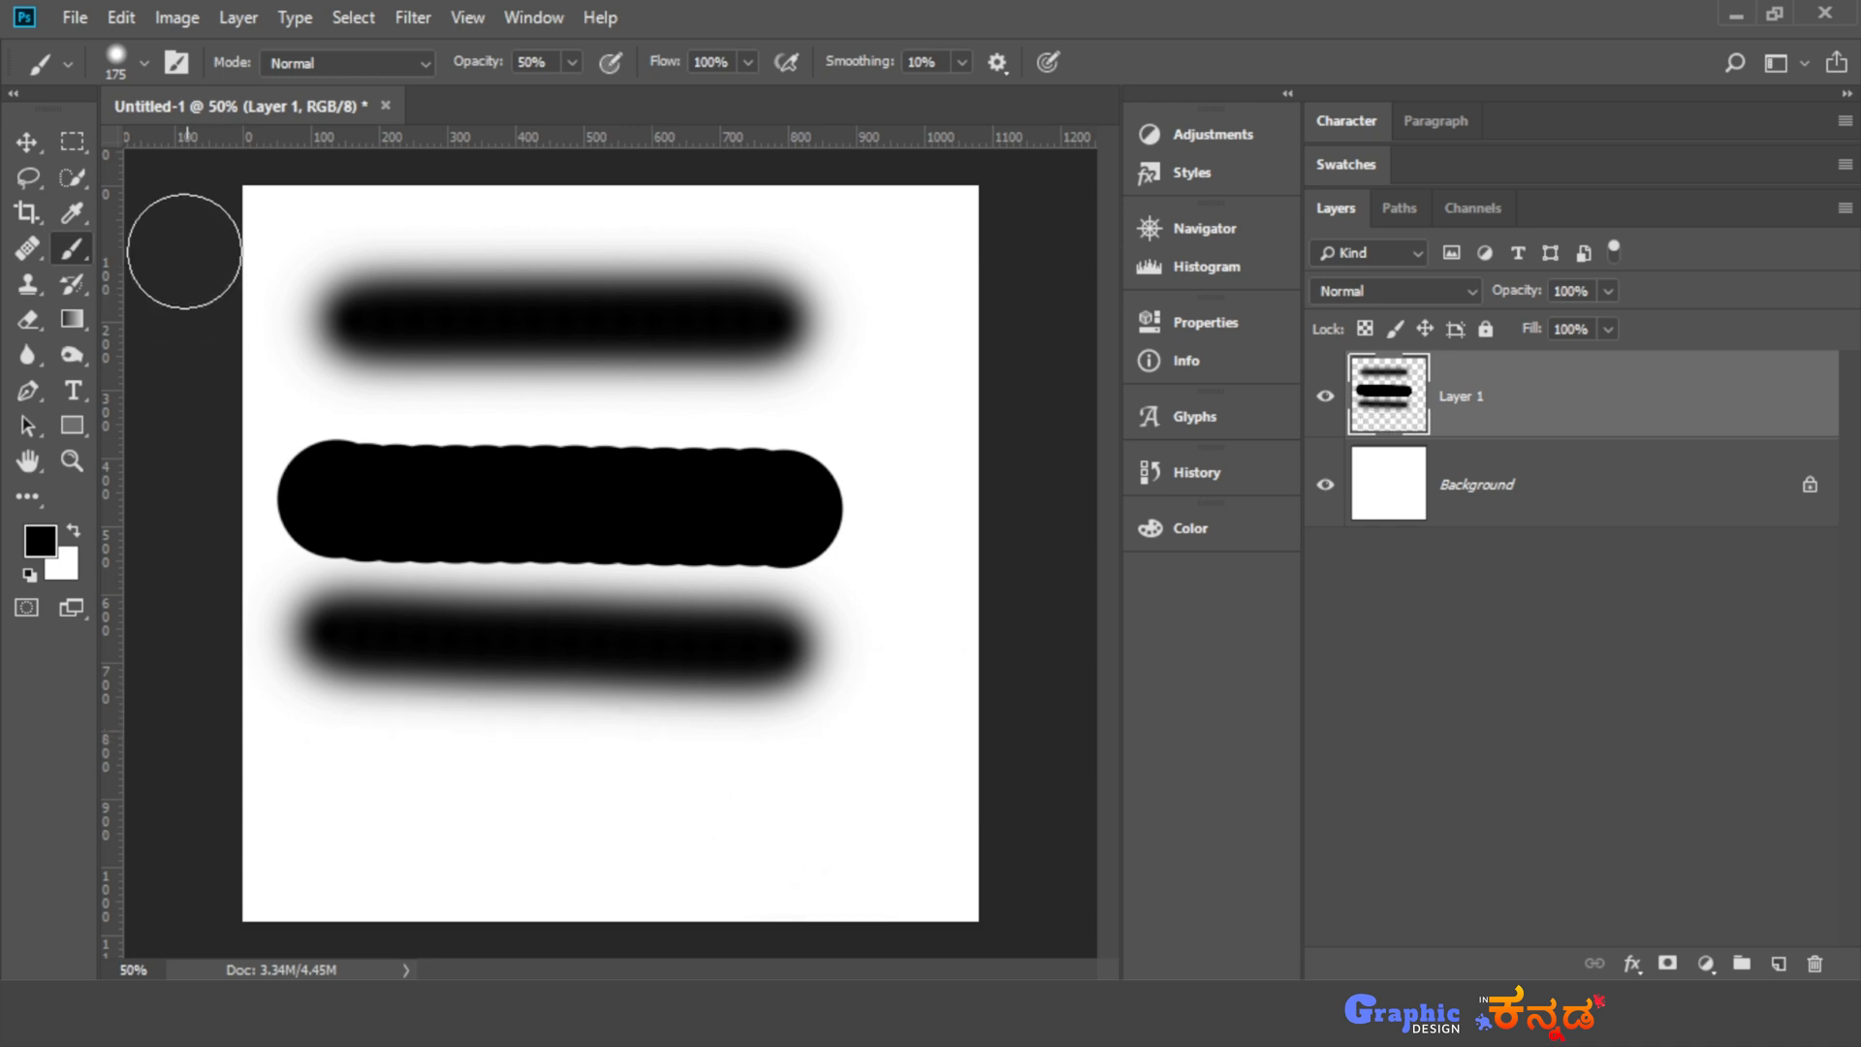
# - Set the brush hardness to 0% and paint overlapping soft strokes at 50% opacity along the lower part of the canvas
pyautogui.click(144, 64)
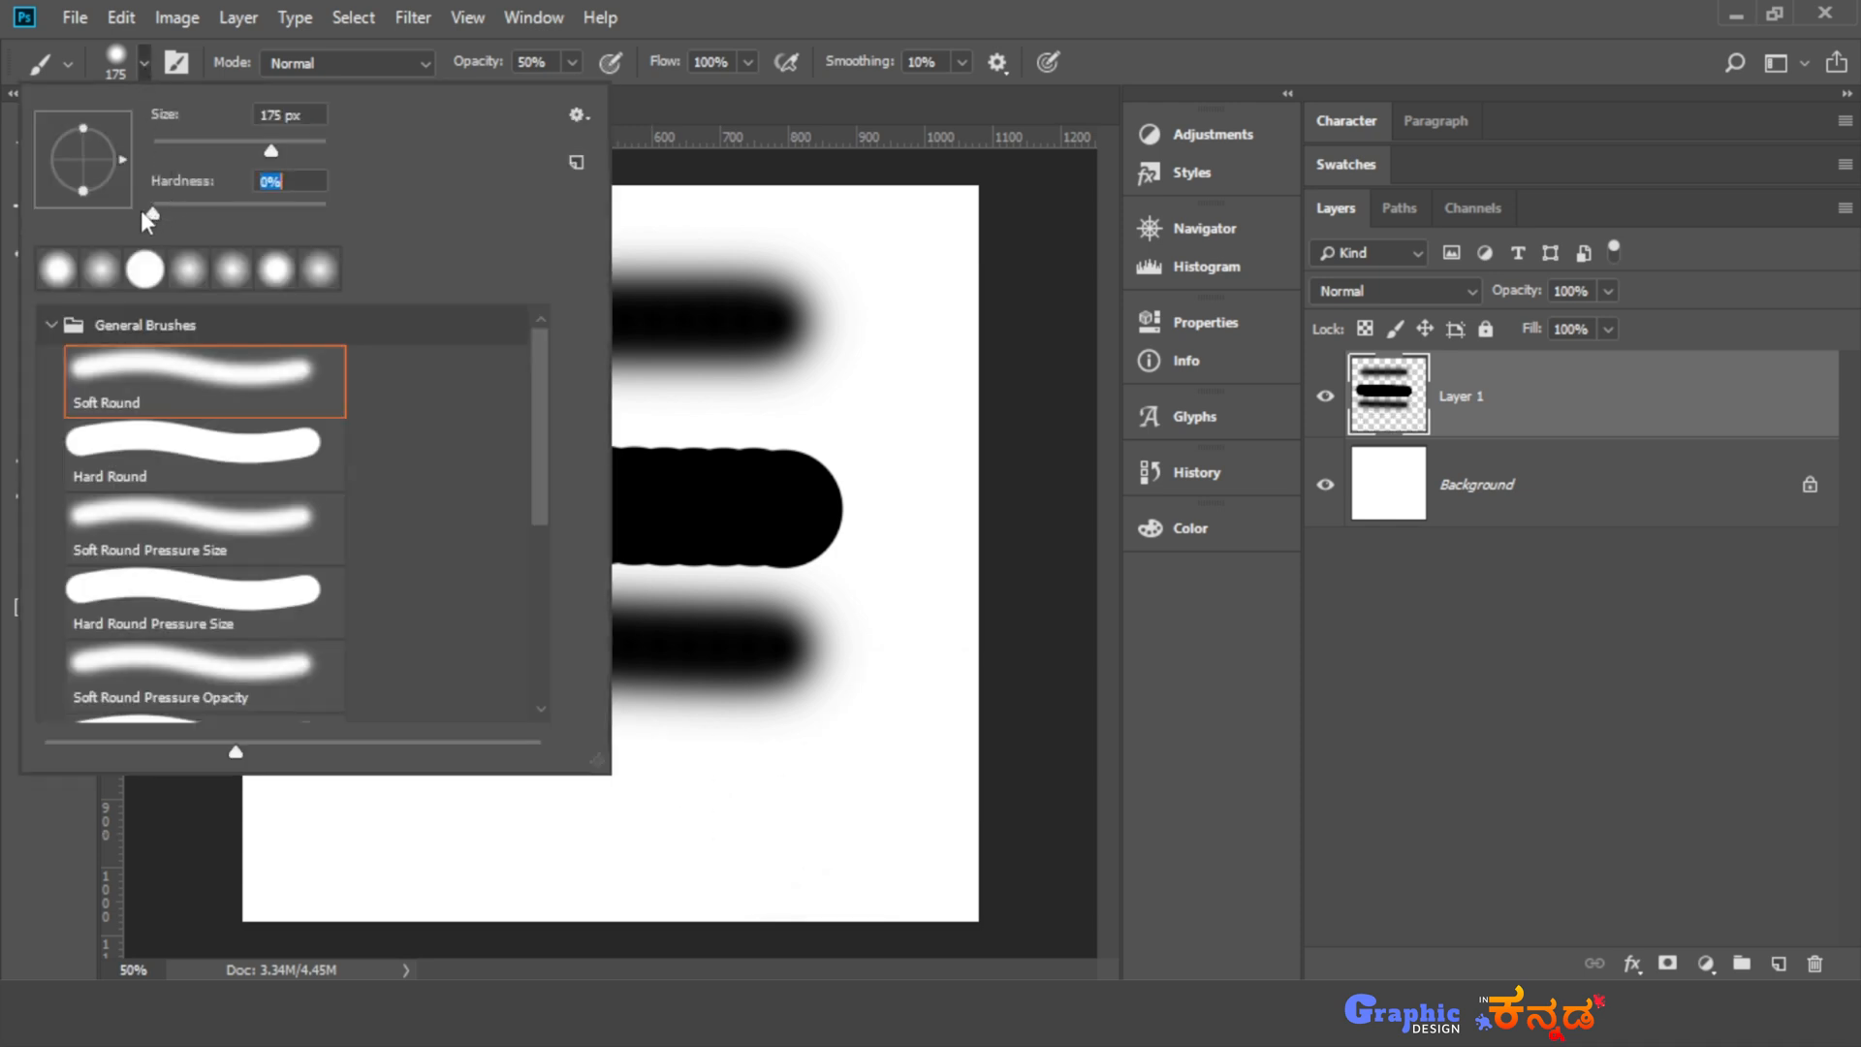
pyautogui.press('Return')
pyautogui.moveTo(370, 794)
pyautogui.mouseDown()
pyautogui.moveTo(582, 808)
pyautogui.moveTo(673, 835)
pyautogui.moveTo(707, 812)
pyautogui.moveTo(739, 839)
pyautogui.mouseUp()
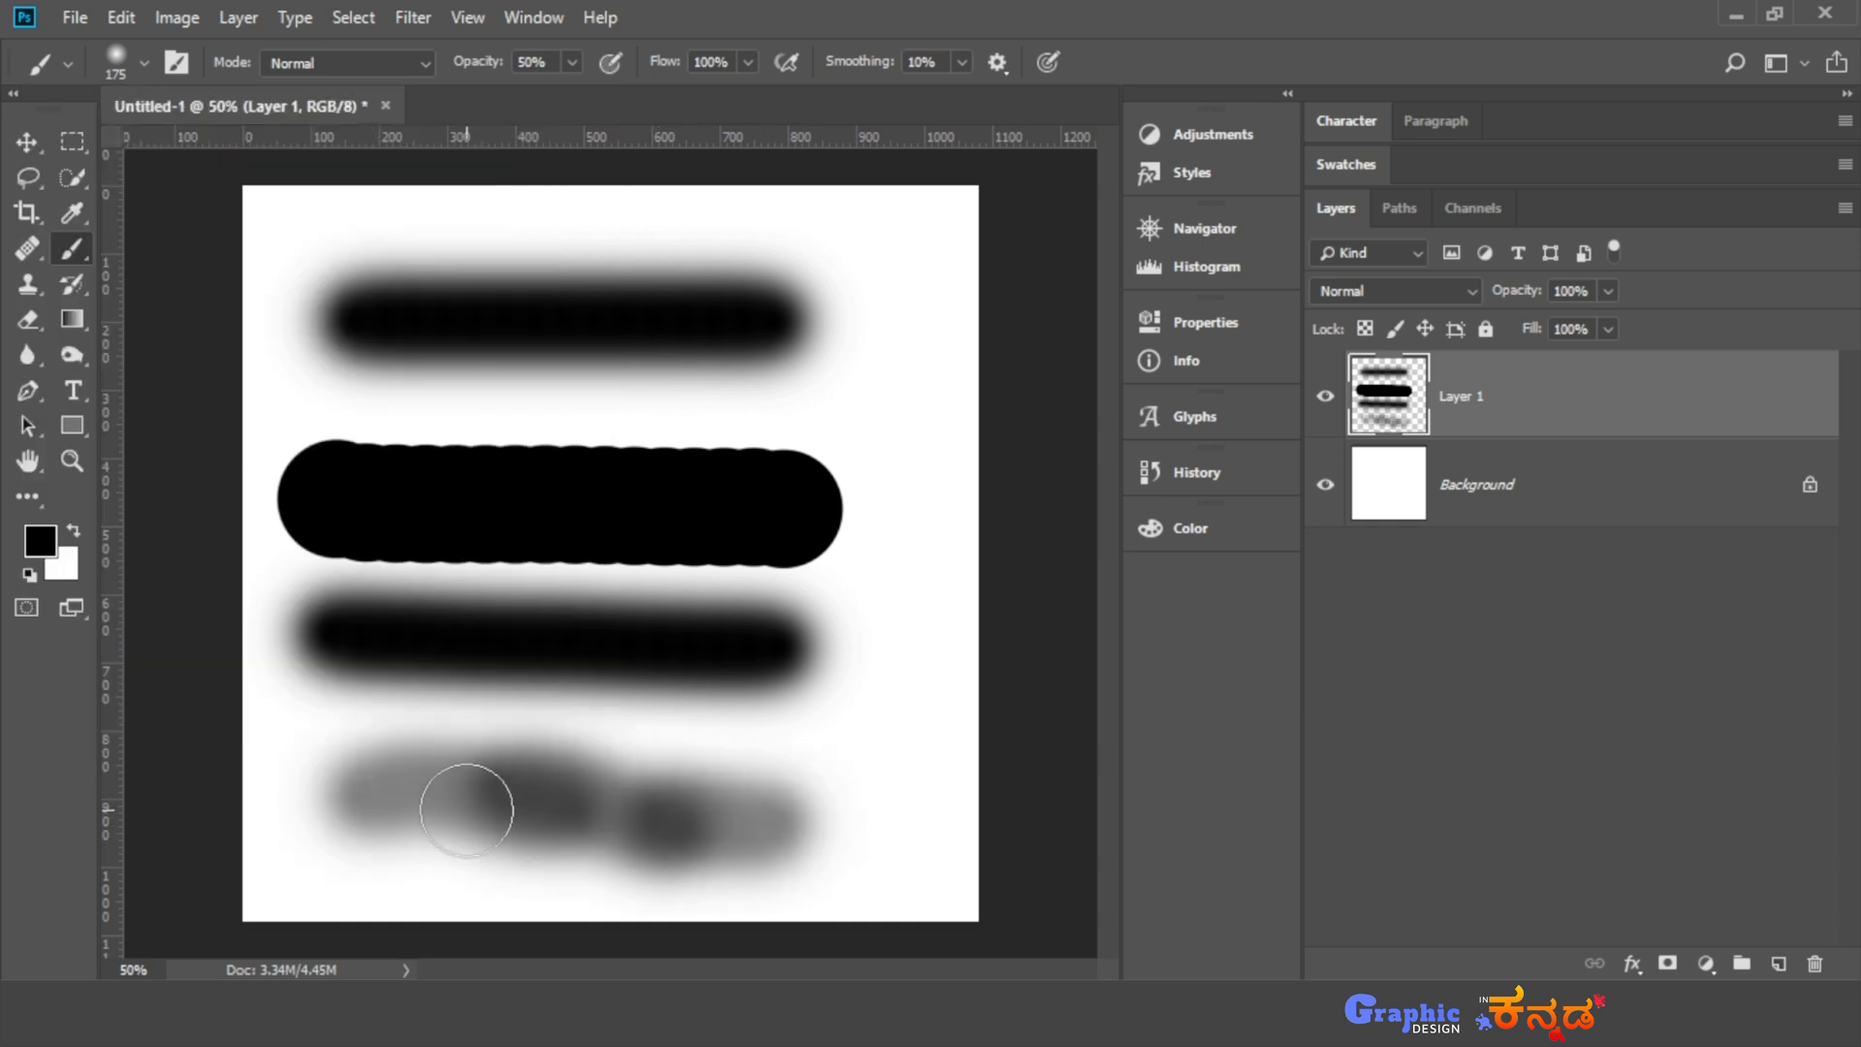
pyautogui.moveTo(456, 798)
pyautogui.mouseDown()
pyautogui.moveTo(681, 838)
pyautogui.moveTo(832, 800)
pyautogui.mouseUp()
pyautogui.moveTo(503, 802)
pyautogui.mouseDown()
pyautogui.moveTo(566, 831)
pyautogui.moveTo(798, 806)
pyautogui.moveTo(845, 822)
pyautogui.mouseUp()
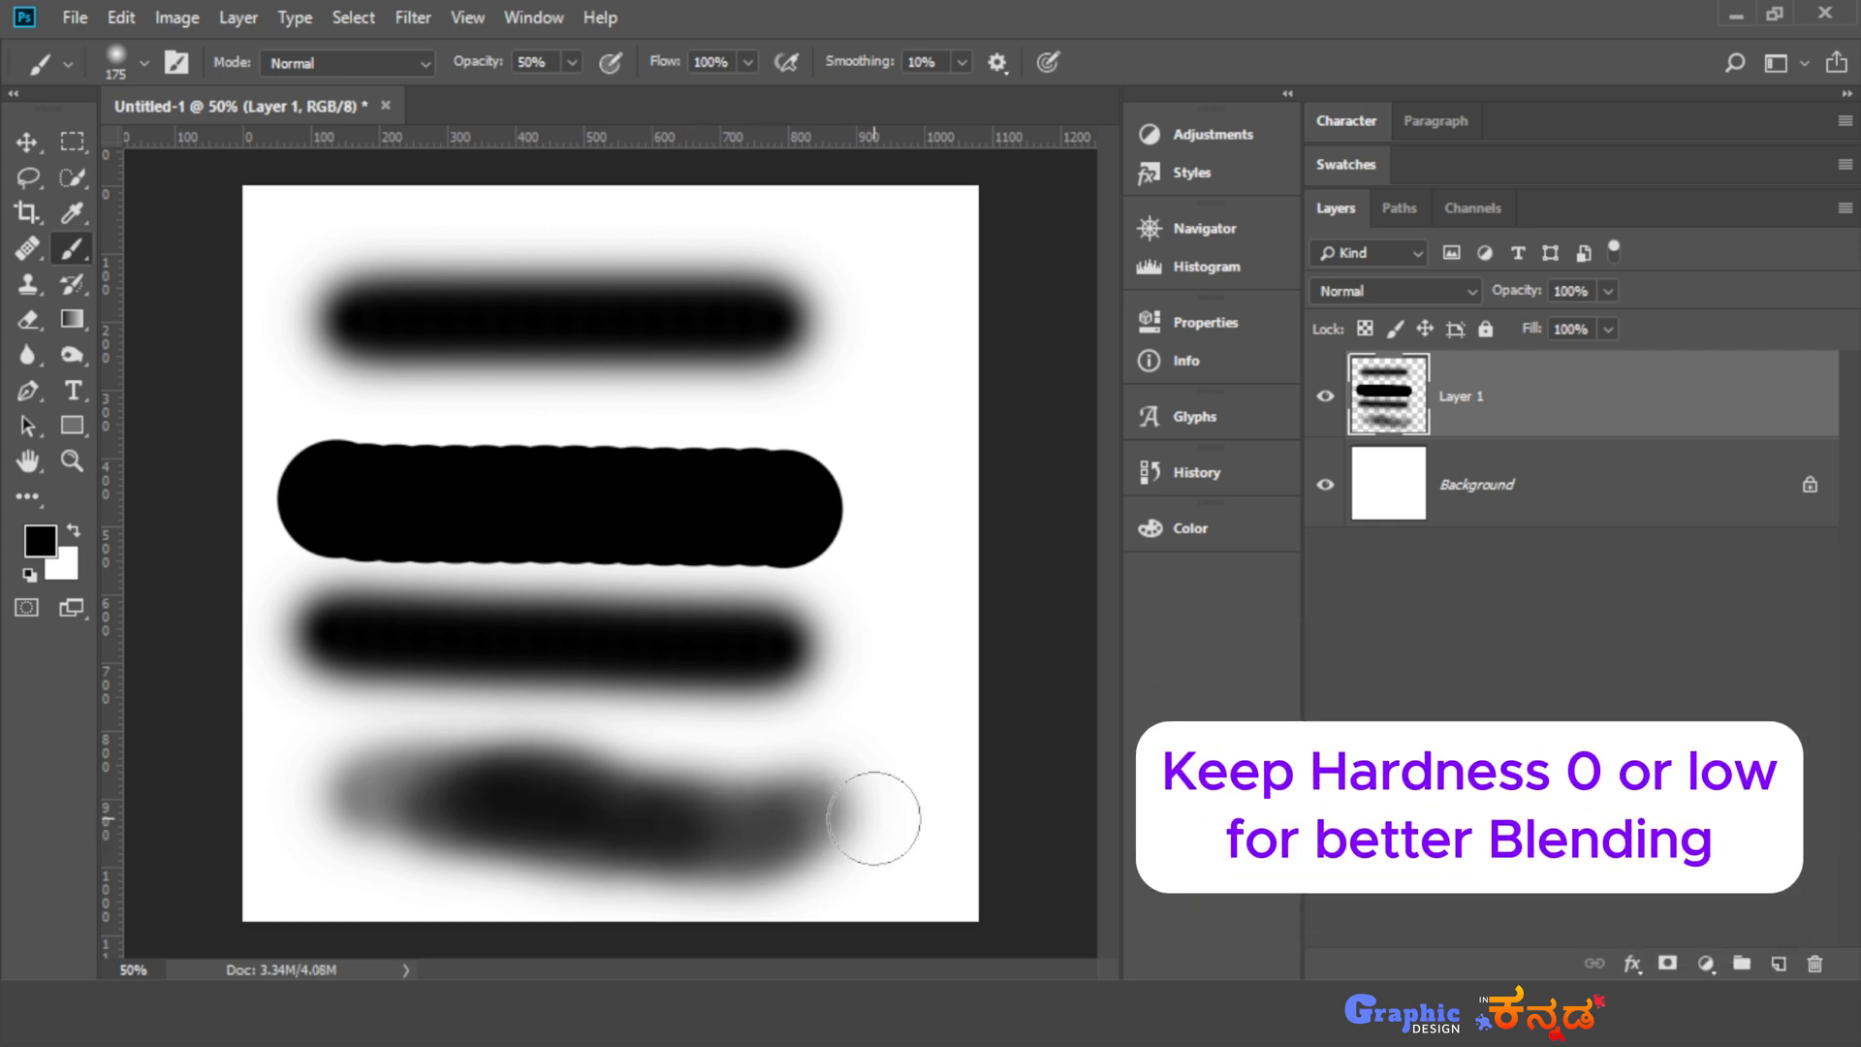
# - Delete the painted layer and add a new empty layer above the background
pyautogui.press('Delete')
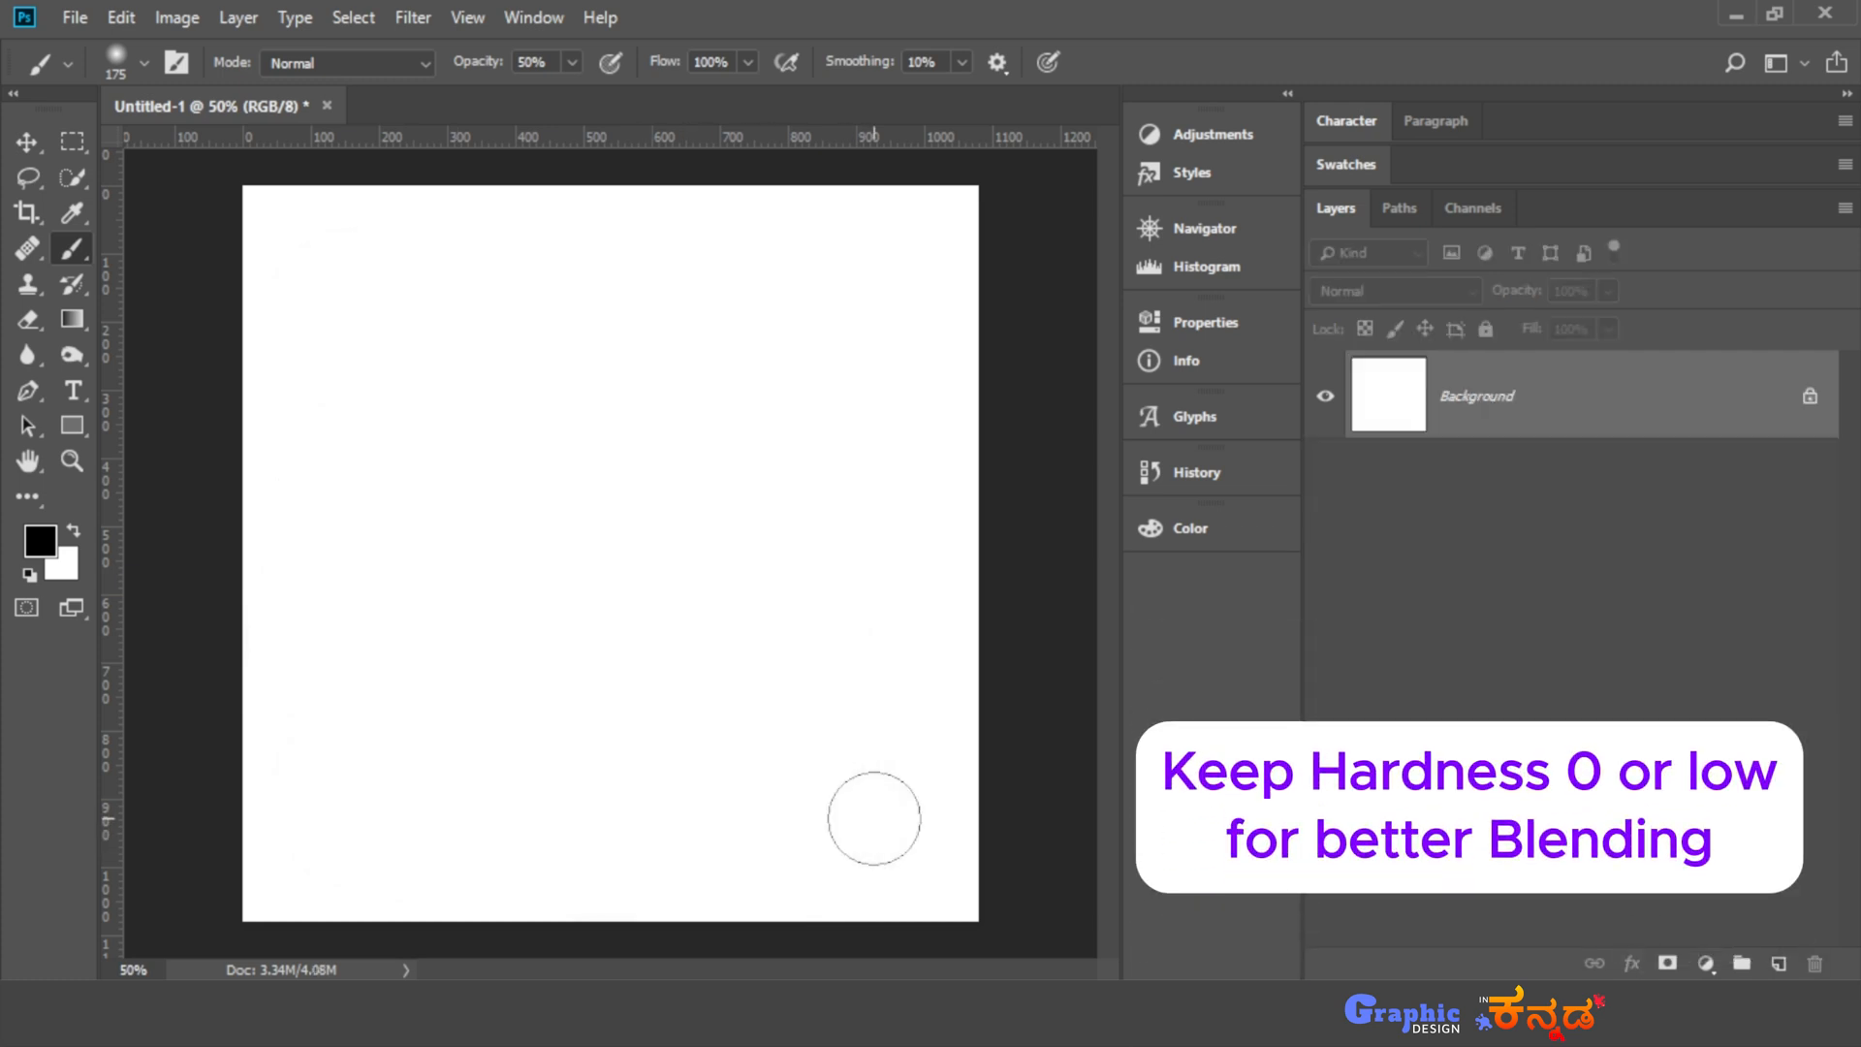
pyautogui.click(1778, 964)
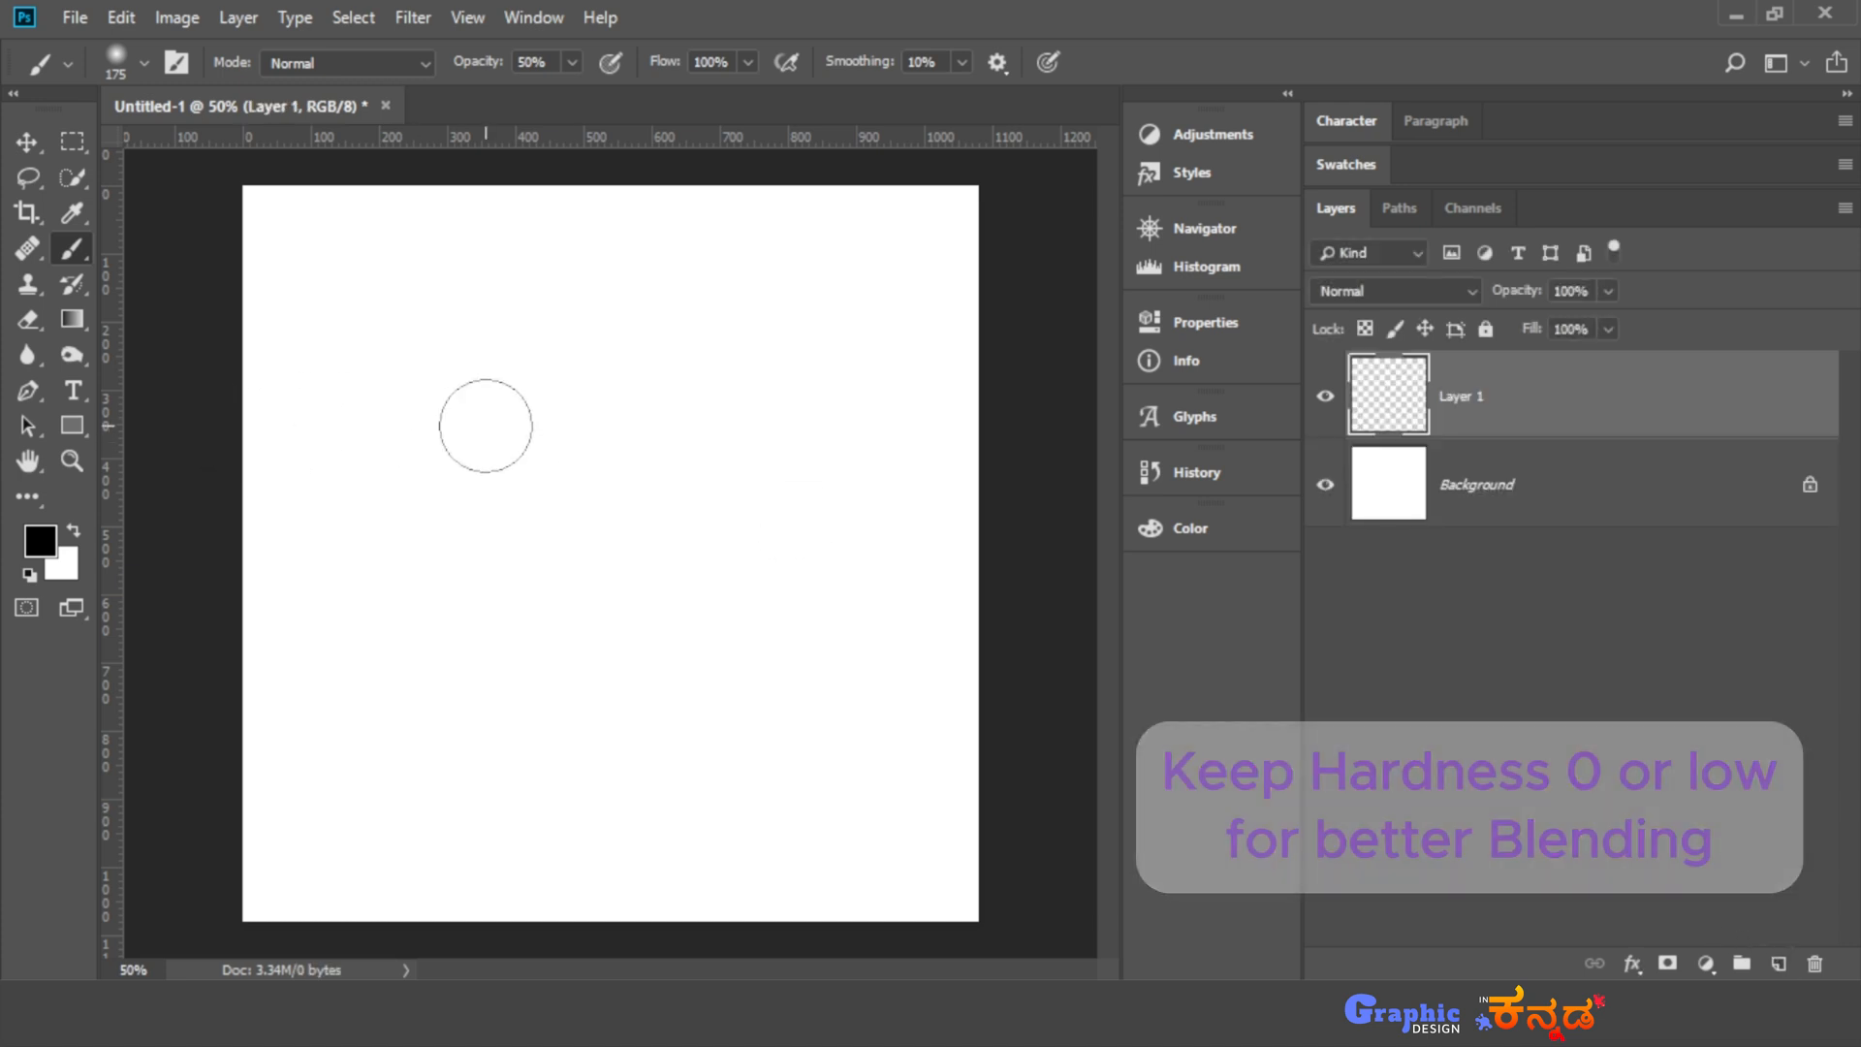
# - Set the brush size to 175 px and the brush opacity to 45%
pyautogui.press('[')
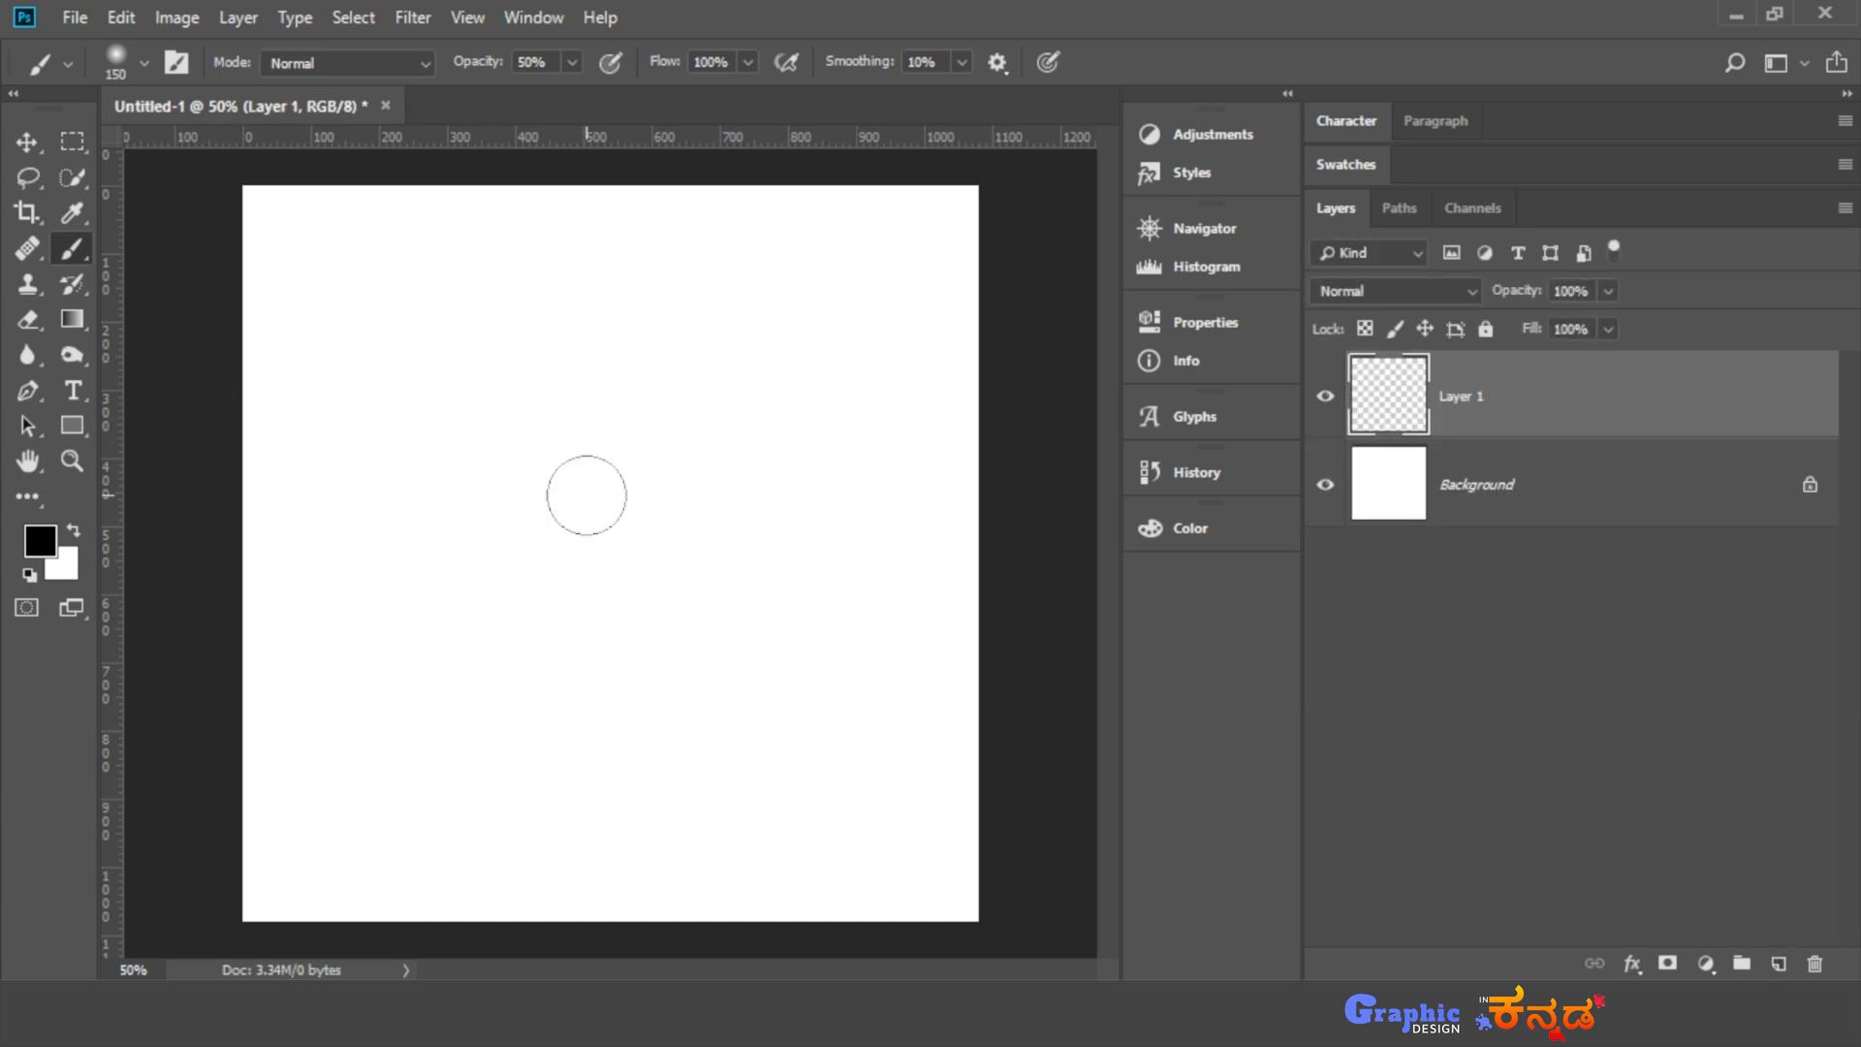
pyautogui.press('capslock')
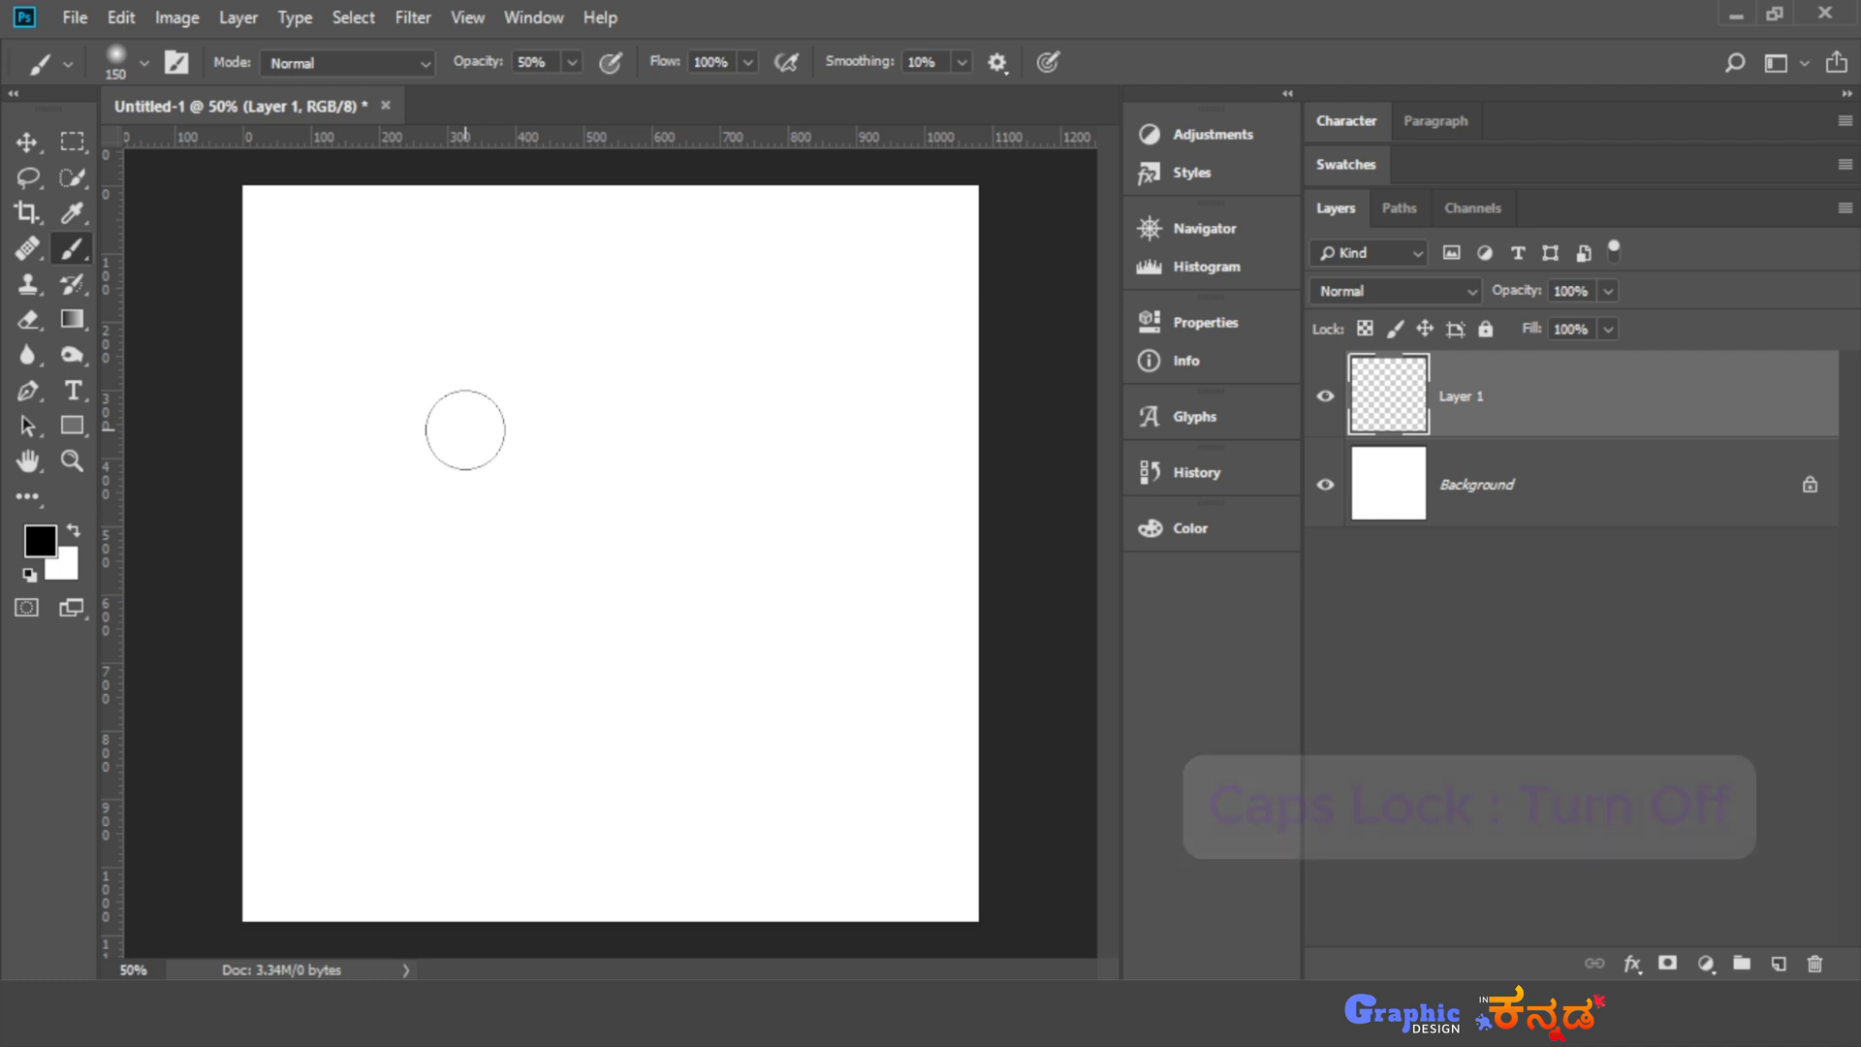
pyautogui.press(']')
pyautogui.press('4')
pyautogui.press('5')
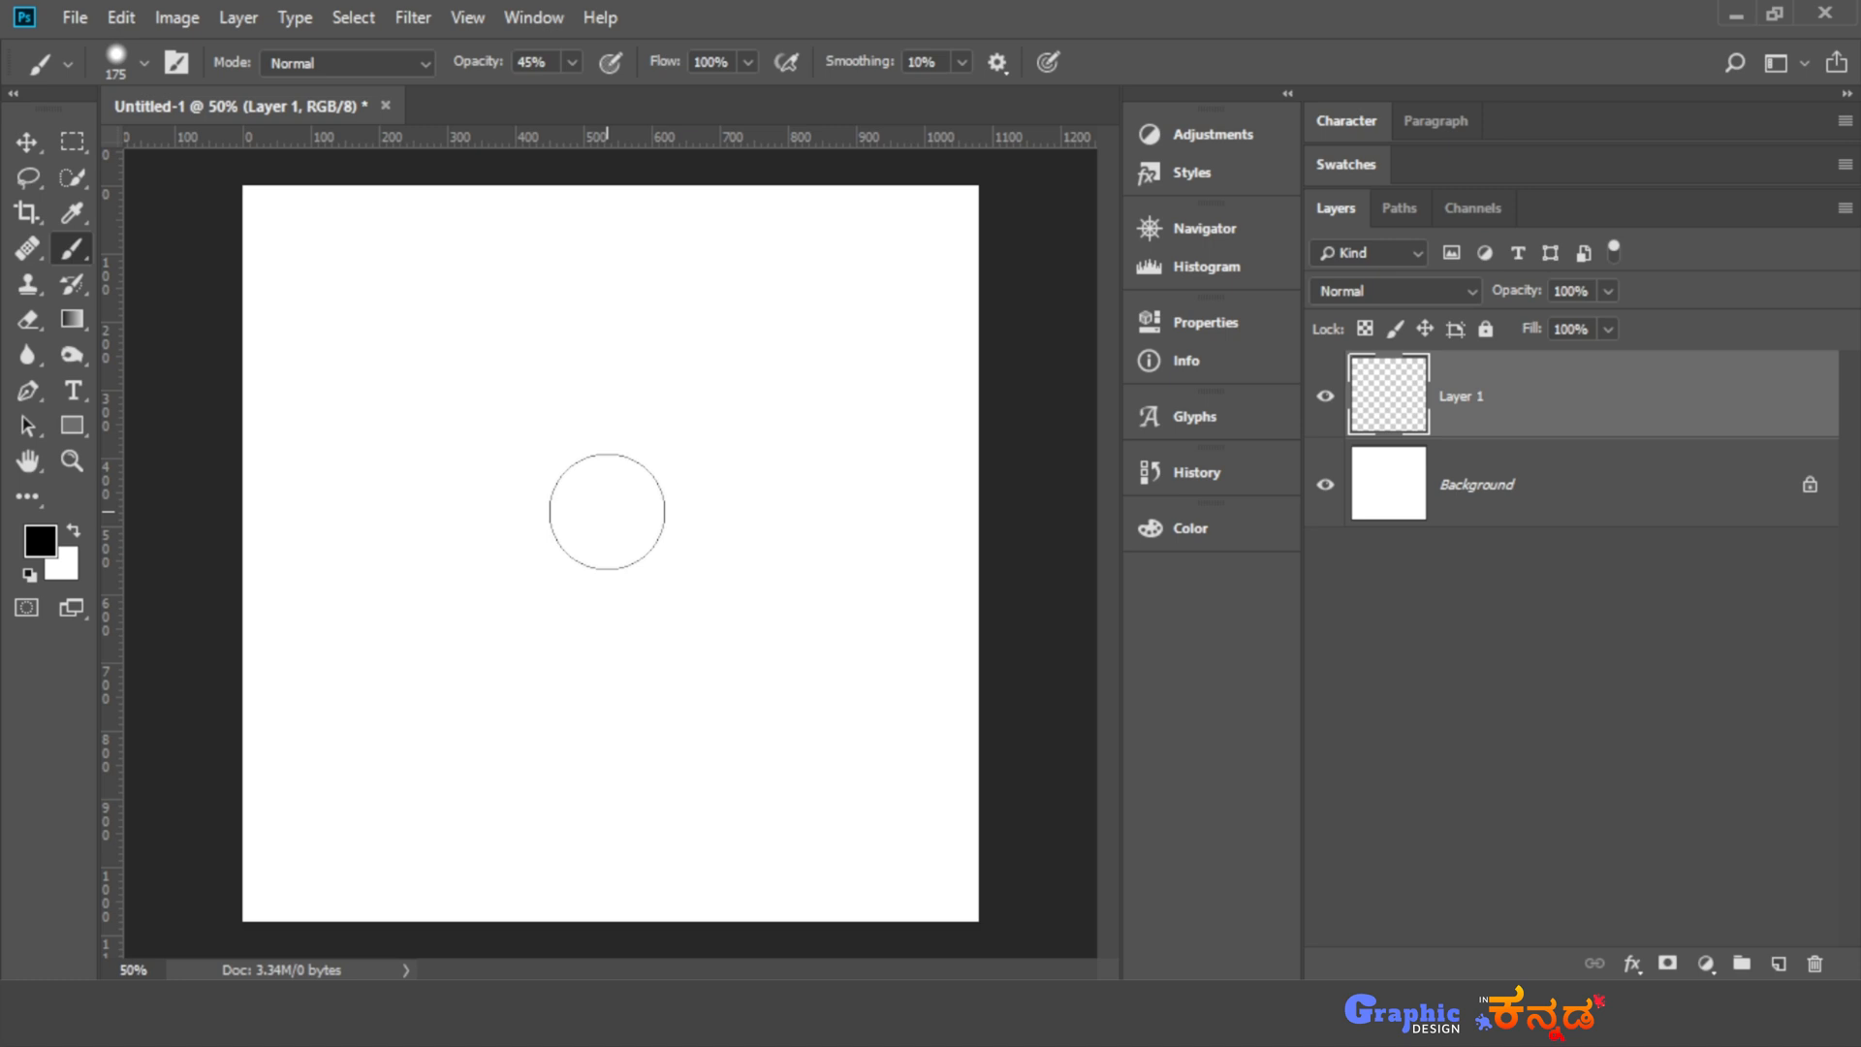
# - Change the foreground color to a deep blue with a hue of 226°
pyautogui.click(44, 545)
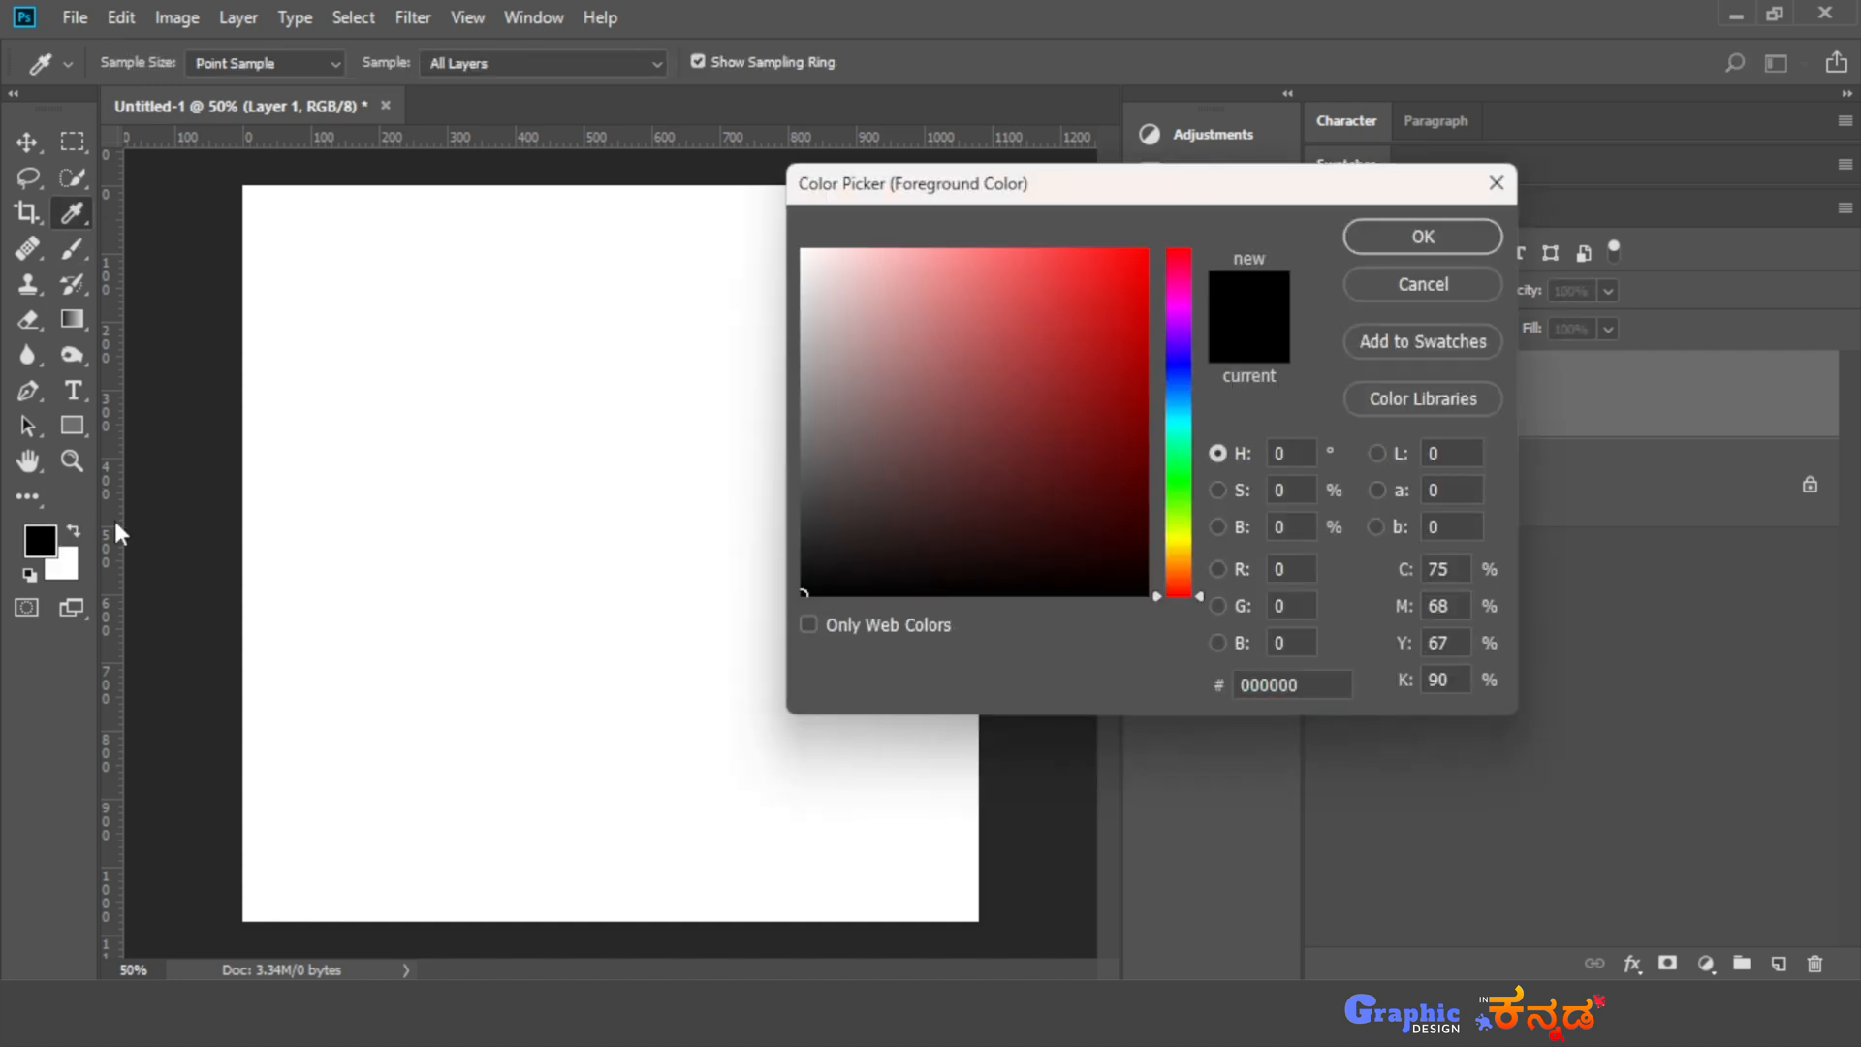
pyautogui.click(1178, 378)
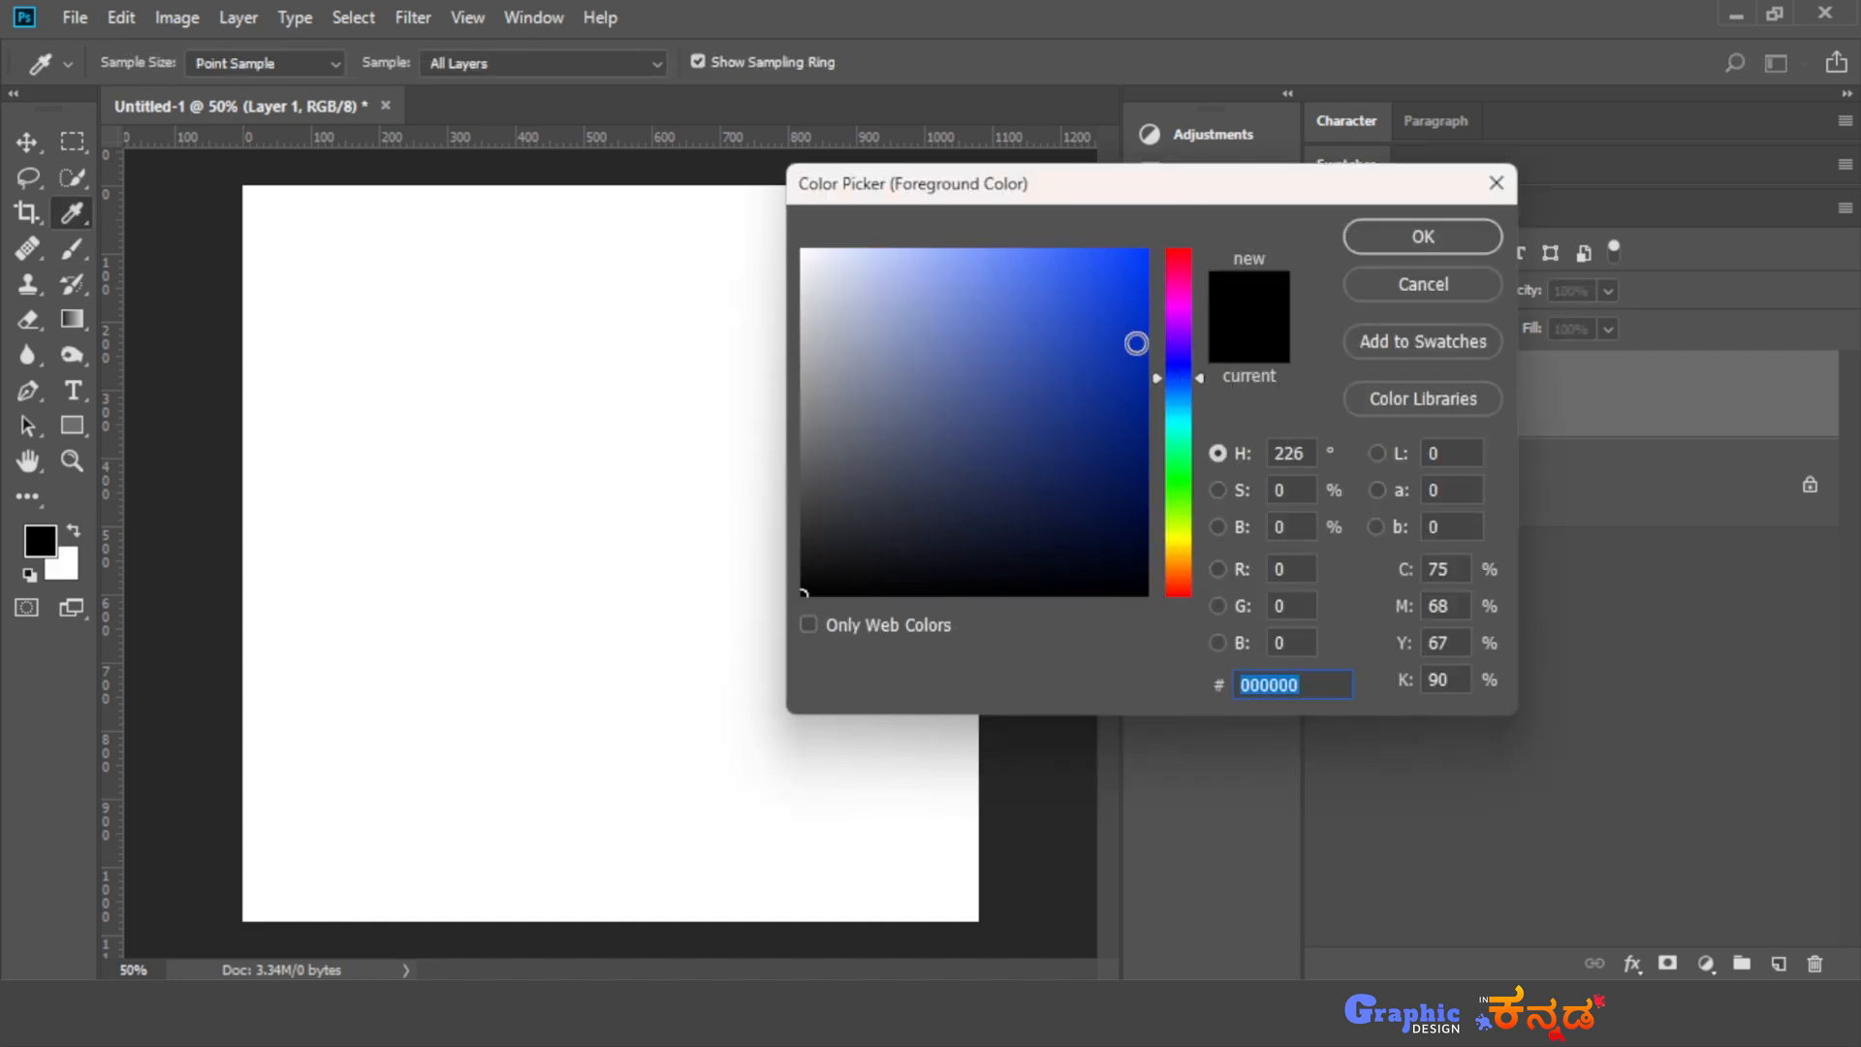
pyautogui.click(1144, 343)
pyautogui.click(1415, 248)
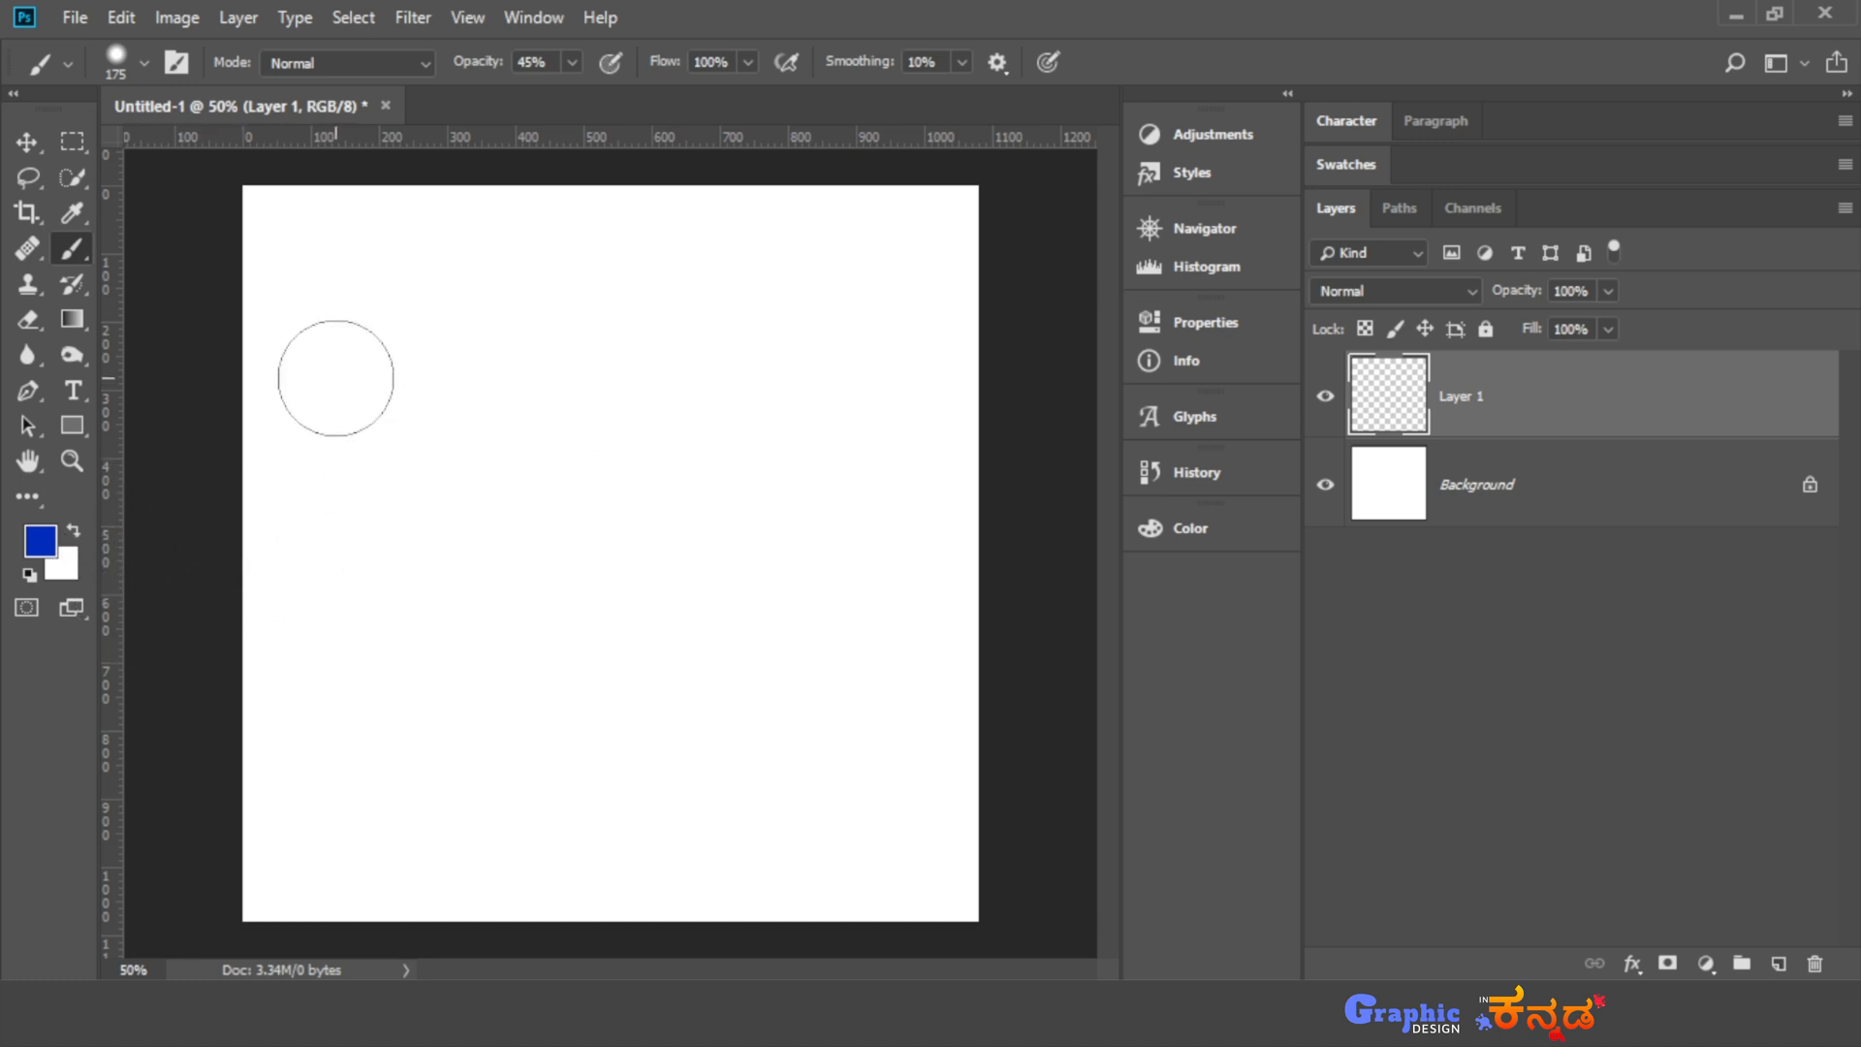
pyautogui.press('shift')
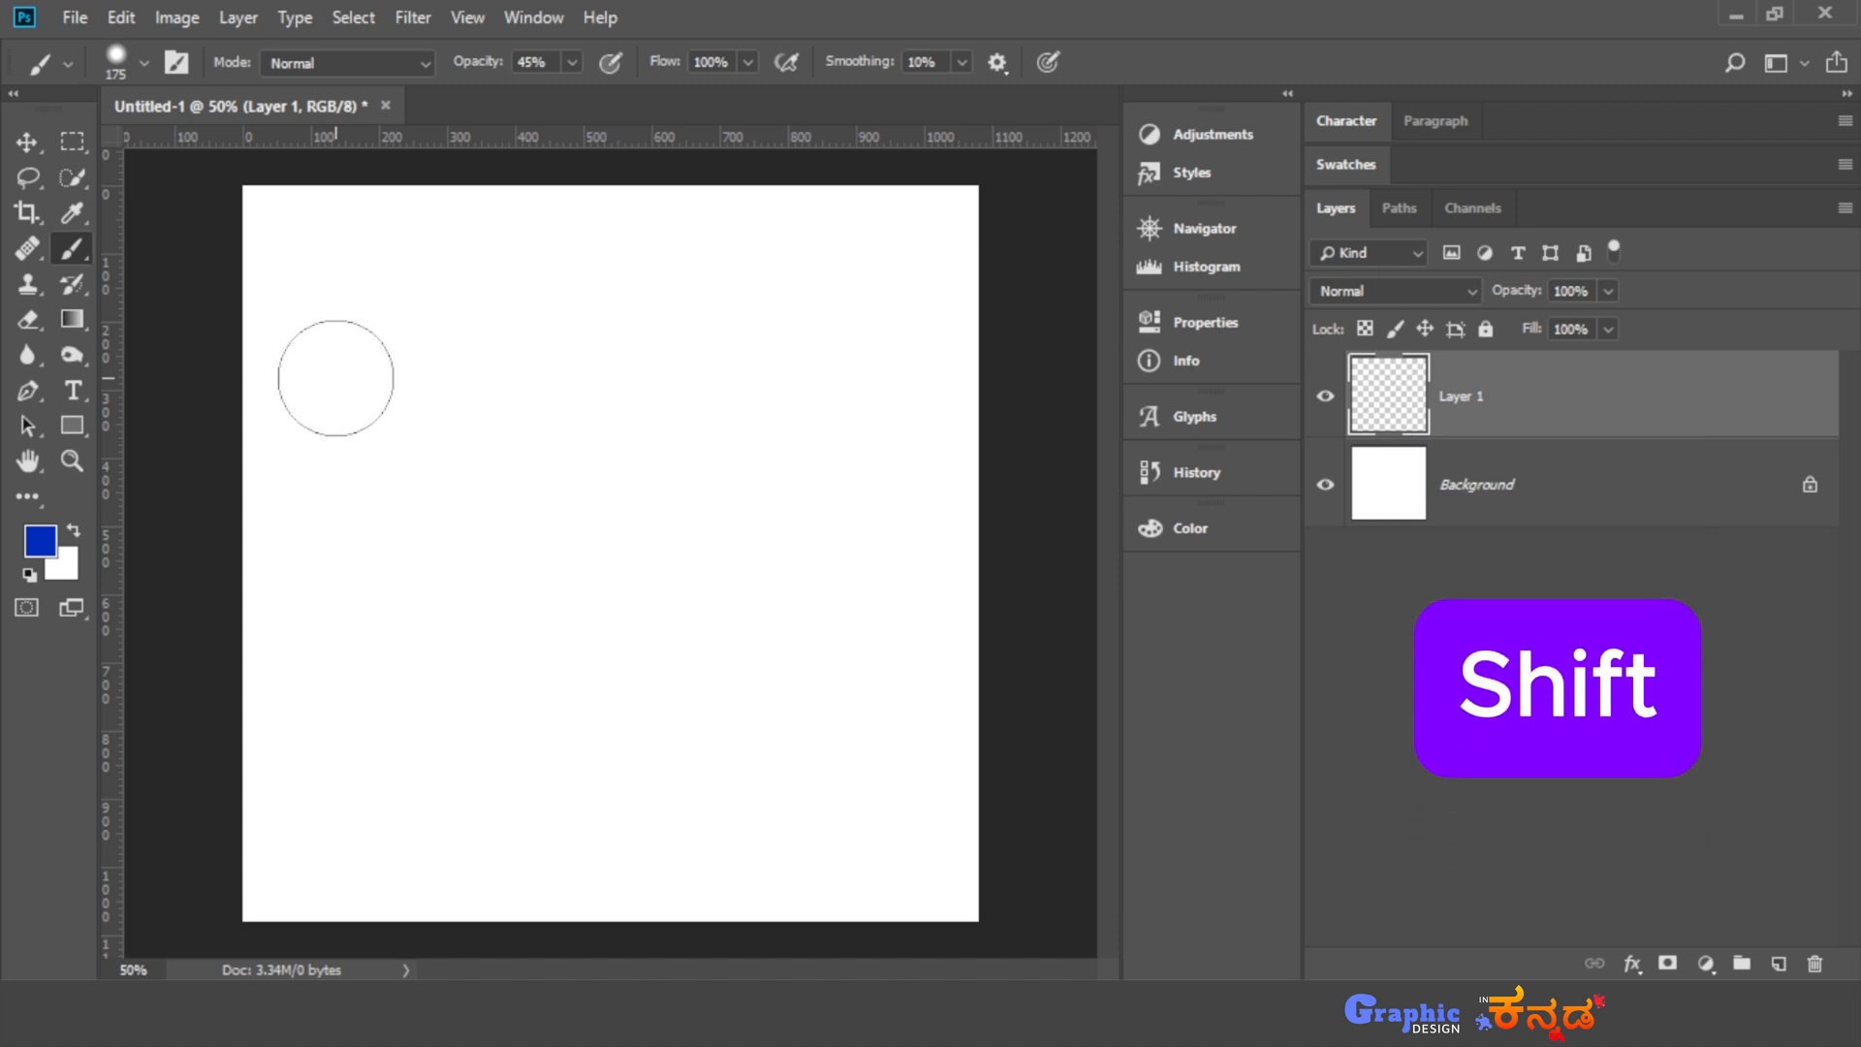
# - Paint a straight horizontal blue test stroke across the upper canvas at 45% opacity and undo it
pyautogui.moveTo(336, 378); pyautogui.dragTo(899, 362)
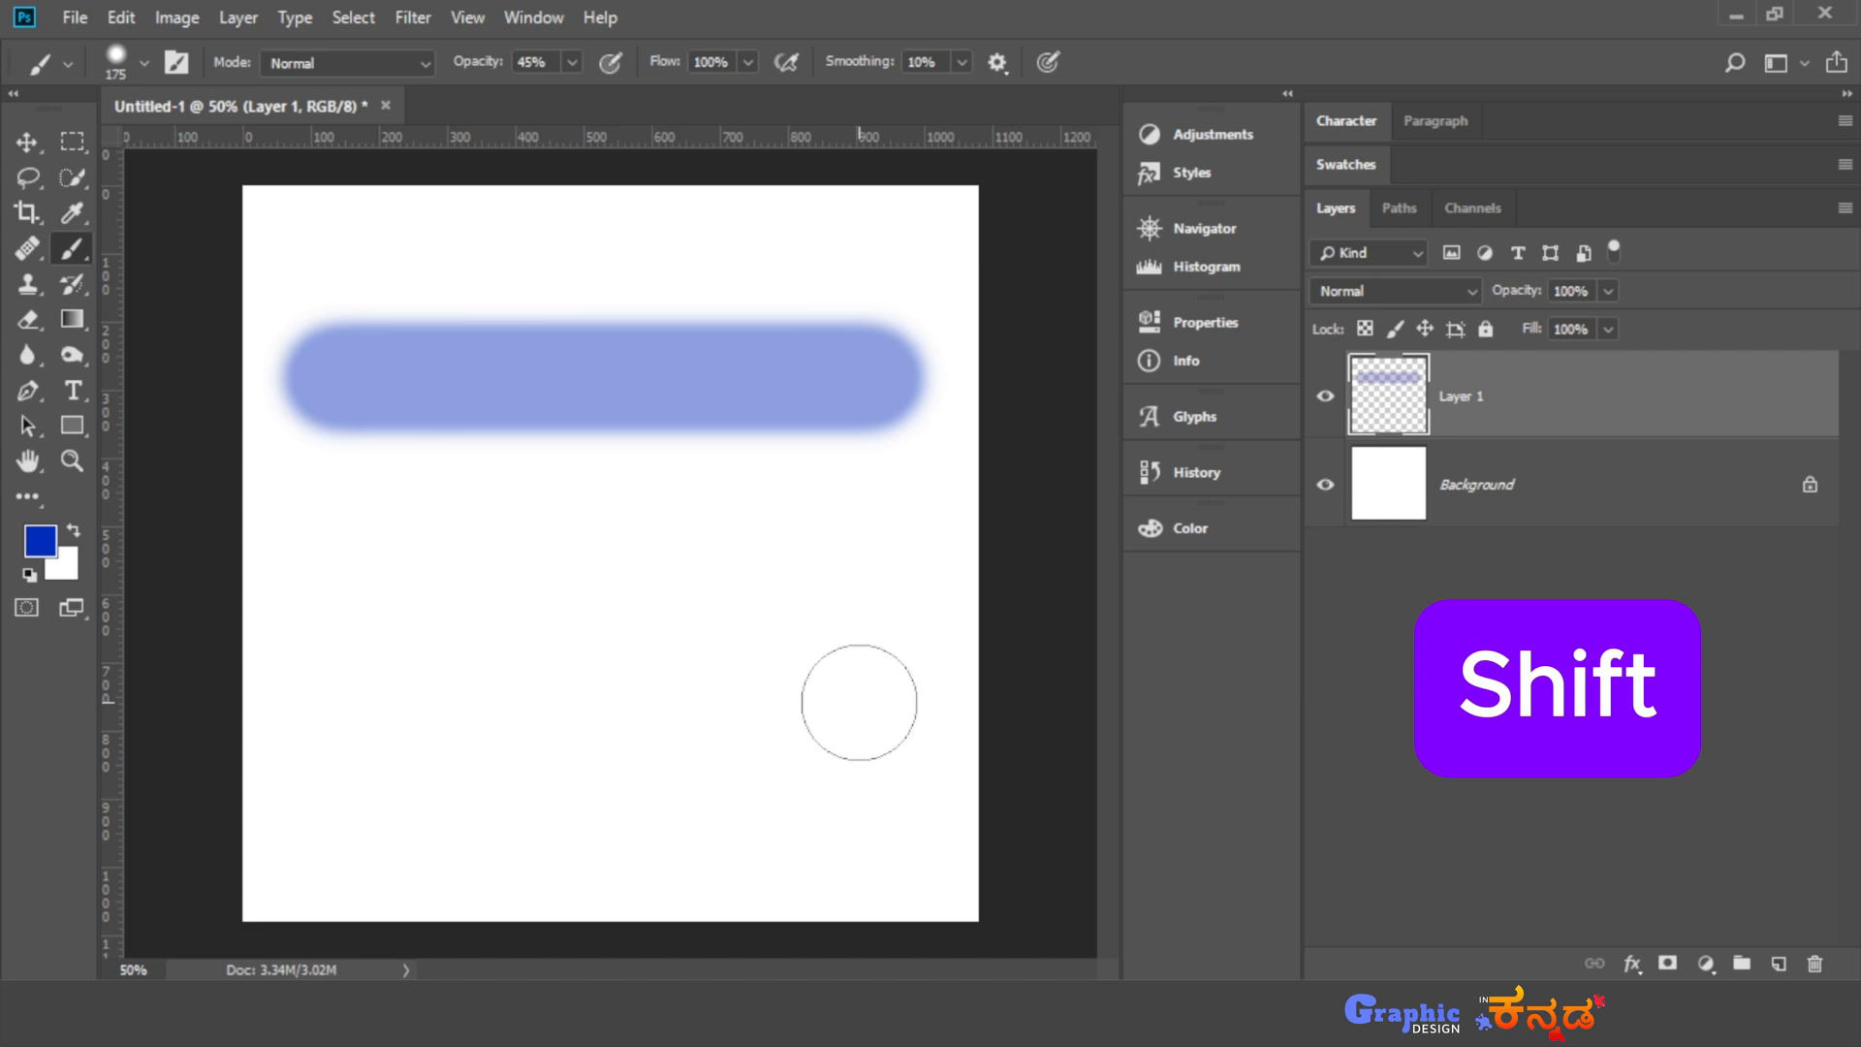
pyautogui.hotkey('ctrl', 'z')
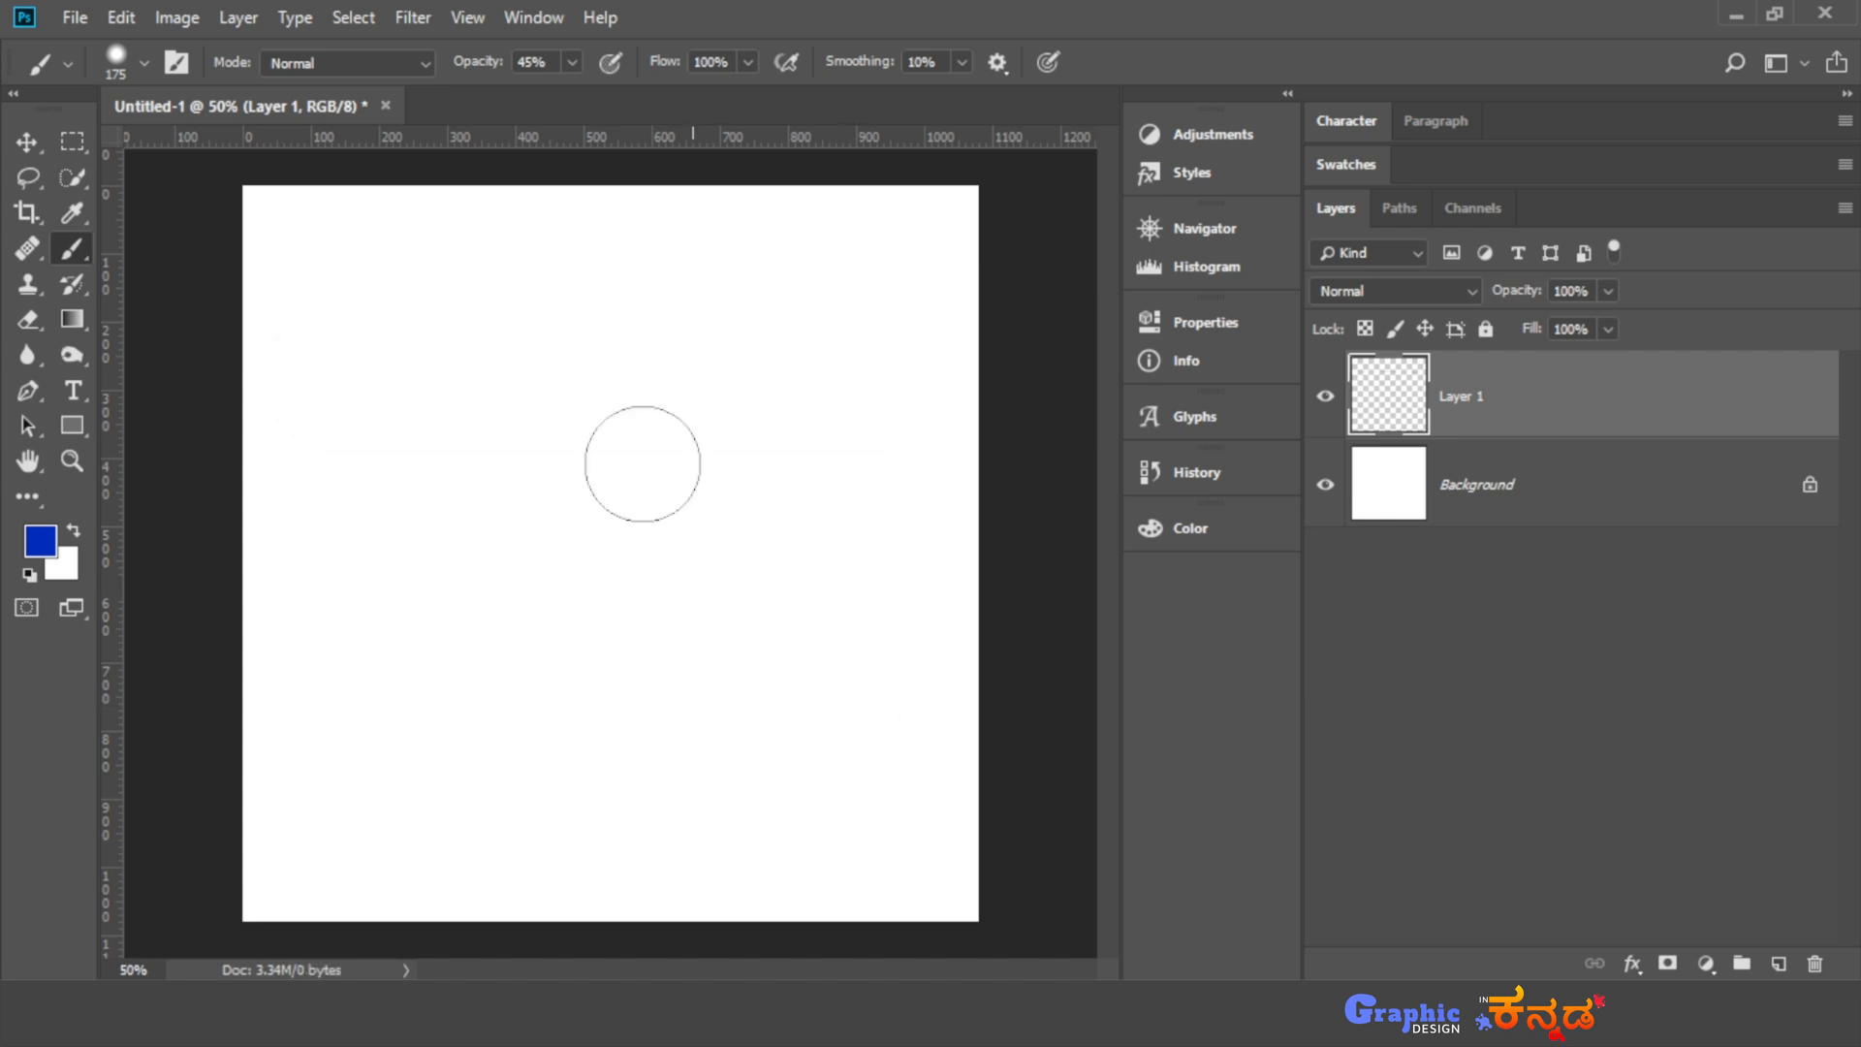
# - Set the brush opacity to 100% and paint a large blue Z from connected straight strokes
pyautogui.click(572, 62)
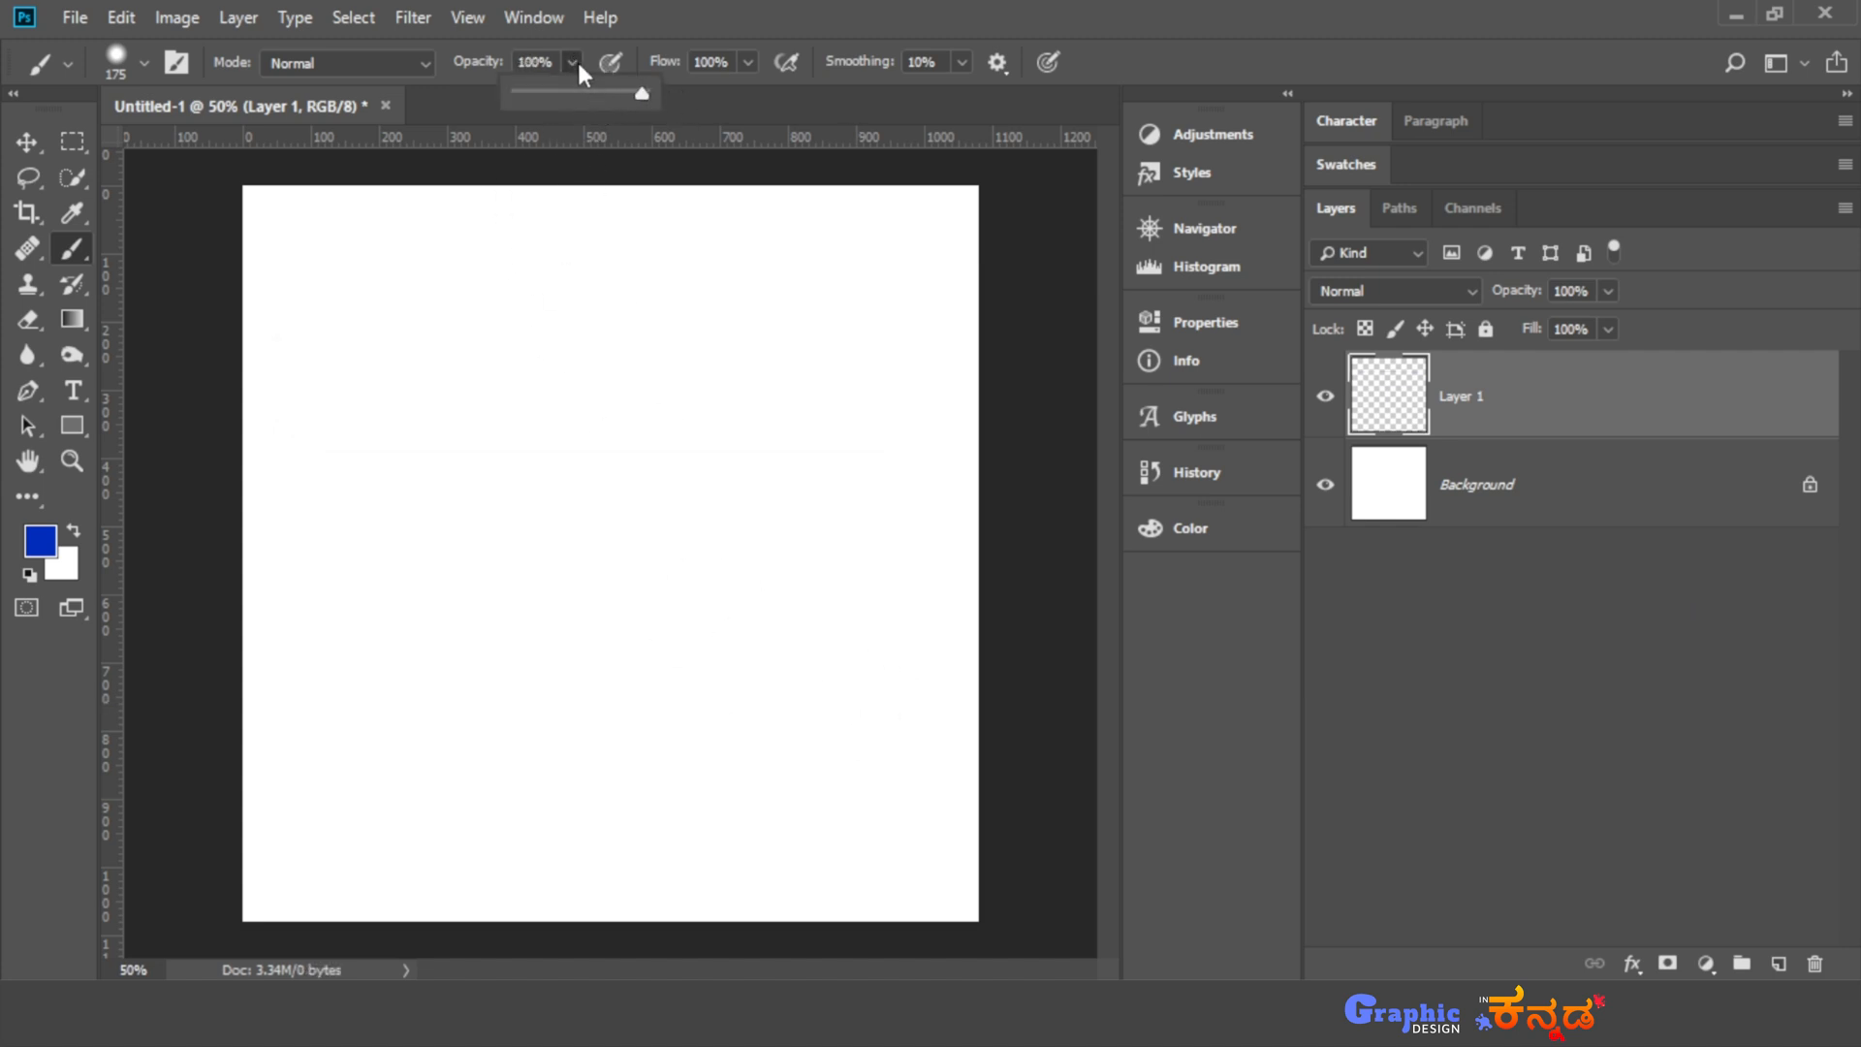
pyautogui.click(577, 64)
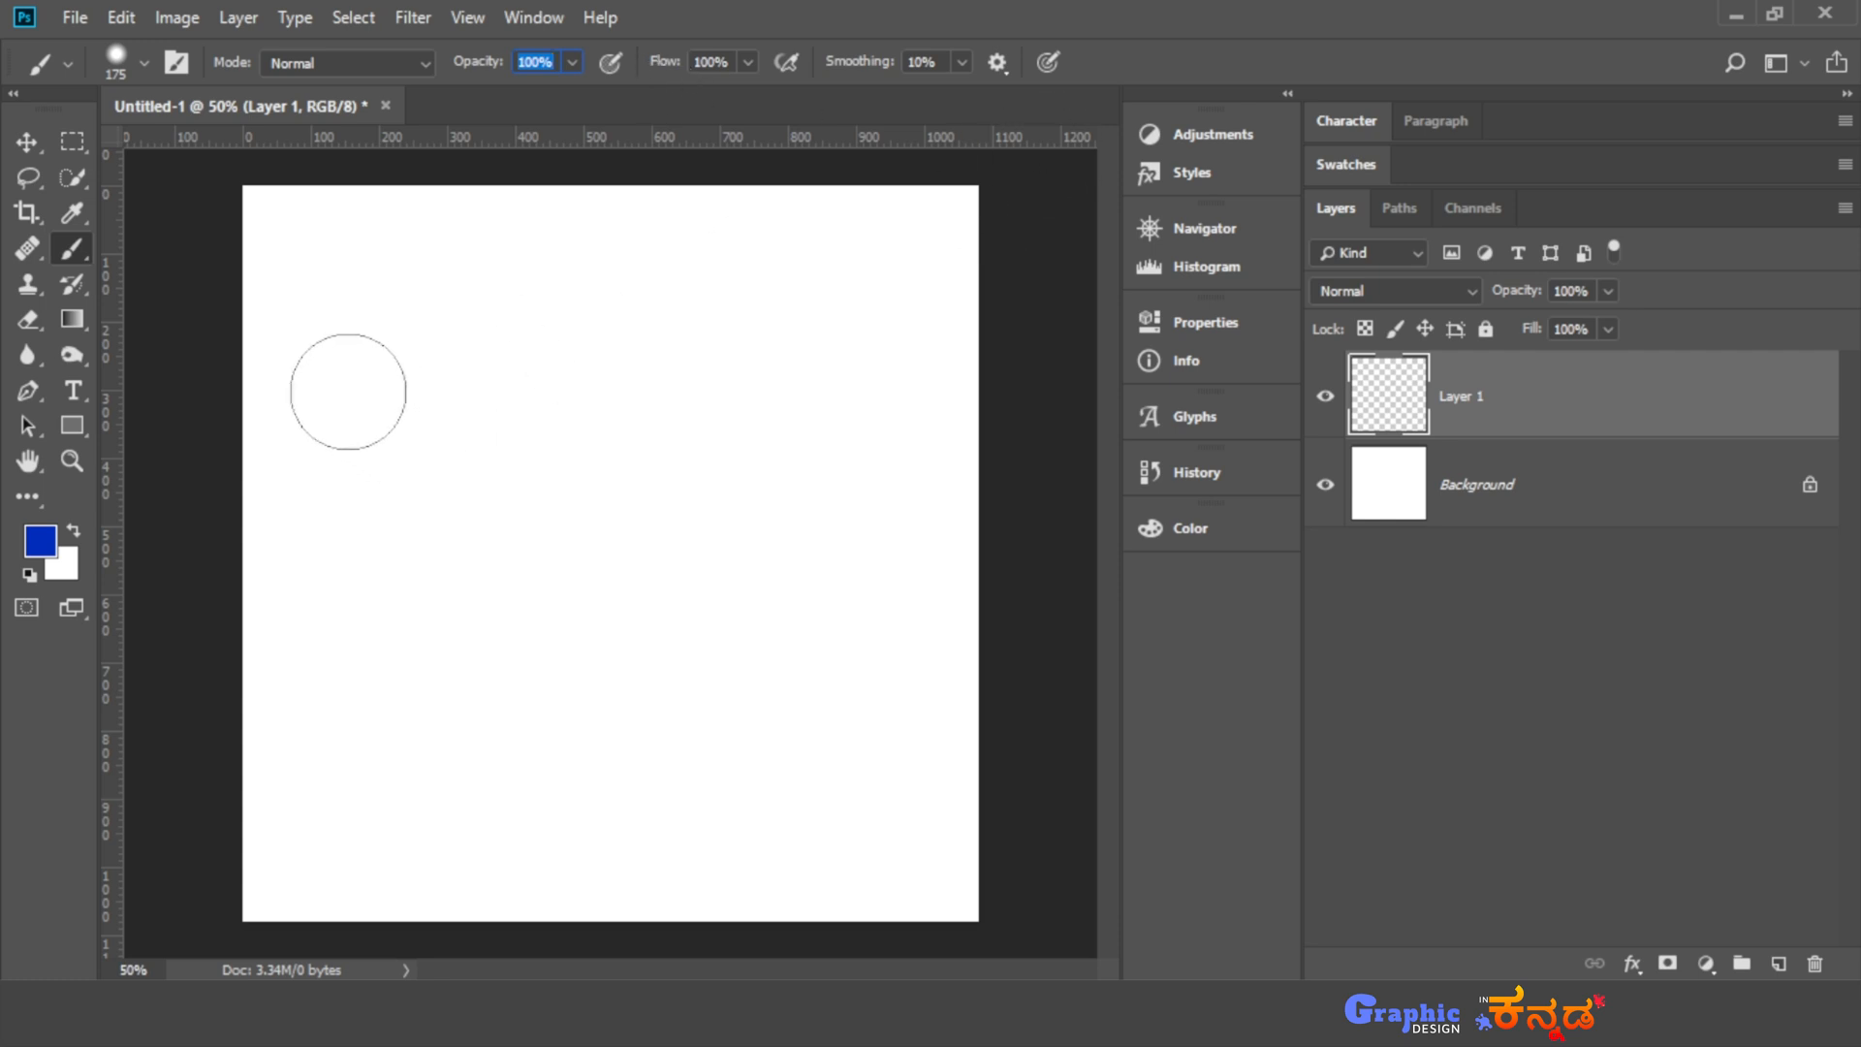
pyautogui.moveTo(320, 320); pyautogui.dragTo(915, 342)
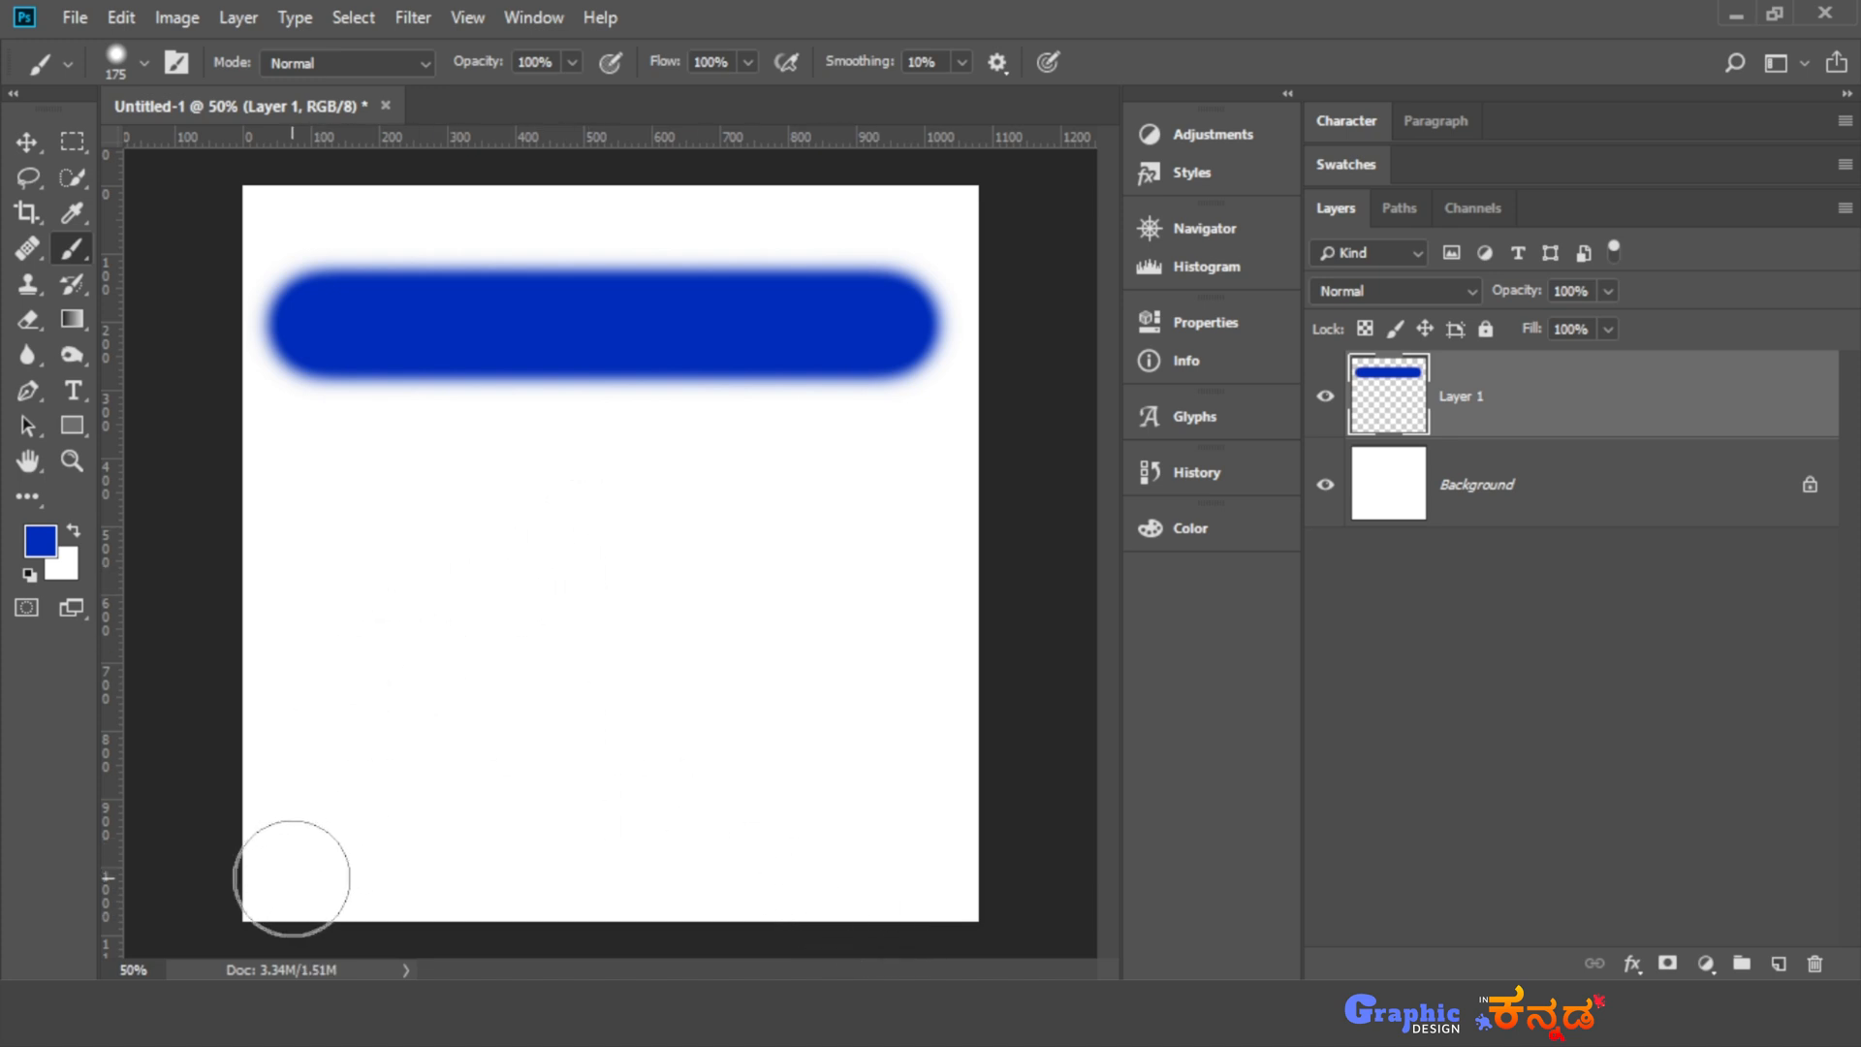
pyautogui.keyDown('shift'); pyautogui.click(339, 772); pyautogui.keyUp('shift')
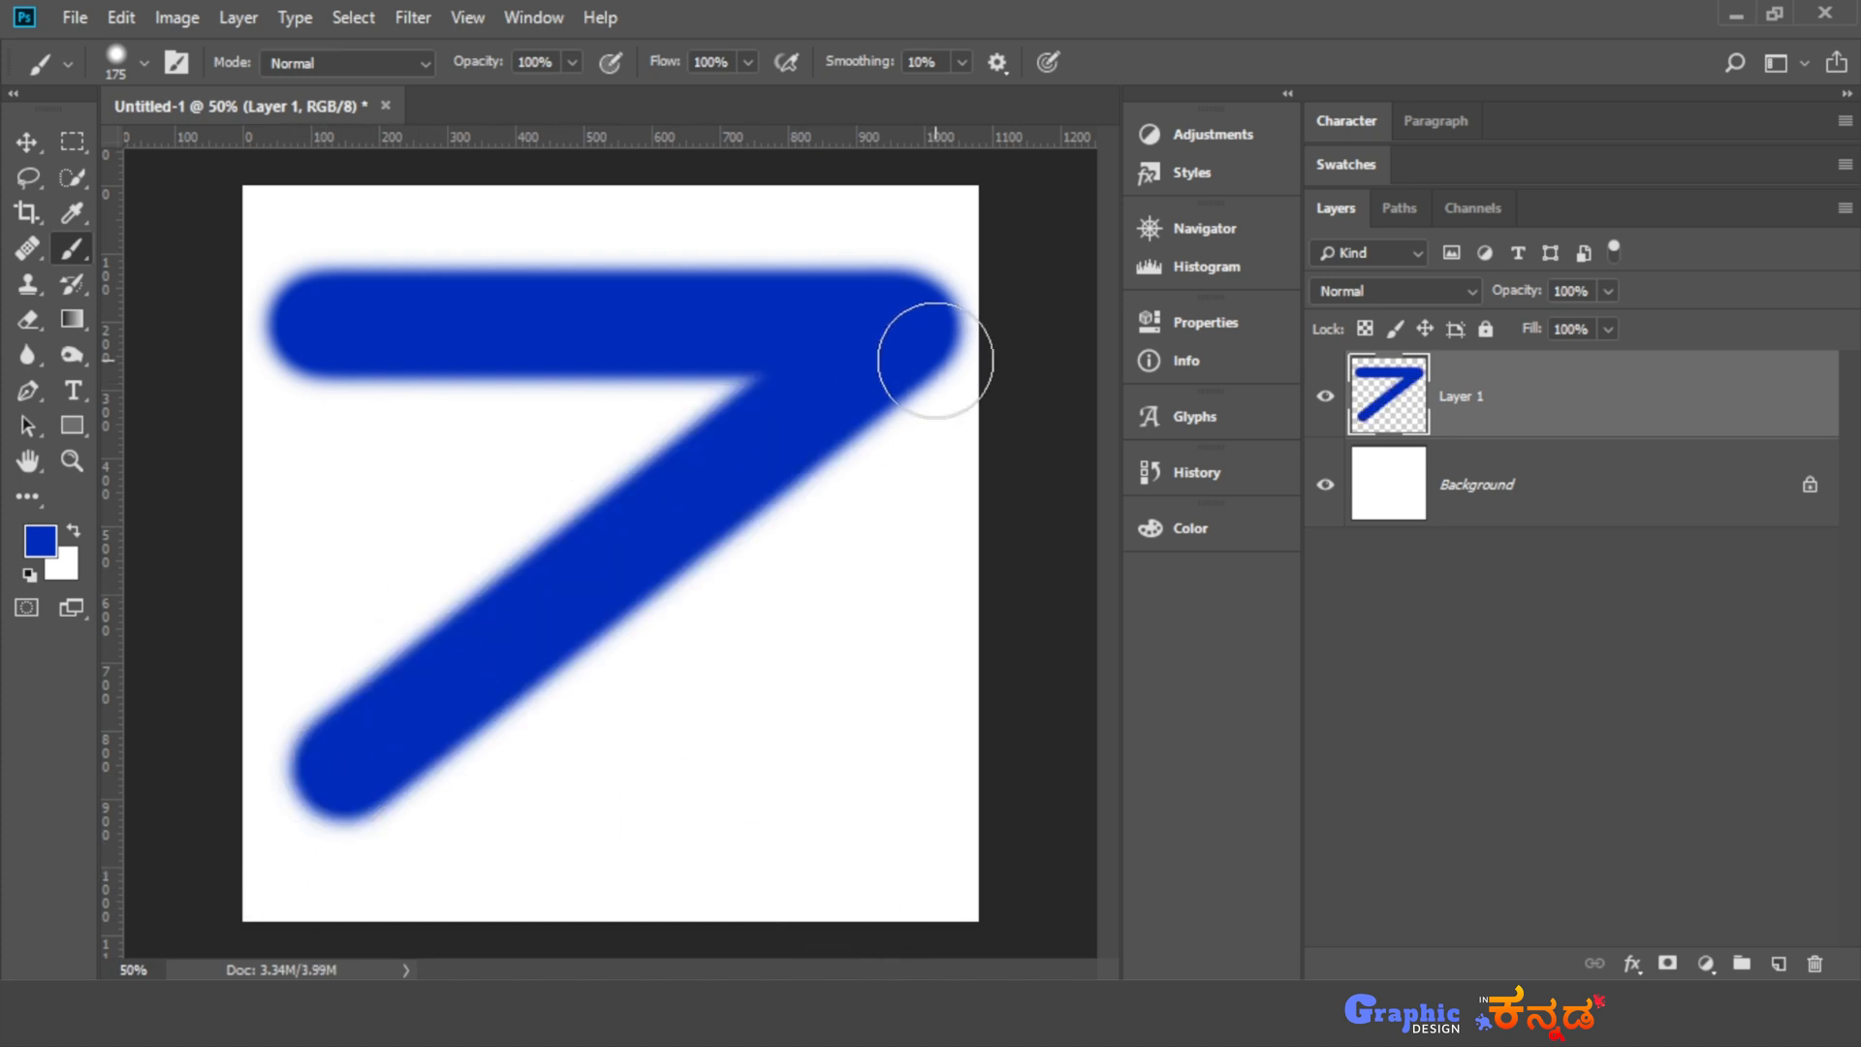
pyautogui.keyDown('shift'); pyautogui.click(898, 773); pyautogui.keyUp('shift')
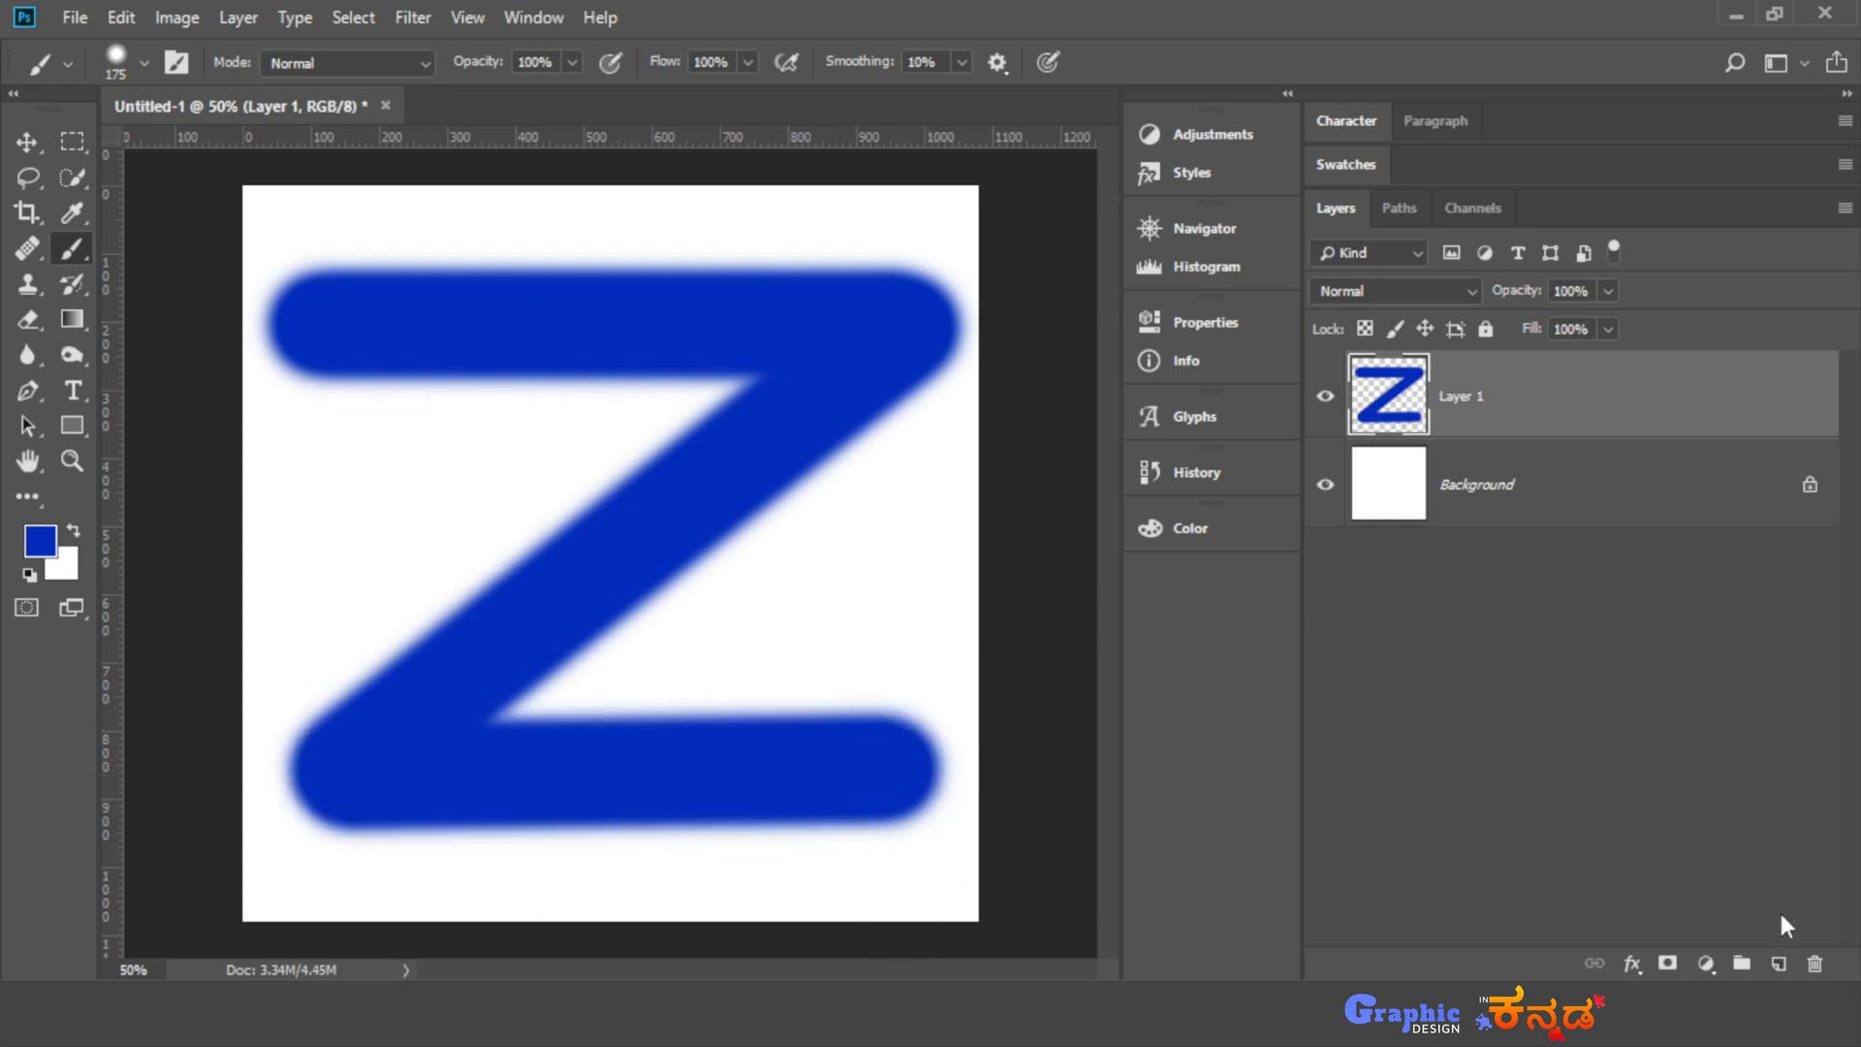
# - Paint a straight vertical stroke and a straight horizontal stroke through the middle of the canvas, each on its own new layer
pyautogui.click(1788, 965)
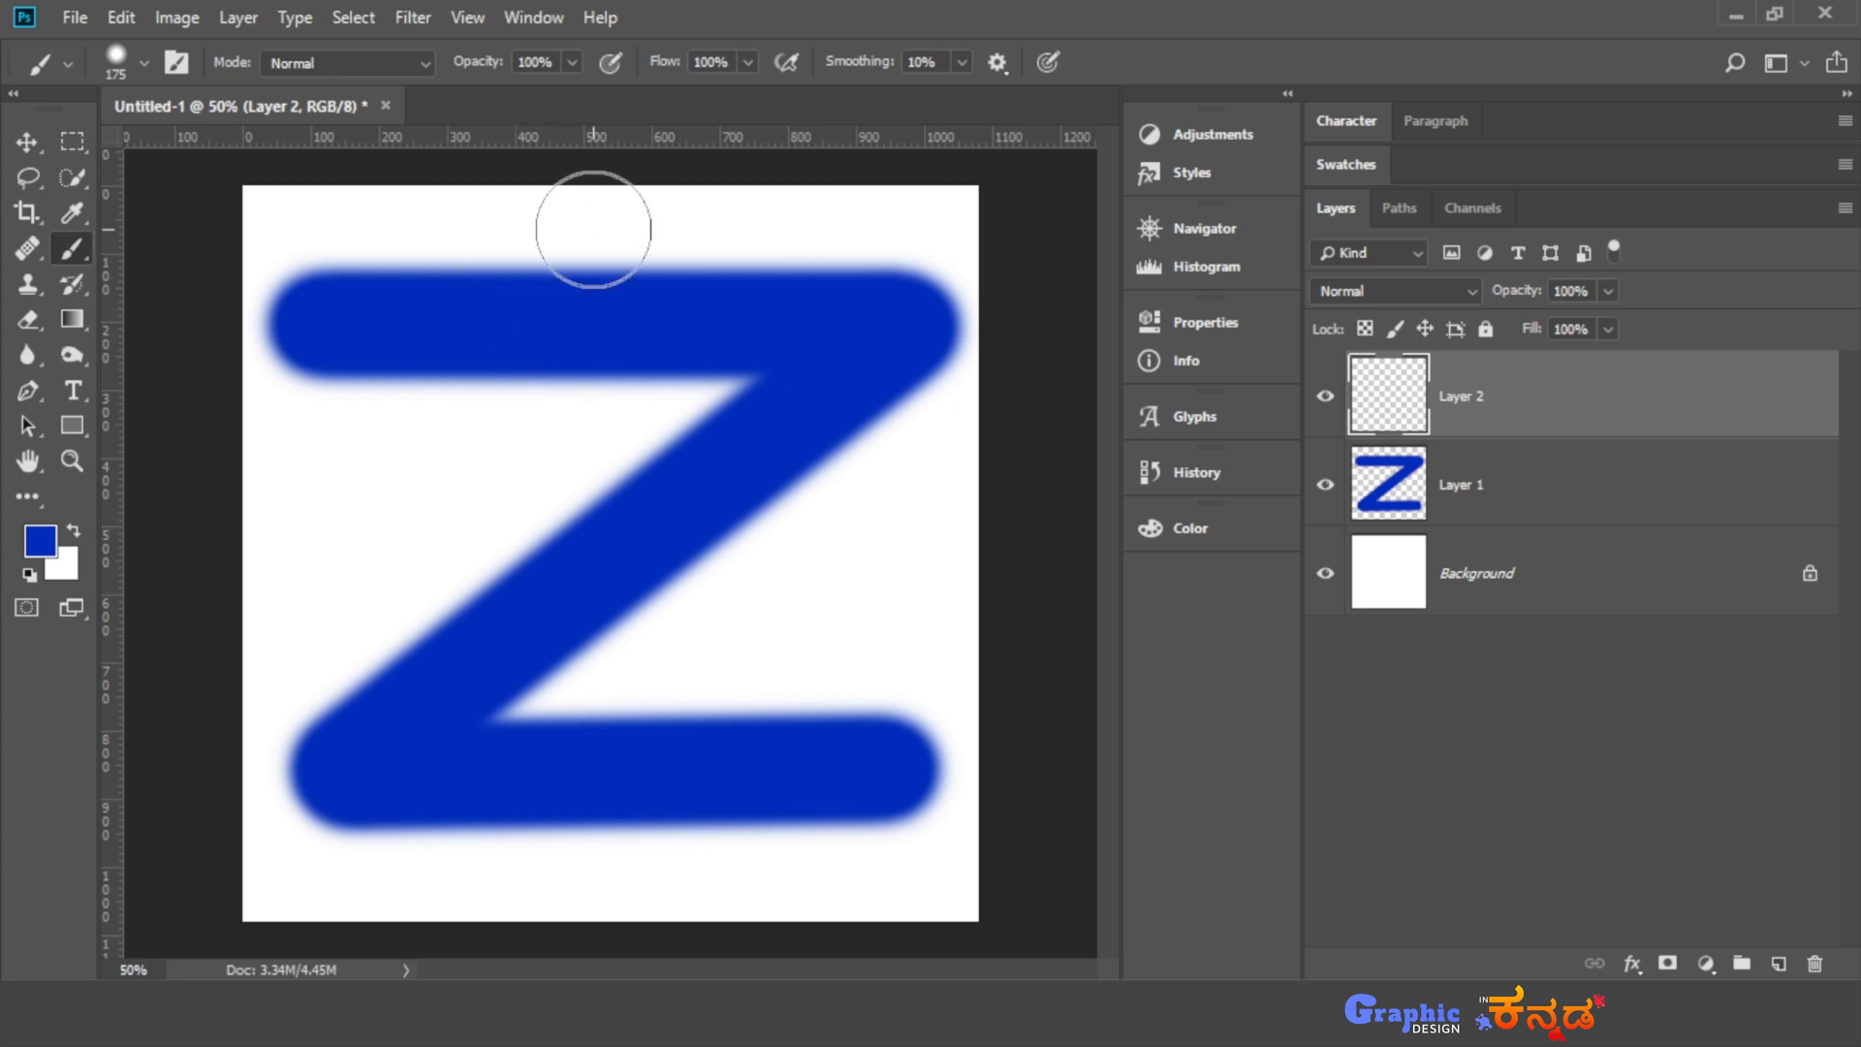
pyautogui.moveTo(594, 229); pyautogui.dragTo(601, 955)
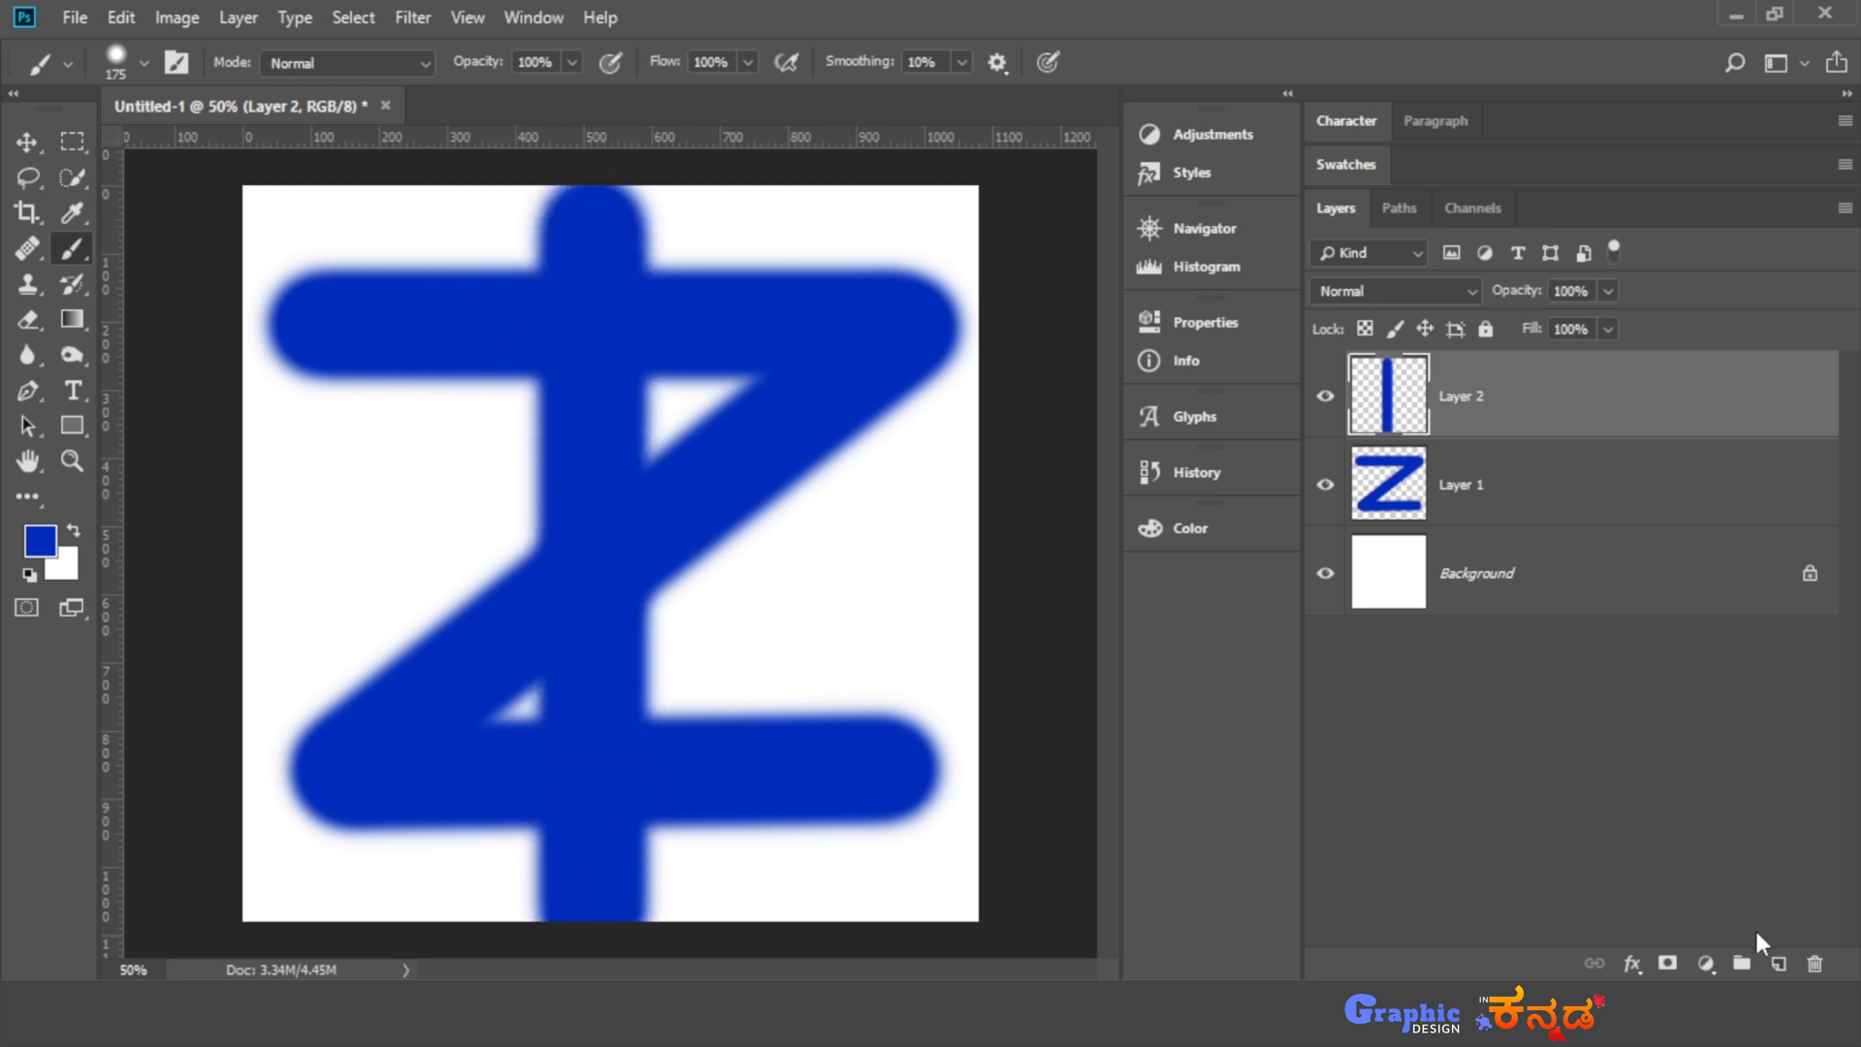
pyautogui.click(1782, 967)
pyautogui.moveTo(270, 527)
pyautogui.mouseDown()
pyautogui.moveTo(869, 581)
pyautogui.moveTo(989, 557)
pyautogui.mouseUp()
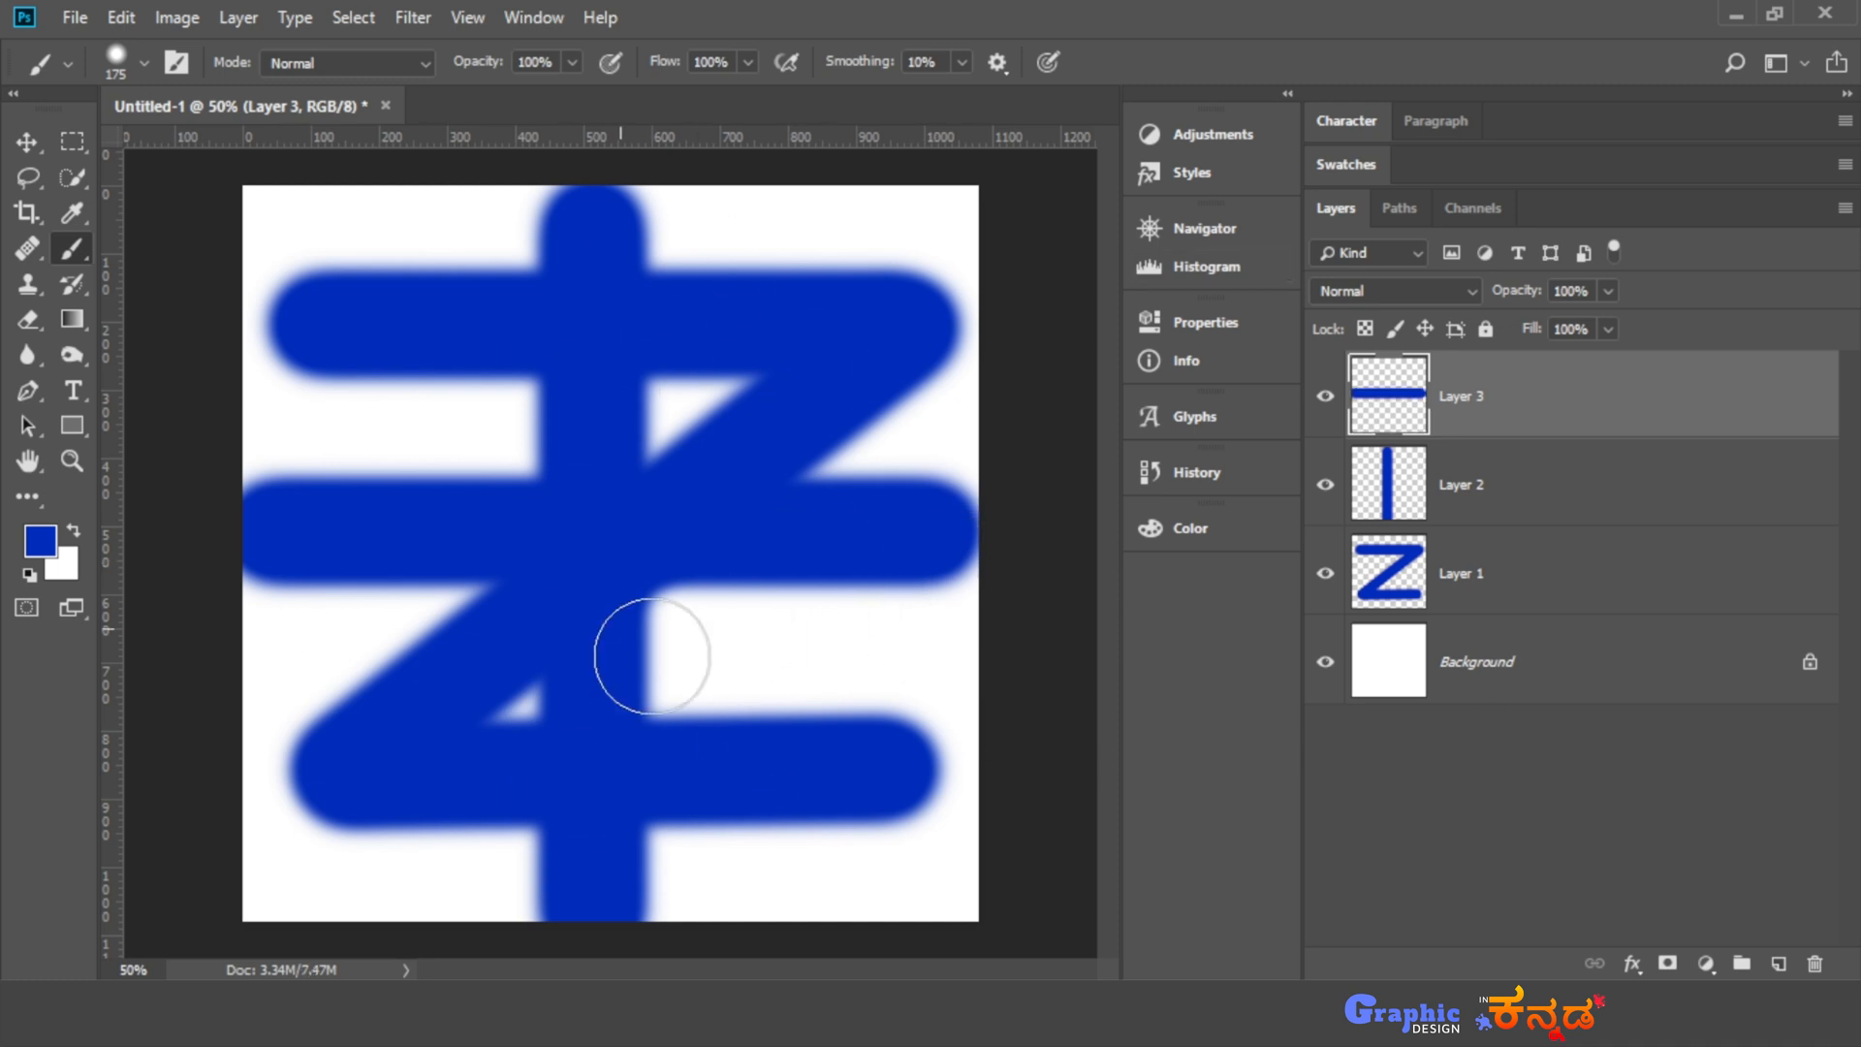
# - Delete the three painted layers and add a new empty layer above the background
pyautogui.keyDown('shift'); pyautogui.click(1554, 576); pyautogui.keyUp('shift')
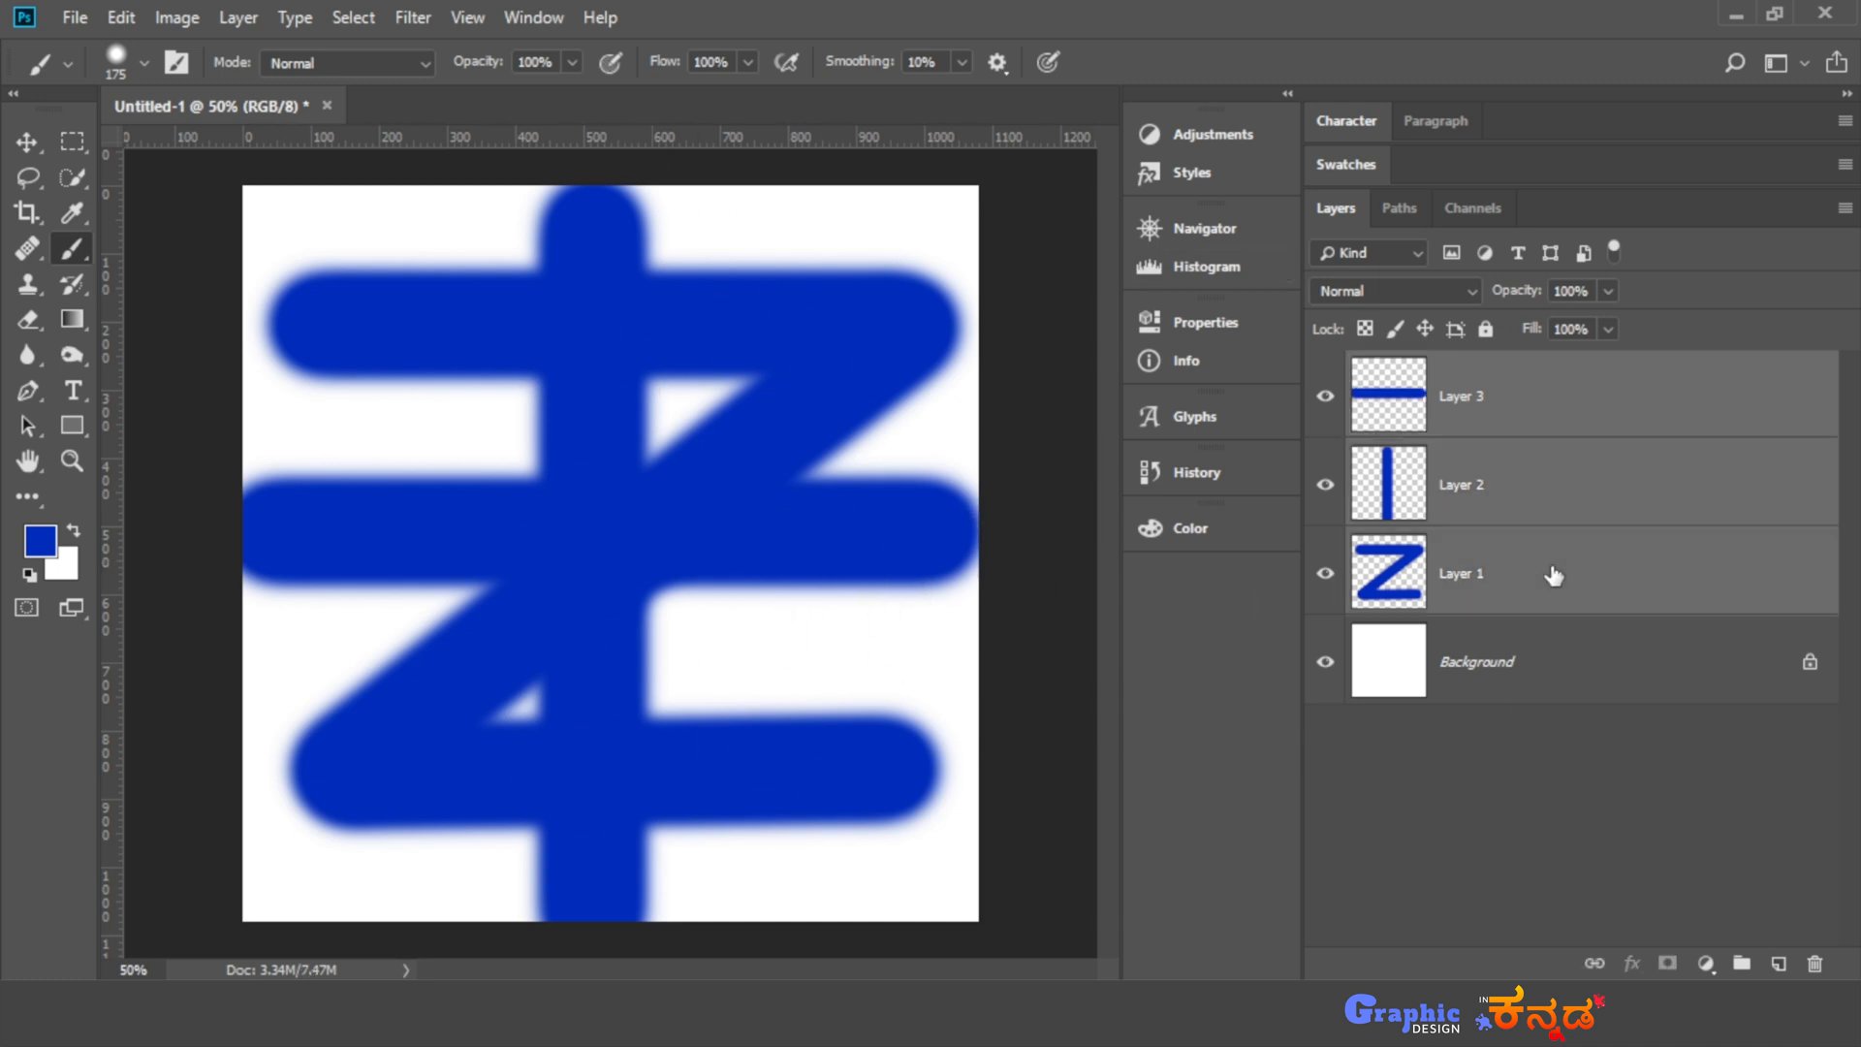
pyautogui.press('Delete')
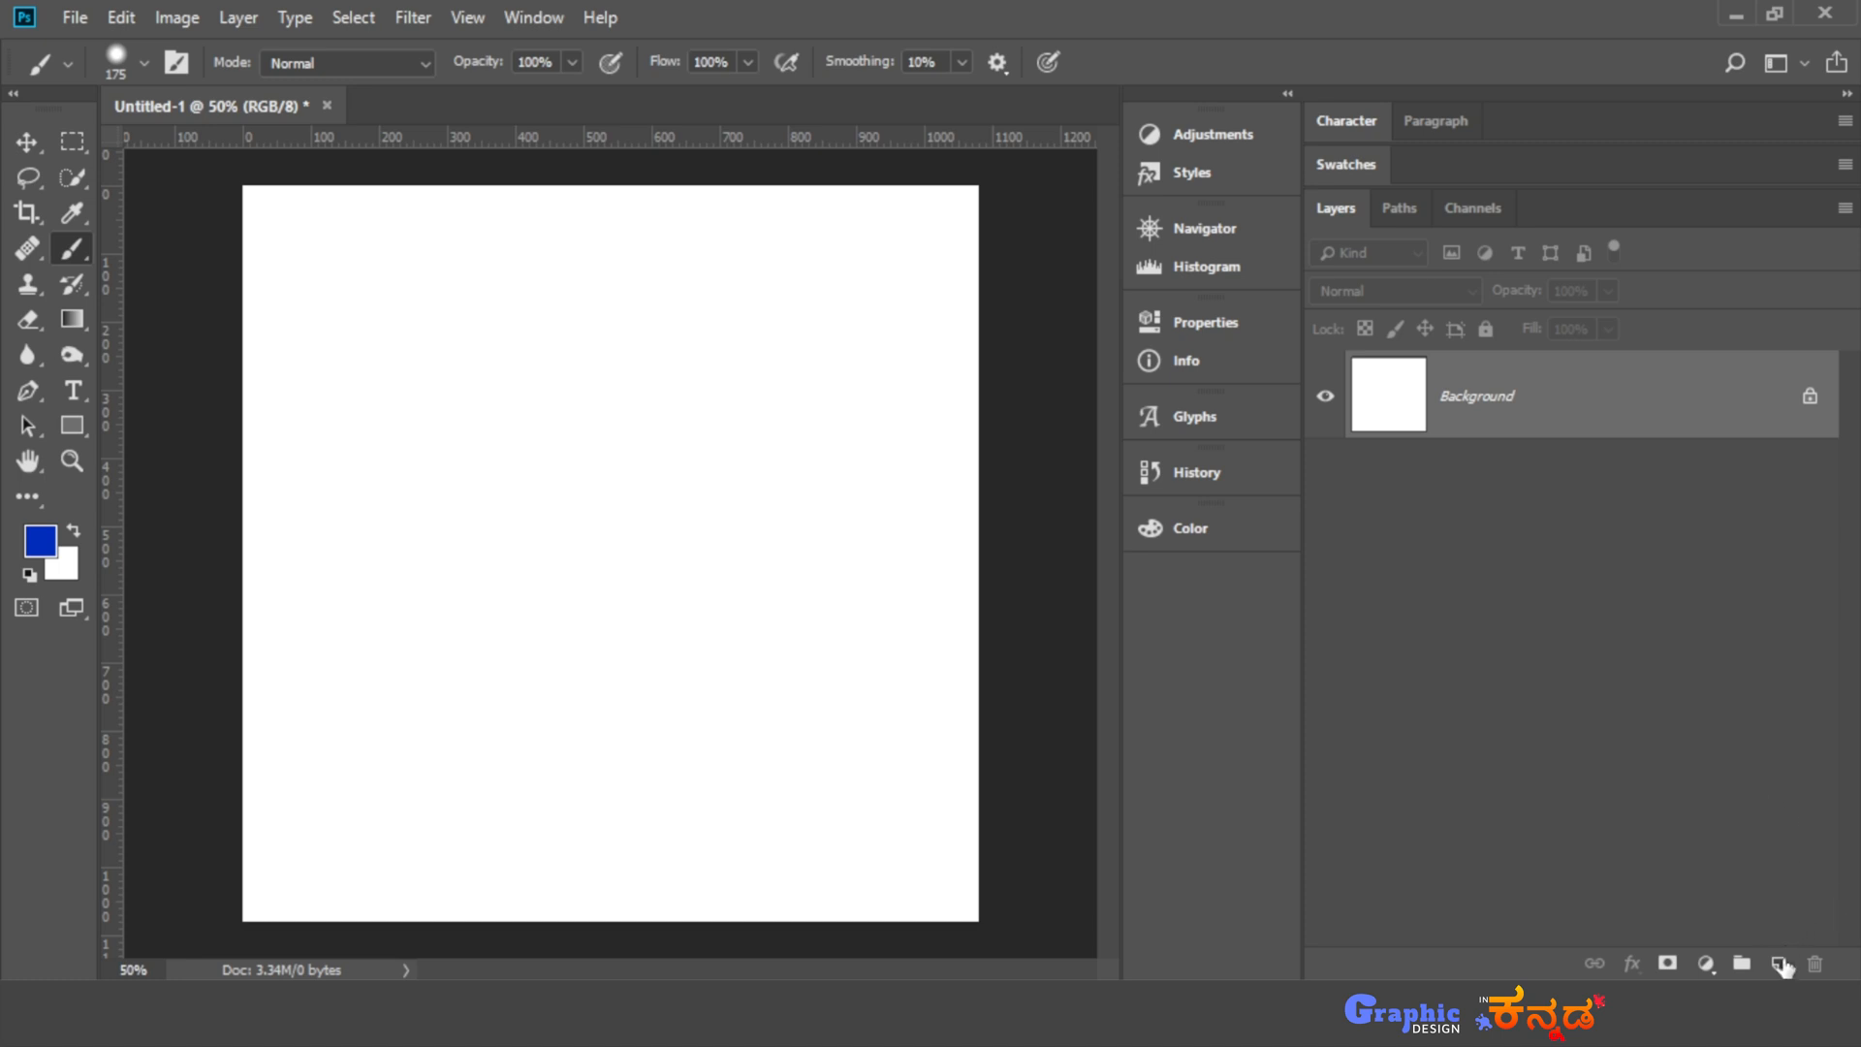
pyautogui.click(1780, 964)
# - Paint a blue blob in the canvas's upper-left area and a green one with a hue of 117° beside it
pyautogui.moveTo(311, 320); pyautogui.dragTo(366, 320)
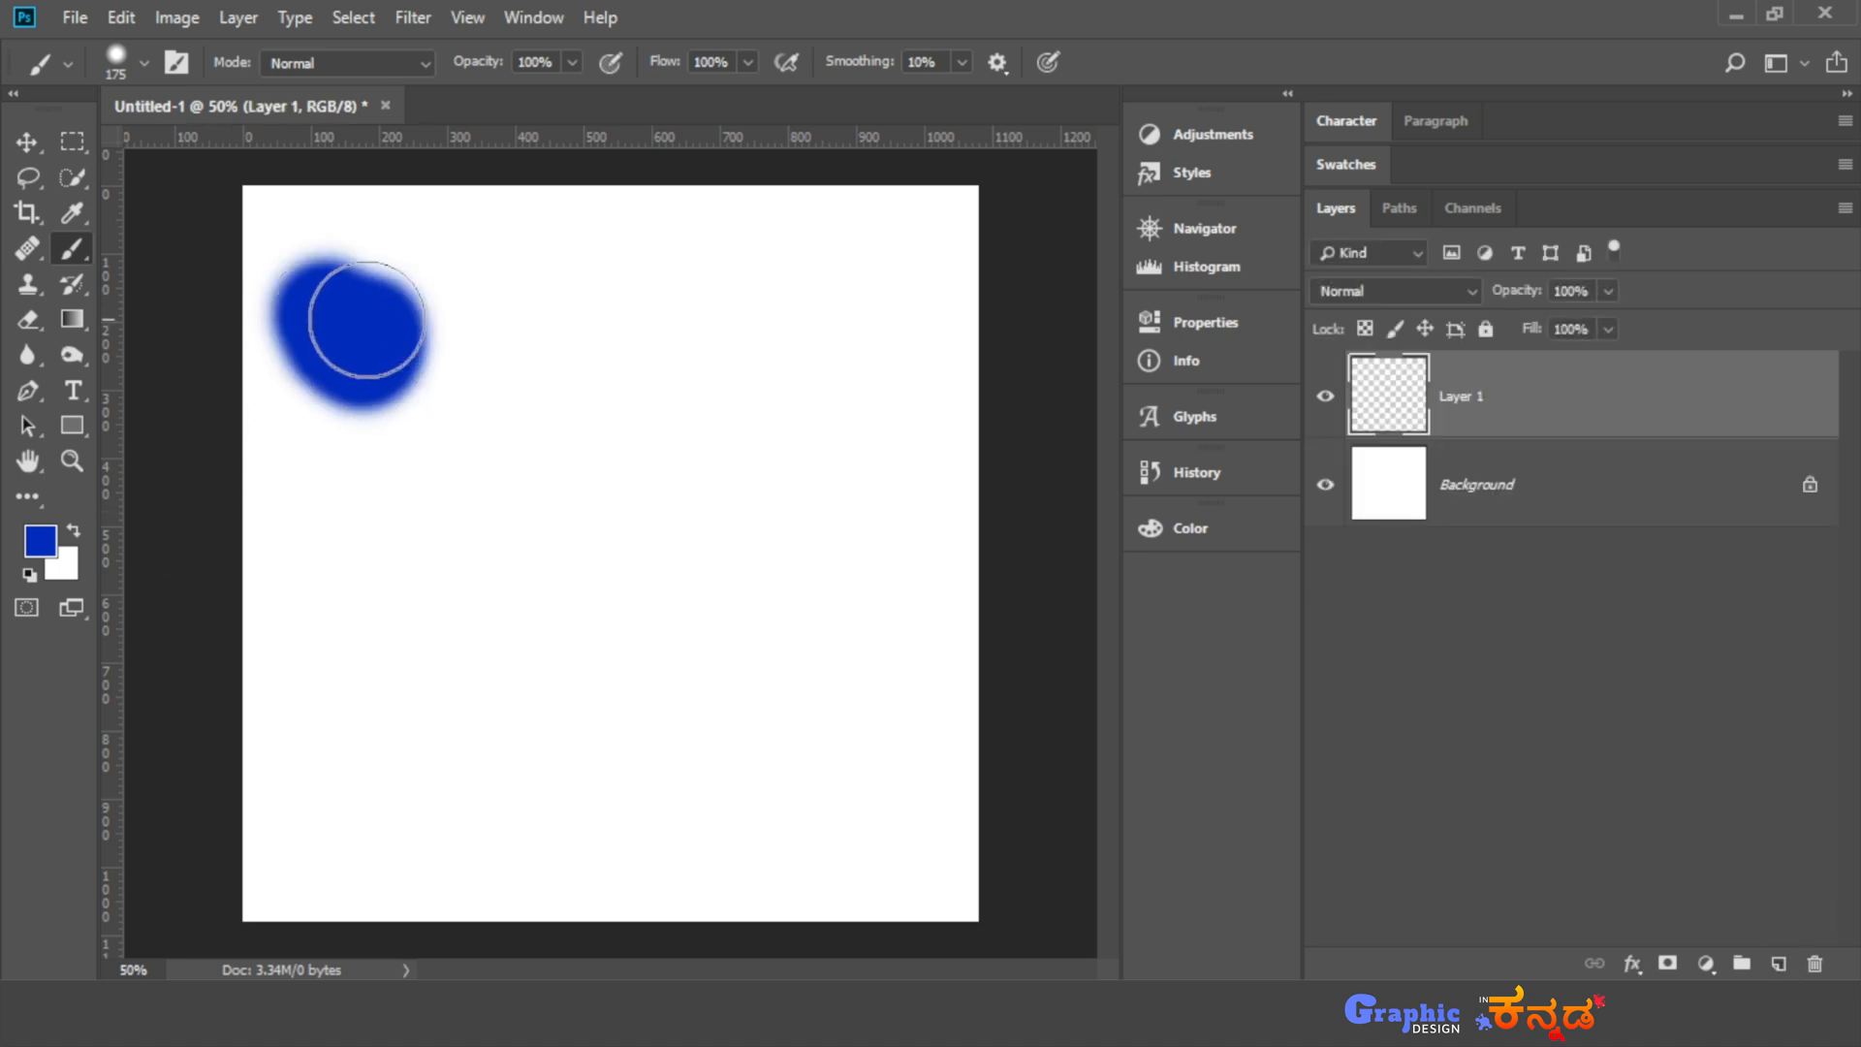
pyautogui.click(40, 540)
pyautogui.click(1177, 483)
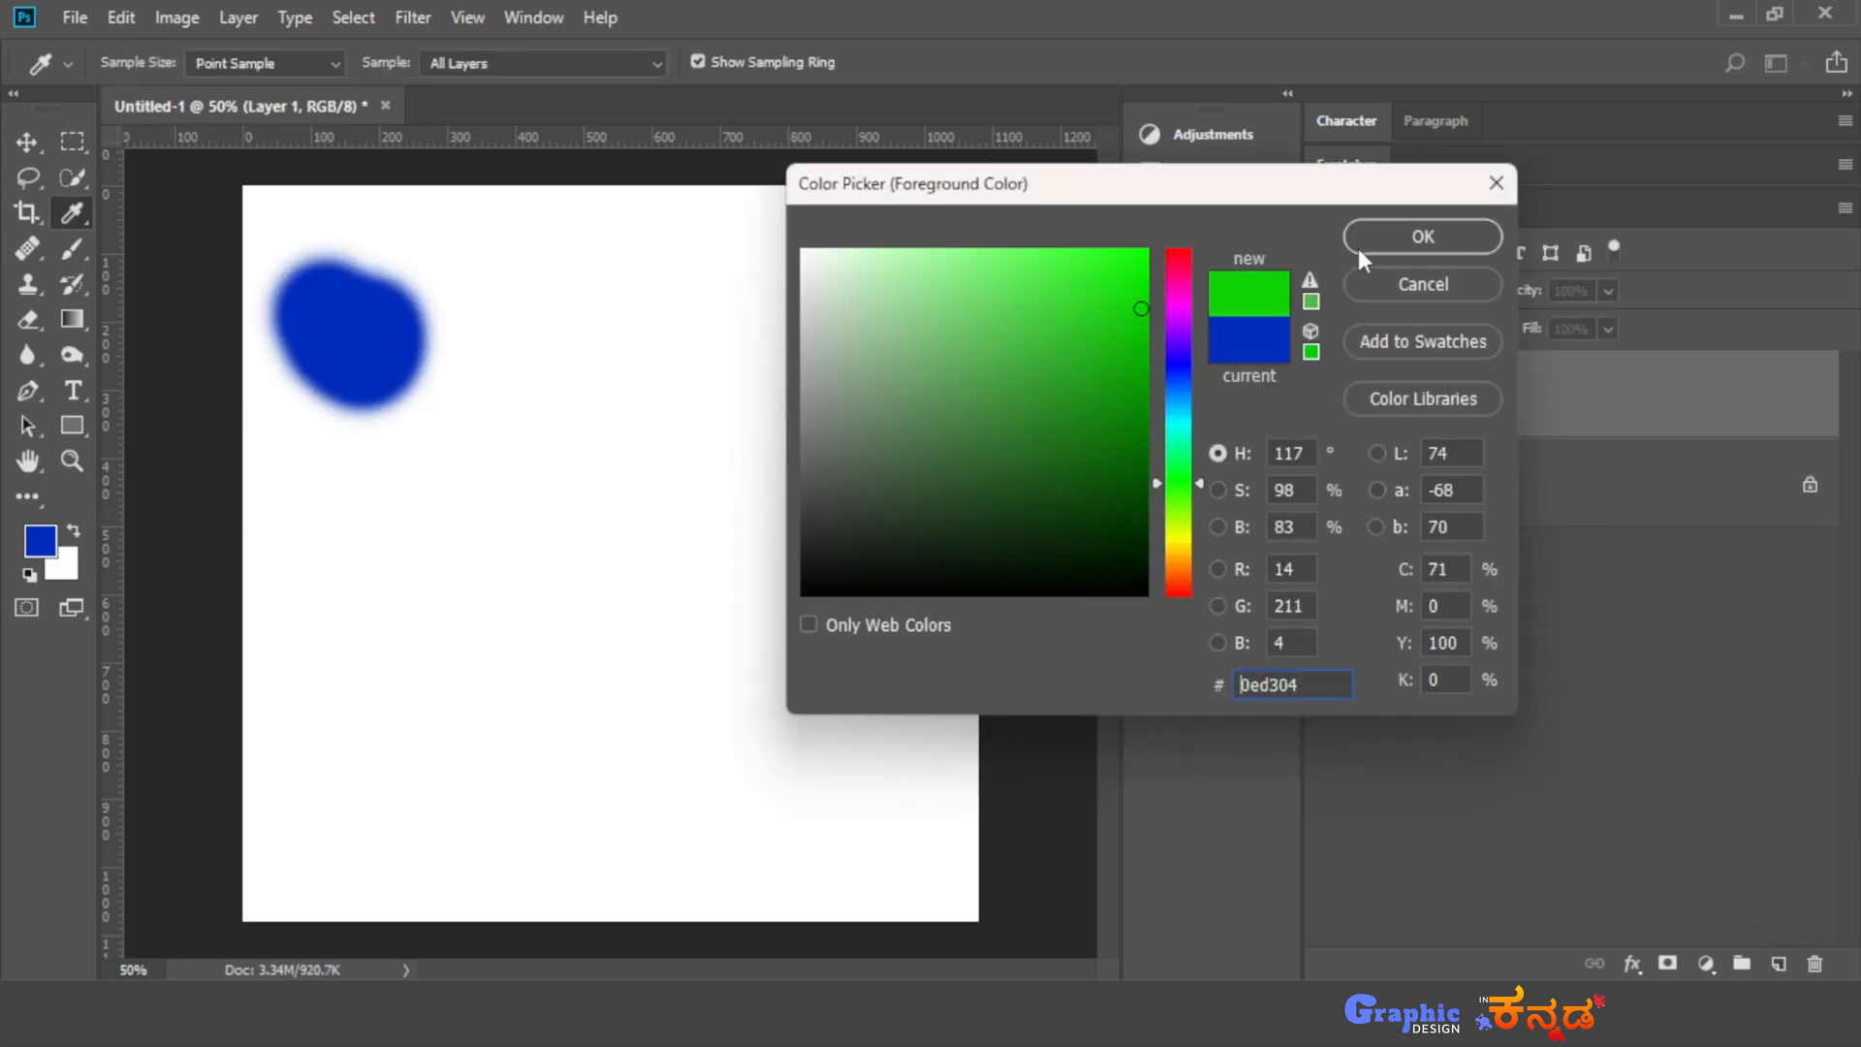
pyautogui.click(1423, 236)
pyautogui.moveTo(582, 310); pyautogui.dragTo(620, 359)
# - Change the foreground color to yellow with a hue of 52° and paint a blob to the right of the green one
pyautogui.click(40, 540)
pyautogui.click(1177, 546)
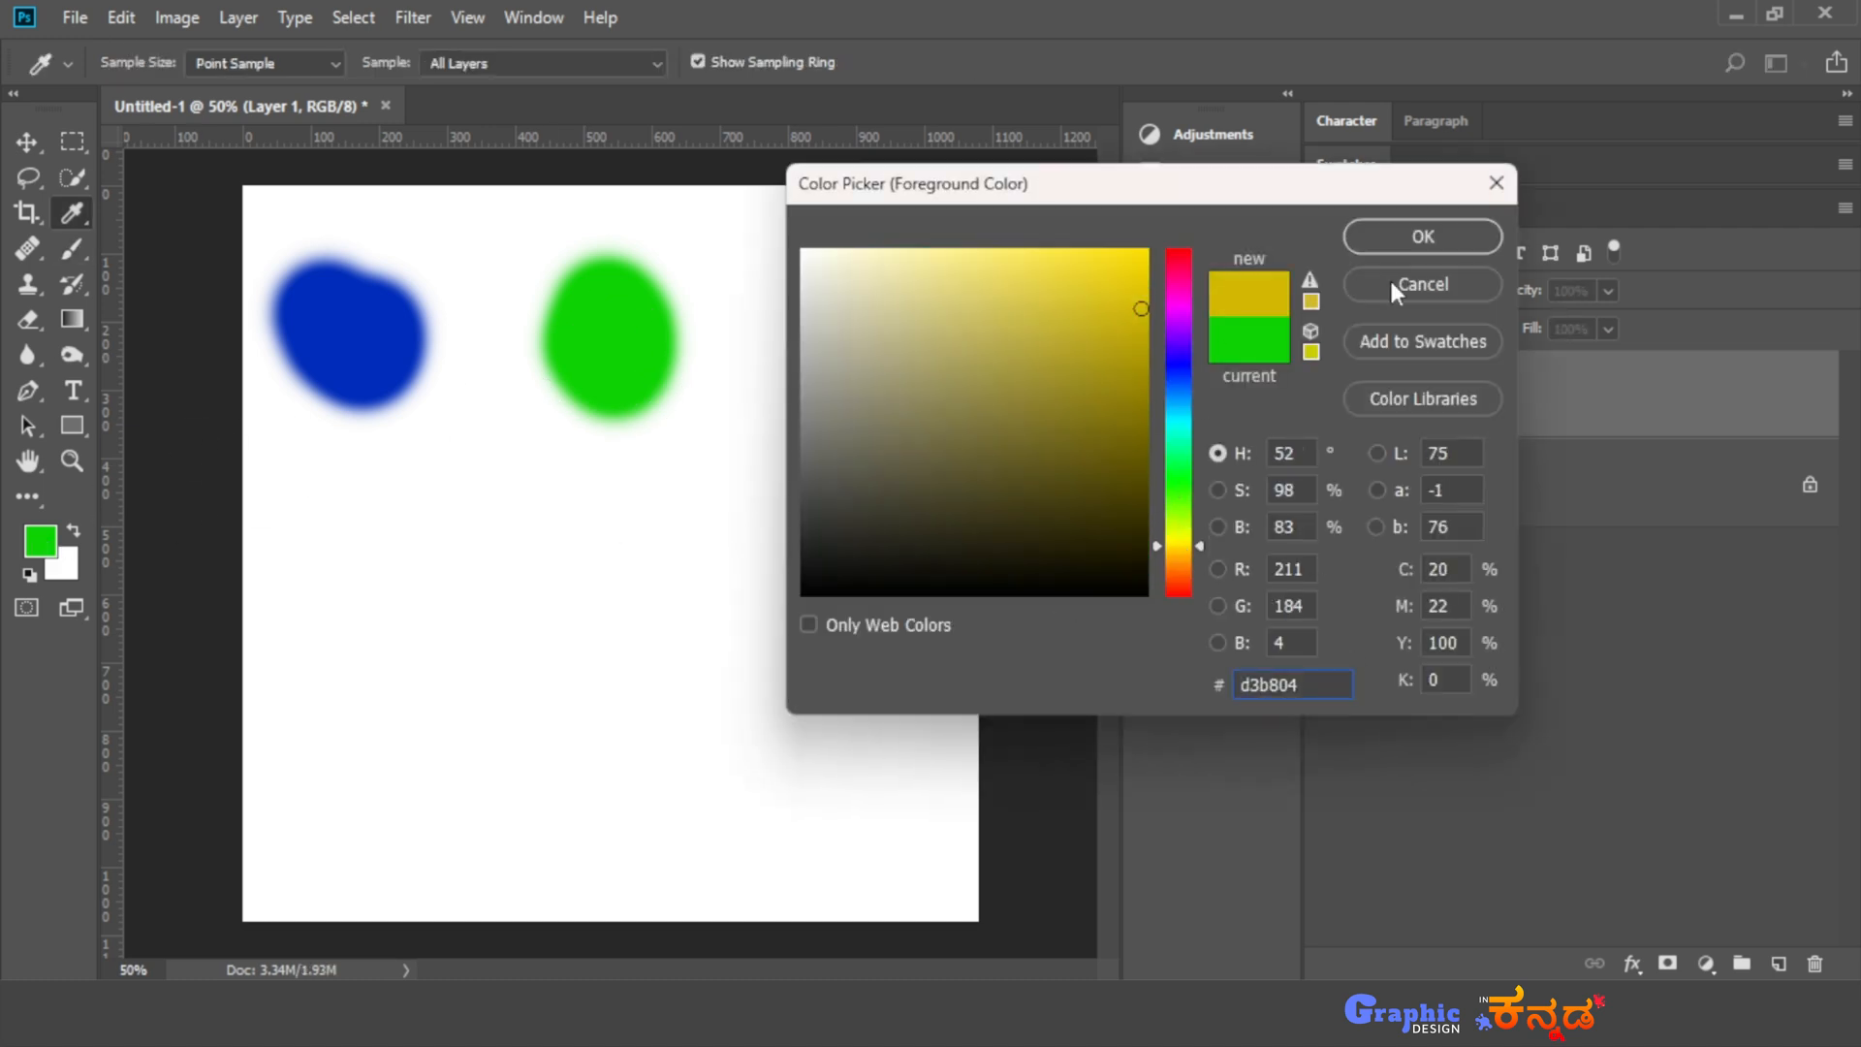
pyautogui.click(1422, 237)
pyautogui.moveTo(858, 291)
pyautogui.mouseDown()
pyautogui.moveTo(843, 387)
pyautogui.moveTo(872, 373)
pyautogui.mouseUp()
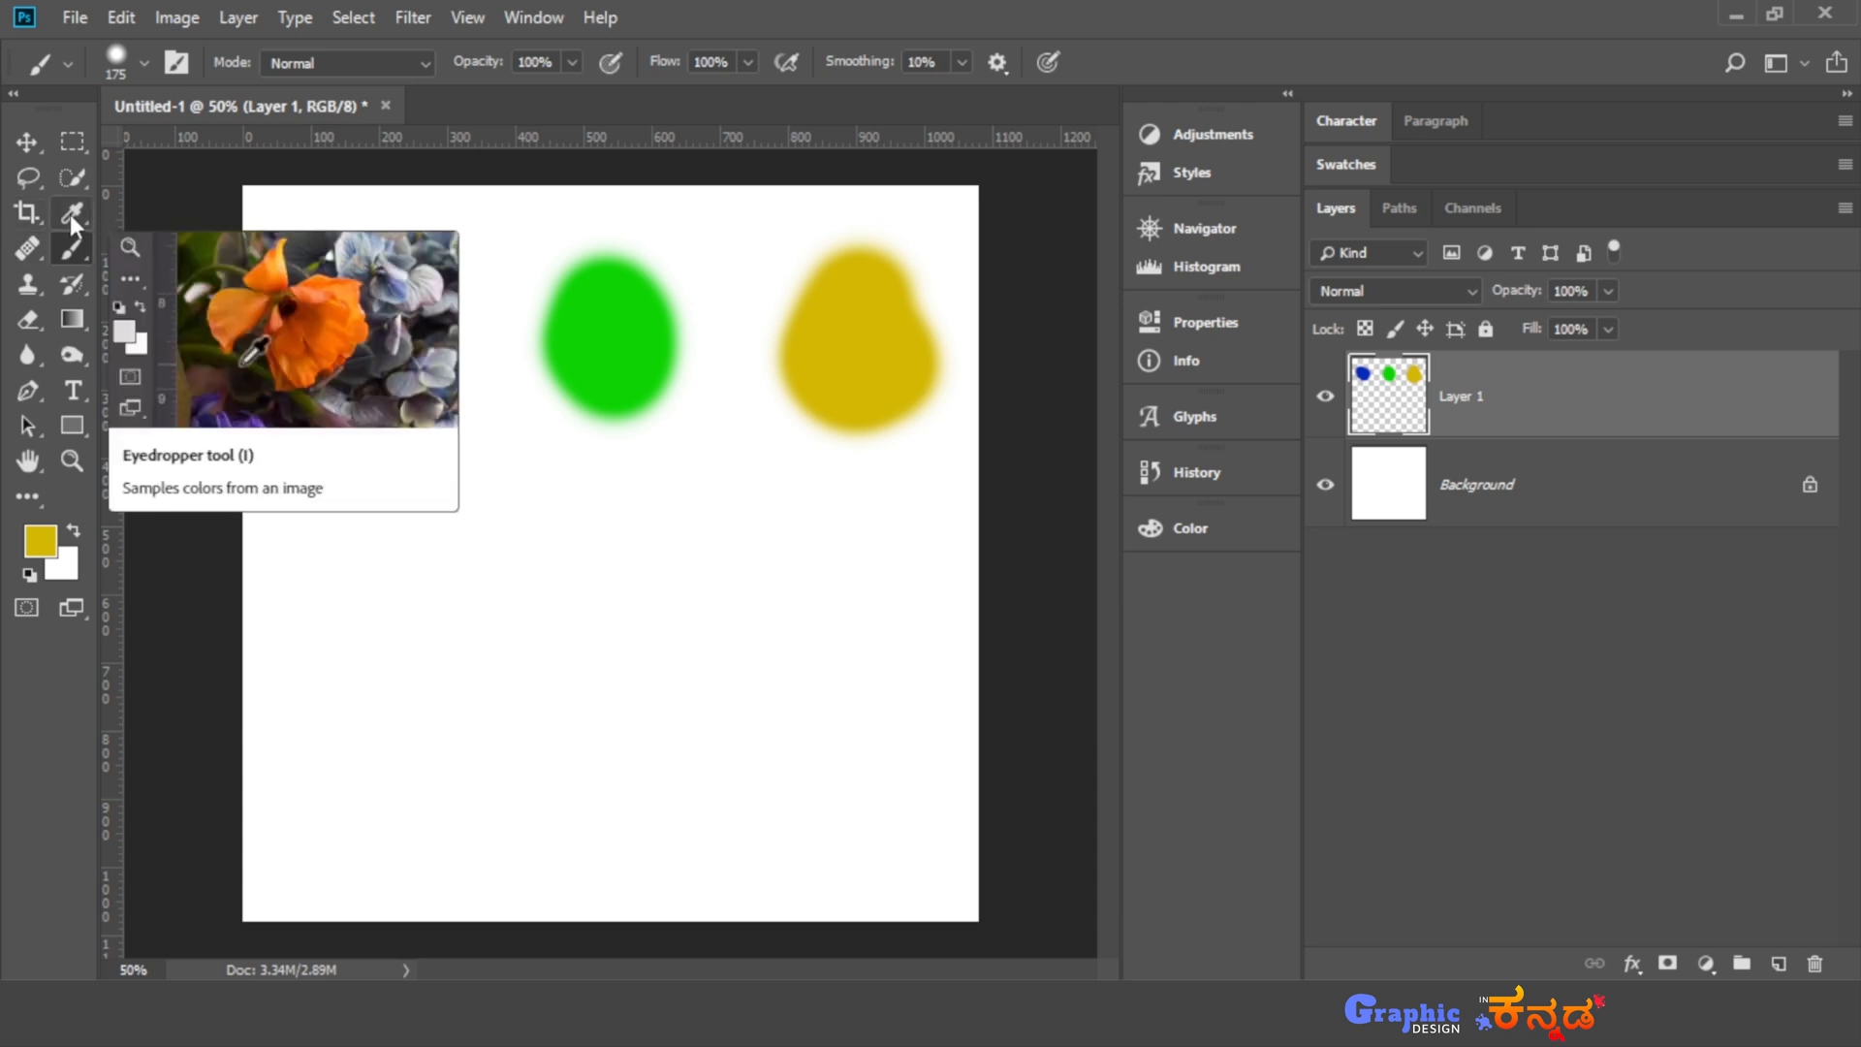
# - Sample the blue blob as the foreground color with the Eyedropper tool and return to the Brush tool
pyautogui.press('i')
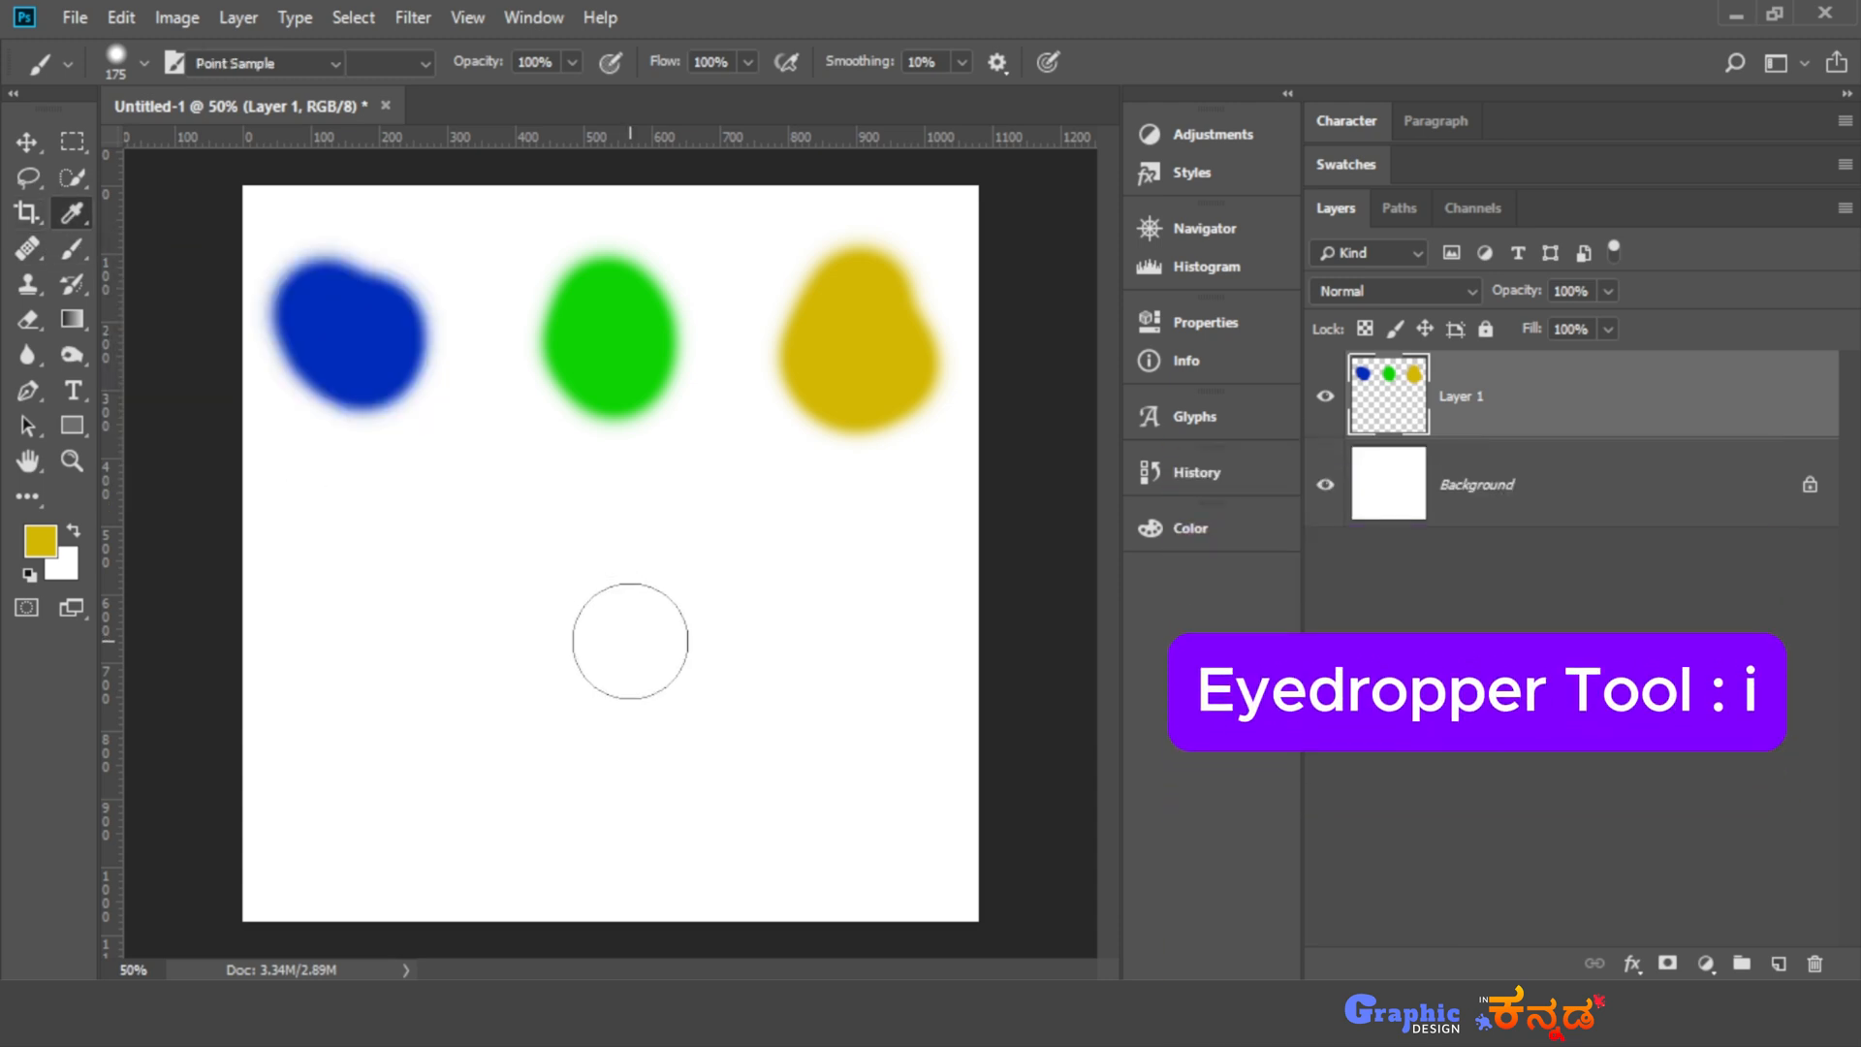
pyautogui.click(405, 334)
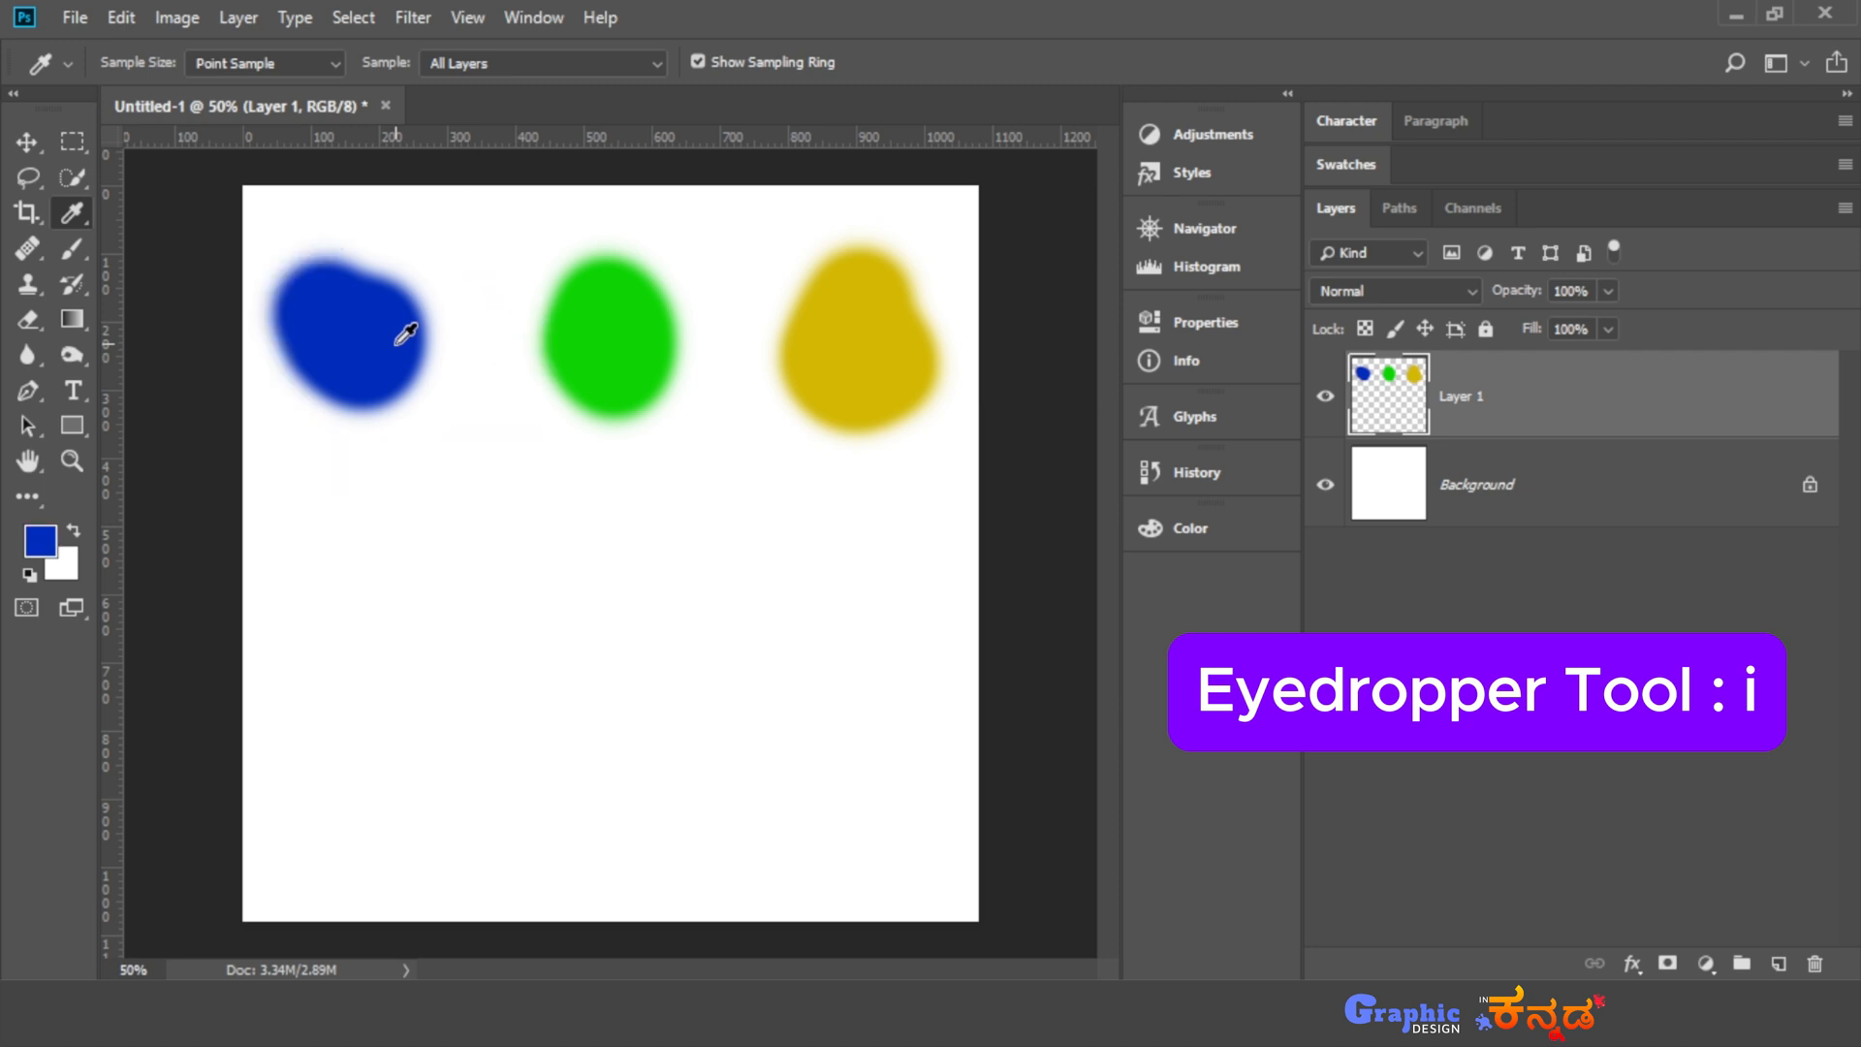
pyautogui.press('b')
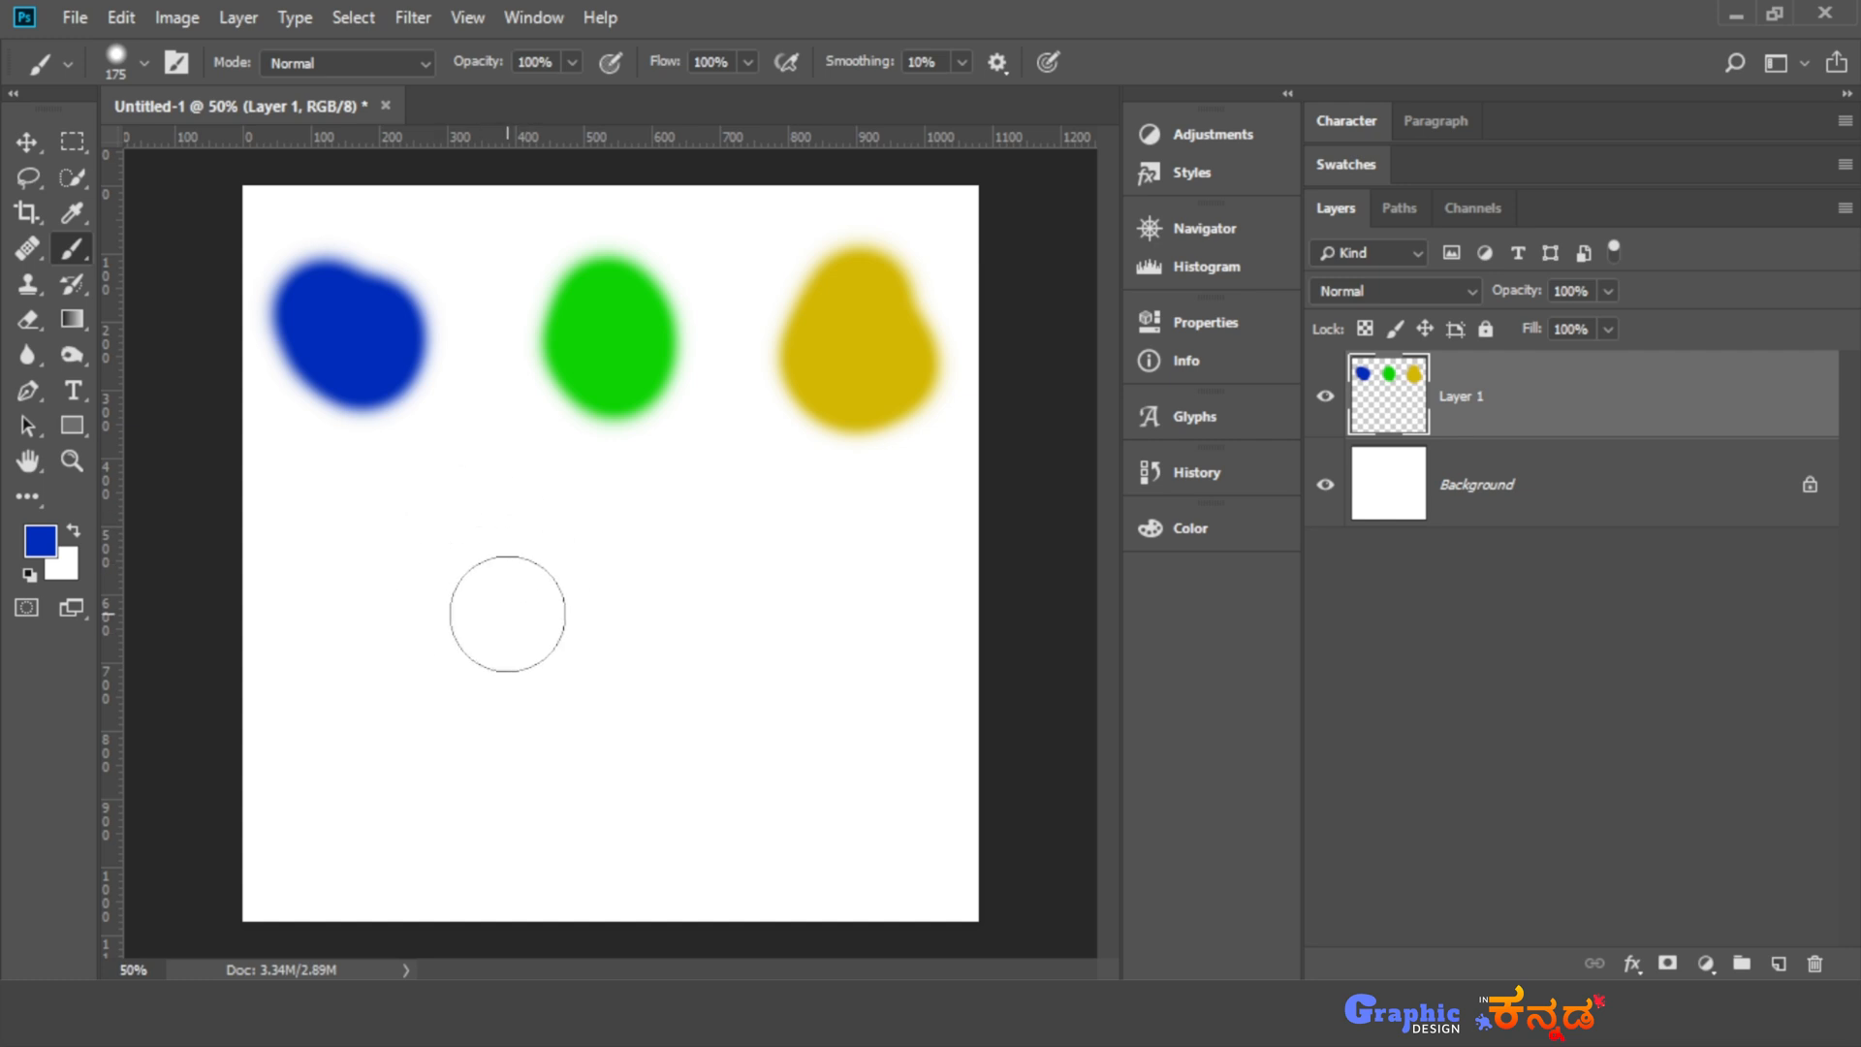
# - Sample the green blob with the Brush tool's temporary eyedropper and paint a green spot below the blue and green blobs
pyautogui.press('alt')
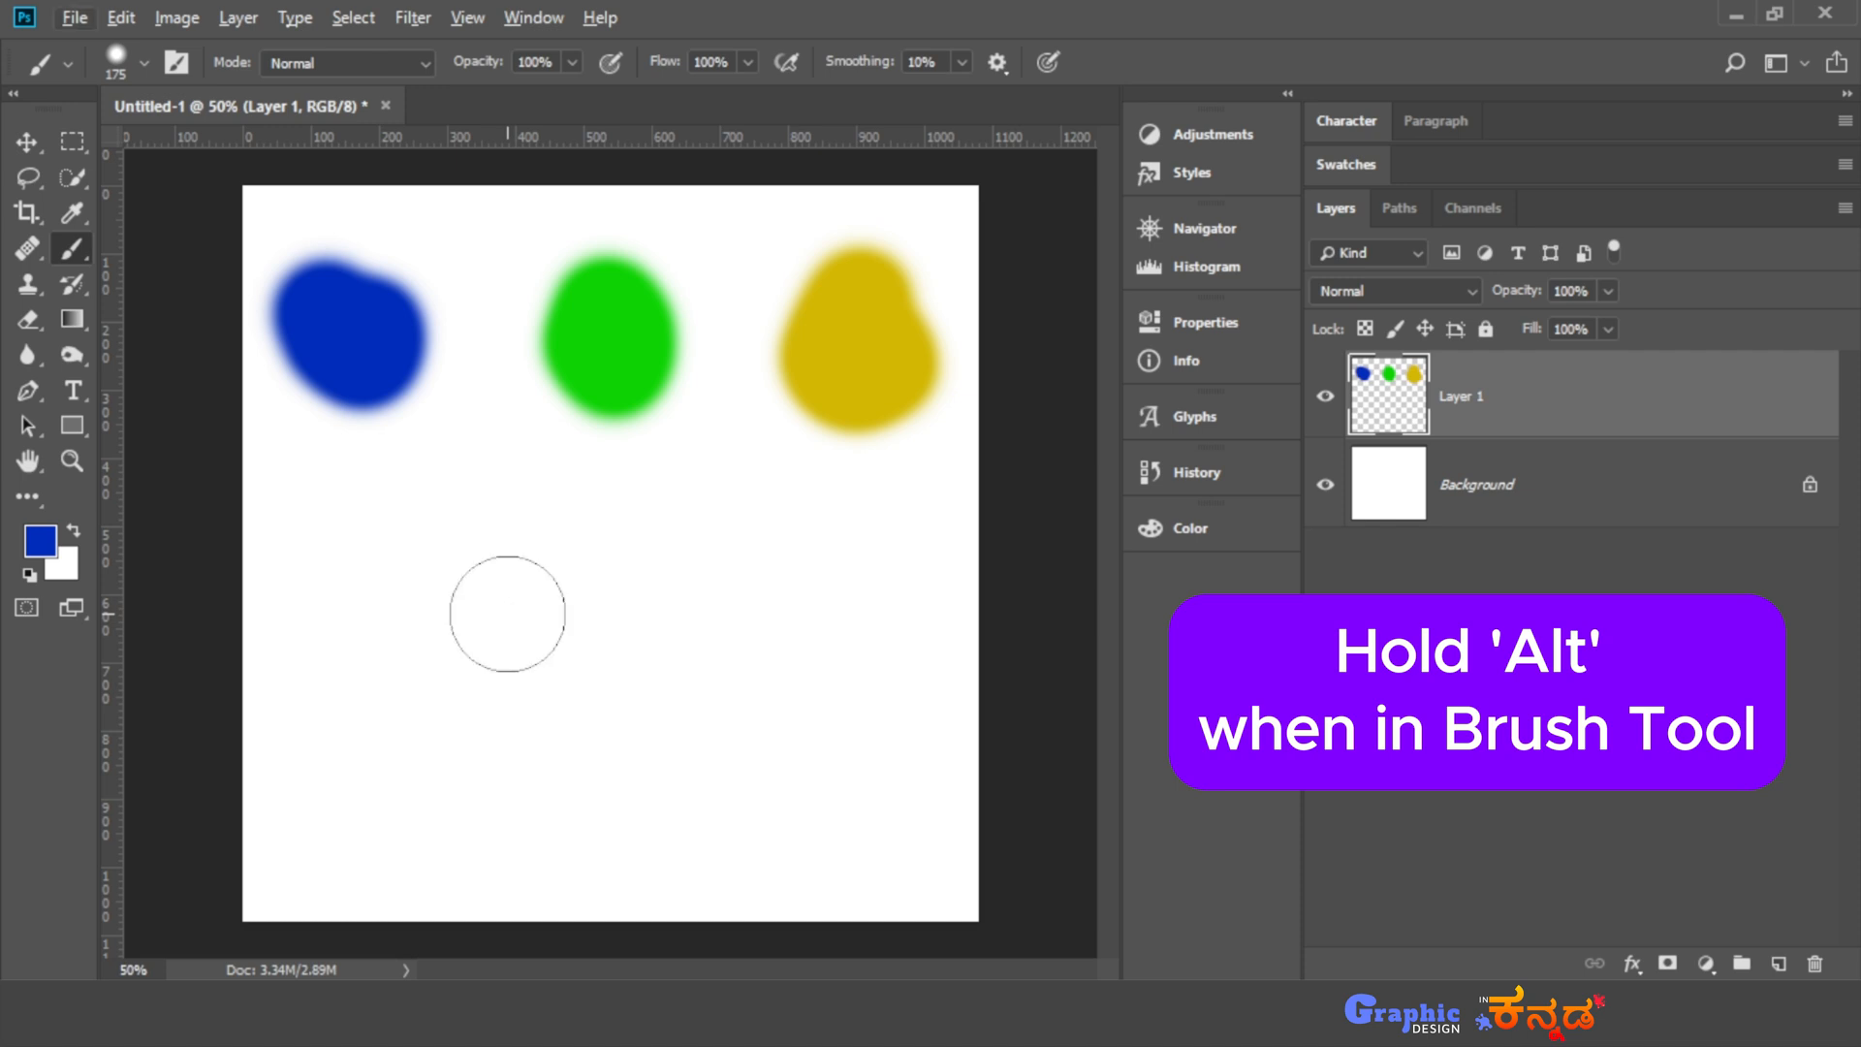
pyautogui.press('alt')
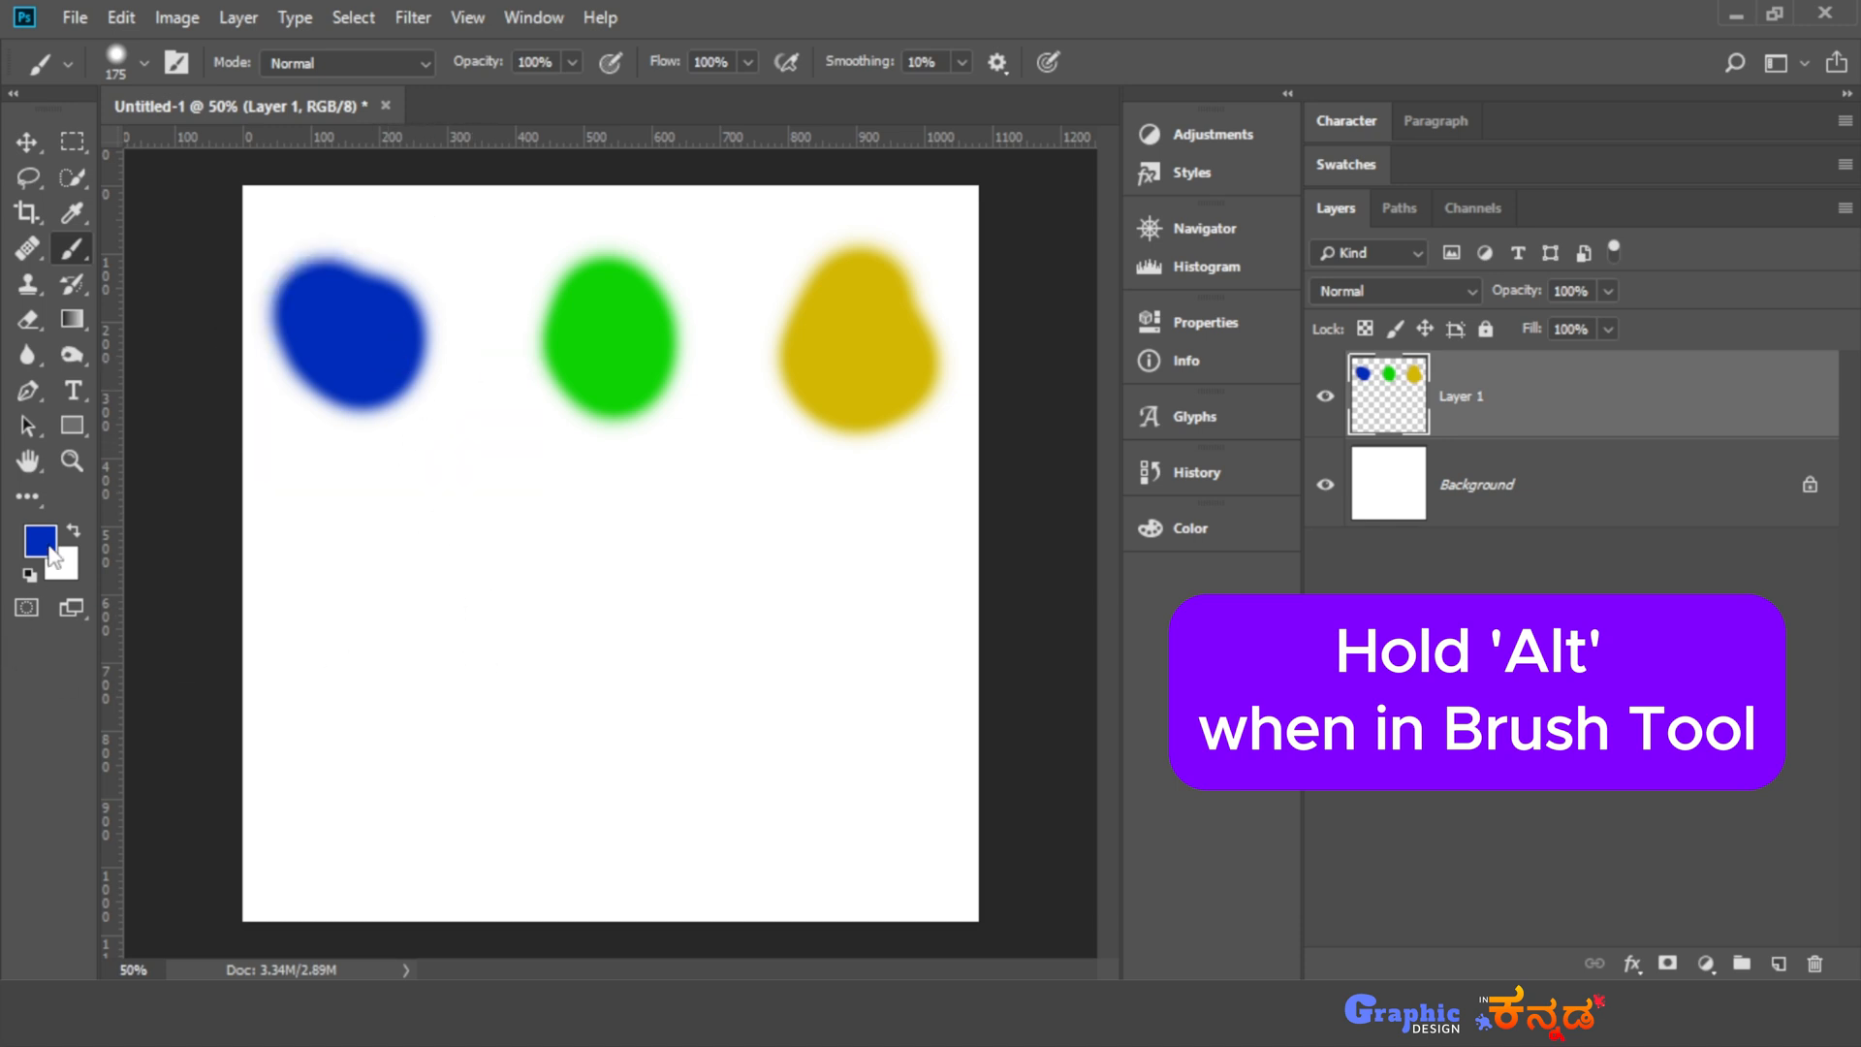
pyautogui.keyDown('alt'); pyautogui.click(615, 306); pyautogui.keyUp('alt')
pyautogui.keyDown('alt'); pyautogui.click(878, 376); pyautogui.keyUp('alt')
pyautogui.keyDown('alt'); pyautogui.click(621, 318); pyautogui.keyUp('alt')
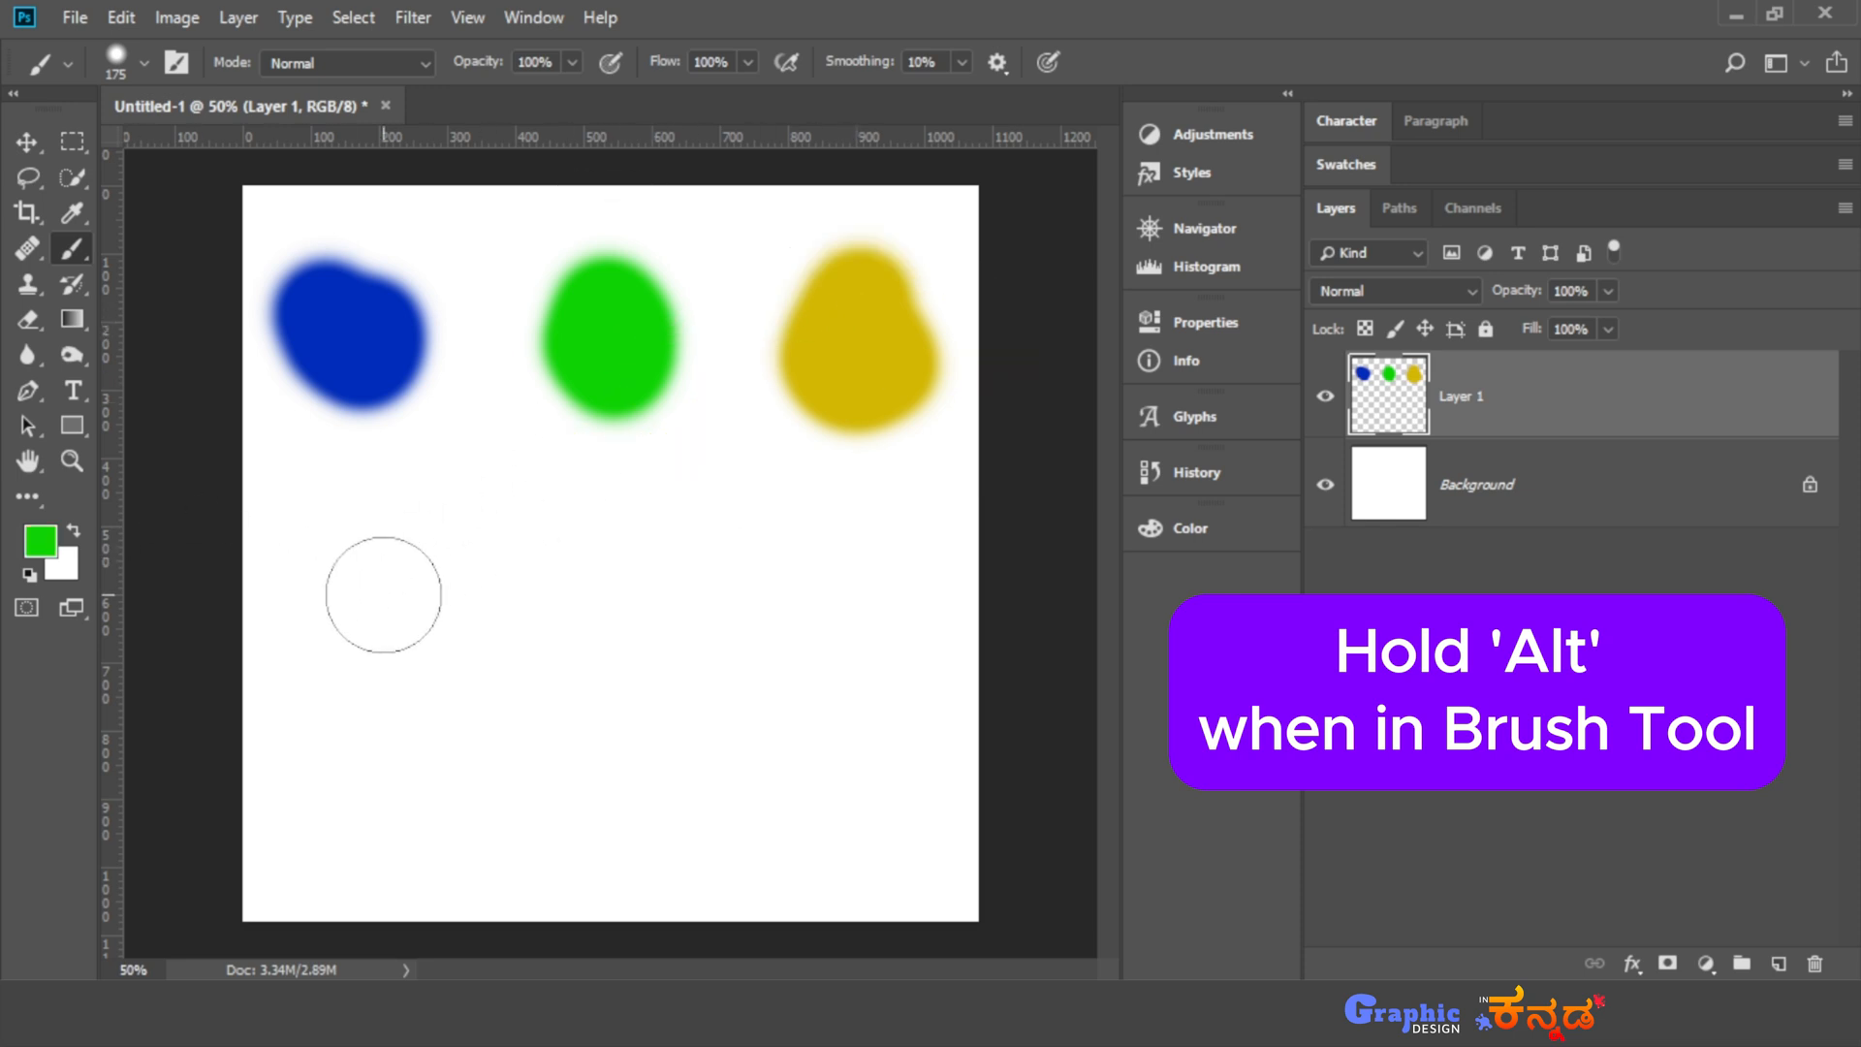
pyautogui.moveTo(382, 594)
pyautogui.mouseDown()
pyautogui.moveTo(410, 549)
pyautogui.moveTo(433, 582)
pyautogui.mouseUp()
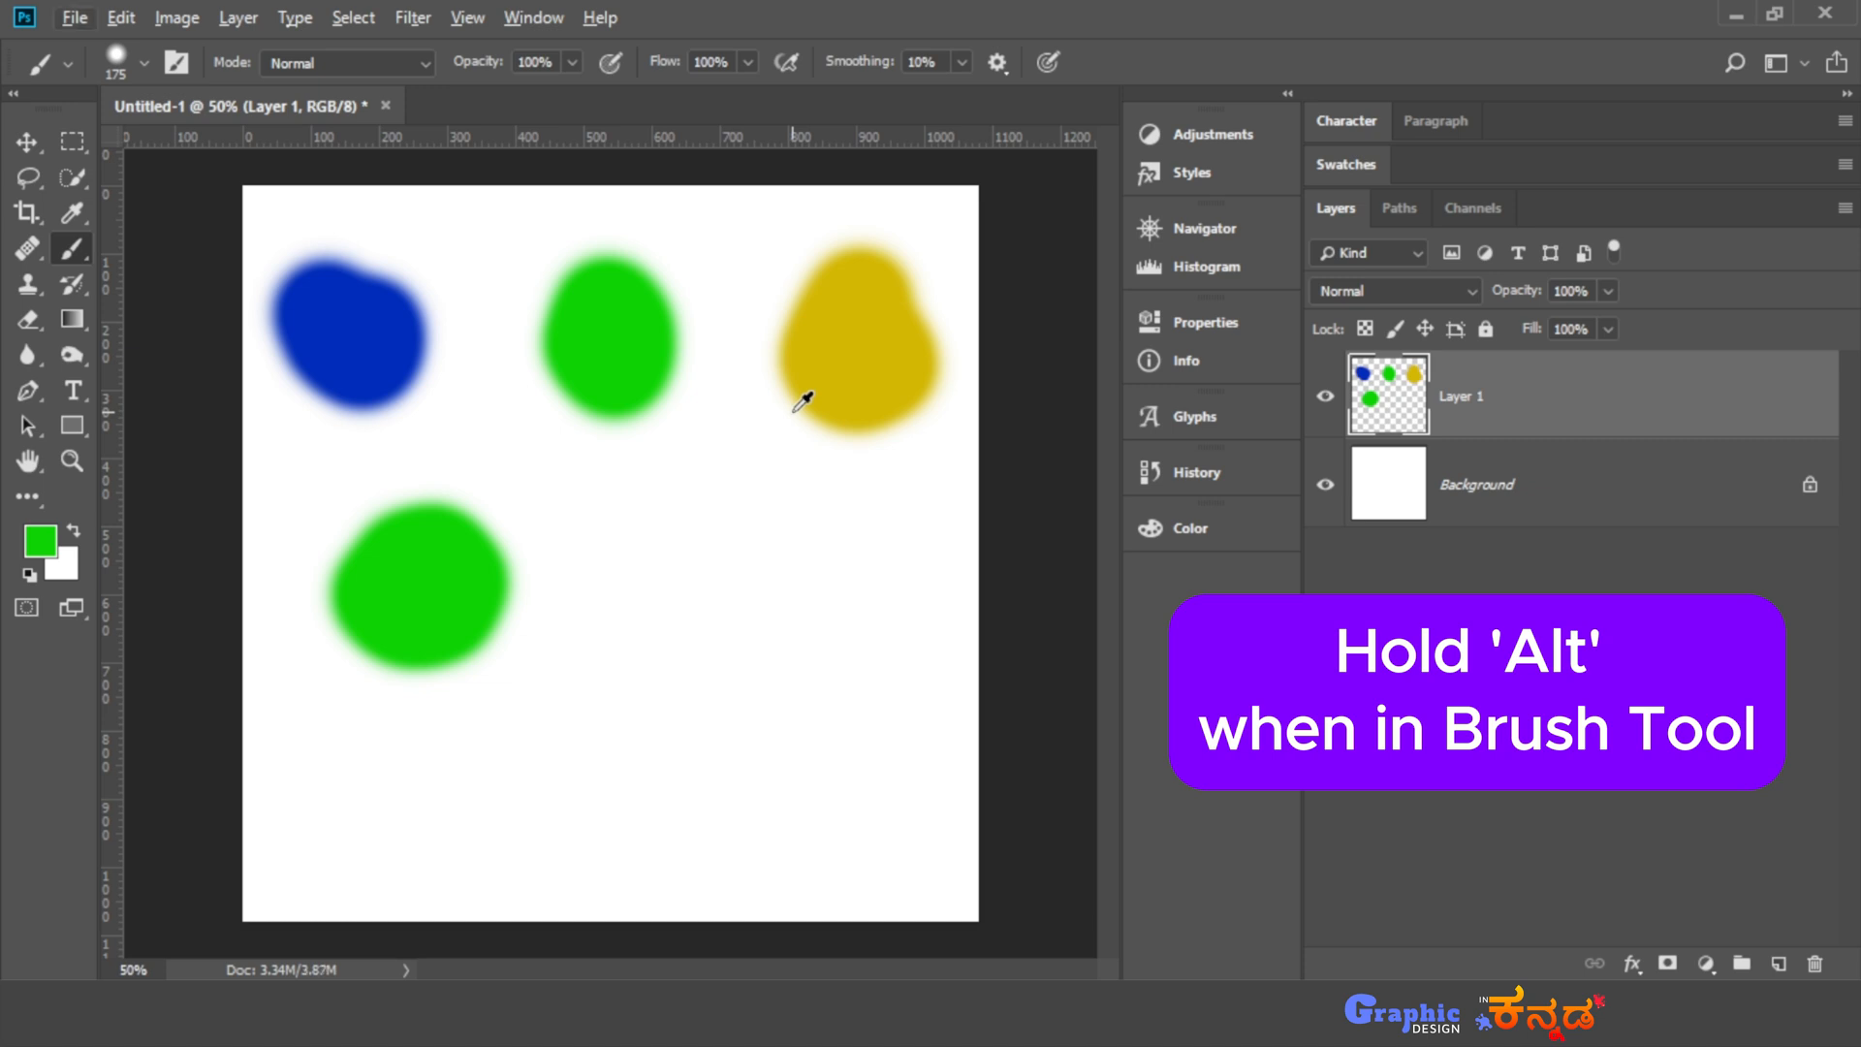
# - Sample the yellow and blue blobs in turn and paint a spot of each color beside the lower green spot
pyautogui.keyDown('alt'); pyautogui.click(852, 366); pyautogui.keyUp('alt')
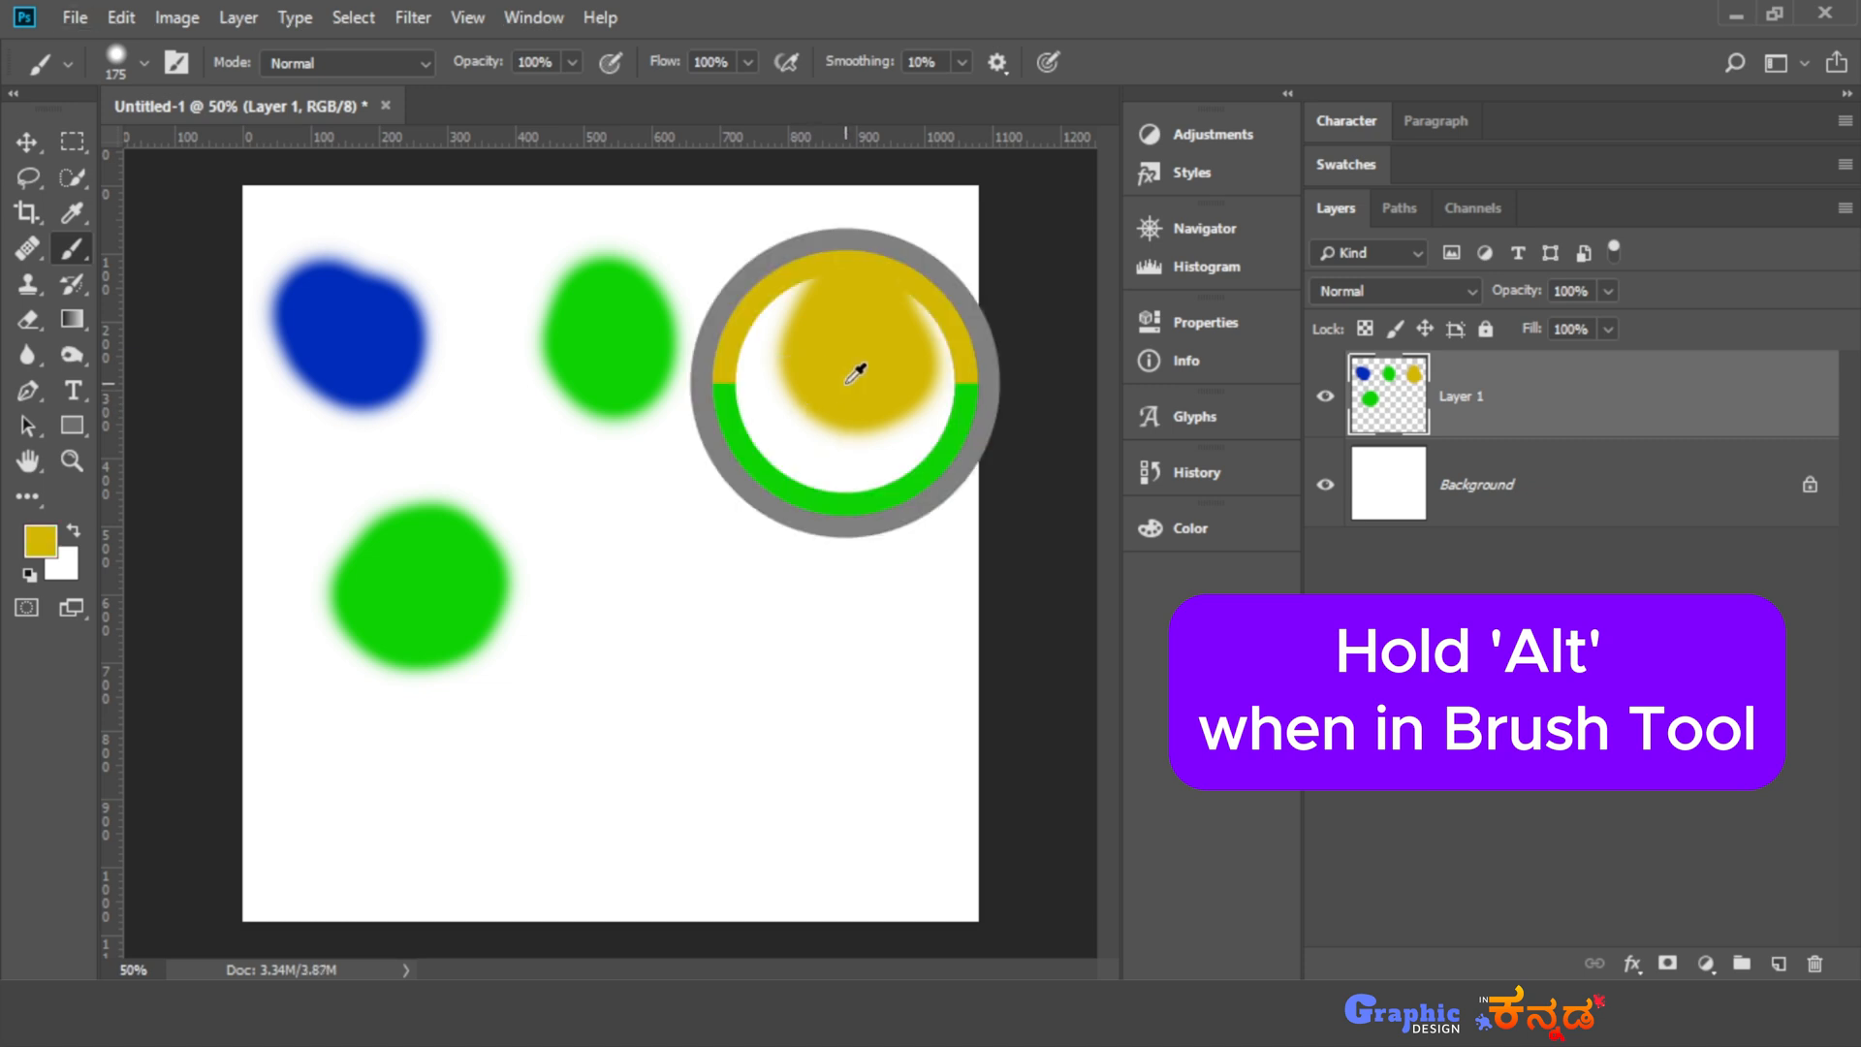
pyautogui.moveTo(500, 580)
pyautogui.mouseDown()
pyautogui.moveTo(540, 586)
pyautogui.moveTo(518, 630)
pyautogui.moveTo(531, 649)
pyautogui.moveTo(527, 593)
pyautogui.mouseUp()
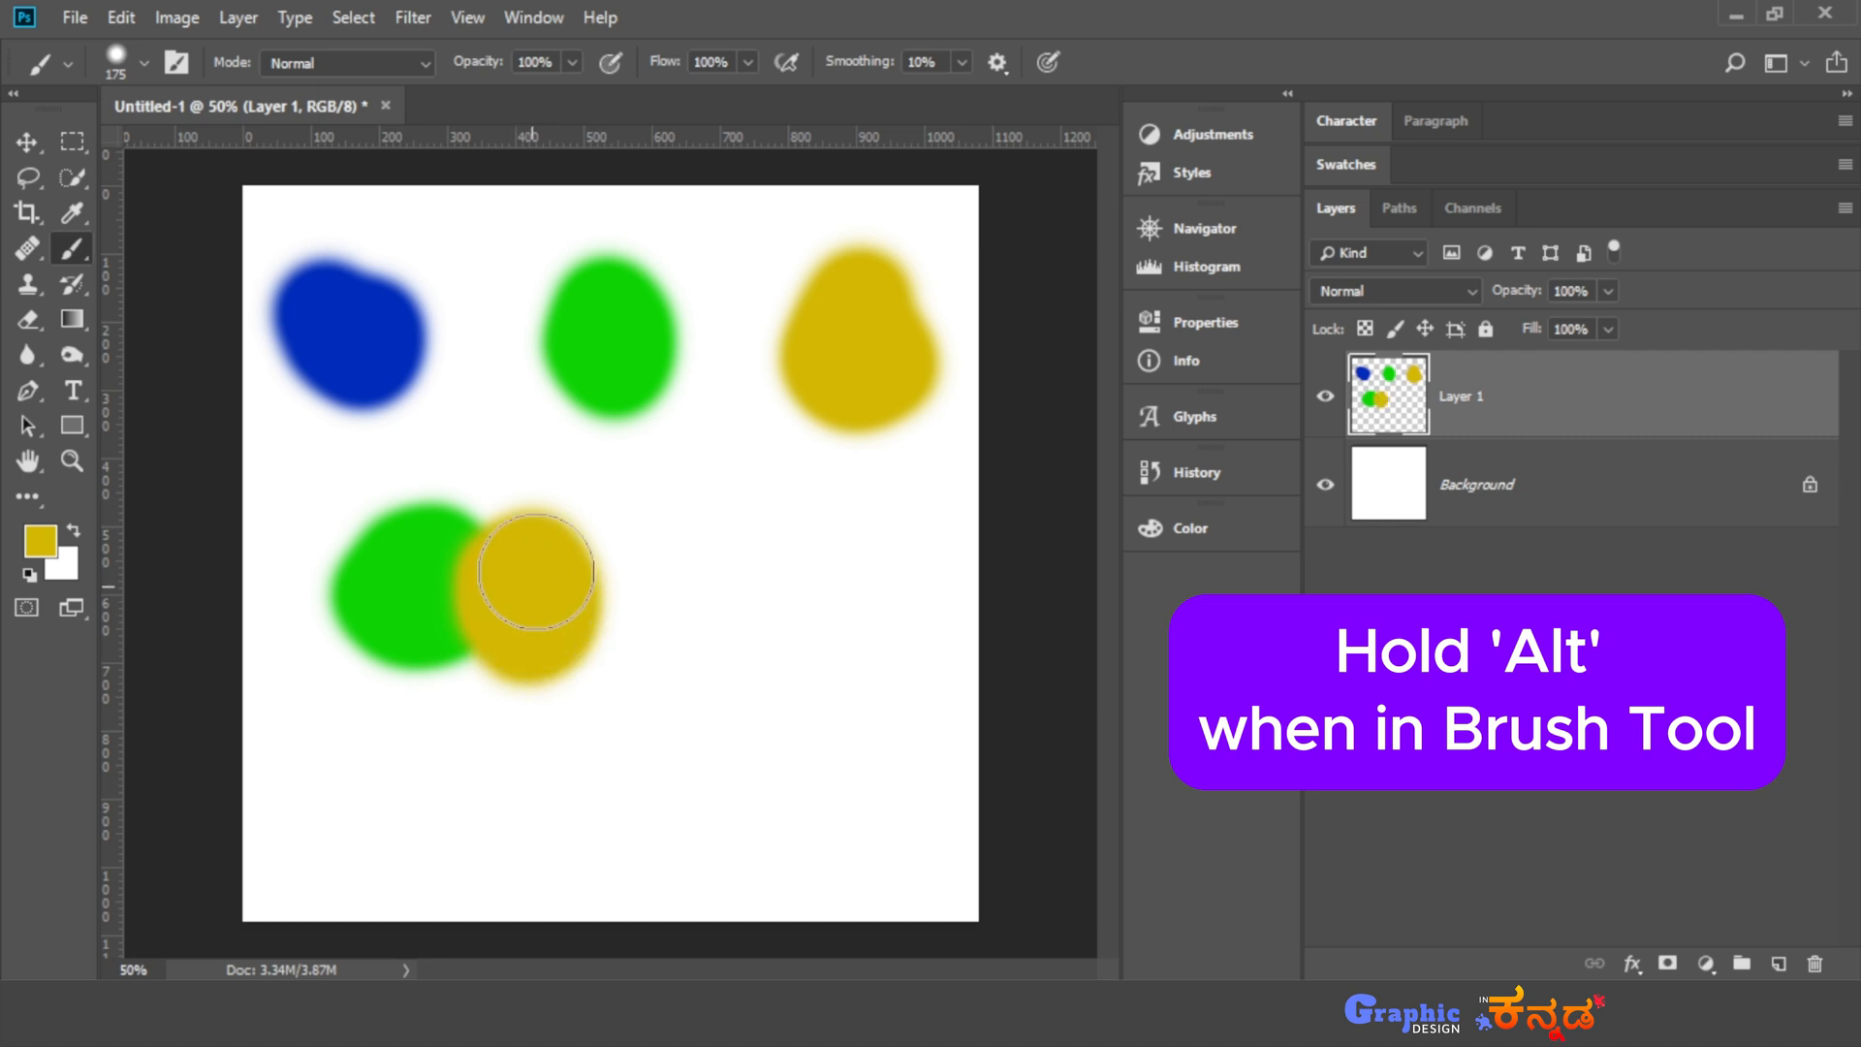
pyautogui.keyDown('alt'); pyautogui.click(415, 350); pyautogui.keyUp('alt')
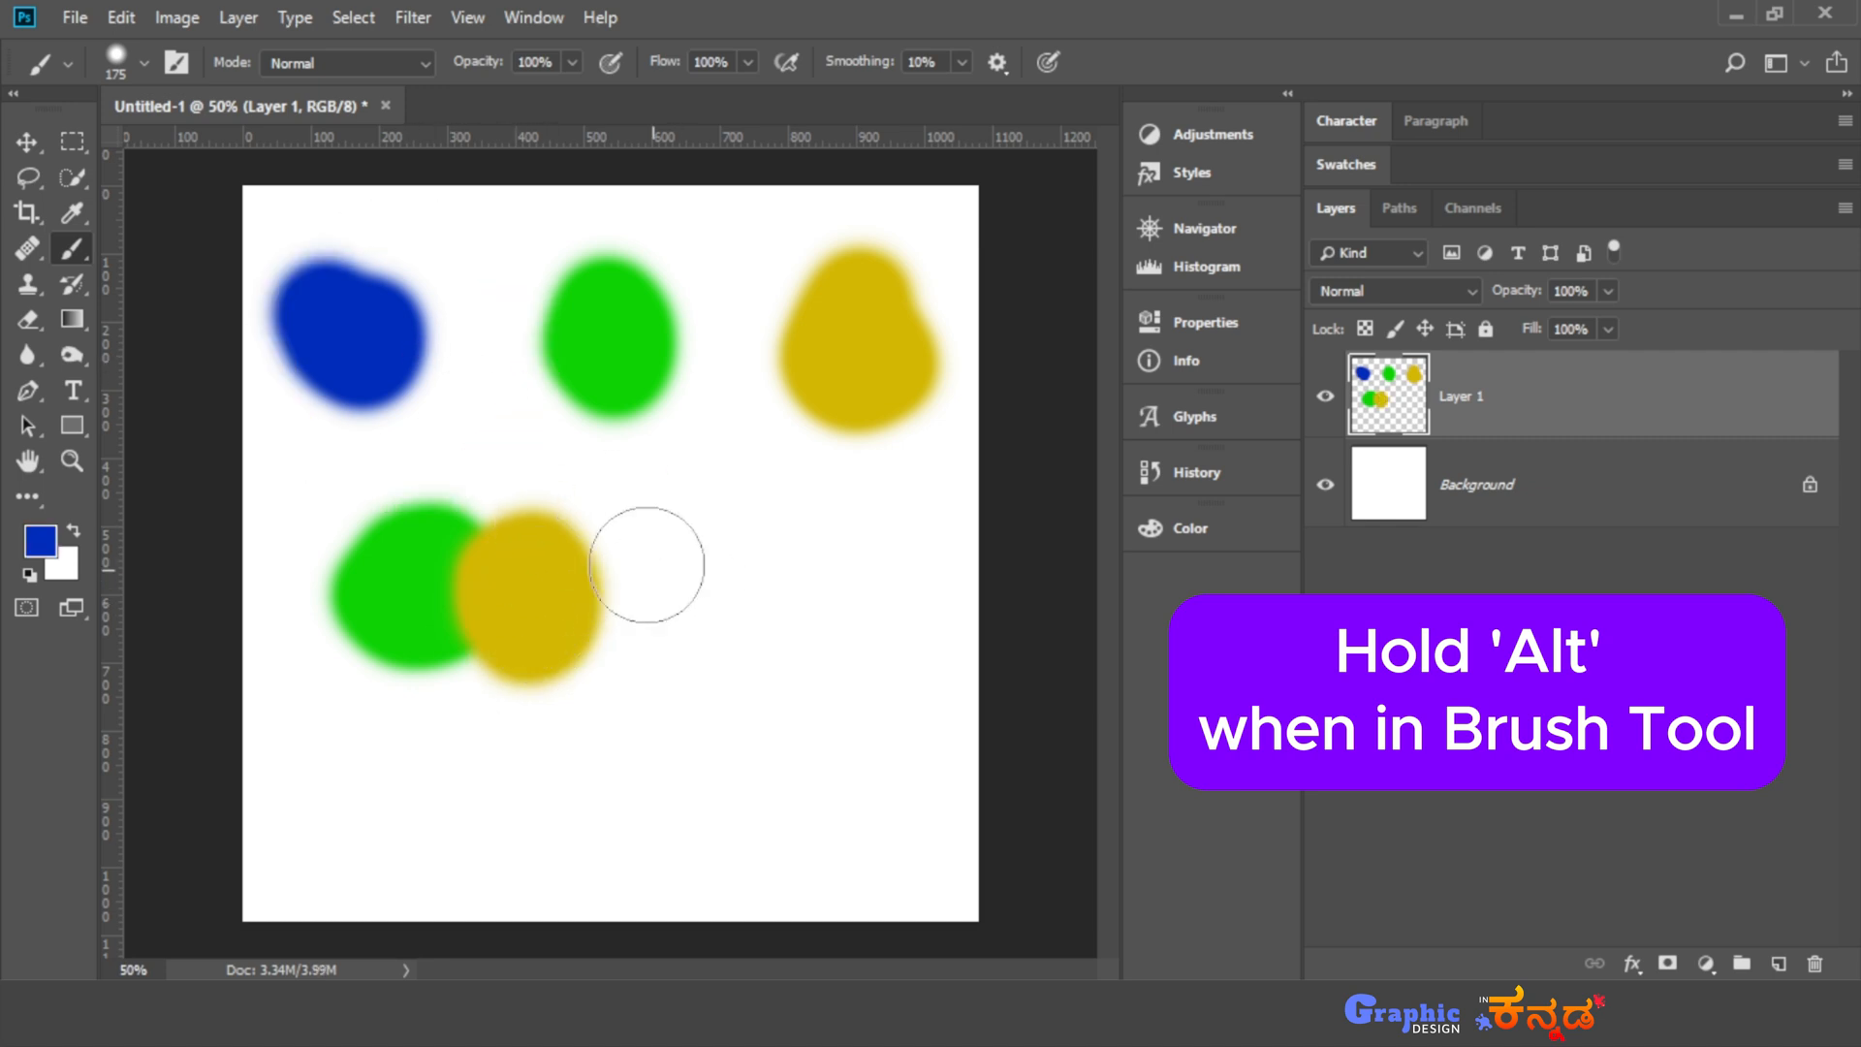
pyautogui.moveTo(644, 562); pyautogui.dragTo(731, 645)
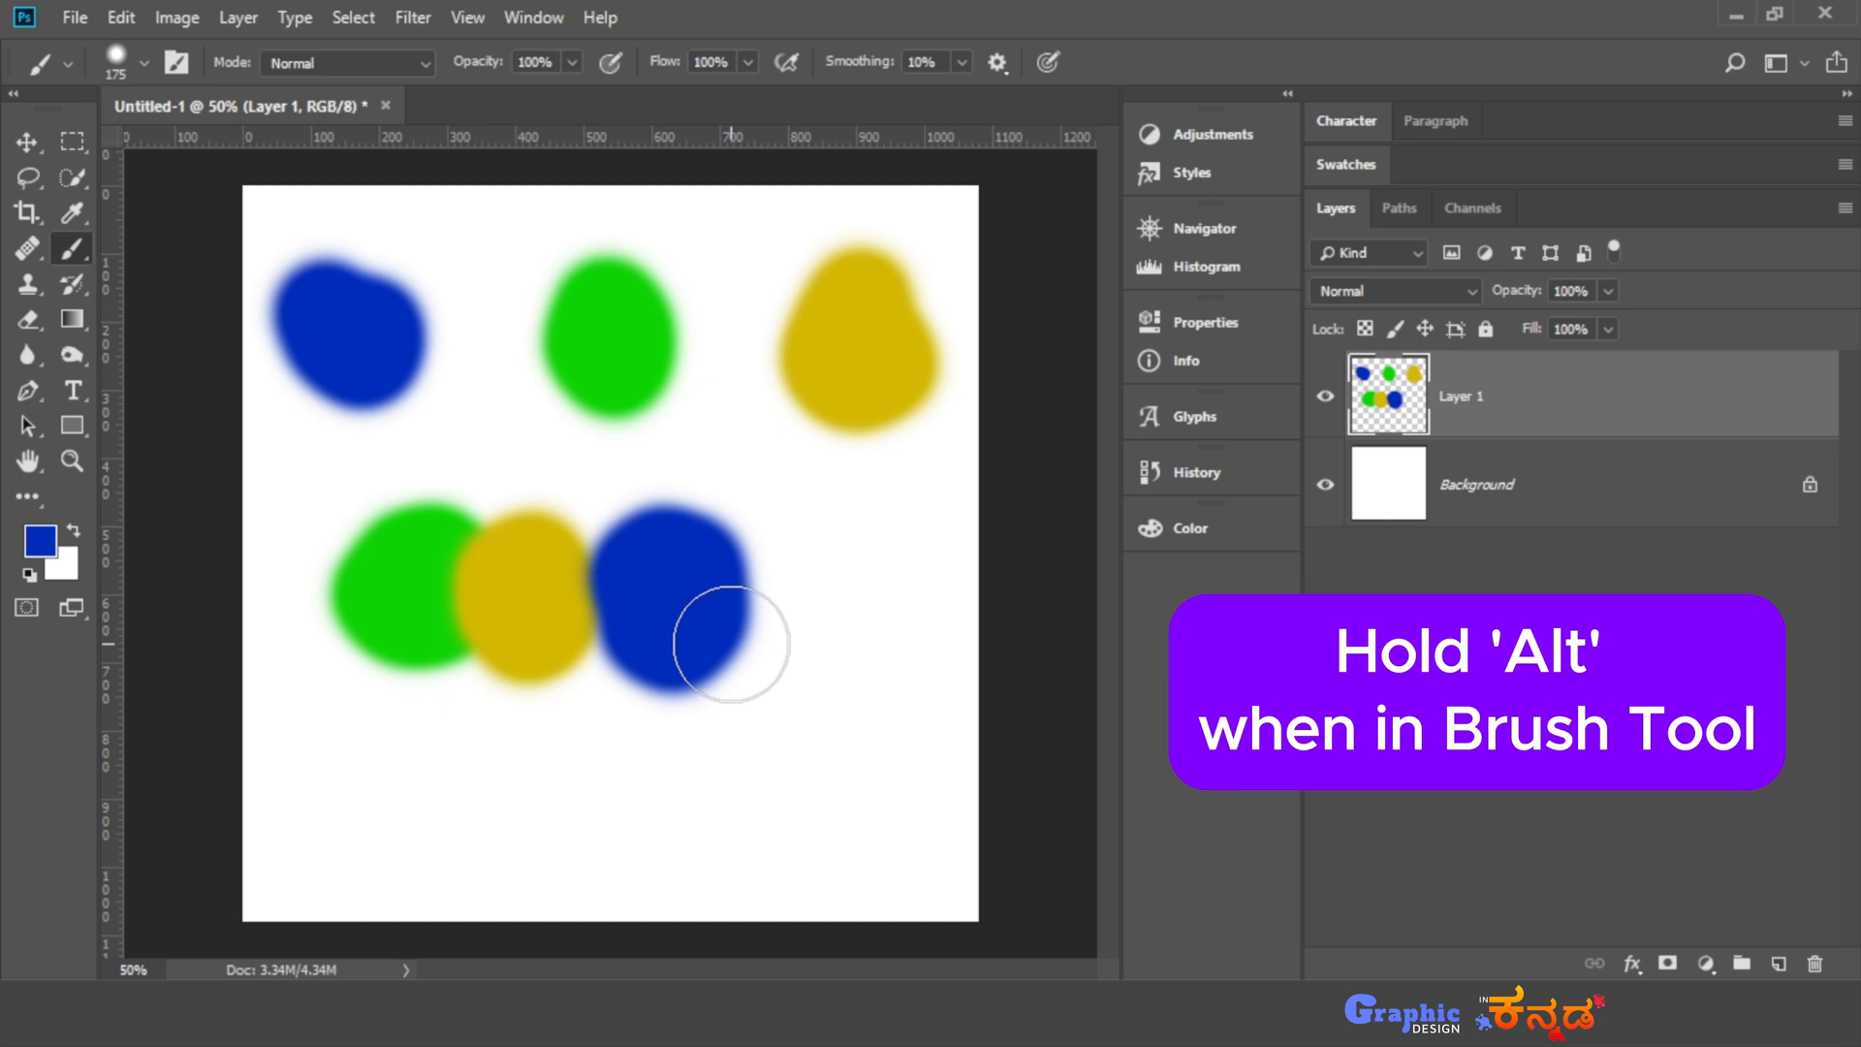
# - Delete the layer with the colored blobs and undo the addition of a new empty layer
pyautogui.click(1815, 962)
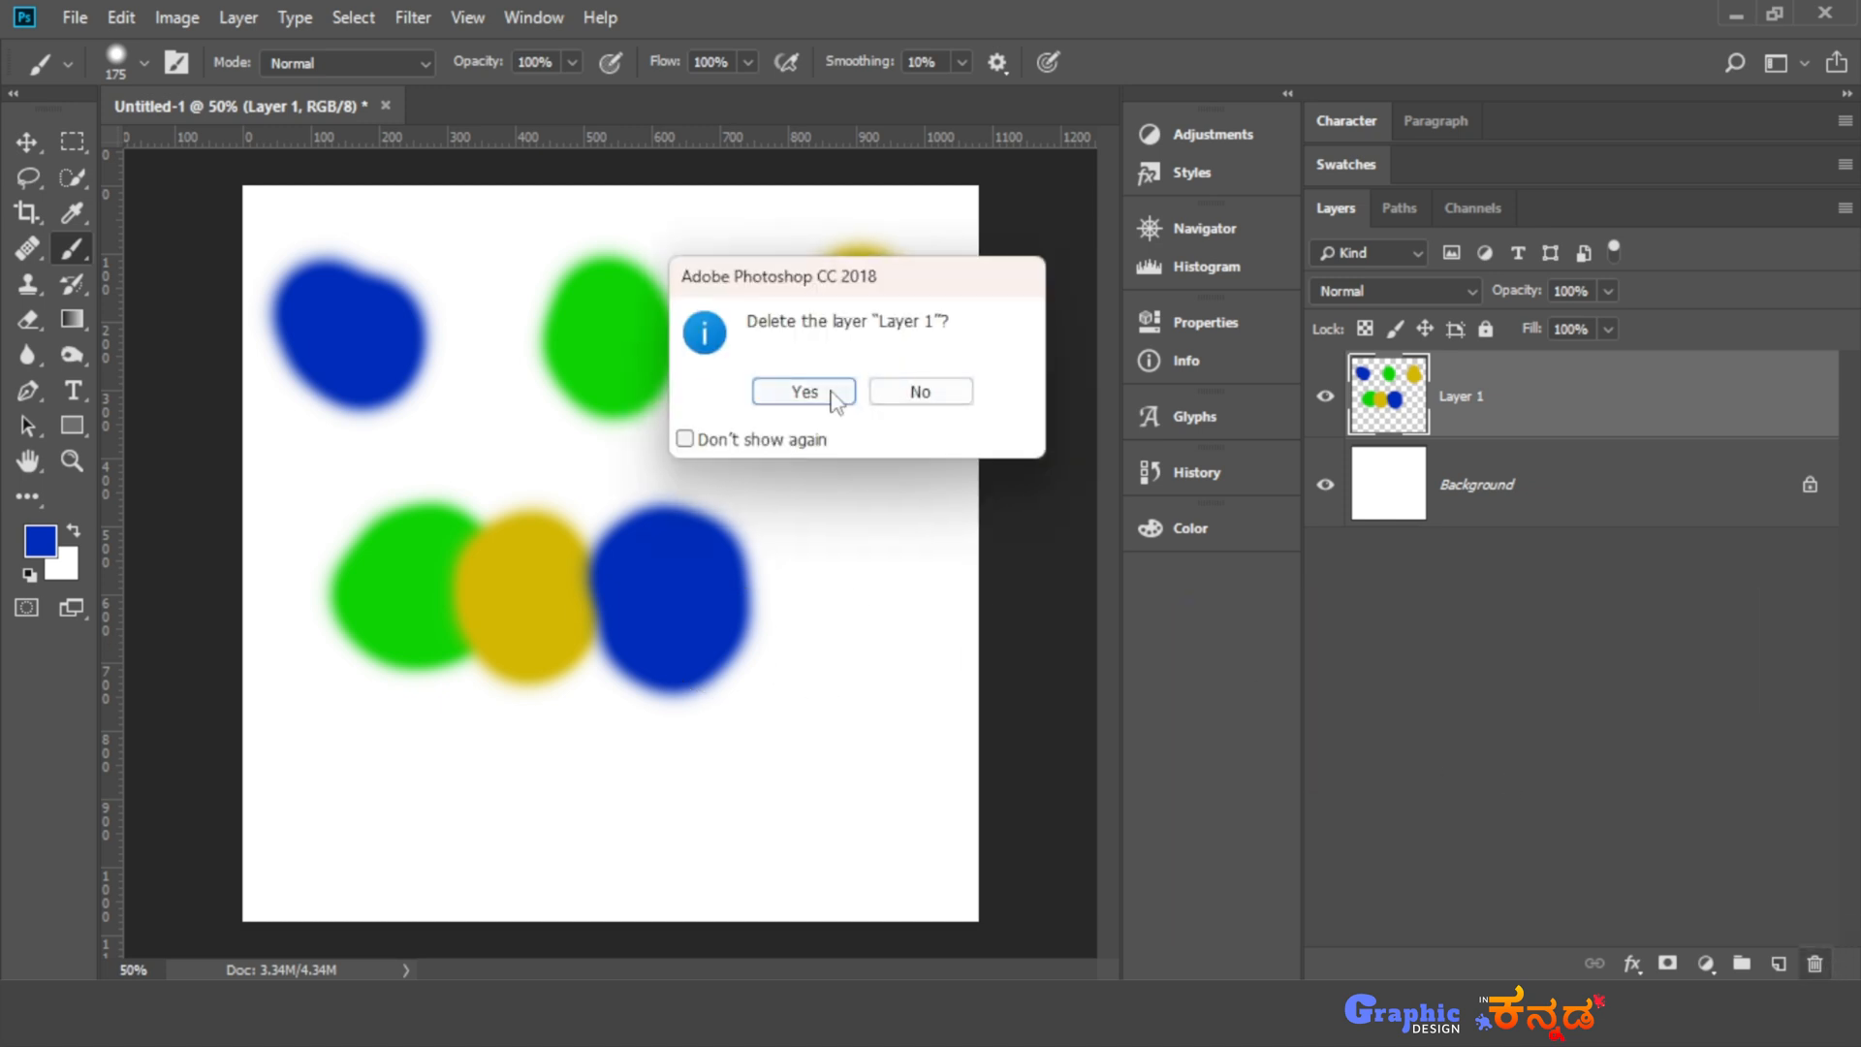
pyautogui.click(819, 393)
pyautogui.click(1779, 962)
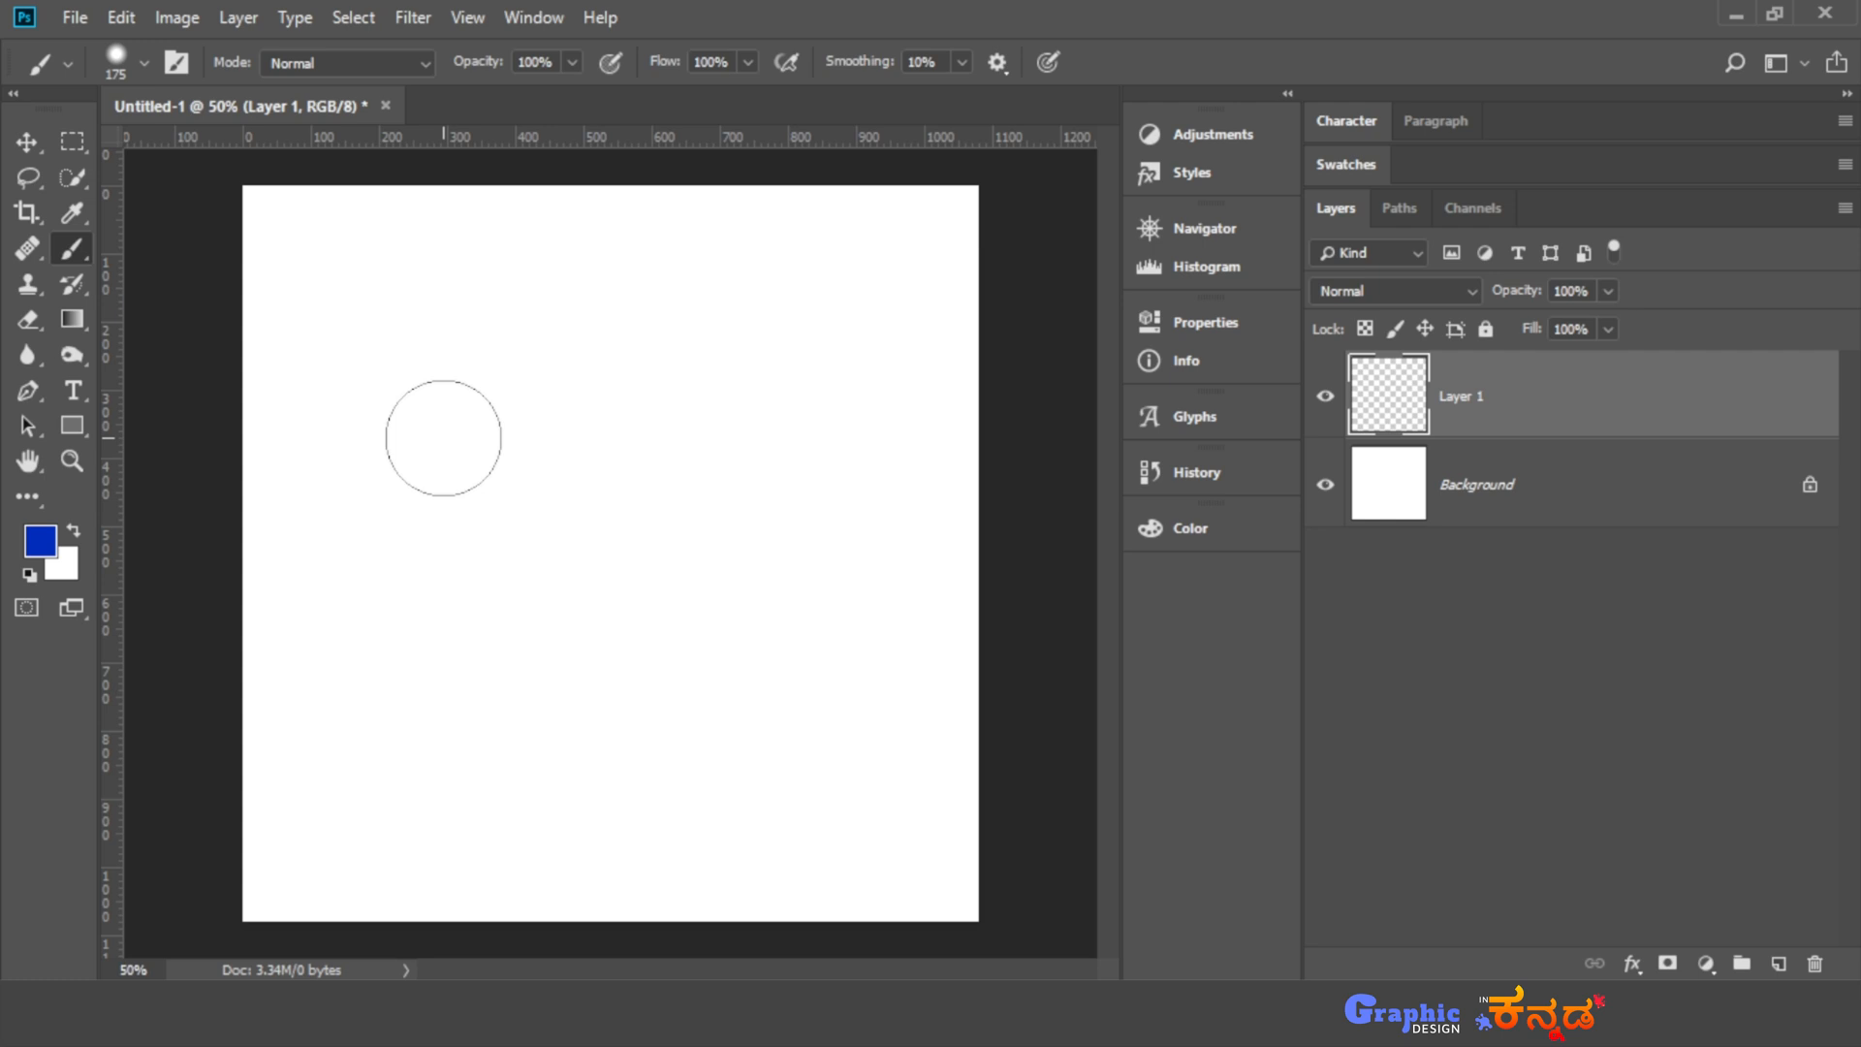
pyautogui.hotkey('ctrl', 'z')
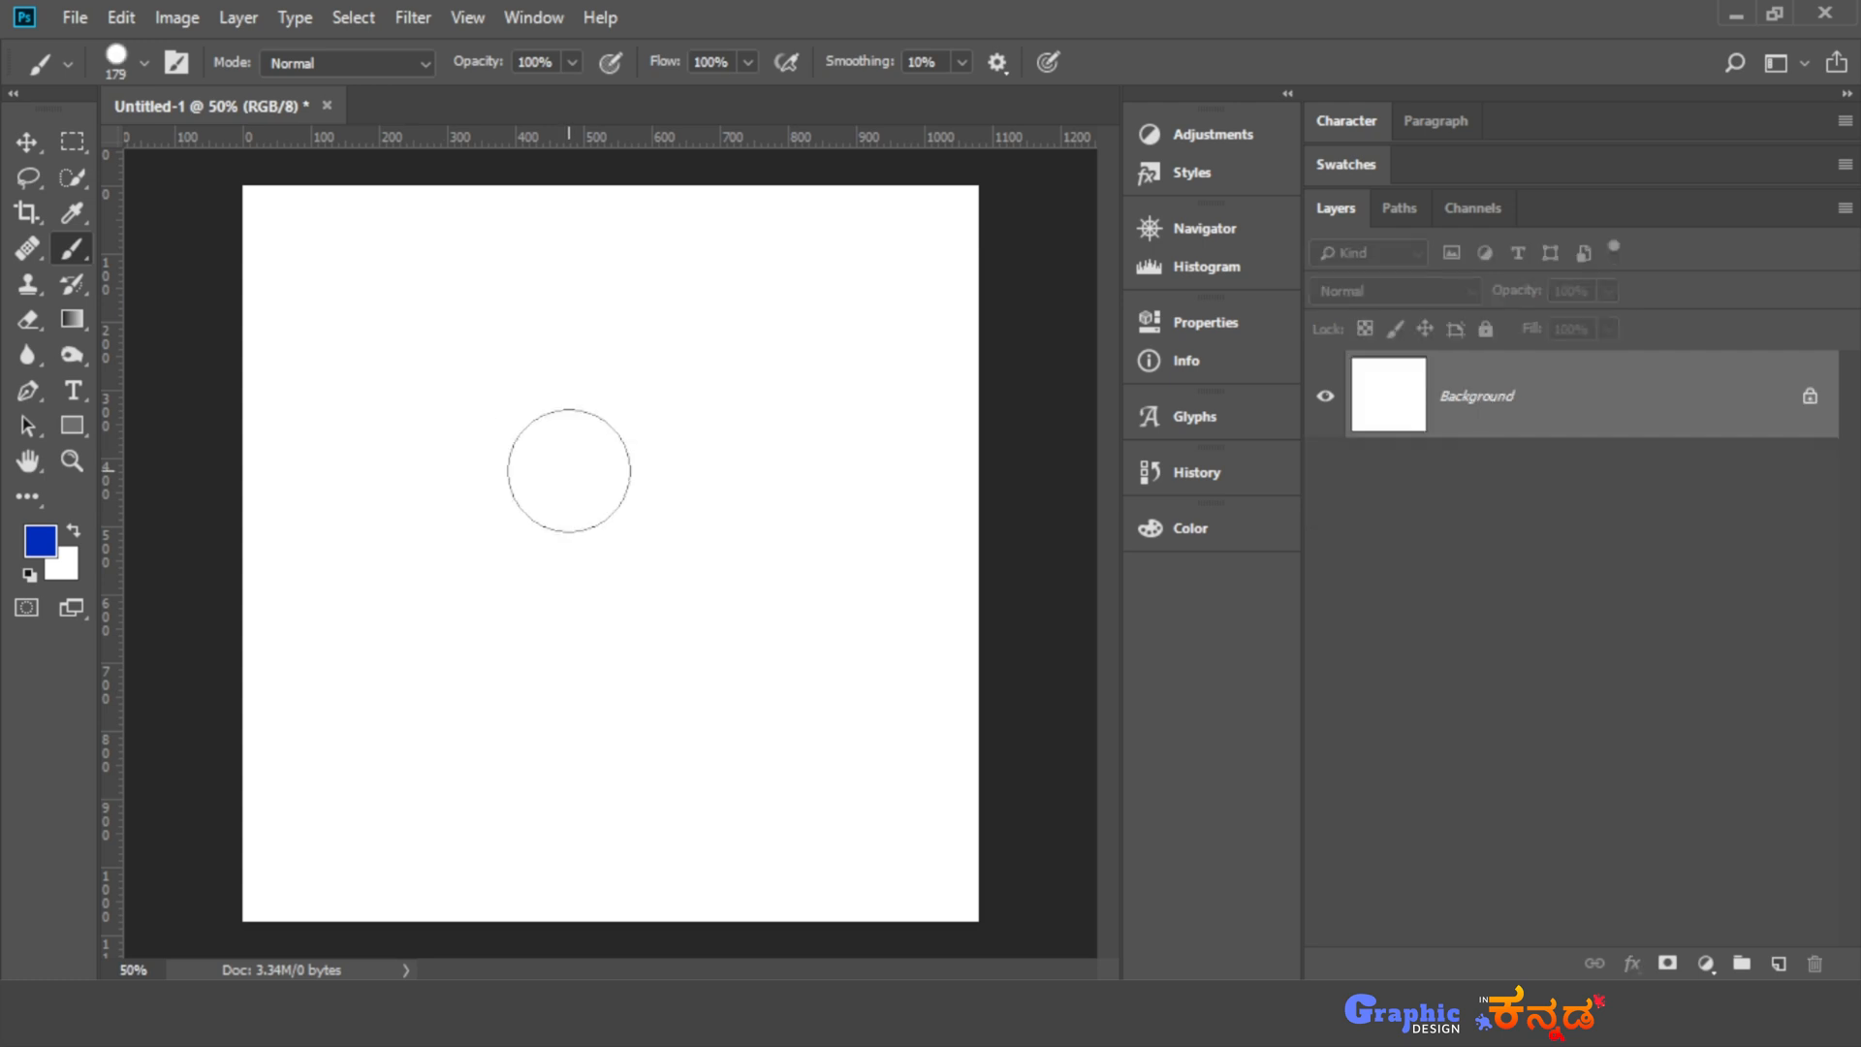
# - Resize the brush on the canvas to 392 px with a softer edge and paint a blue blob in the upper-left area
pyautogui.keyDown('alt'); pyautogui.rightClick(570, 473); pyautogui.keyUp('alt')
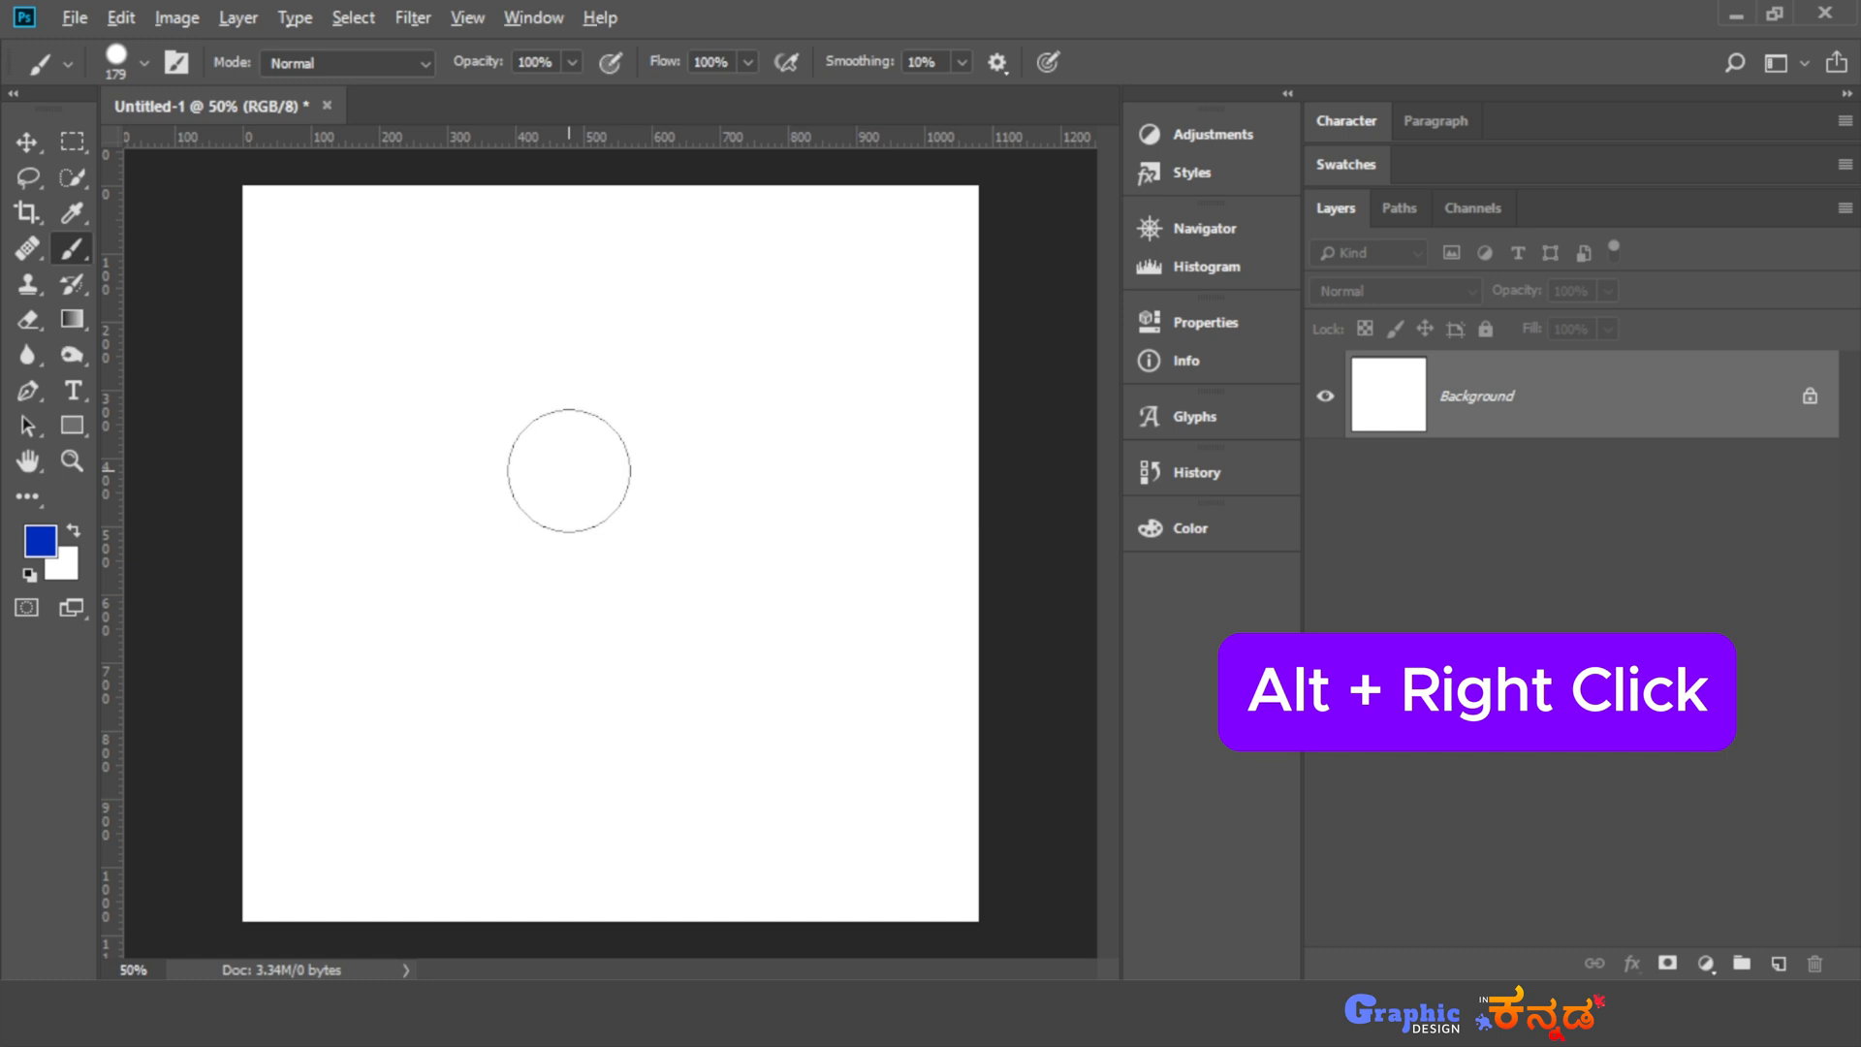
pyautogui.keyDown('alt'); pyautogui.rightClick(569, 472); pyautogui.keyUp('alt')
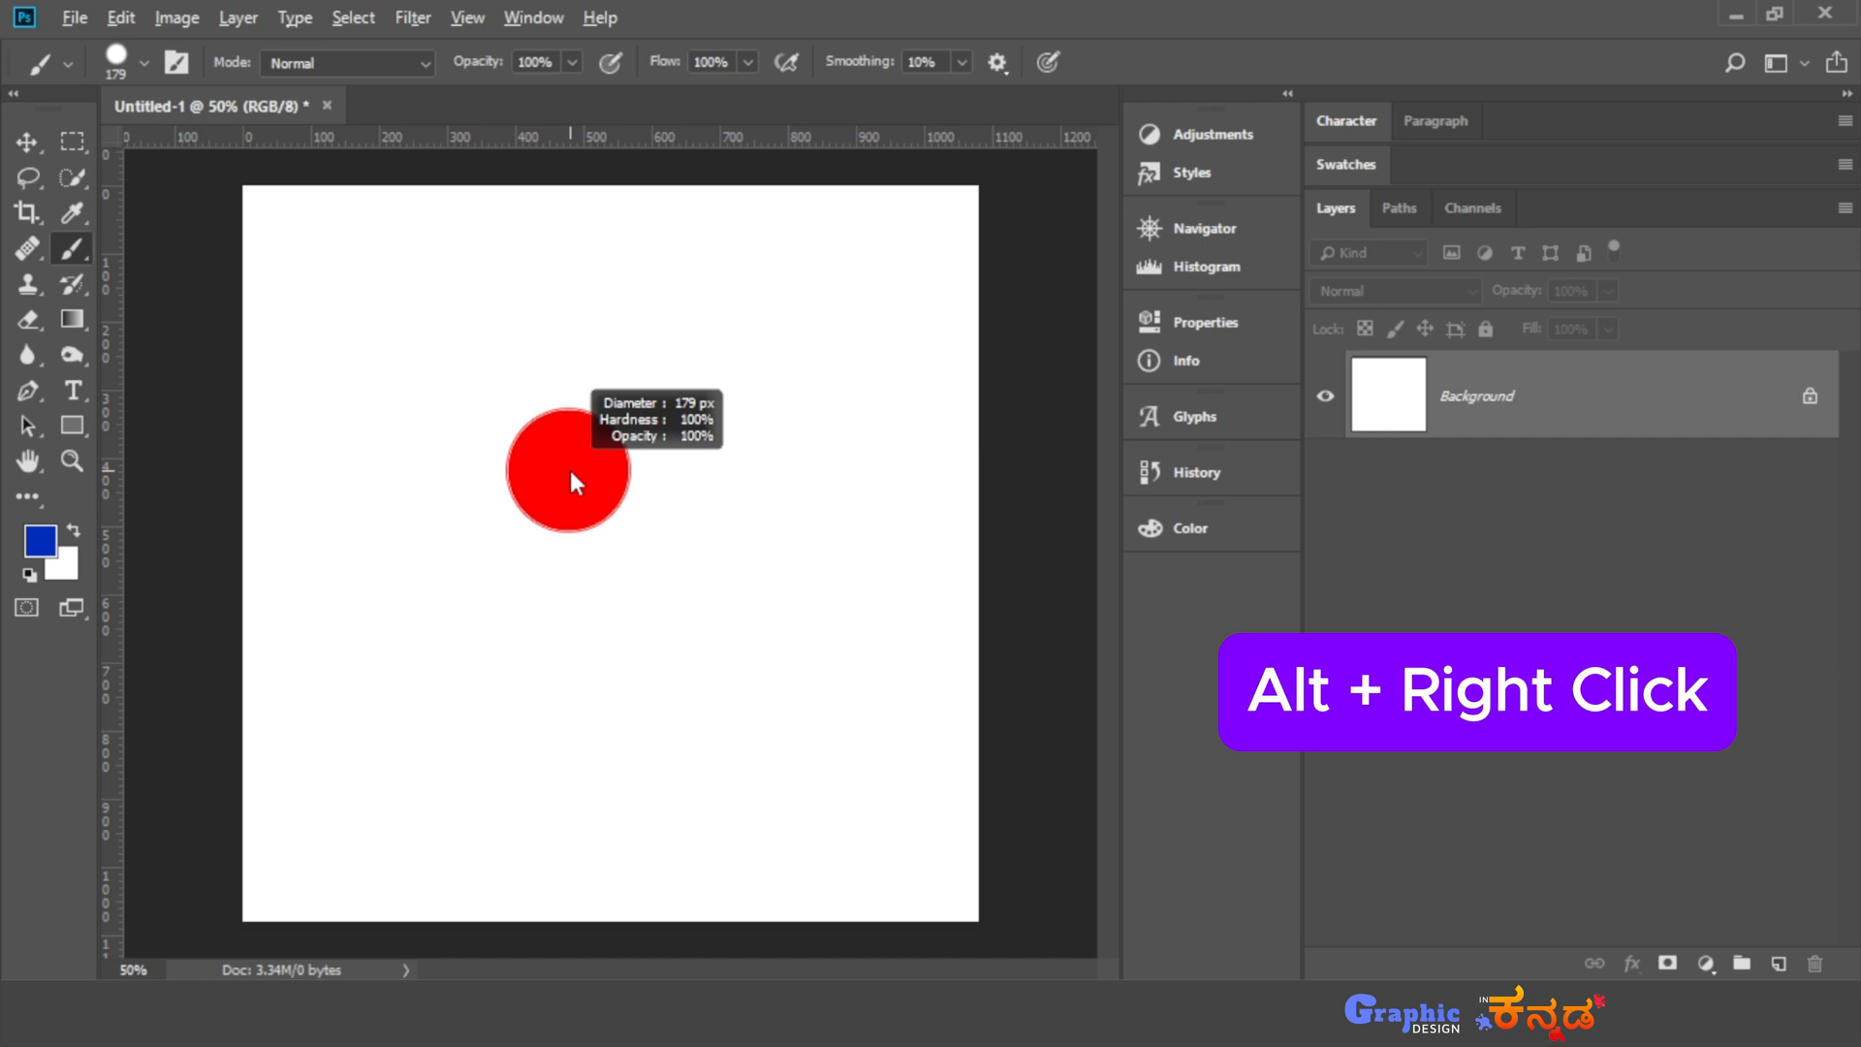
pyautogui.moveTo(570, 471)
pyautogui.mouseDown()
pyautogui.moveTo(927, 471)
pyautogui.moveTo(398, 475)
pyautogui.moveTo(901, 495)
pyautogui.moveTo(456, 474)
pyautogui.moveTo(586, 485)
pyautogui.moveTo(589, 8)
pyautogui.moveTo(563, 850)
pyautogui.moveTo(598, 652)
pyautogui.moveTo(593, 215)
pyautogui.moveTo(544, 787)
pyautogui.moveTo(538, 496)
pyautogui.moveTo(578, 484)
pyautogui.moveTo(483, 524)
pyautogui.mouseUp()
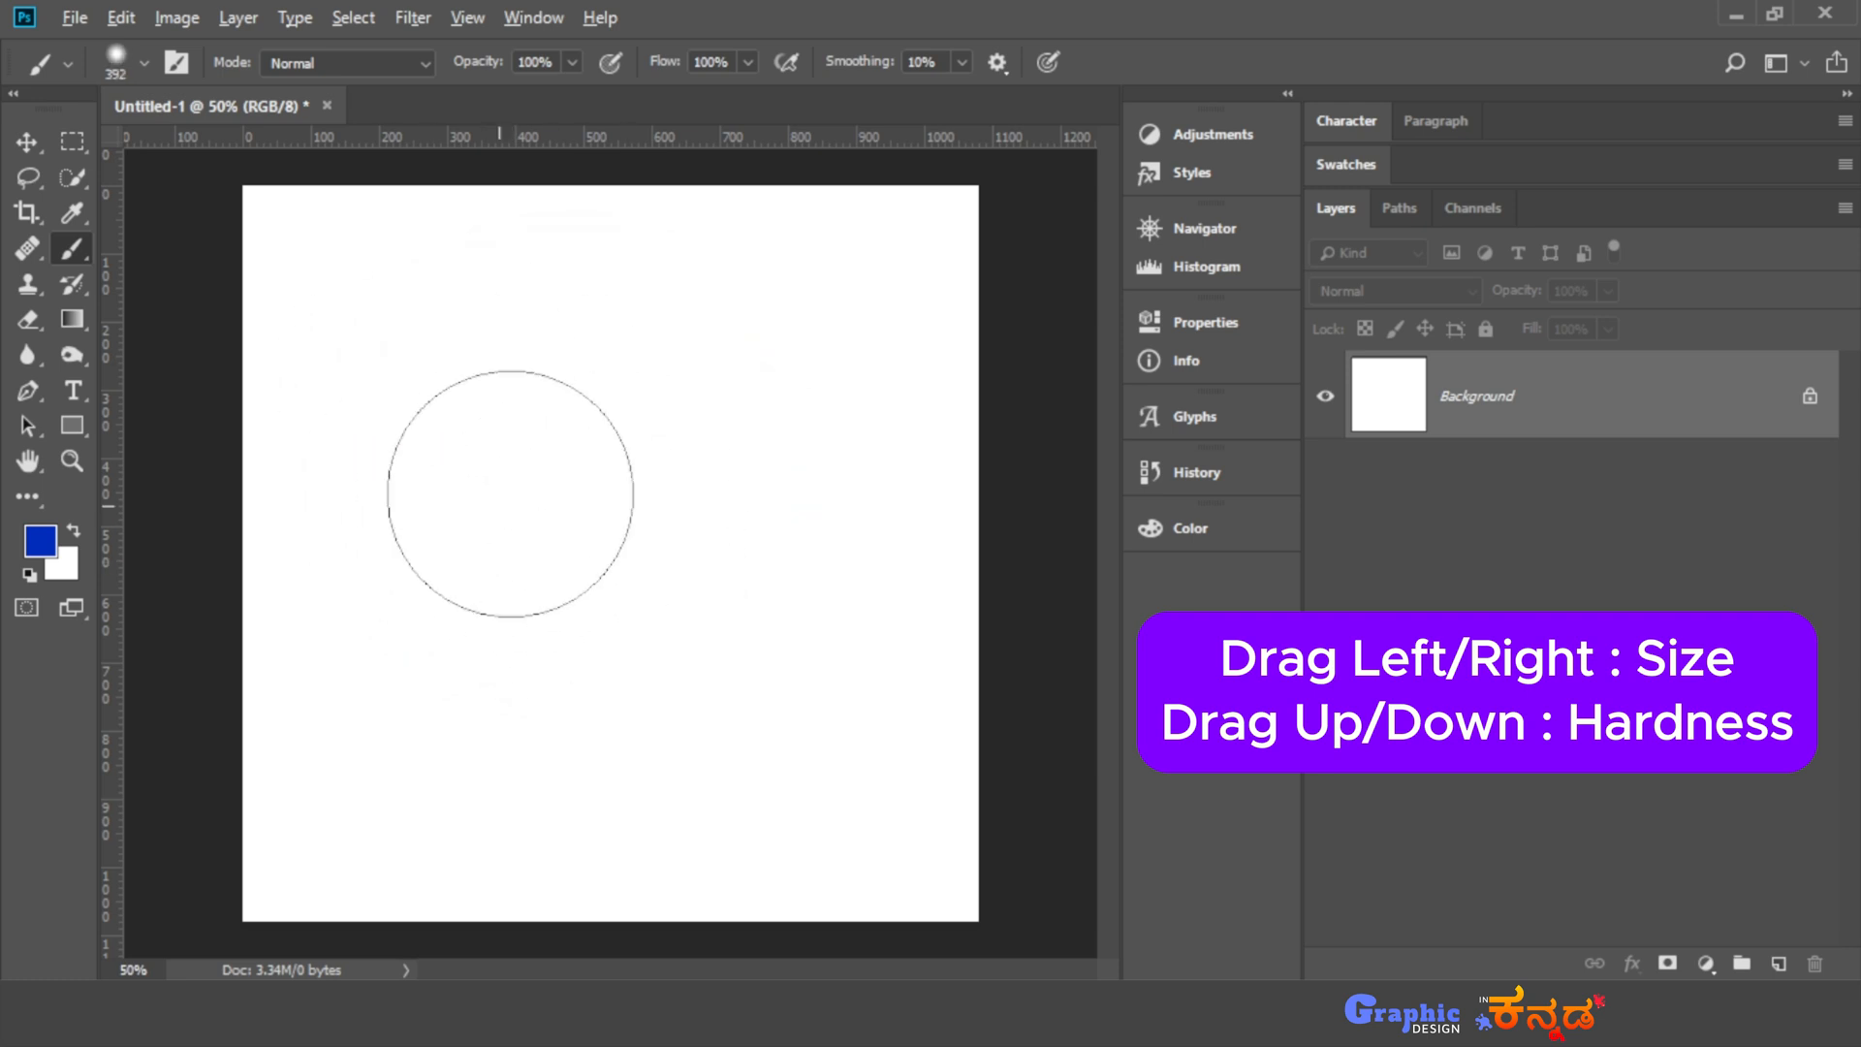
pyautogui.click(417, 337)
pyautogui.moveTo(417, 337)
pyautogui.mouseDown()
pyautogui.moveTo(402, 396)
pyautogui.moveTo(462, 428)
pyautogui.mouseUp()
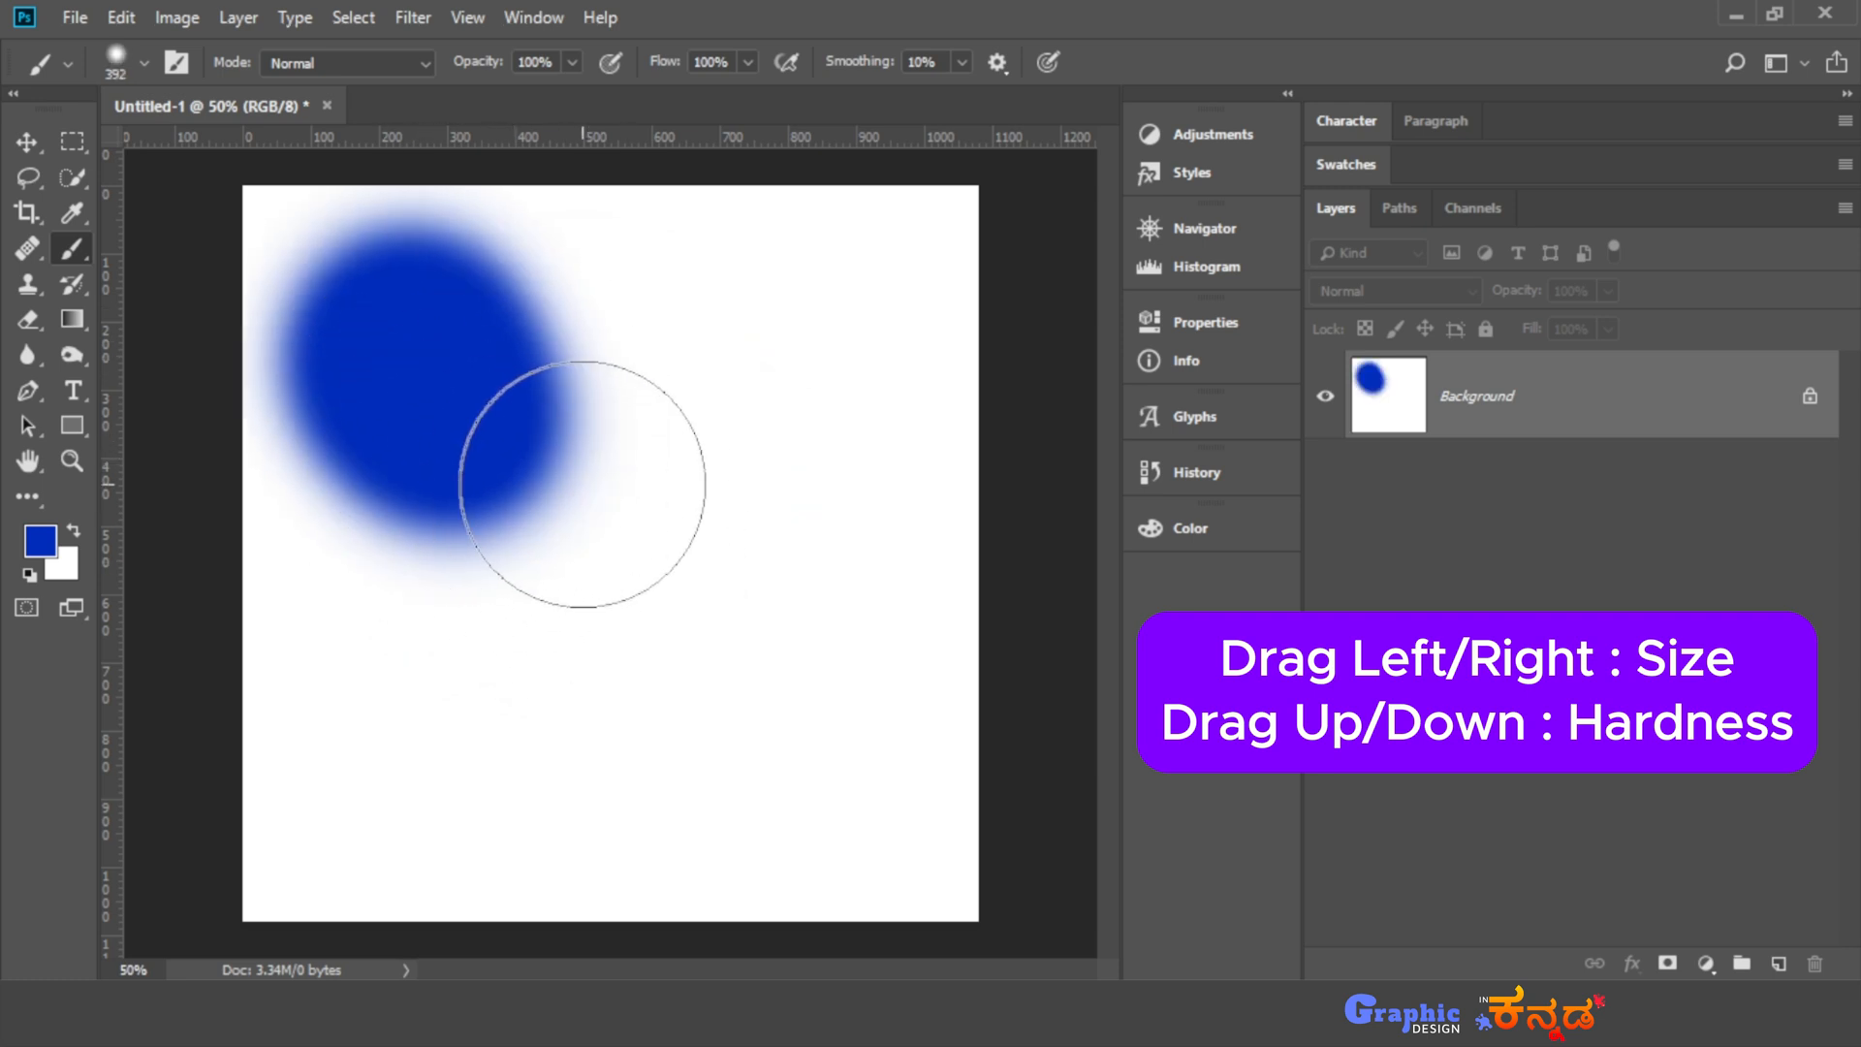
# - Paint a softer blue spot beside the first blob and a harder-edged one below them with a 424 px brush
pyautogui.moveTo(613, 483)
pyautogui.mouseDown()
pyautogui.moveTo(604, 579)
pyautogui.moveTo(539, 520)
pyautogui.moveTo(581, 299)
pyautogui.moveTo(643, 404)
pyautogui.mouseUp()
pyautogui.moveTo(674, 505); pyautogui.dragTo(653, 906)
pyautogui.click(527, 593)
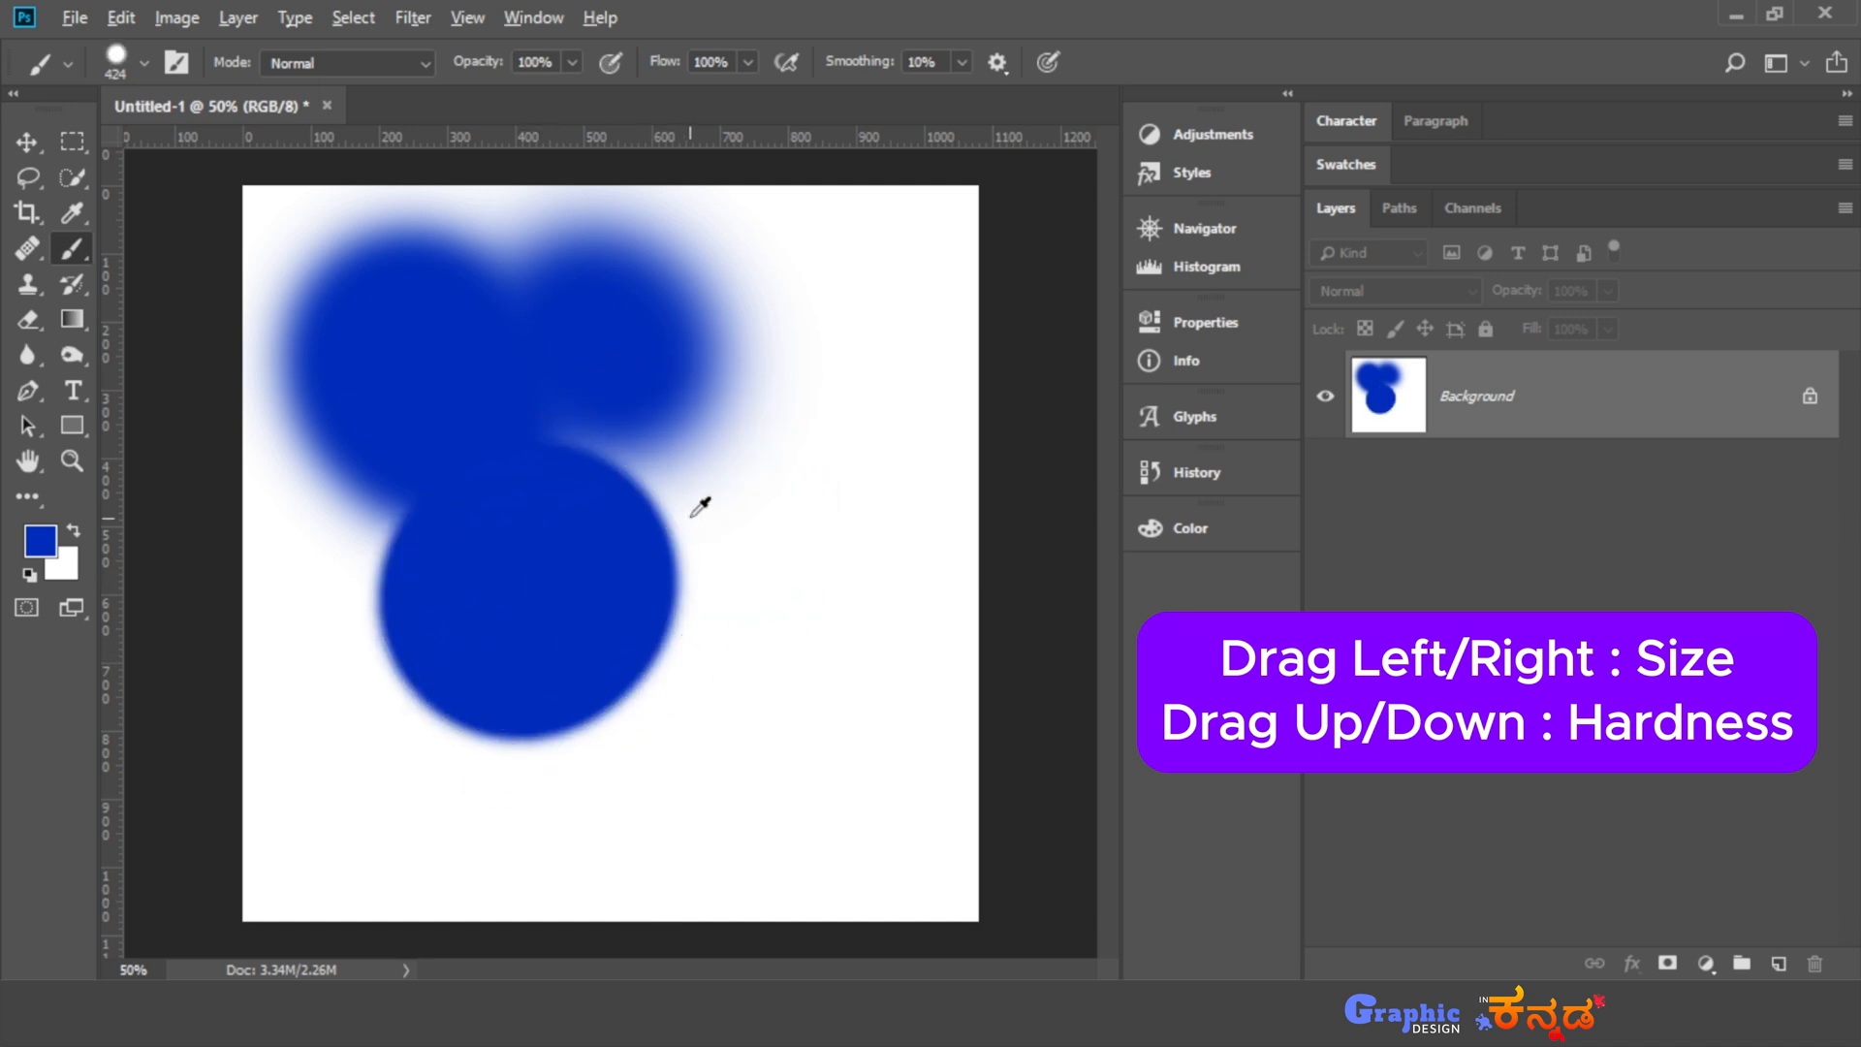
# - Adjust the brush's hardness and size on the canvas, reducing it to a soft 200 px brush
pyautogui.moveTo(695, 509); pyautogui.dragTo(644, 60)
pyautogui.click(686, 448)
pyautogui.moveTo(723, 430)
pyautogui.mouseDown()
pyautogui.moveTo(694, 455)
pyautogui.moveTo(578, 445)
pyautogui.moveTo(599, 446)
pyautogui.mouseUp()
pyautogui.moveTo(312, 594)
pyautogui.mouseDown()
pyautogui.moveTo(300, 624)
pyautogui.moveTo(339, 587)
pyautogui.mouseUp()
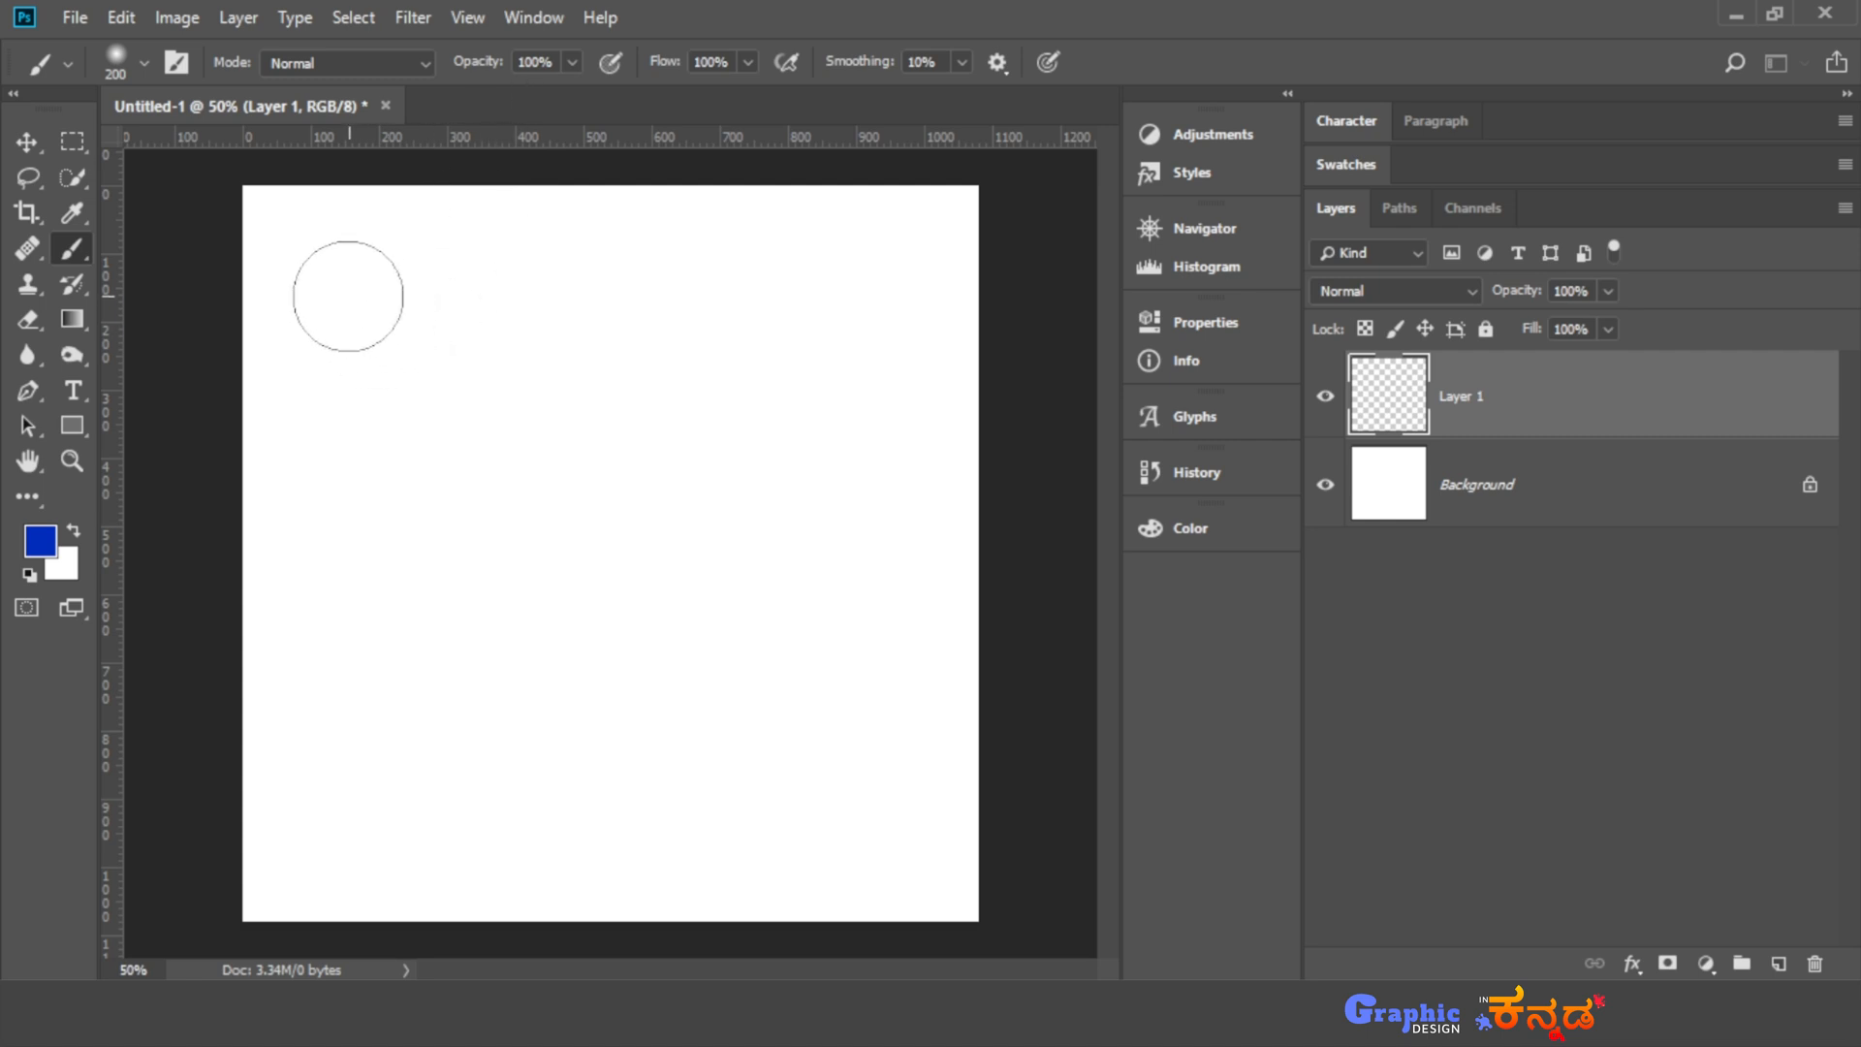
# - Paint three soft blue strokes one below another at 100%, 49% and 66% brush opacity
pyautogui.moveTo(348, 296)
pyautogui.mouseDown()
pyautogui.moveTo(835, 282)
pyautogui.moveTo(814, 296)
pyautogui.mouseUp()
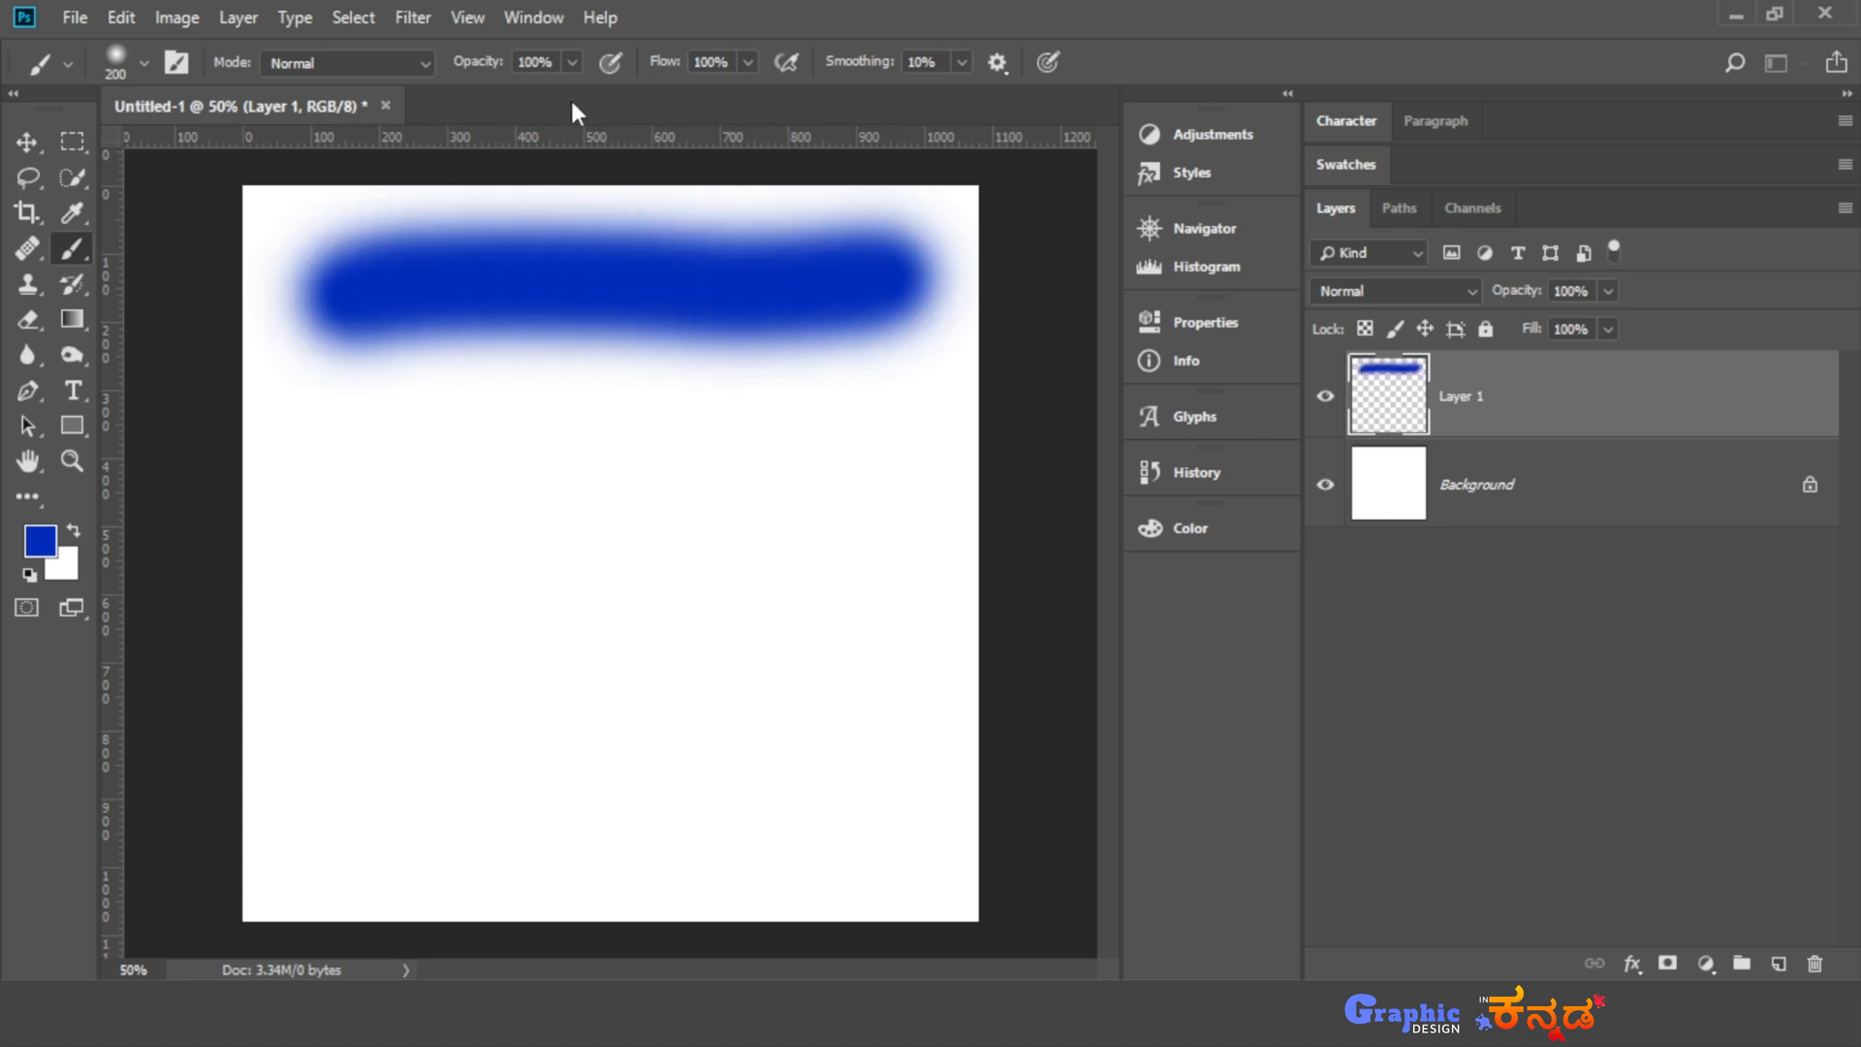
pyautogui.click(572, 62)
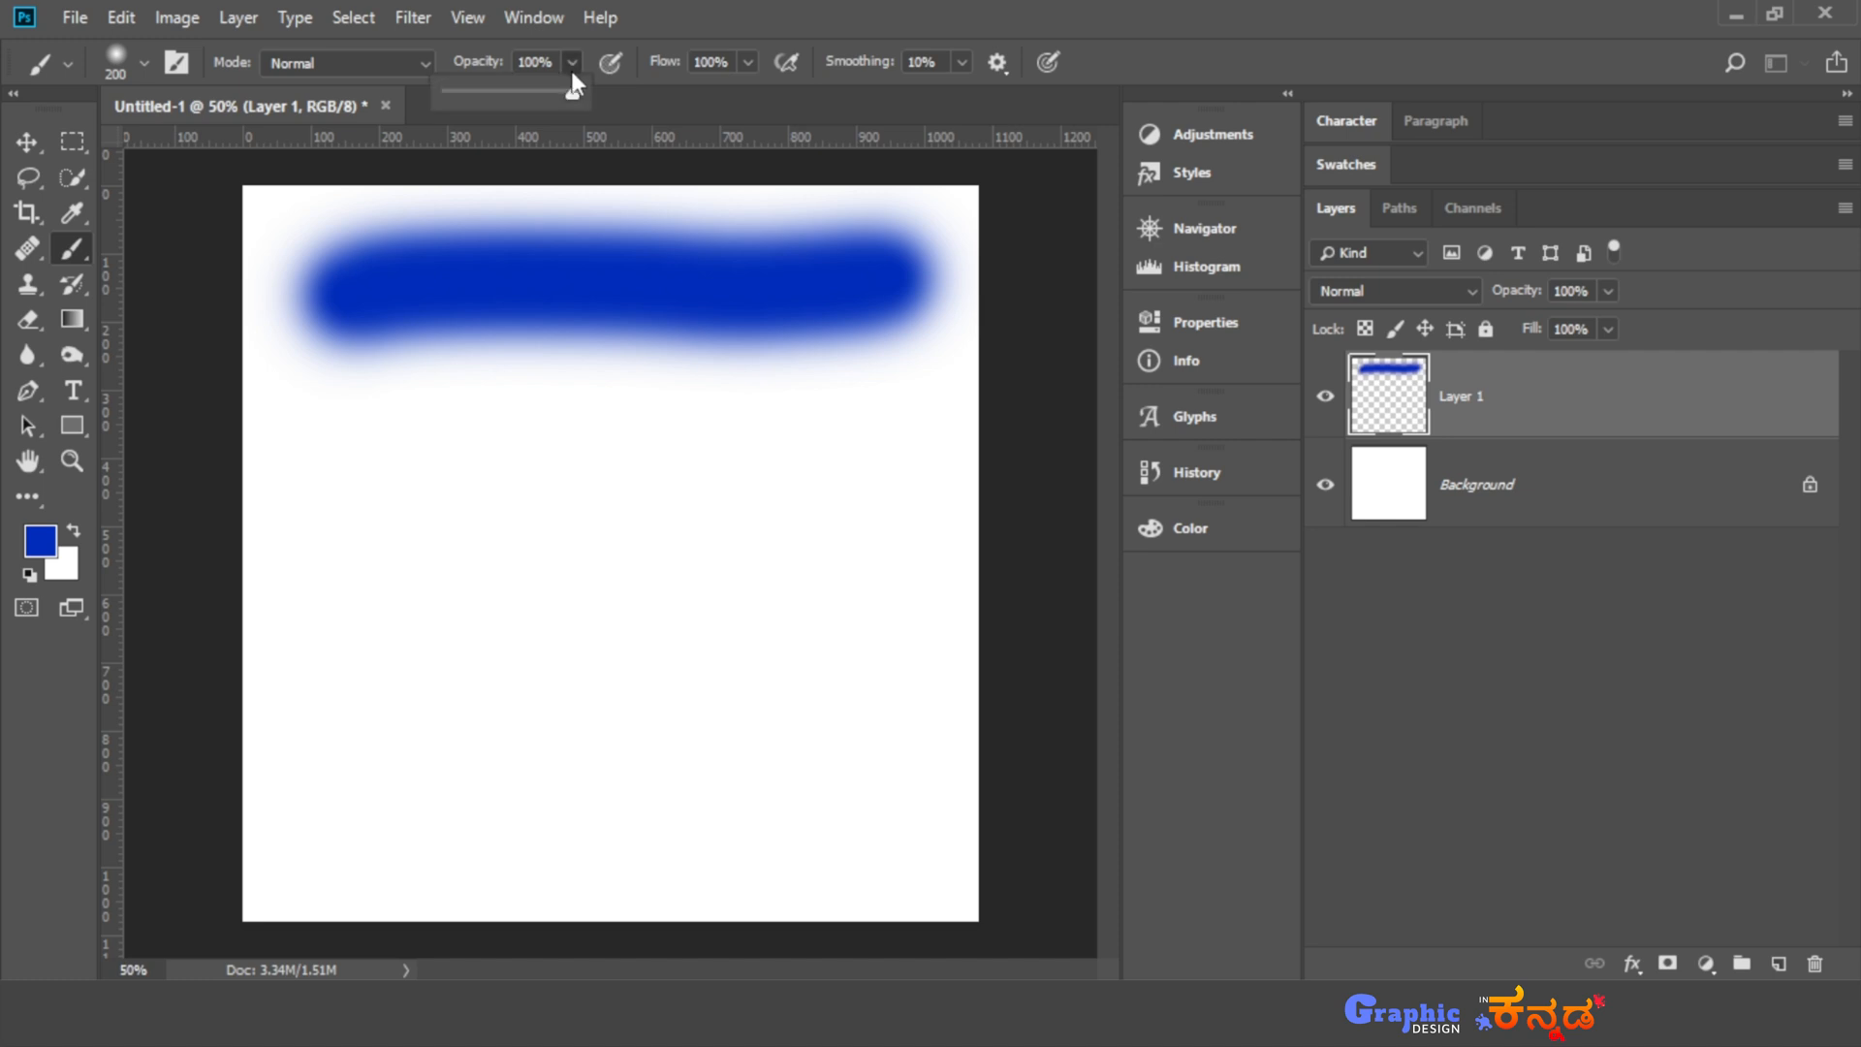
pyautogui.moveTo(523, 97); pyautogui.dragTo(509, 101)
pyautogui.click(572, 61)
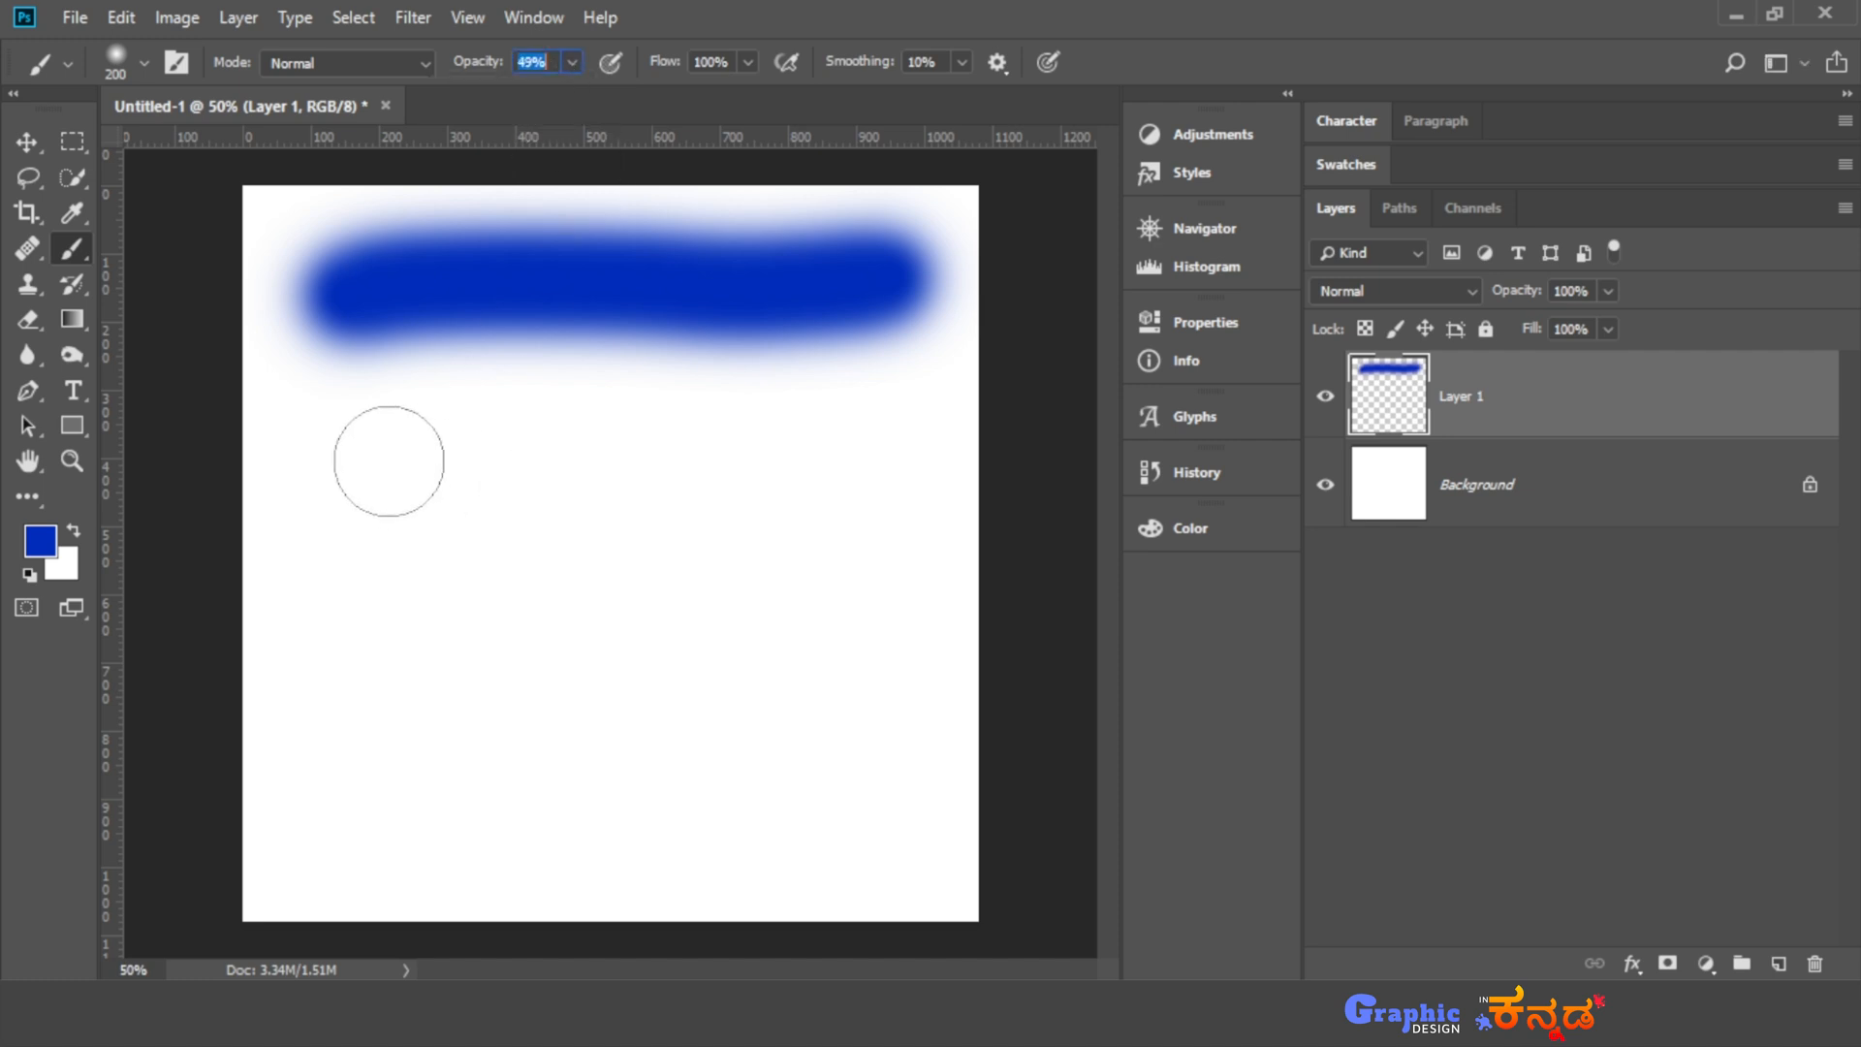
pyautogui.moveTo(358, 465)
pyautogui.mouseDown()
pyautogui.moveTo(422, 437)
pyautogui.moveTo(728, 470)
pyautogui.moveTo(829, 441)
pyautogui.mouseUp()
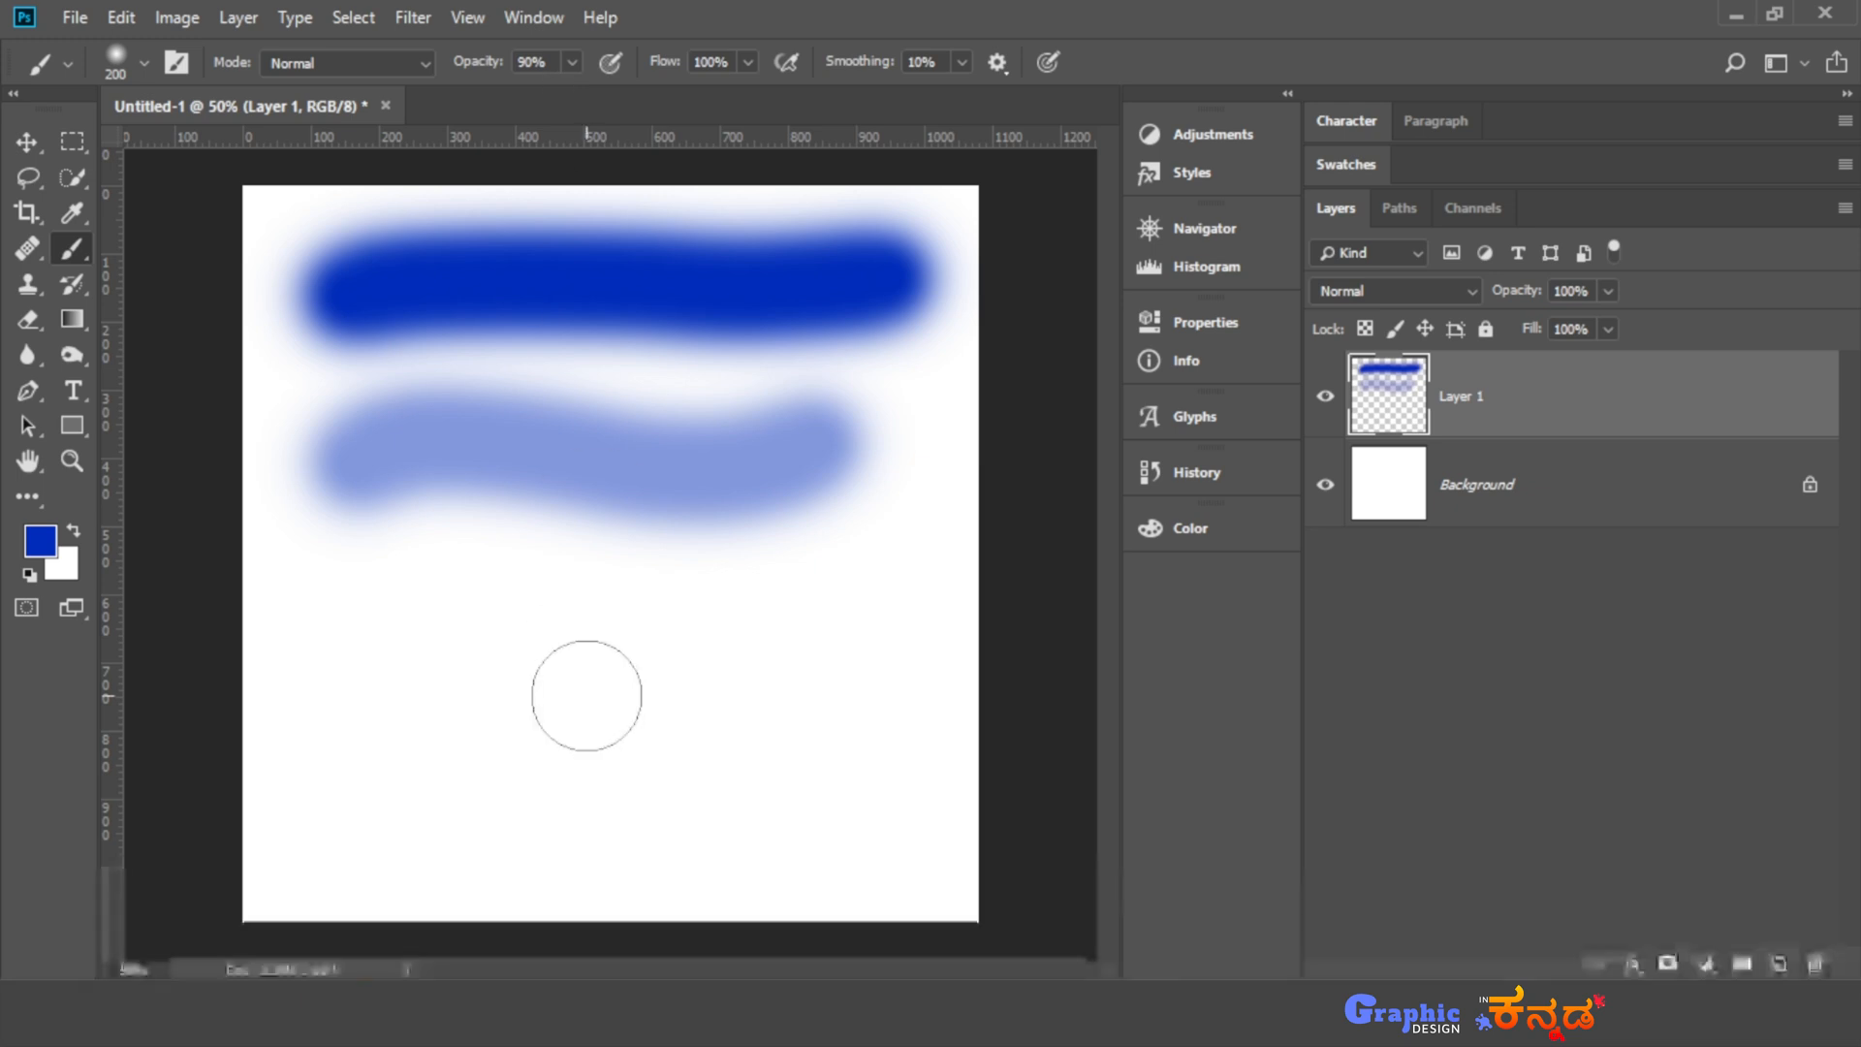
pyautogui.press('4')
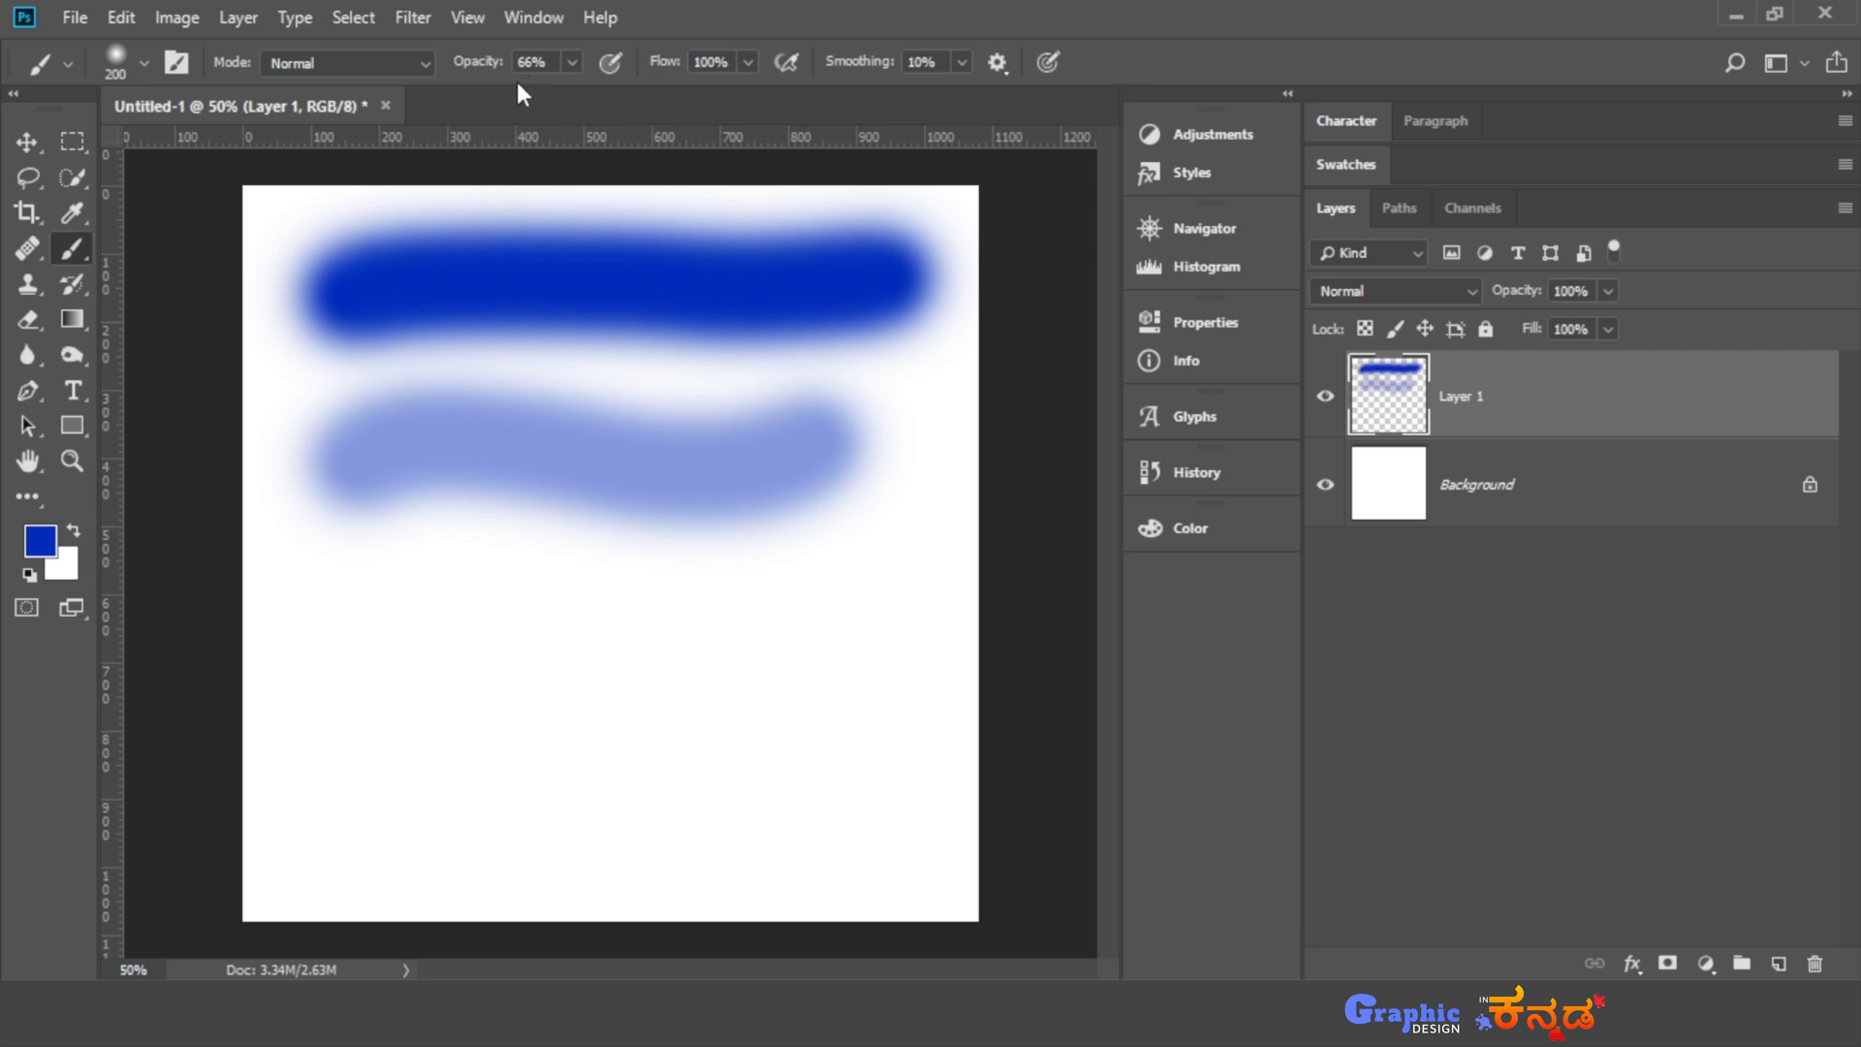
pyautogui.moveTo(383, 647)
pyautogui.mouseDown()
pyautogui.moveTo(498, 656)
pyautogui.moveTo(624, 620)
pyautogui.mouseUp()
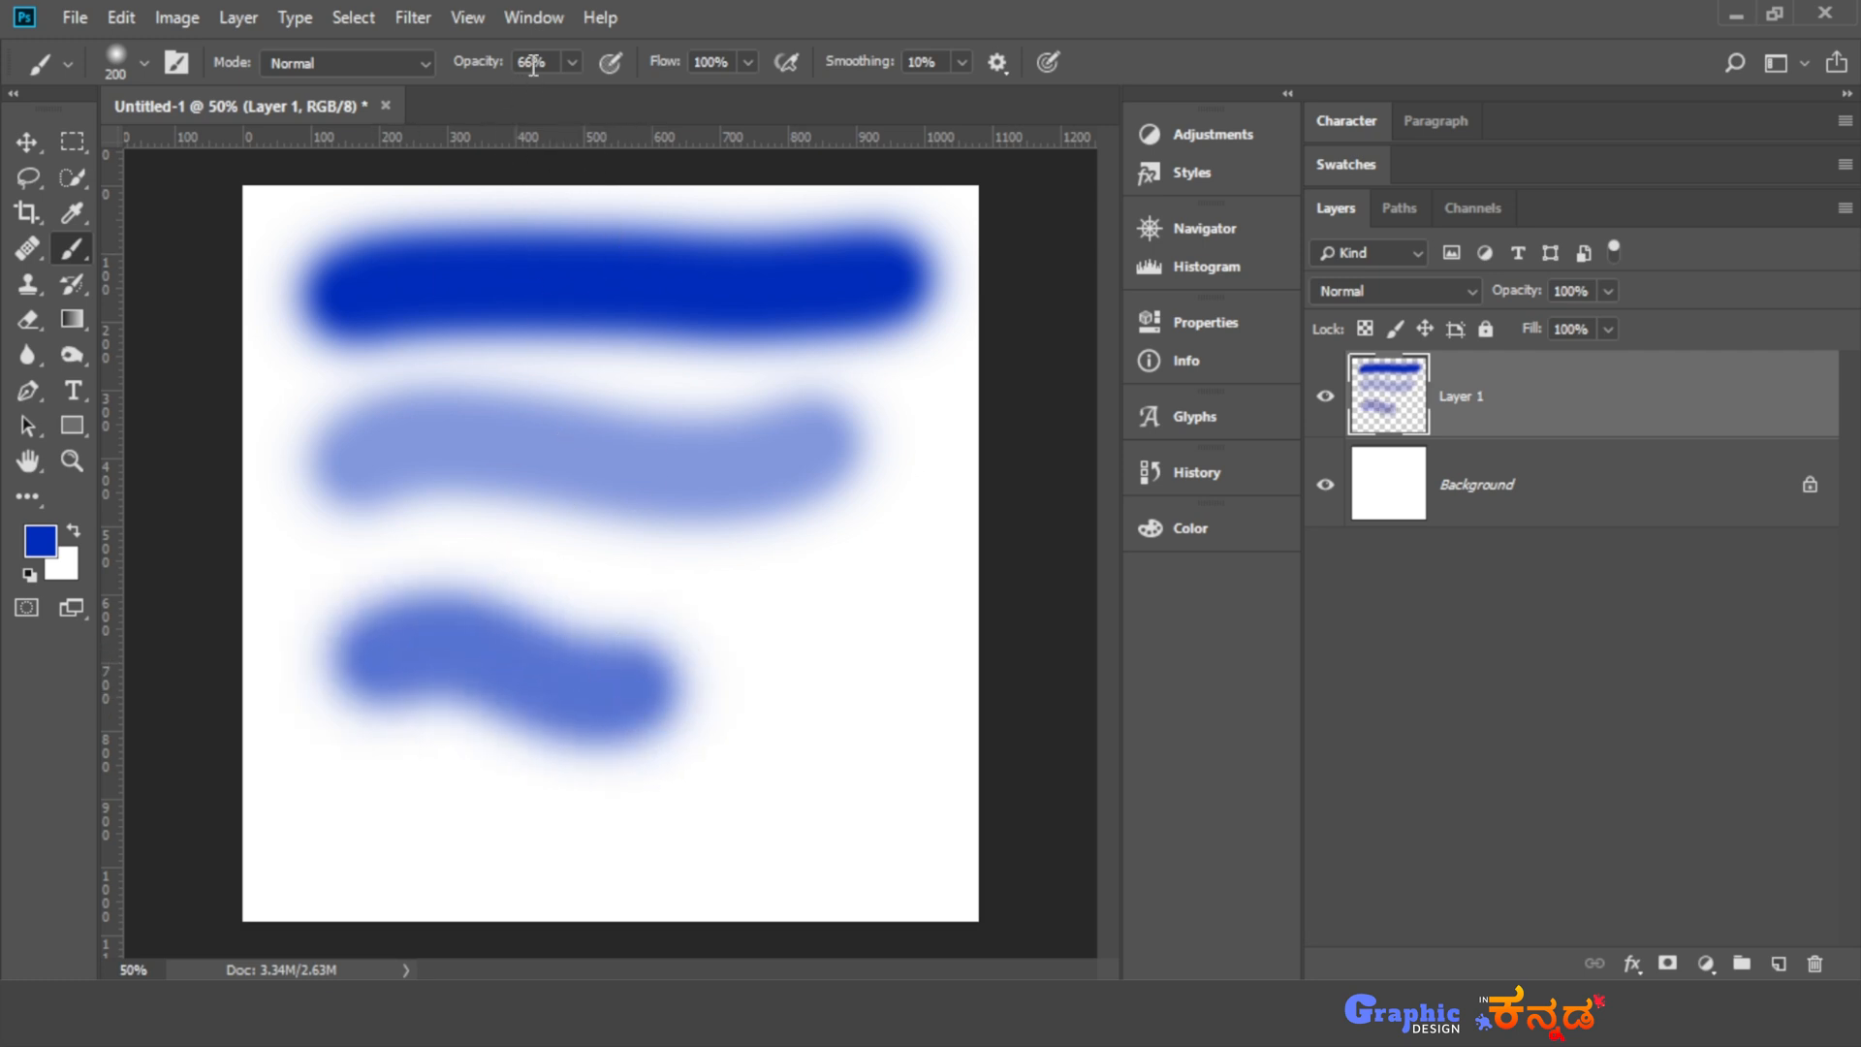
# - With the Move tool active, set the opacity of the stroke layer to 70% and then to 60%
pyautogui.click(27, 142)
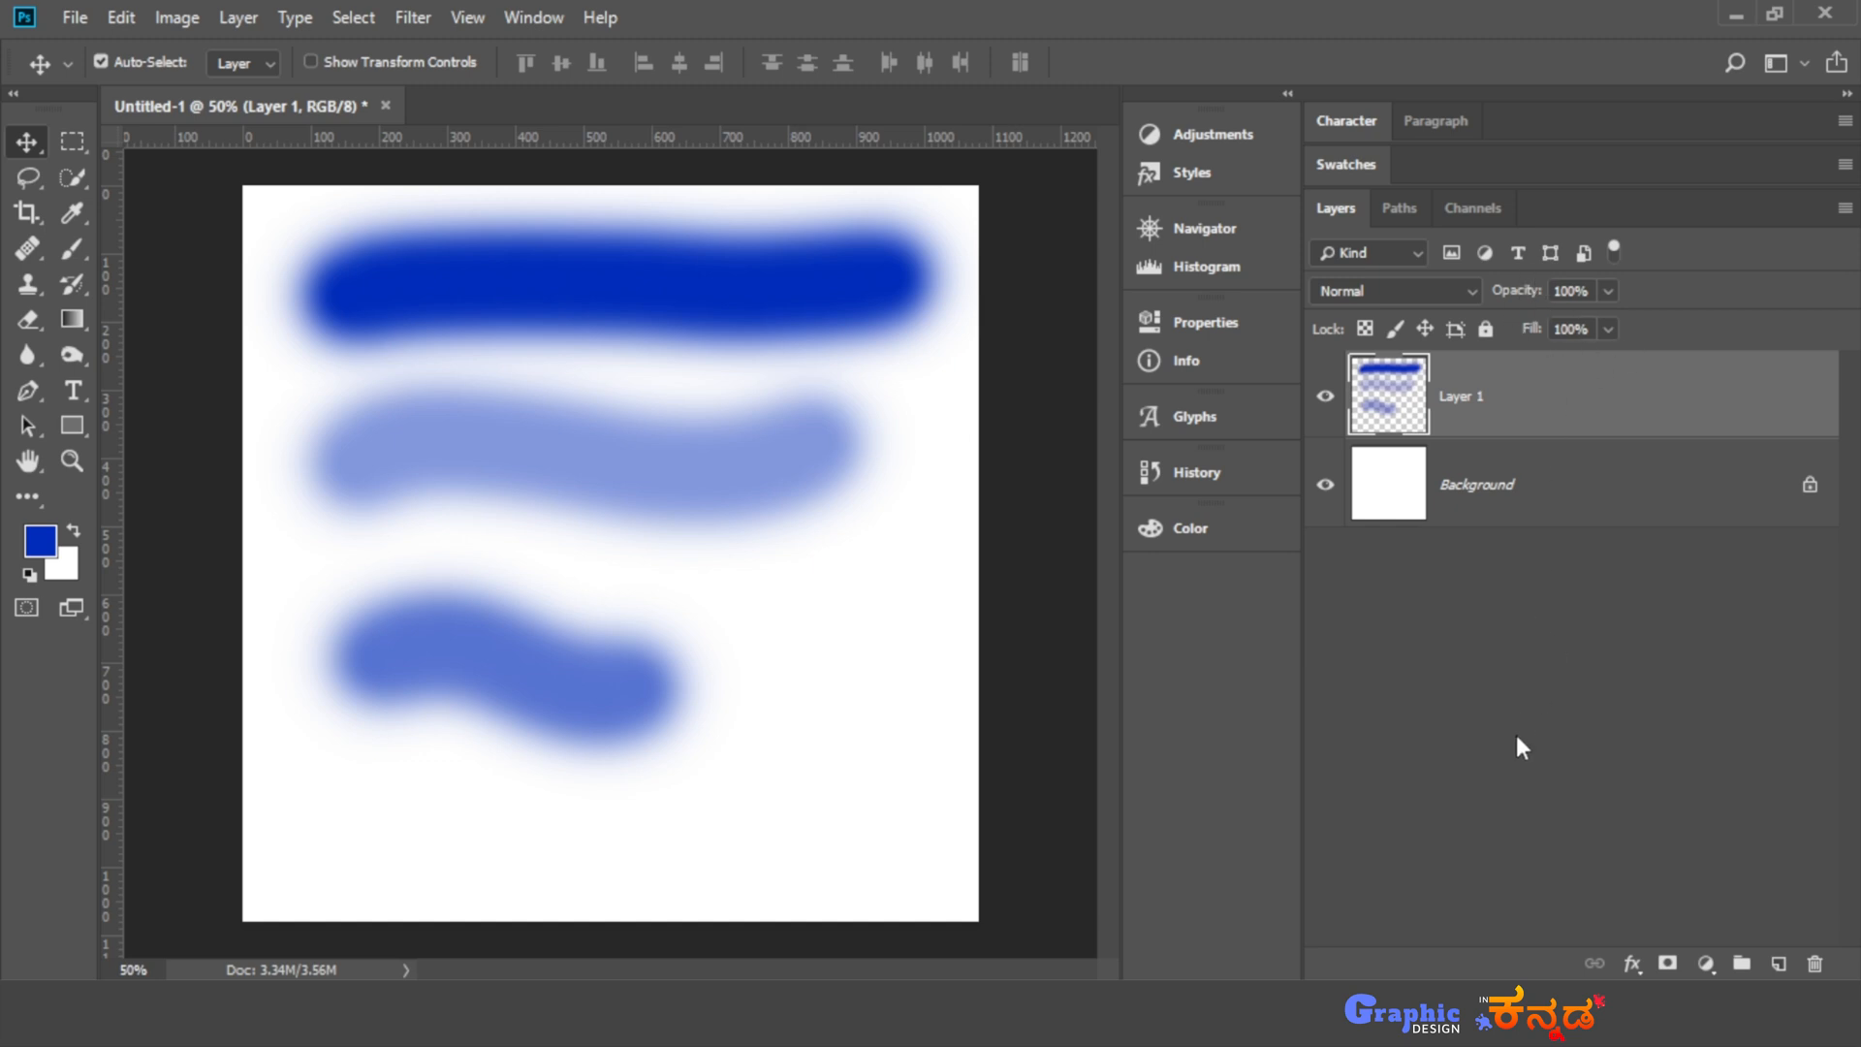
pyautogui.press('7')
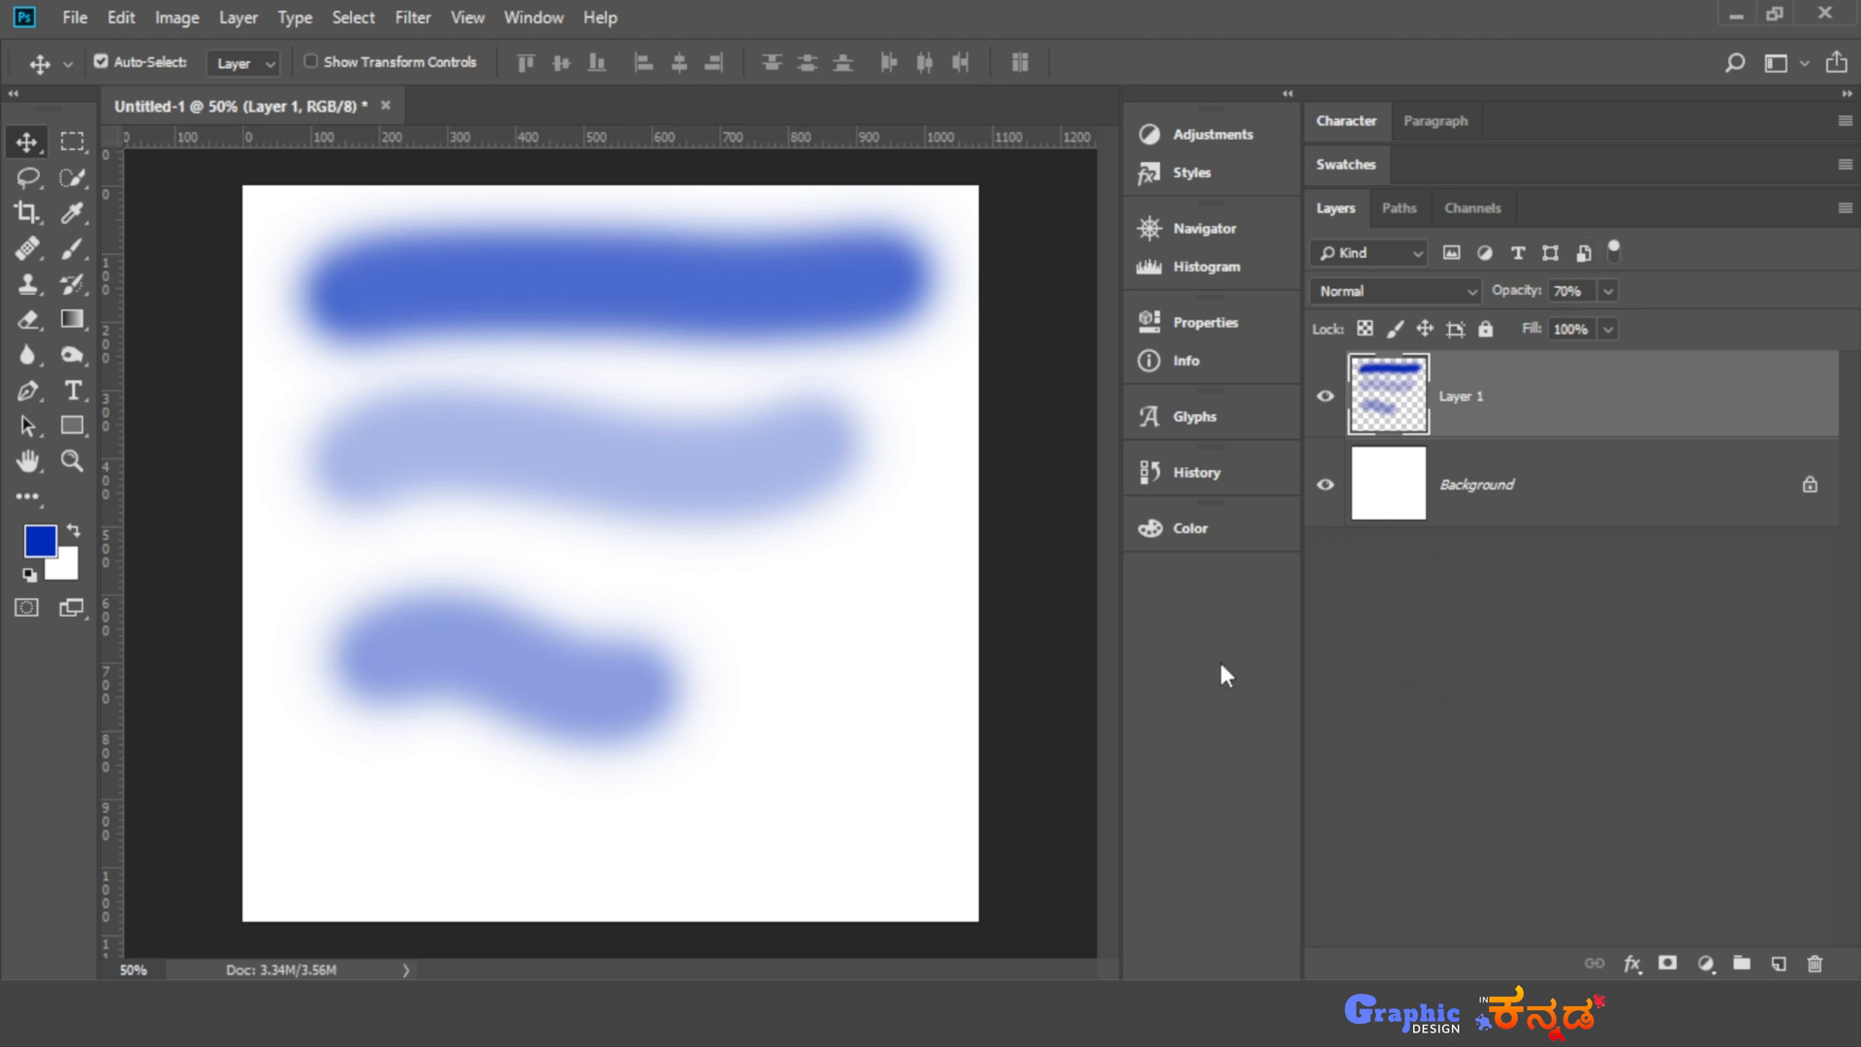
pyautogui.press('6')
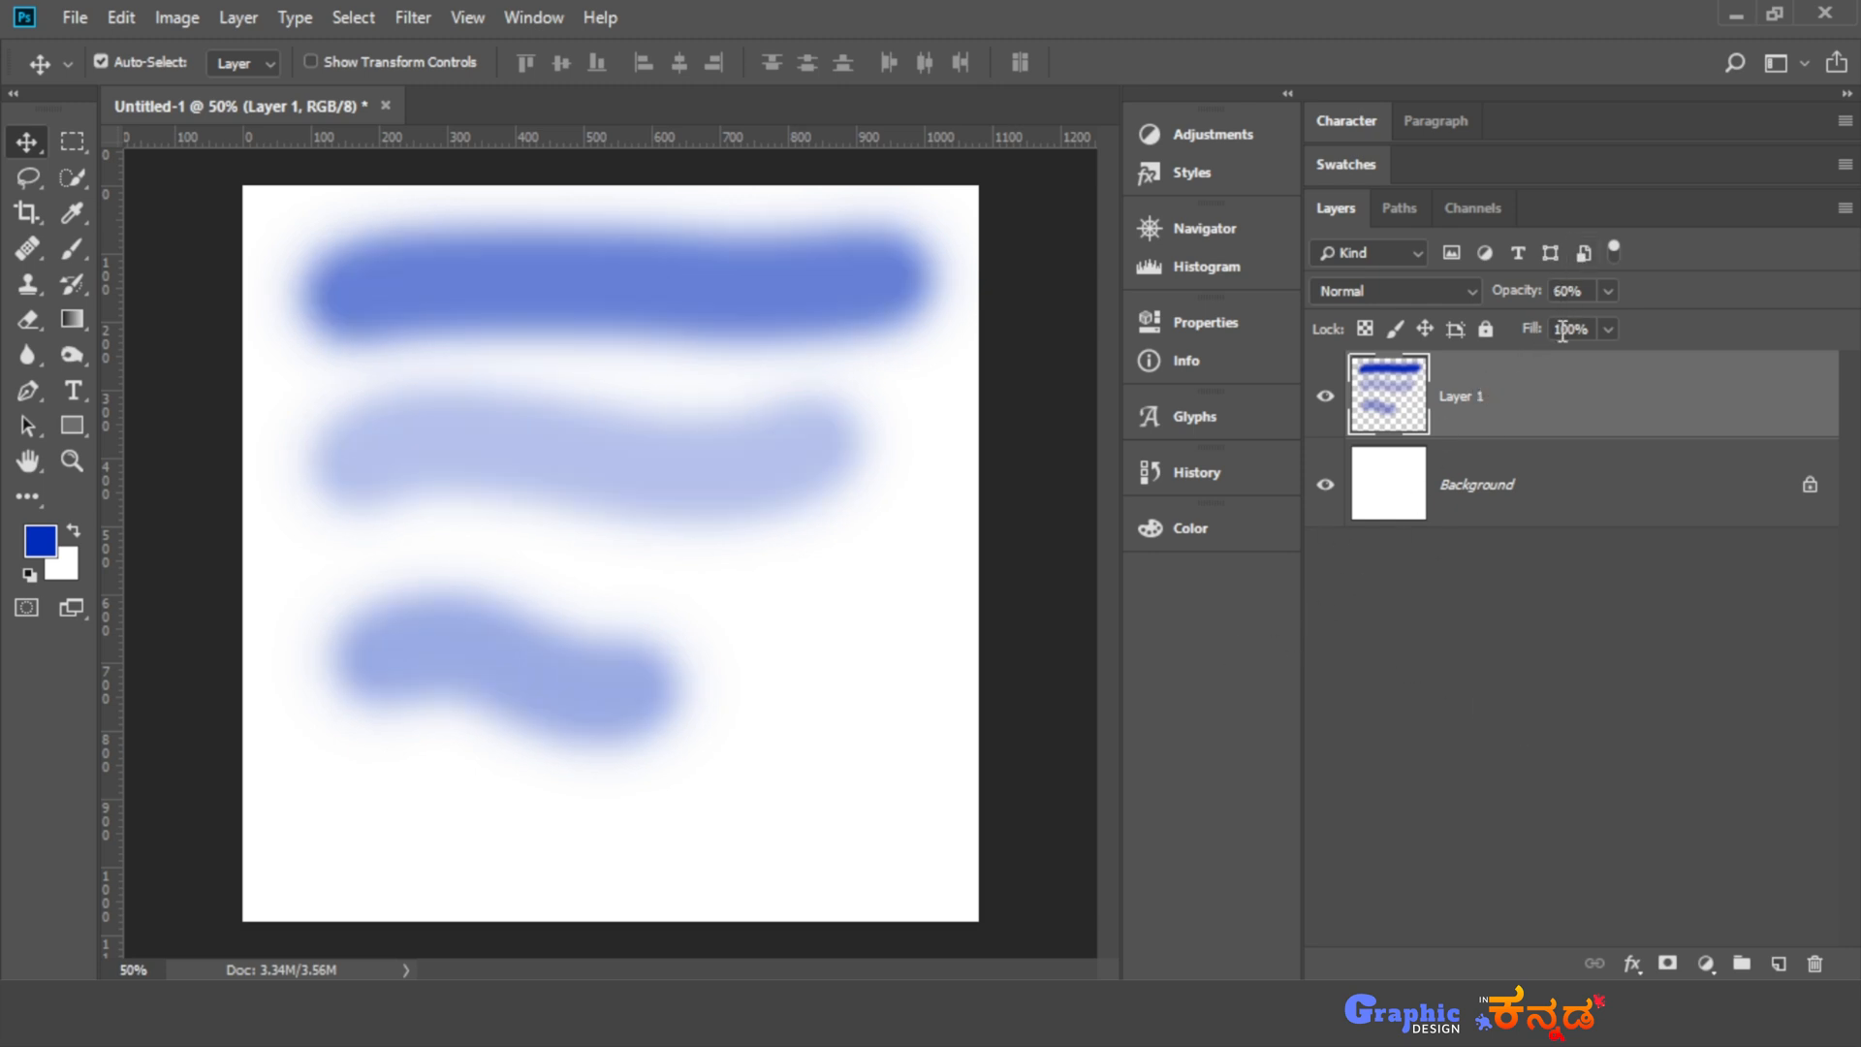
# - Replace the stroke layer with a new empty layer and paint a horizontal blue stroke near its upper edge at 100% brush opacity
pyautogui.press('b')
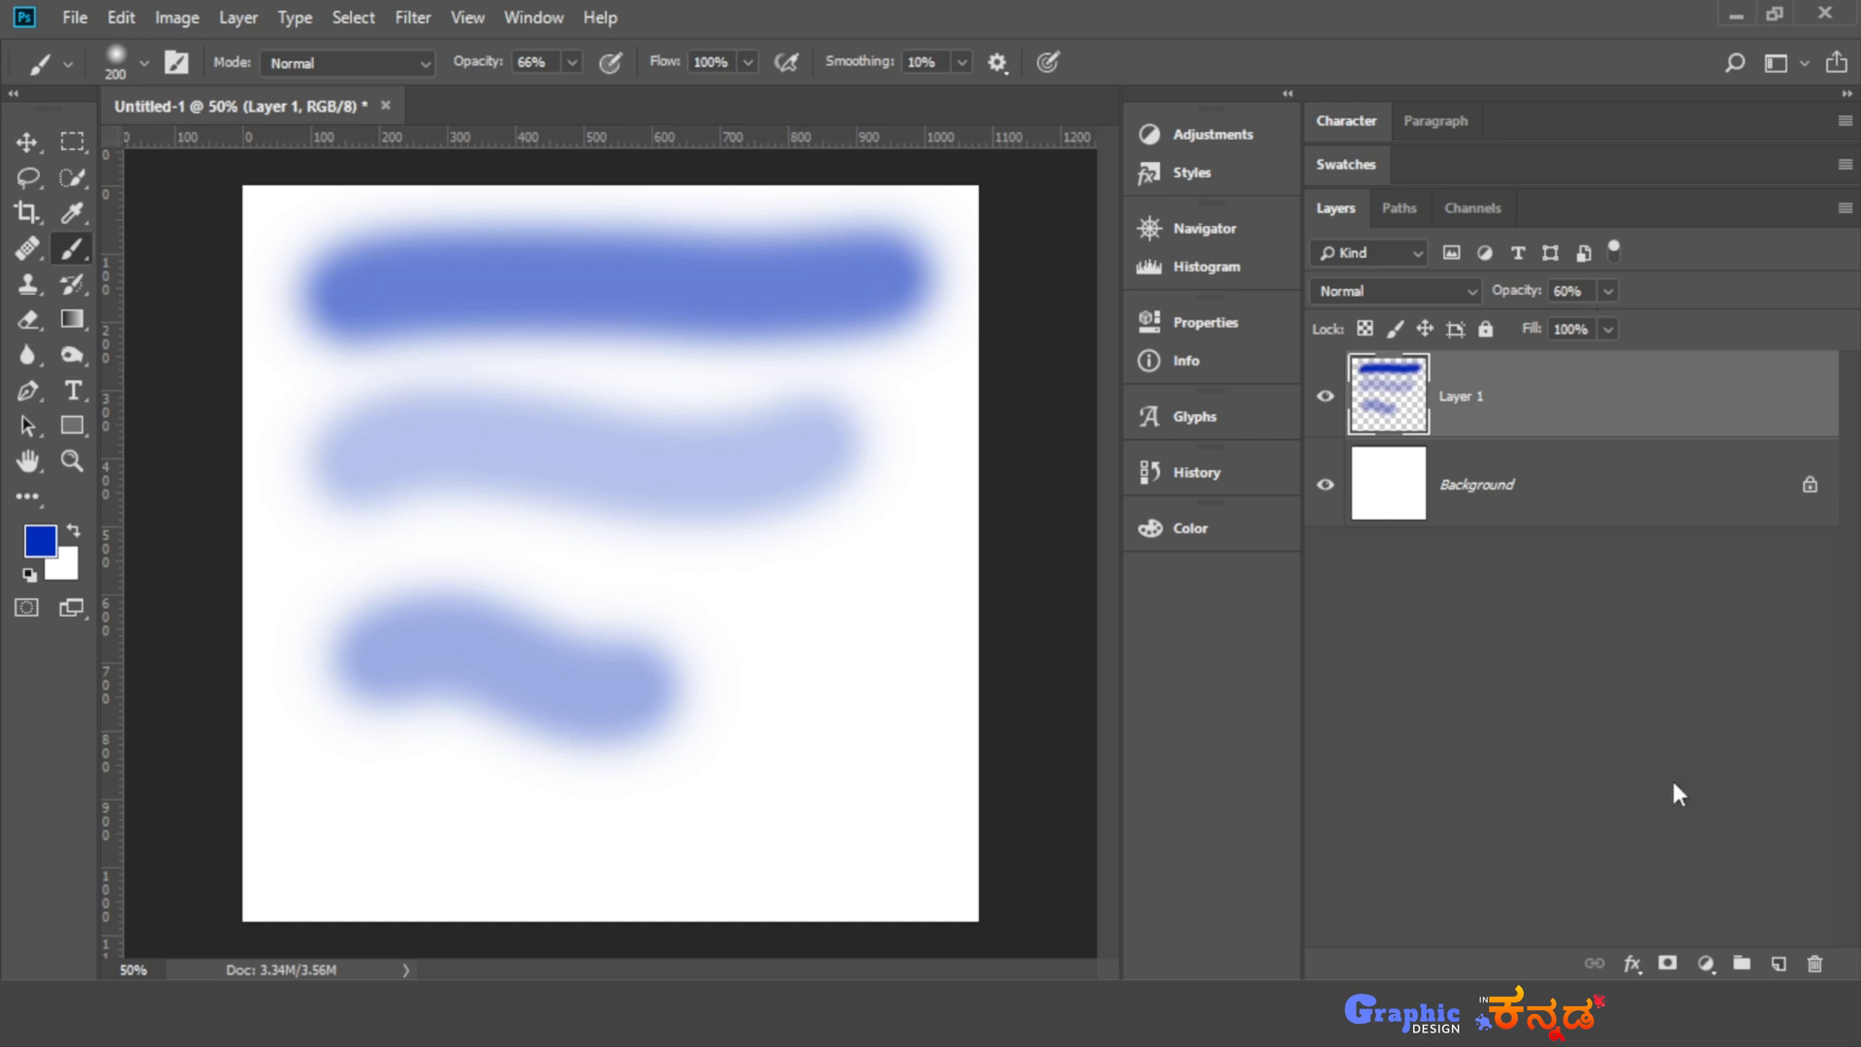
pyautogui.press('Delete')
pyautogui.click(1778, 963)
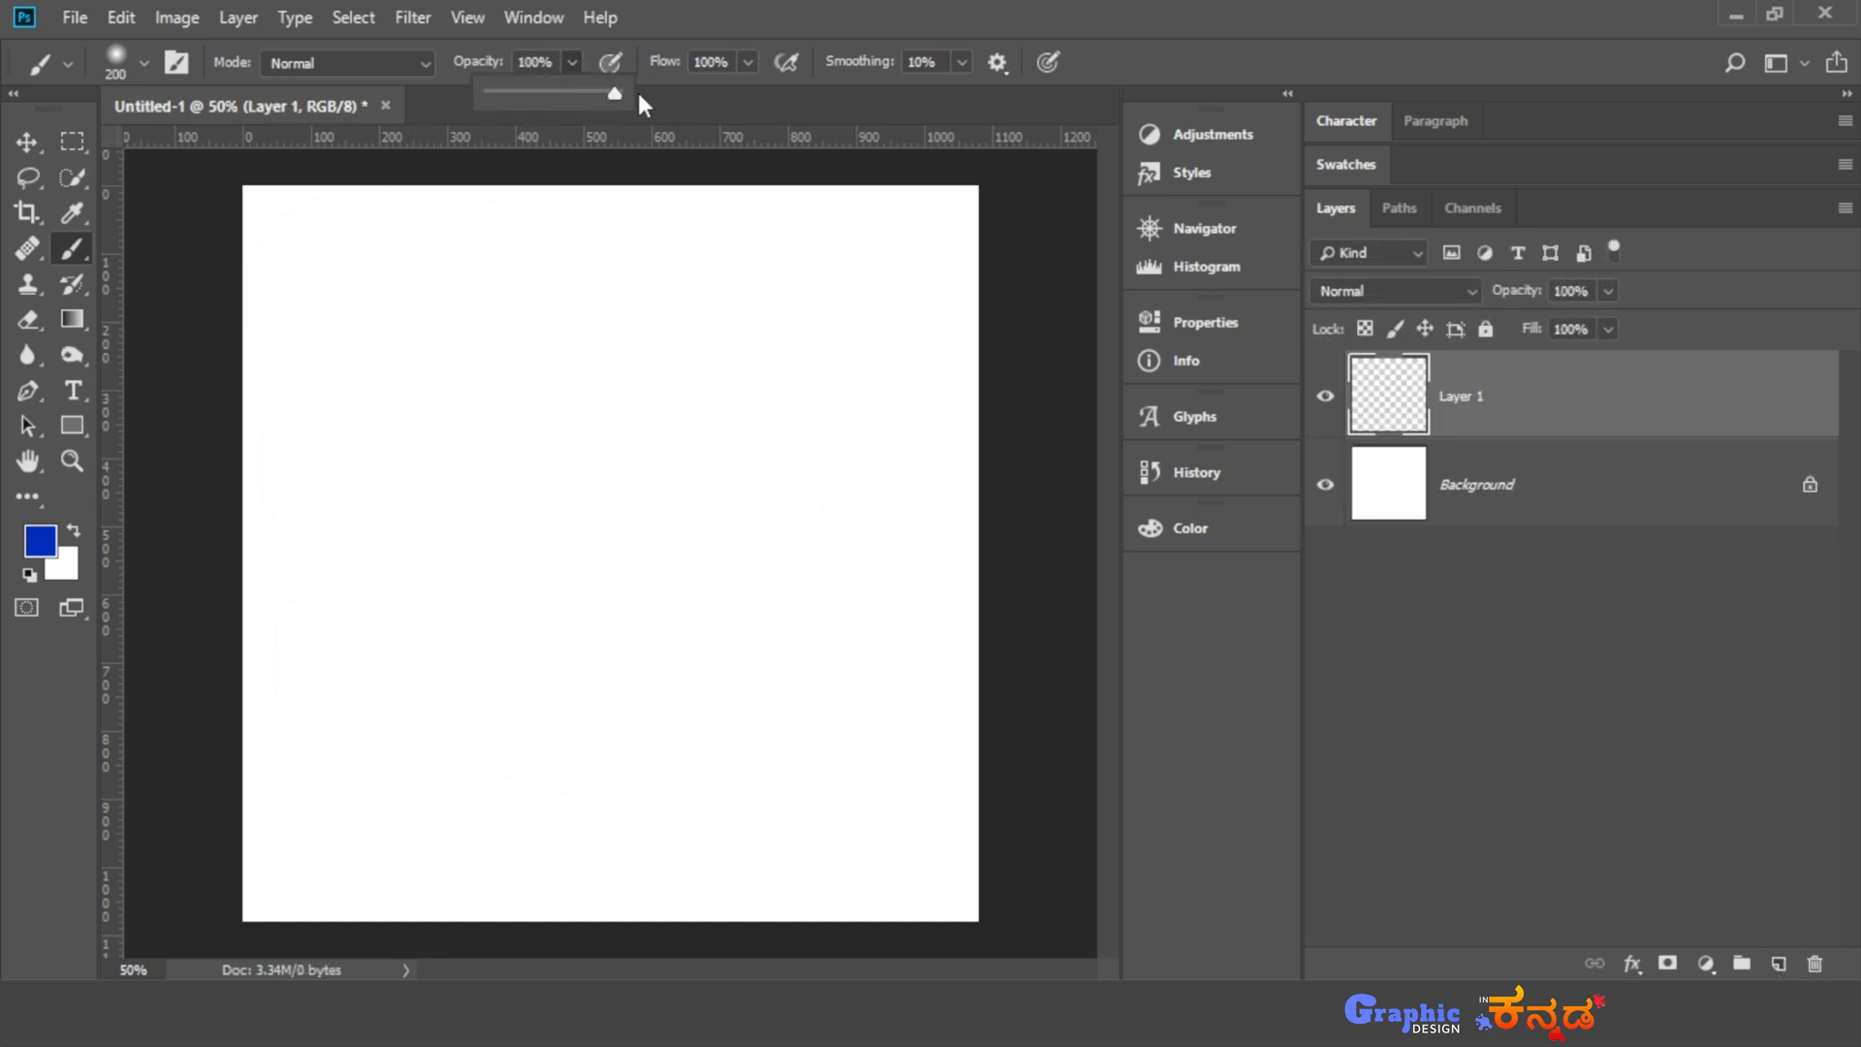
pyautogui.press('0')
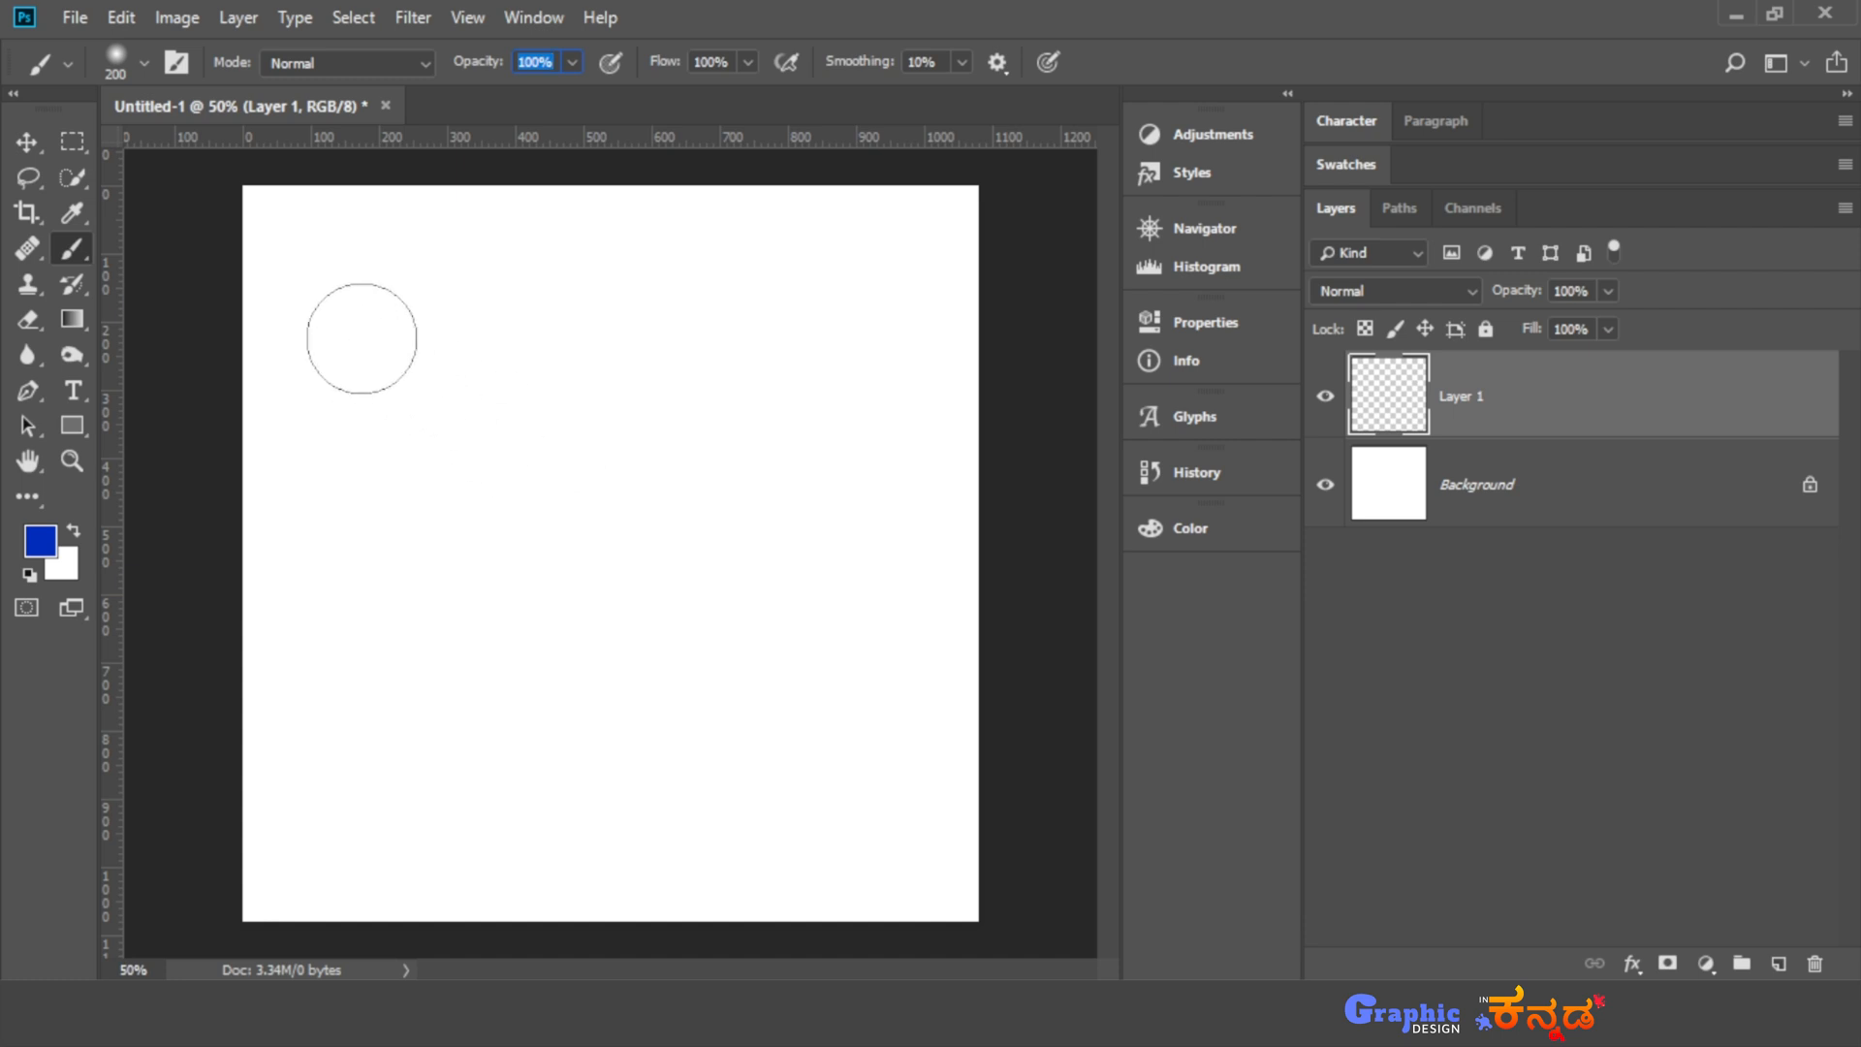
pyautogui.moveTo(362, 340); pyautogui.dragTo(812, 351)
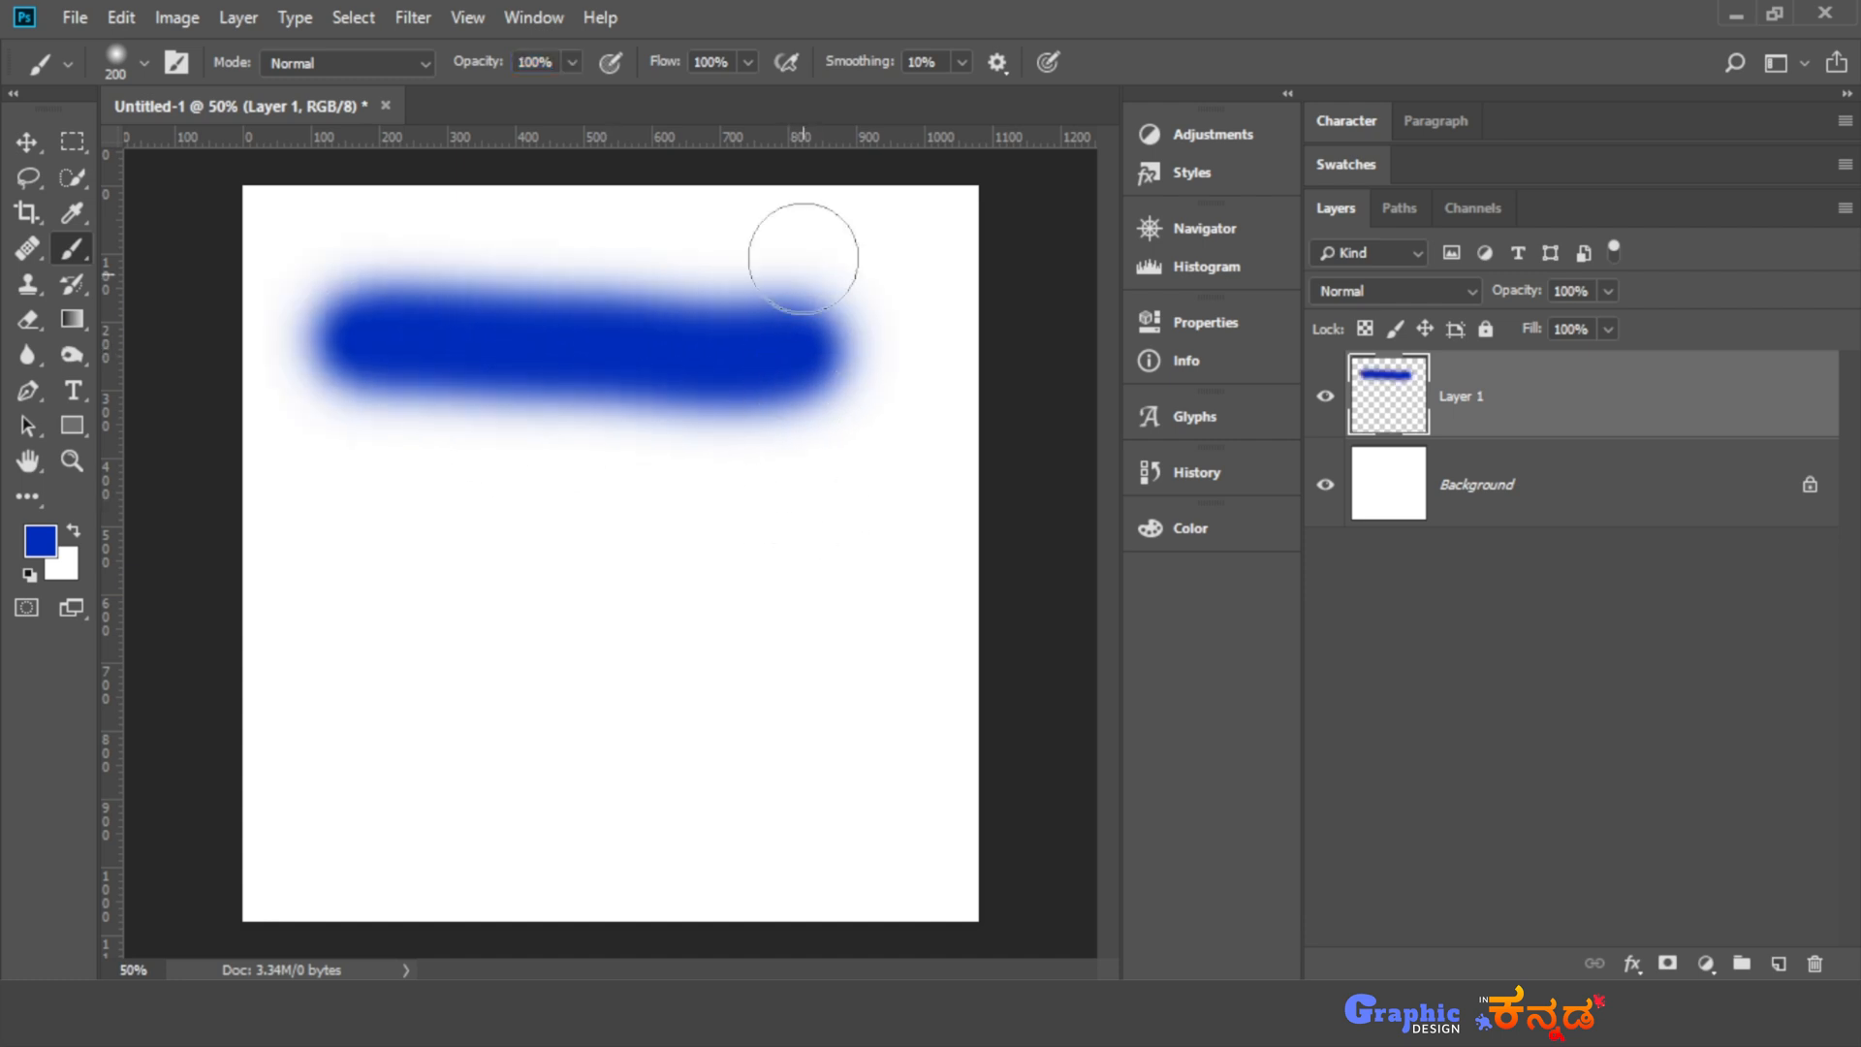
# - Set the brush flow to 50% and paint a second horizontal stroke below the first one
pyautogui.click(748, 63)
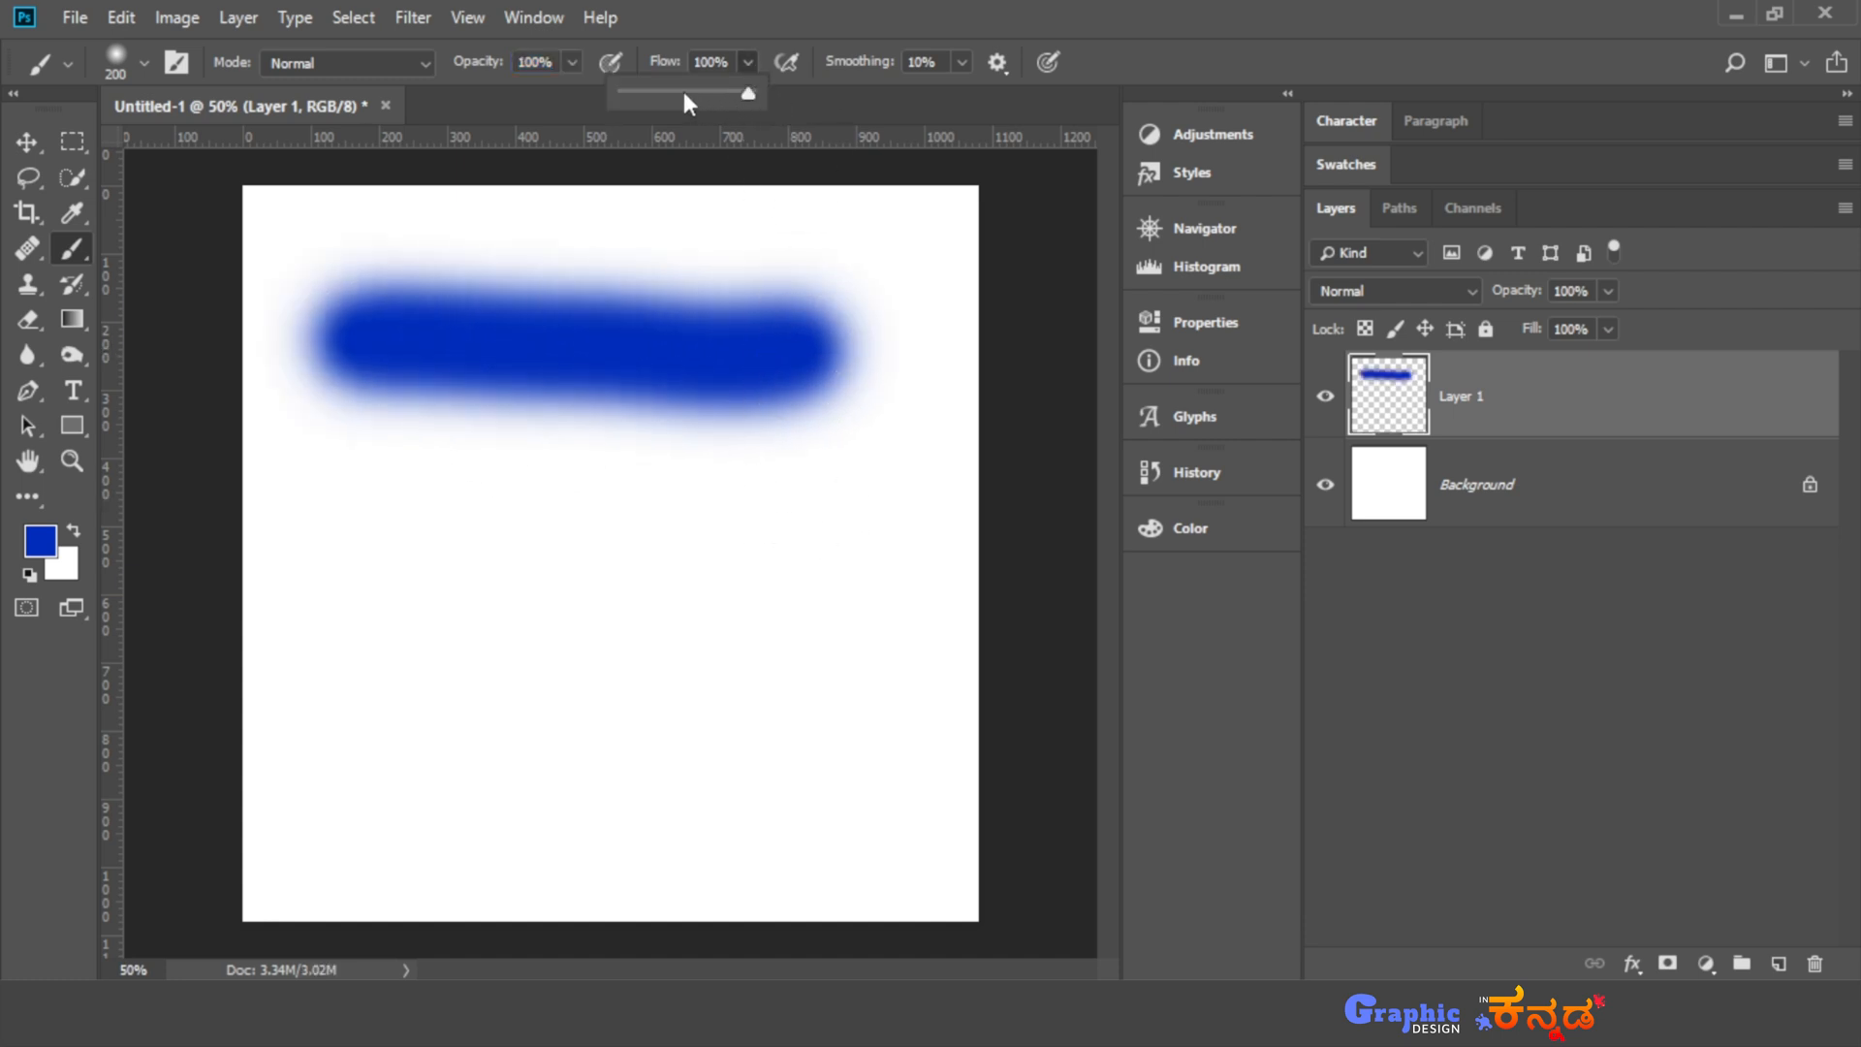
pyautogui.moveTo(684, 91); pyautogui.dragTo(686, 90)
pyautogui.moveTo(358, 551)
pyautogui.mouseDown()
pyautogui.moveTo(497, 536)
pyautogui.moveTo(845, 567)
pyautogui.mouseUp()
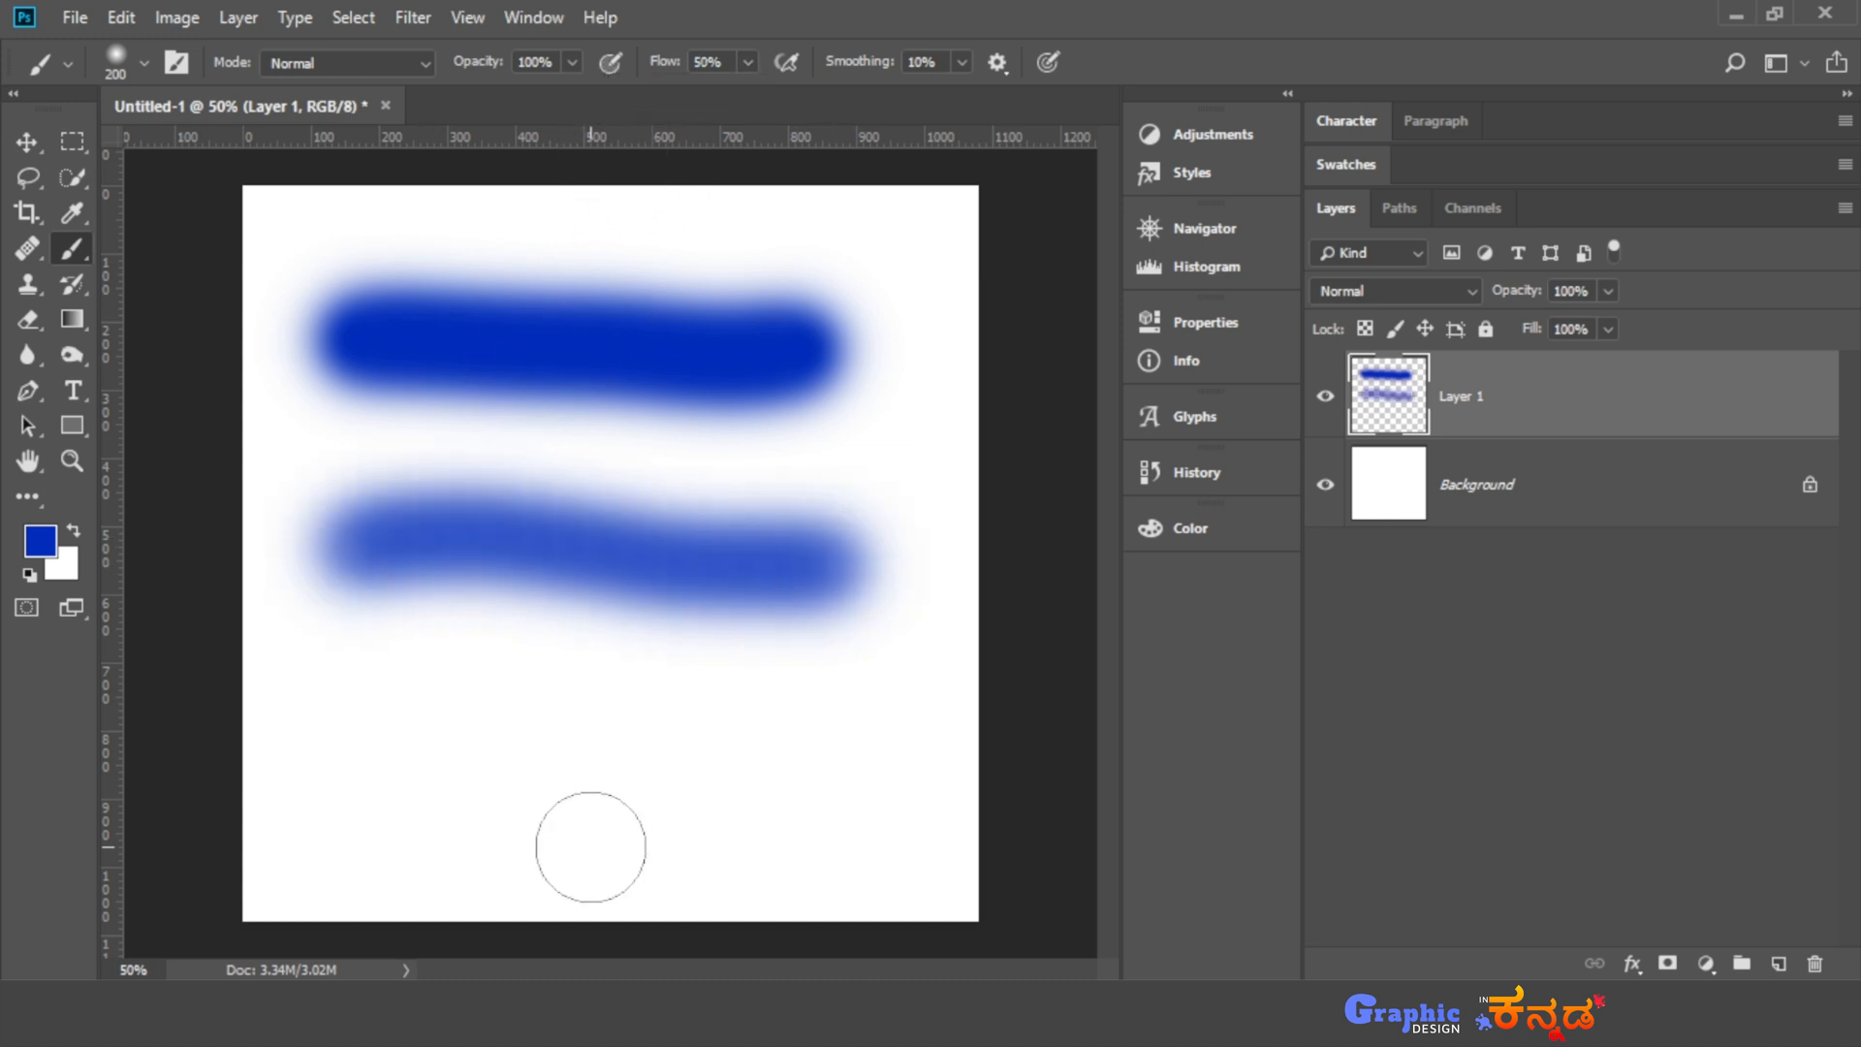
# - Restore the flow to 100%, set the brush opacity to 50% and paint a third horizontal stroke below the others
pyautogui.click(747, 62)
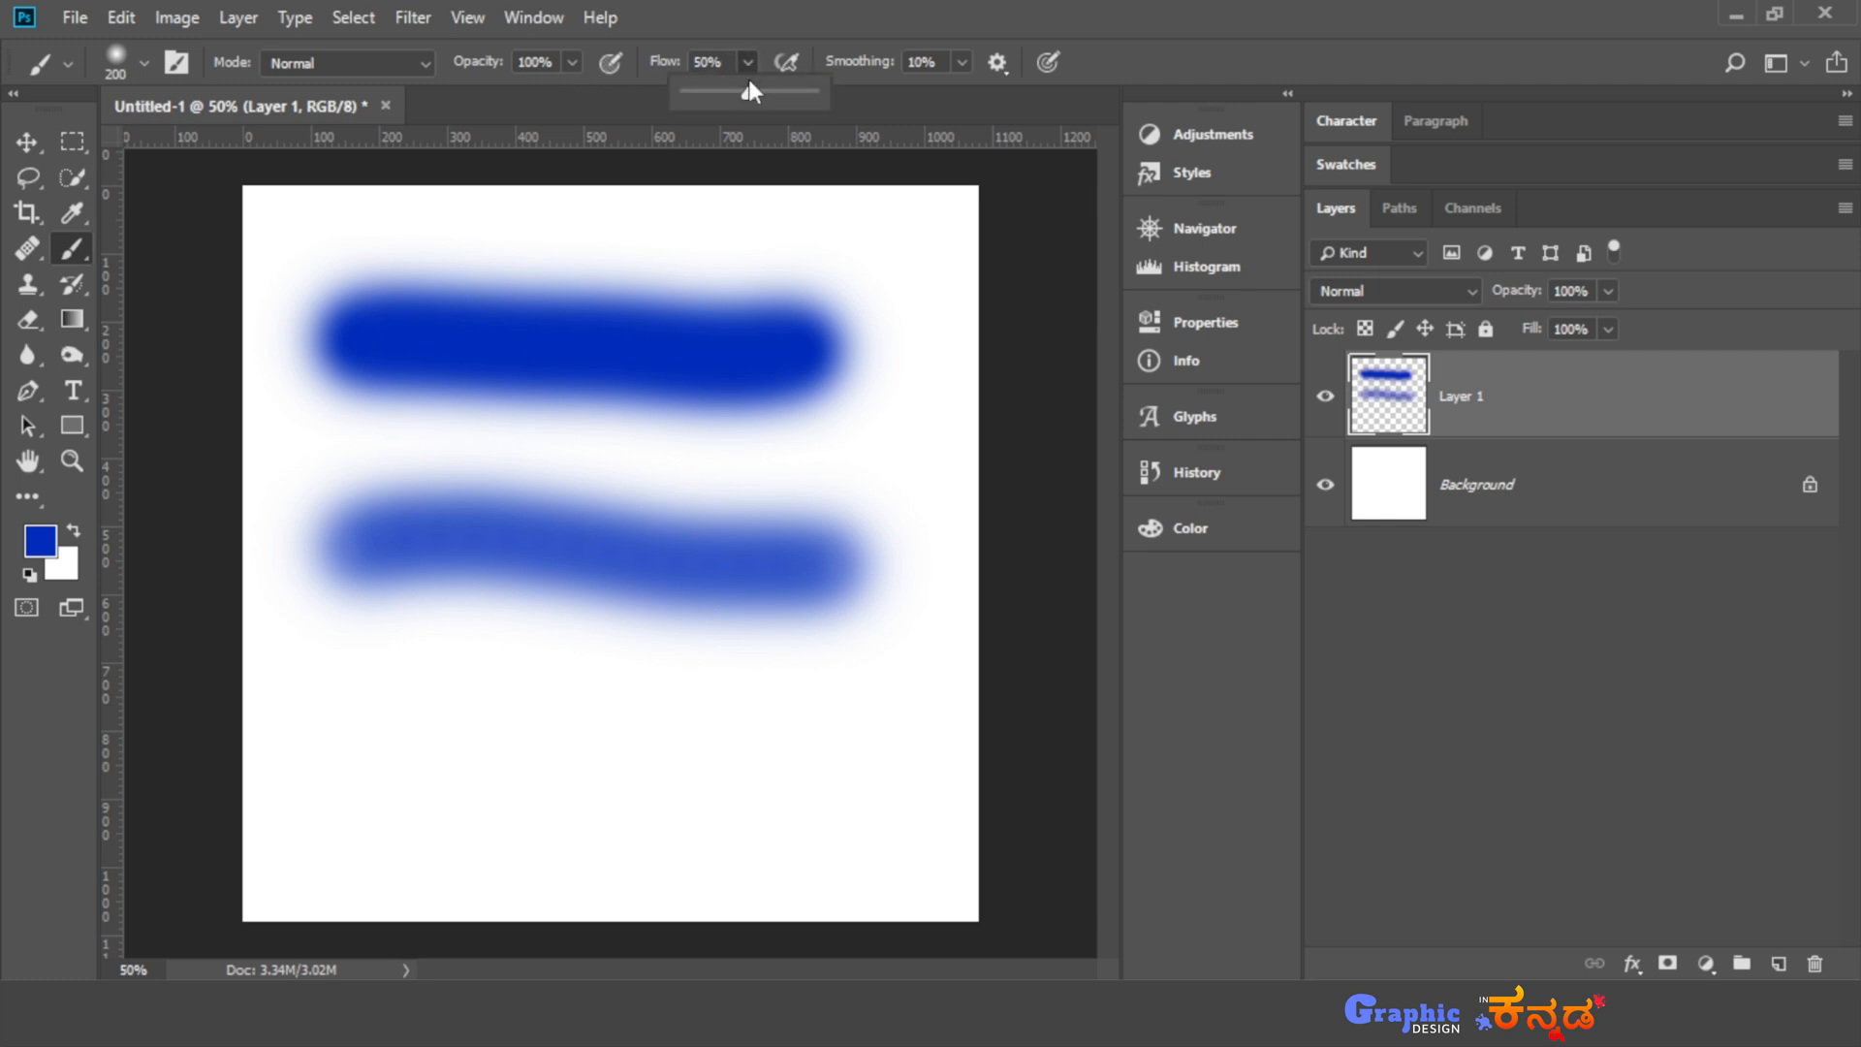
pyautogui.click(578, 62)
pyautogui.click(512, 91)
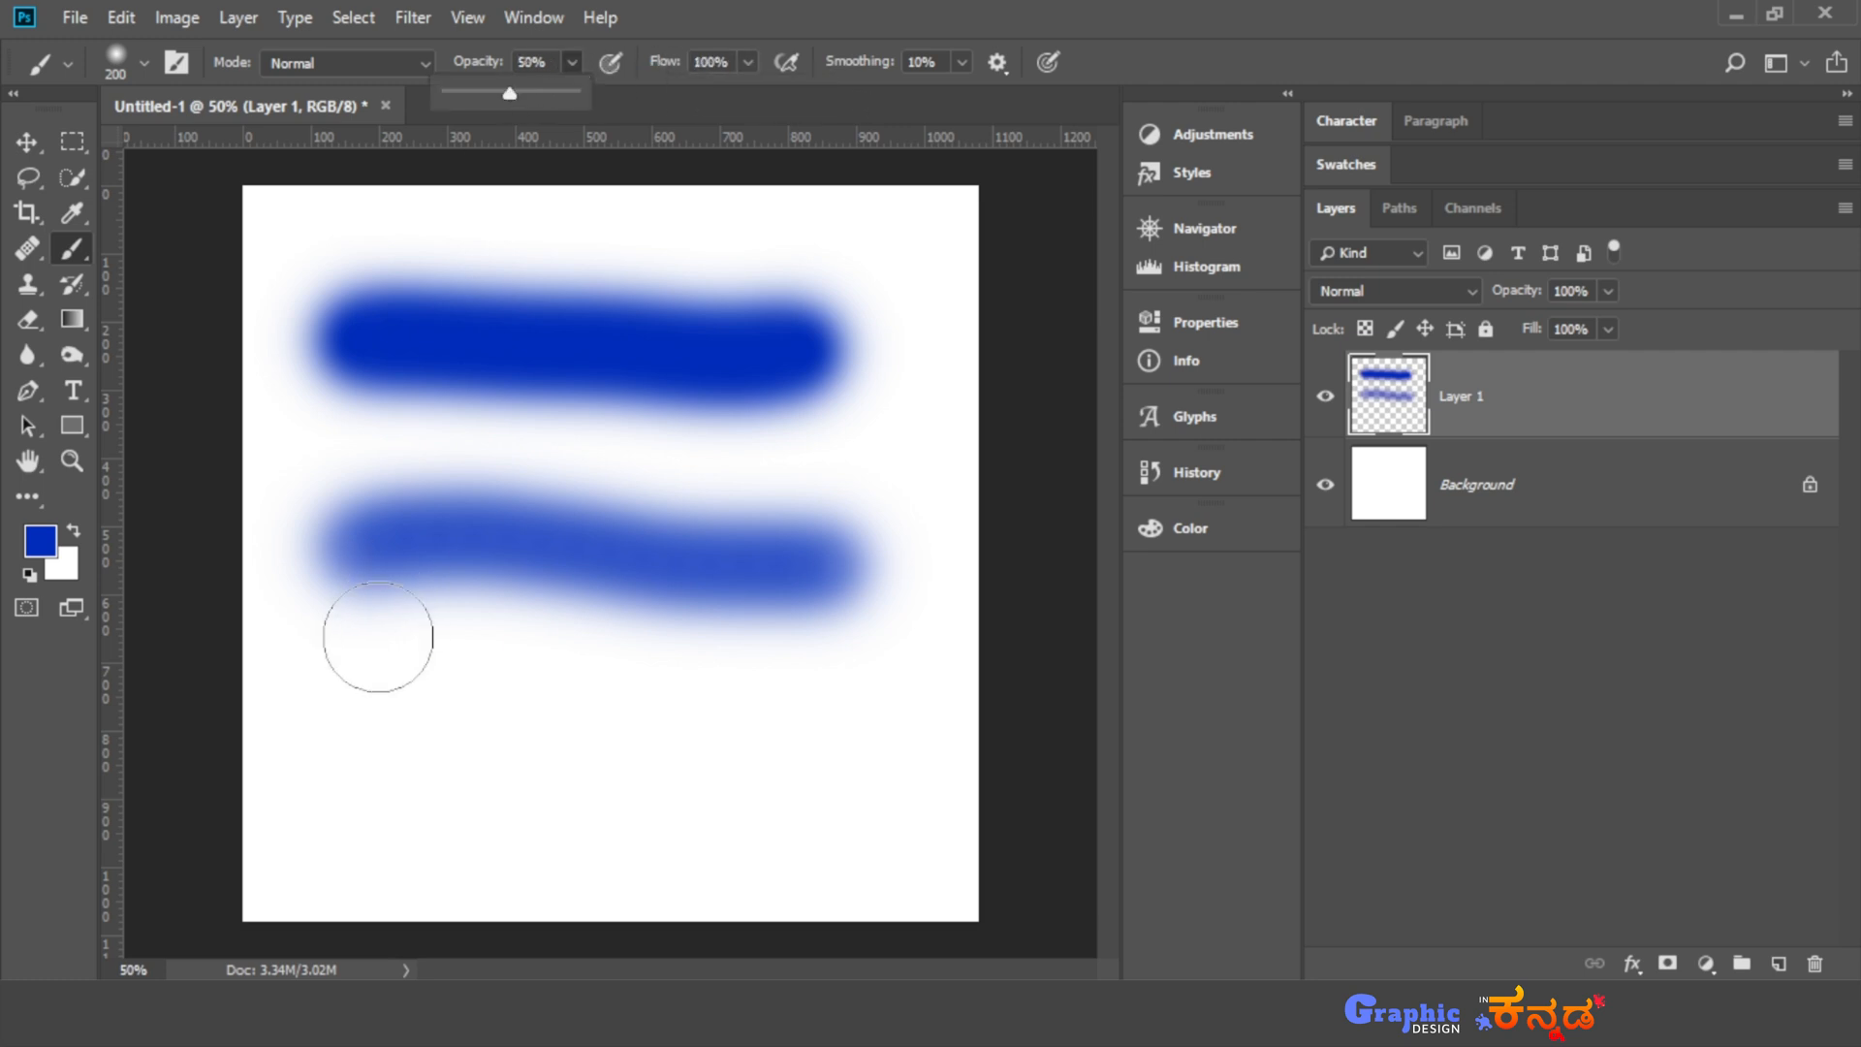
pyautogui.moveTo(367, 716); pyautogui.dragTo(840, 714)
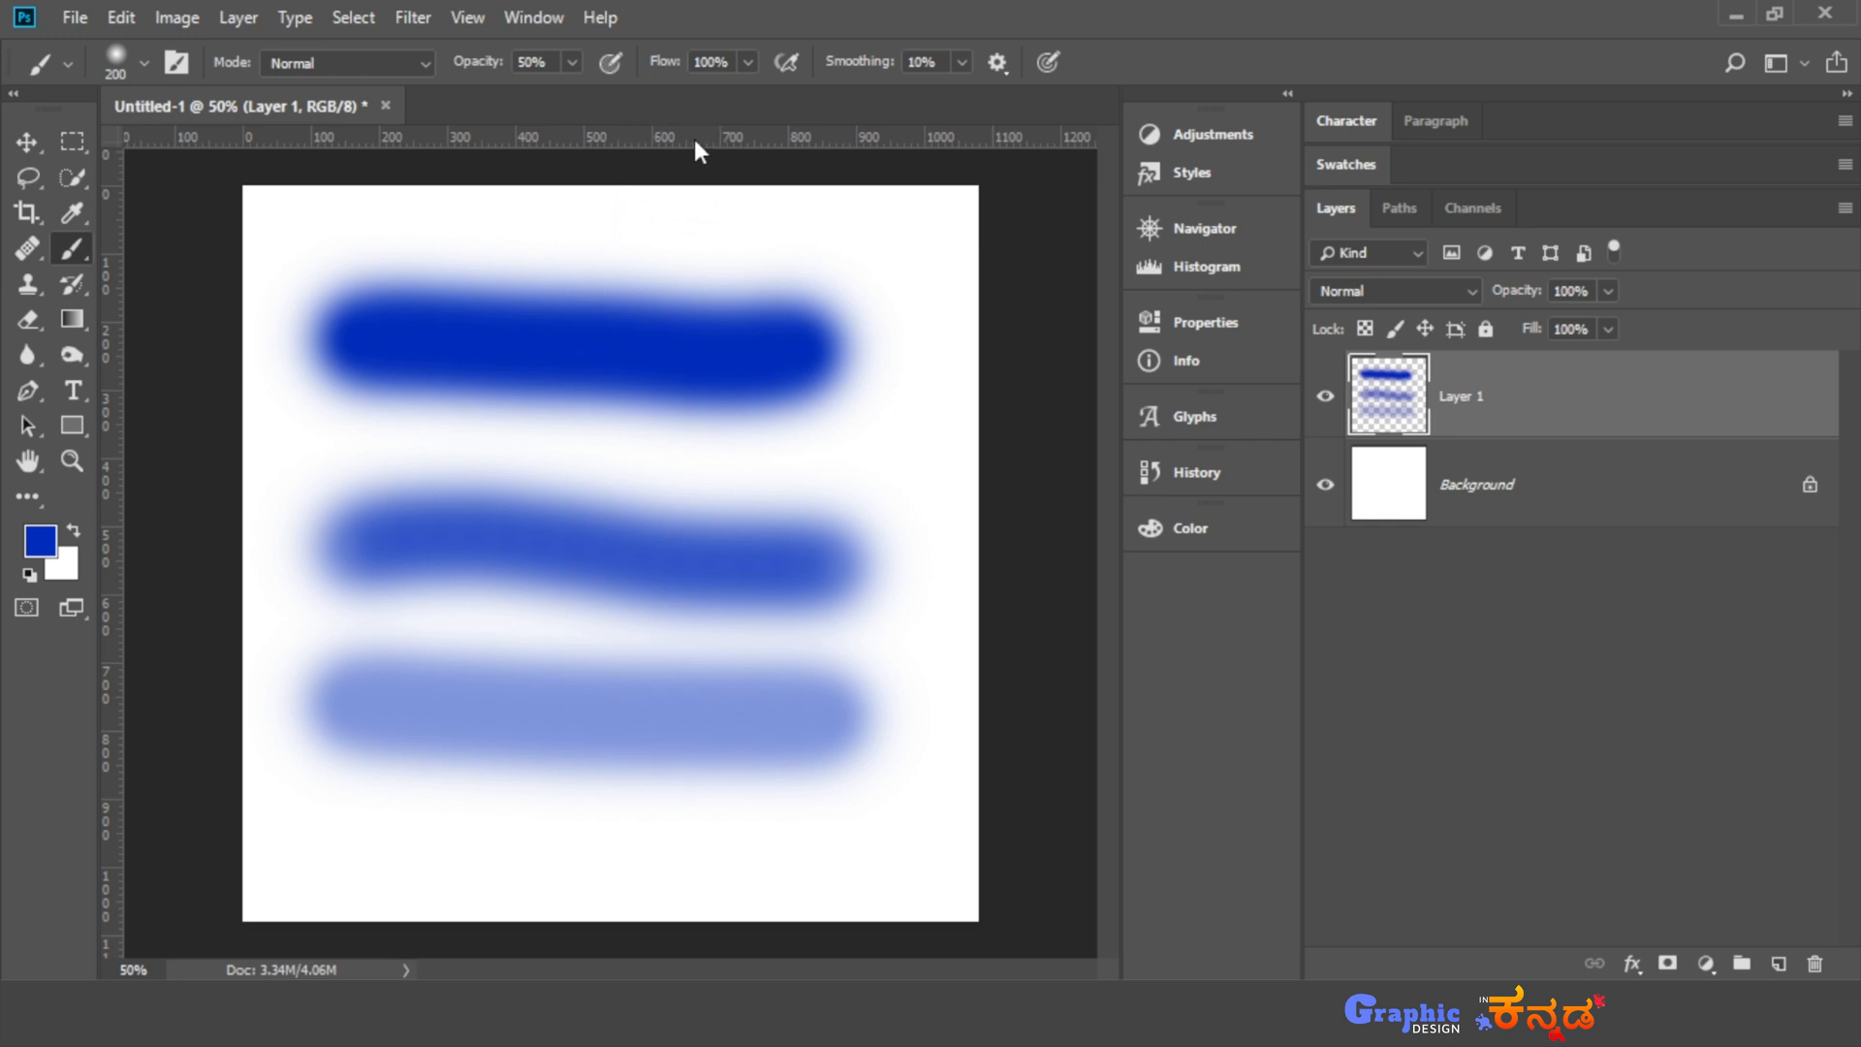
# - Set the brush flow to 5% and paint a short vertical stroke near the canvas's upper-right edge
pyautogui.click(749, 61)
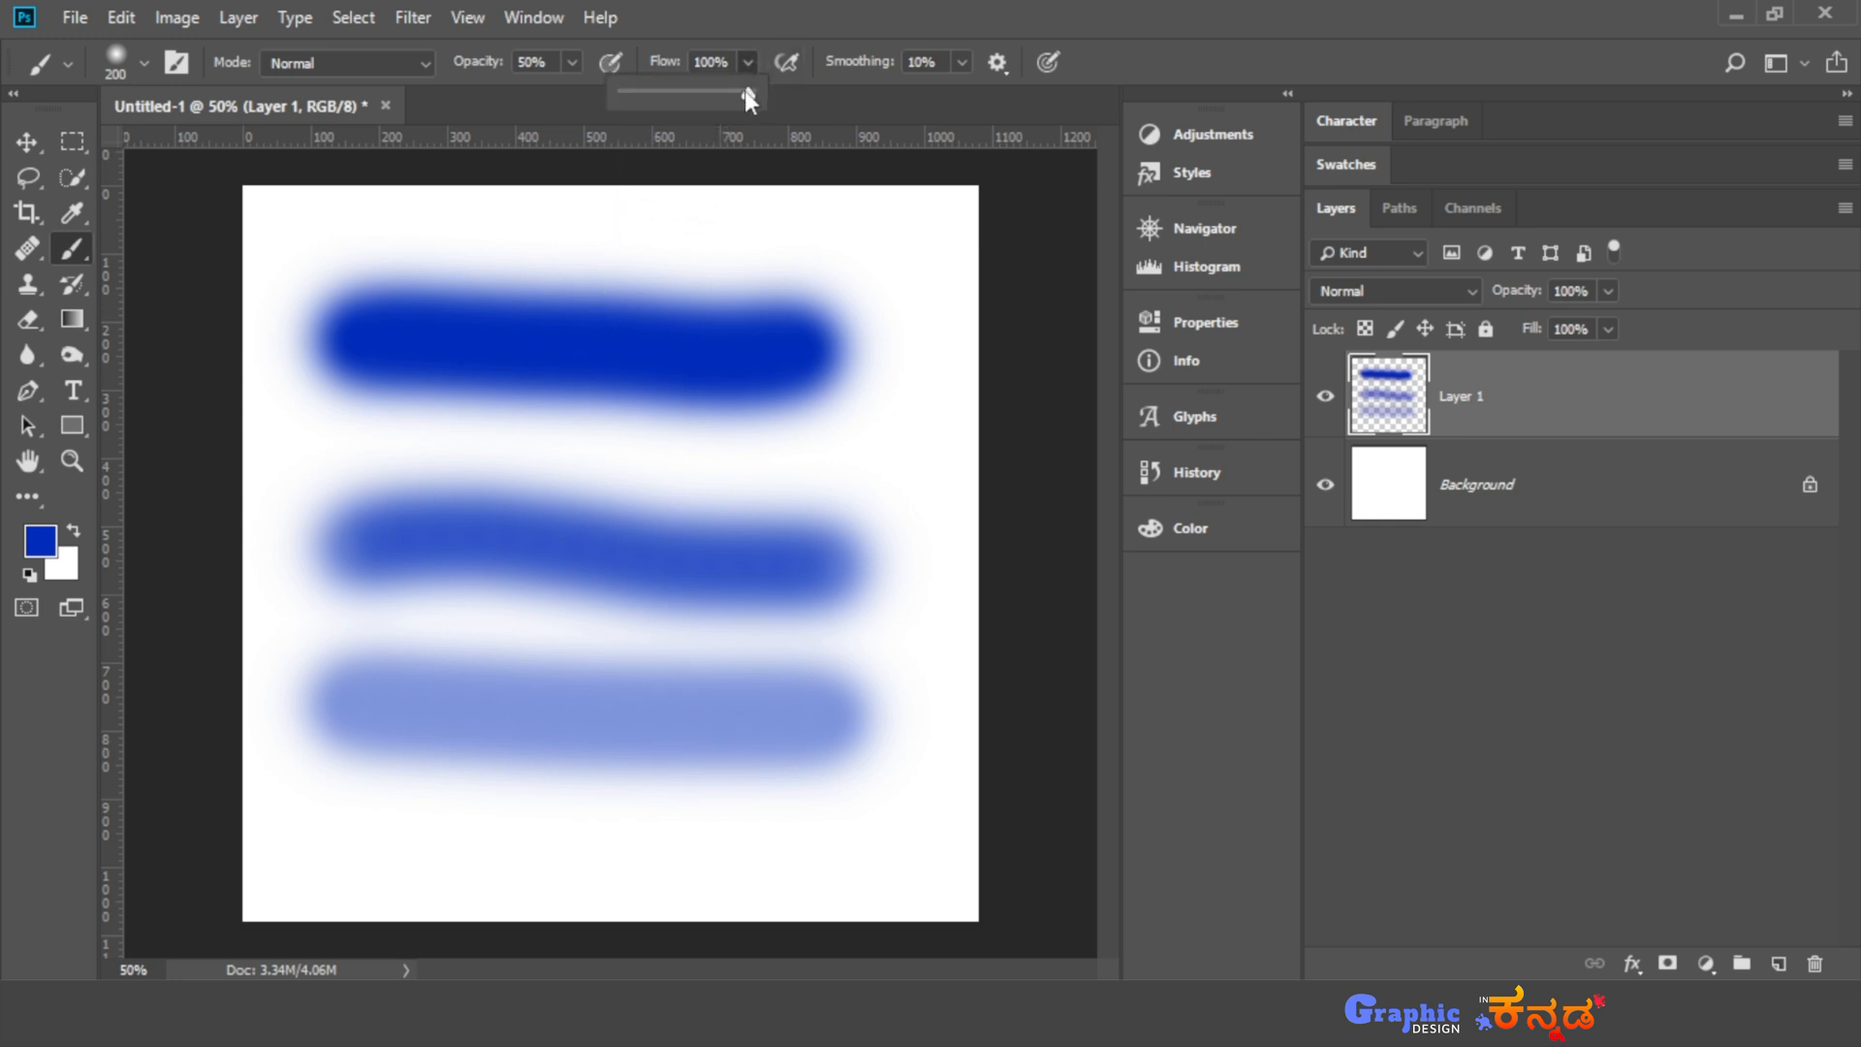
pyautogui.moveTo(644, 95); pyautogui.dragTo(629, 95)
pyautogui.moveTo(907, 283); pyautogui.dragTo(932, 452)
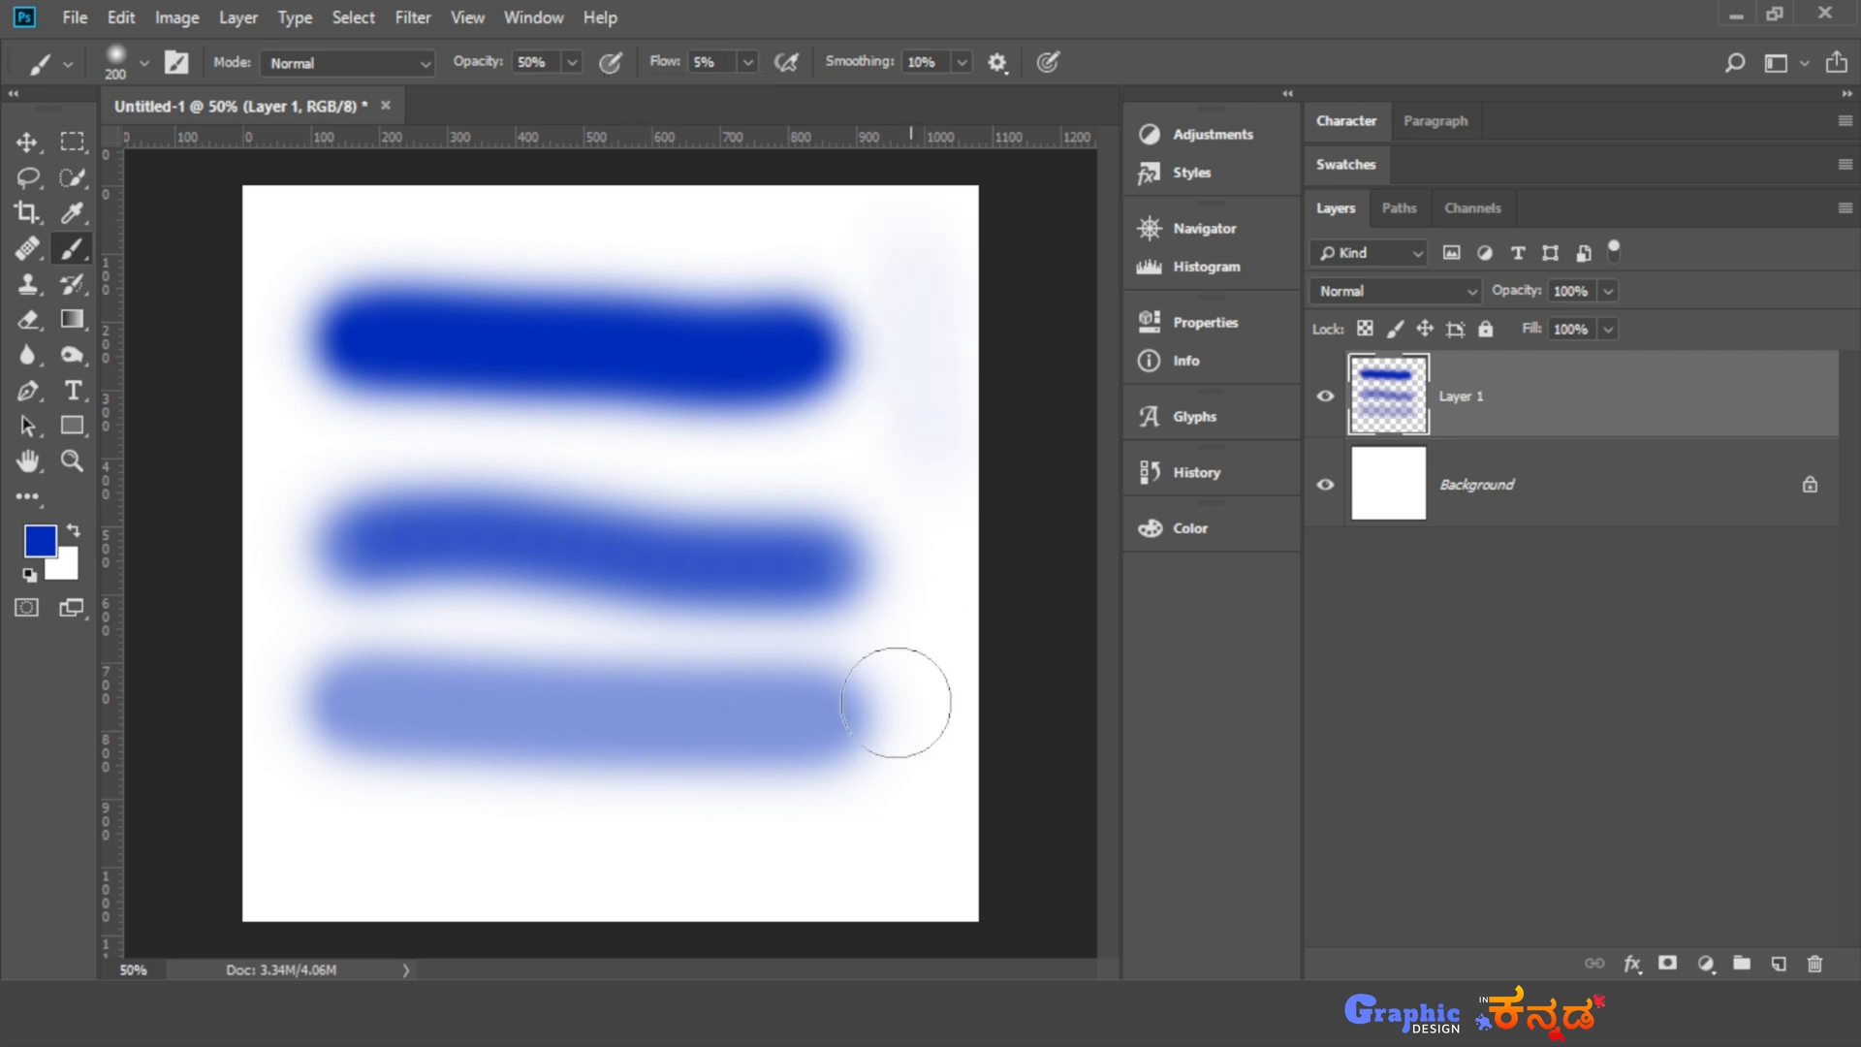
# - Set the brush flow back to 100% and paint a short vertical stroke along the canvas's upper-left edge
pyautogui.click(748, 62)
pyautogui.moveTo(753, 94); pyautogui.dragTo(858, 95)
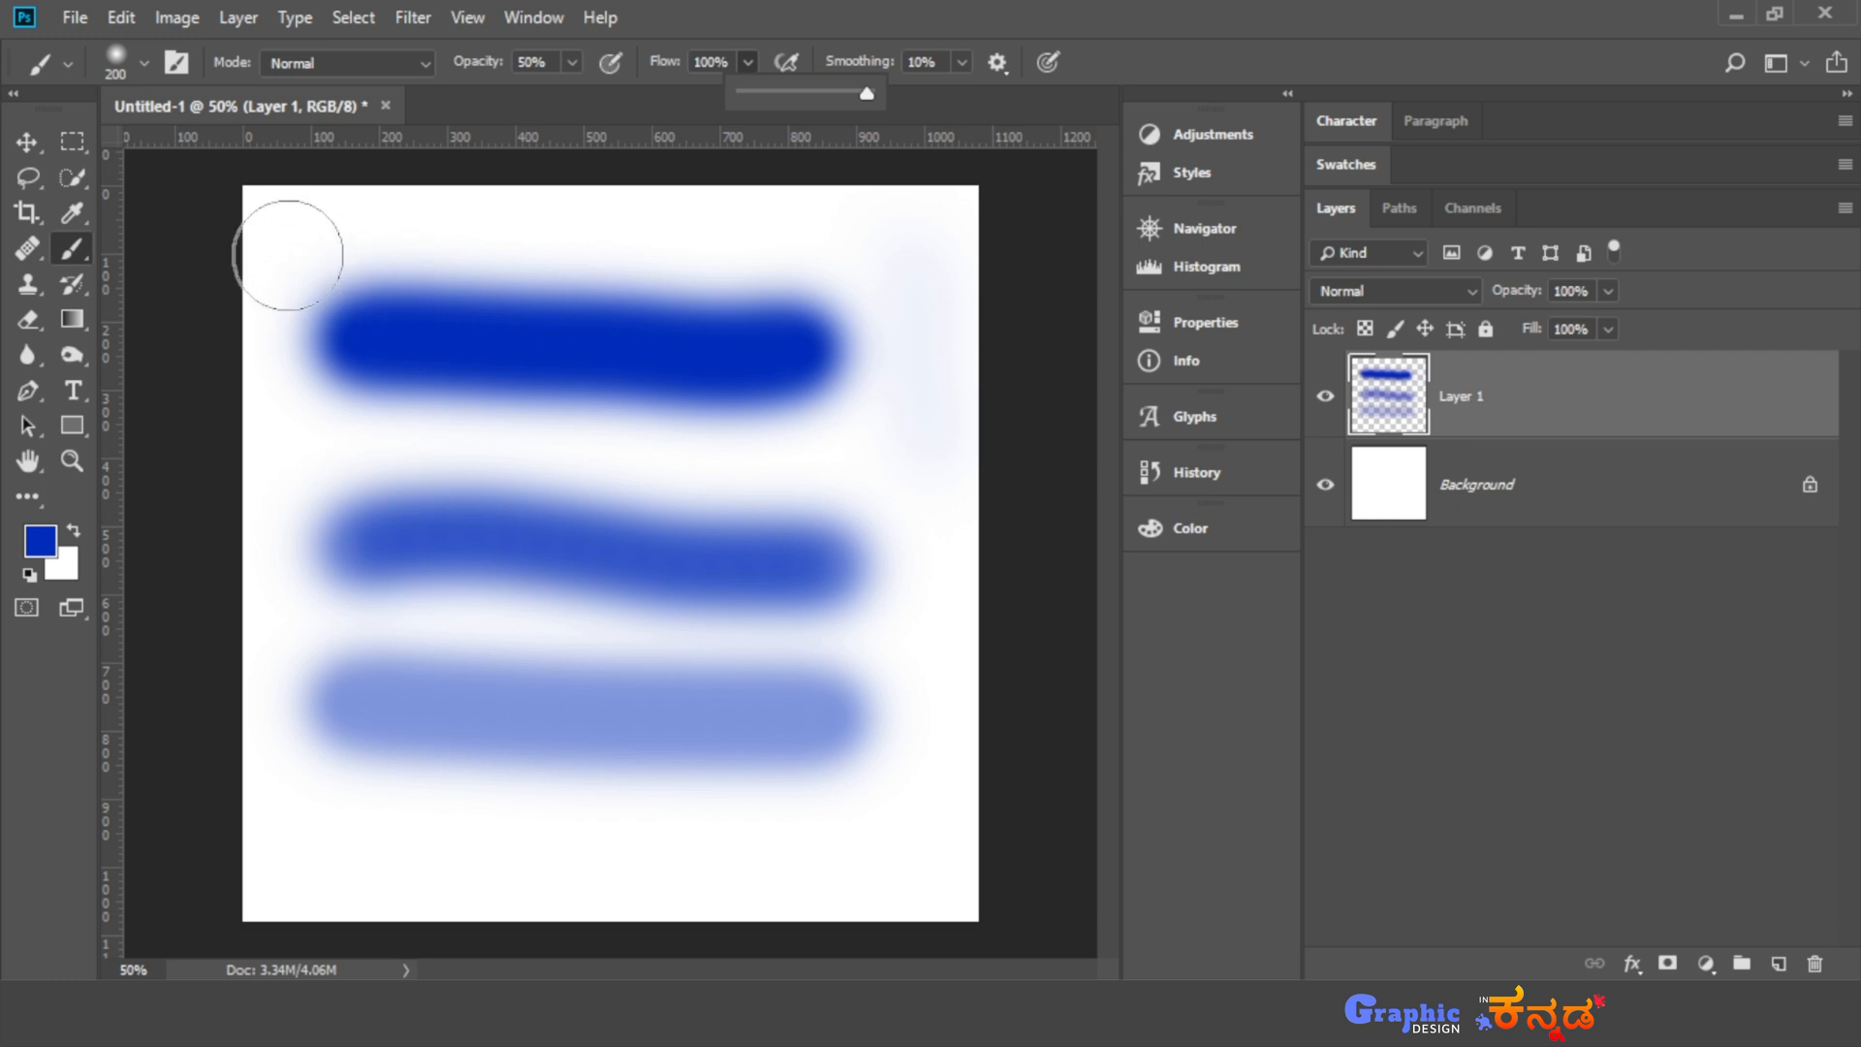
pyautogui.moveTo(283, 258); pyautogui.dragTo(274, 406)
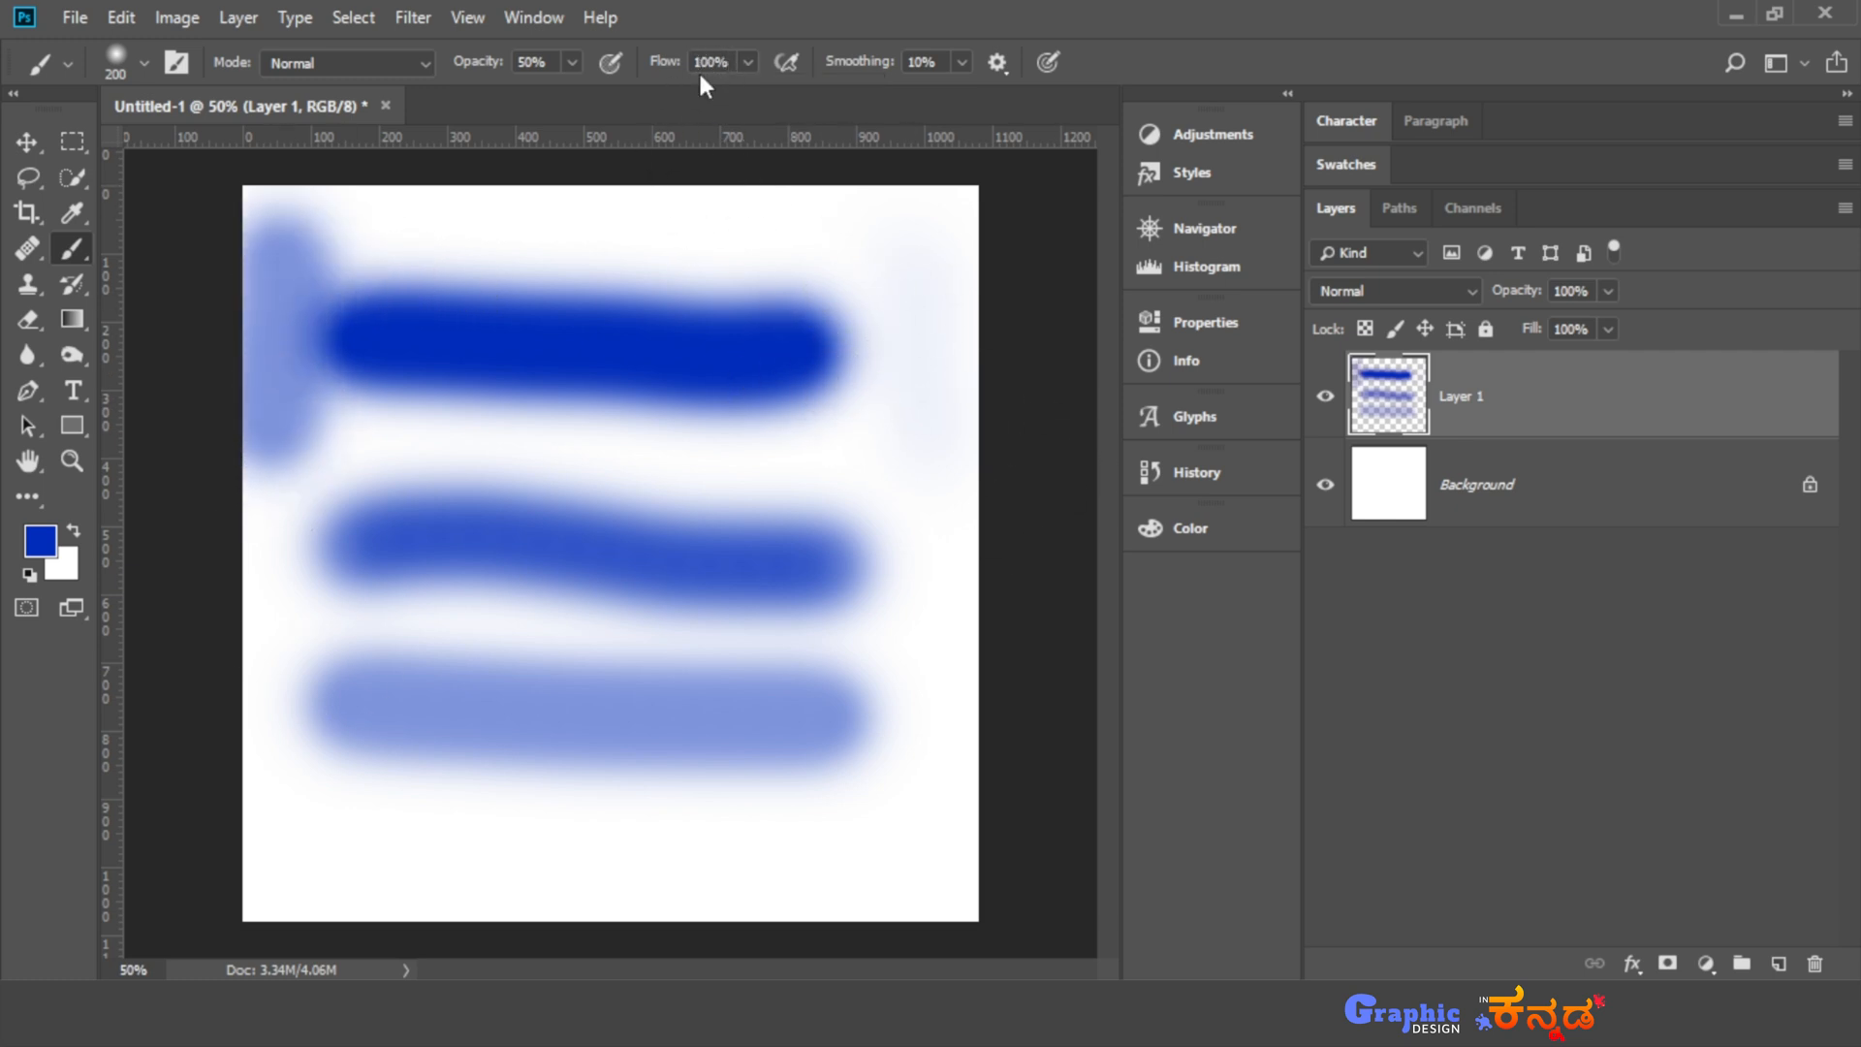
# - Replace the stroke layer with a new empty layer and paint a straight horizontal stroke across its upper part at 100% brush opacity
pyautogui.click(1779, 963)
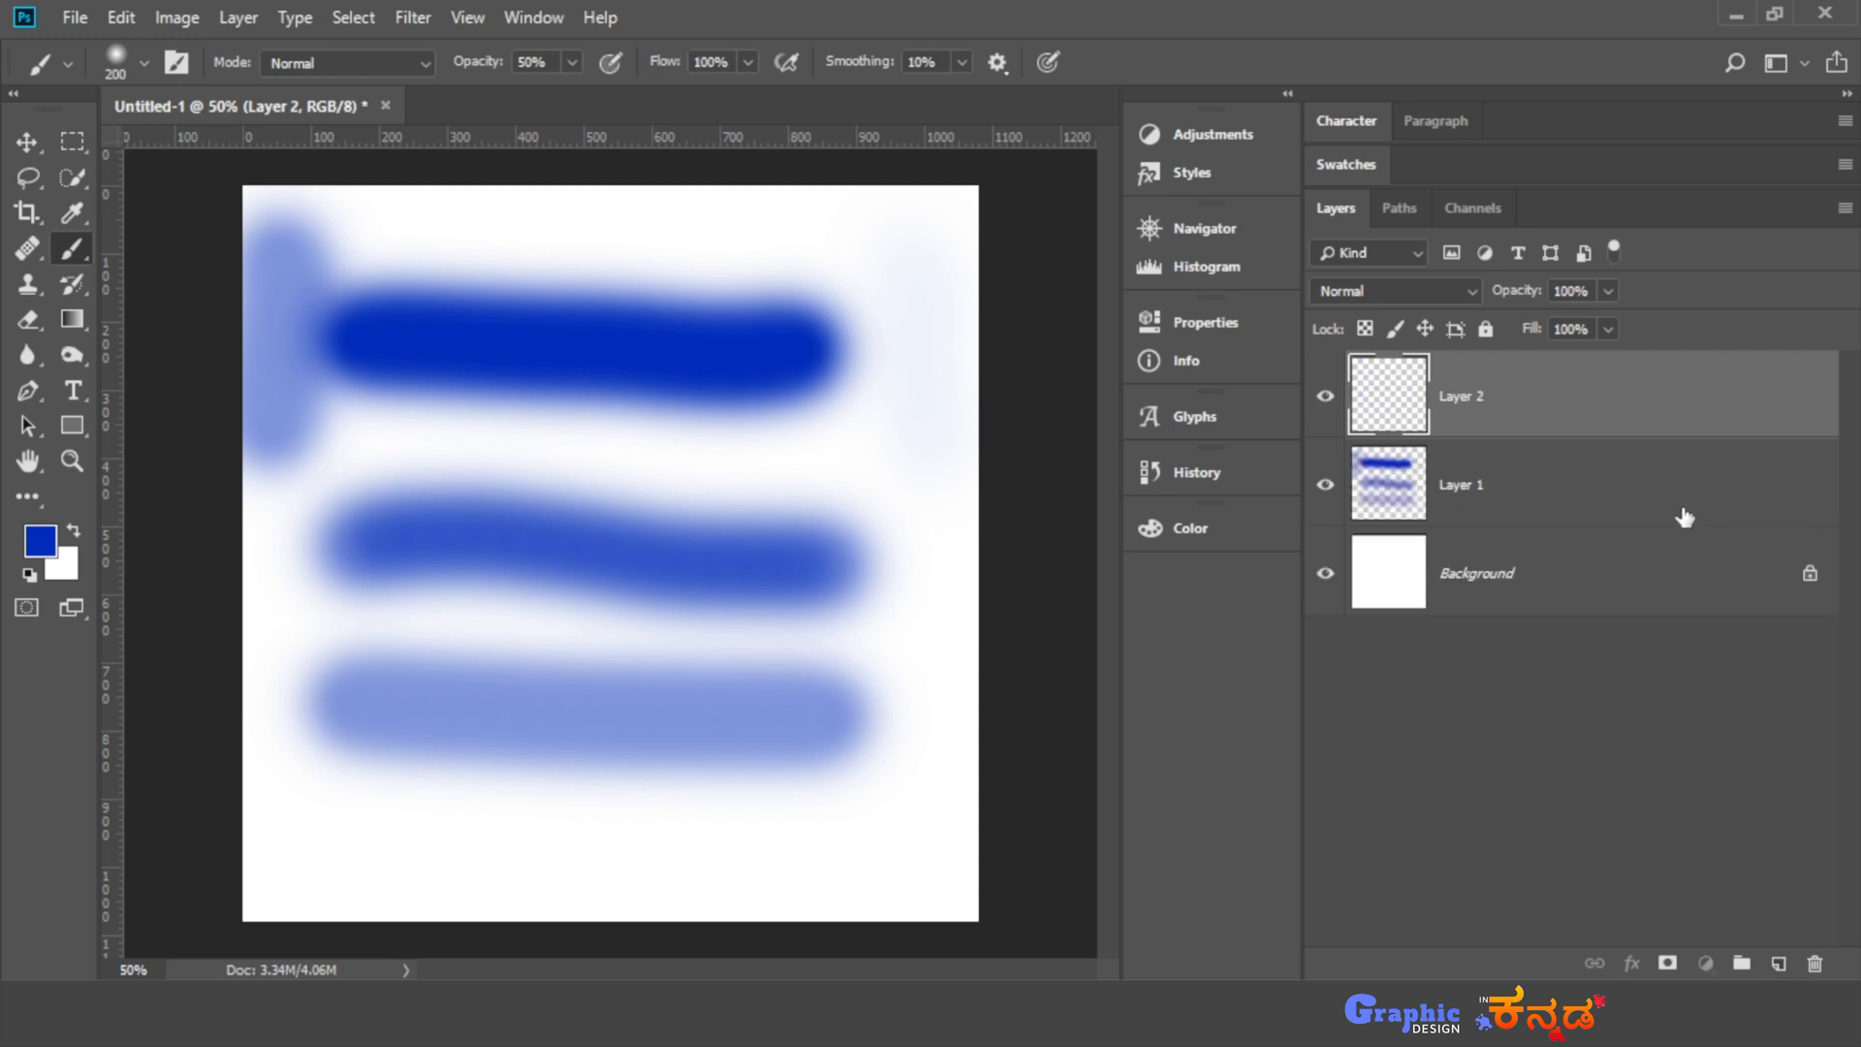
pyautogui.click(1683, 485)
pyautogui.click(1815, 963)
pyautogui.click(781, 395)
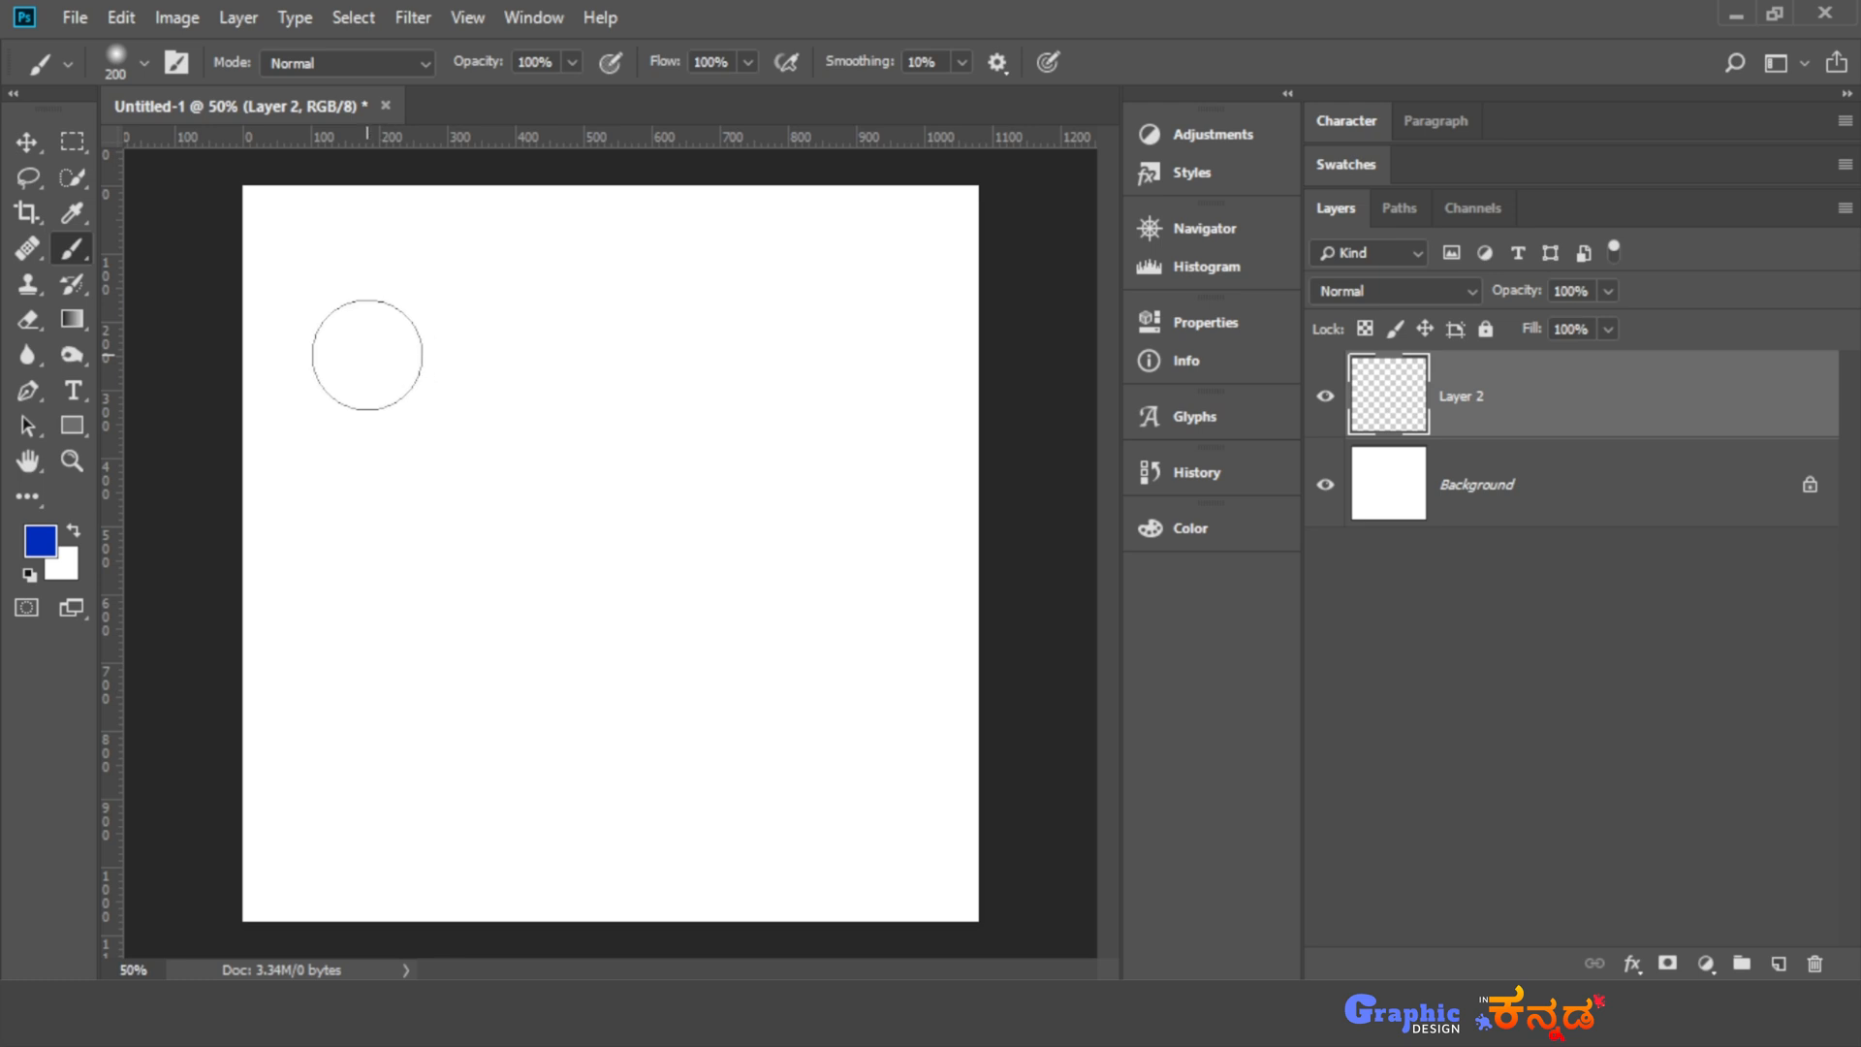
pyautogui.moveTo(371, 358); pyautogui.dragTo(594, 355)
pyautogui.moveTo(755, 355); pyautogui.dragTo(818, 353)
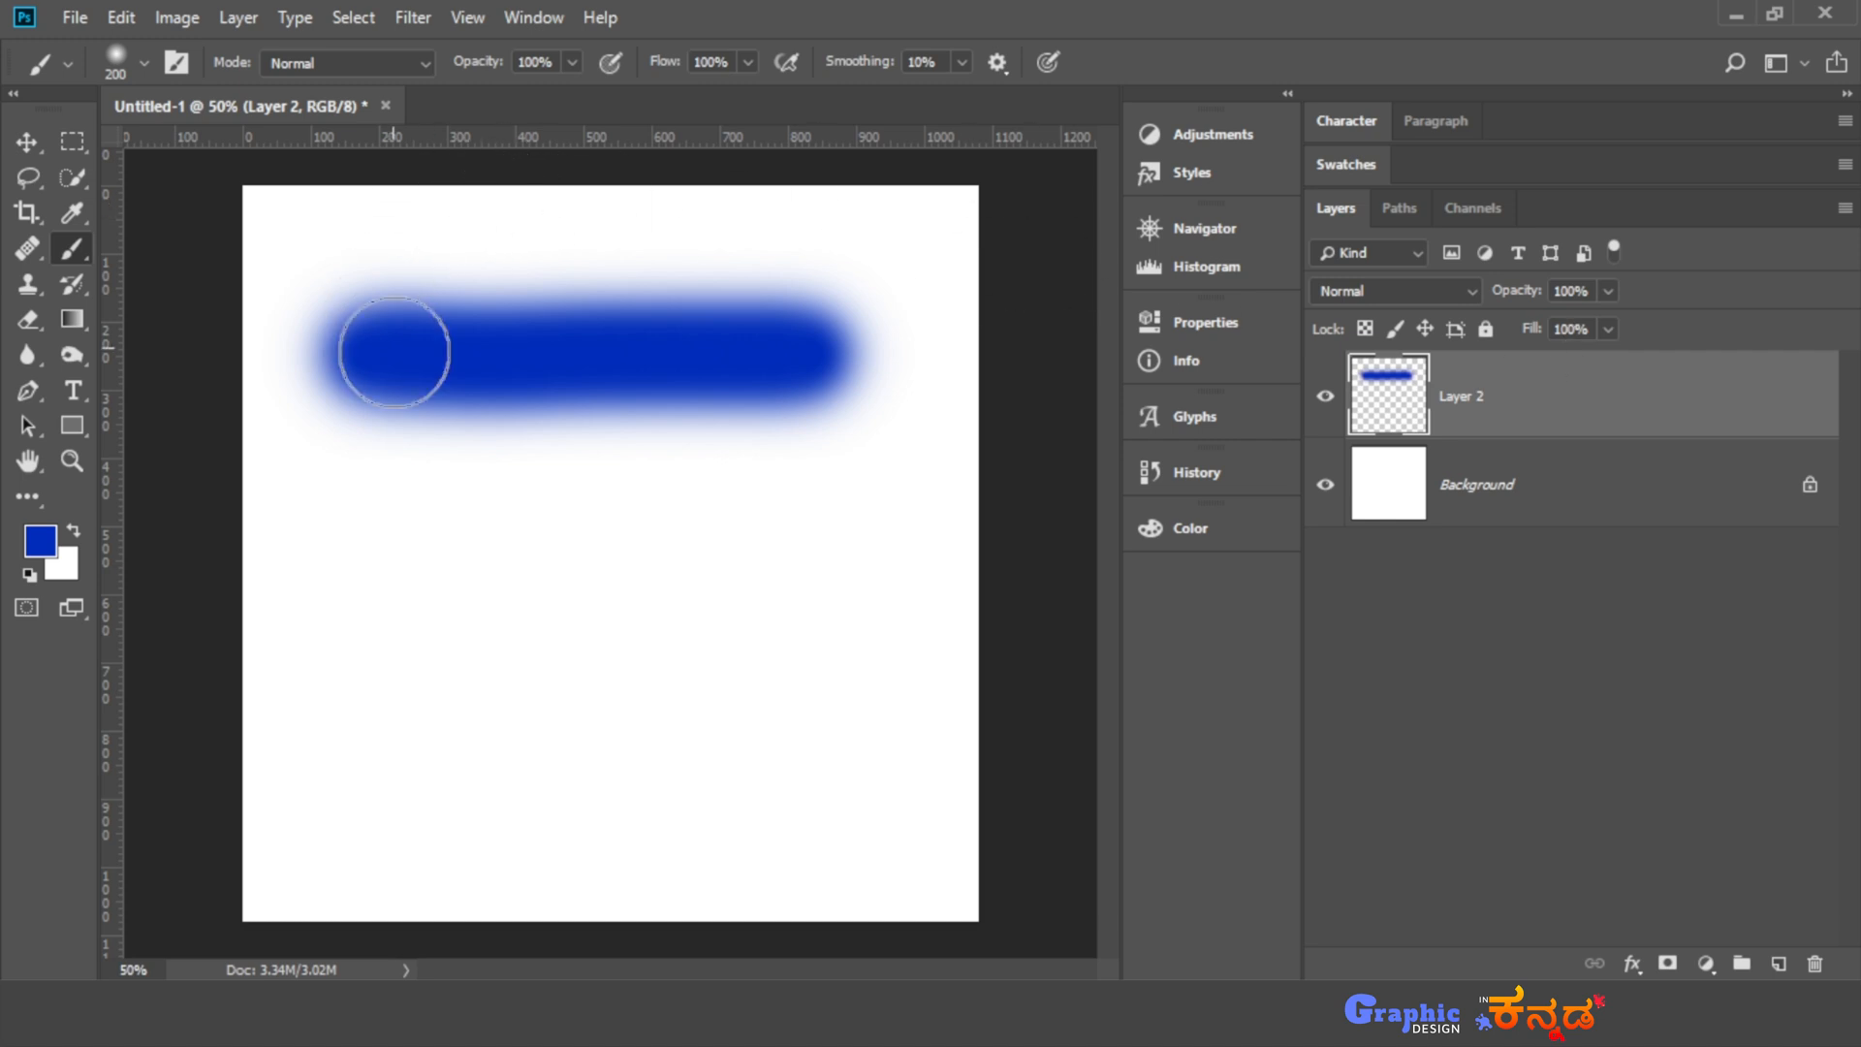
# - Duplicate the stroke layer and move the copy straight down into the lower half of the canvas
pyautogui.press('v')
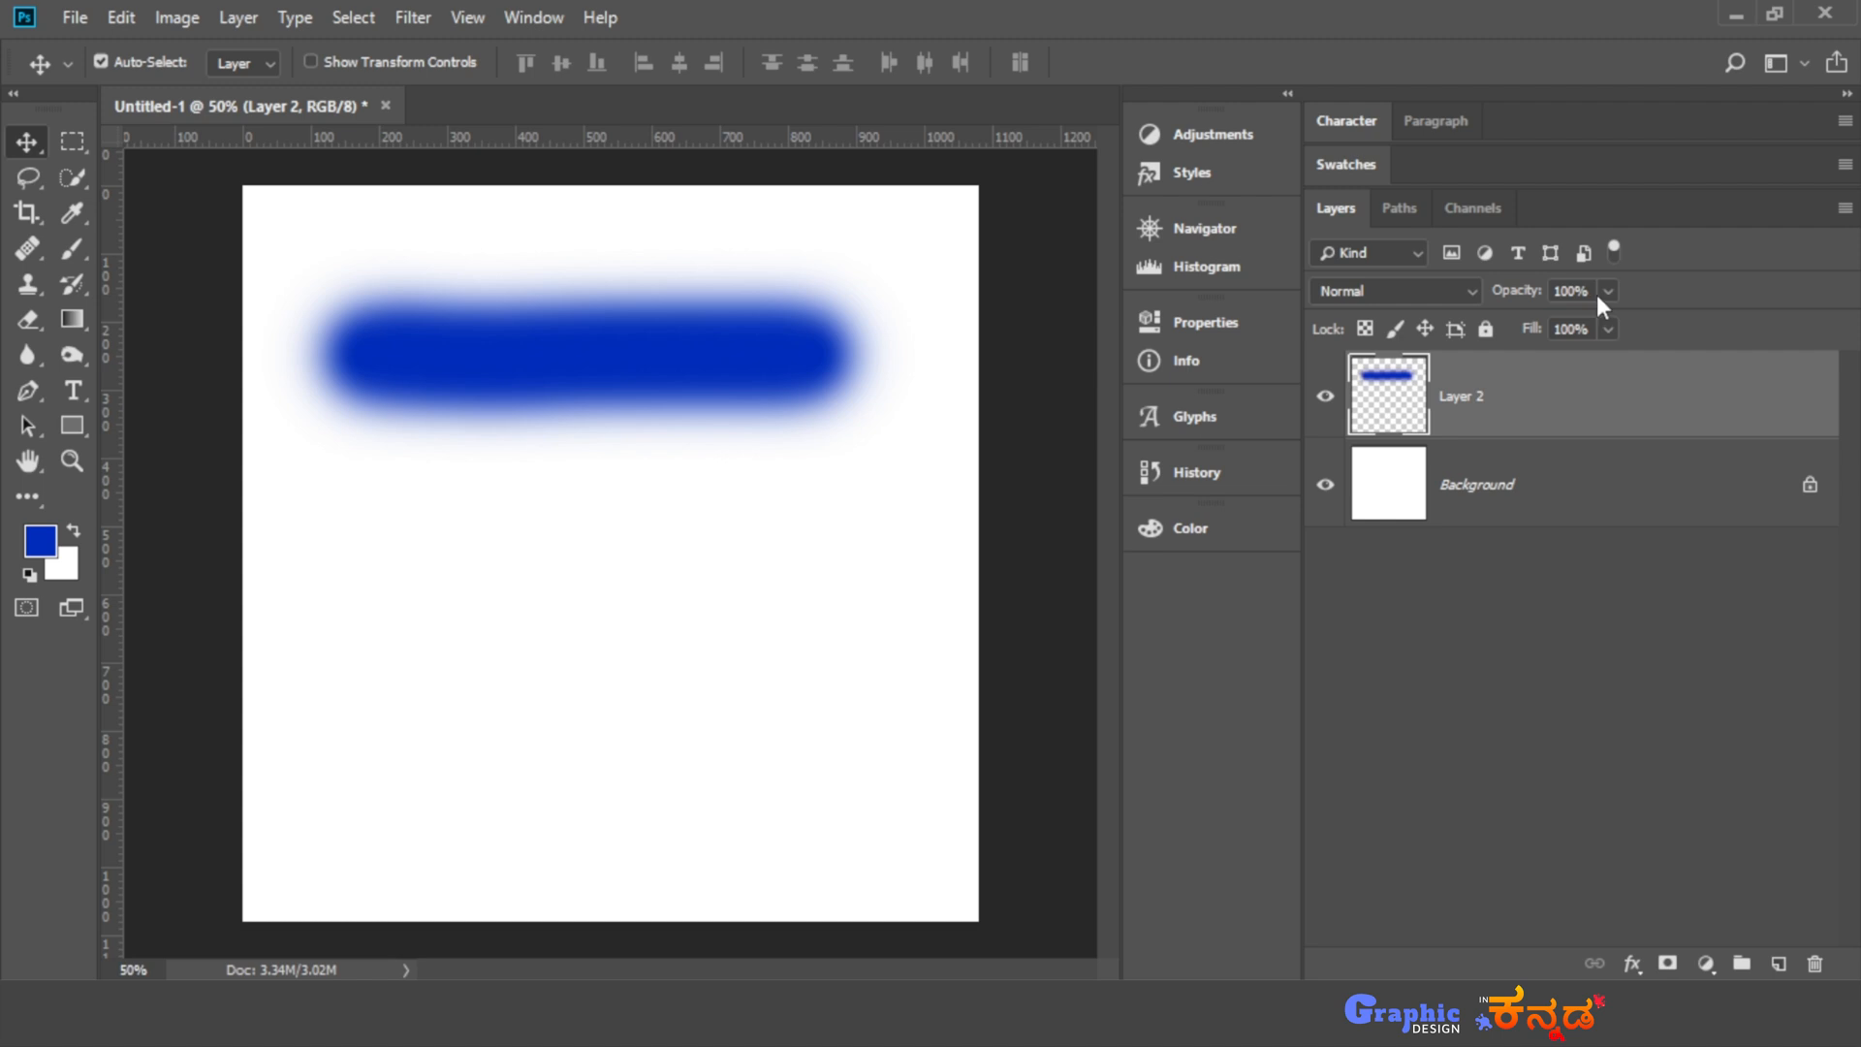
pyautogui.hotkey('ctrl', 'j')
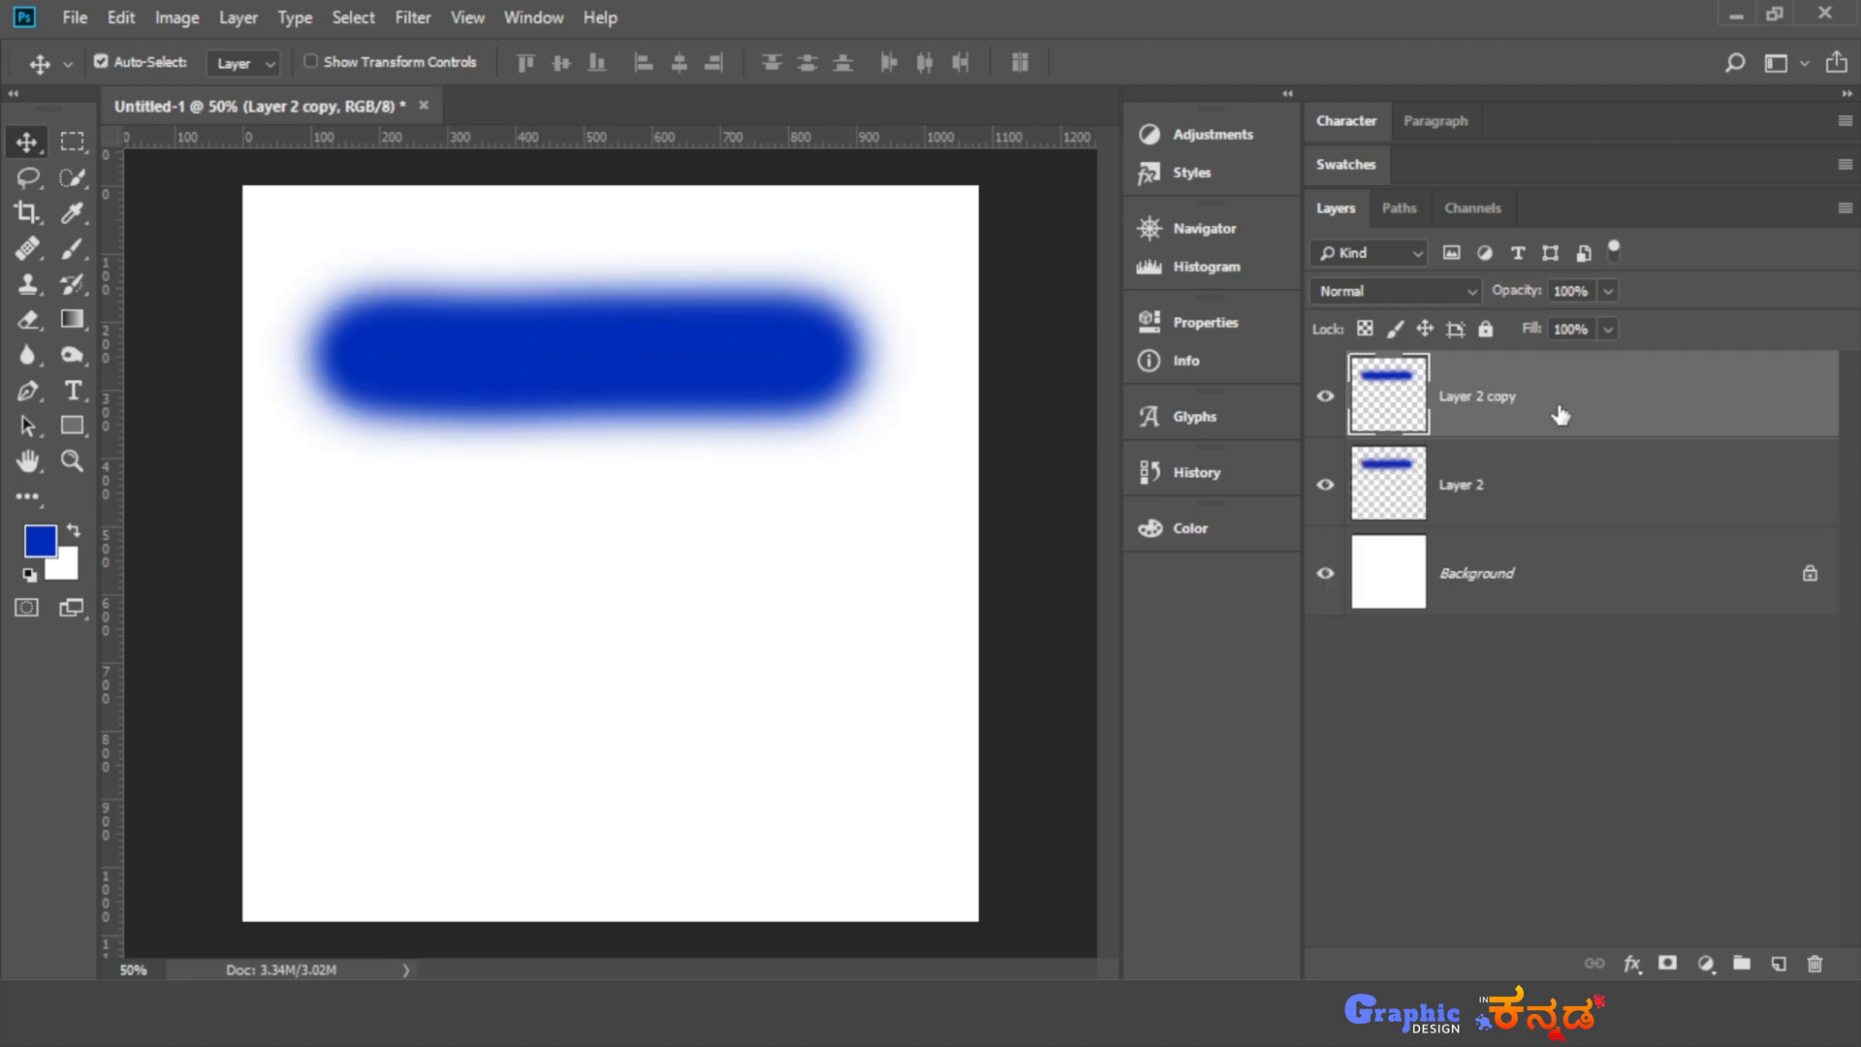
pyautogui.moveTo(587, 374); pyautogui.dragTo(576, 671)
# - Set the opacity of Layer 2, which holds the upper stroke, to 48%
pyautogui.click(1540, 487)
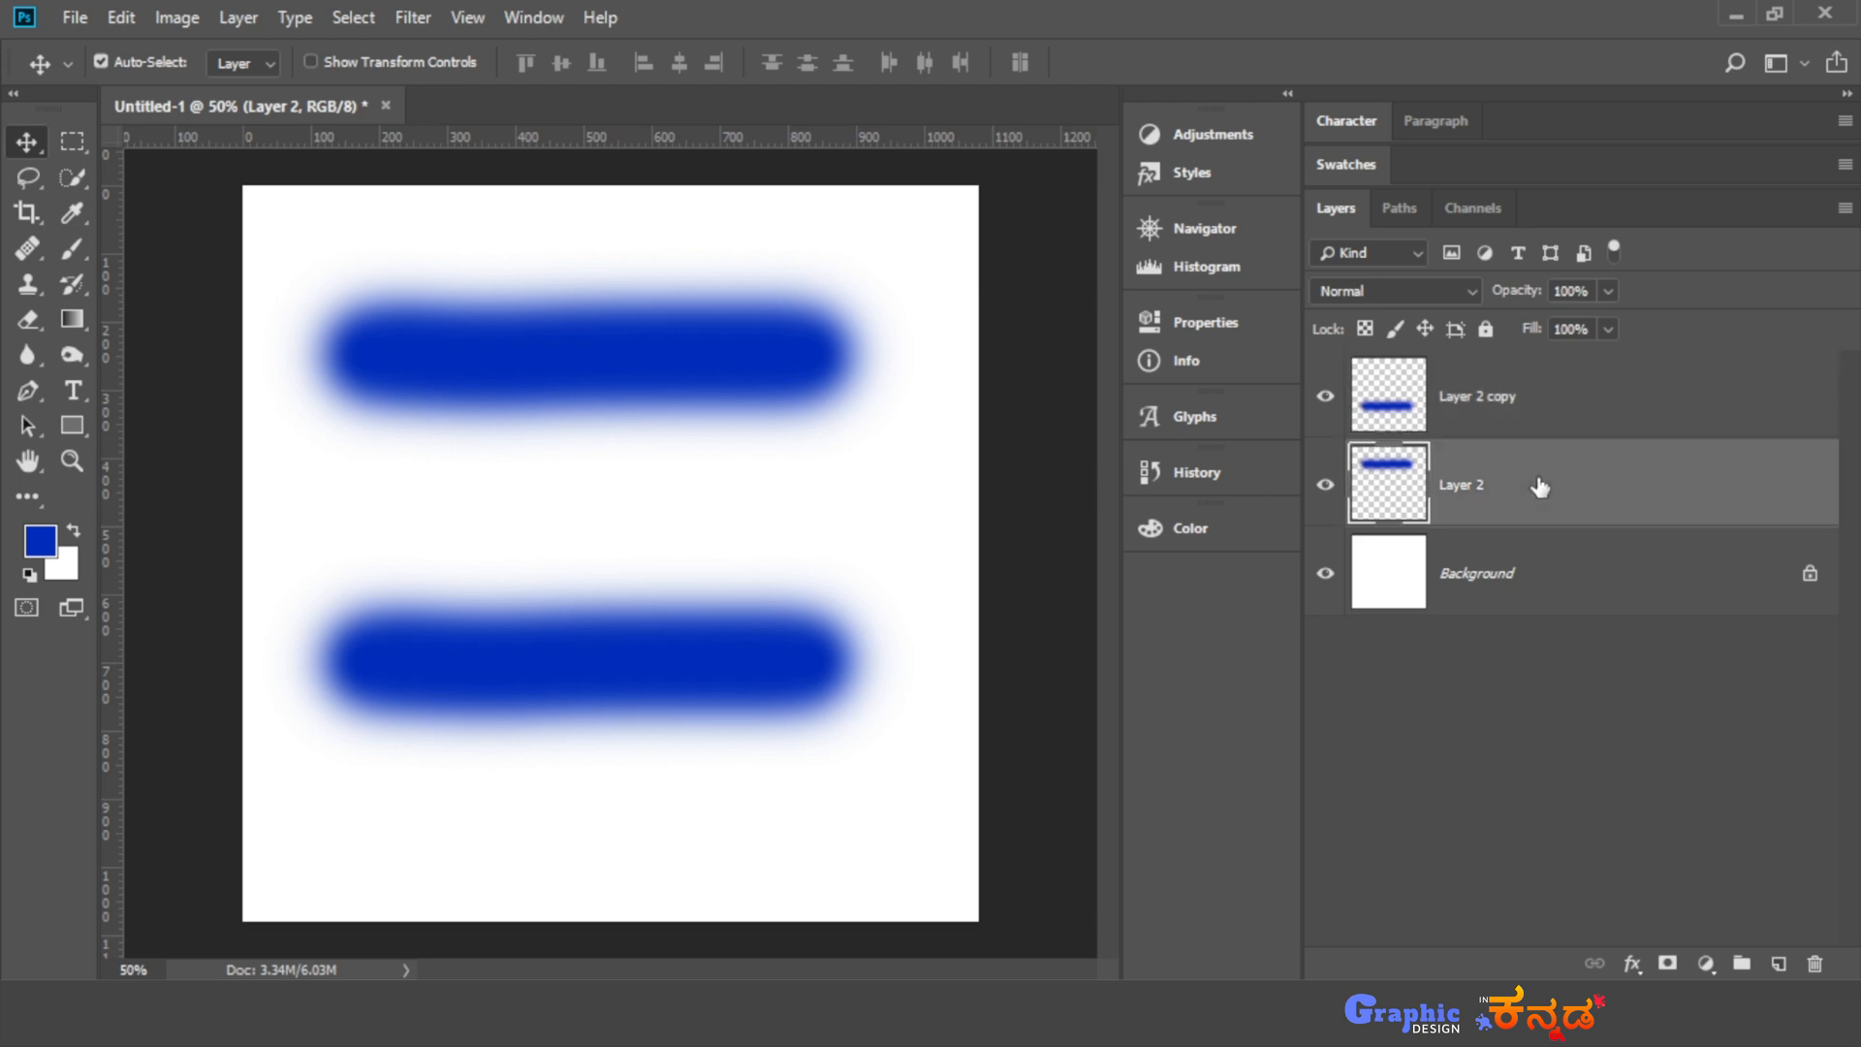
pyautogui.click(1608, 290)
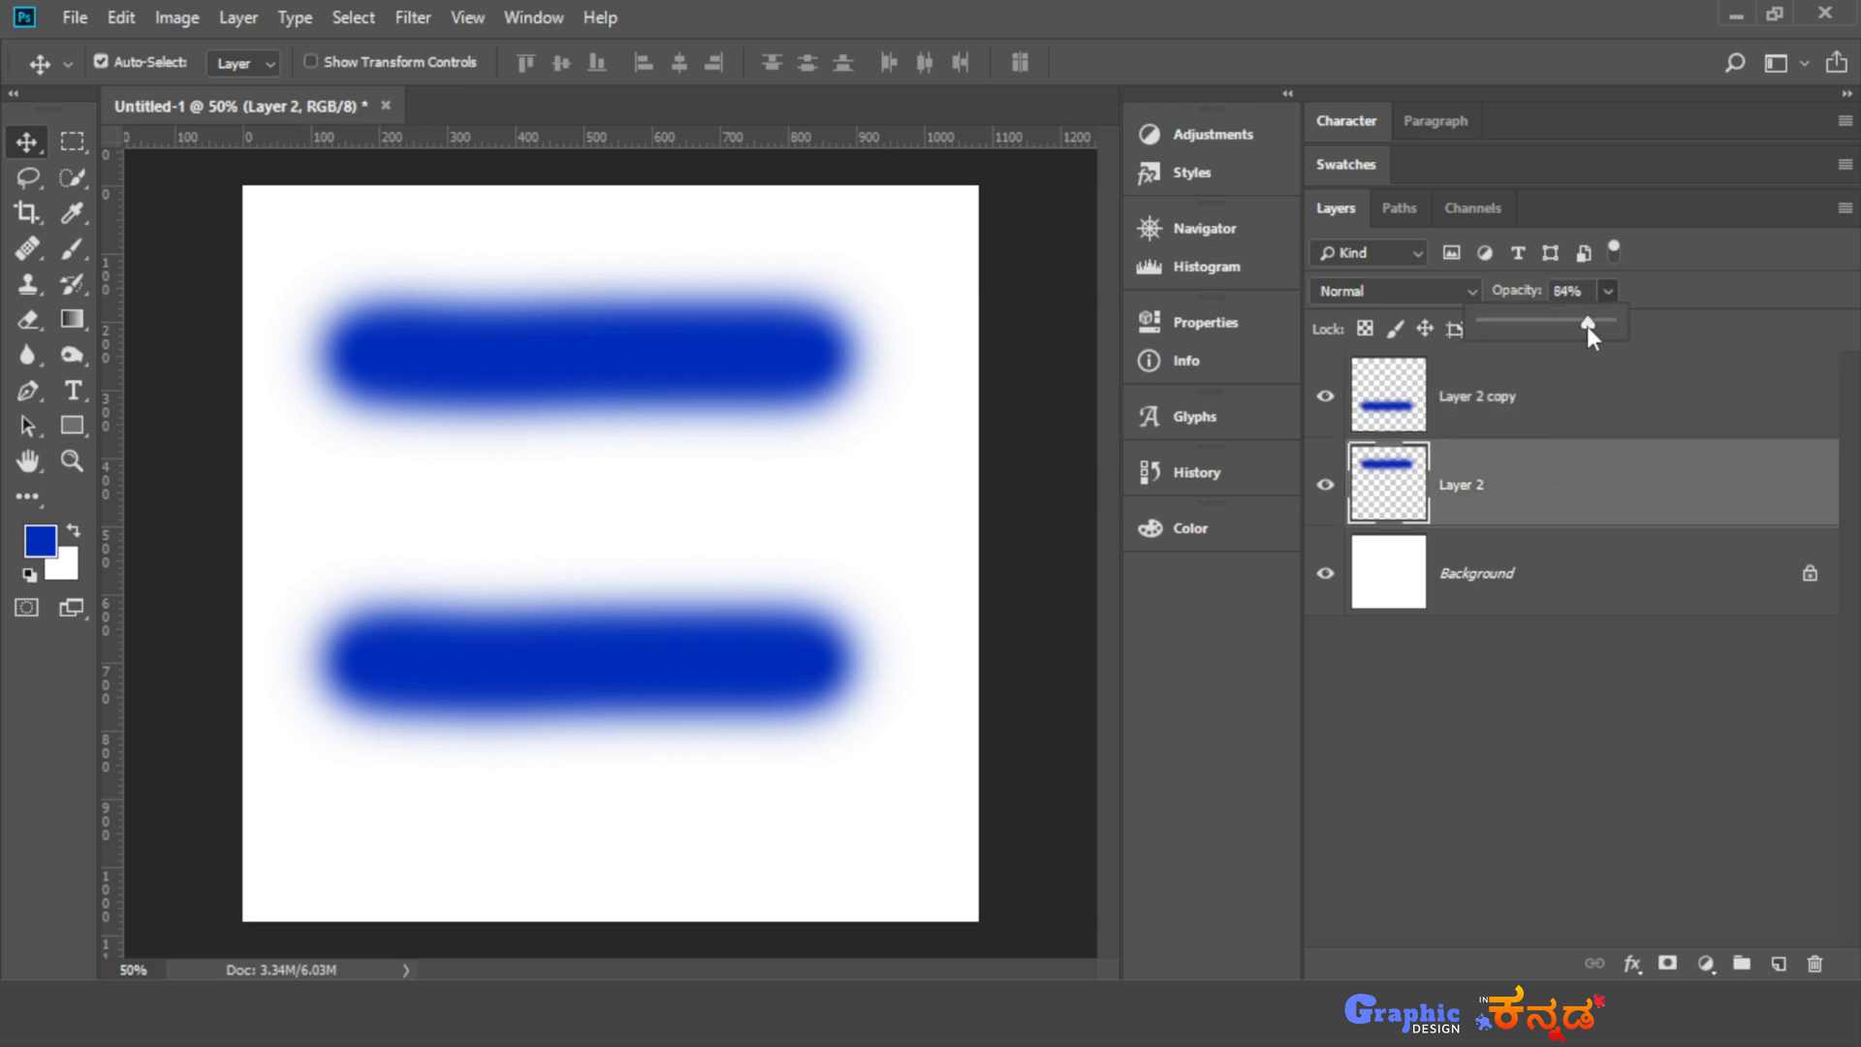
pyautogui.moveTo(1567, 329); pyautogui.dragTo(1545, 335)
pyautogui.click(1637, 291)
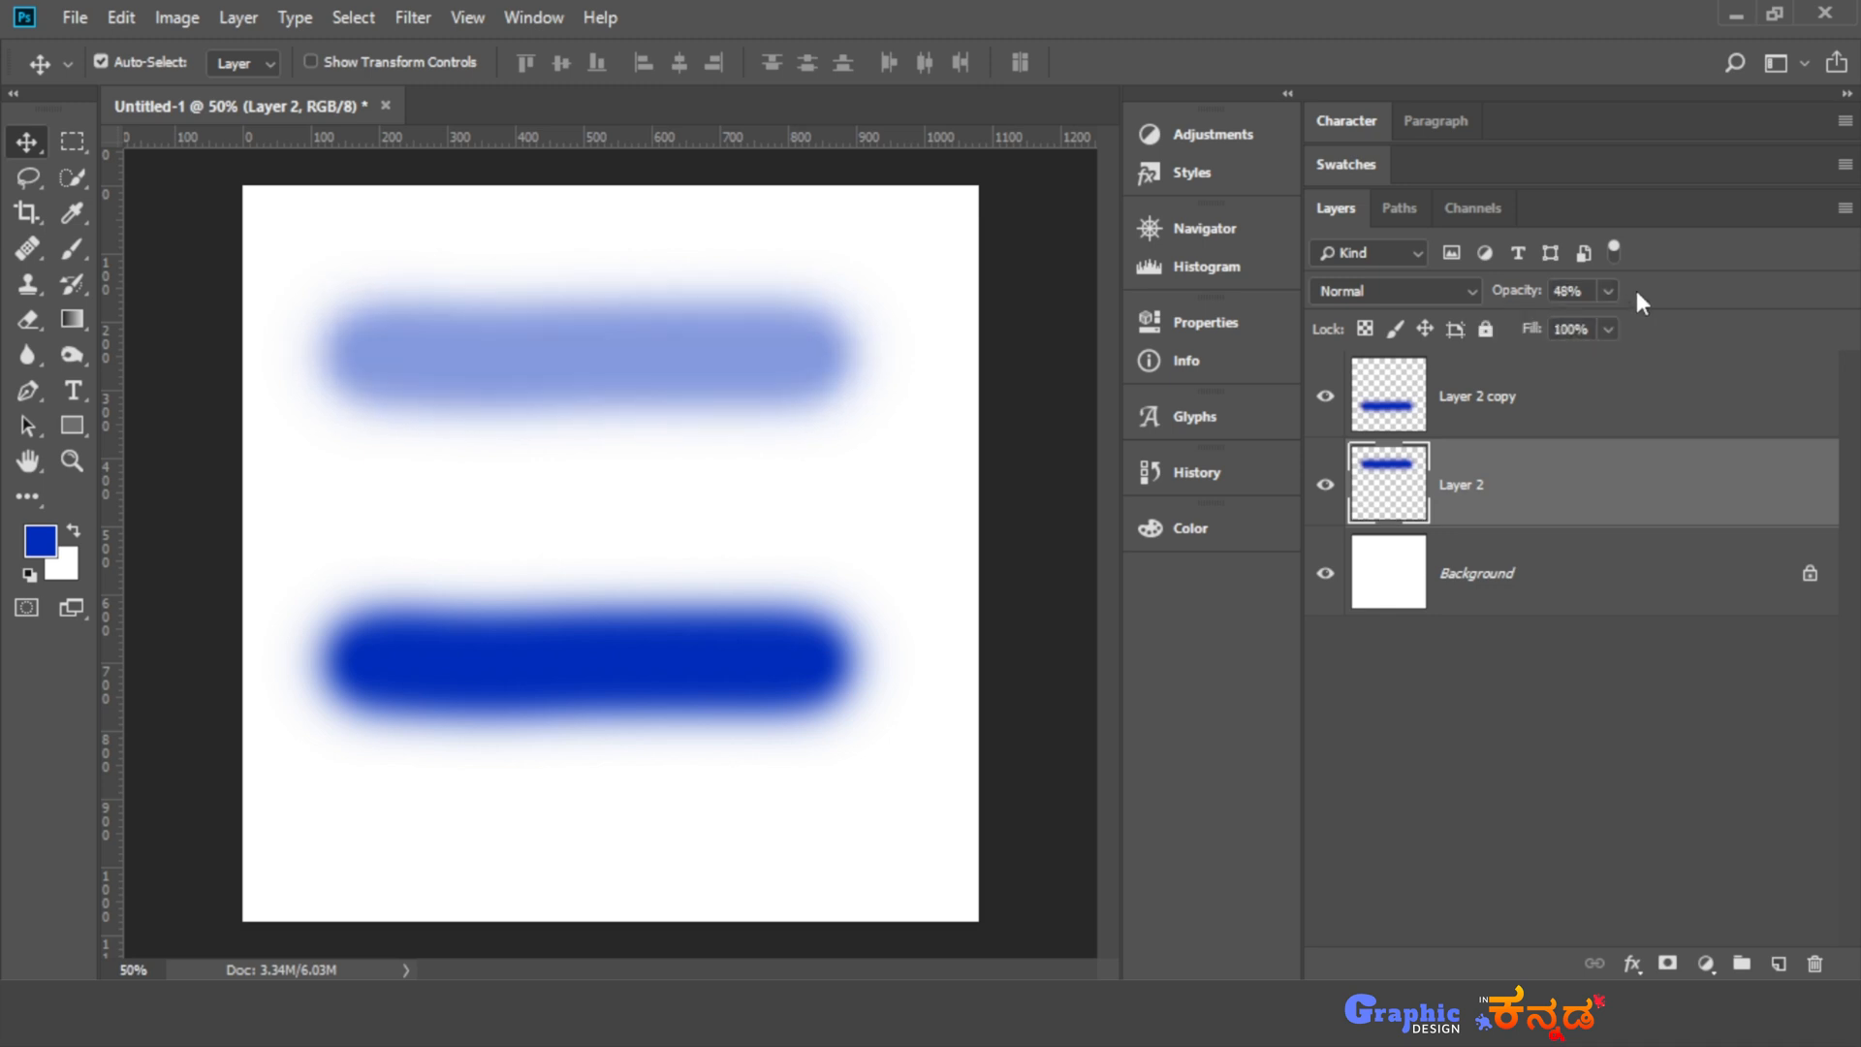
# - Set the fill of Layer 2 copy, which holds the lower stroke, to 49% and deselect the layers
pyautogui.click(1561, 414)
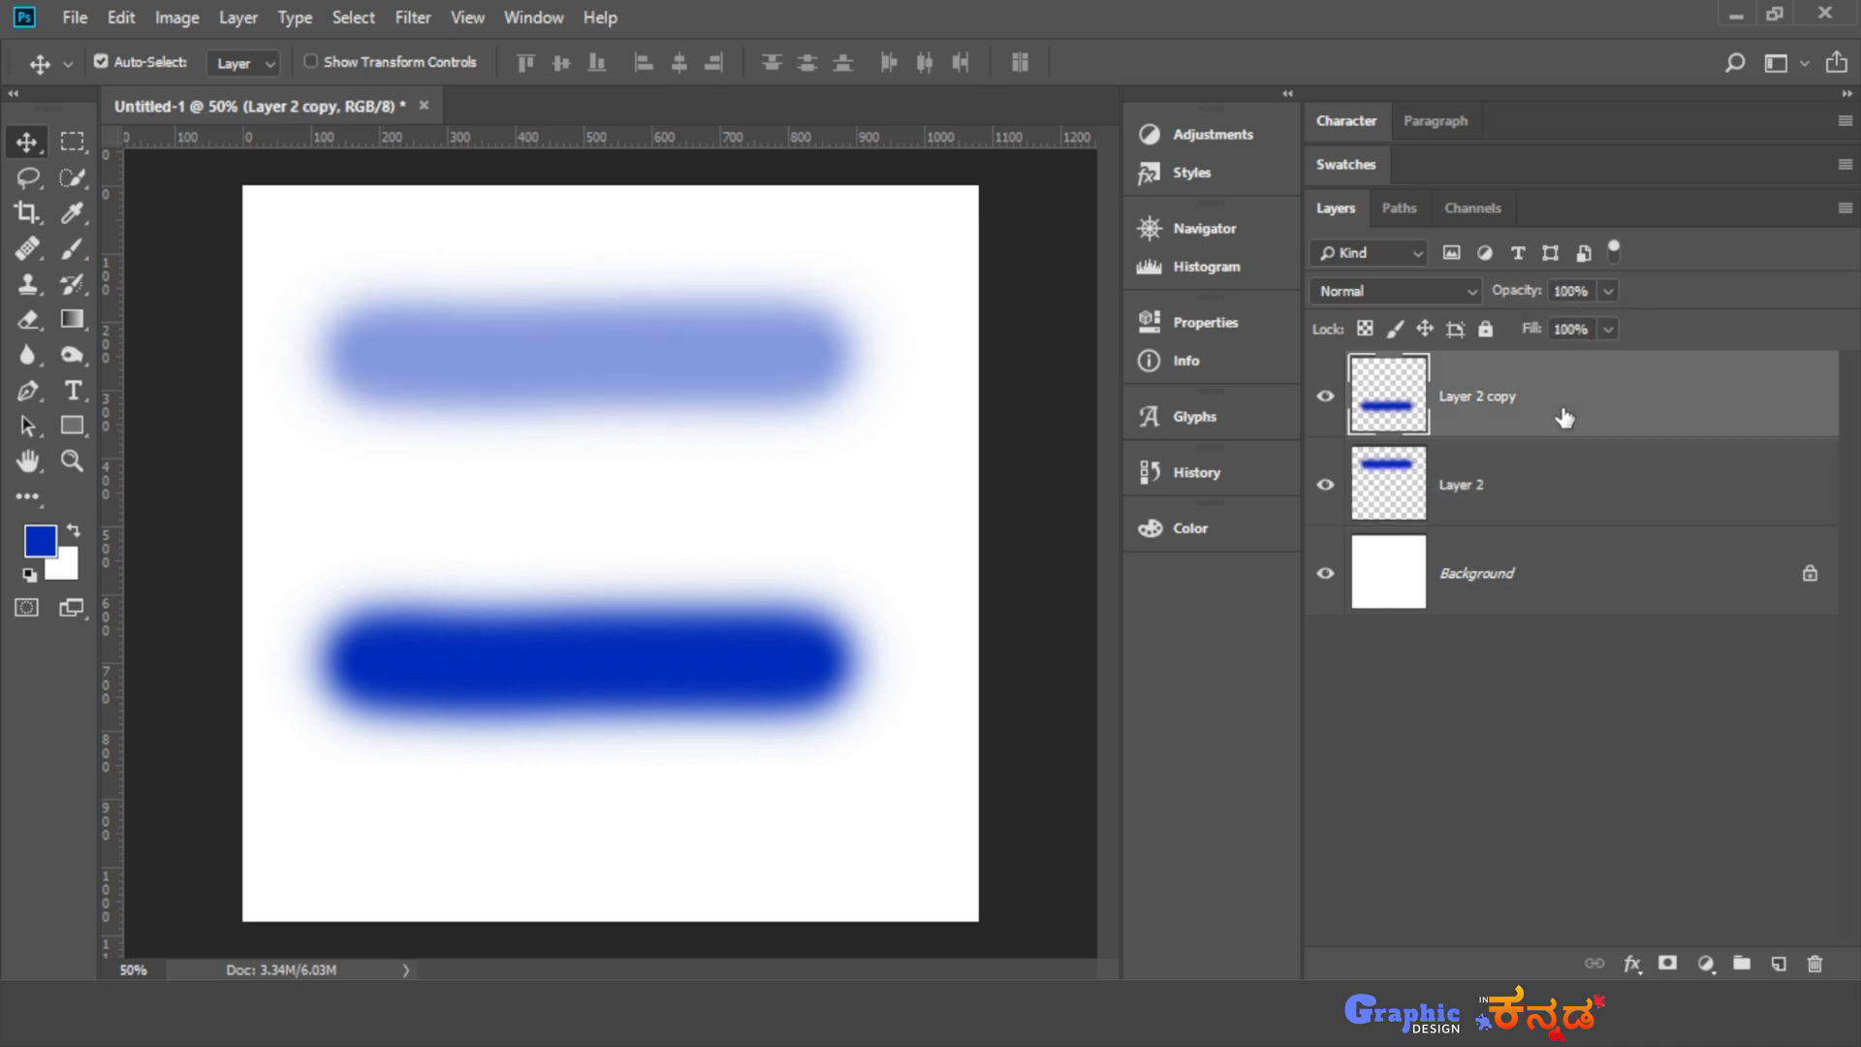
pyautogui.click(1608, 330)
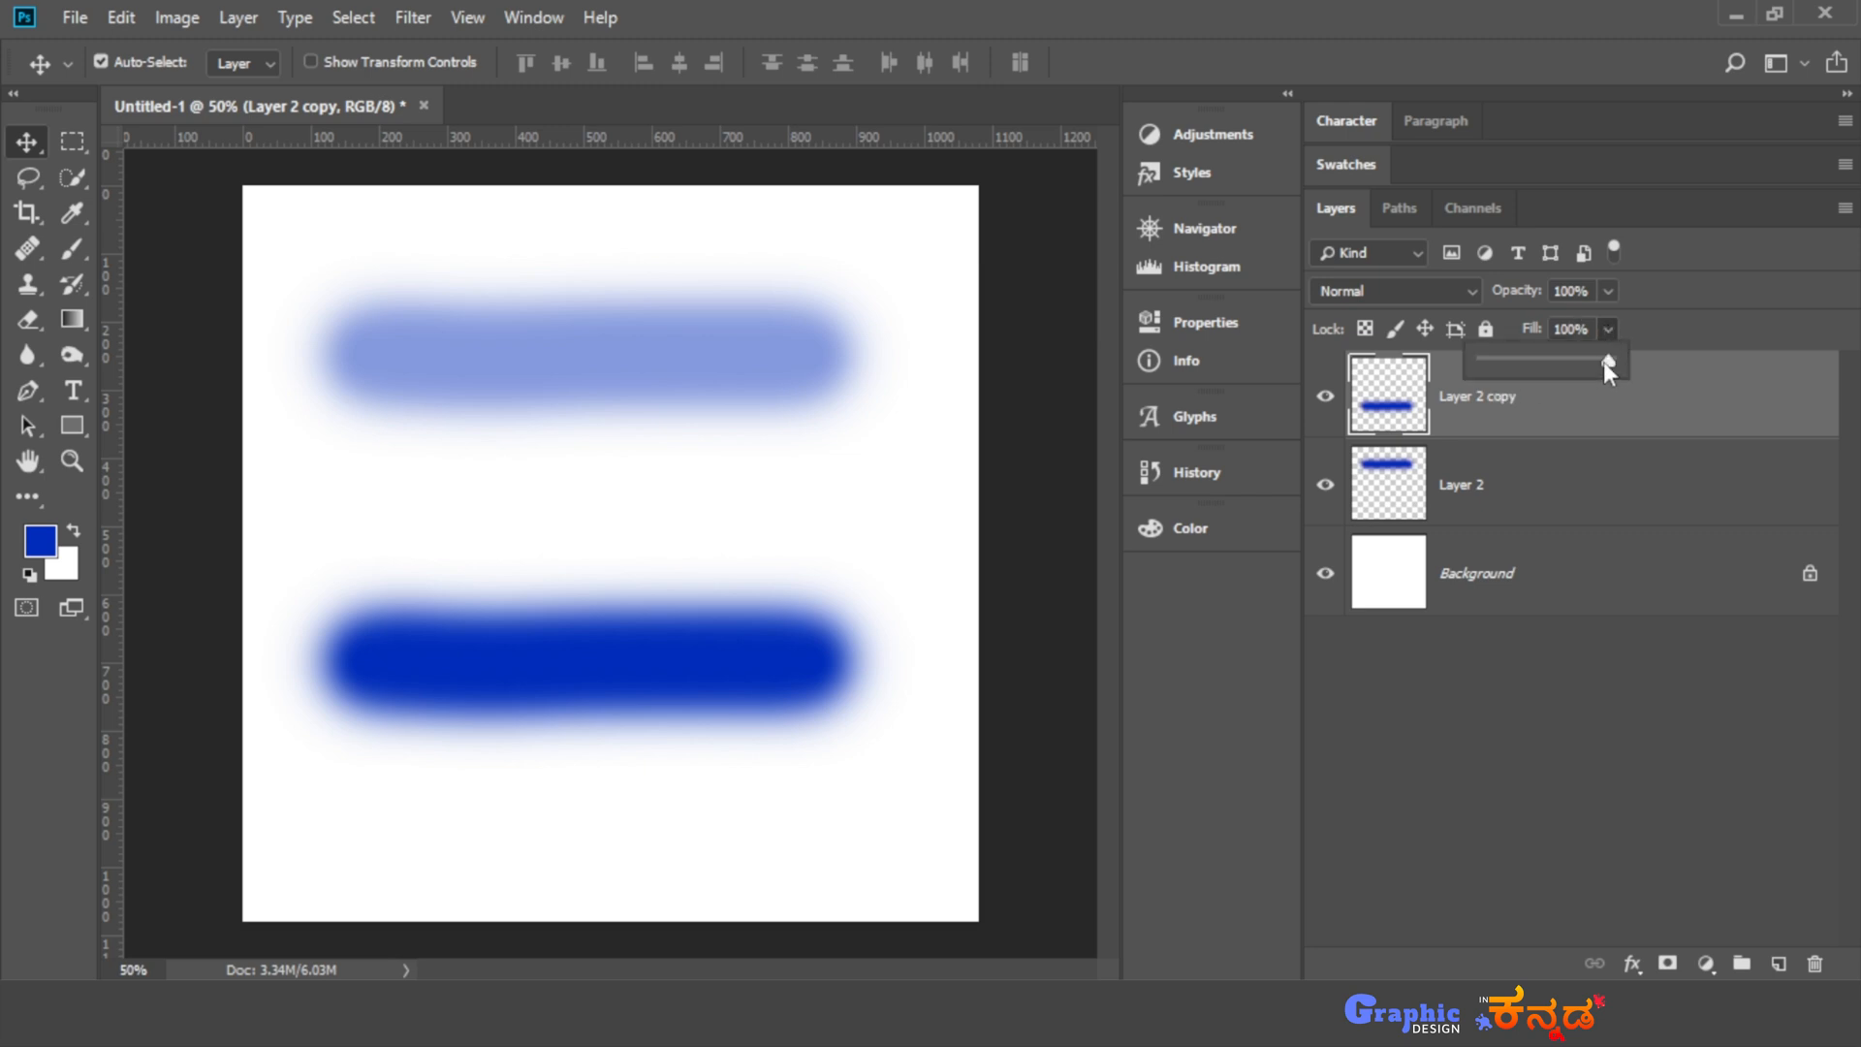
pyautogui.moveTo(1555, 367); pyautogui.dragTo(1549, 368)
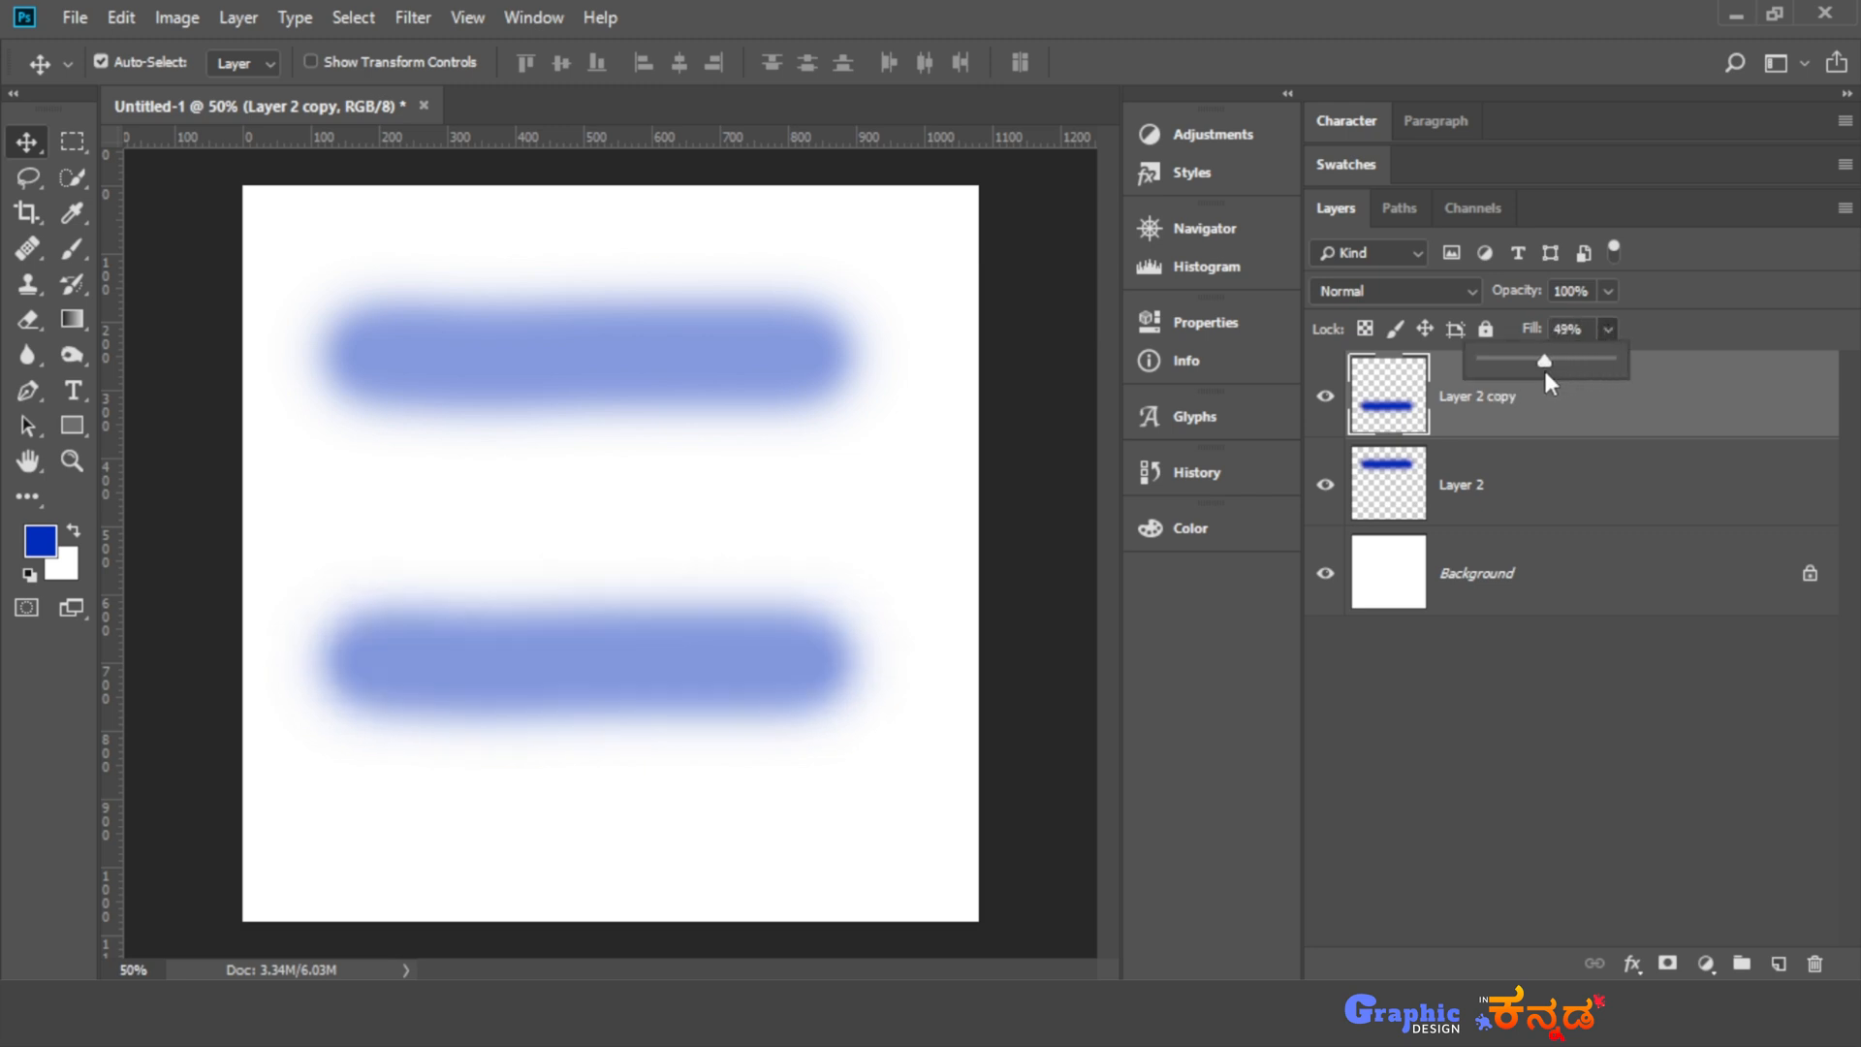
pyautogui.click(1557, 661)
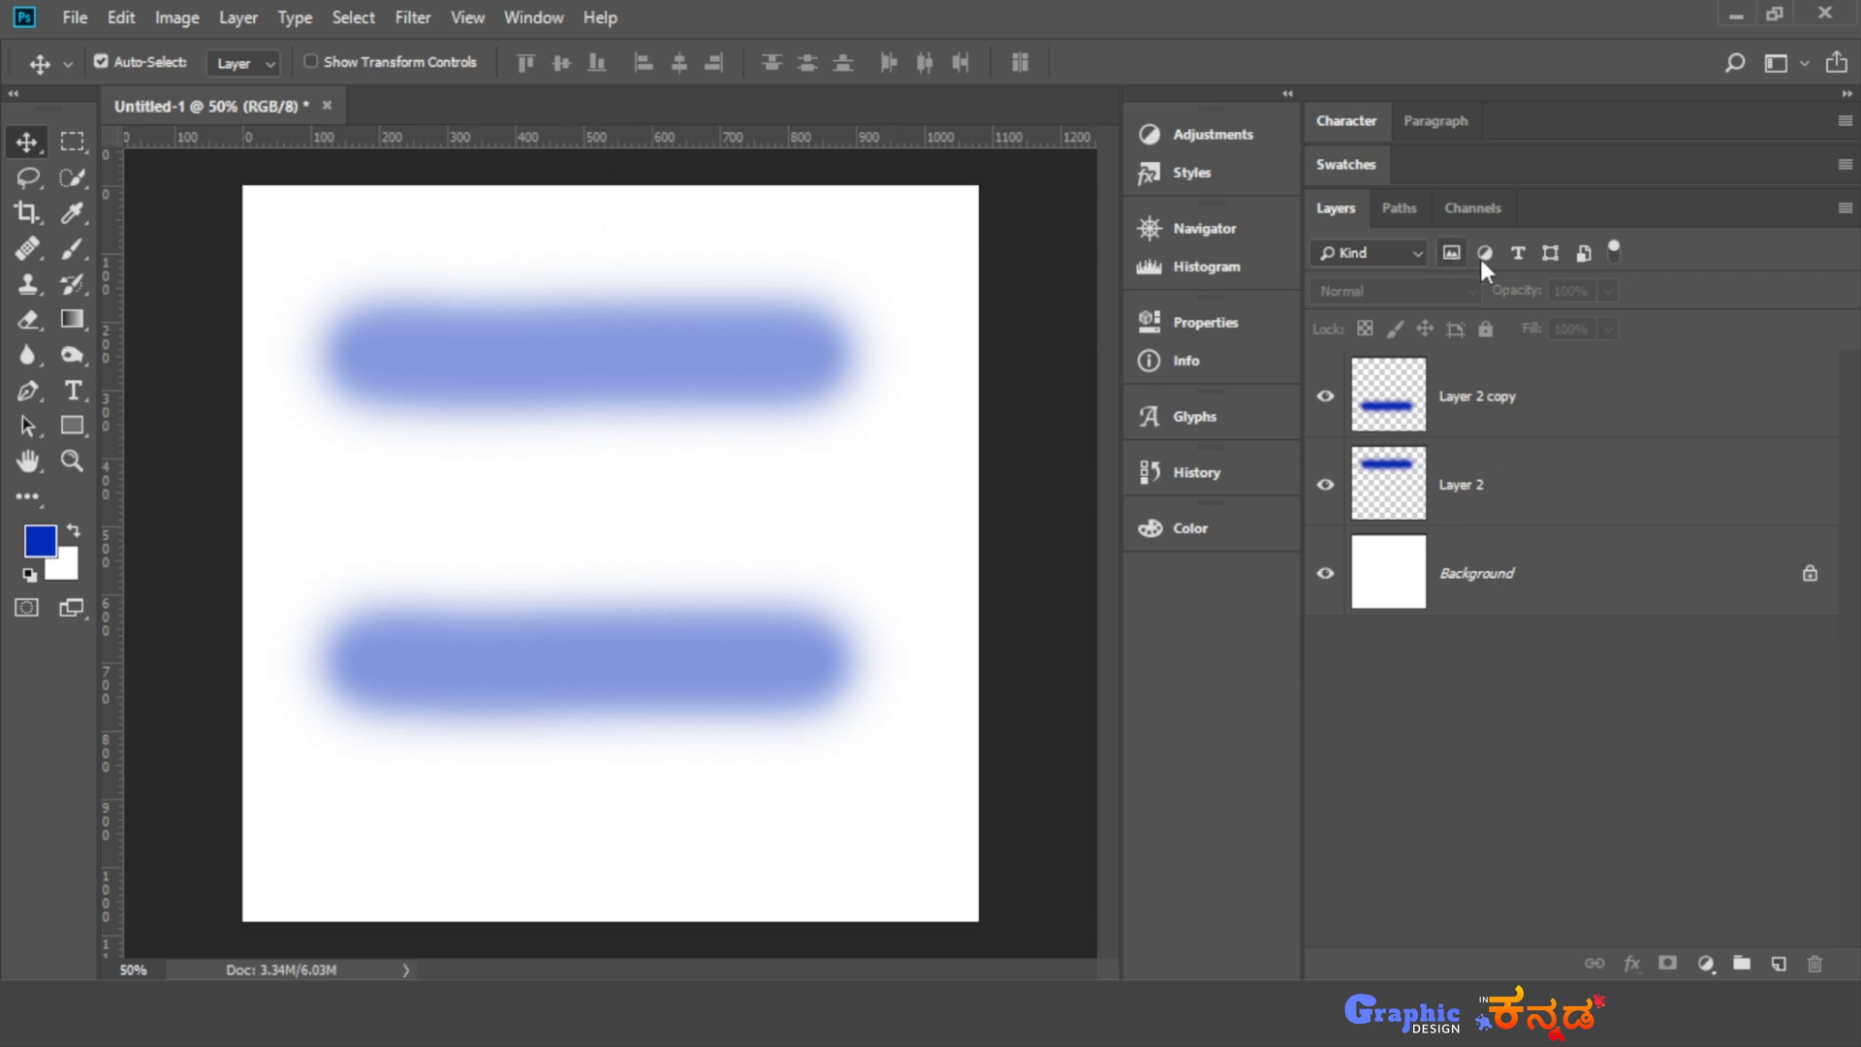
# - Add a new empty layer and paint a large blue blob diagonally across the canvas with the Brush tool at 100% opacity
pyautogui.click(1522, 427)
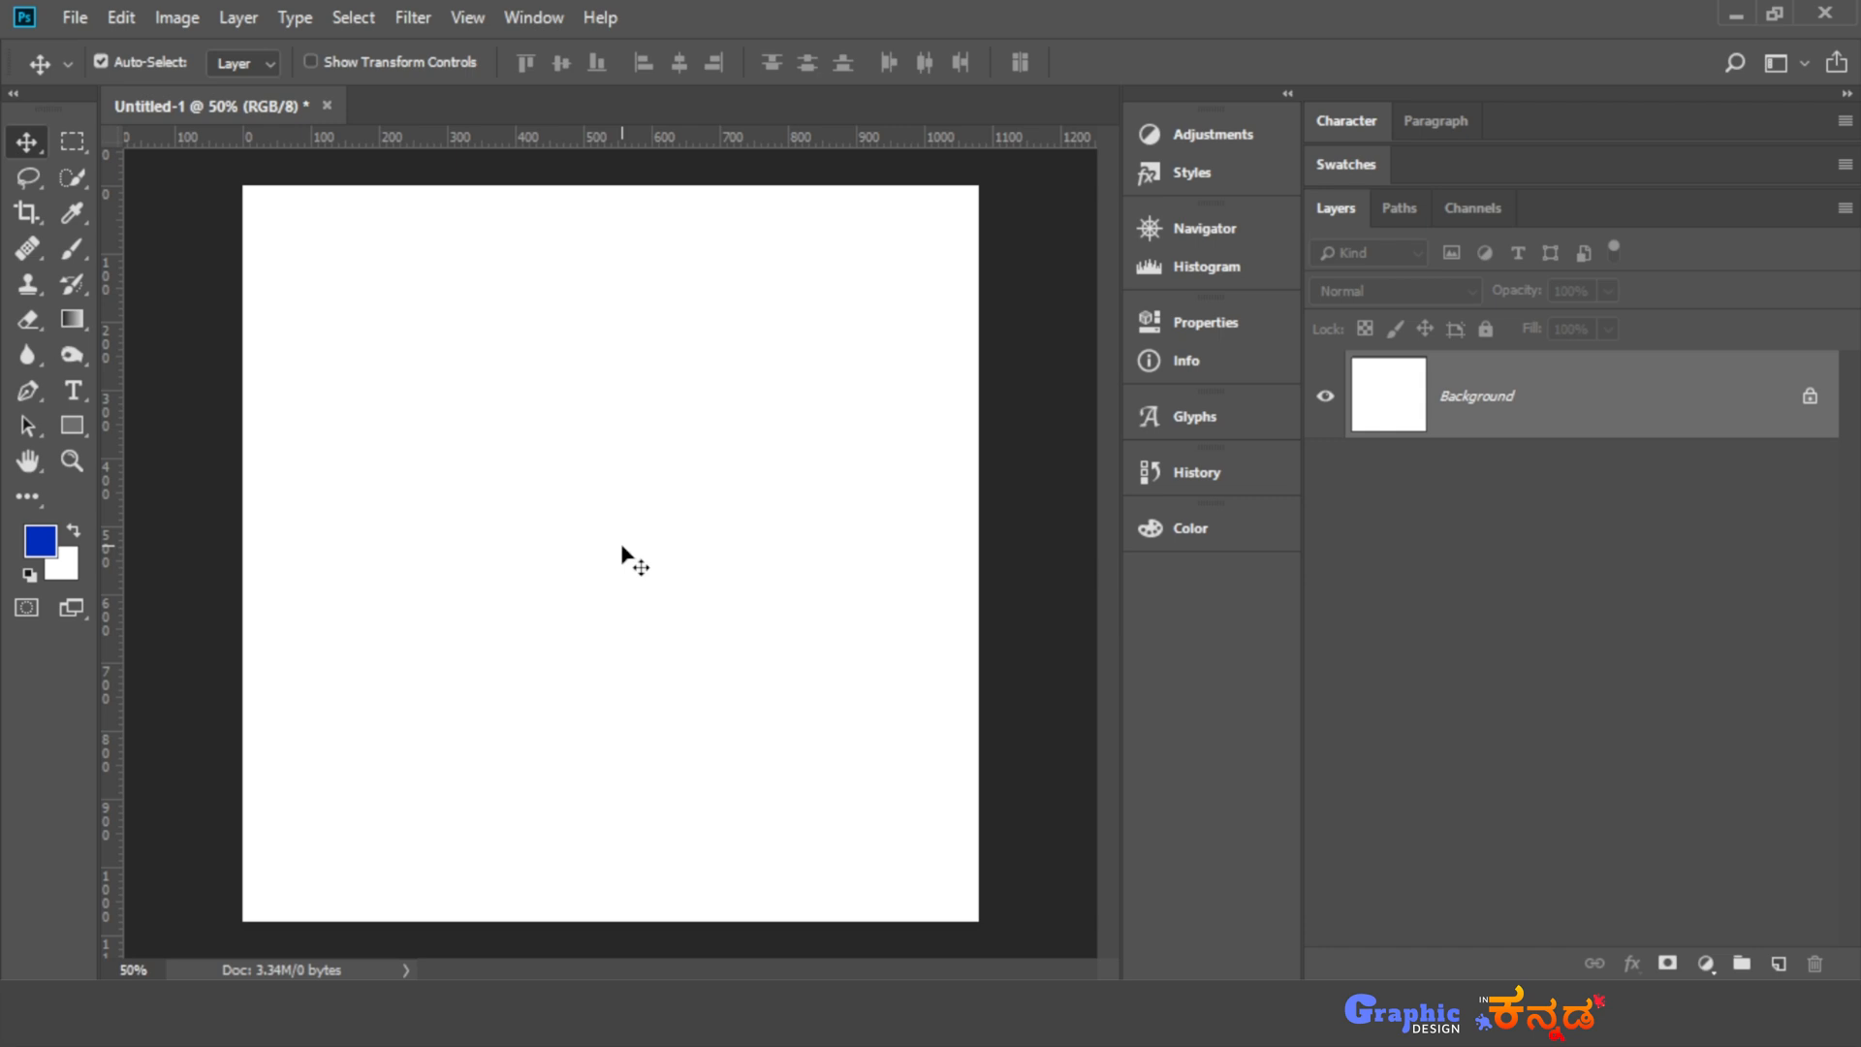
pyautogui.click(1779, 963)
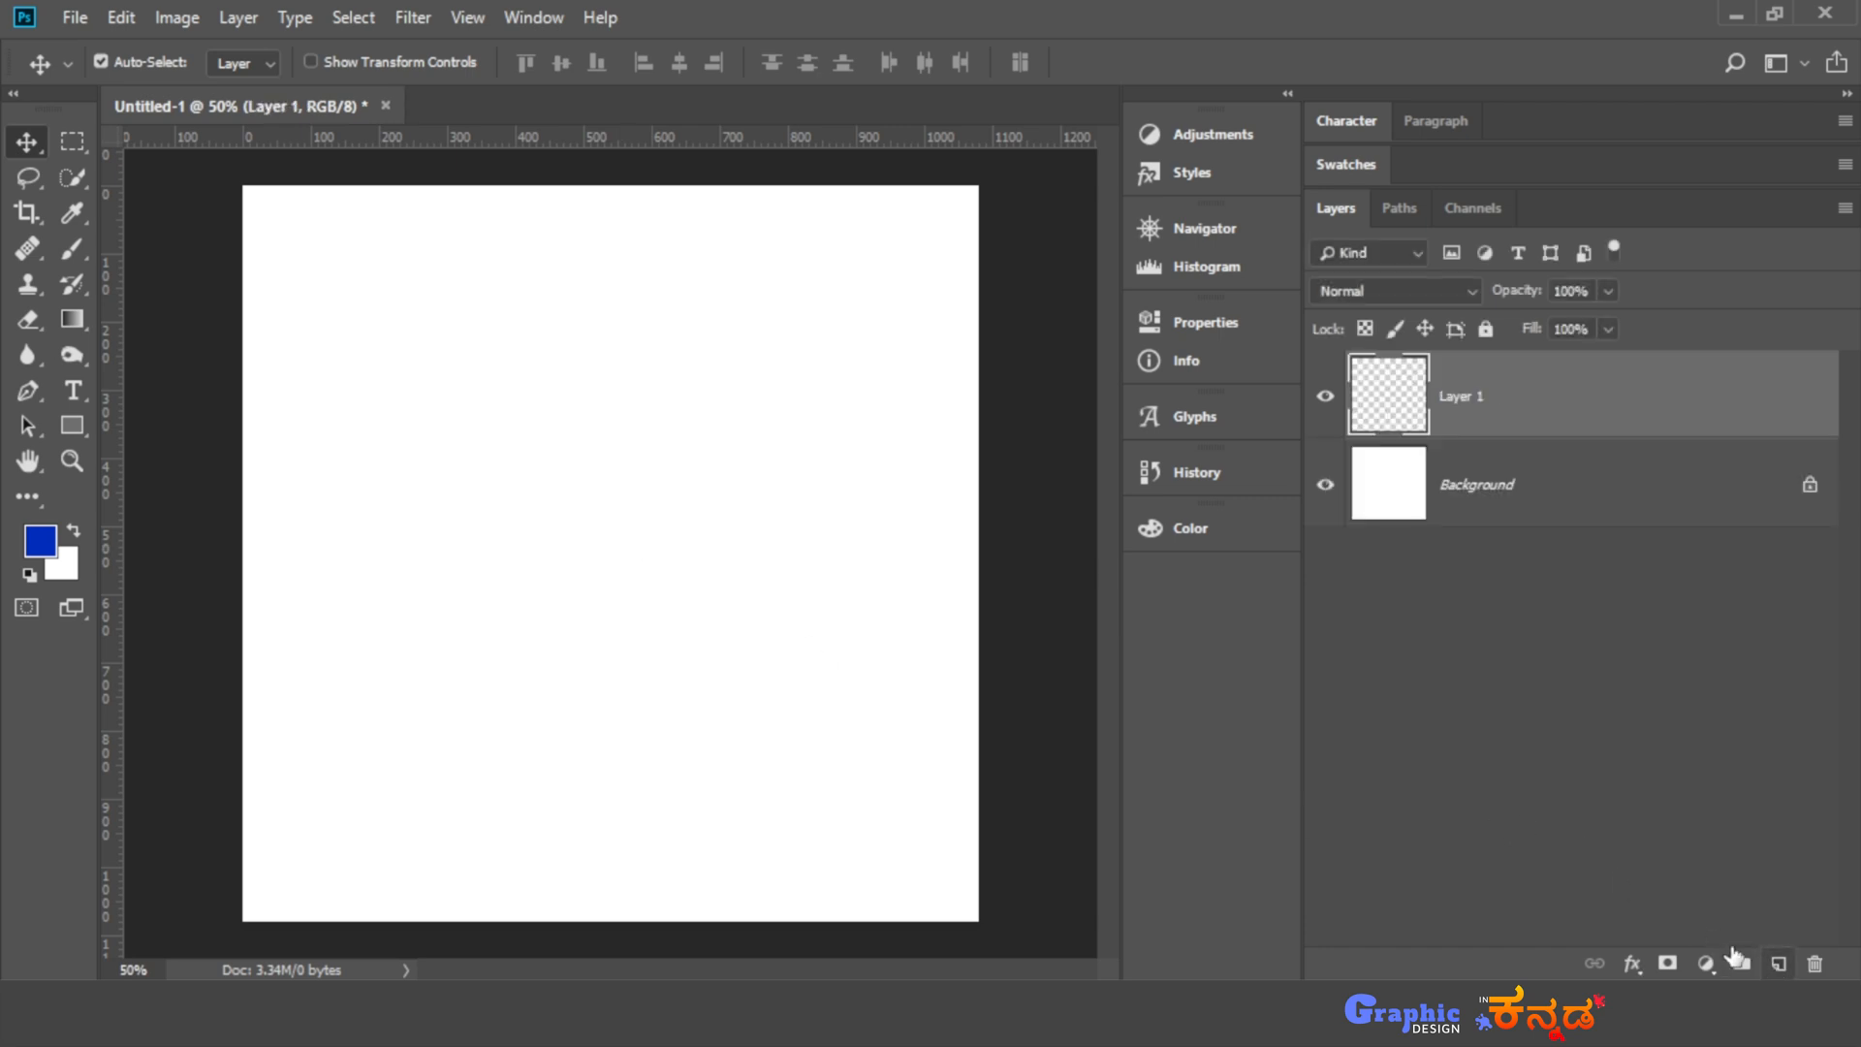
pyautogui.press('b')
pyautogui.moveTo(369, 341)
pyautogui.mouseDown()
pyautogui.moveTo(644, 349)
pyautogui.moveTo(651, 444)
pyautogui.moveTo(860, 652)
pyautogui.moveTo(723, 562)
pyautogui.moveTo(602, 561)
pyautogui.moveTo(889, 676)
pyautogui.moveTo(843, 678)
pyautogui.mouseUp()
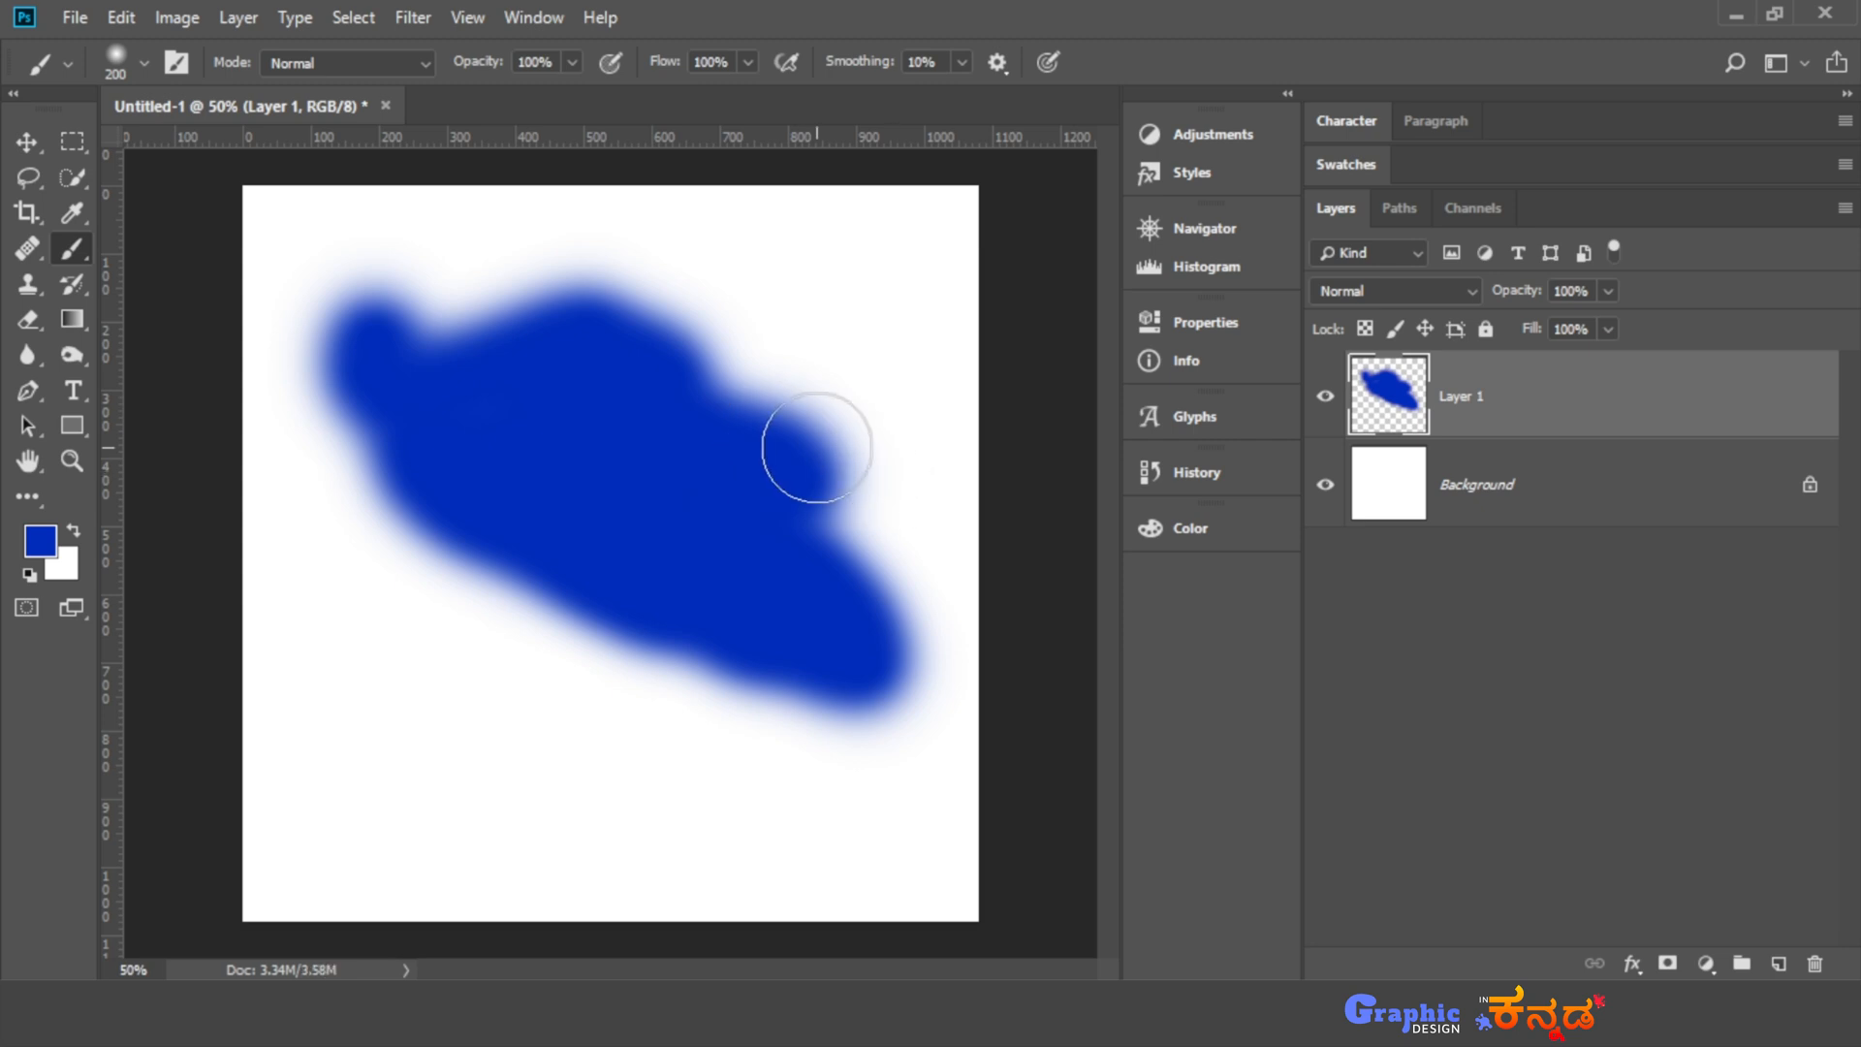
# - Erase a diagonal band across the middle of the blue blob with the Eraser tool at 30% opacity
pyautogui.press('e')
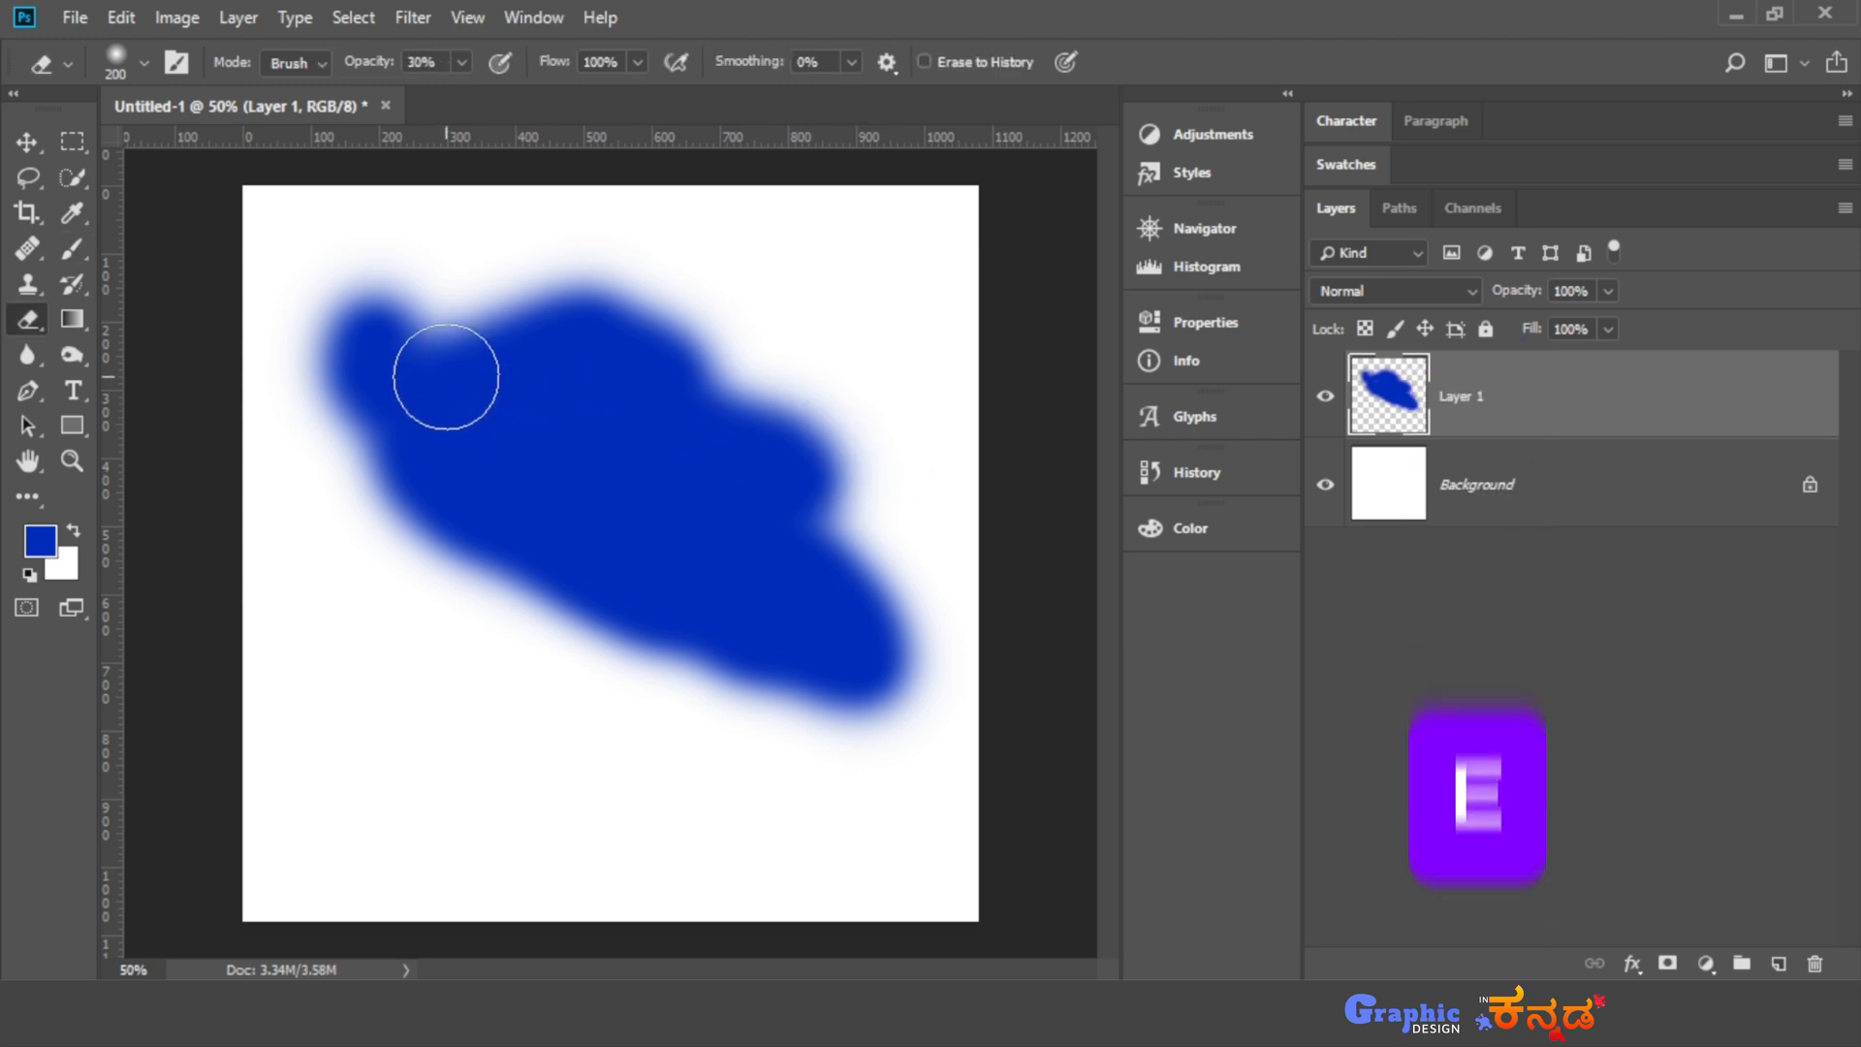
pyautogui.rightClick(32, 330)
pyautogui.click(110, 323)
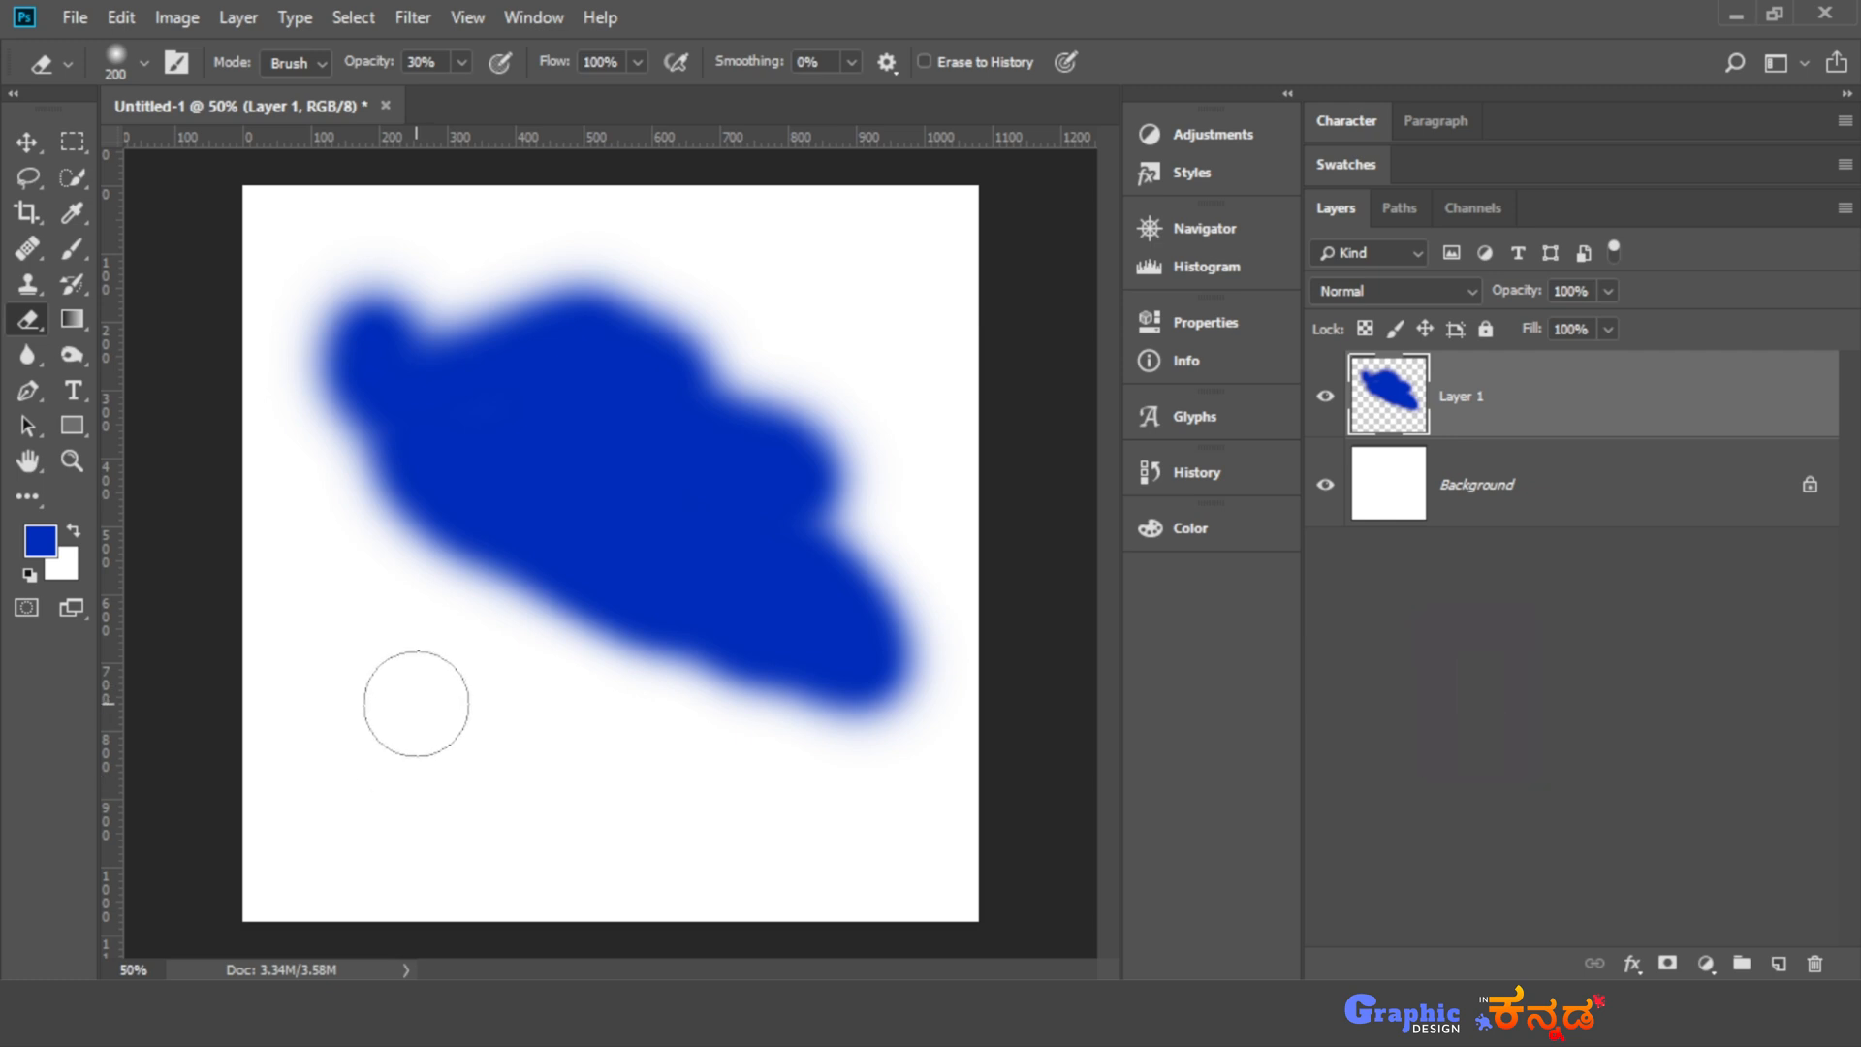
pyautogui.moveTo(504, 630)
pyautogui.mouseDown()
pyautogui.moveTo(765, 407)
pyautogui.moveTo(515, 711)
pyautogui.mouseUp()
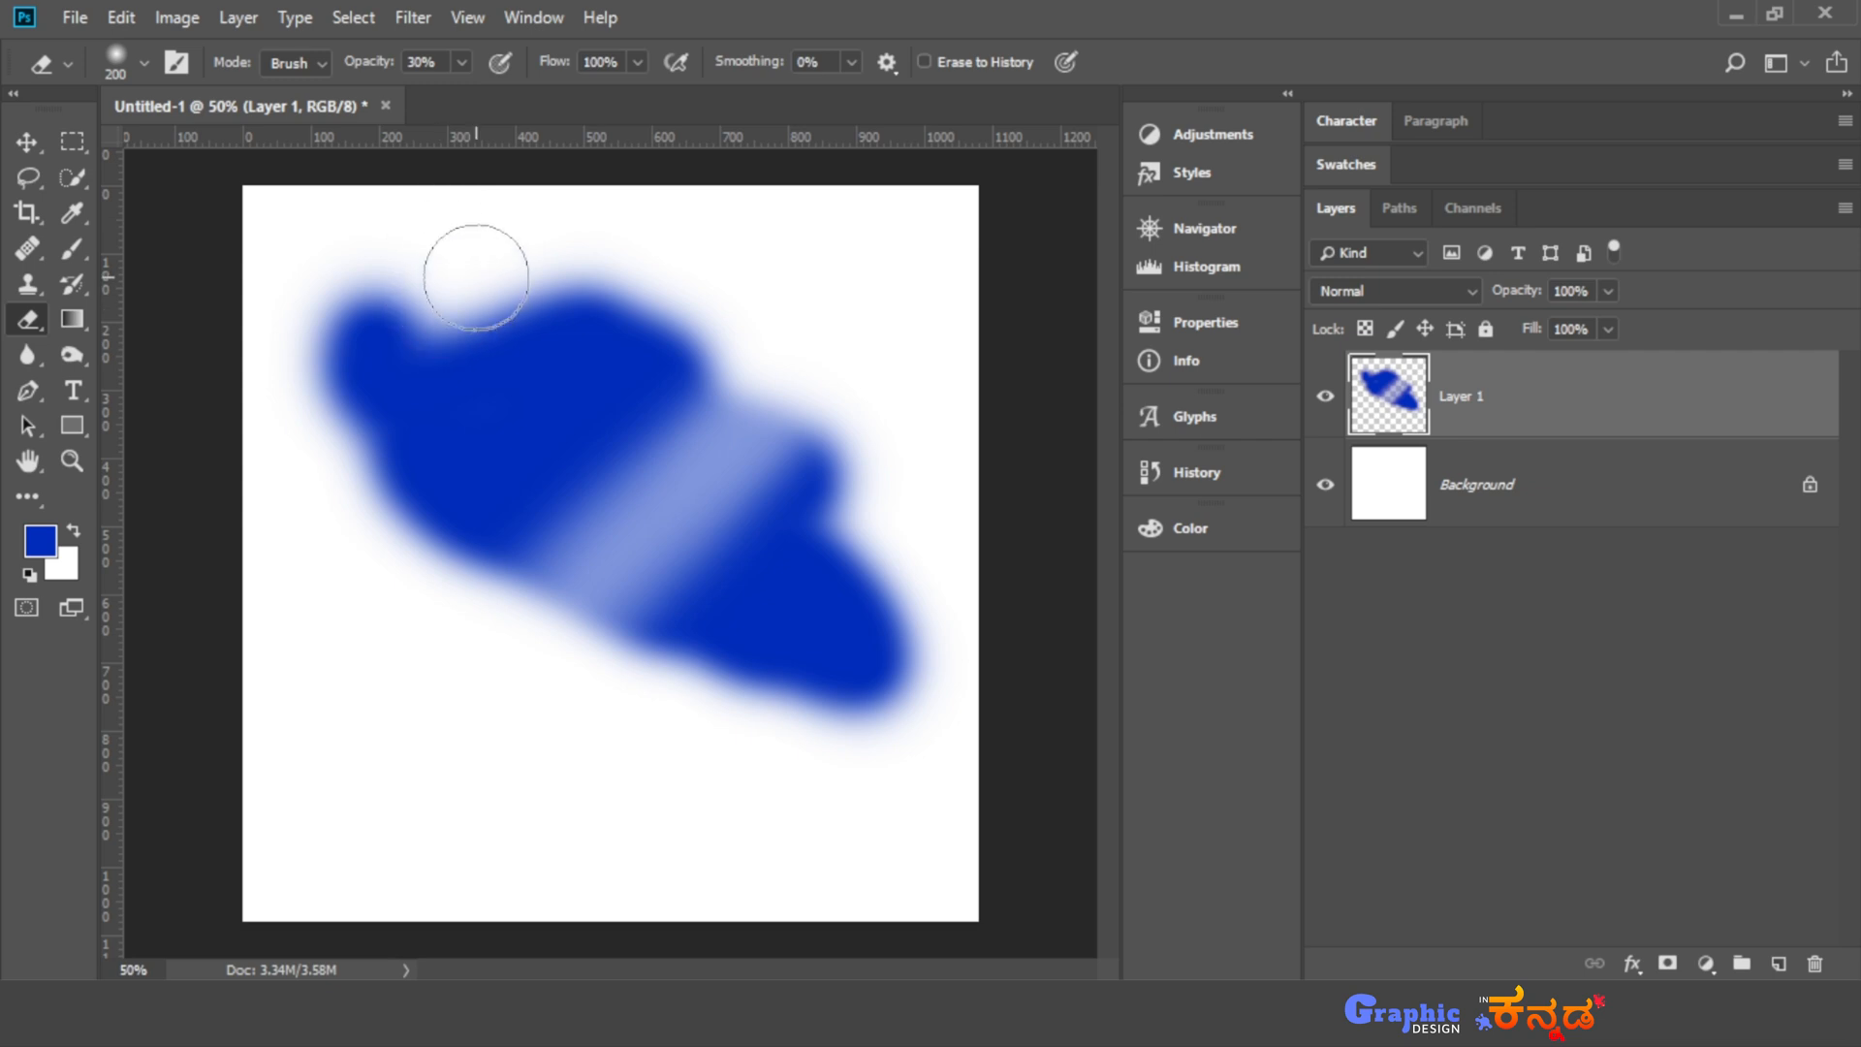
# - Set the eraser opacity to 100% and erase diagonal and vertical bands through the left half of the blob
pyautogui.press('0')
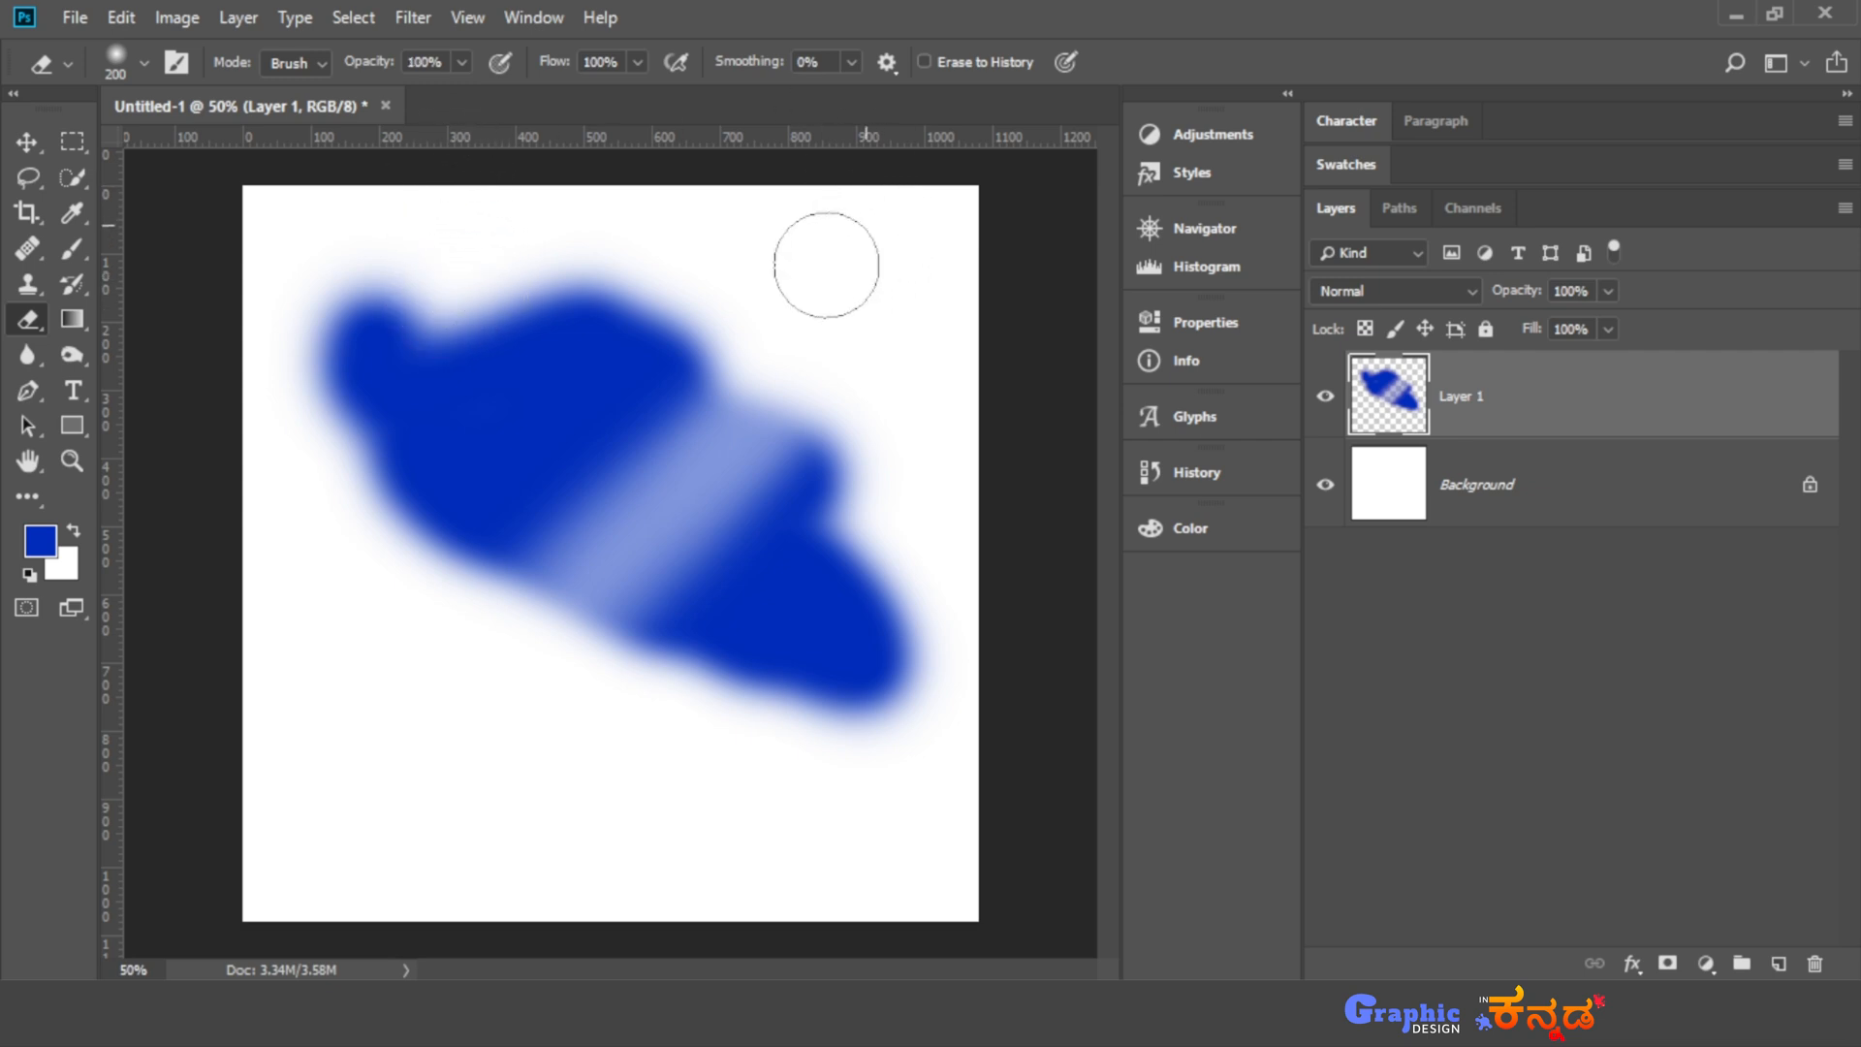
pyautogui.moveTo(827, 262)
pyautogui.mouseDown()
pyautogui.moveTo(558, 464)
pyautogui.moveTo(329, 582)
pyautogui.mouseUp()
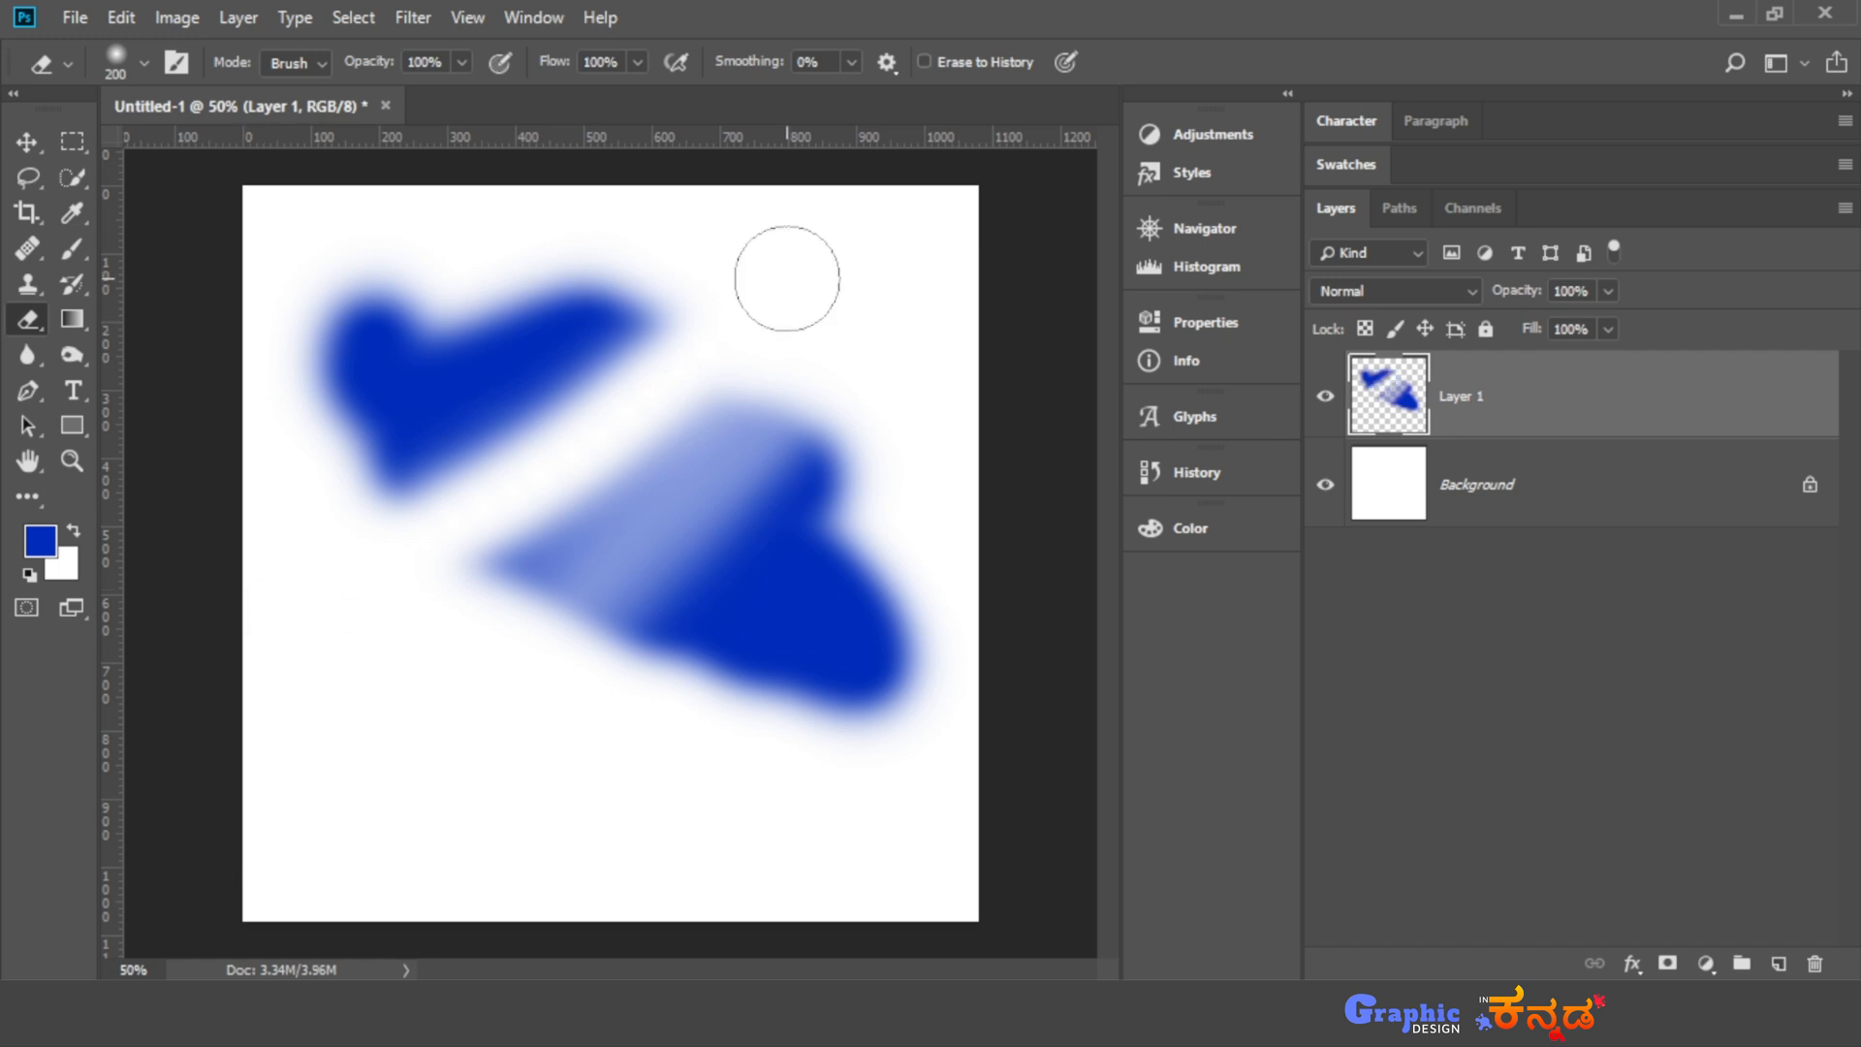
pyautogui.moveTo(521, 201); pyautogui.dragTo(519, 686)
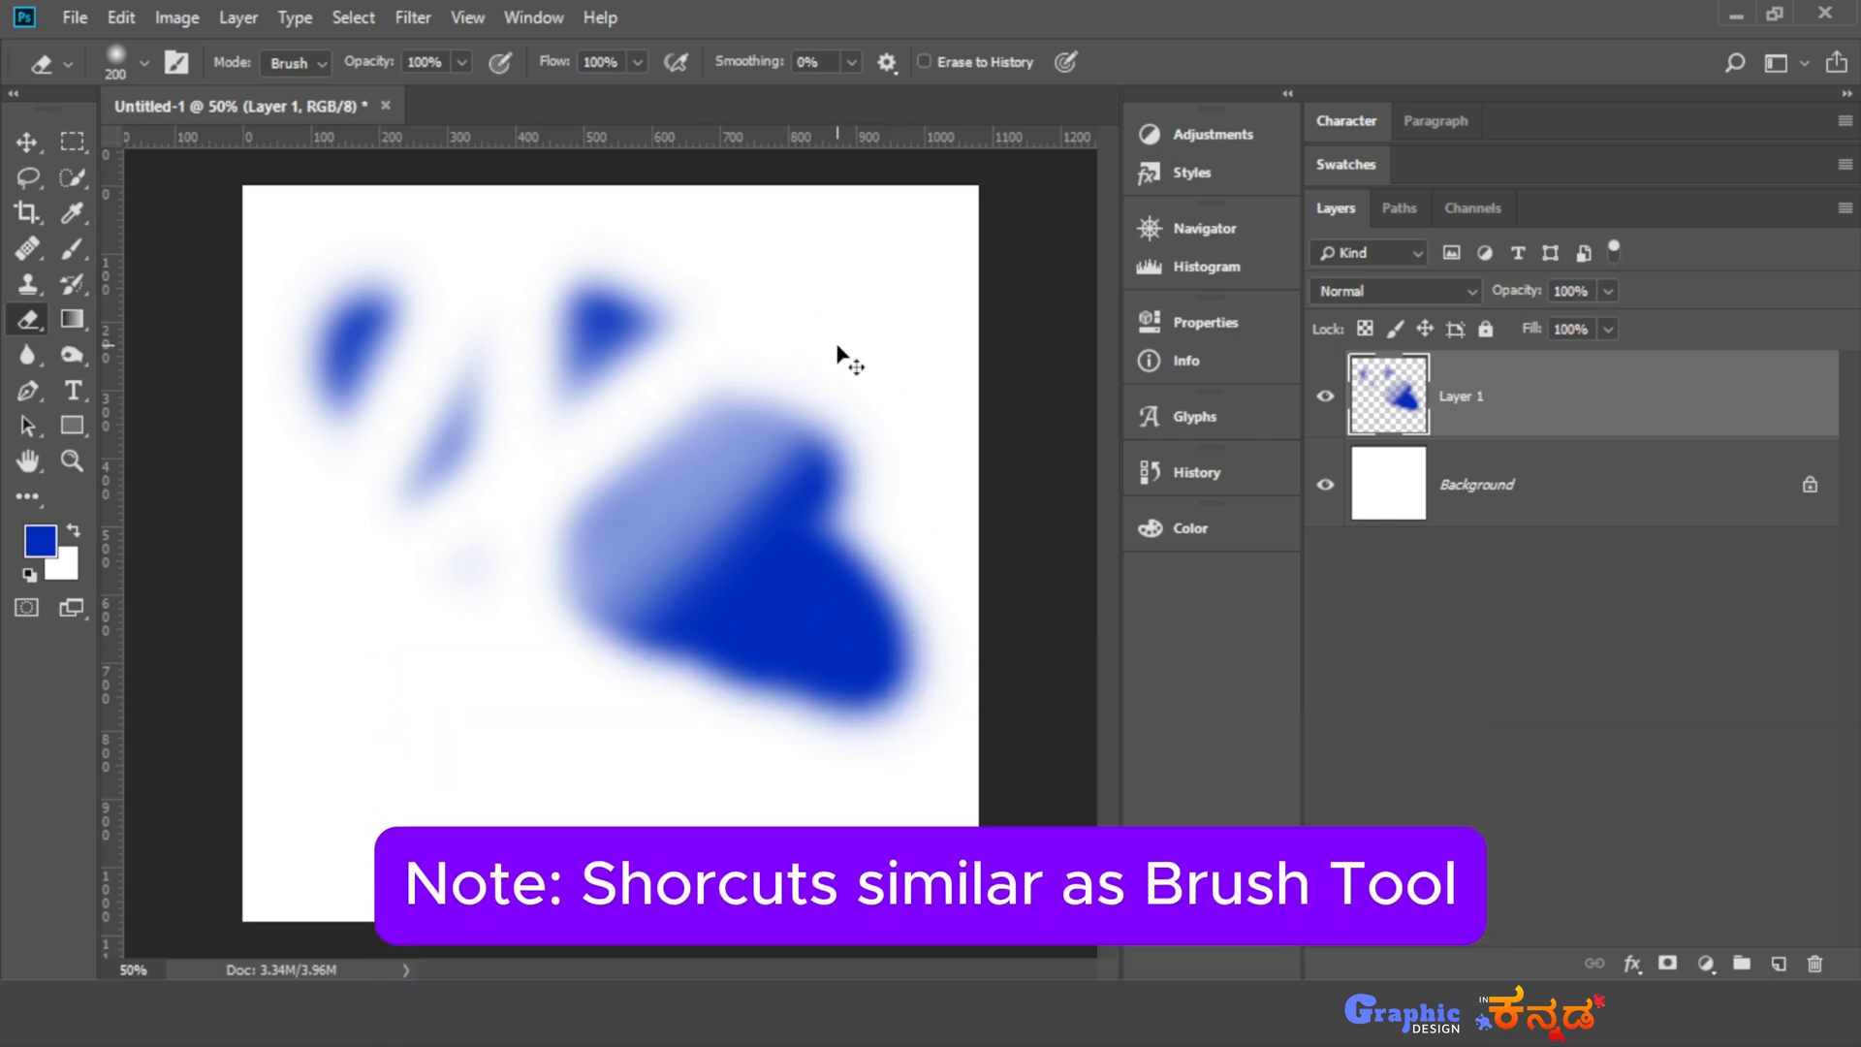
# - Undo all the eraser strokes made on the blue blob
pyautogui.hotkey('ctrl', 'alt', 'z')
pyautogui.hotkey('ctrl', 'alt', 'z')
pyautogui.hotkey('ctrl', 'alt', 'z')
pyautogui.hotkey('ctrl', 'alt', 'z')
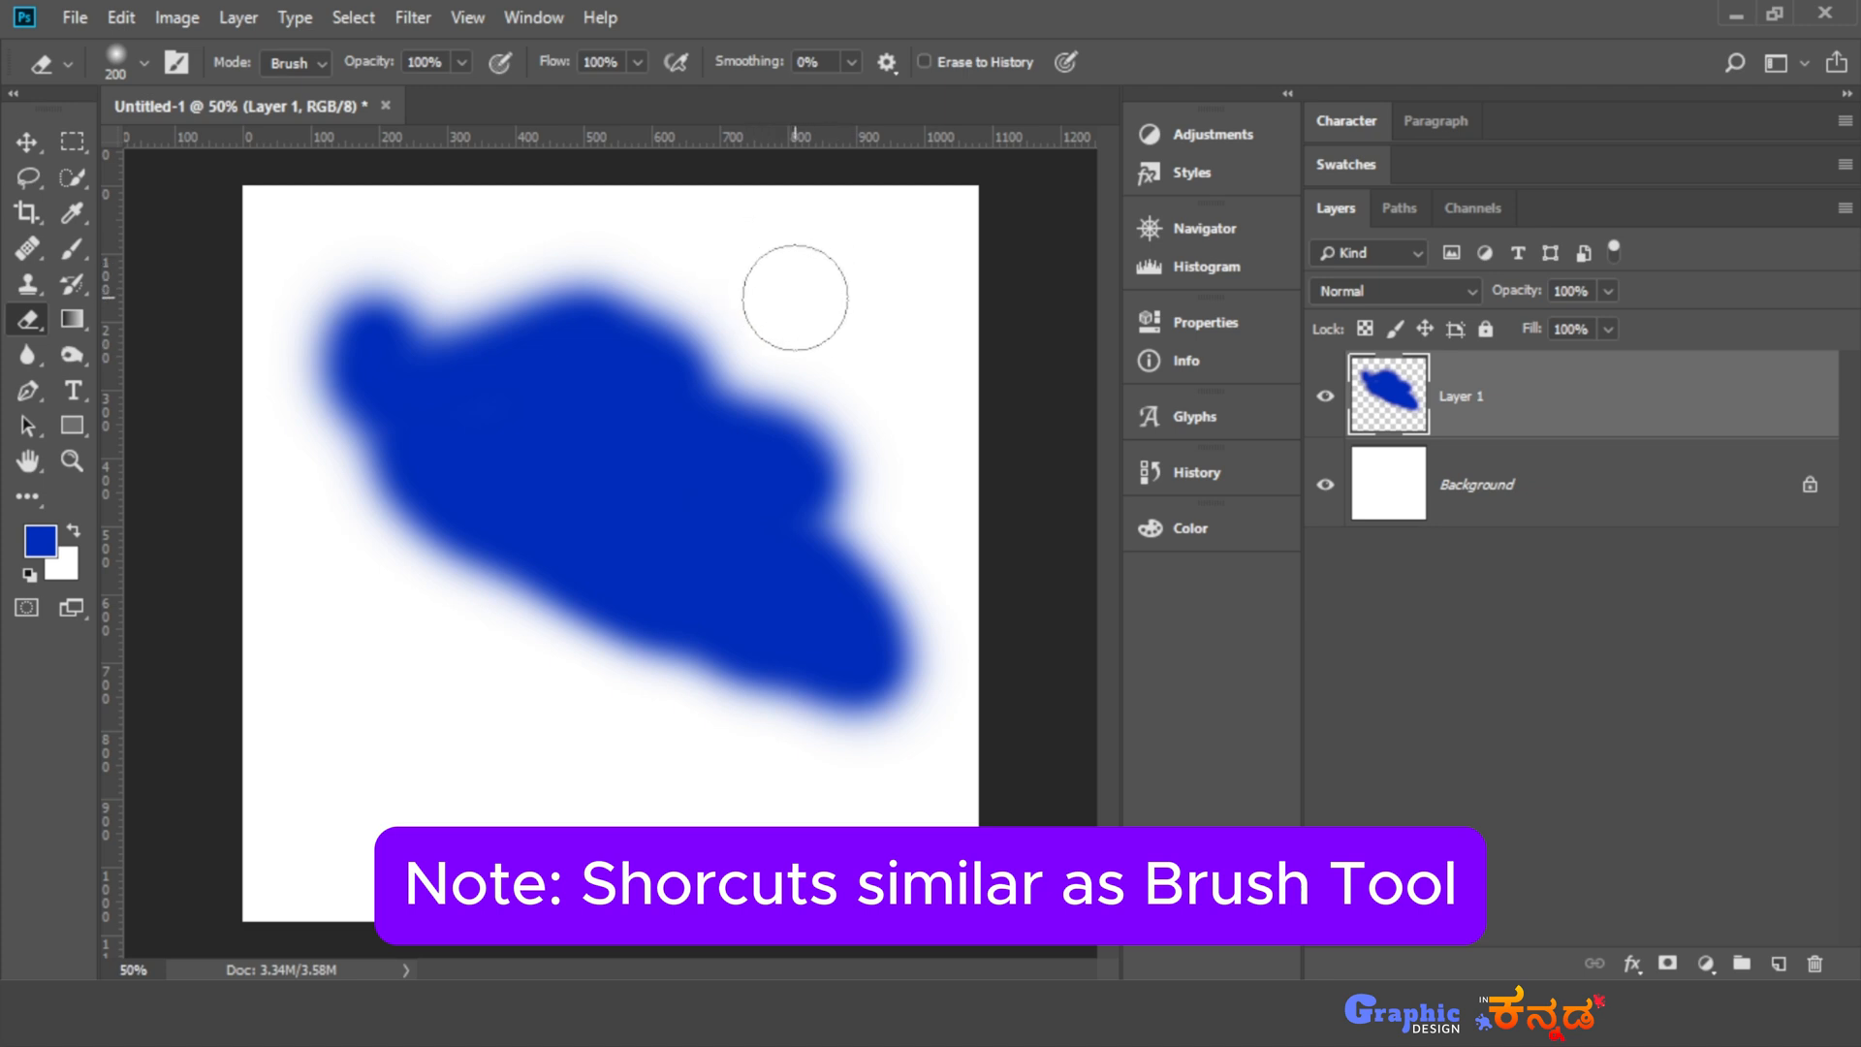
# - Reduce the eraser size to 40 px and erase one straight vertical and one straight horizontal line through the blob
pyautogui.press('[')
pyautogui.press('[')
pyautogui.press('[')
pyautogui.press('[')
pyautogui.press('[')
pyautogui.press('[')
pyautogui.press('[')
pyautogui.press('[')
pyautogui.press('[')
pyautogui.press('[')
pyautogui.press('[')
pyautogui.press('[')
pyautogui.press(']')
pyautogui.press(']')
pyautogui.press(']')
pyautogui.press(']')
pyautogui.press(']')
pyautogui.press(']')
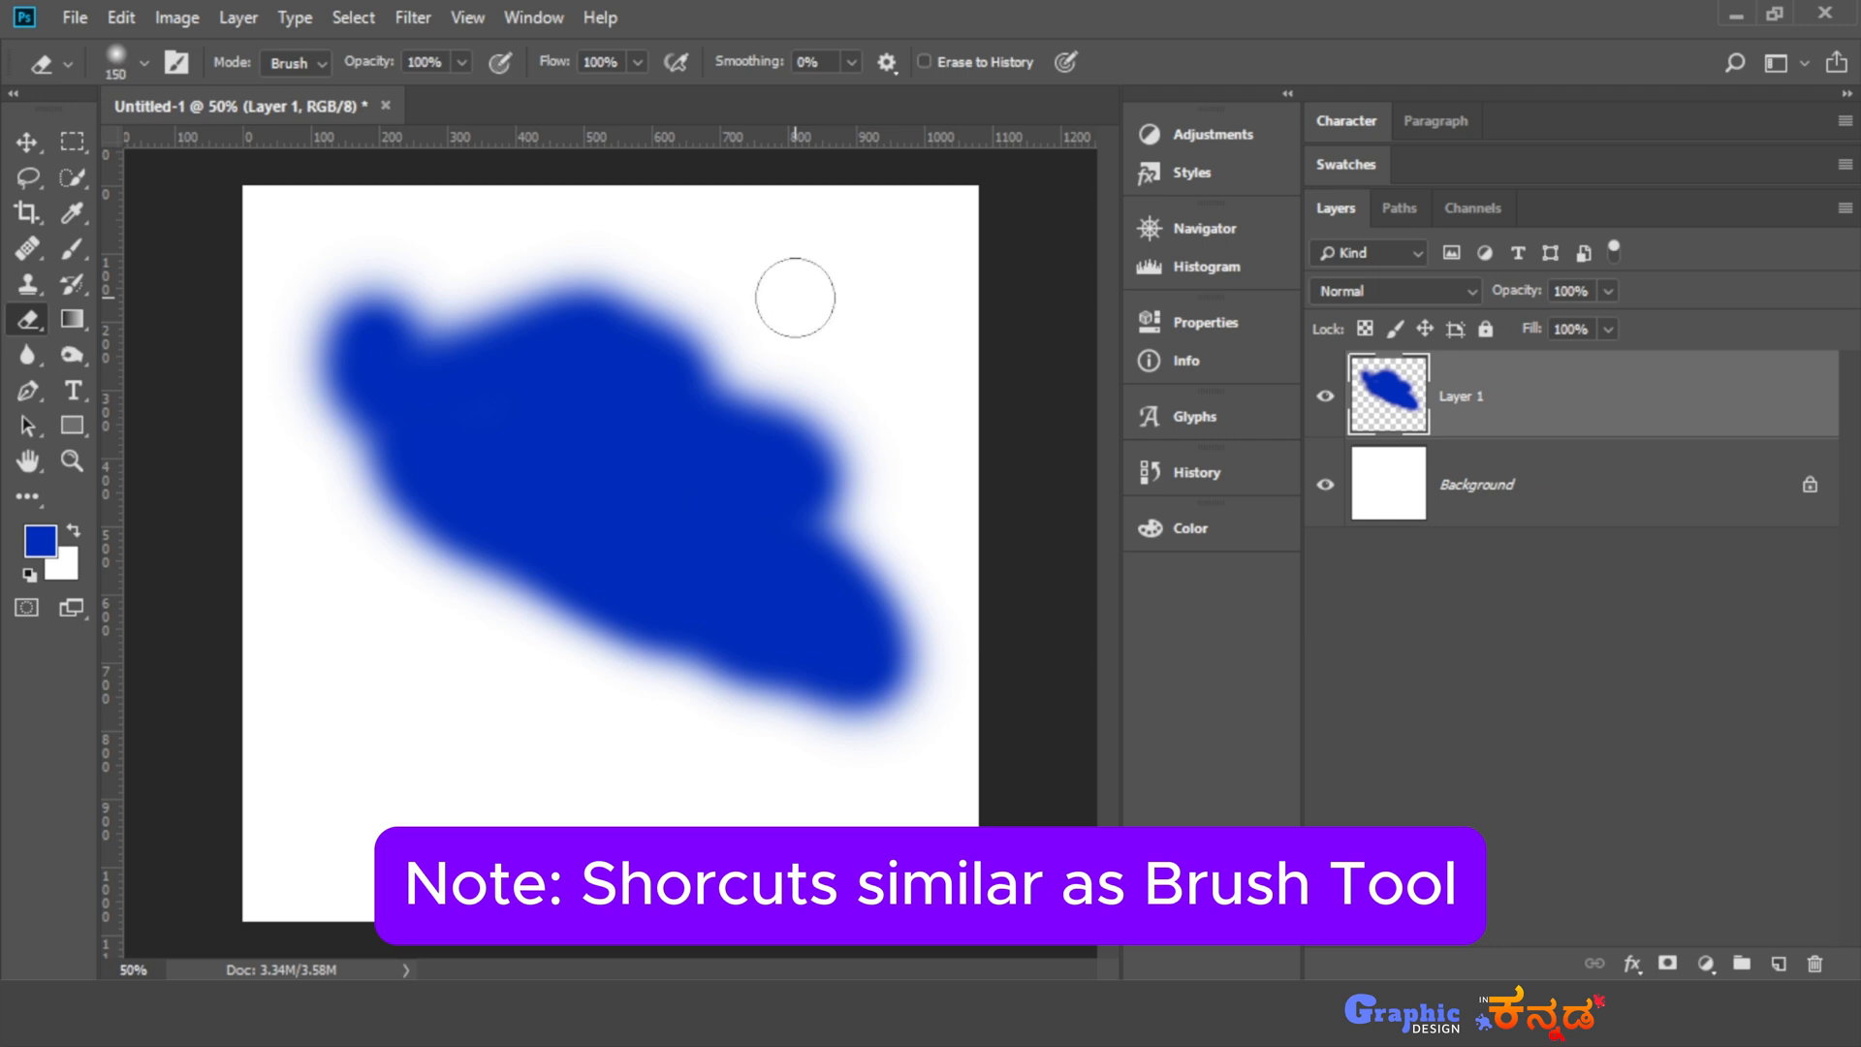
pyautogui.press('[')
pyautogui.press('[')
pyautogui.press('[')
pyautogui.press('[')
pyautogui.press('[')
pyautogui.press('[')
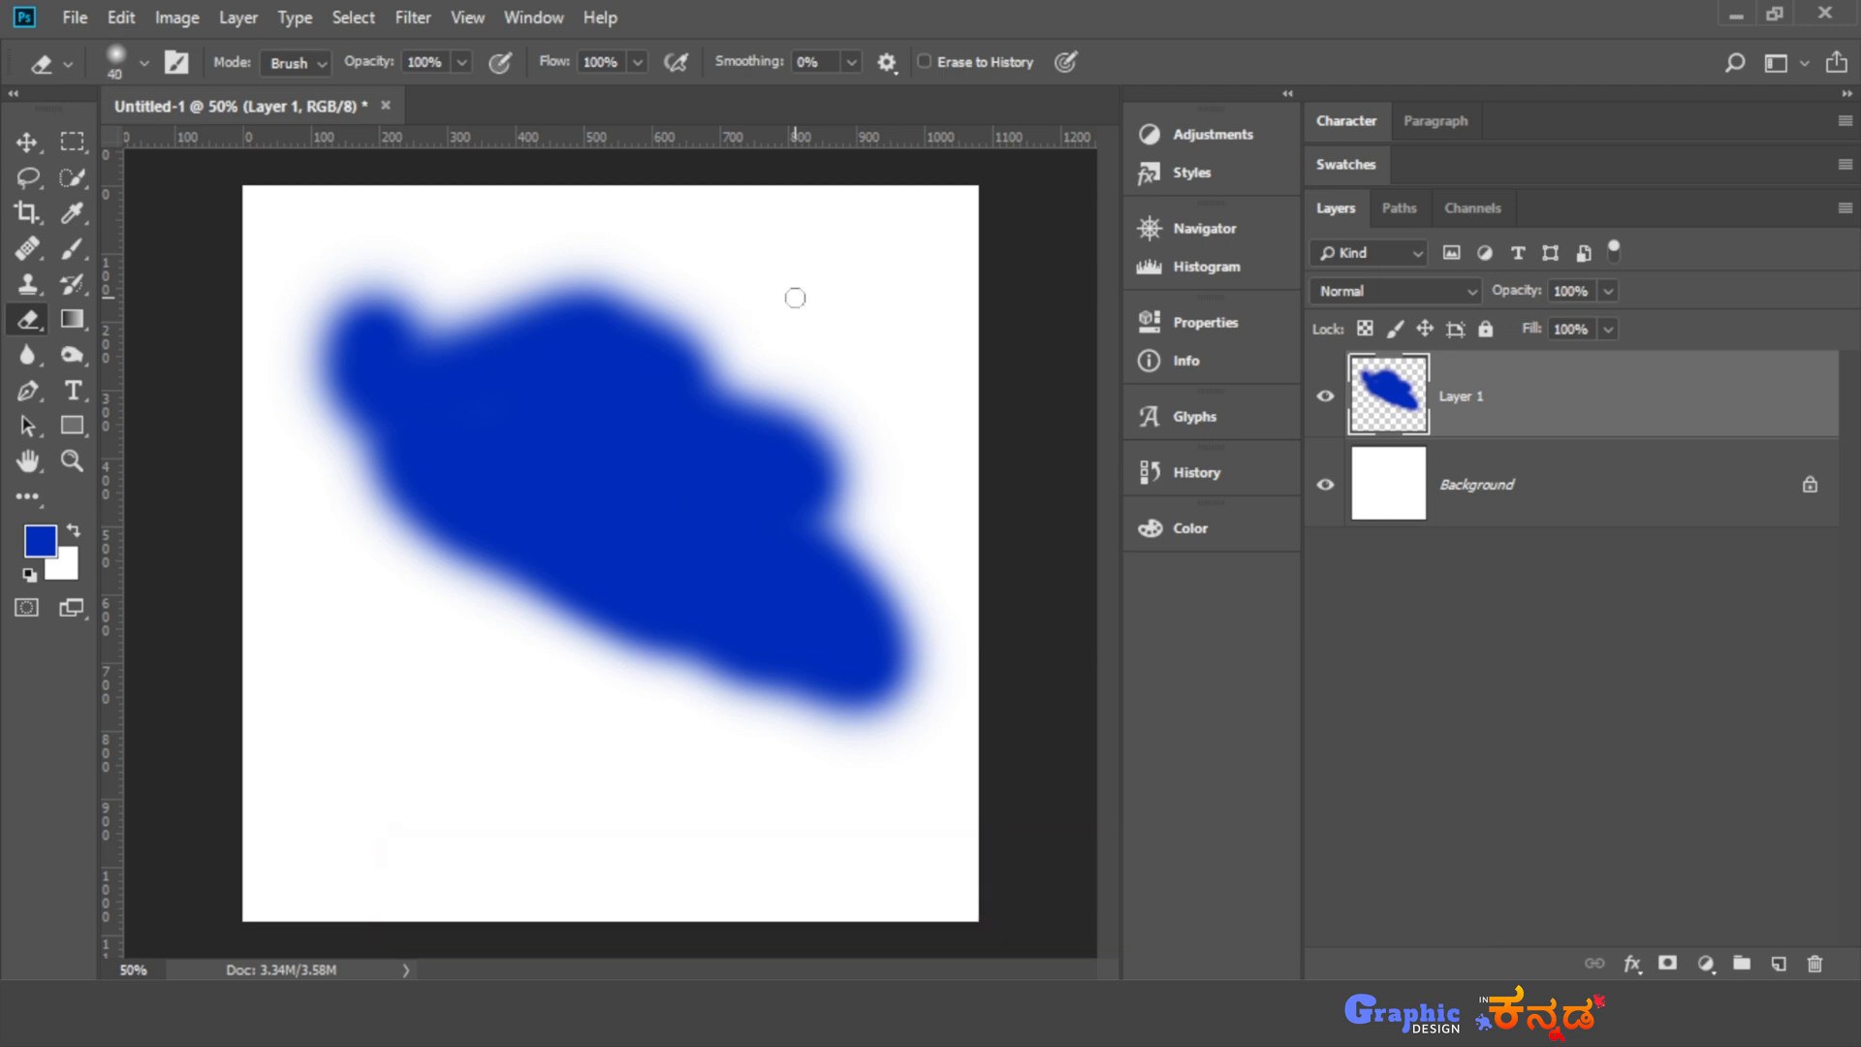
pyautogui.moveTo(479, 254); pyautogui.dragTo(483, 596)
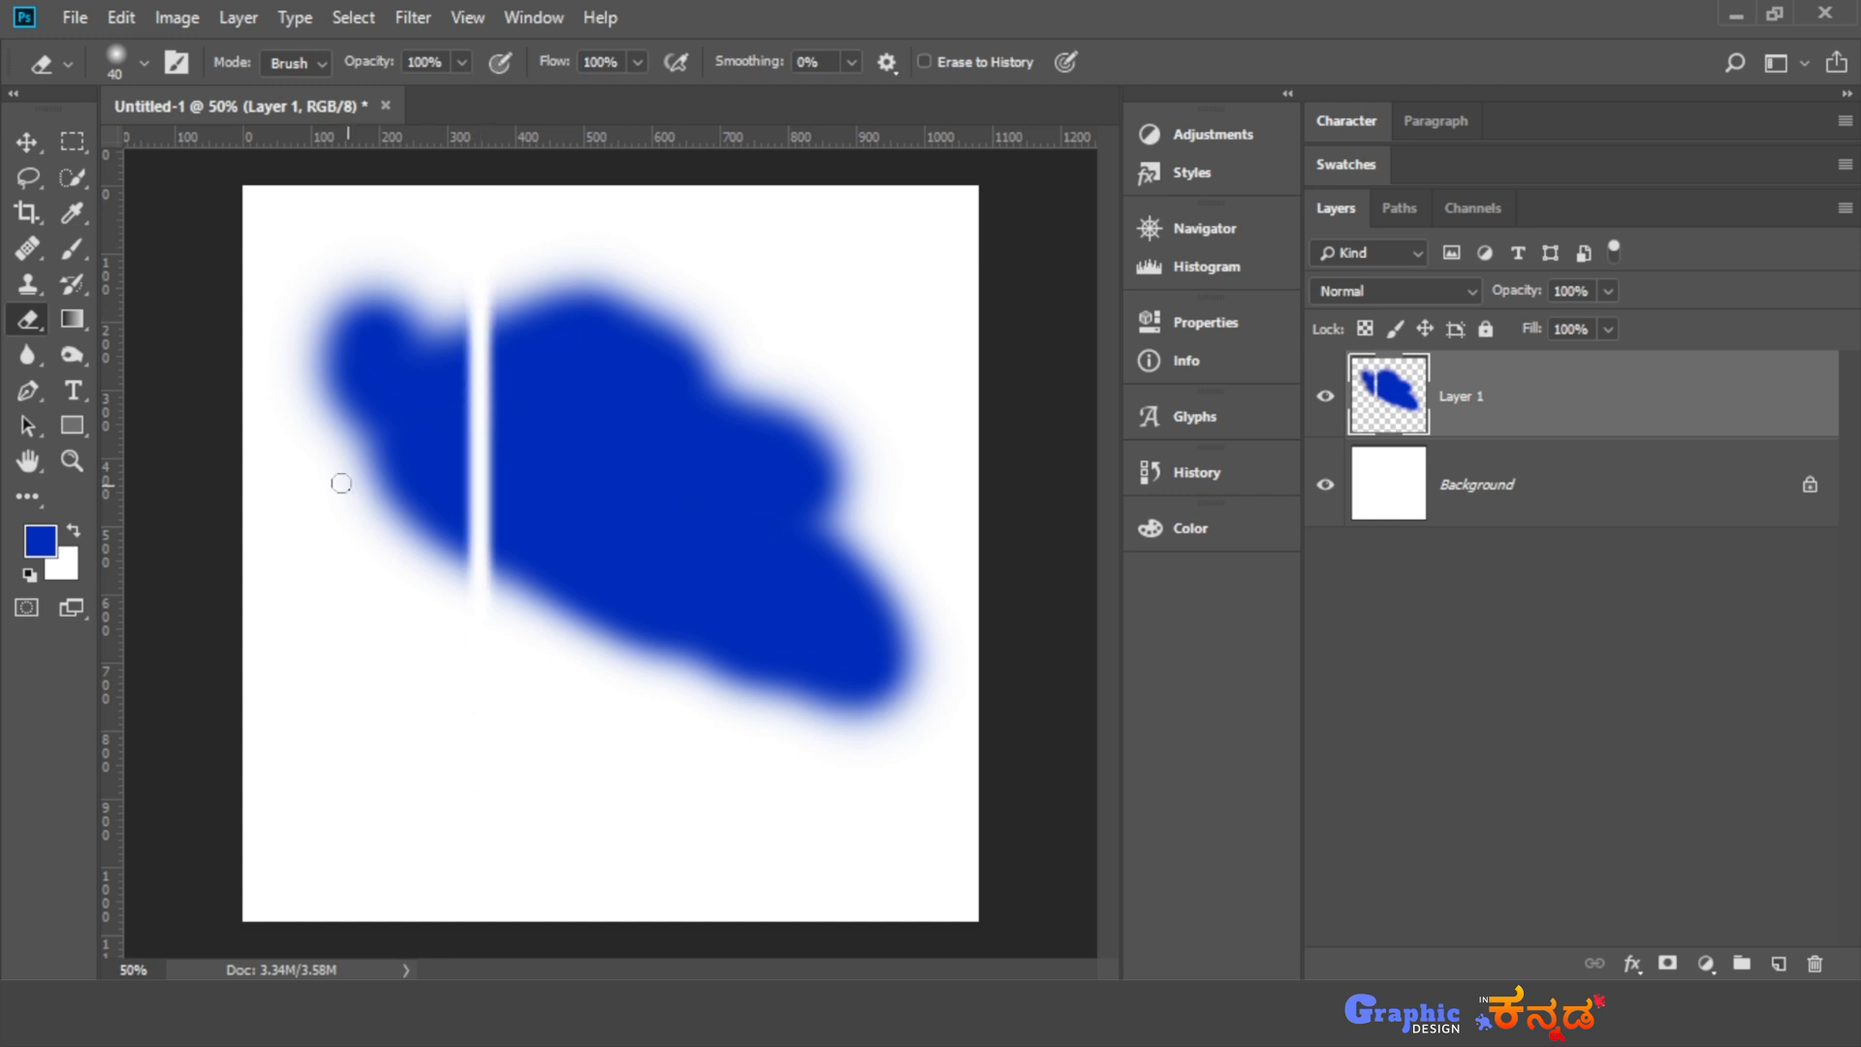
pyautogui.moveTo(326, 456); pyautogui.dragTo(877, 456)
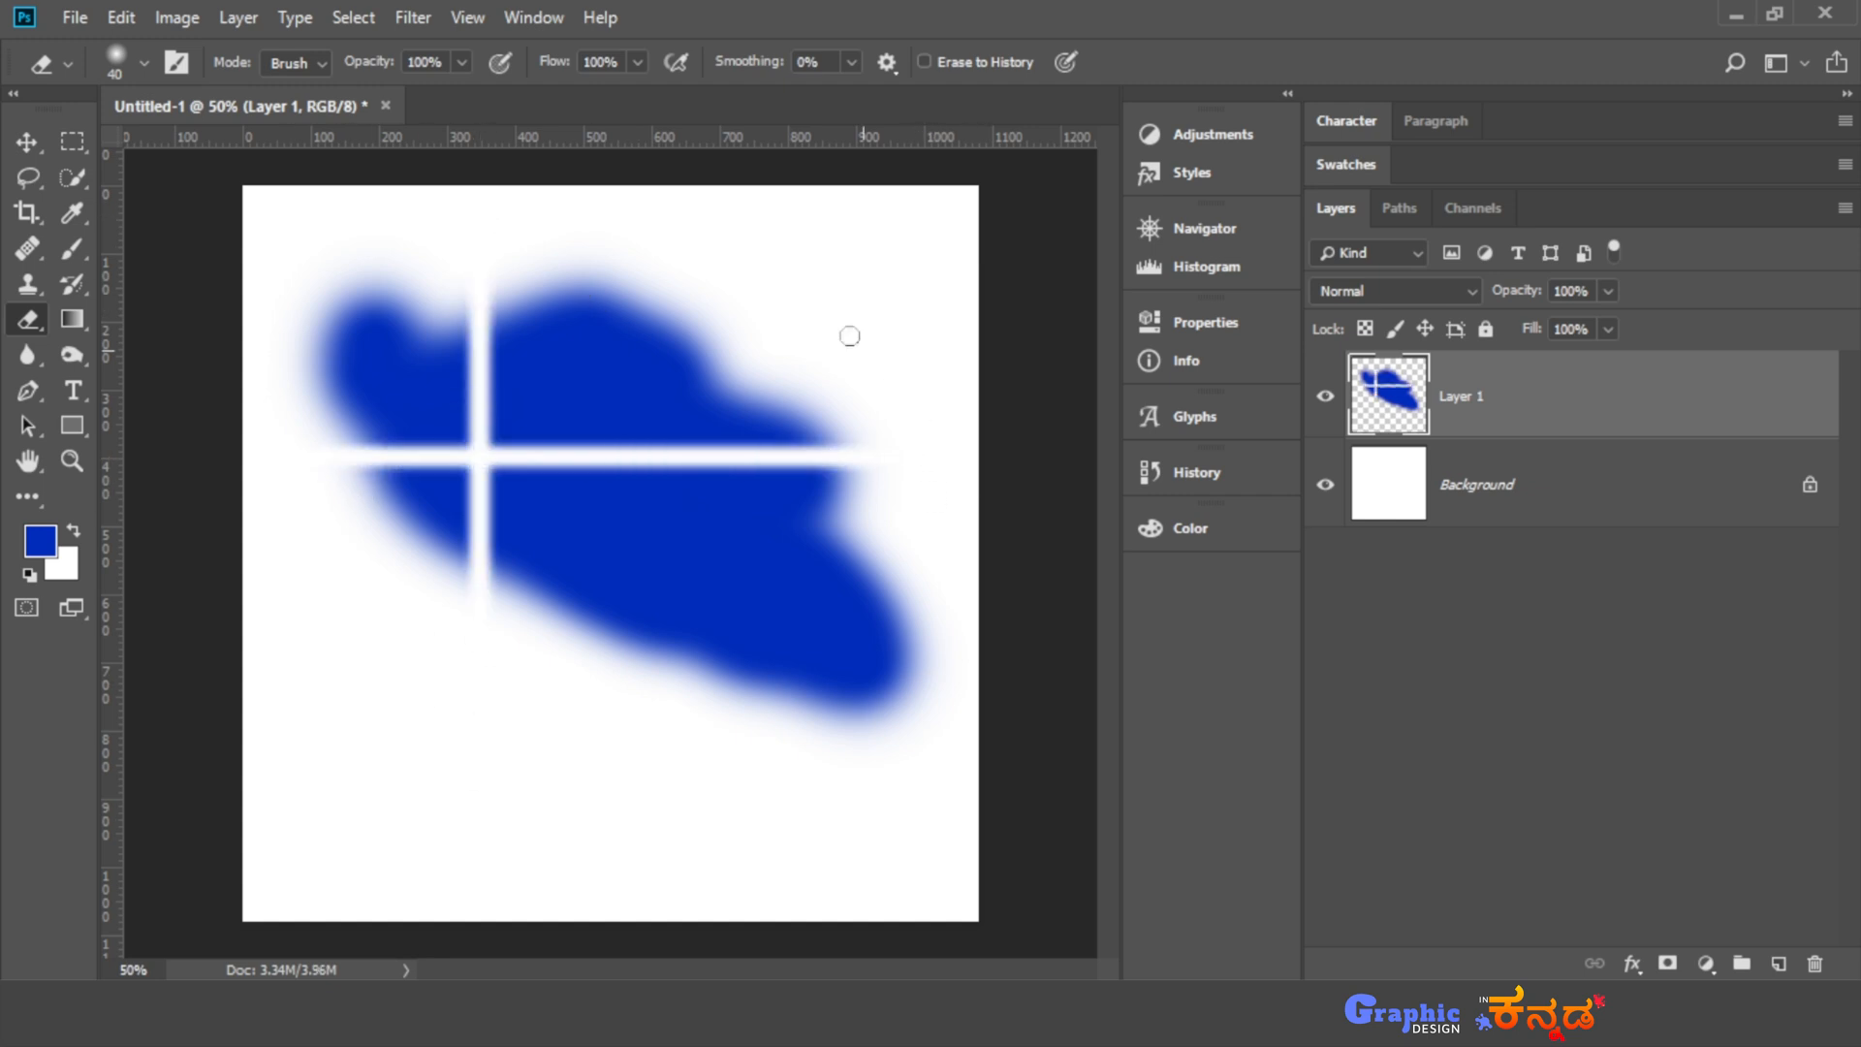
# - Enlarge the soft eraser on the canvas to 440 px and erase the rest of the blue blob
pyautogui.keyDown('alt'); pyautogui.rightClick(740, 281); pyautogui.keyUp('alt')
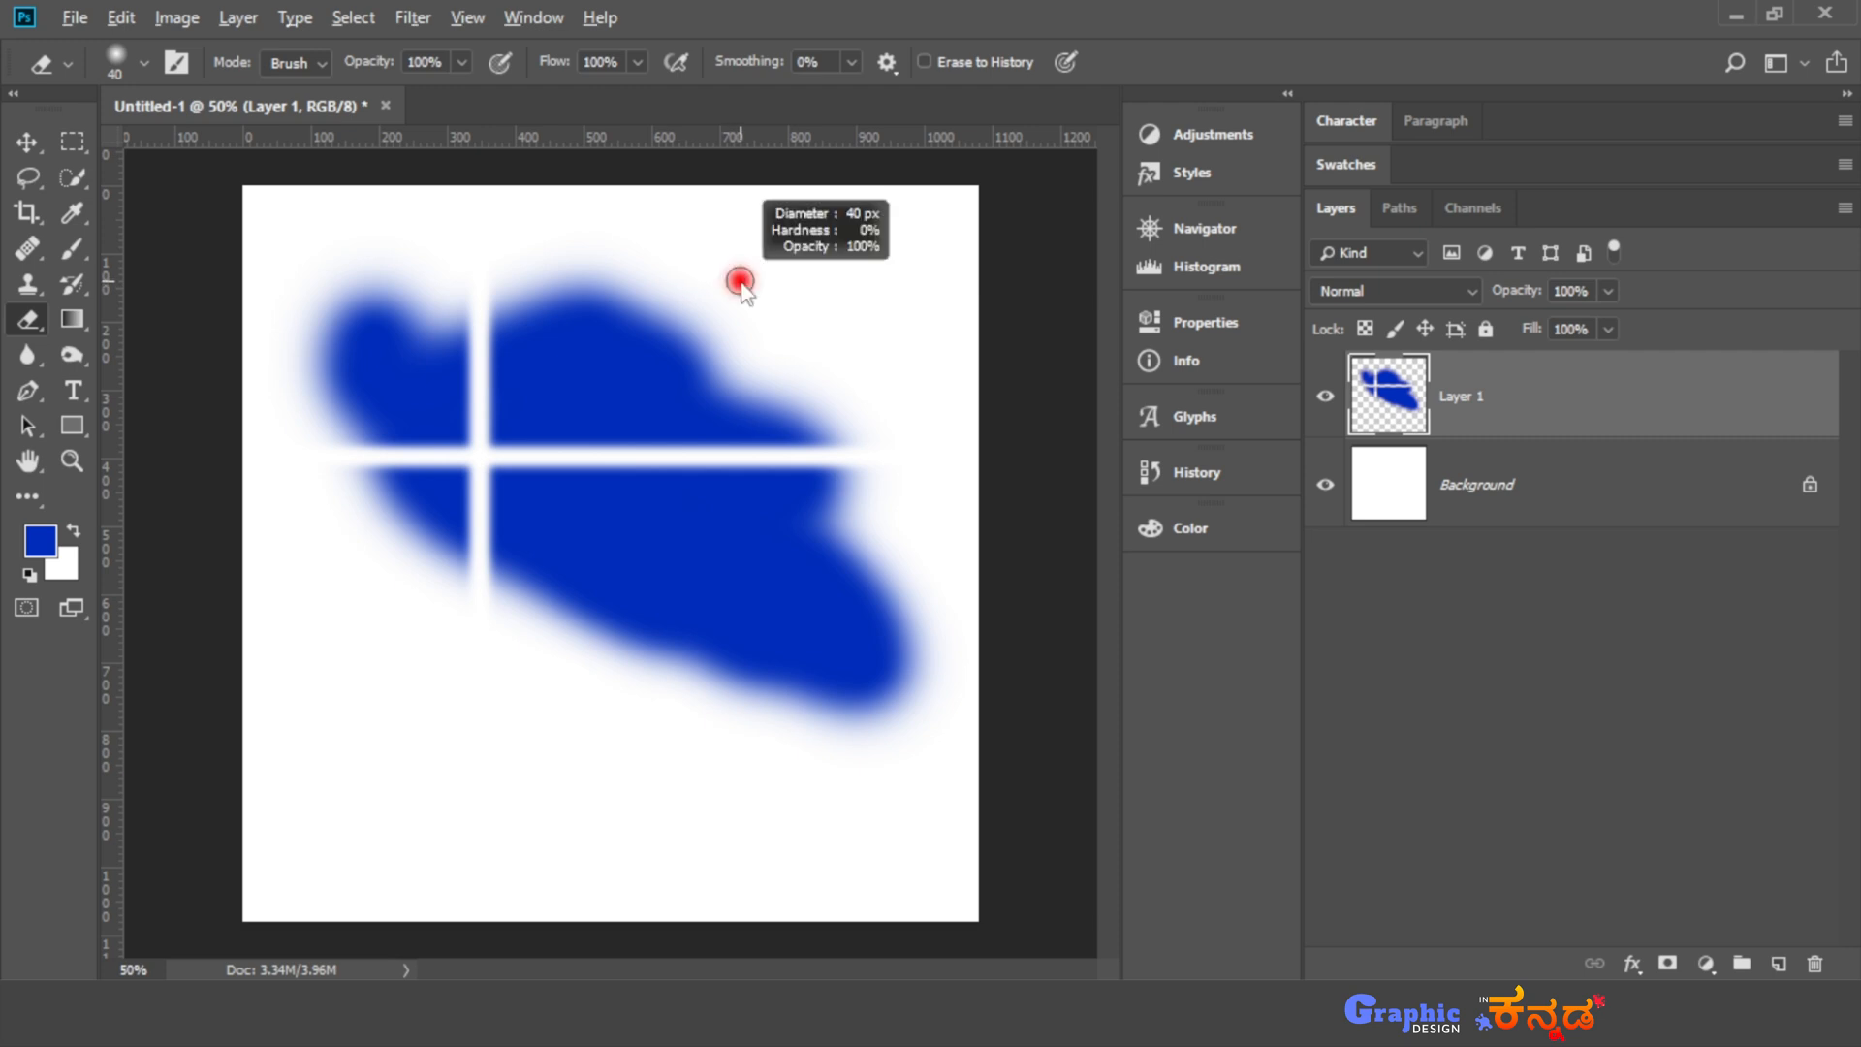
pyautogui.moveTo(741, 281)
pyautogui.mouseDown()
pyautogui.moveTo(1023, 279)
pyautogui.moveTo(596, 312)
pyautogui.moveTo(814, 313)
pyautogui.moveTo(582, 308)
pyautogui.moveTo(795, 306)
pyautogui.moveTo(708, 322)
pyautogui.mouseUp()
pyautogui.moveTo(712, 240)
pyautogui.mouseDown()
pyautogui.moveTo(697, 707)
pyautogui.moveTo(707, 120)
pyautogui.moveTo(708, 358)
pyautogui.mouseUp()
pyautogui.moveTo(698, 478)
pyautogui.mouseDown()
pyautogui.moveTo(623, 552)
pyautogui.moveTo(815, 498)
pyautogui.mouseUp()
pyautogui.moveTo(781, 353)
pyautogui.mouseDown()
pyautogui.moveTo(788, 147)
pyautogui.moveTo(807, 124)
pyautogui.mouseUp()
pyautogui.moveTo(820, 485)
pyautogui.mouseDown()
pyautogui.moveTo(827, 532)
pyautogui.moveTo(856, 544)
pyautogui.moveTo(654, 655)
pyautogui.mouseUp()
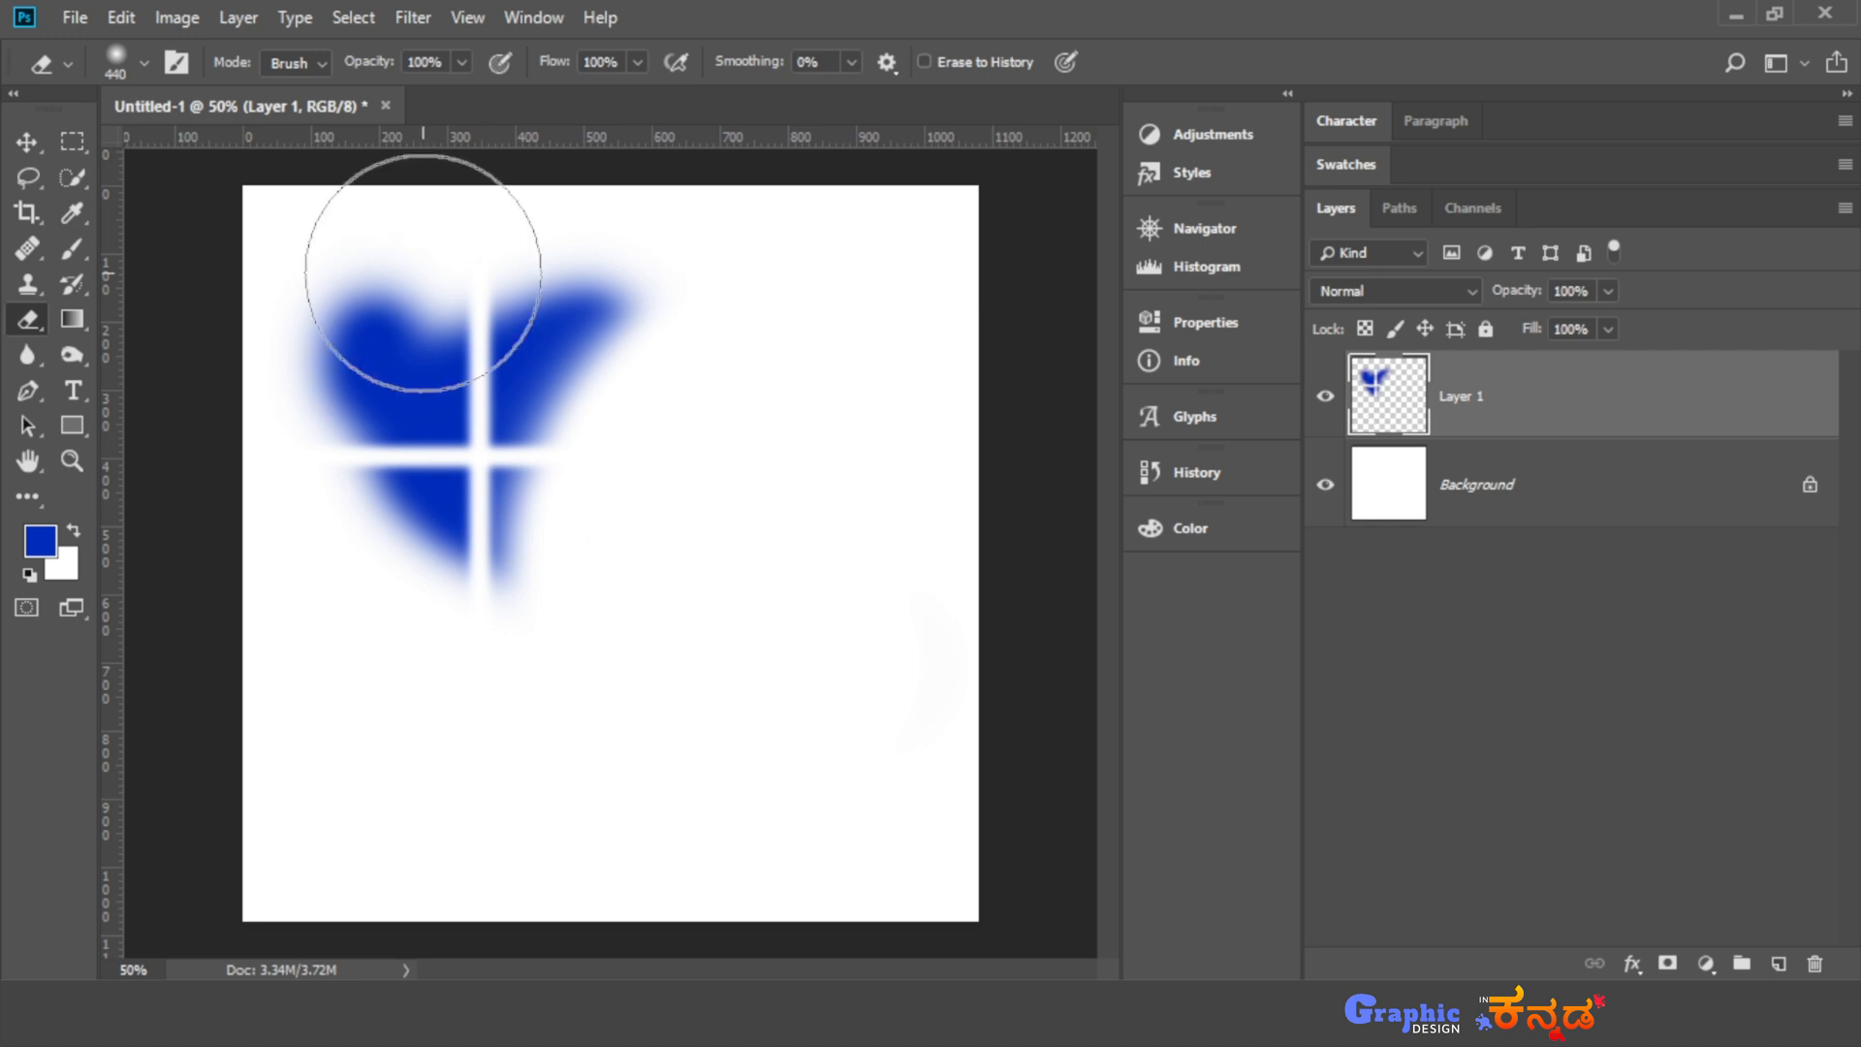
pyautogui.moveTo(727, 356)
pyautogui.mouseDown()
pyautogui.moveTo(624, 443)
pyautogui.moveTo(533, 476)
pyautogui.moveTo(452, 399)
pyautogui.moveTo(509, 322)
pyautogui.moveTo(472, 406)
pyautogui.moveTo(489, 545)
pyautogui.mouseUp()
# - Paint a round blue spot in the upper-left part of the canvas and erase diagonally across it with the eraser at 50% opacity
pyautogui.press('b')
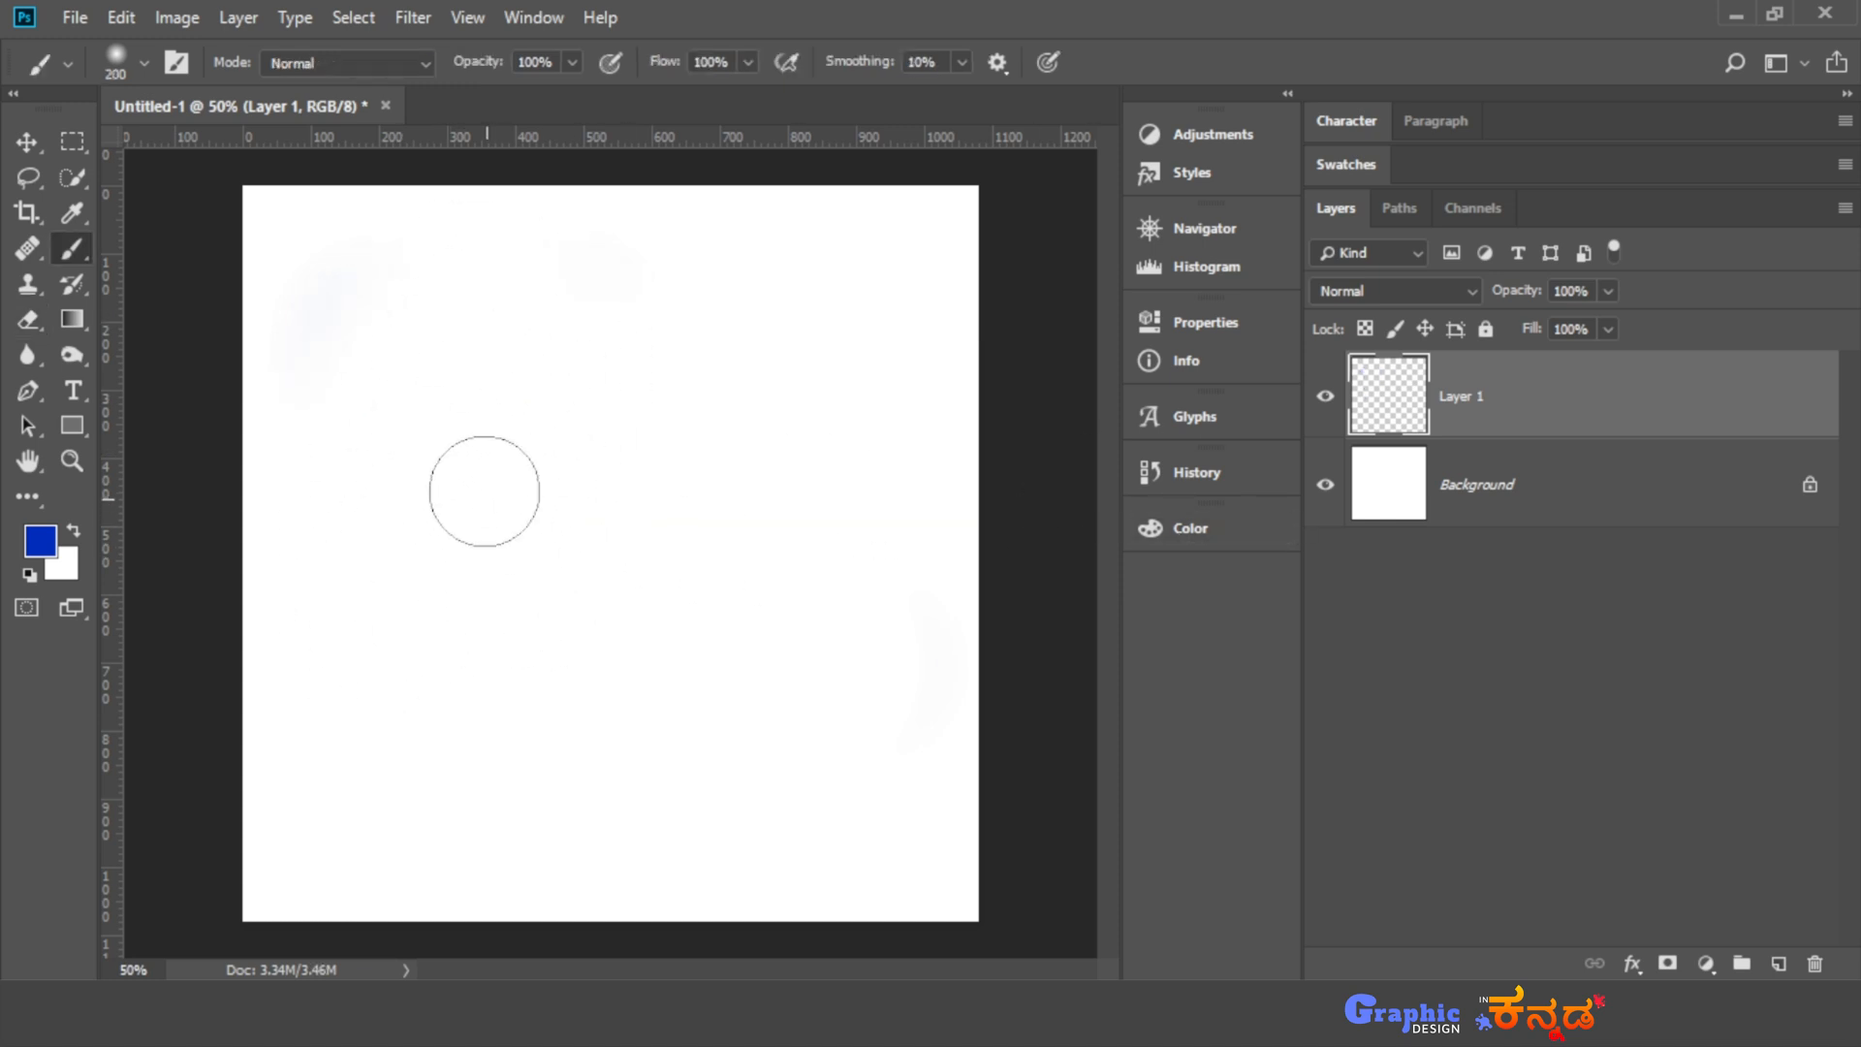
pyautogui.moveTo(427, 436)
pyautogui.mouseDown()
pyautogui.moveTo(573, 420)
pyautogui.moveTo(466, 532)
pyautogui.moveTo(431, 538)
pyautogui.moveTo(507, 427)
pyautogui.mouseUp()
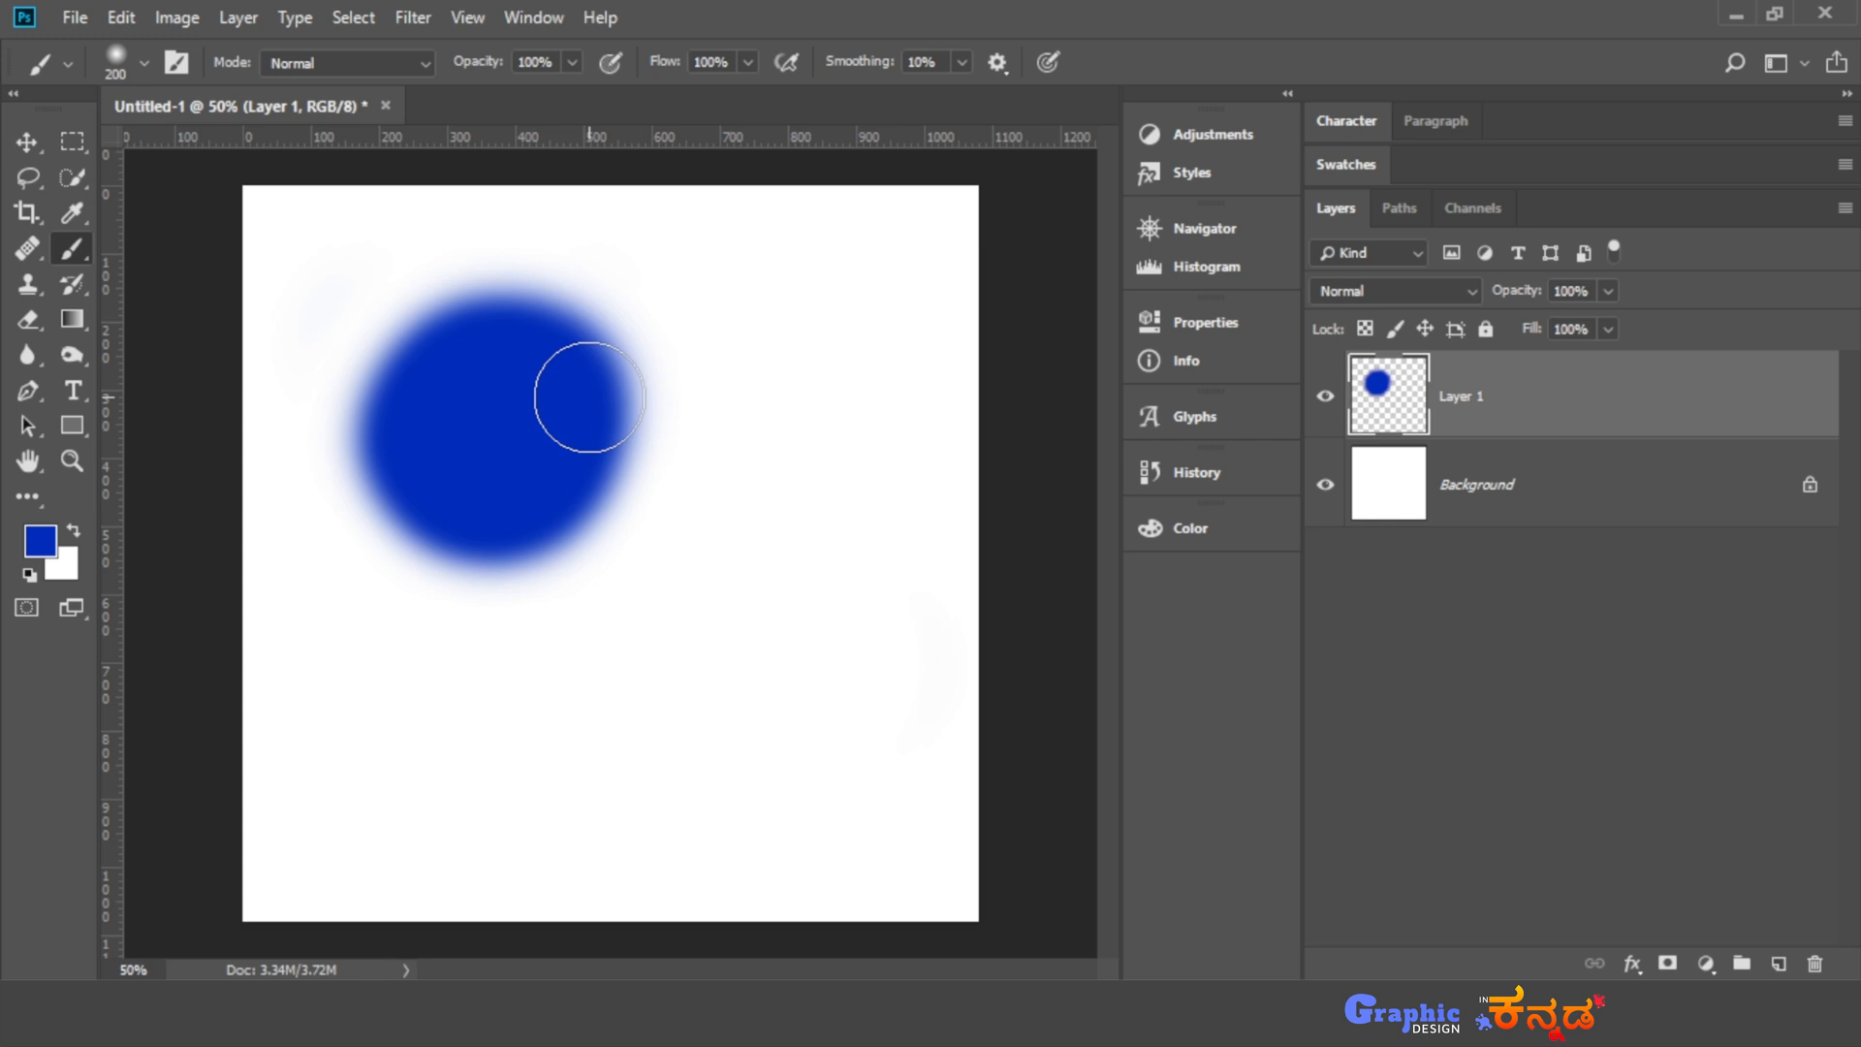
pyautogui.press('e')
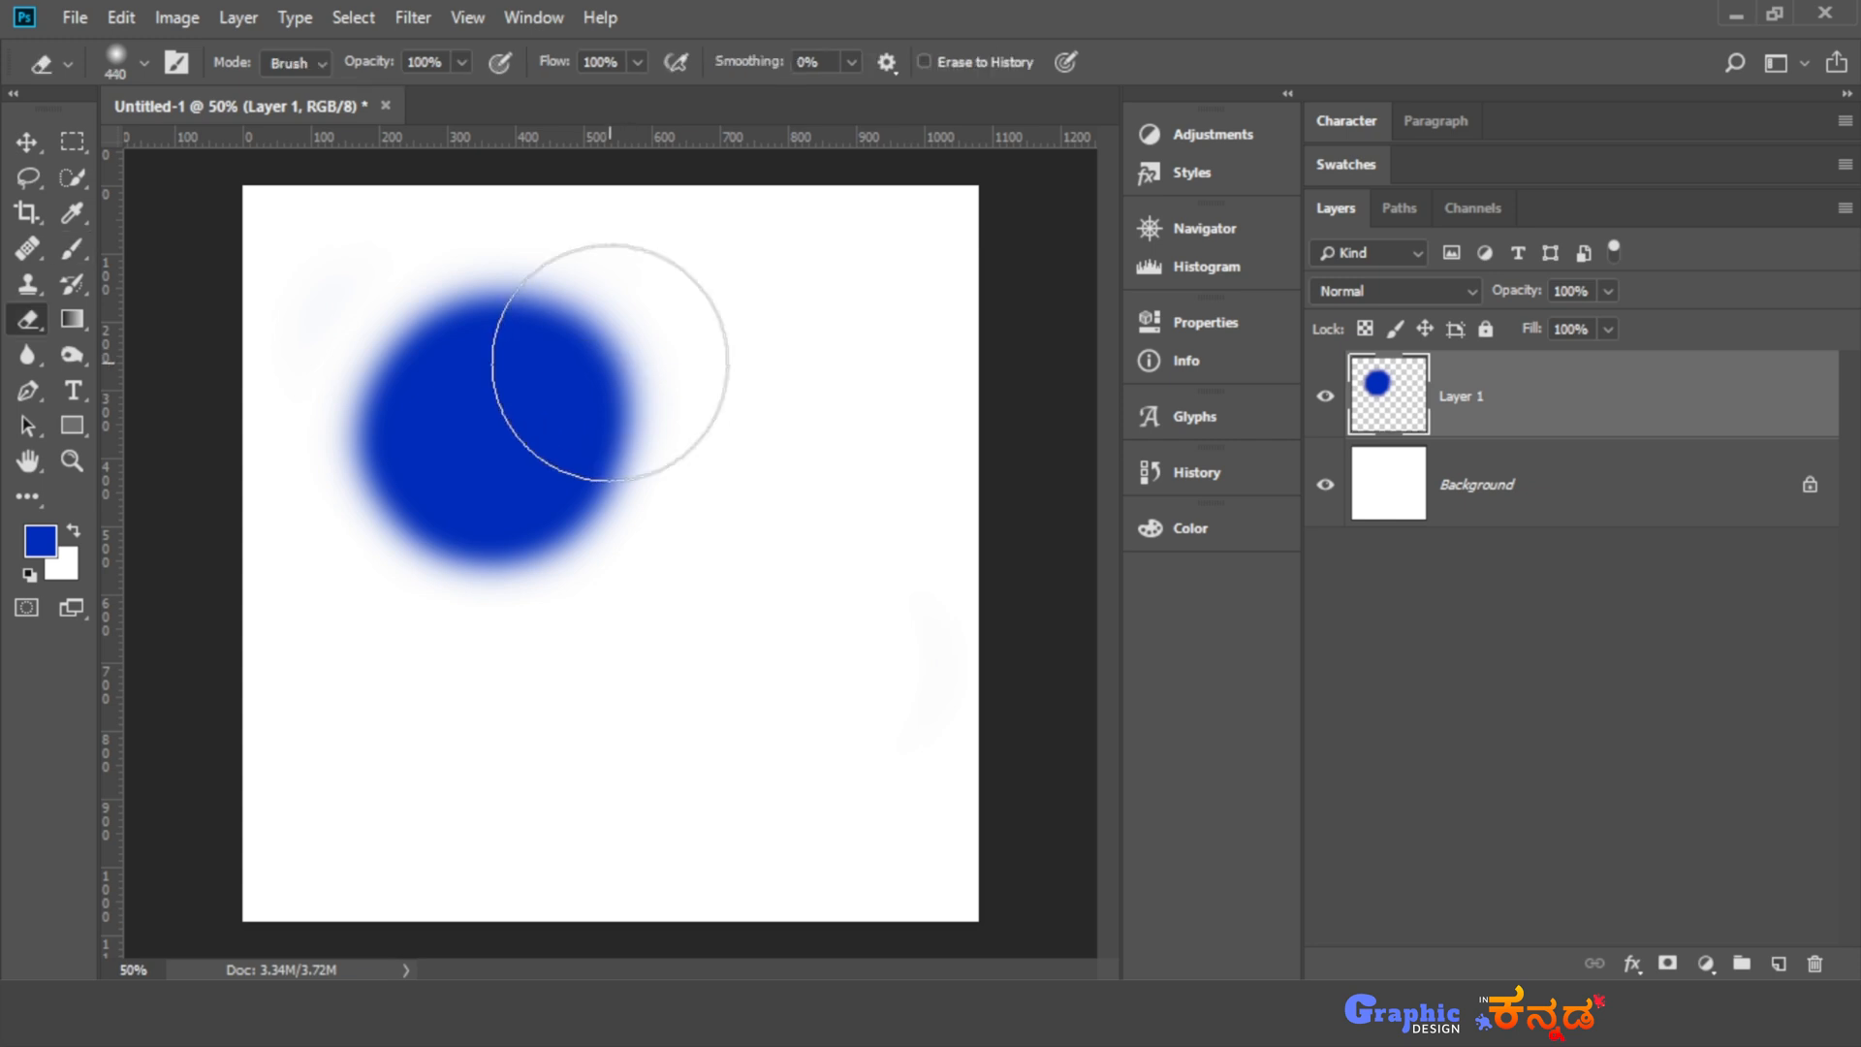
pyautogui.press('5')
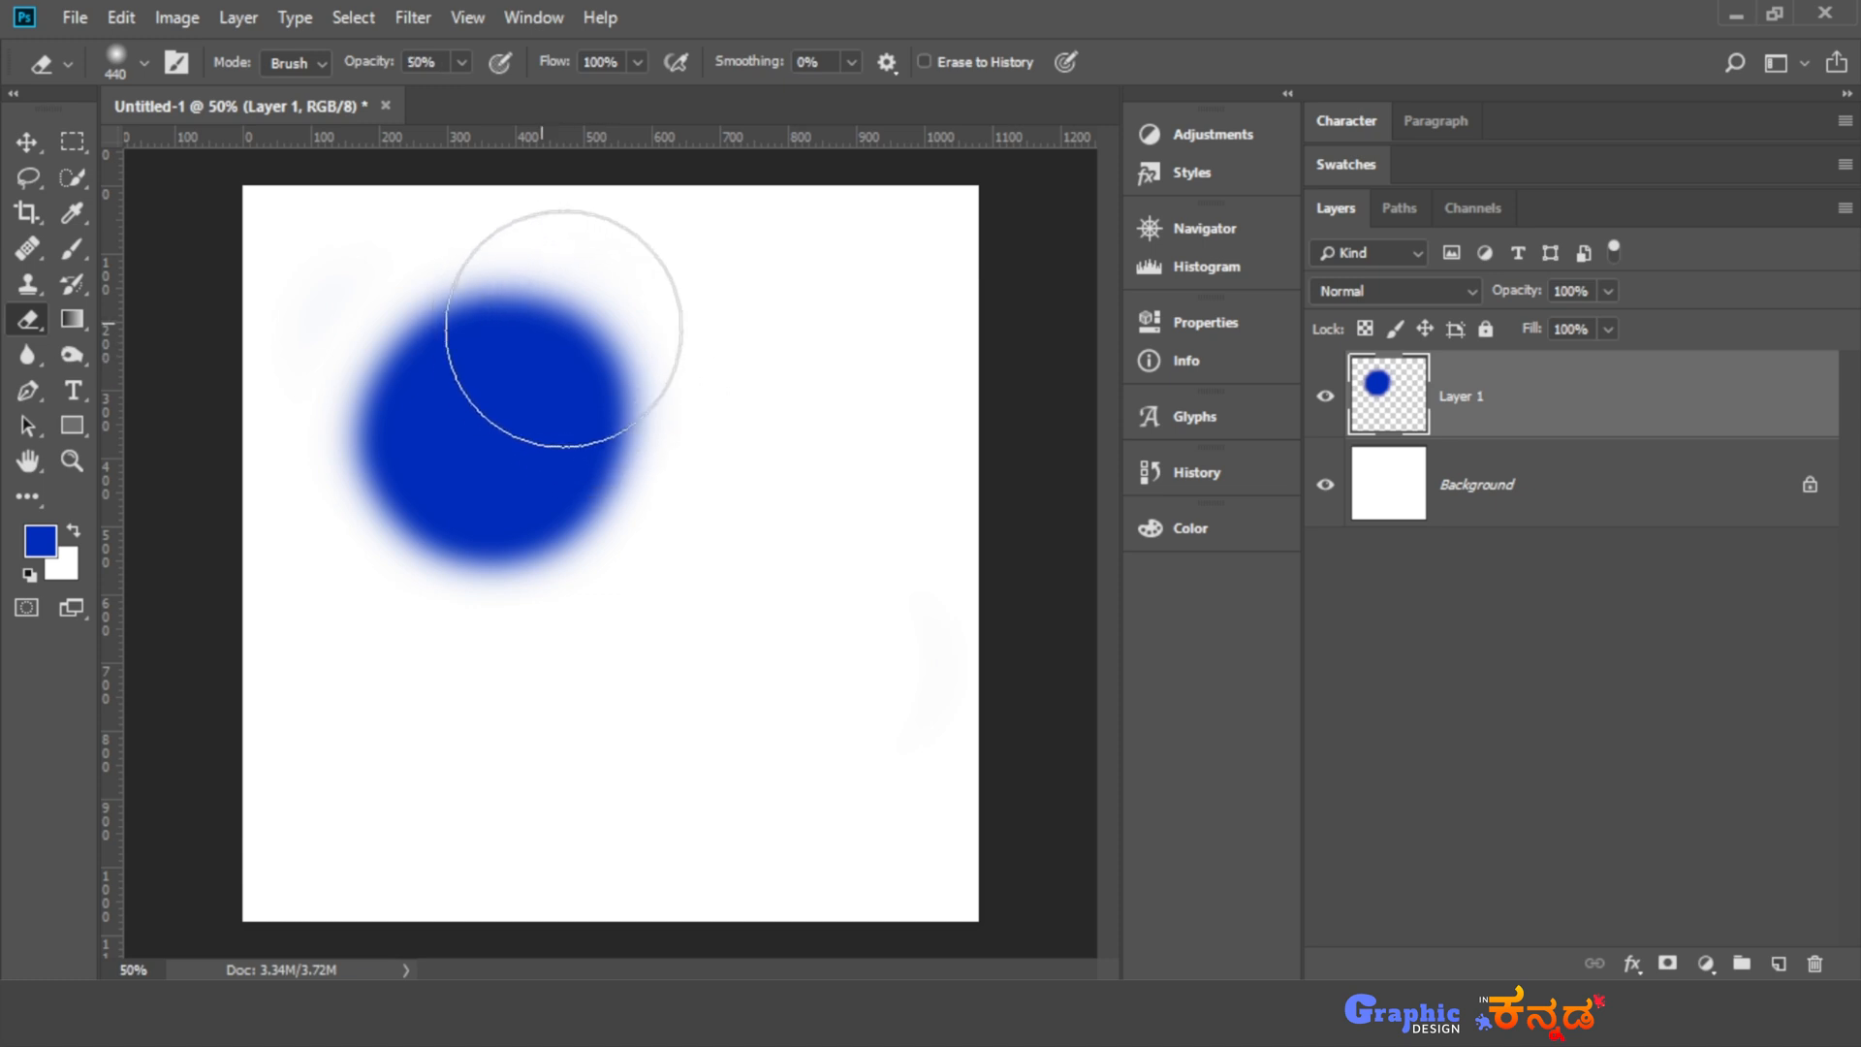
pyautogui.moveTo(556, 316)
pyautogui.mouseDown()
pyautogui.moveTo(648, 412)
pyautogui.moveTo(623, 353)
pyautogui.moveTo(491, 249)
pyautogui.moveTo(827, 569)
pyautogui.mouseUp()
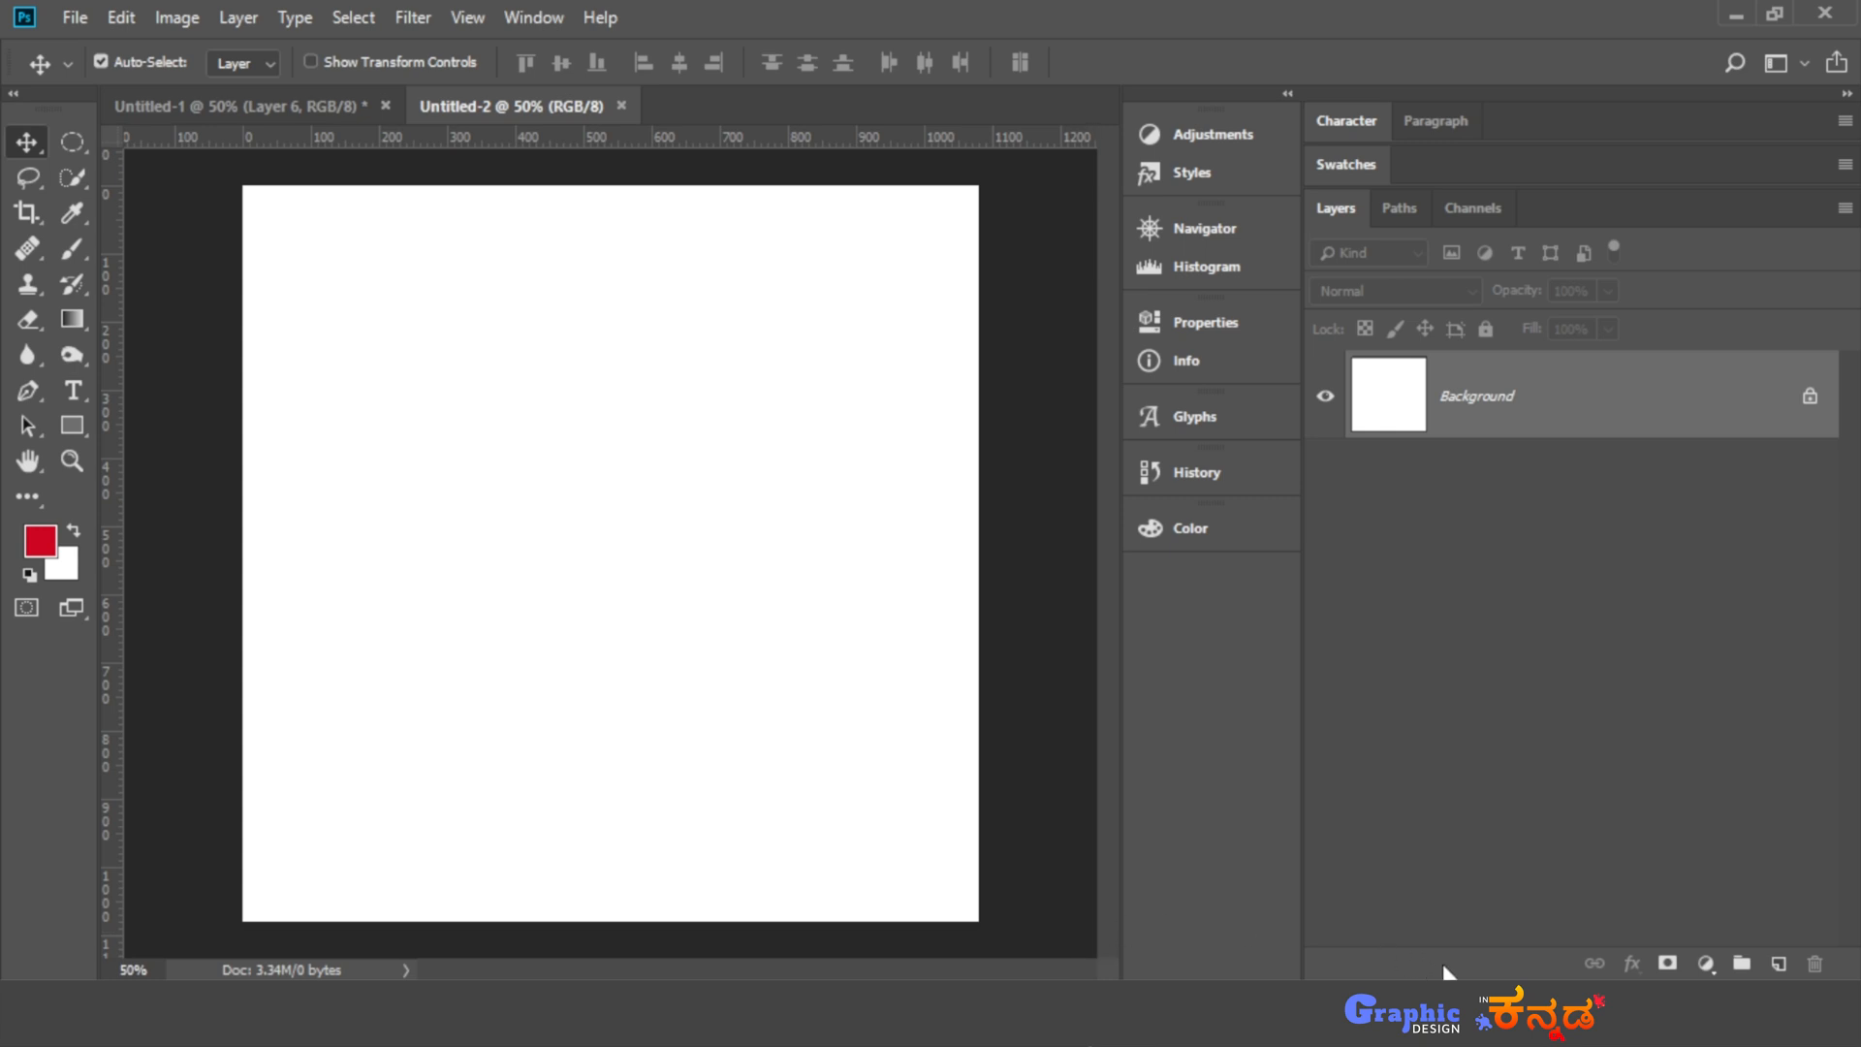
# - Add a new layer in Untitled-2 and draw a large circular selection around the middle of the canvas with the Elliptical Marquee
pyautogui.click(1779, 963)
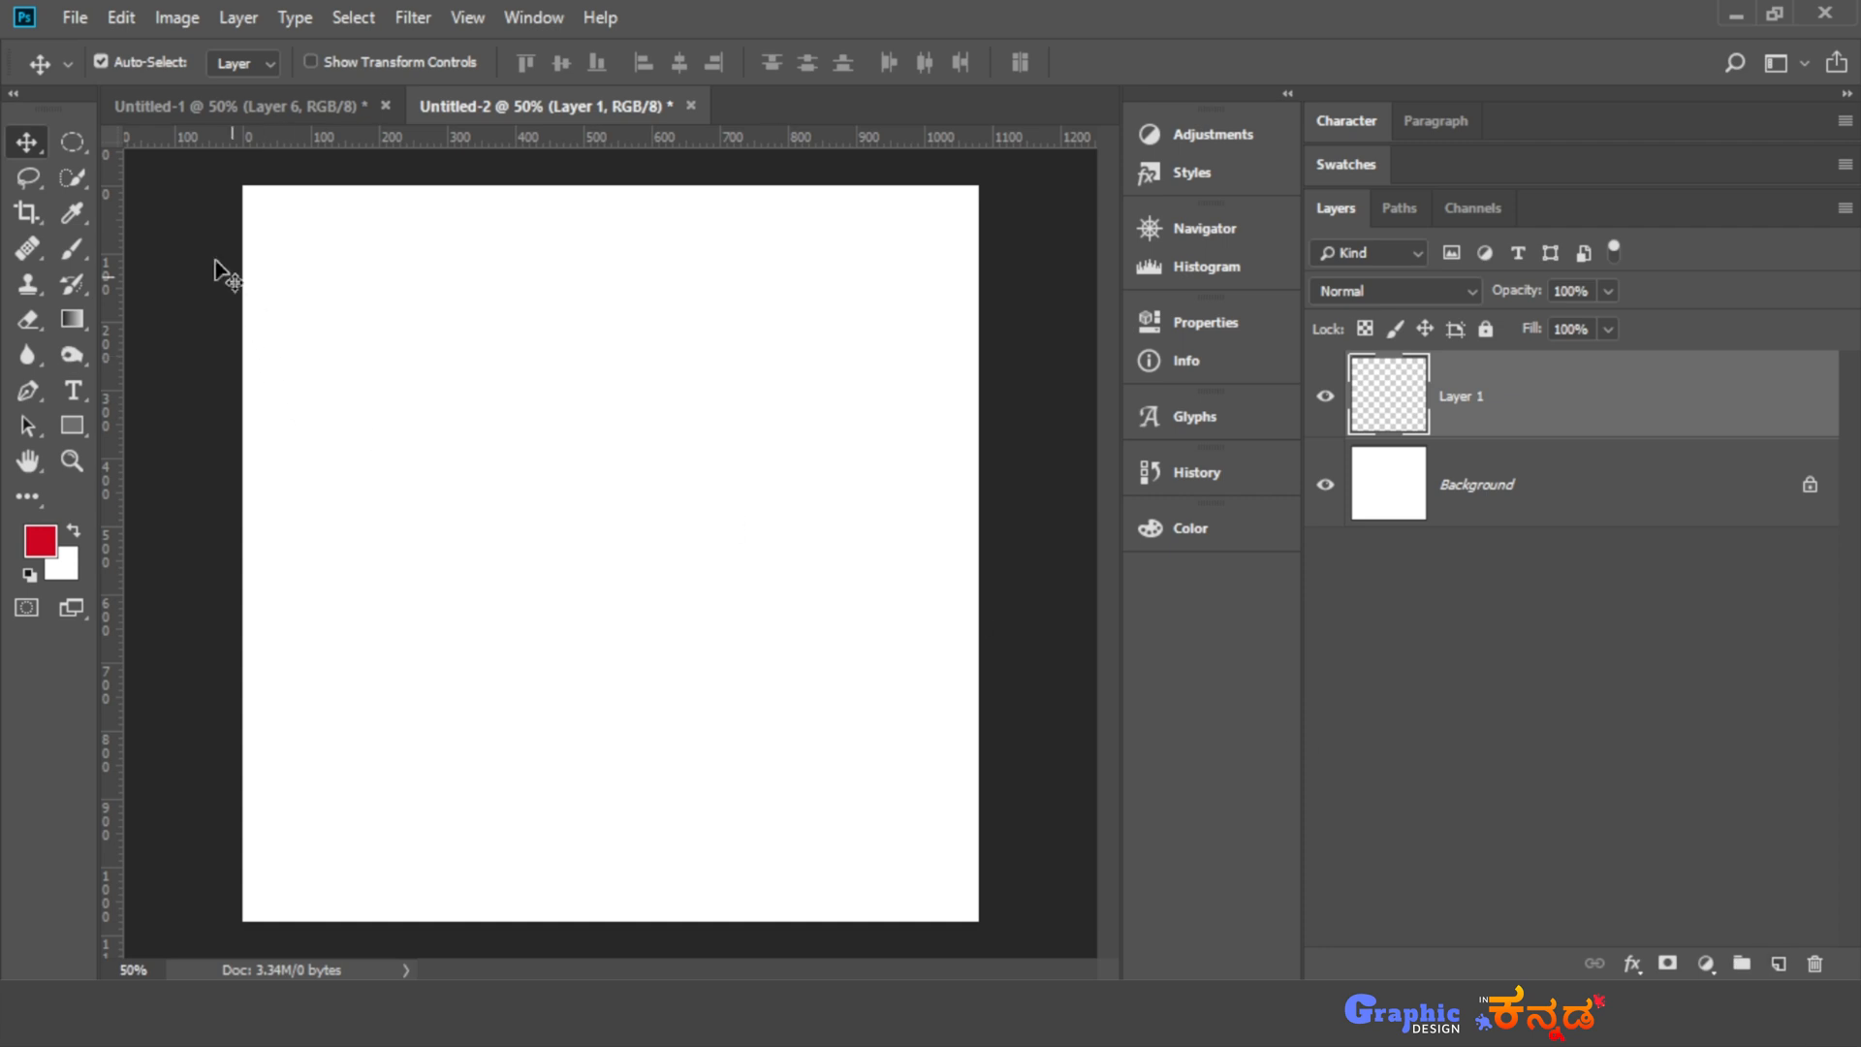
pyautogui.moveTo(71, 142); pyautogui.dragTo(178, 173)
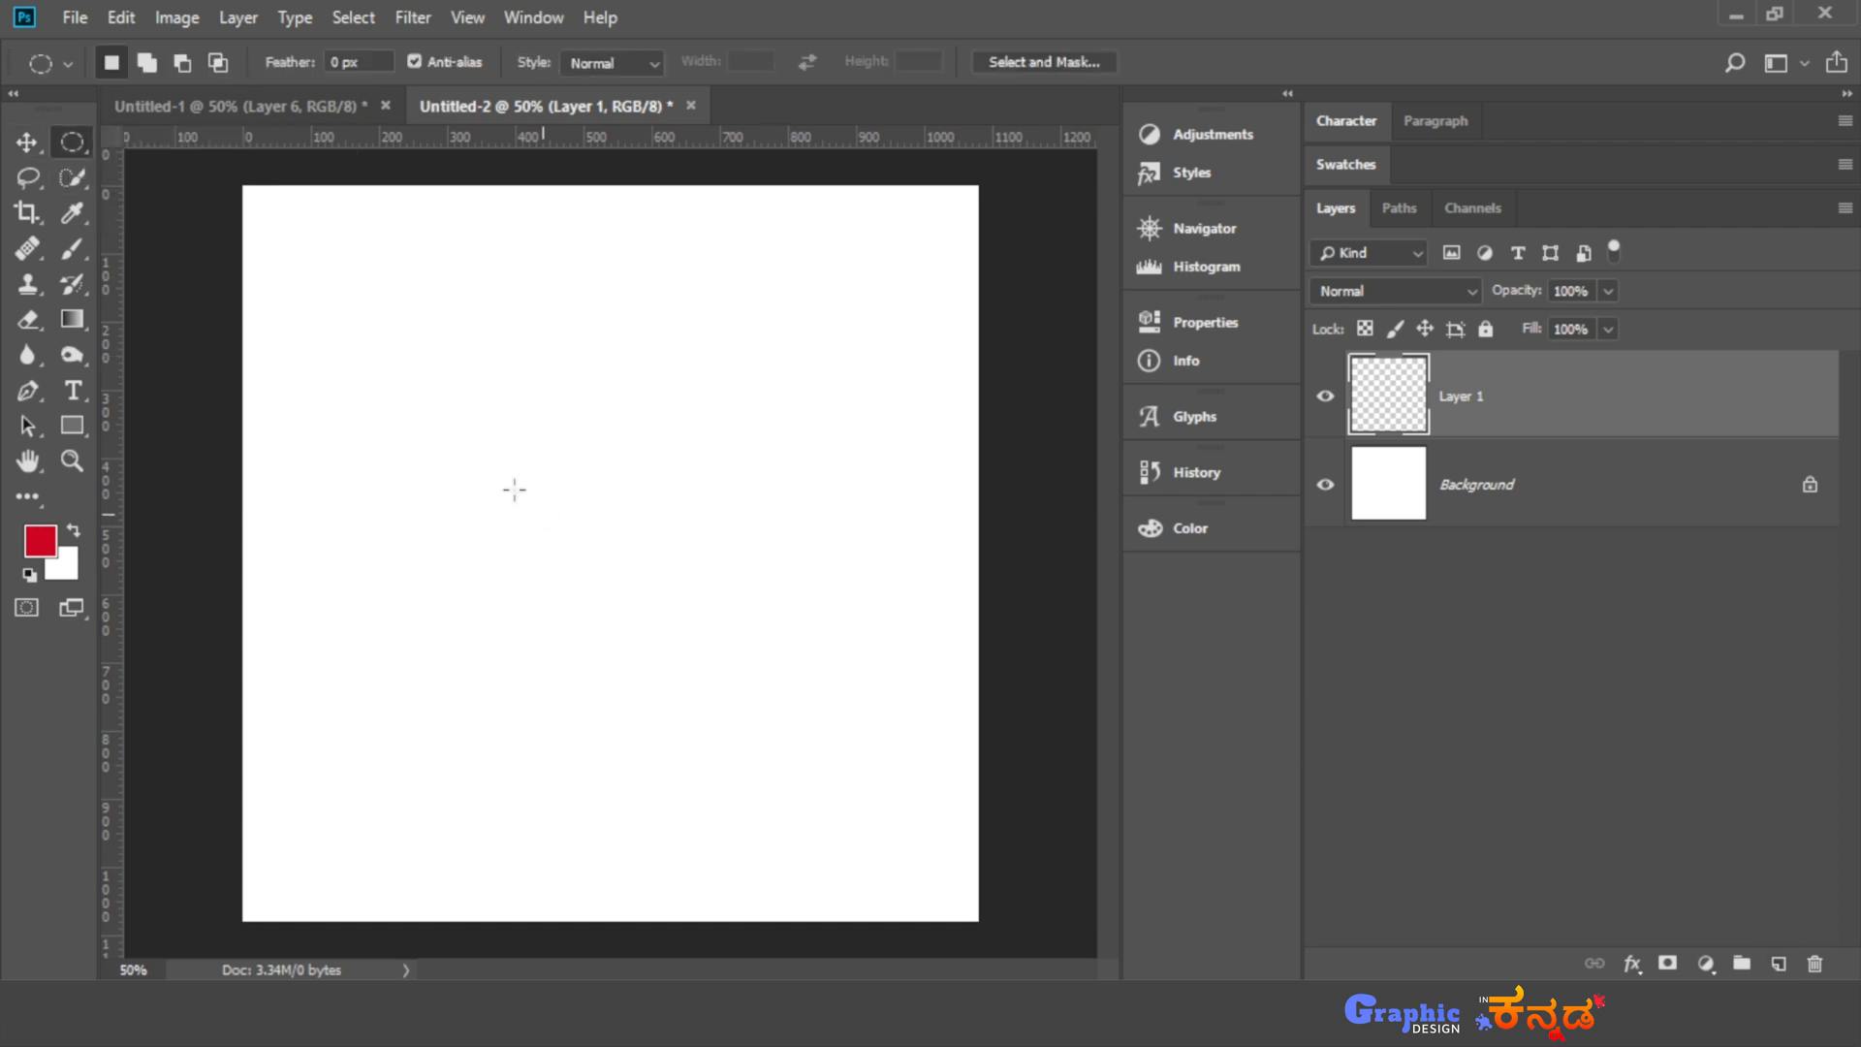
pyautogui.moveTo(407, 358); pyautogui.dragTo(934, 748)
# - Set the foreground colour to e90828 and paint the whole circular selection on Layer 1 with the brush at 100% opacity and 100% flow
pyautogui.click(50, 549)
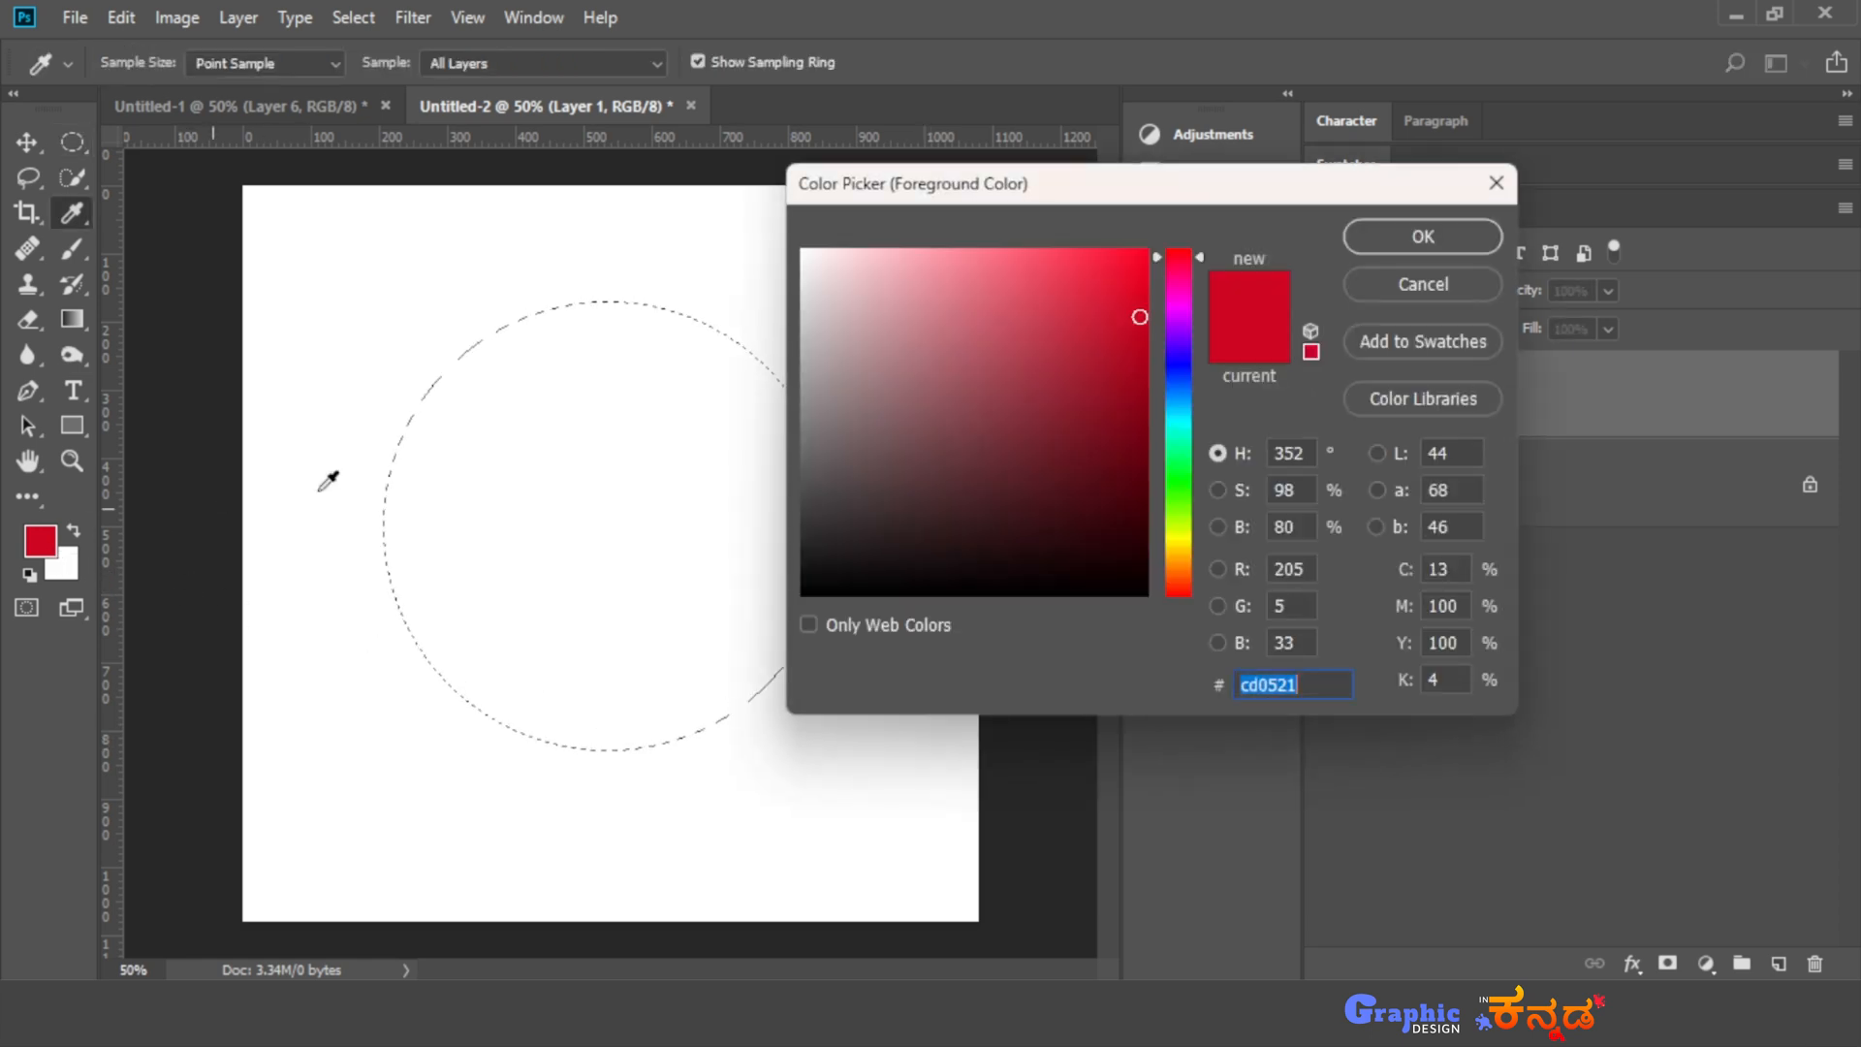
pyautogui.click(1478, 235)
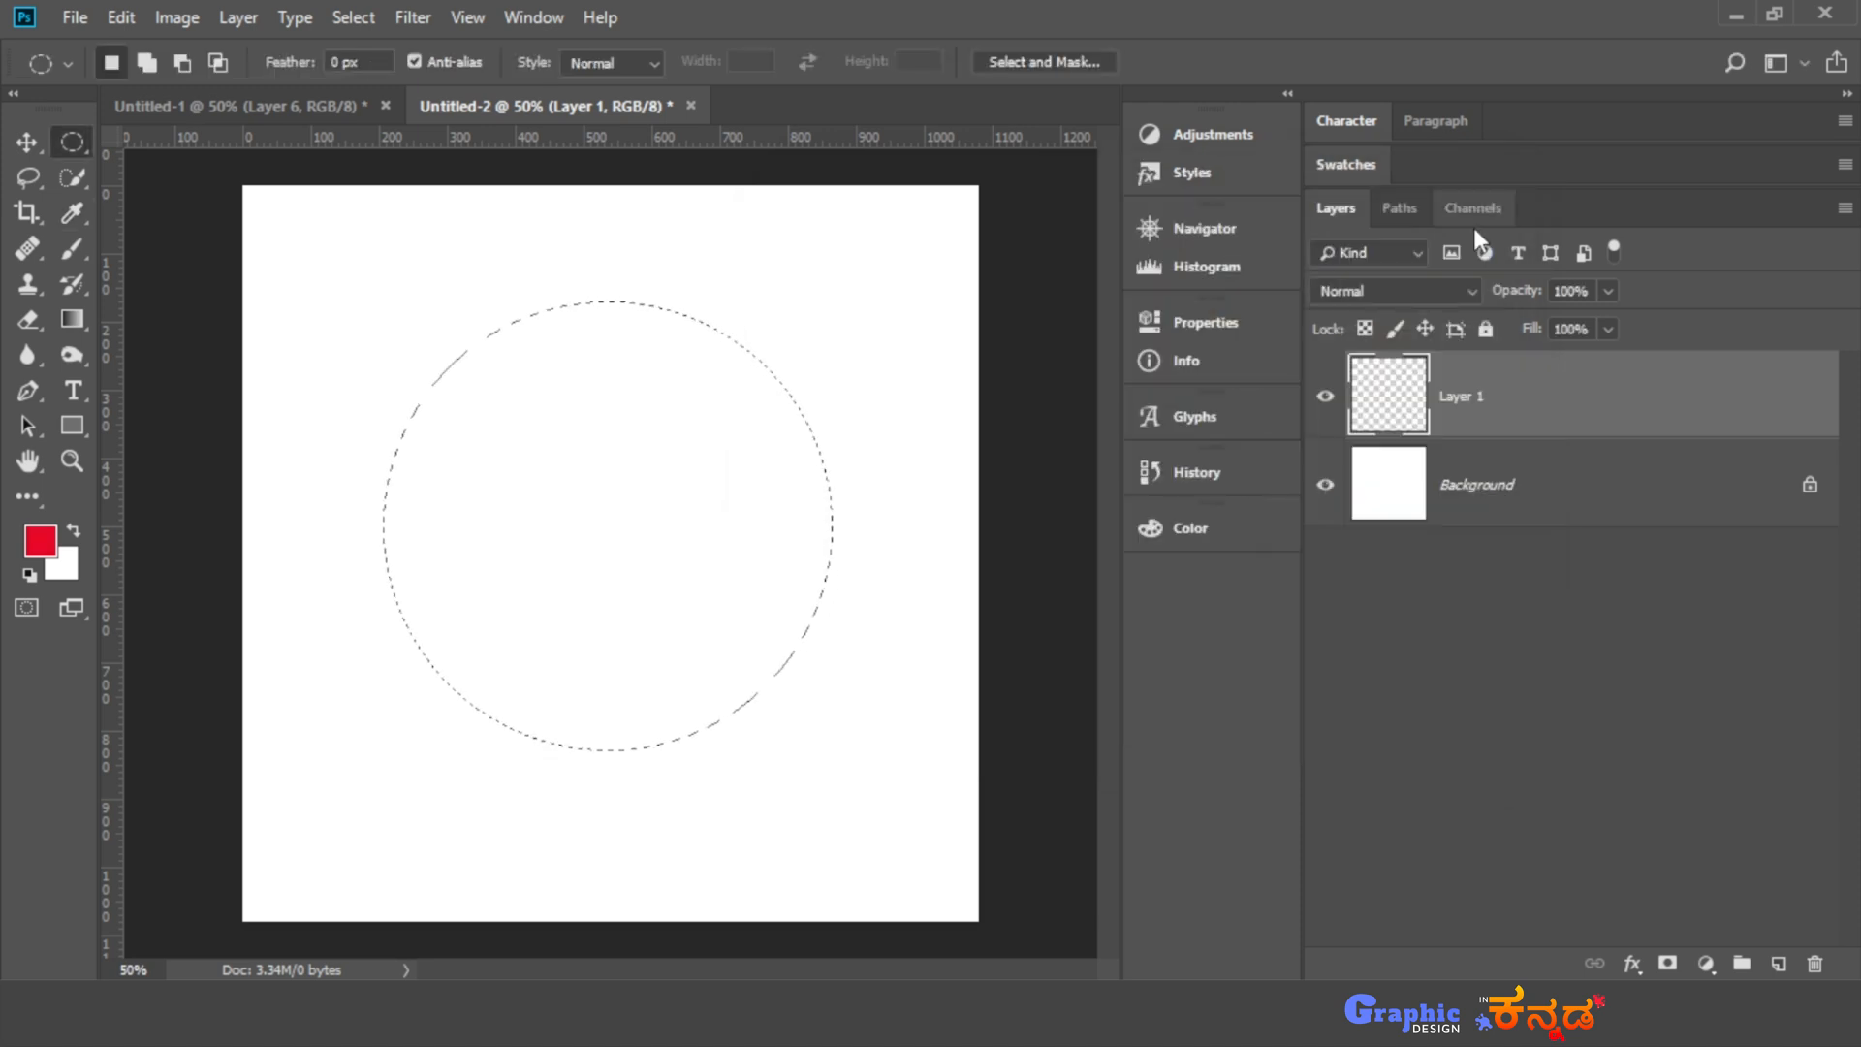
pyautogui.press('b')
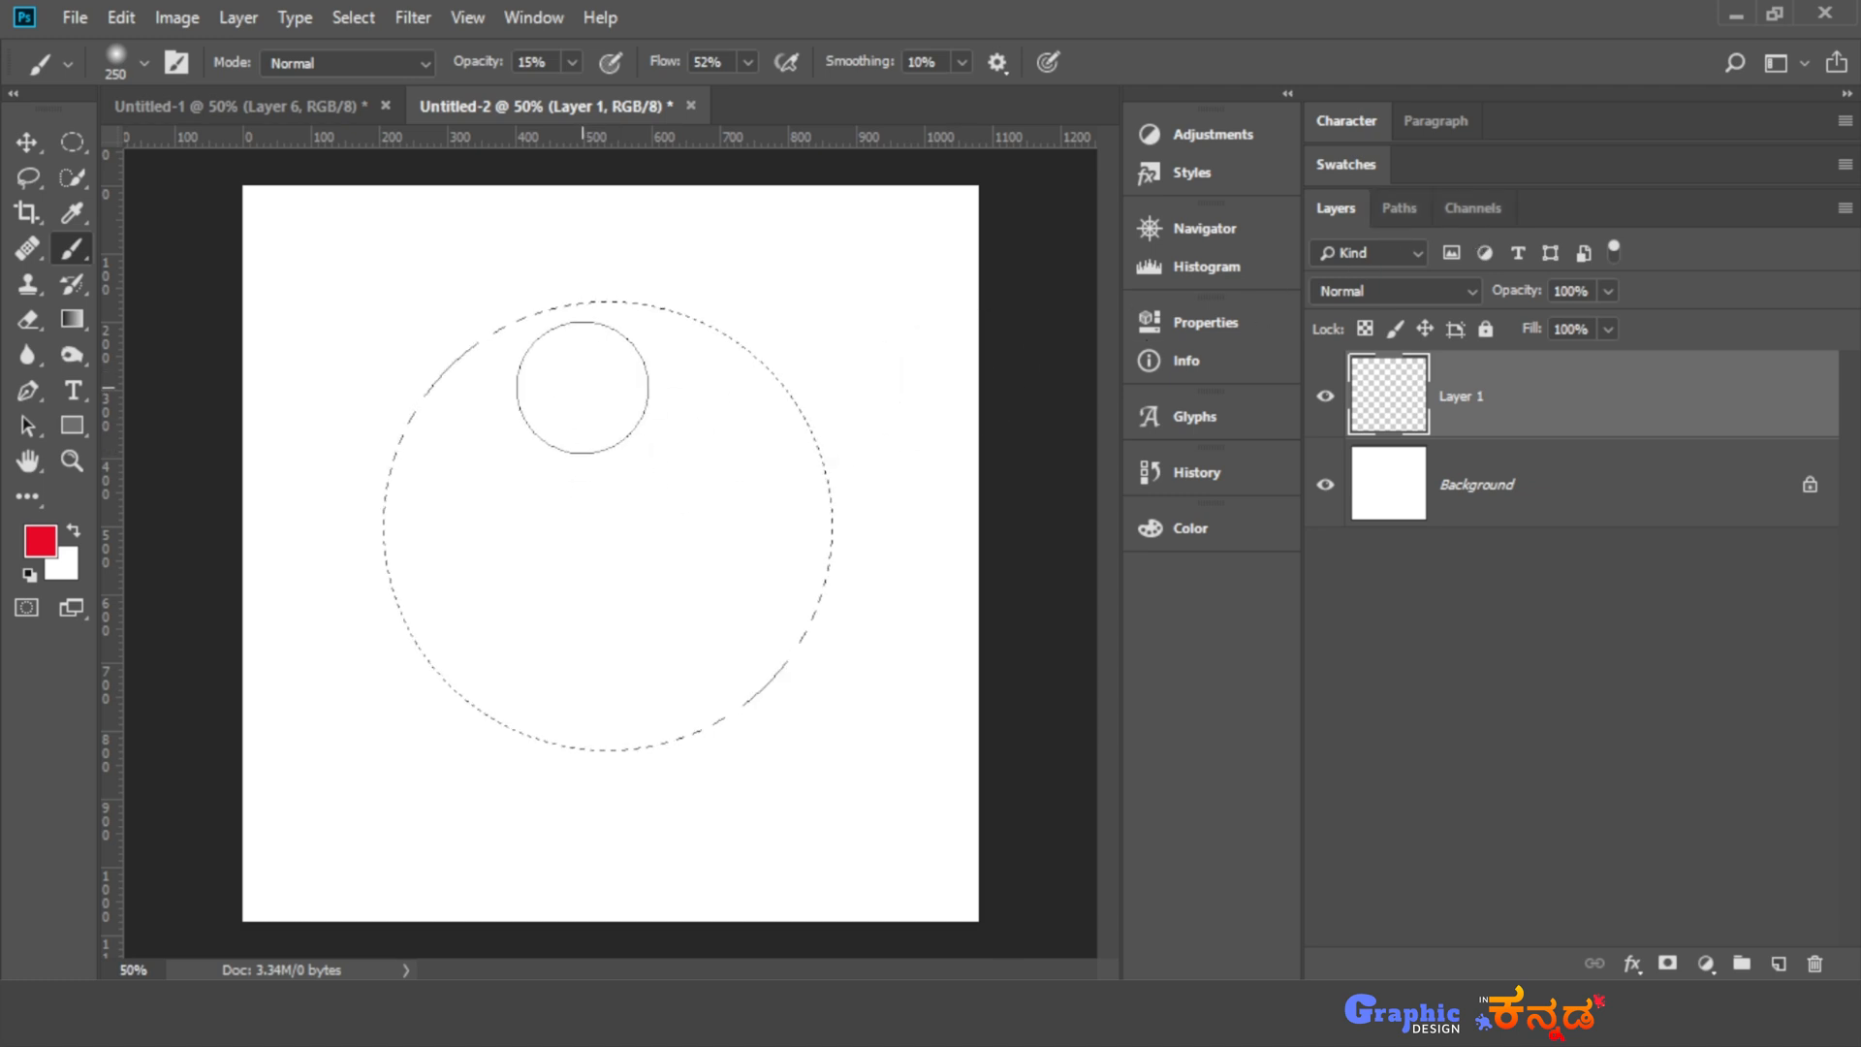
pyautogui.moveTo(573, 64); pyautogui.dragTo(822, 97)
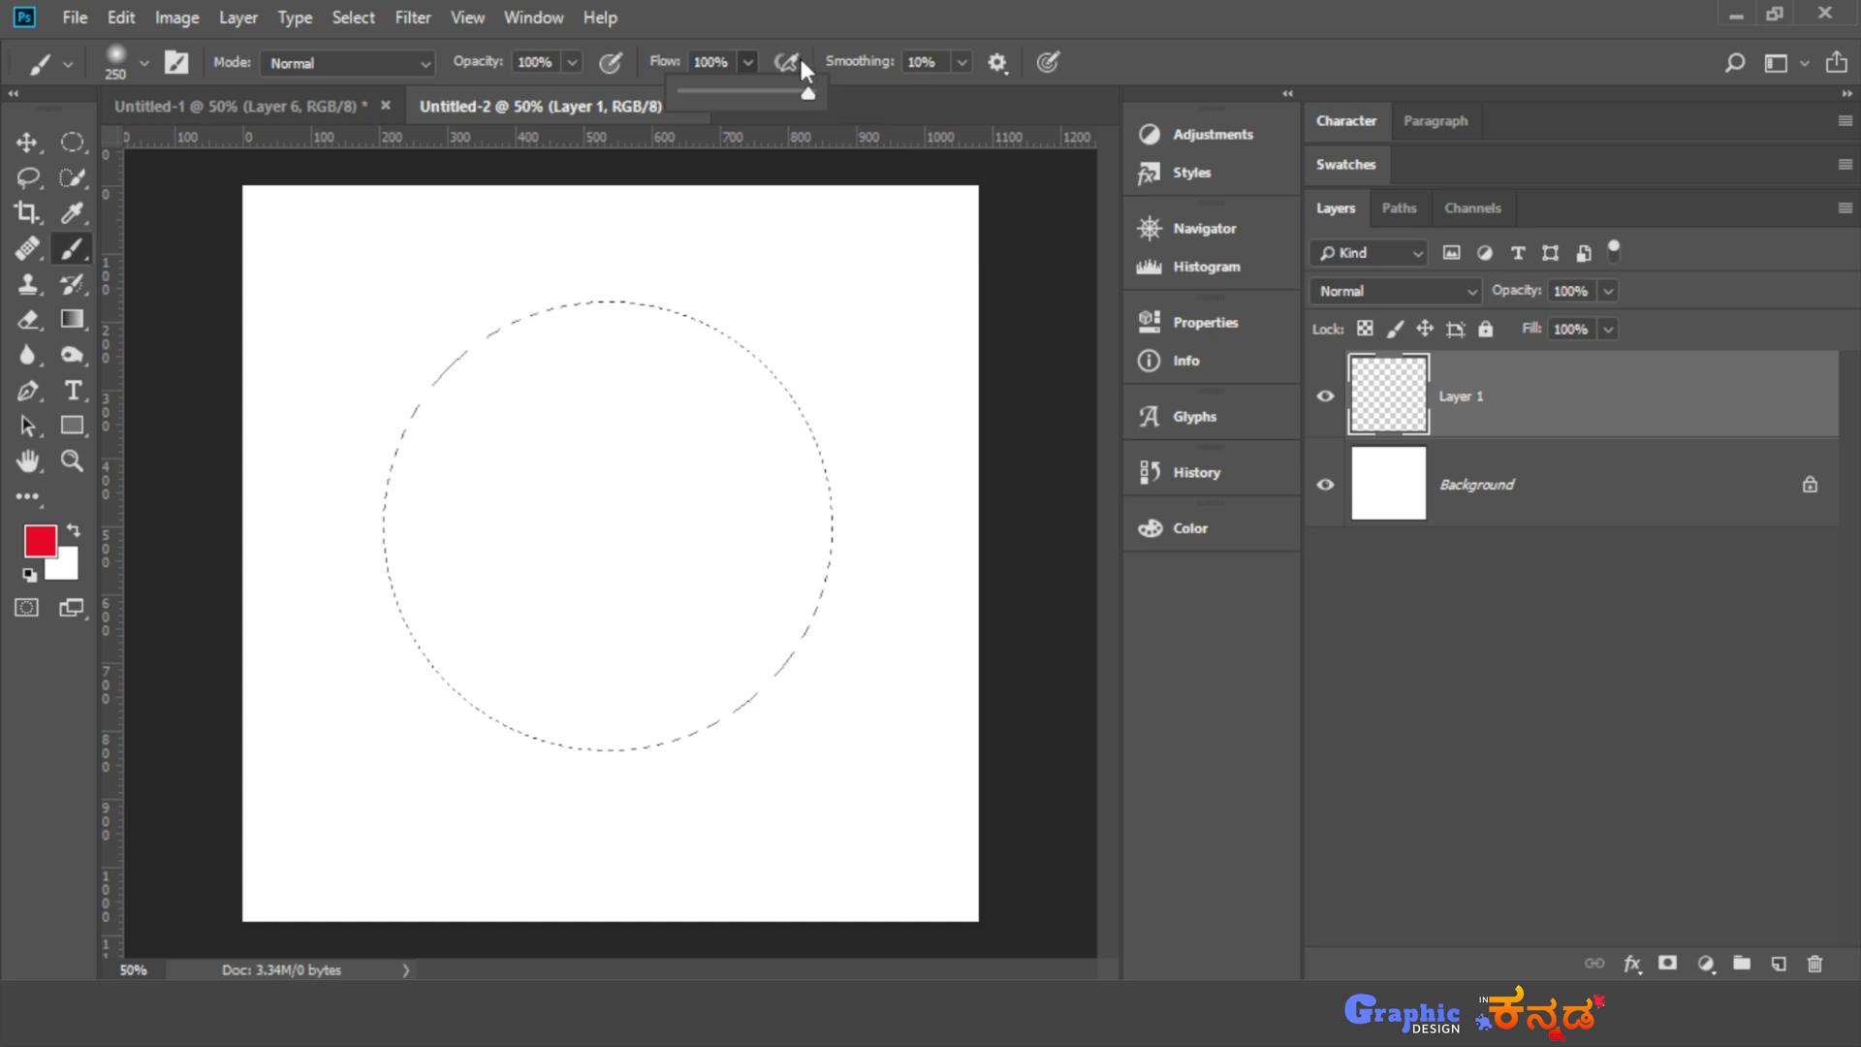
pyautogui.moveTo(619, 362)
pyautogui.mouseDown()
pyautogui.moveTo(367, 567)
pyautogui.moveTo(680, 669)
pyautogui.moveTo(576, 352)
pyautogui.mouseUp()
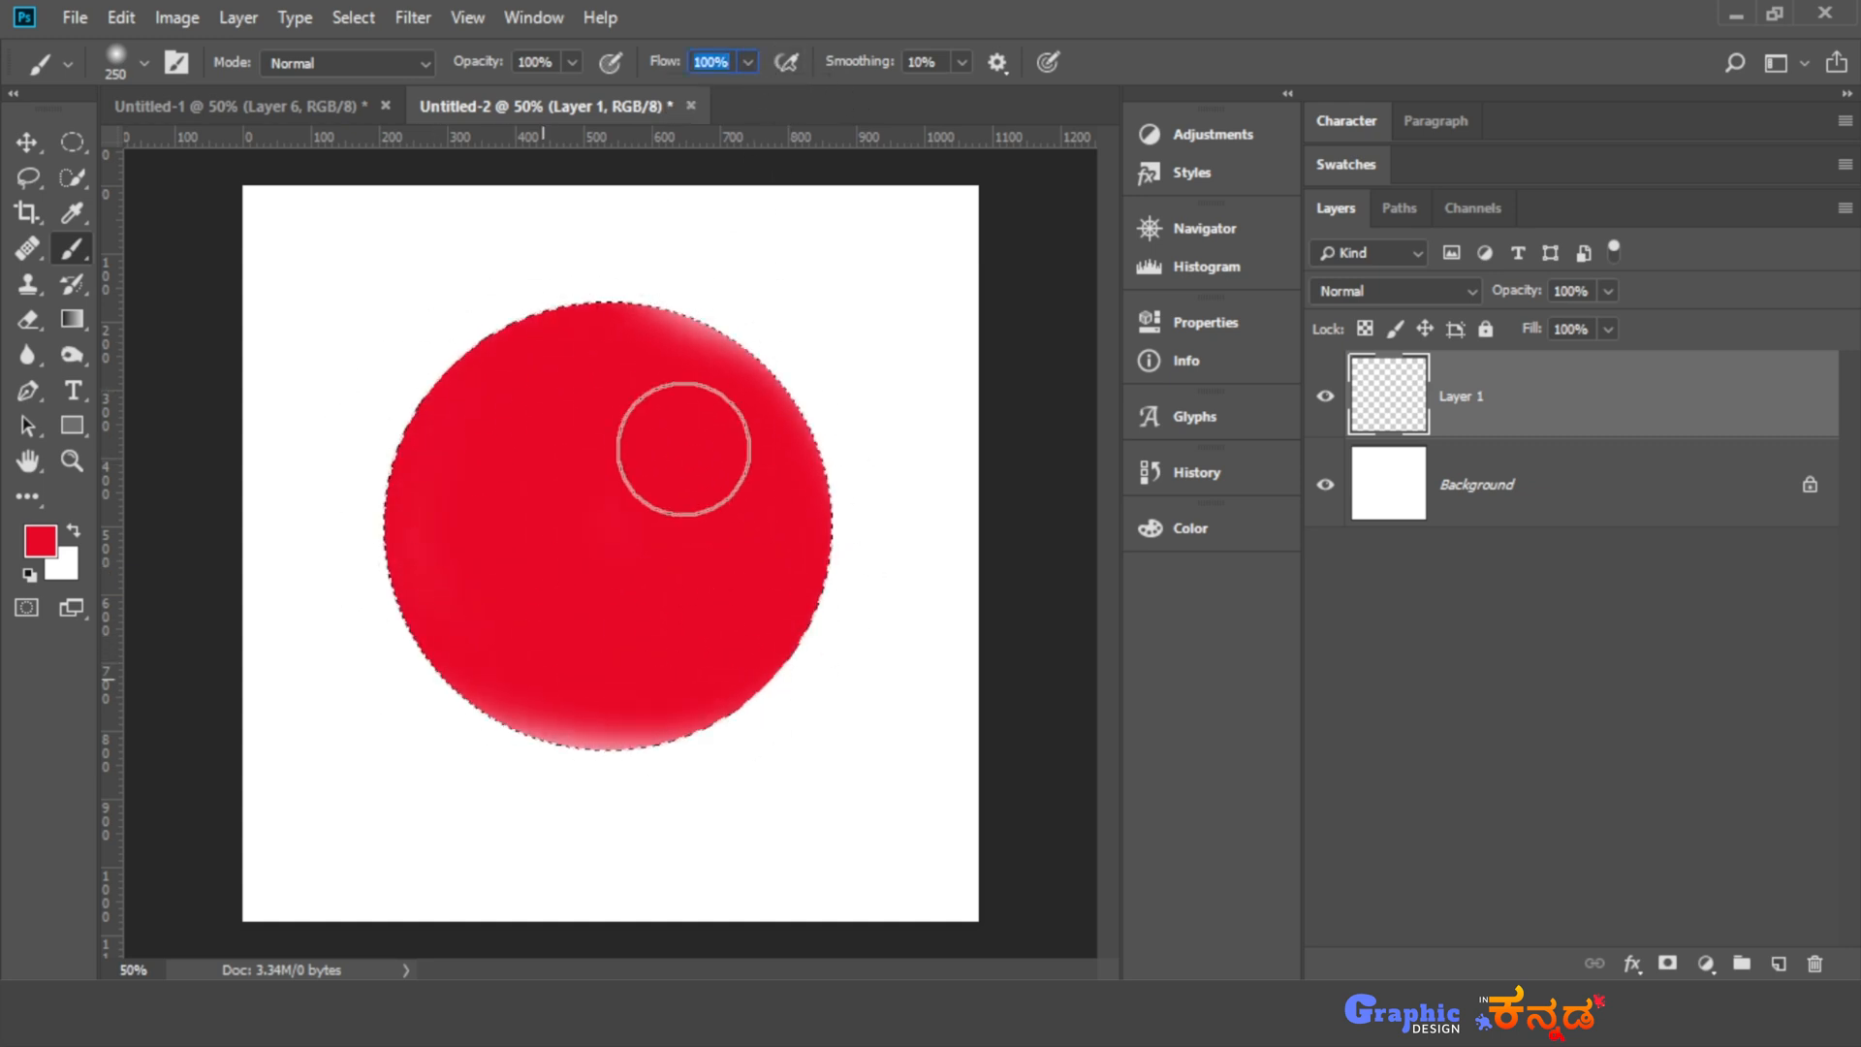
pyautogui.moveTo(684, 449); pyautogui.dragTo(750, 624)
pyautogui.moveTo(630, 306); pyautogui.dragTo(562, 810)
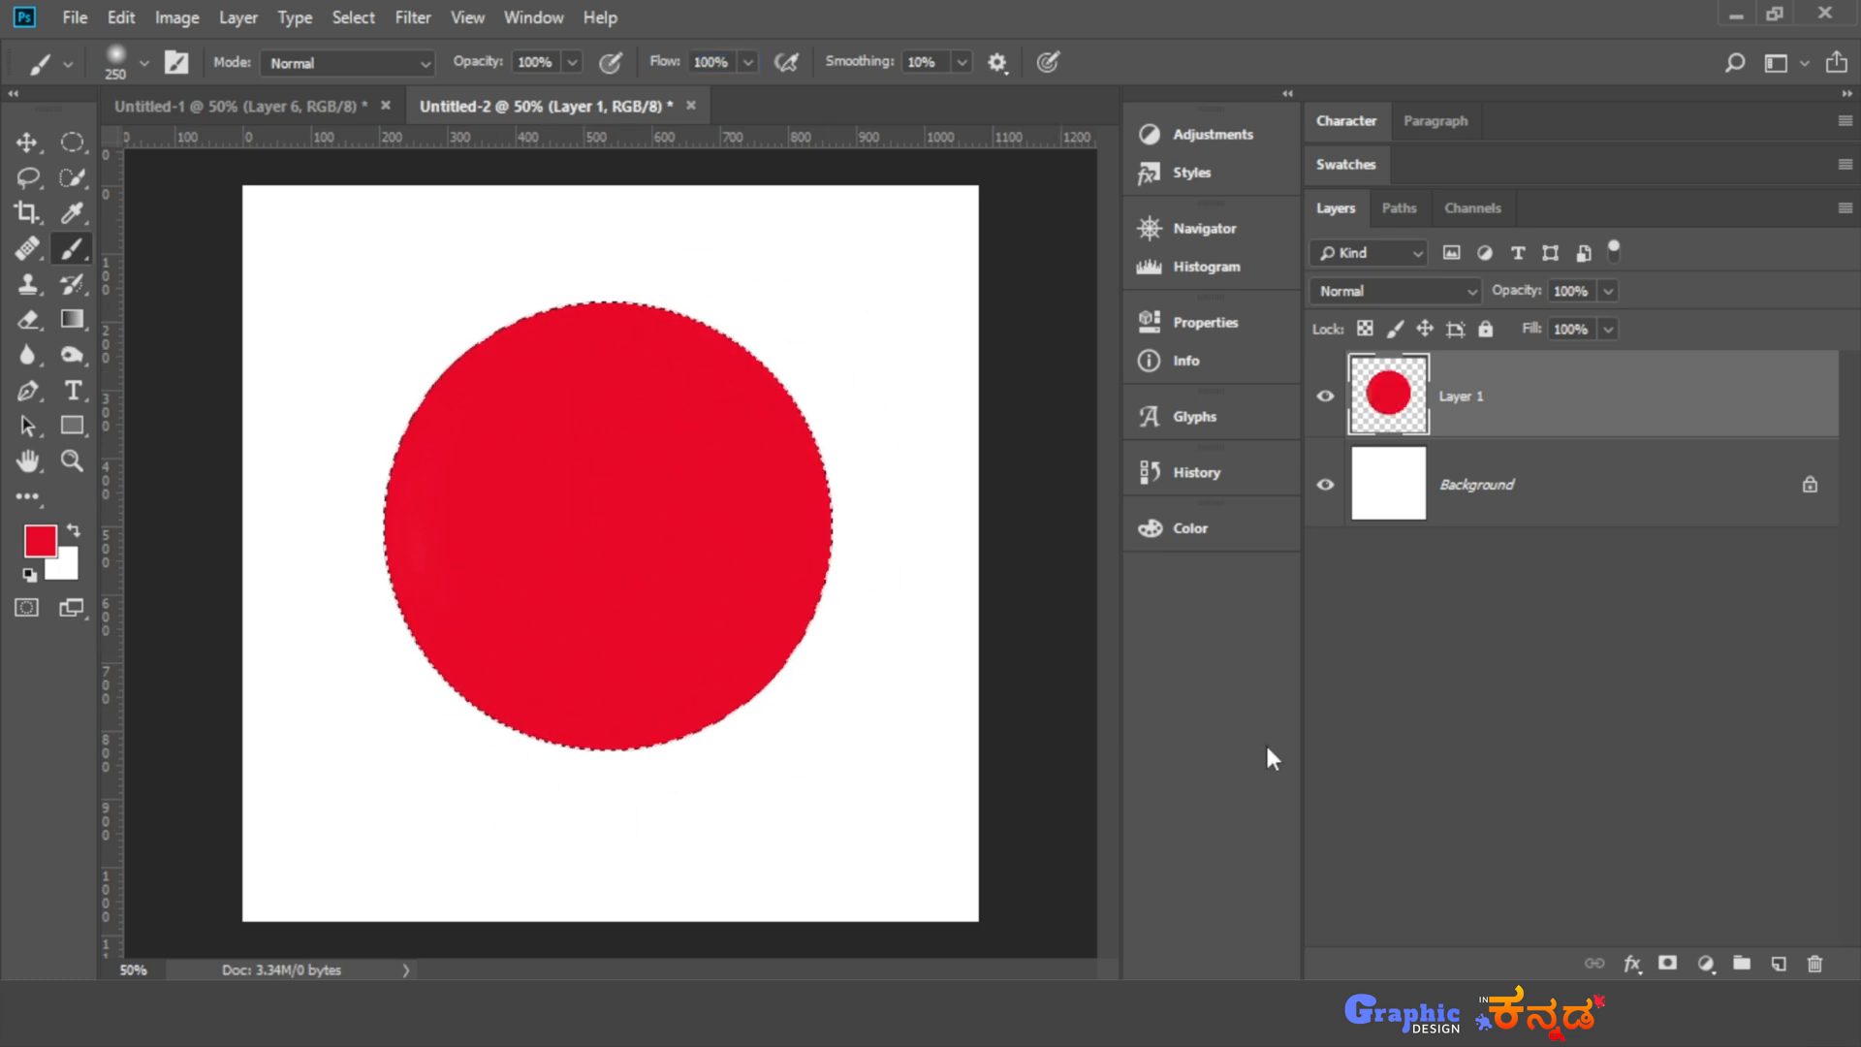
# - Add a second empty layer above the red circle and change the foreground colour to a dark red
pyautogui.click(1780, 965)
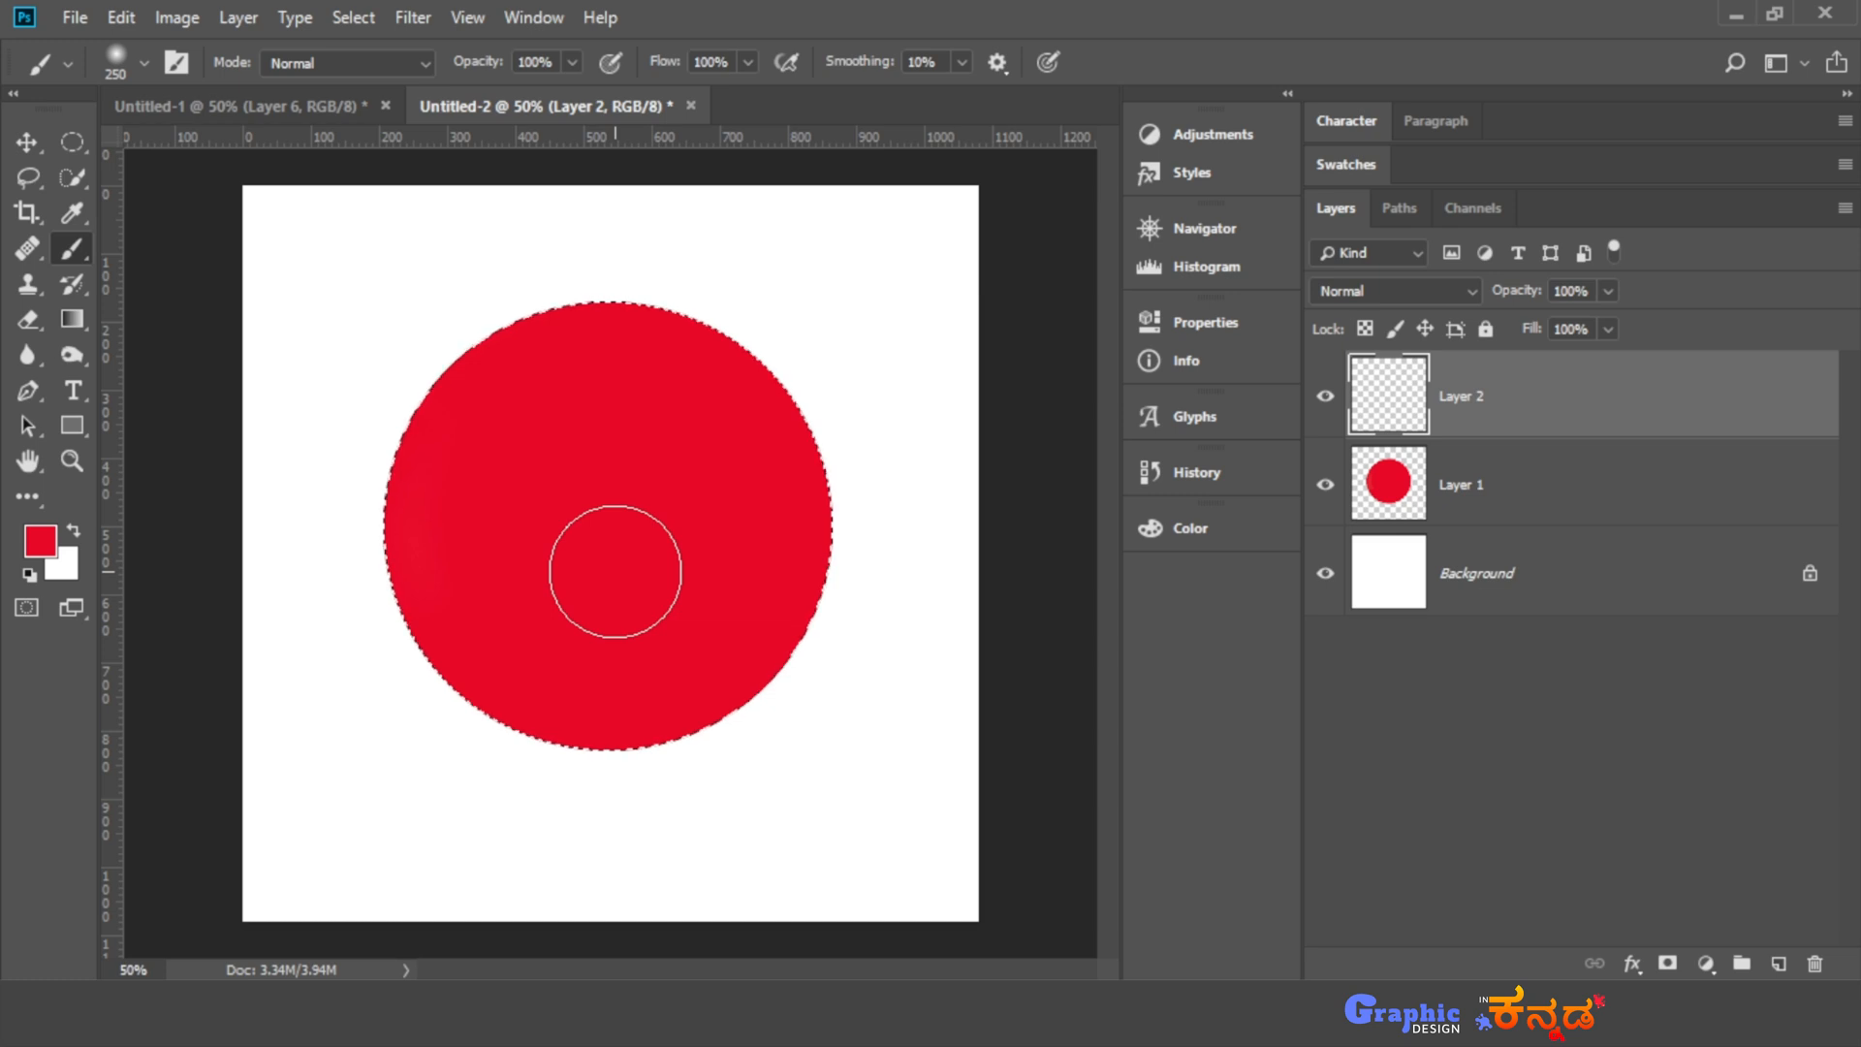
pyautogui.click(40, 540)
pyautogui.moveTo(1079, 366); pyautogui.dragTo(1146, 427)
pyautogui.click(1460, 240)
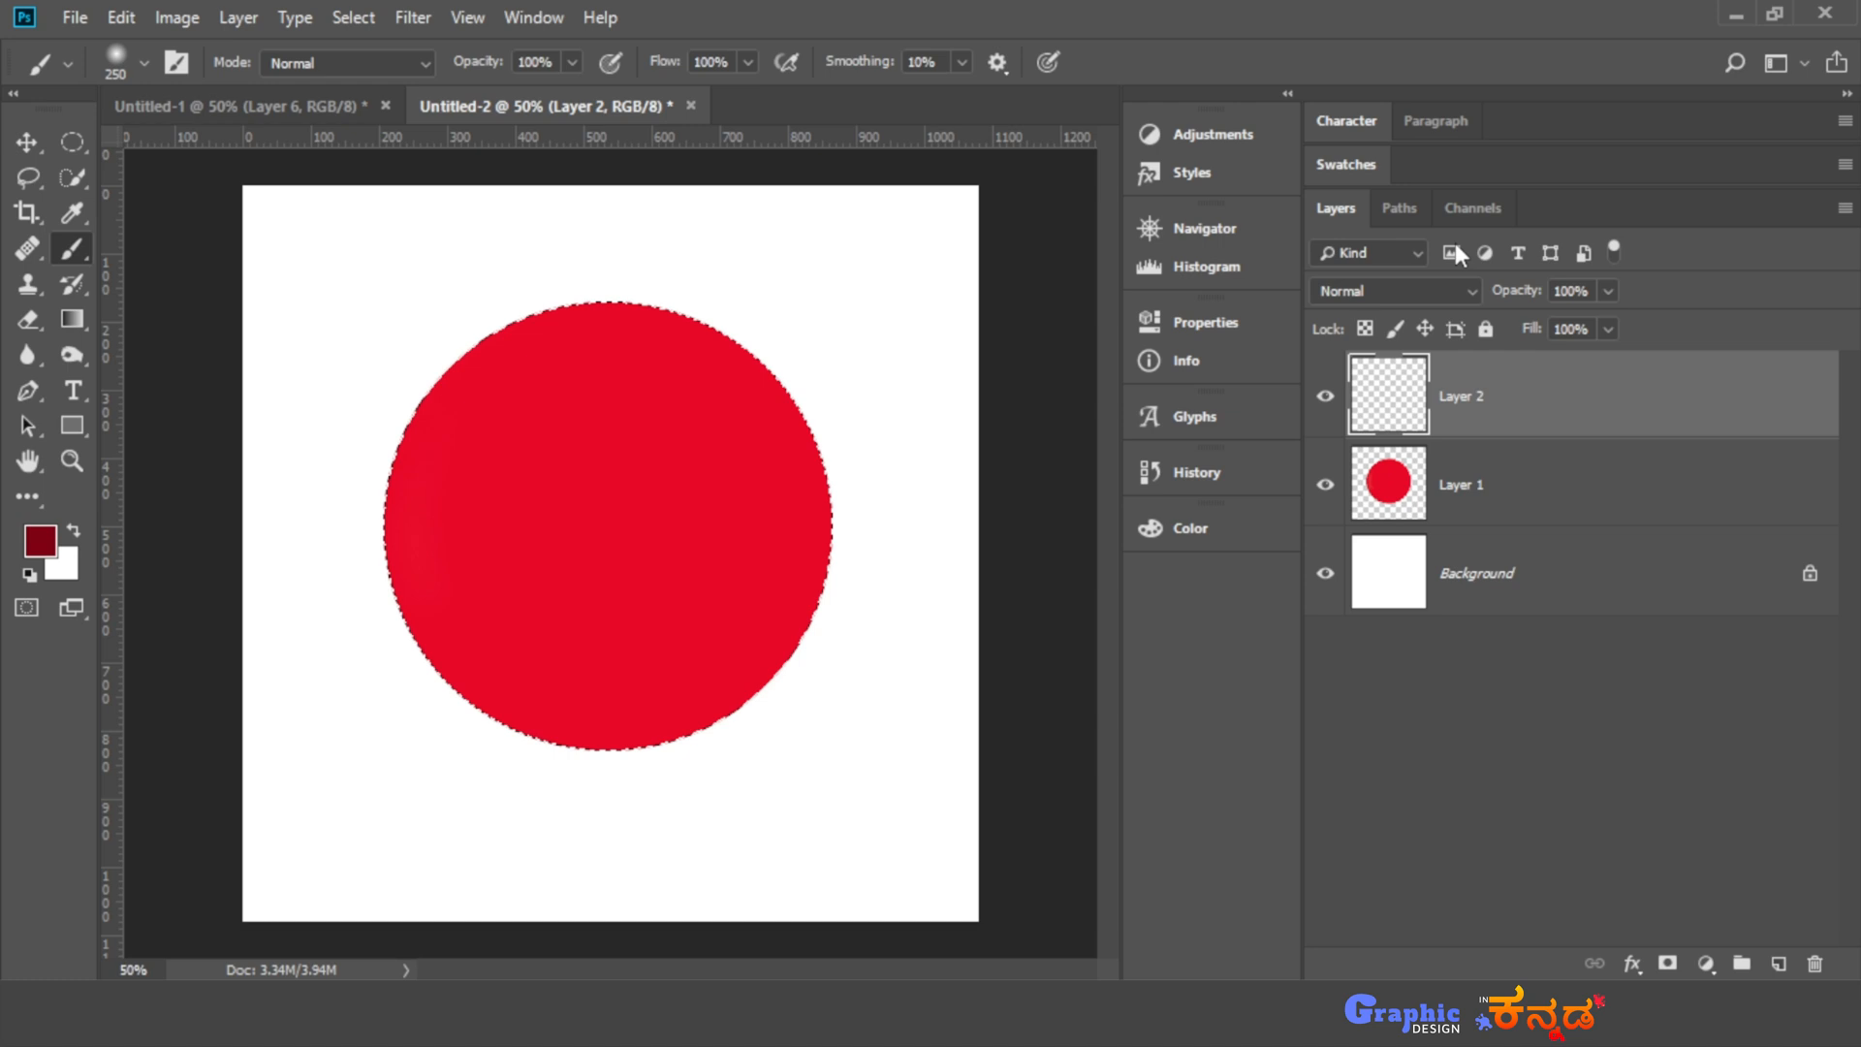
# - Try shading the left edge of the red circle with dark red directly on Layer 1, and undo the shading
pyautogui.click(1519, 485)
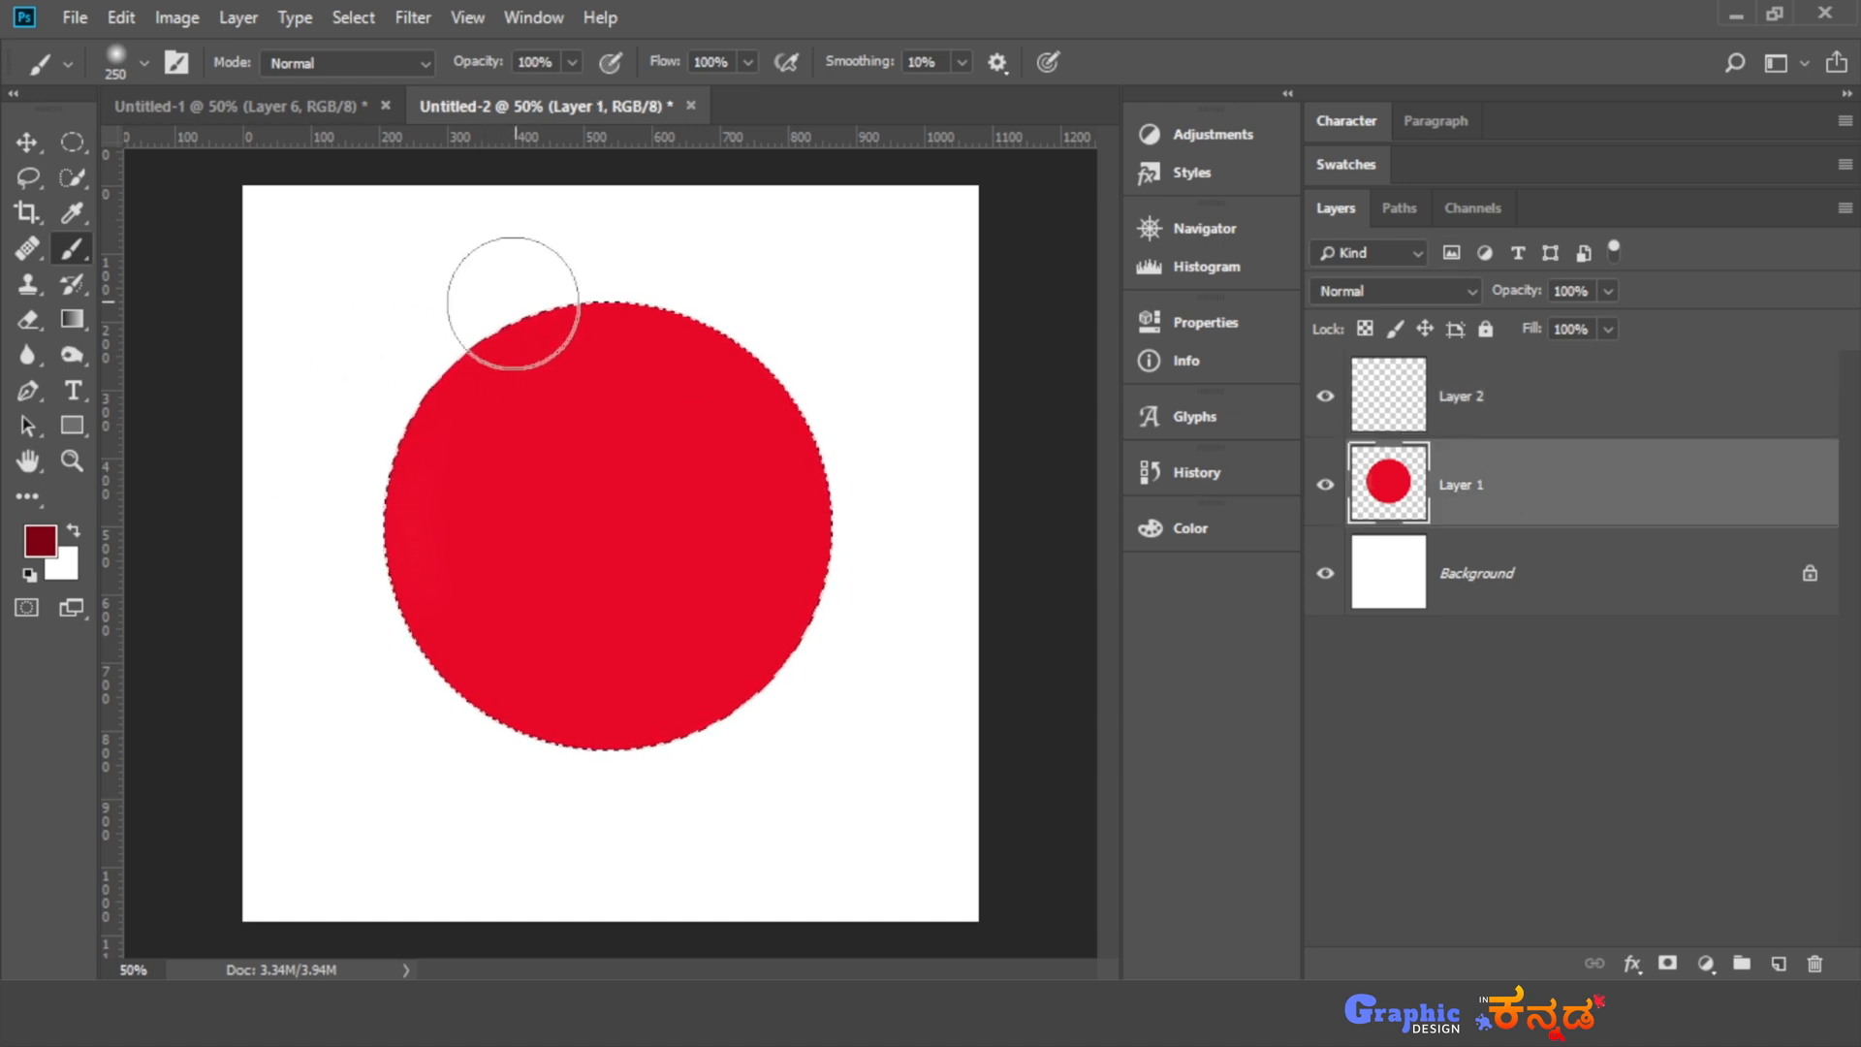
pyautogui.moveTo(507, 311)
pyautogui.mouseDown()
pyautogui.moveTo(459, 375)
pyautogui.moveTo(438, 473)
pyautogui.mouseUp()
pyautogui.moveTo(497, 672)
pyautogui.mouseDown()
pyautogui.moveTo(573, 747)
pyautogui.moveTo(631, 727)
pyautogui.mouseUp()
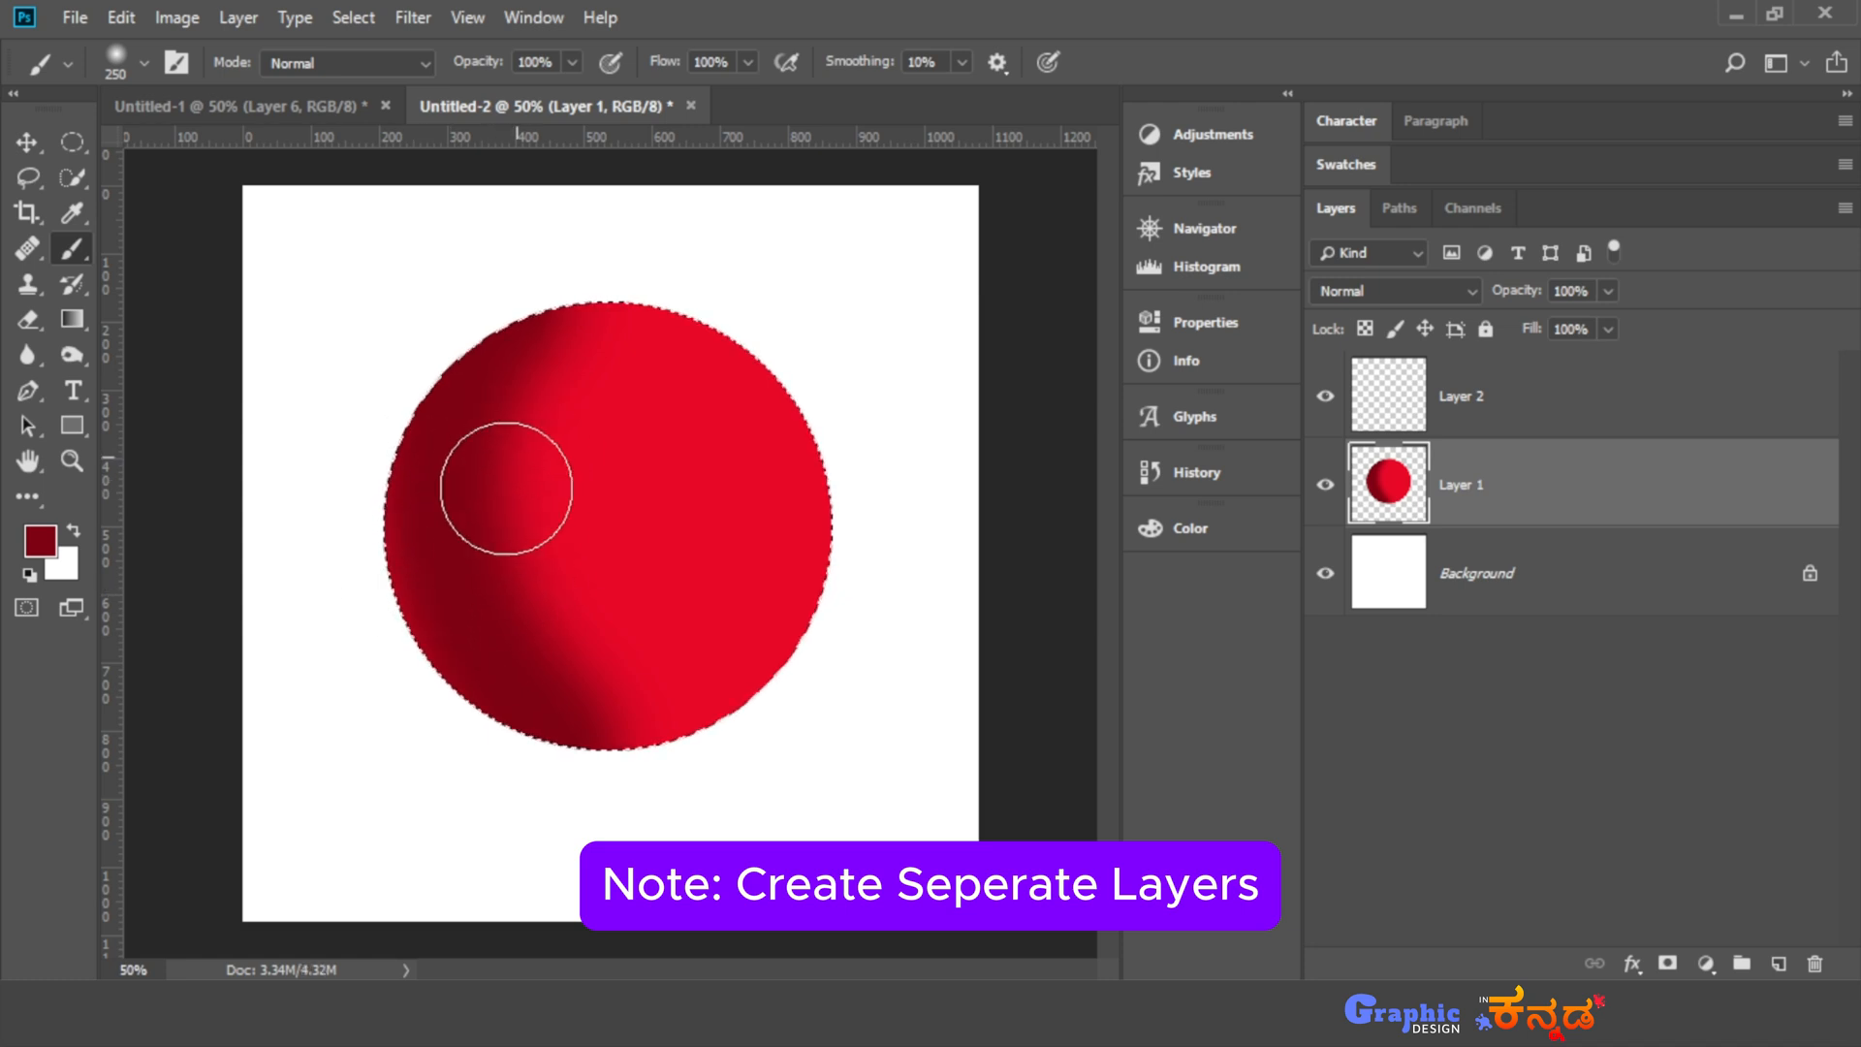
pyautogui.hotkey('ctrl', 'z')
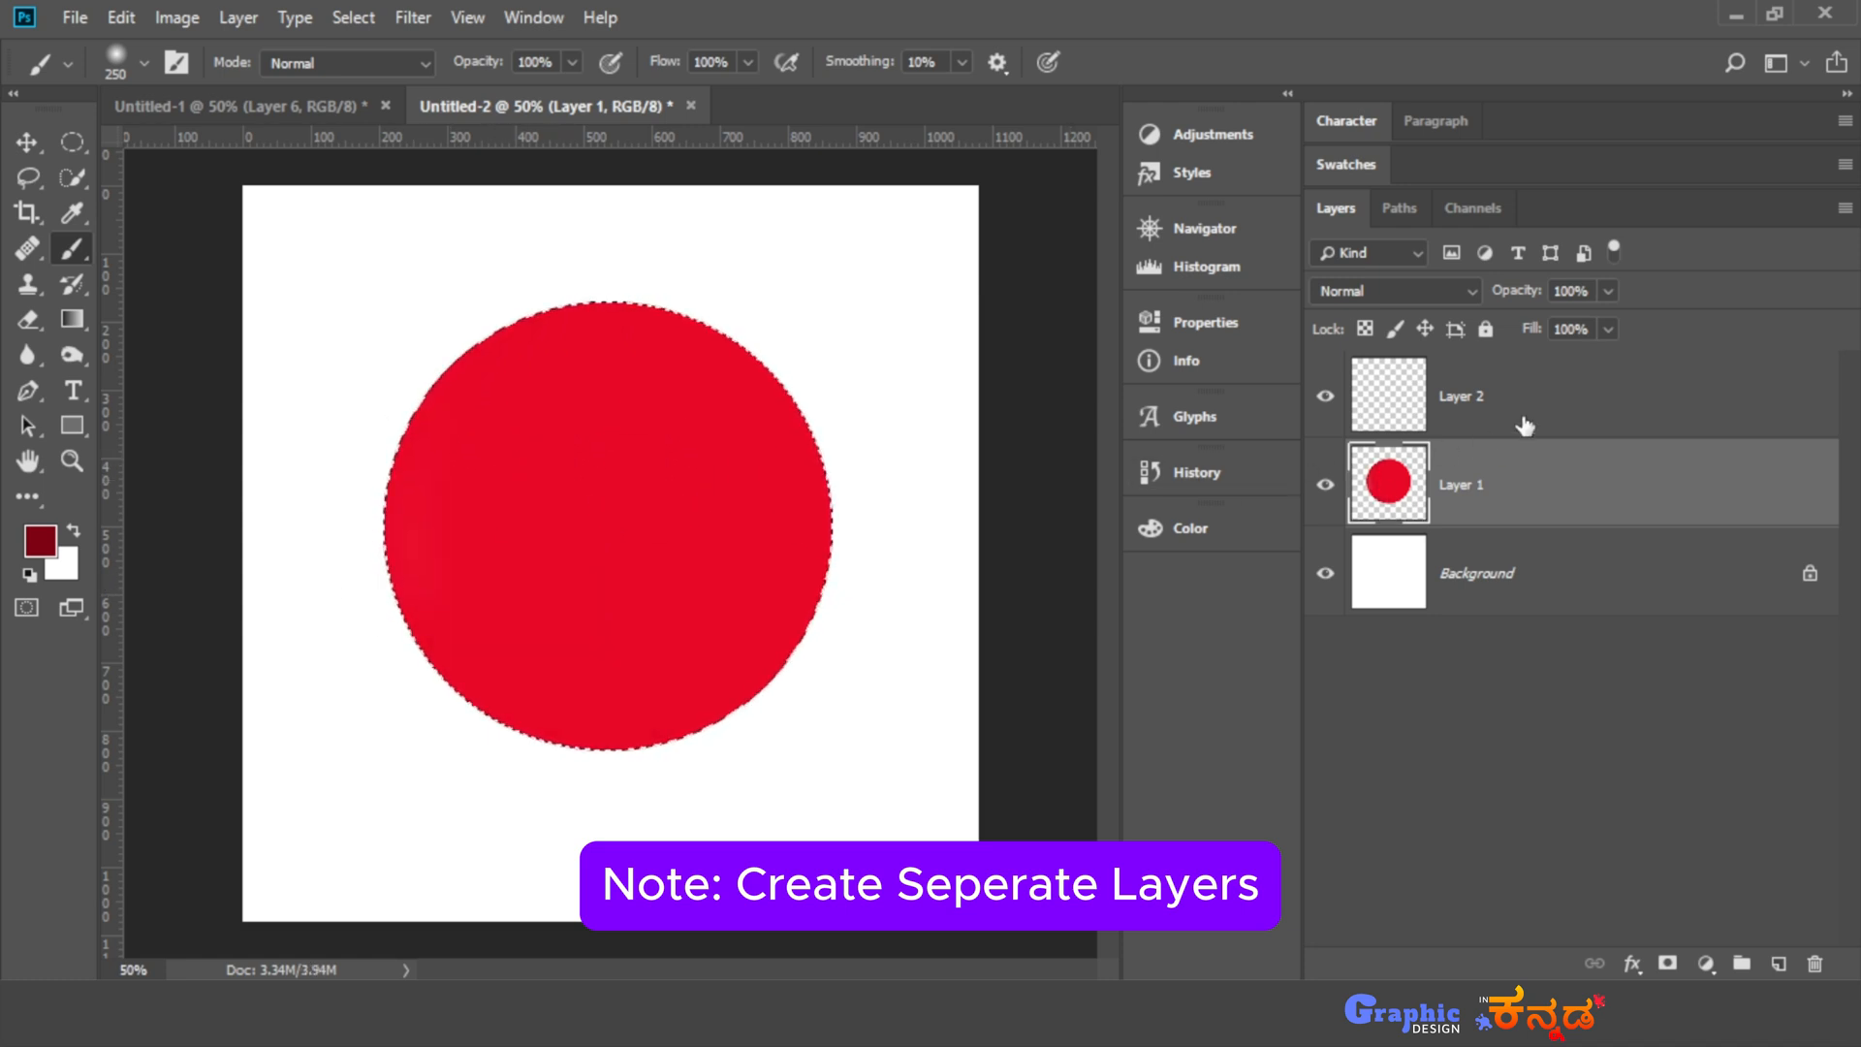
# - Make Layer 2 the active layer and set the foreground colour to 8f0014
pyautogui.click(1543, 411)
pyautogui.click(40, 540)
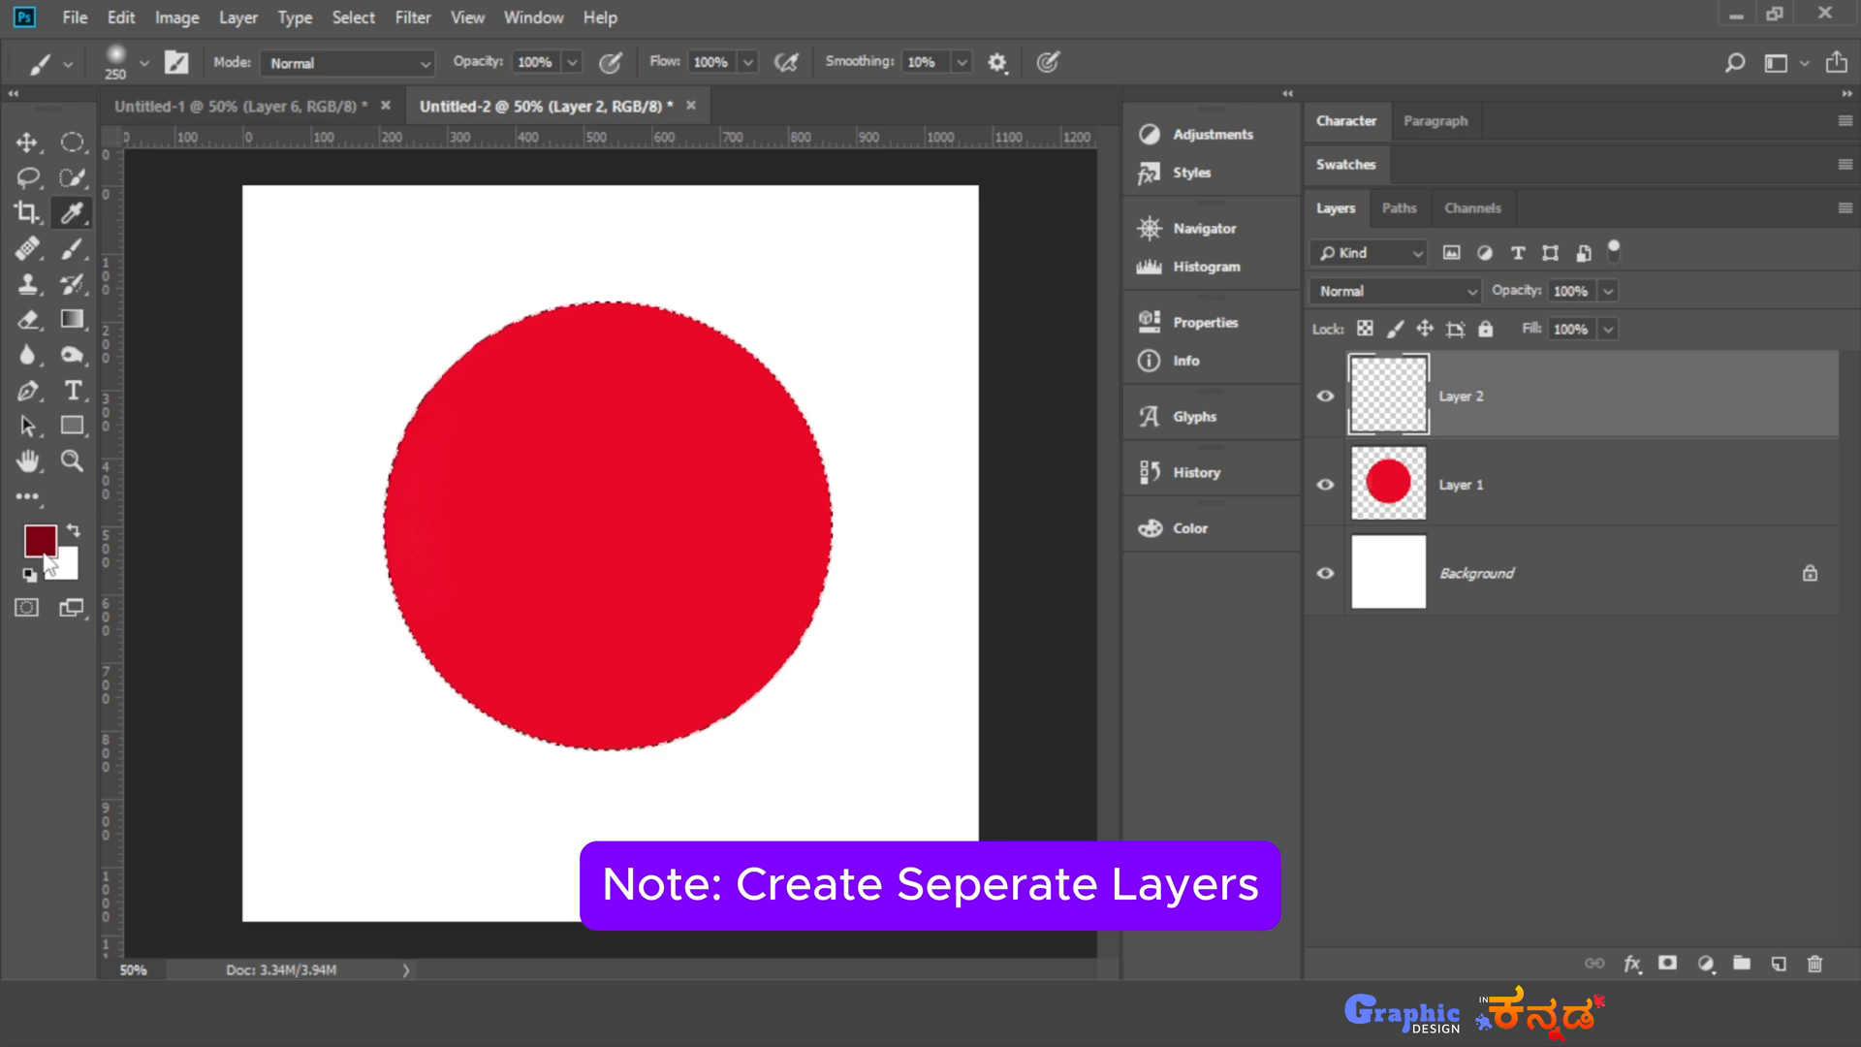
pyautogui.click(1154, 399)
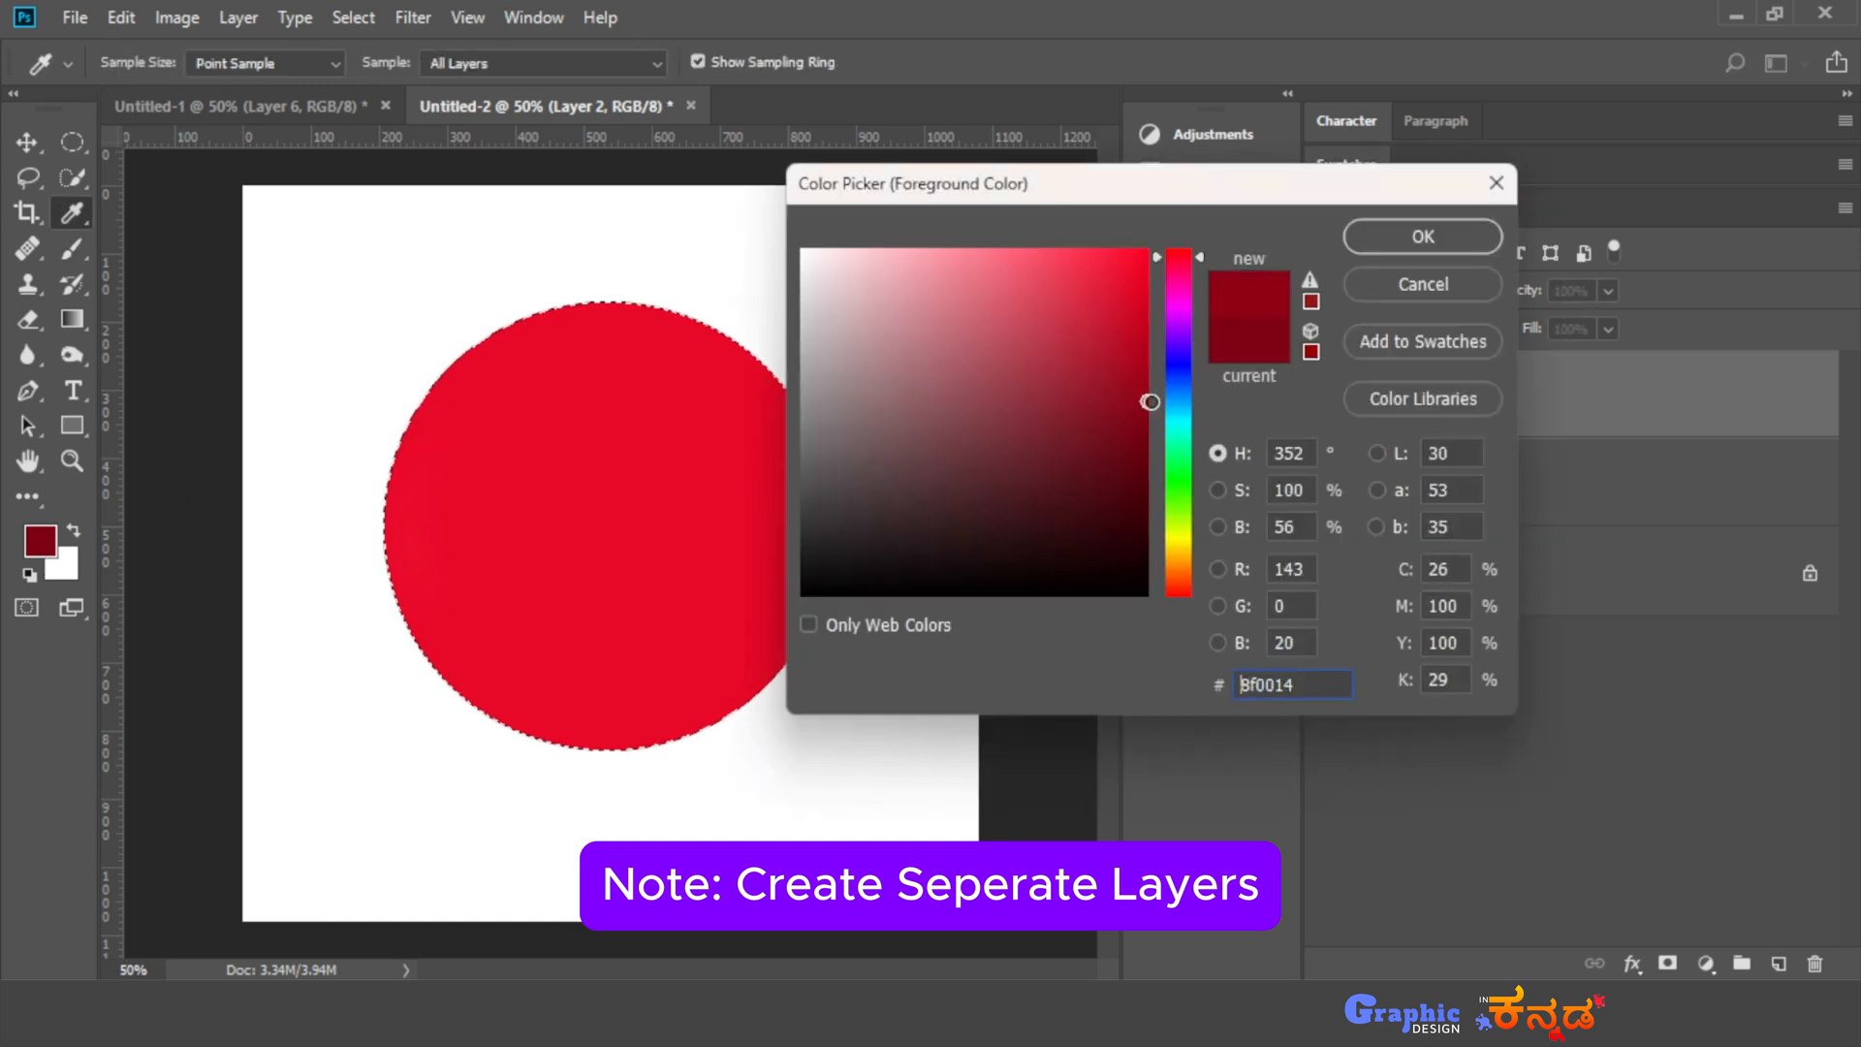
pyautogui.click(1408, 235)
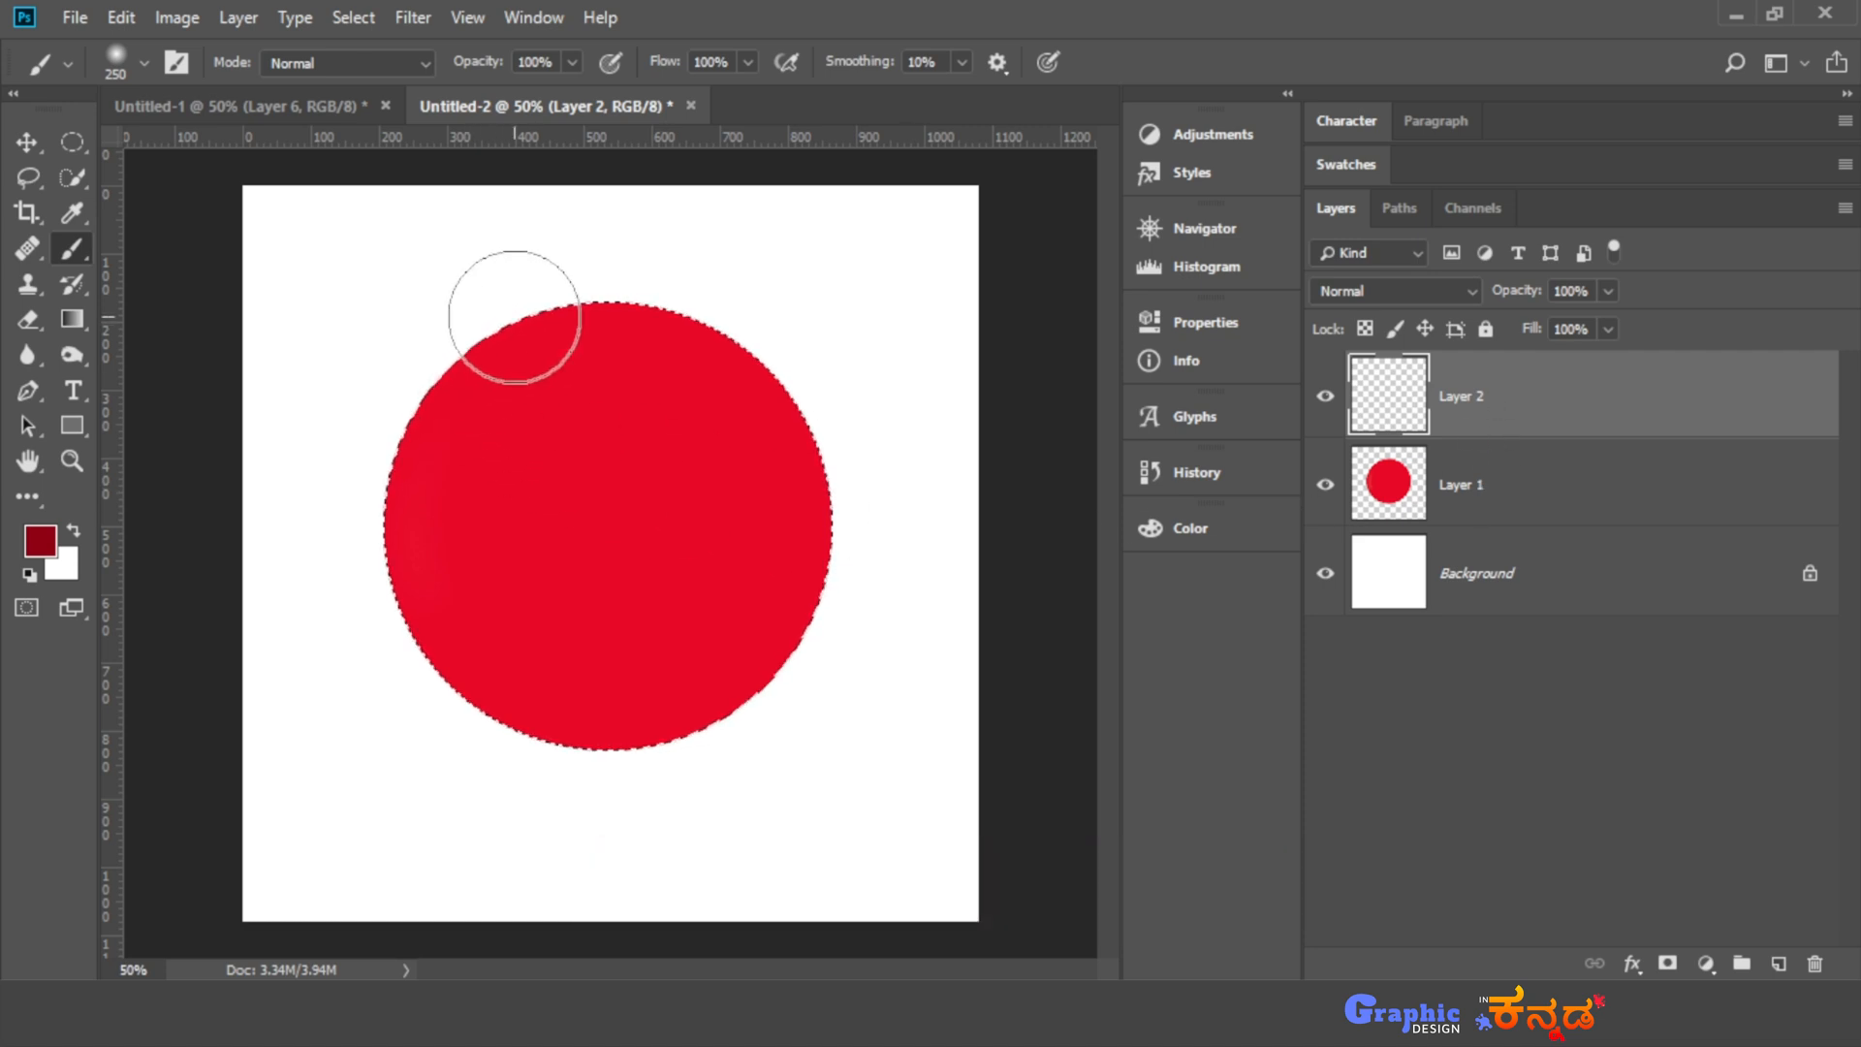
# - Try dark red strokes along the circle's left edge on Layer 2, with and without the circular selection, and undo them
pyautogui.moveTo(441, 667)
pyautogui.mouseDown()
pyautogui.moveTo(495, 790)
pyautogui.moveTo(524, 919)
pyautogui.mouseUp()
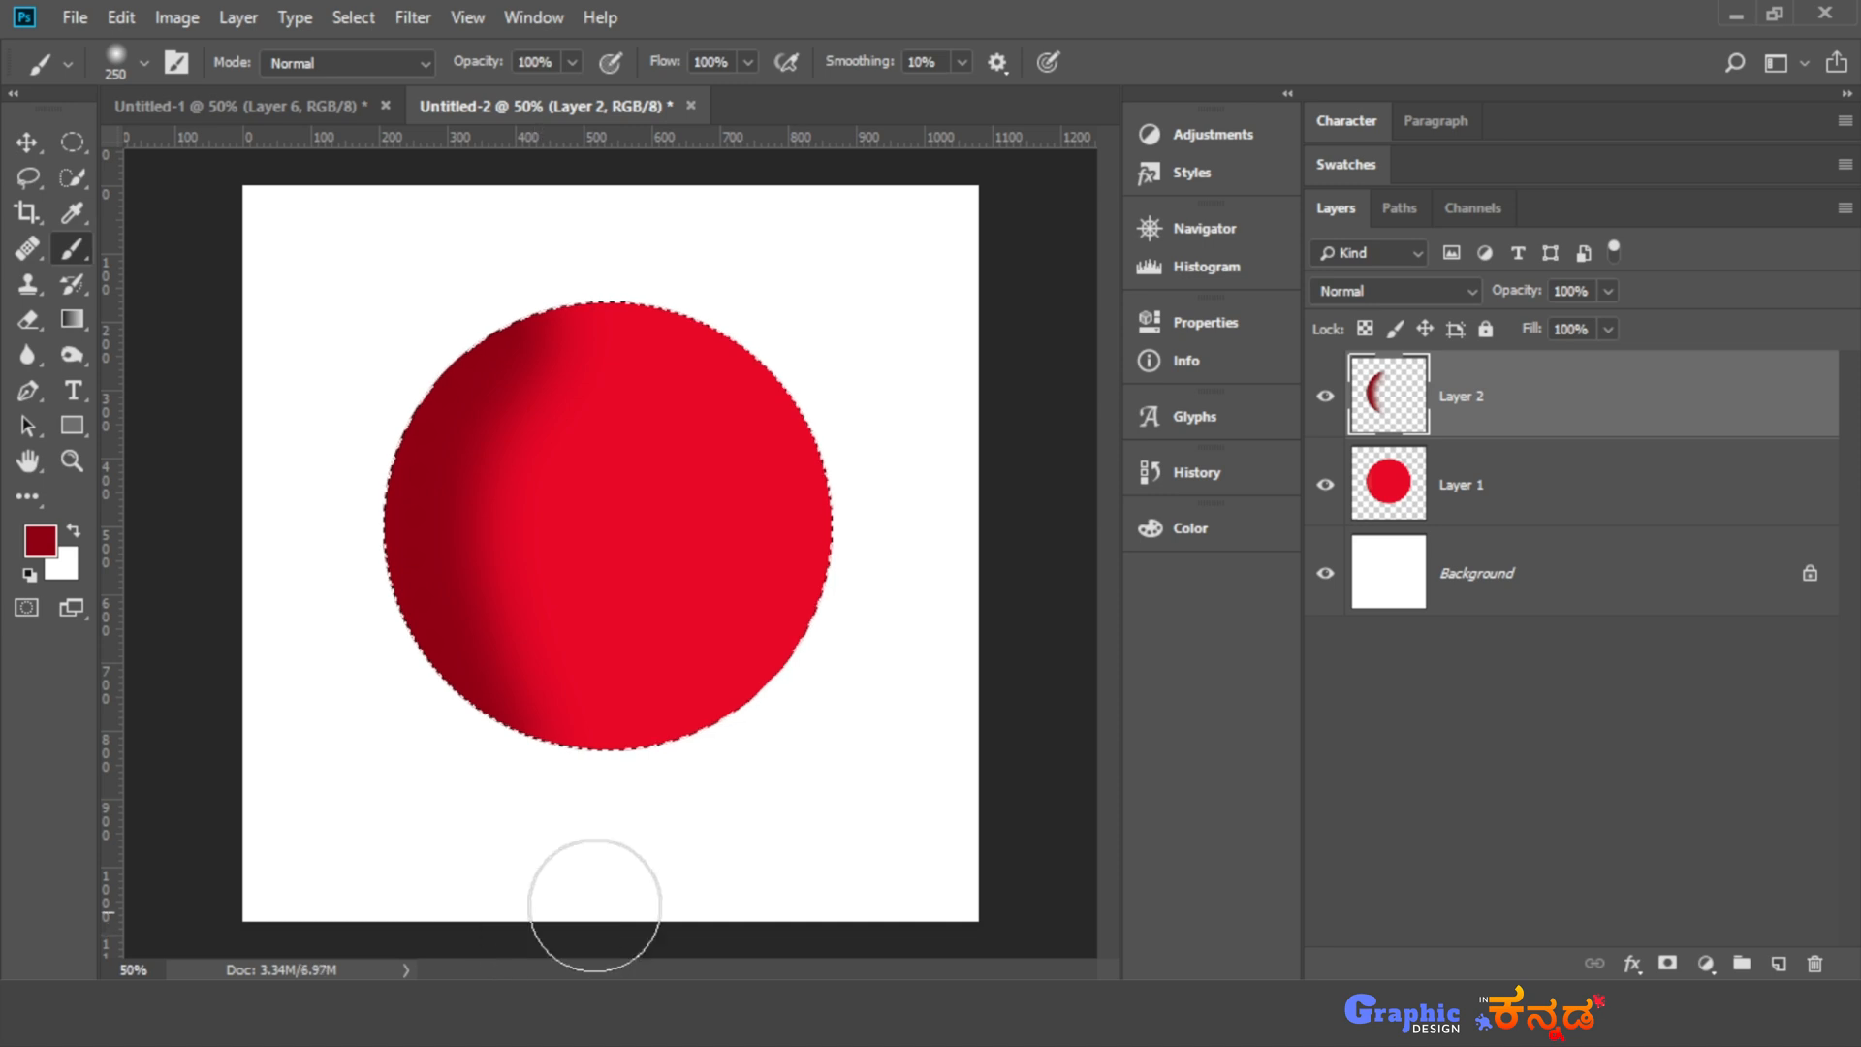
pyautogui.click(1760, 967)
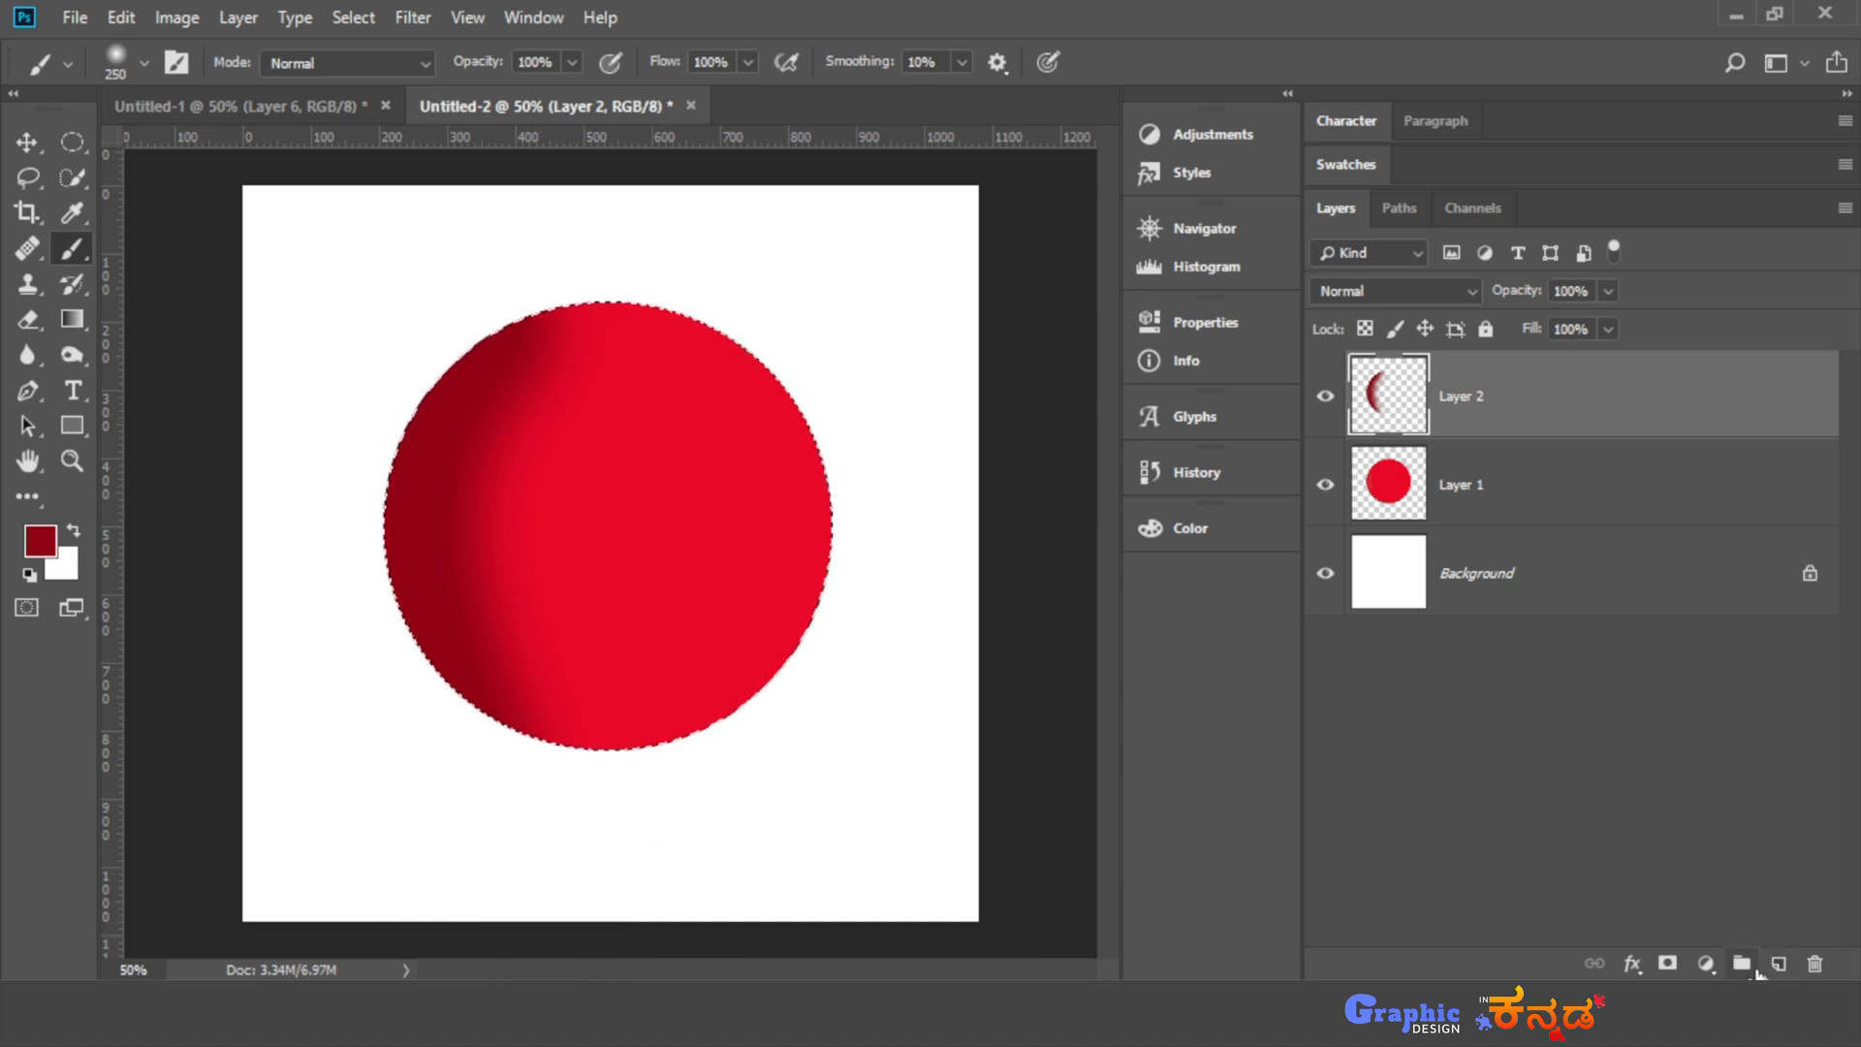
pyautogui.hotkey('ctrl', 'd')
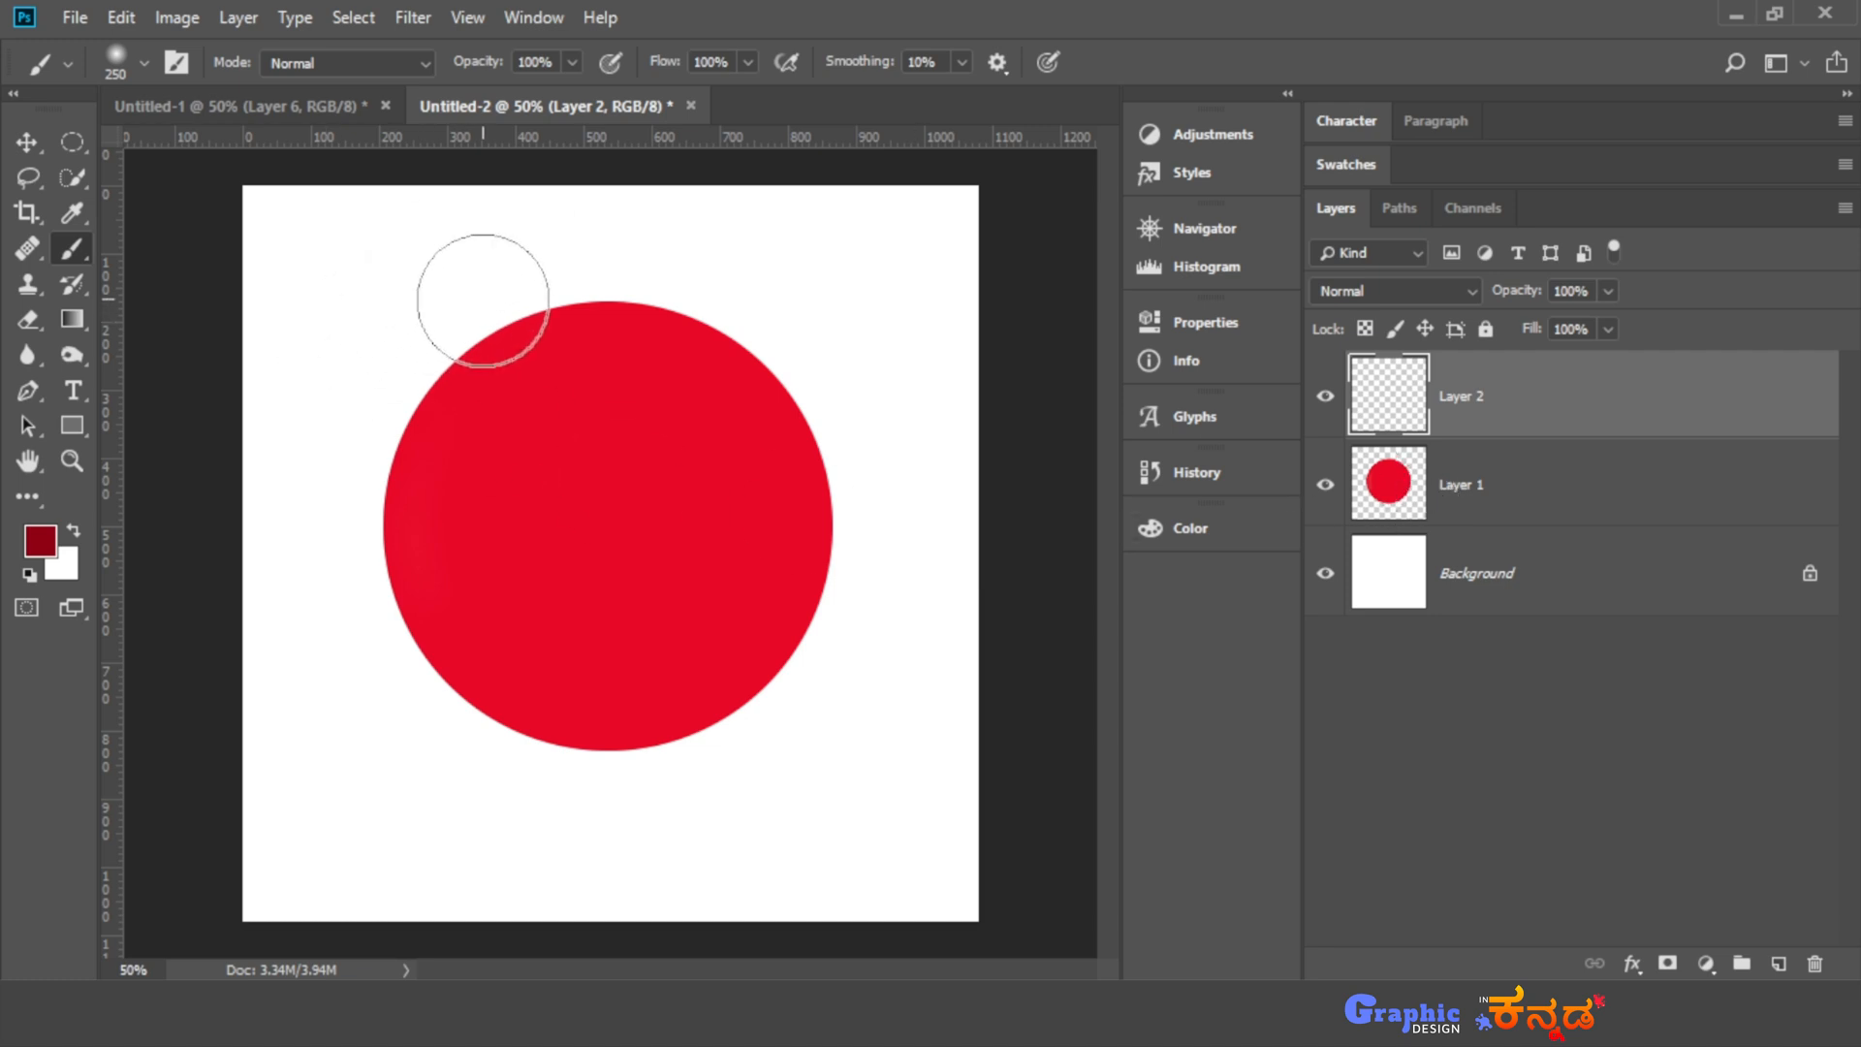
pyautogui.moveTo(485, 290)
pyautogui.mouseDown()
pyautogui.moveTo(444, 363)
pyautogui.moveTo(410, 528)
pyautogui.moveTo(455, 677)
pyautogui.moveTo(543, 805)
pyautogui.mouseUp()
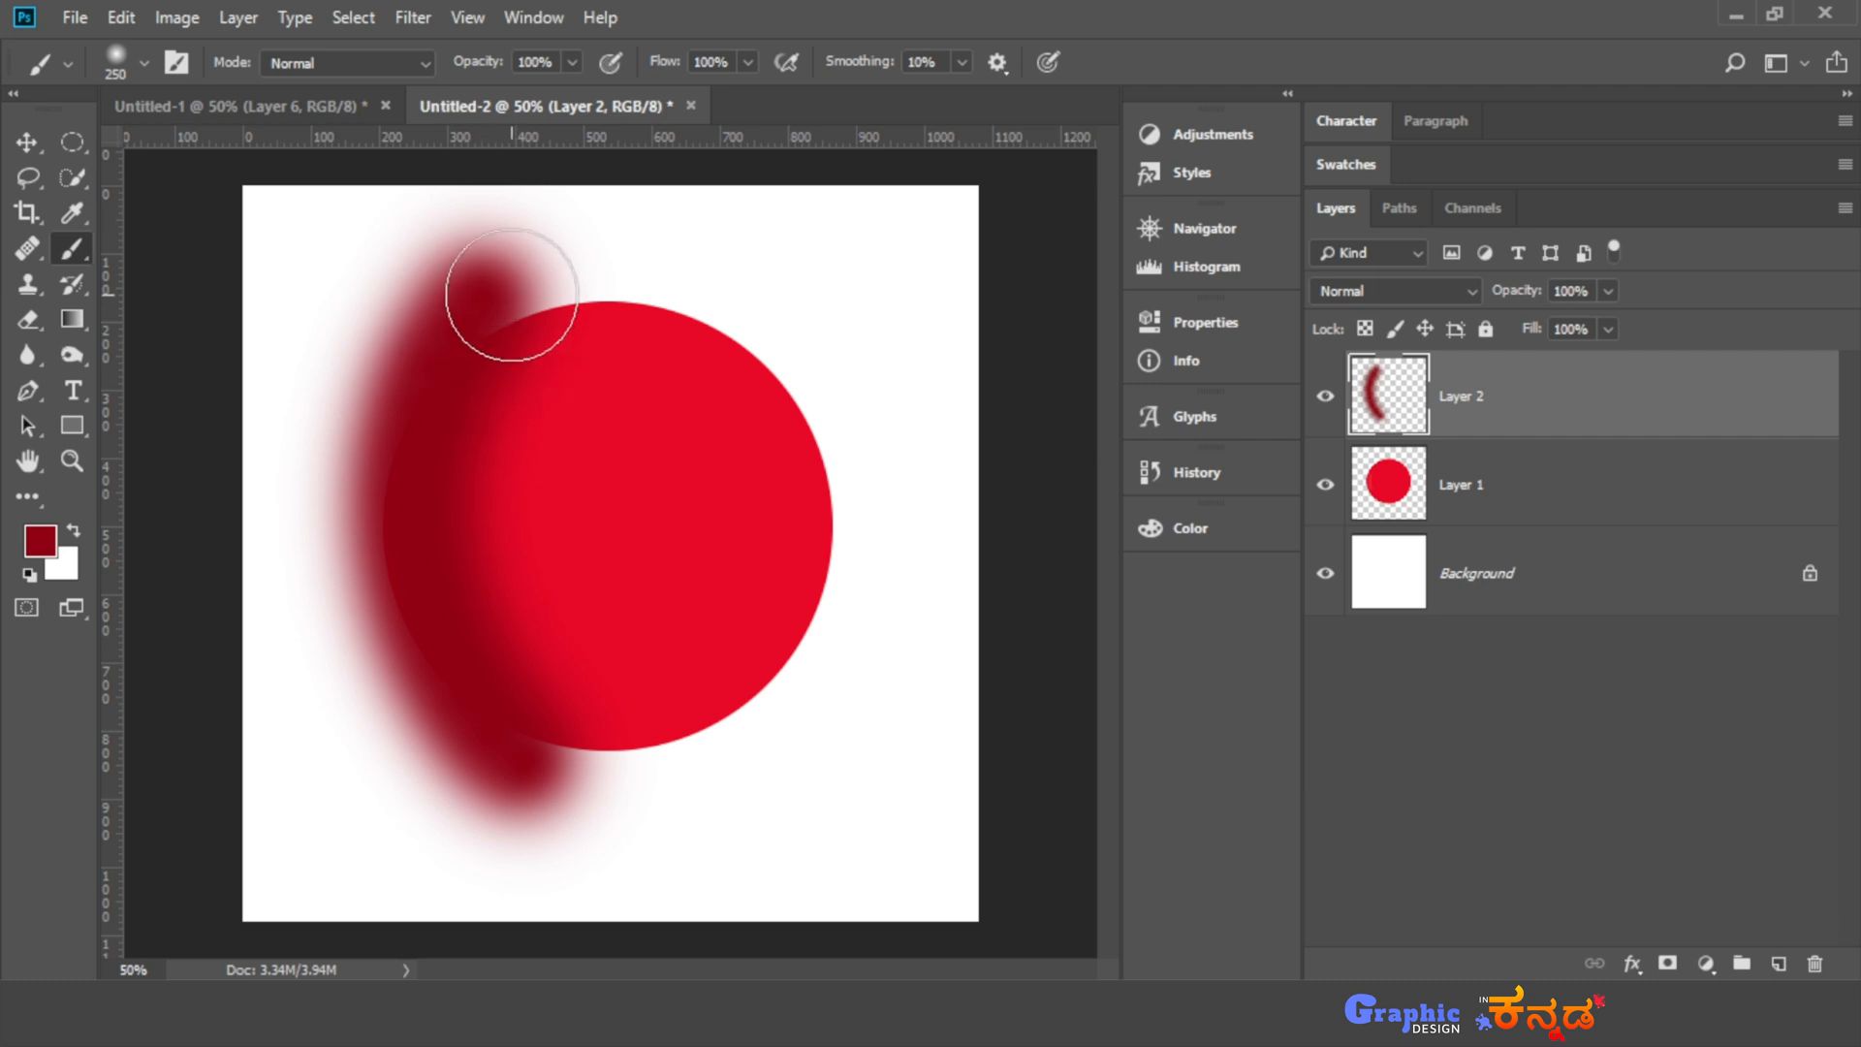
pyautogui.hotkey('ctrl', 'z')
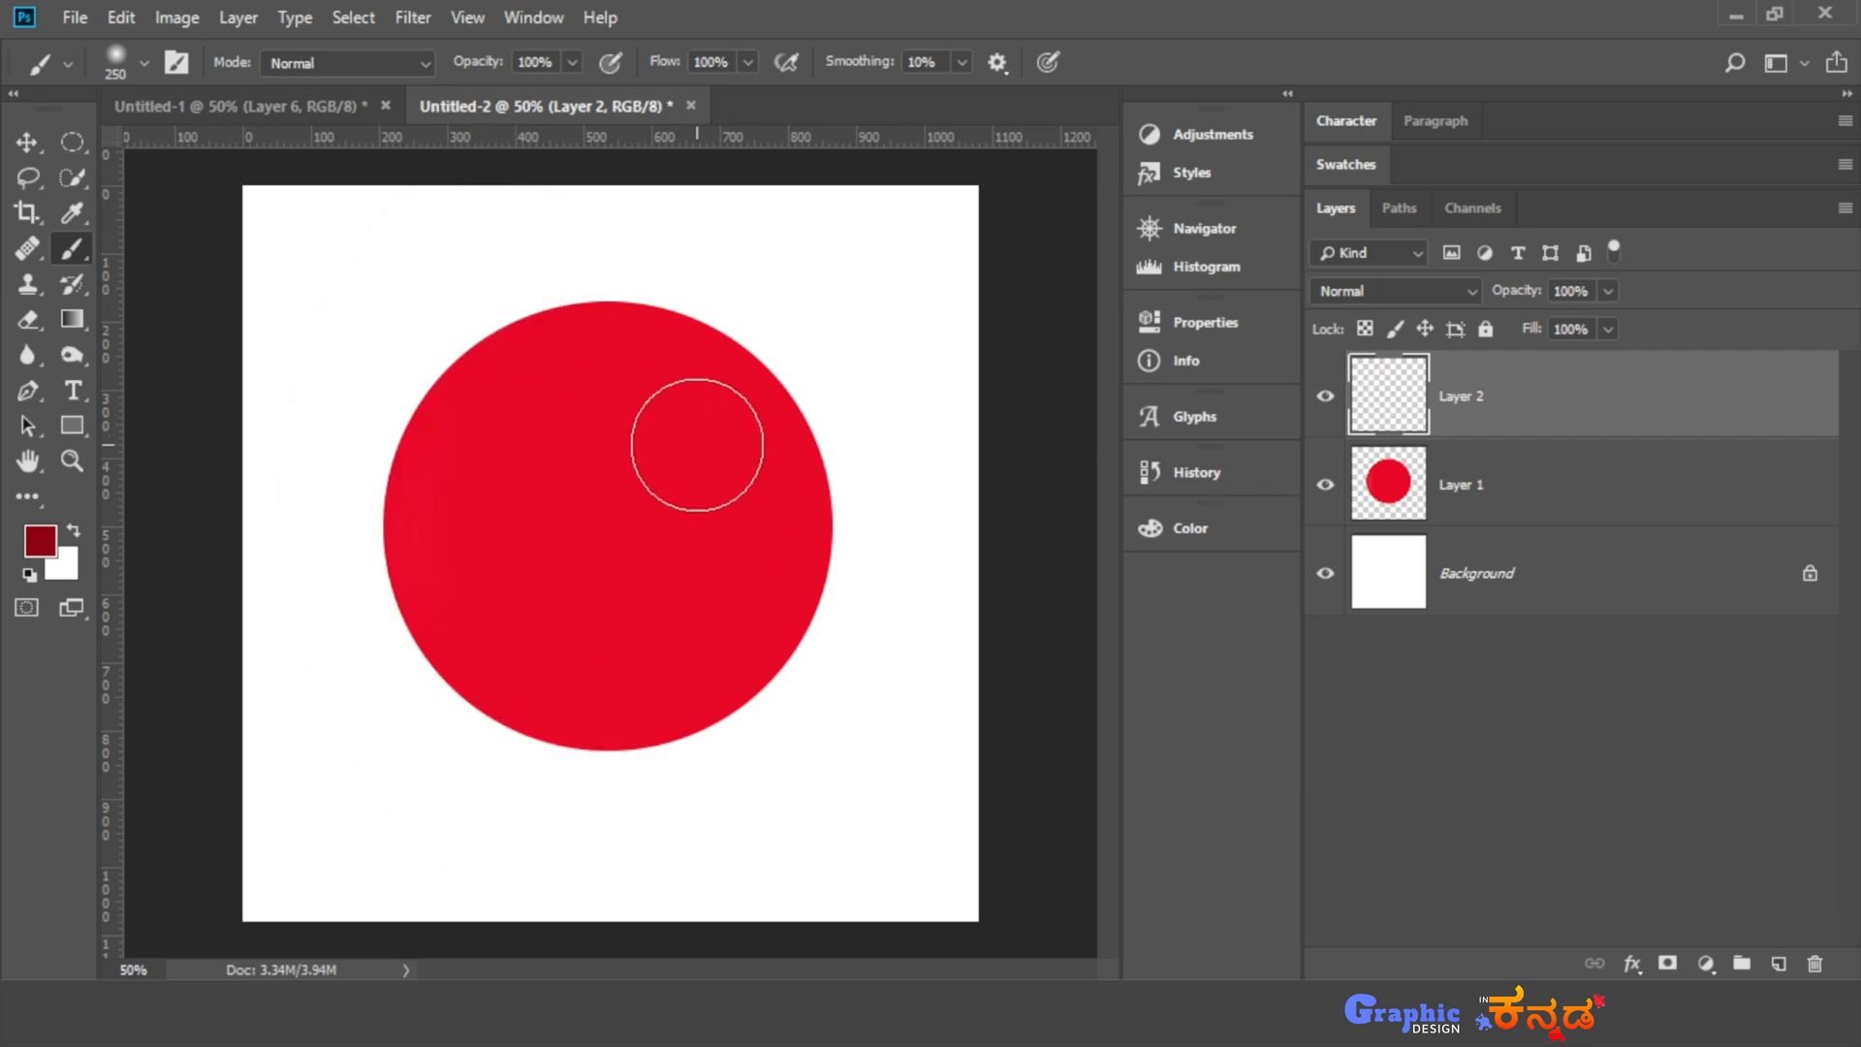
# - Load Layer 1's circle as a selection and paint dark red shading along its left side on Layer 2
pyautogui.keyDown('ctrl'); pyautogui.click(1376, 480); pyautogui.keyUp('ctrl')
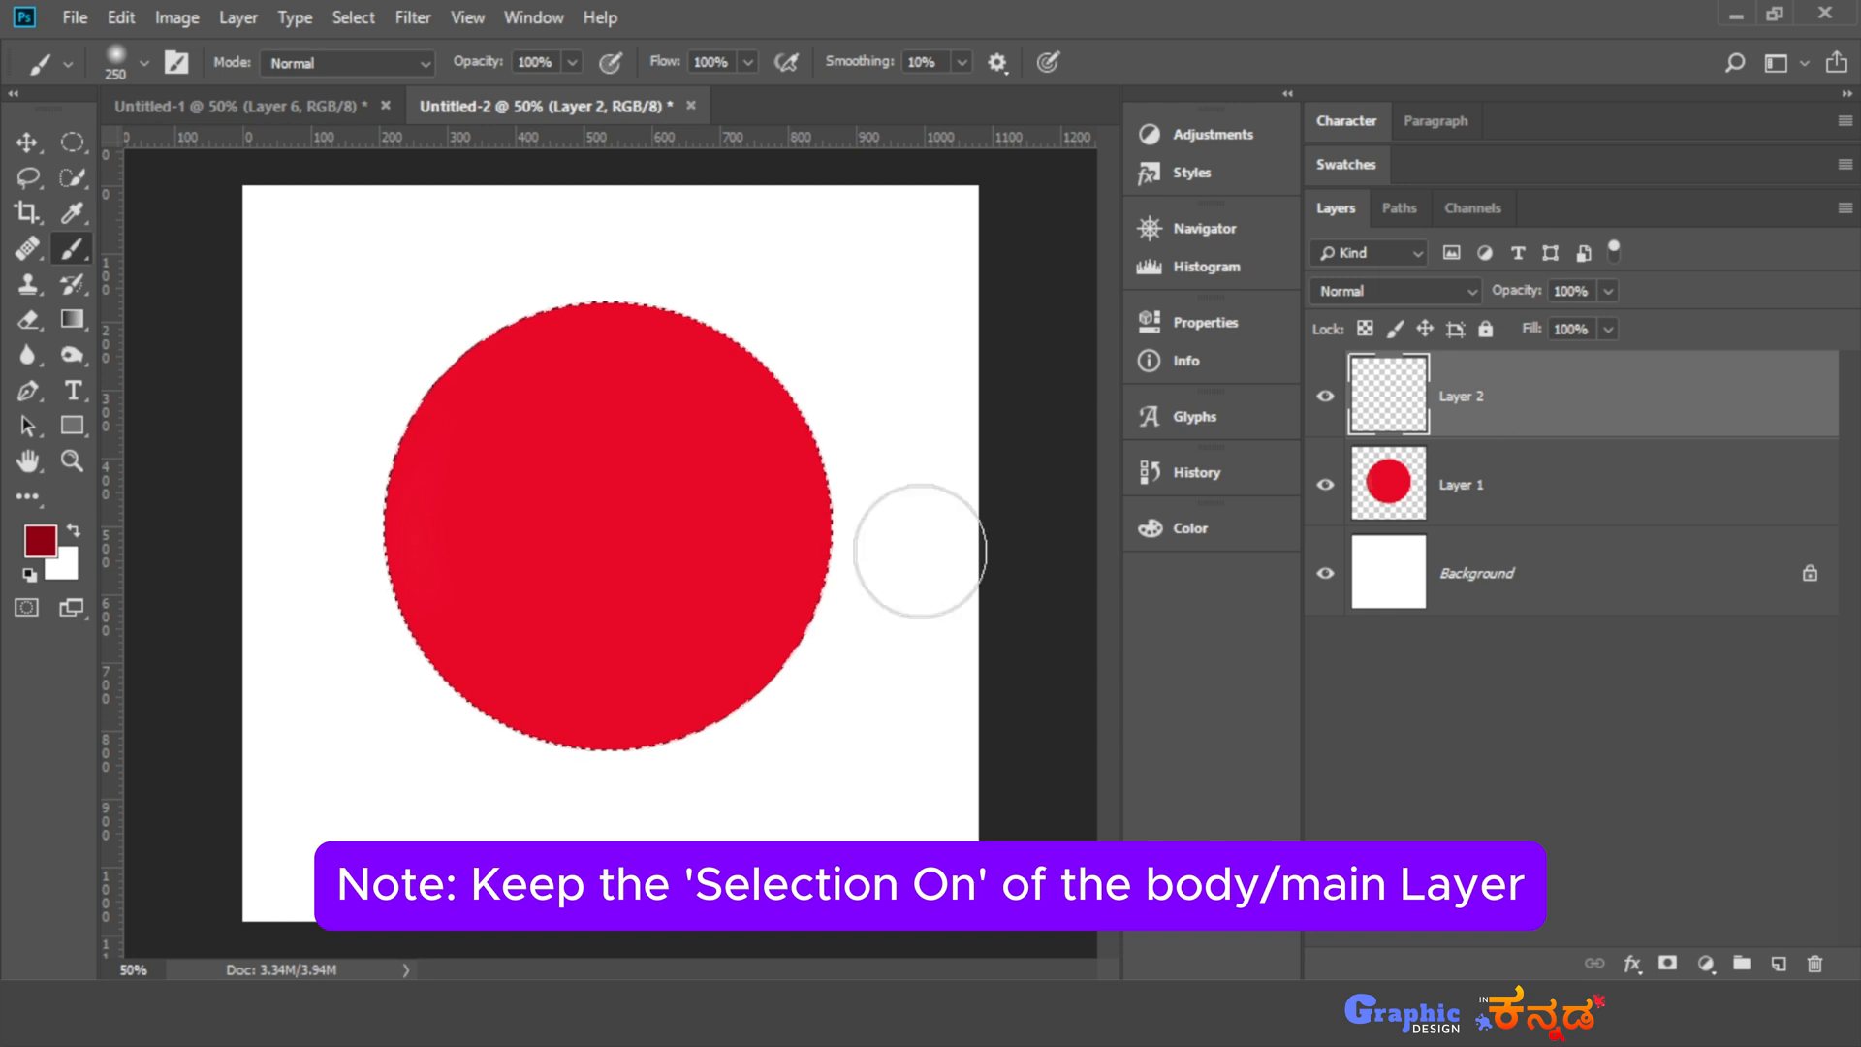
pyautogui.moveTo(520, 299)
pyautogui.mouseDown()
pyautogui.moveTo(439, 437)
pyautogui.moveTo(479, 684)
pyautogui.moveTo(548, 827)
pyautogui.mouseUp()
pyautogui.moveTo(424, 372); pyautogui.dragTo(407, 935)
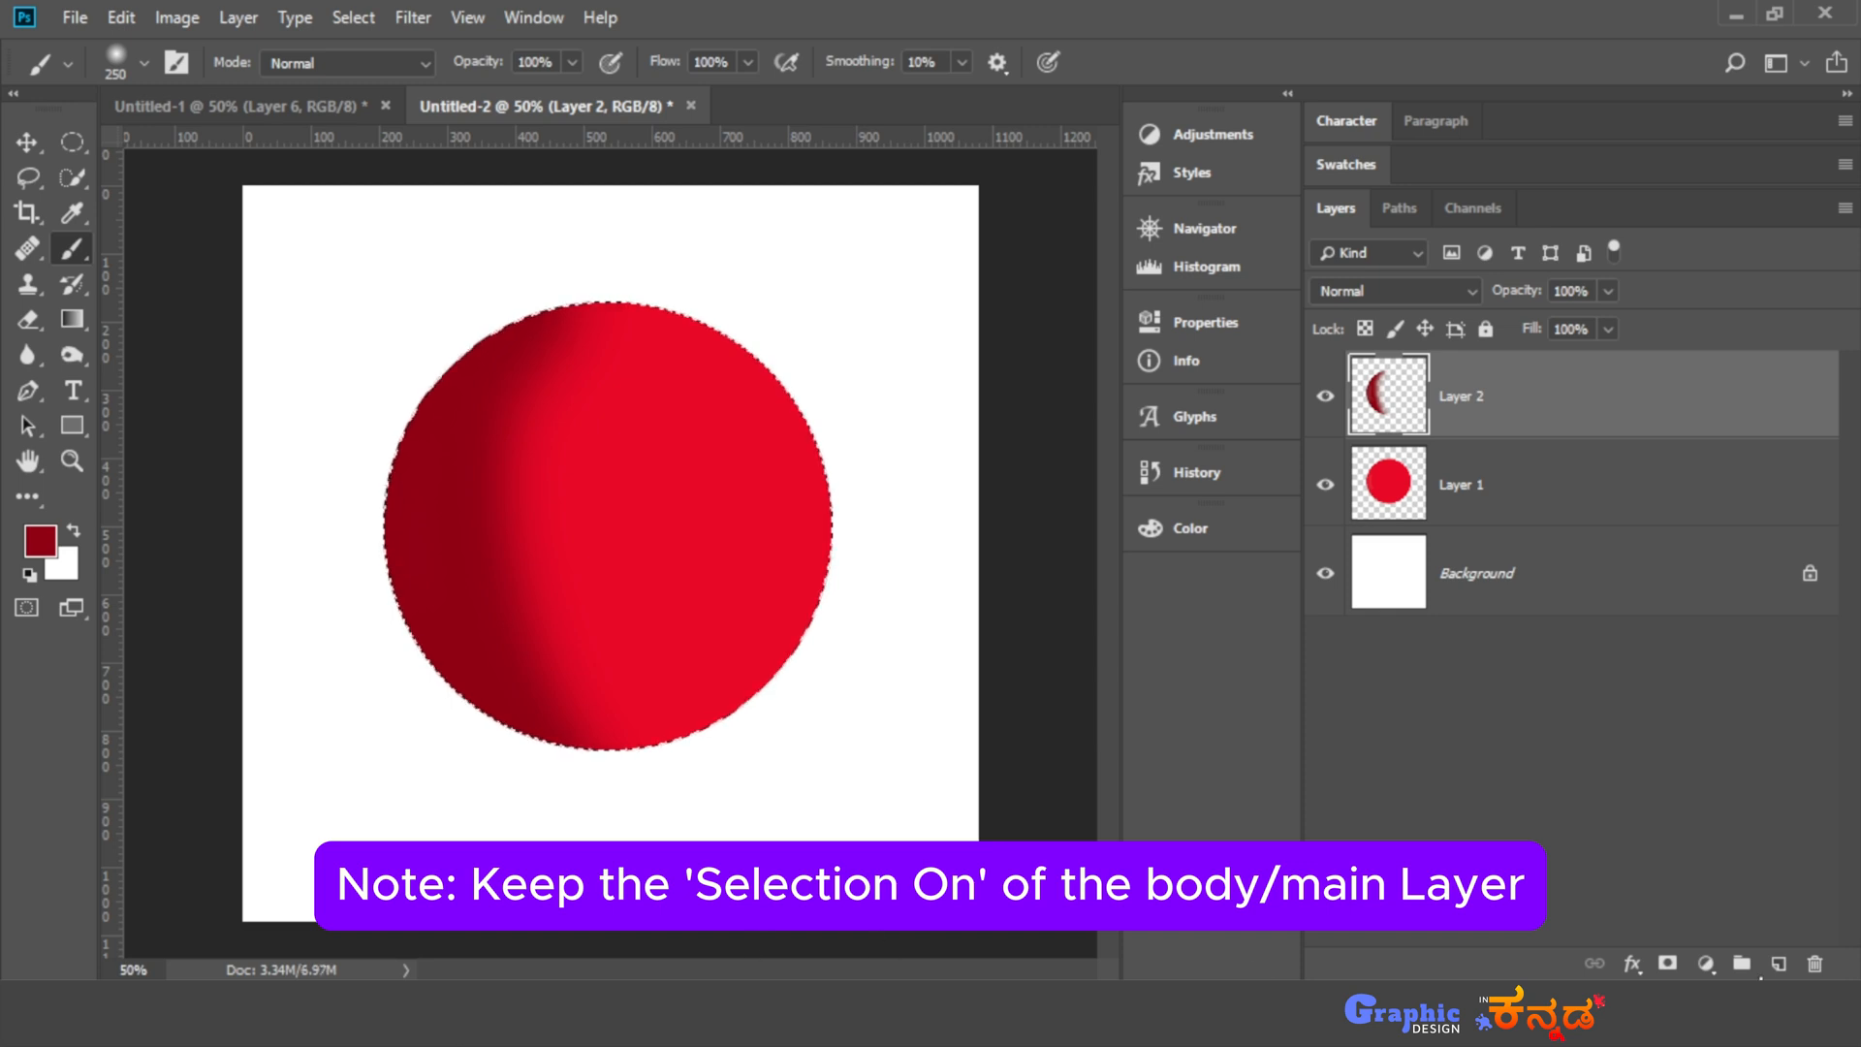
# - Add a new layer above Layer 2 and paint a highlight in ff586f along the circle's right side
pyautogui.click(1779, 963)
pyautogui.click(41, 540)
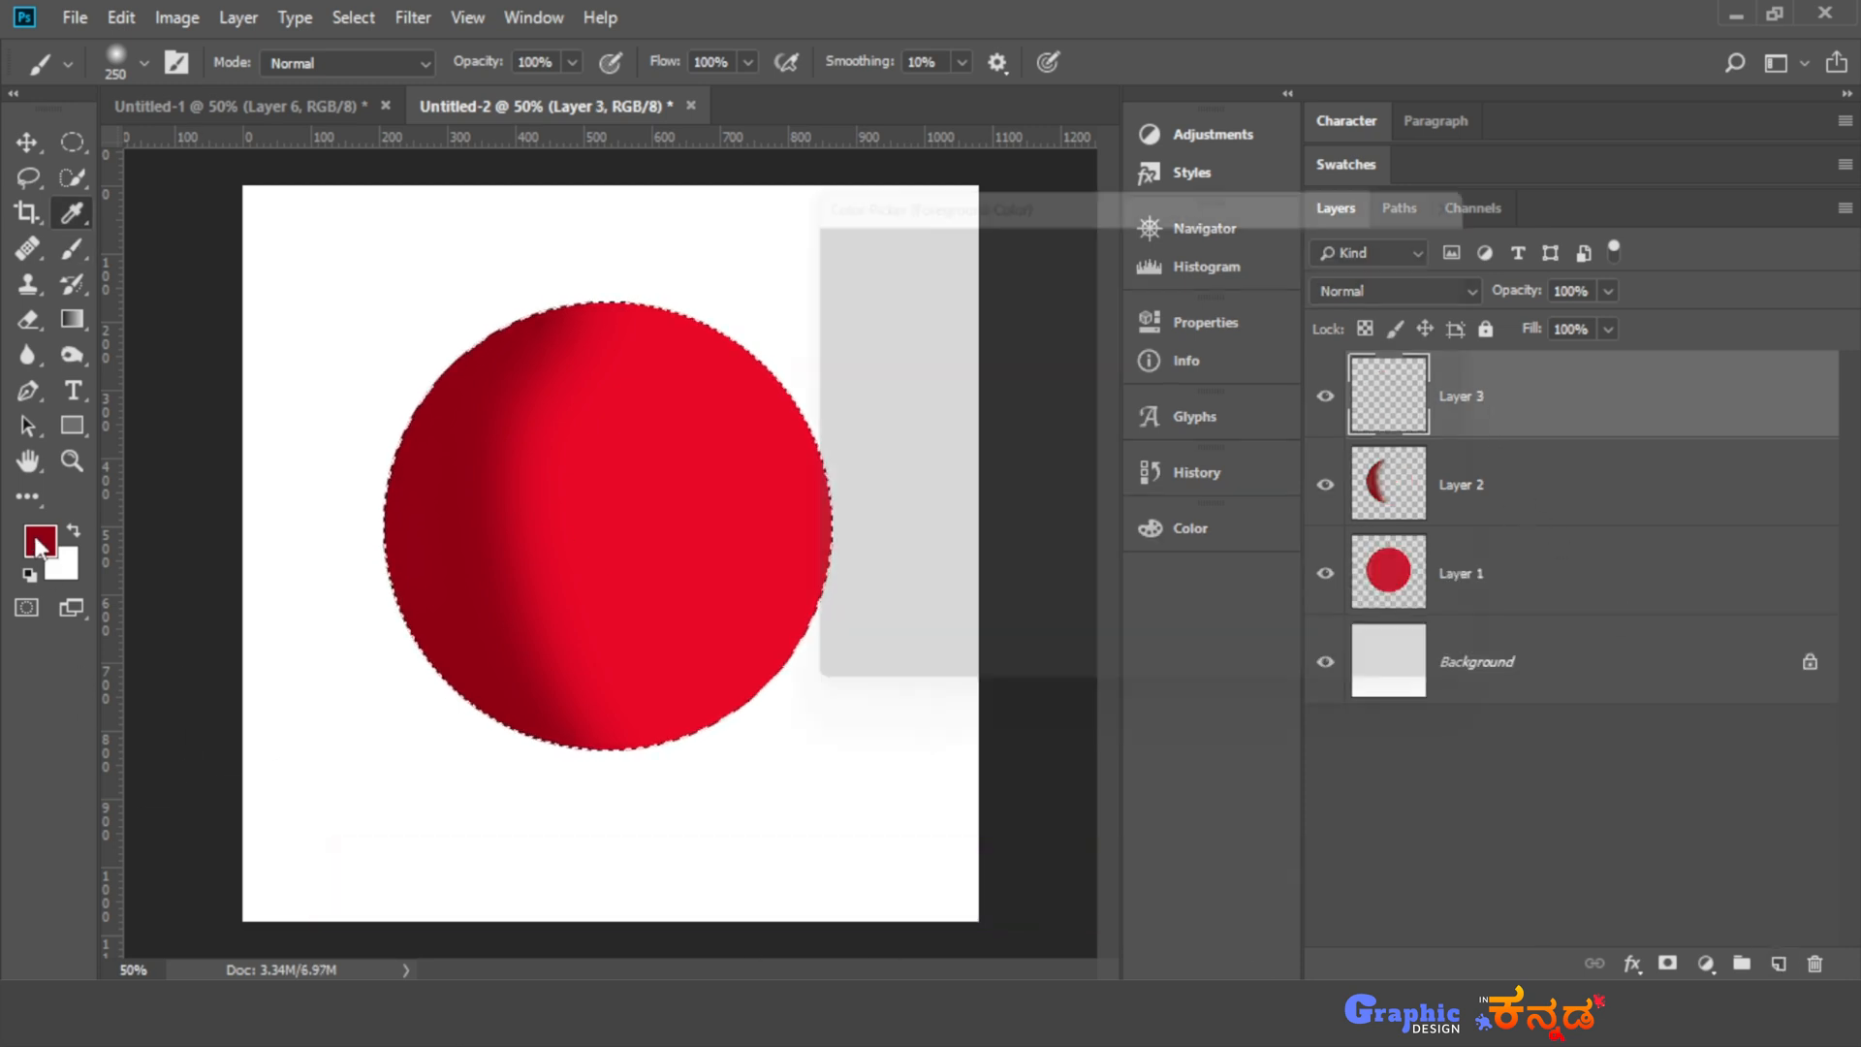
pyautogui.moveTo(1048, 291); pyautogui.dragTo(1029, 241)
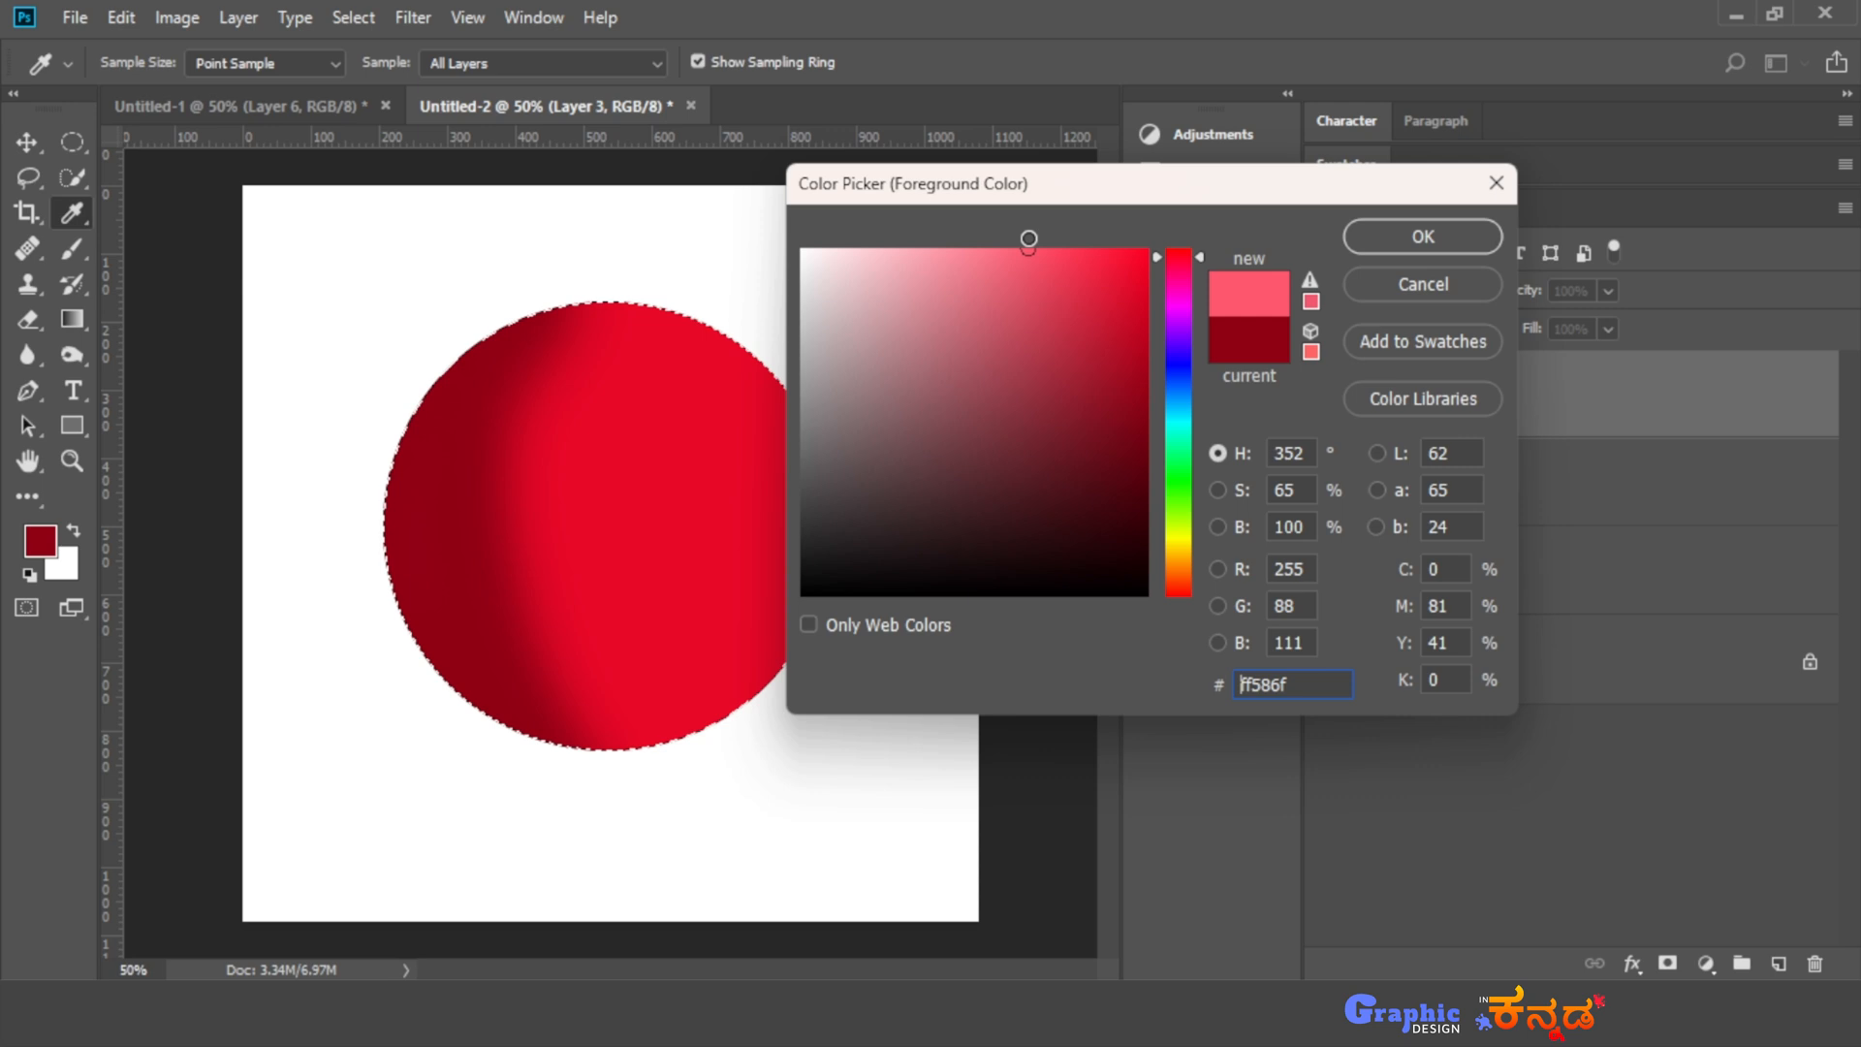
pyautogui.click(1411, 239)
pyautogui.press('b')
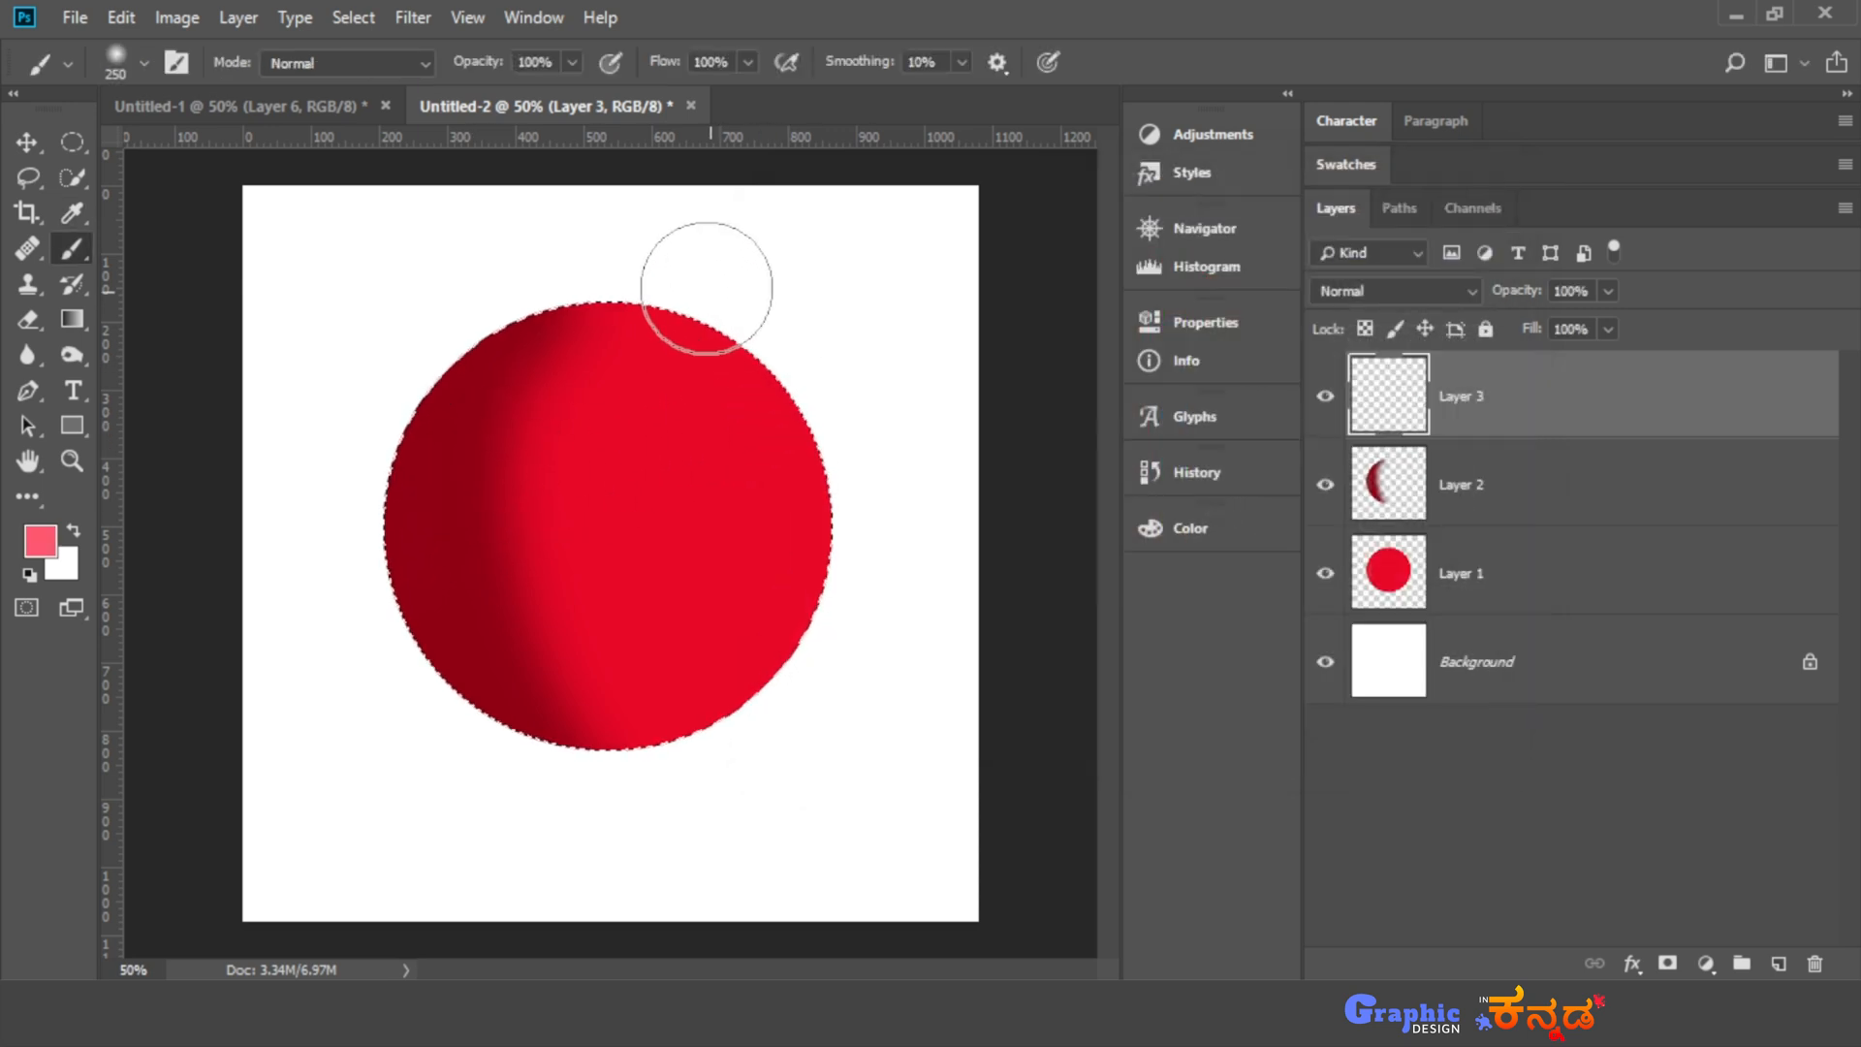
pyautogui.moveTo(698, 274); pyautogui.dragTo(777, 397)
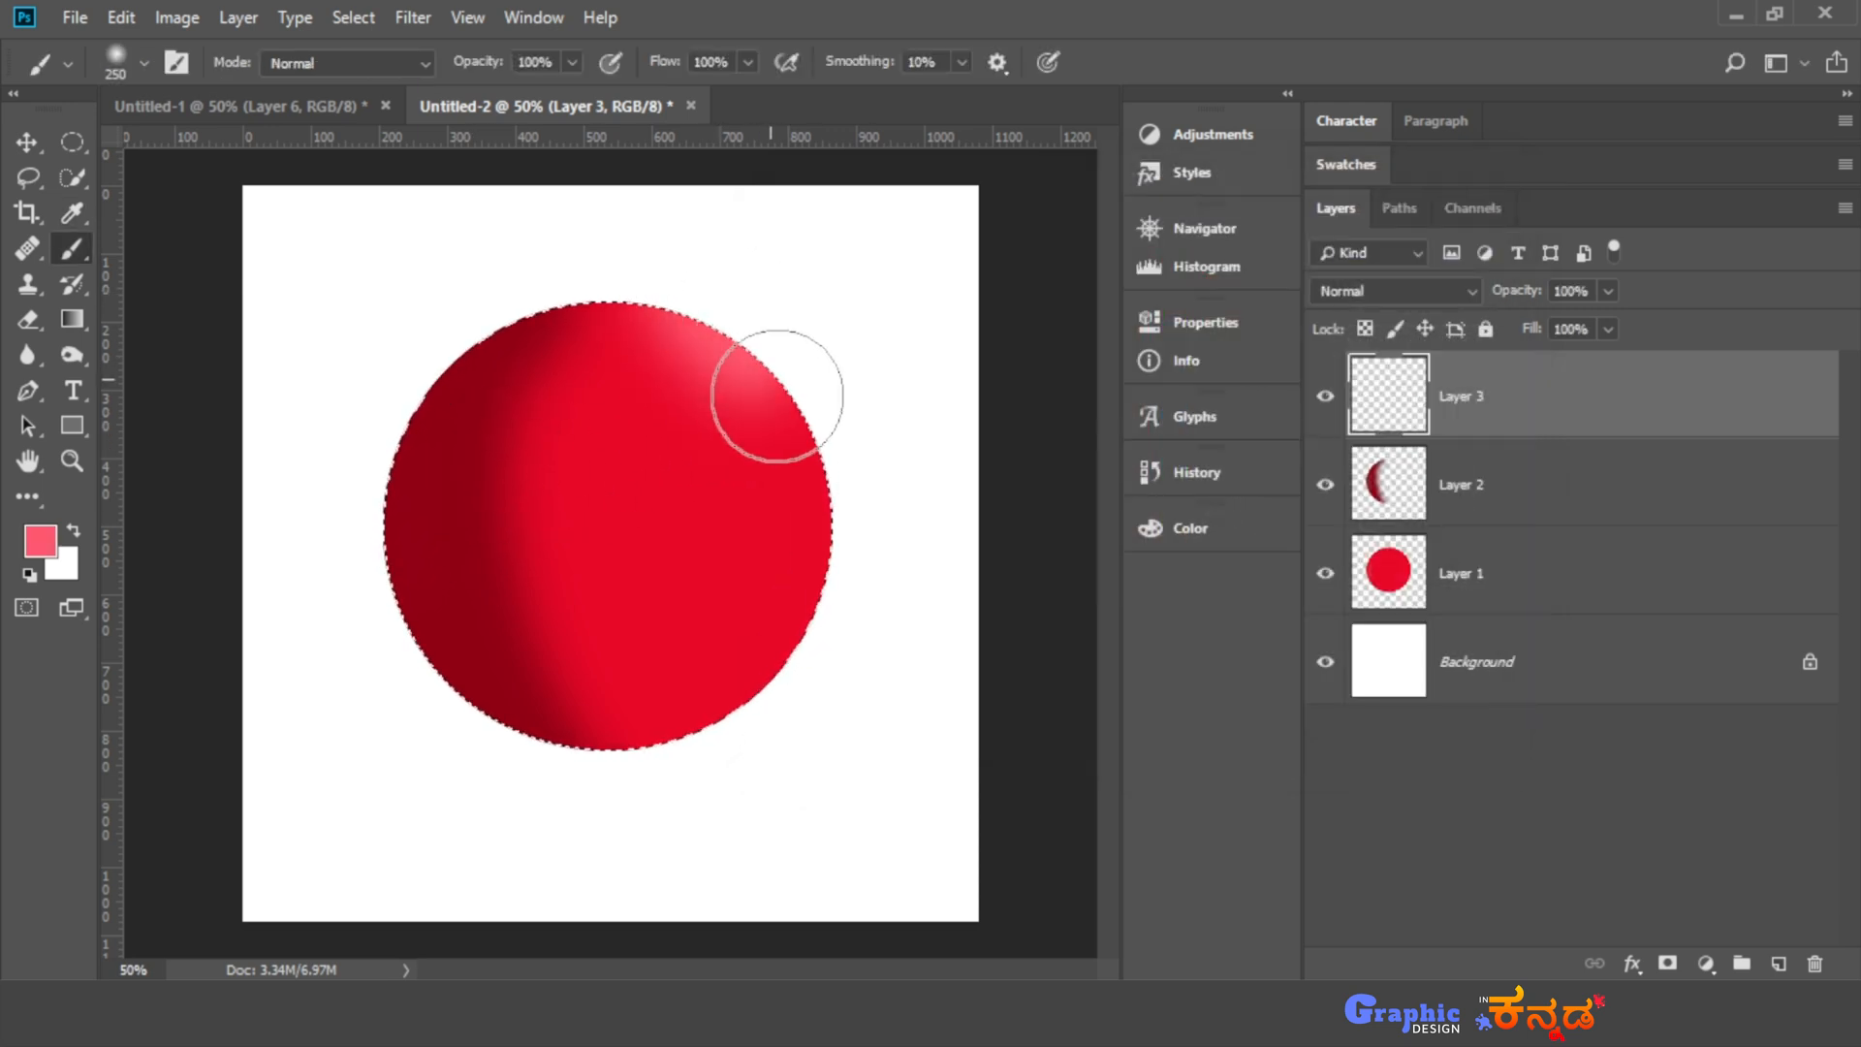
pyautogui.moveTo(802, 600)
pyautogui.mouseDown()
pyautogui.moveTo(759, 757)
pyautogui.moveTo(806, 596)
pyautogui.moveTo(801, 334)
pyautogui.moveTo(841, 697)
pyautogui.mouseUp()
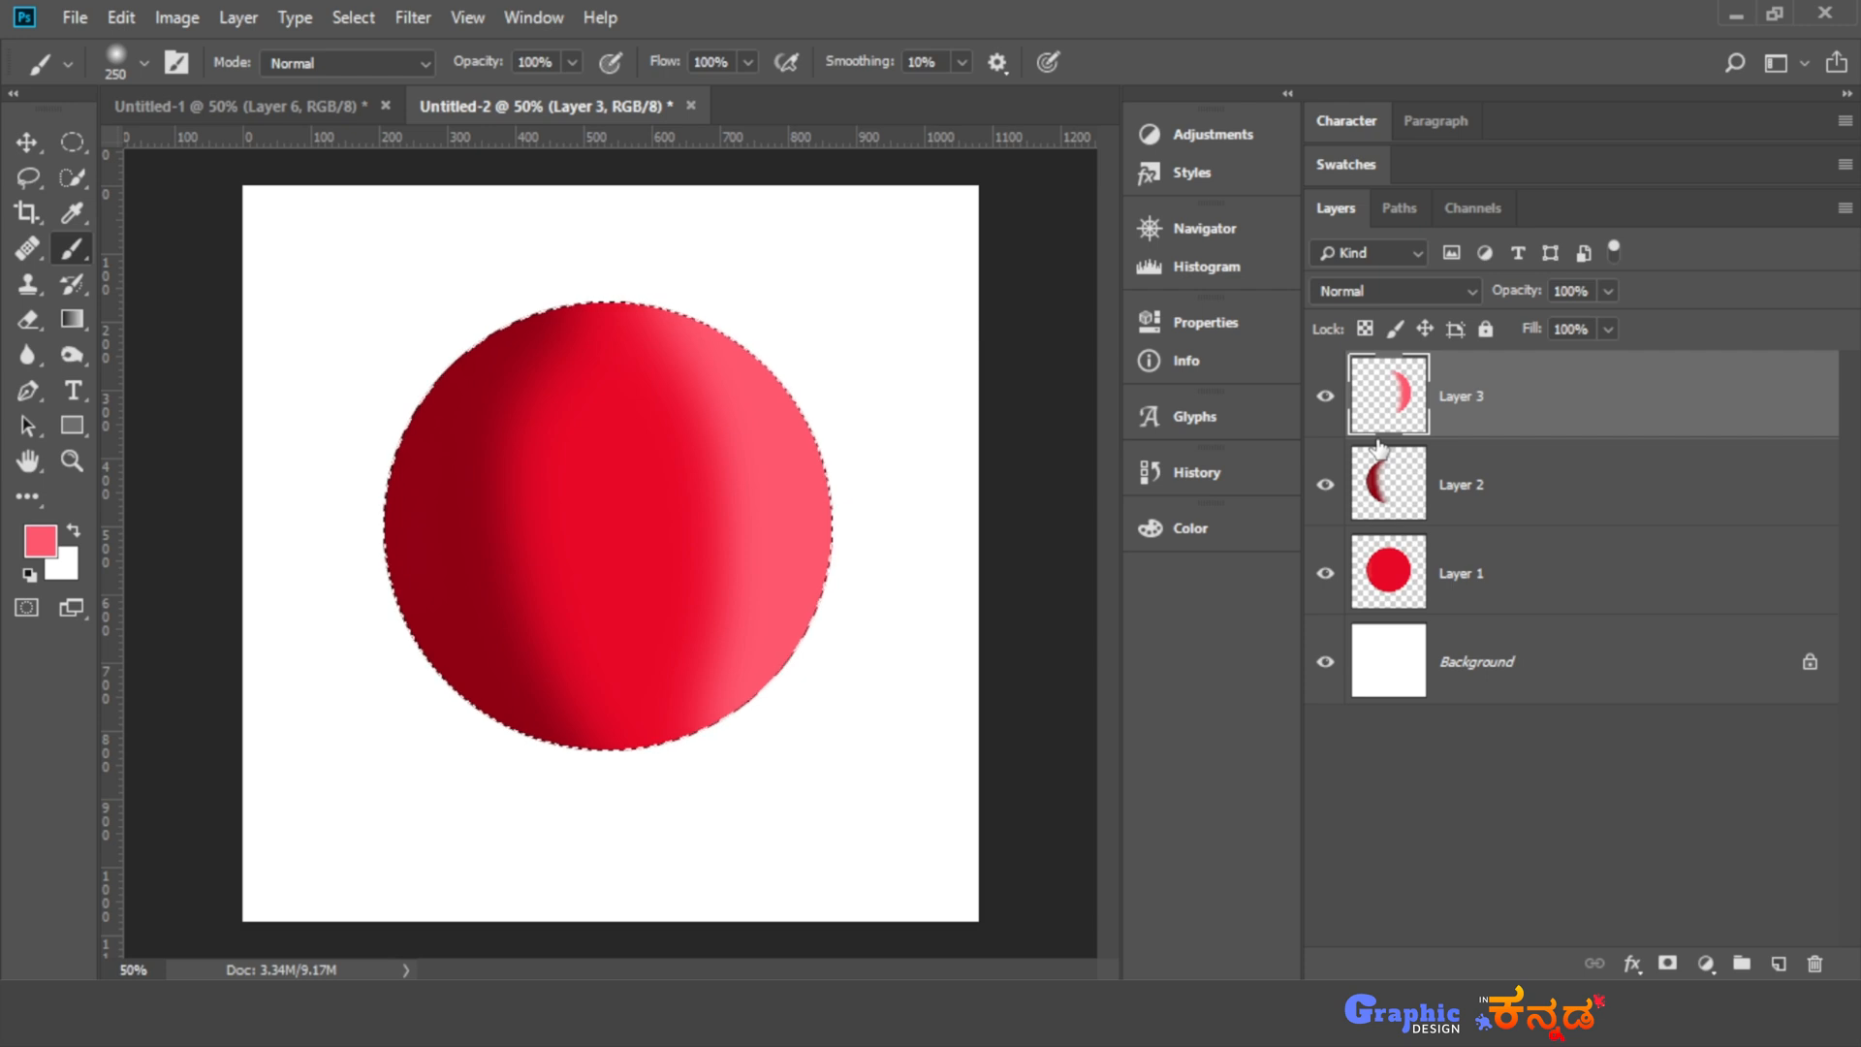
# - Add a new layer above the highlight and, with the sampled shadow colour at 50% brush opacity, blend the shadow into the circle's middle
pyautogui.hotkey('ctrl', '+')
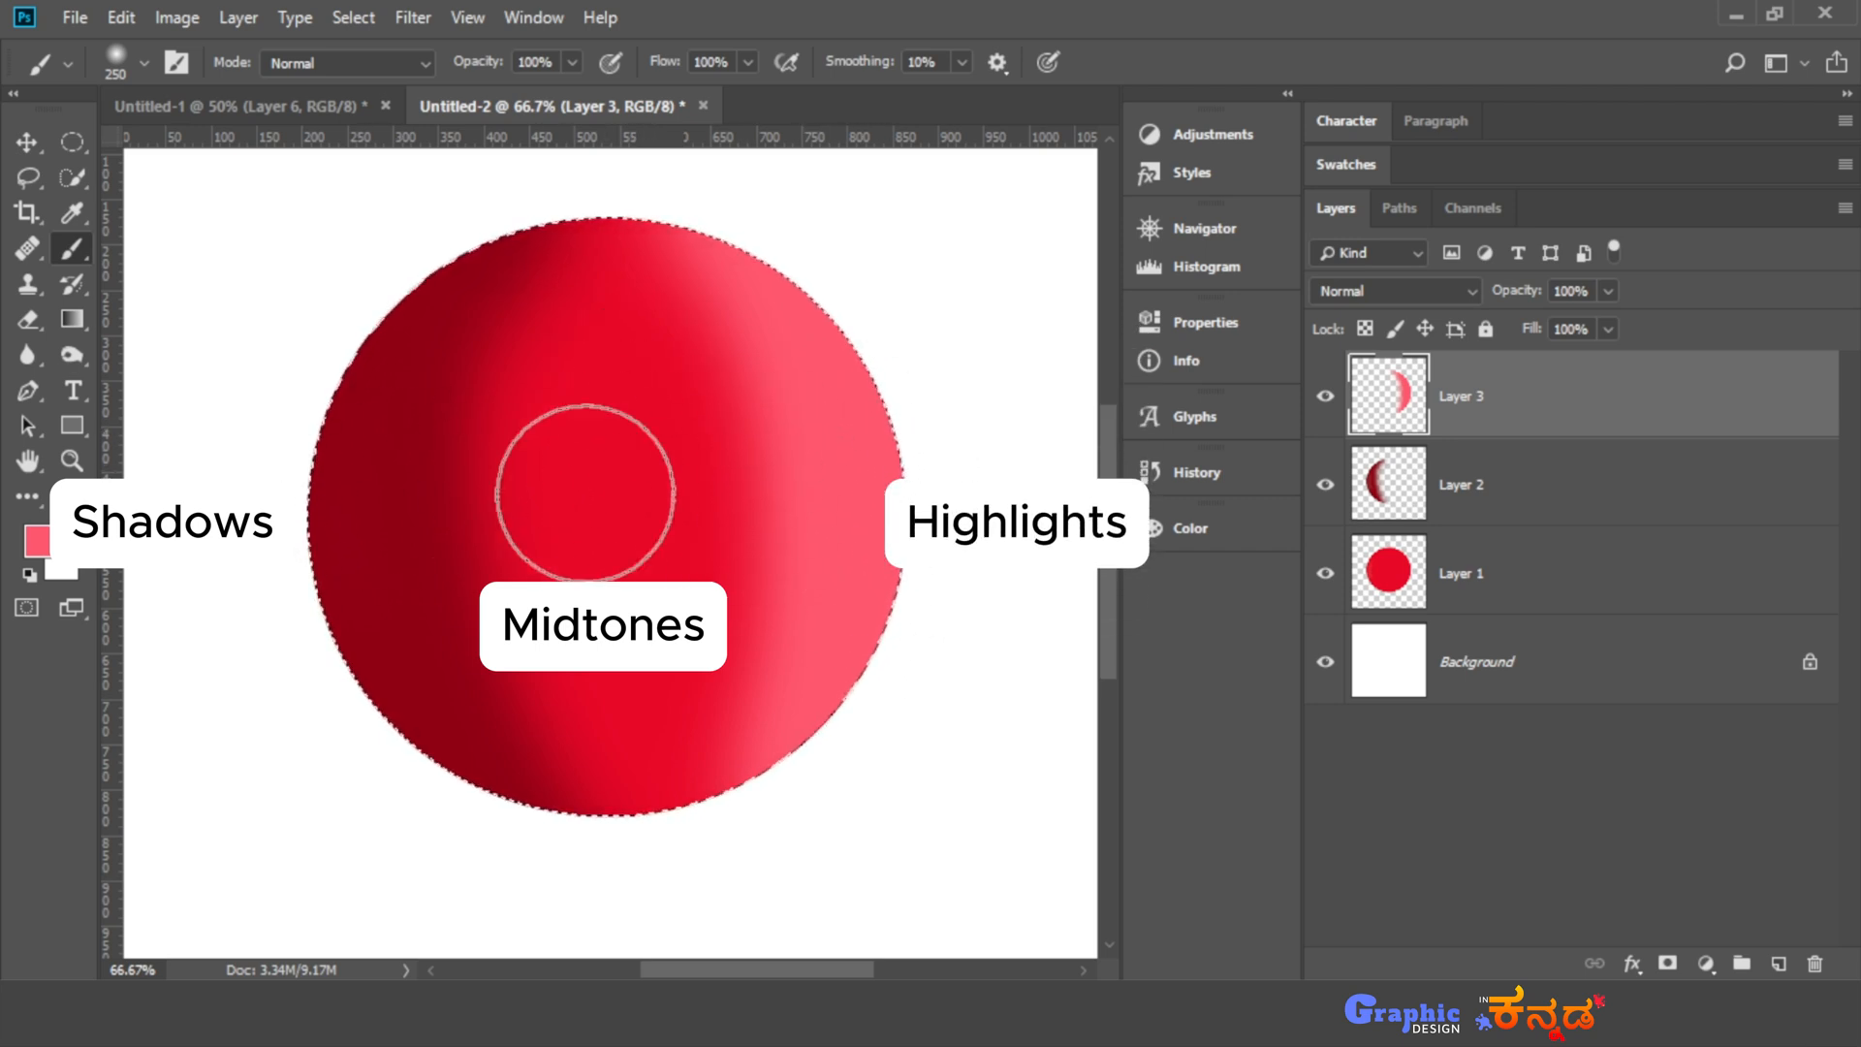
pyautogui.click(1782, 966)
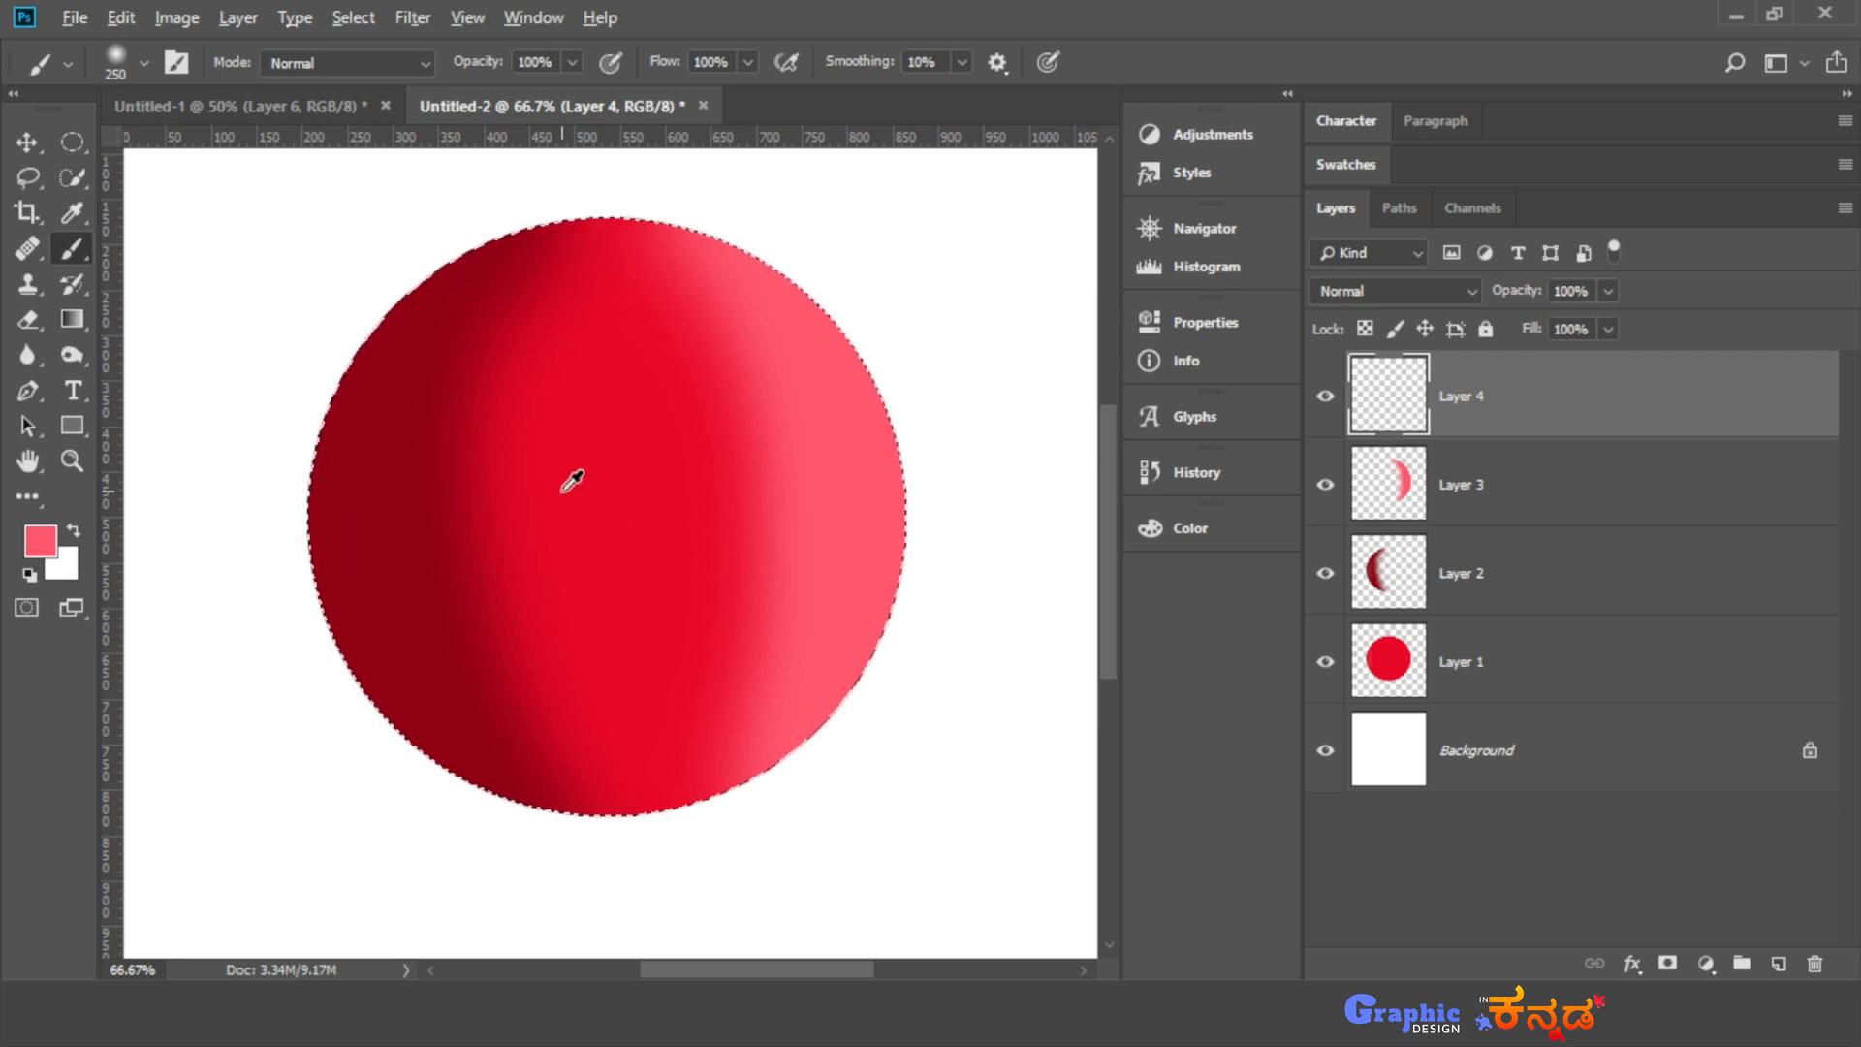
pyautogui.keyDown('alt'); pyautogui.click(420, 432); pyautogui.keyUp('alt')
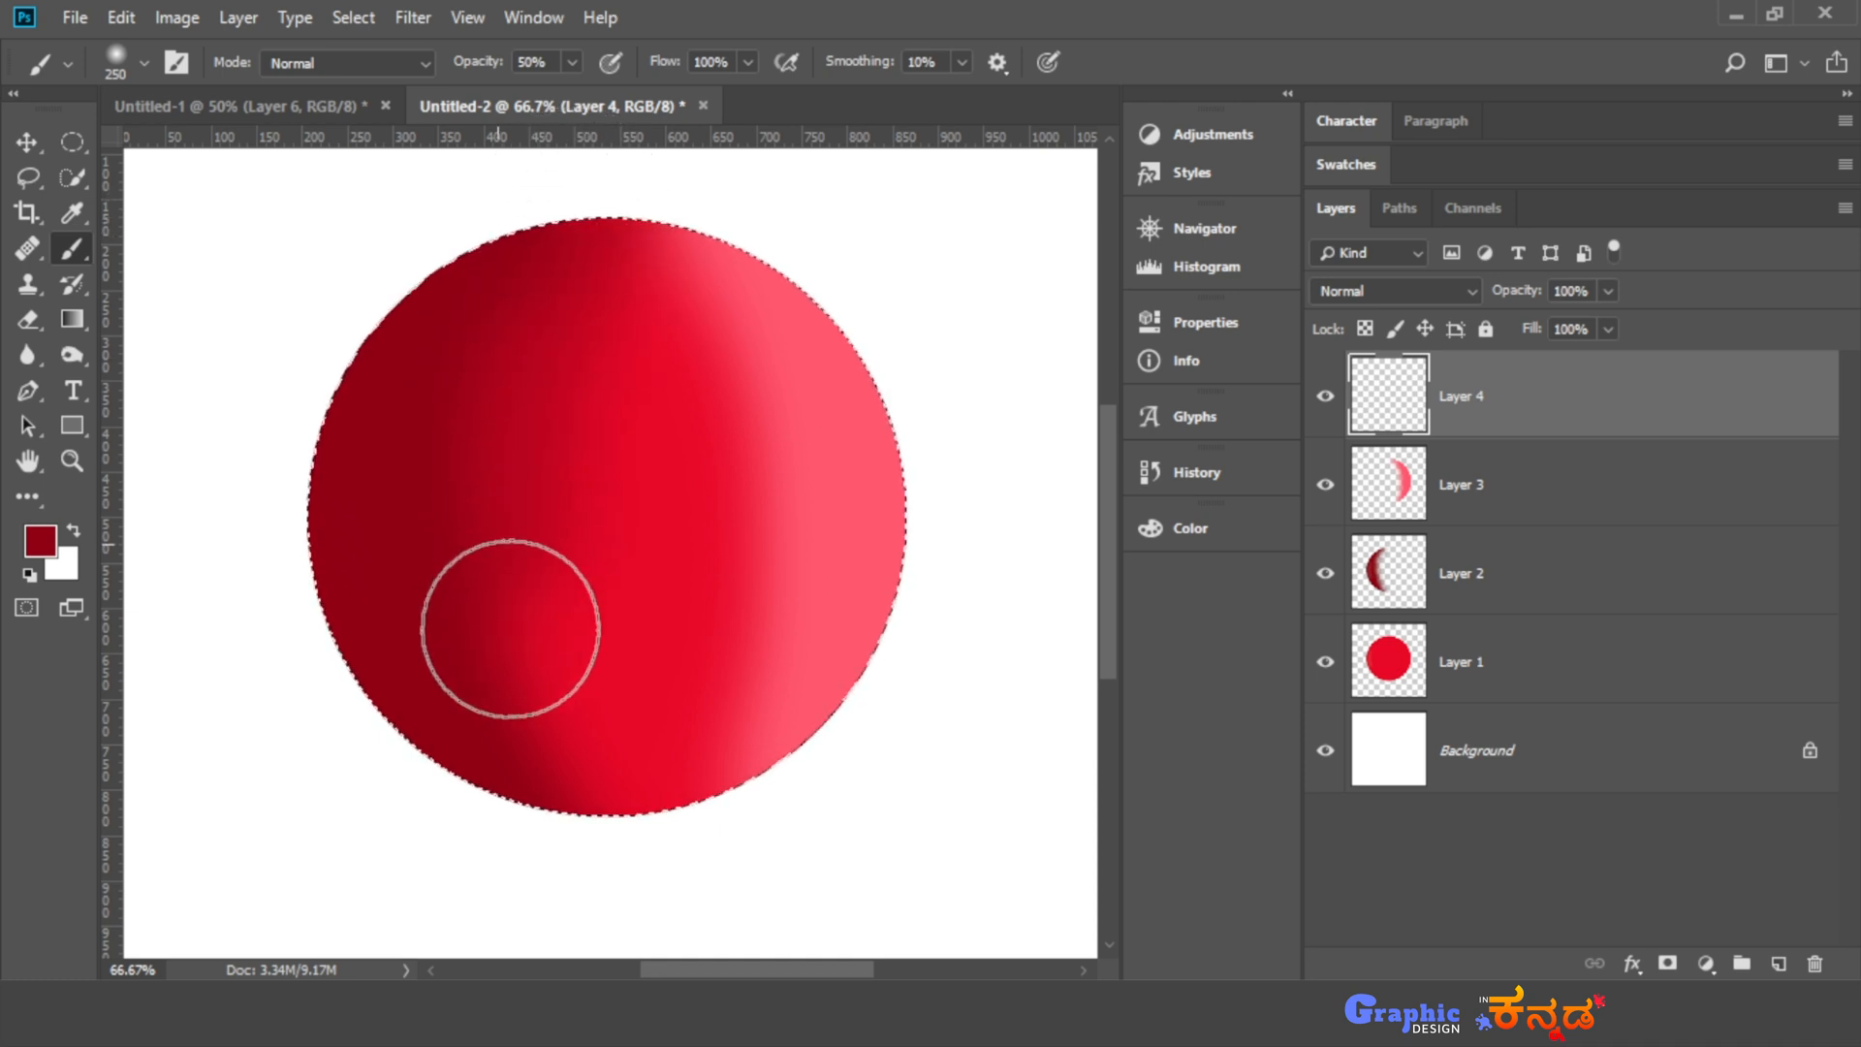
pyautogui.moveTo(511, 630); pyautogui.dragTo(661, 905)
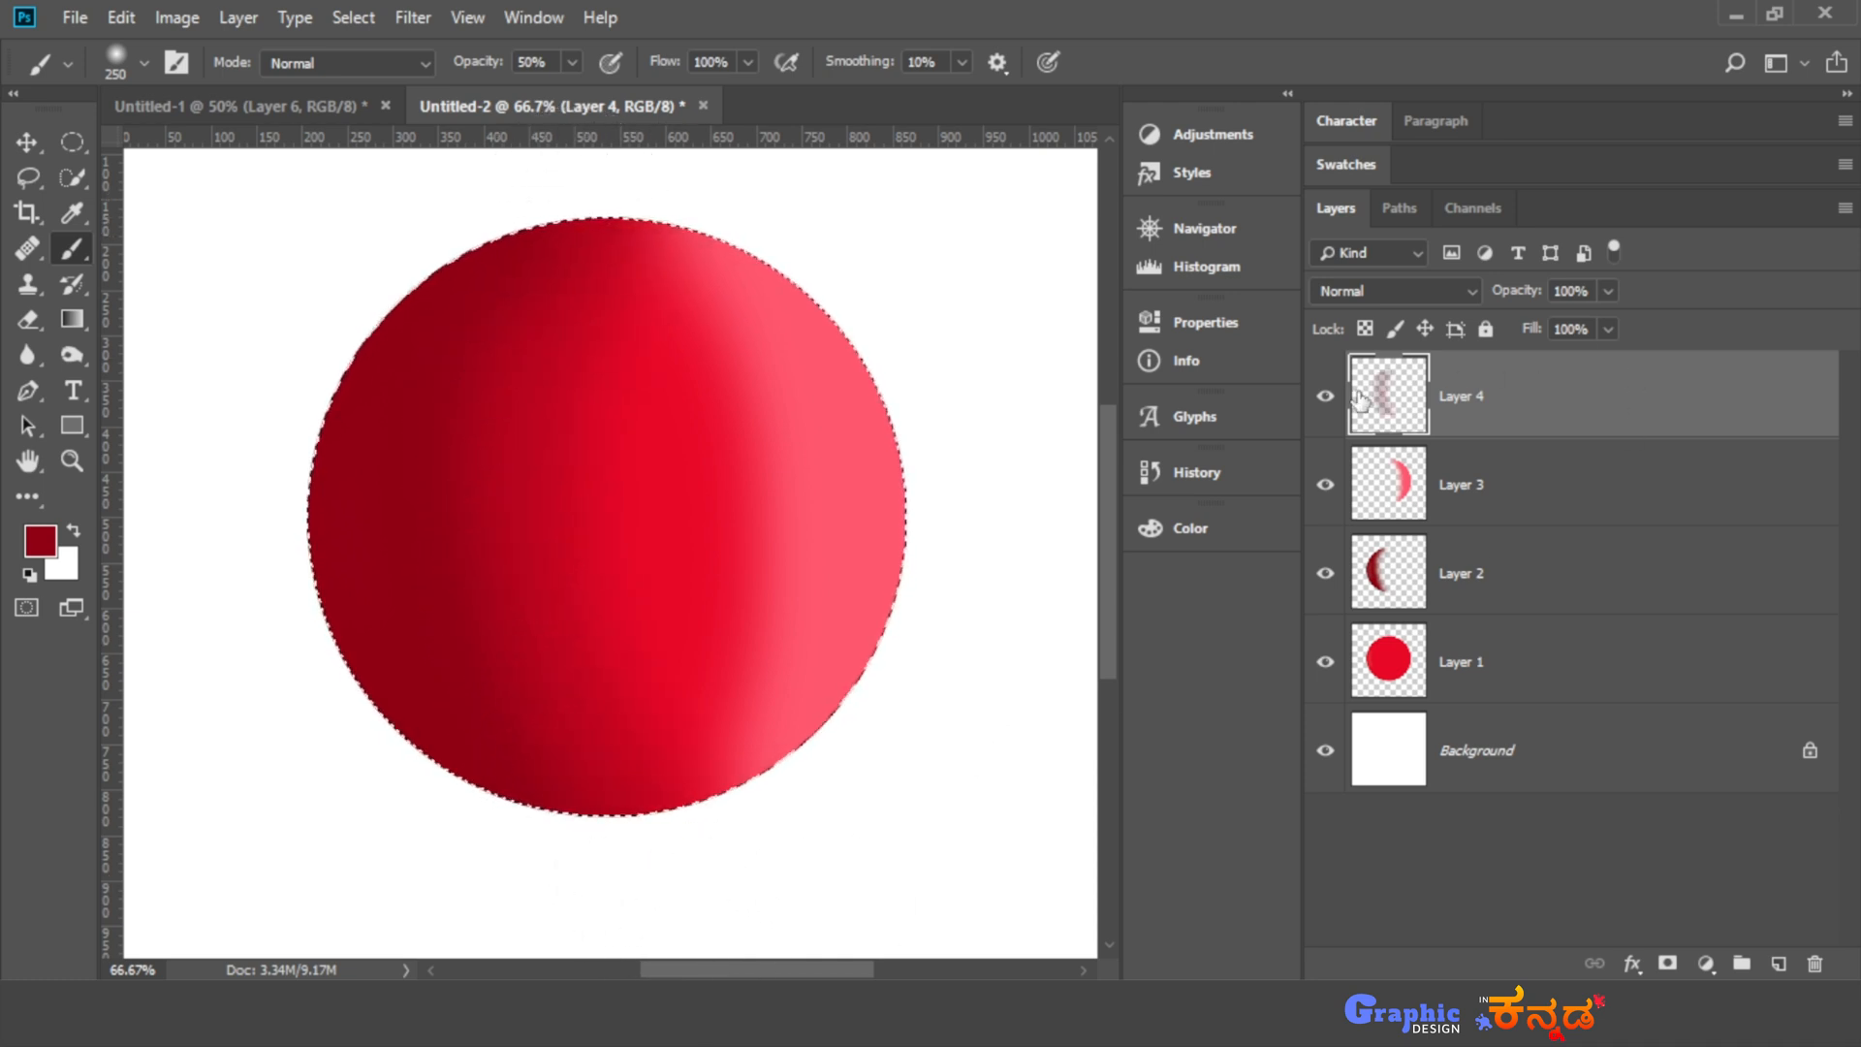
# - Toggle Layer 4's visibility to compare the blend and set the layer's opacity to 60%
pyautogui.click(1324, 405)
pyautogui.click(1325, 405)
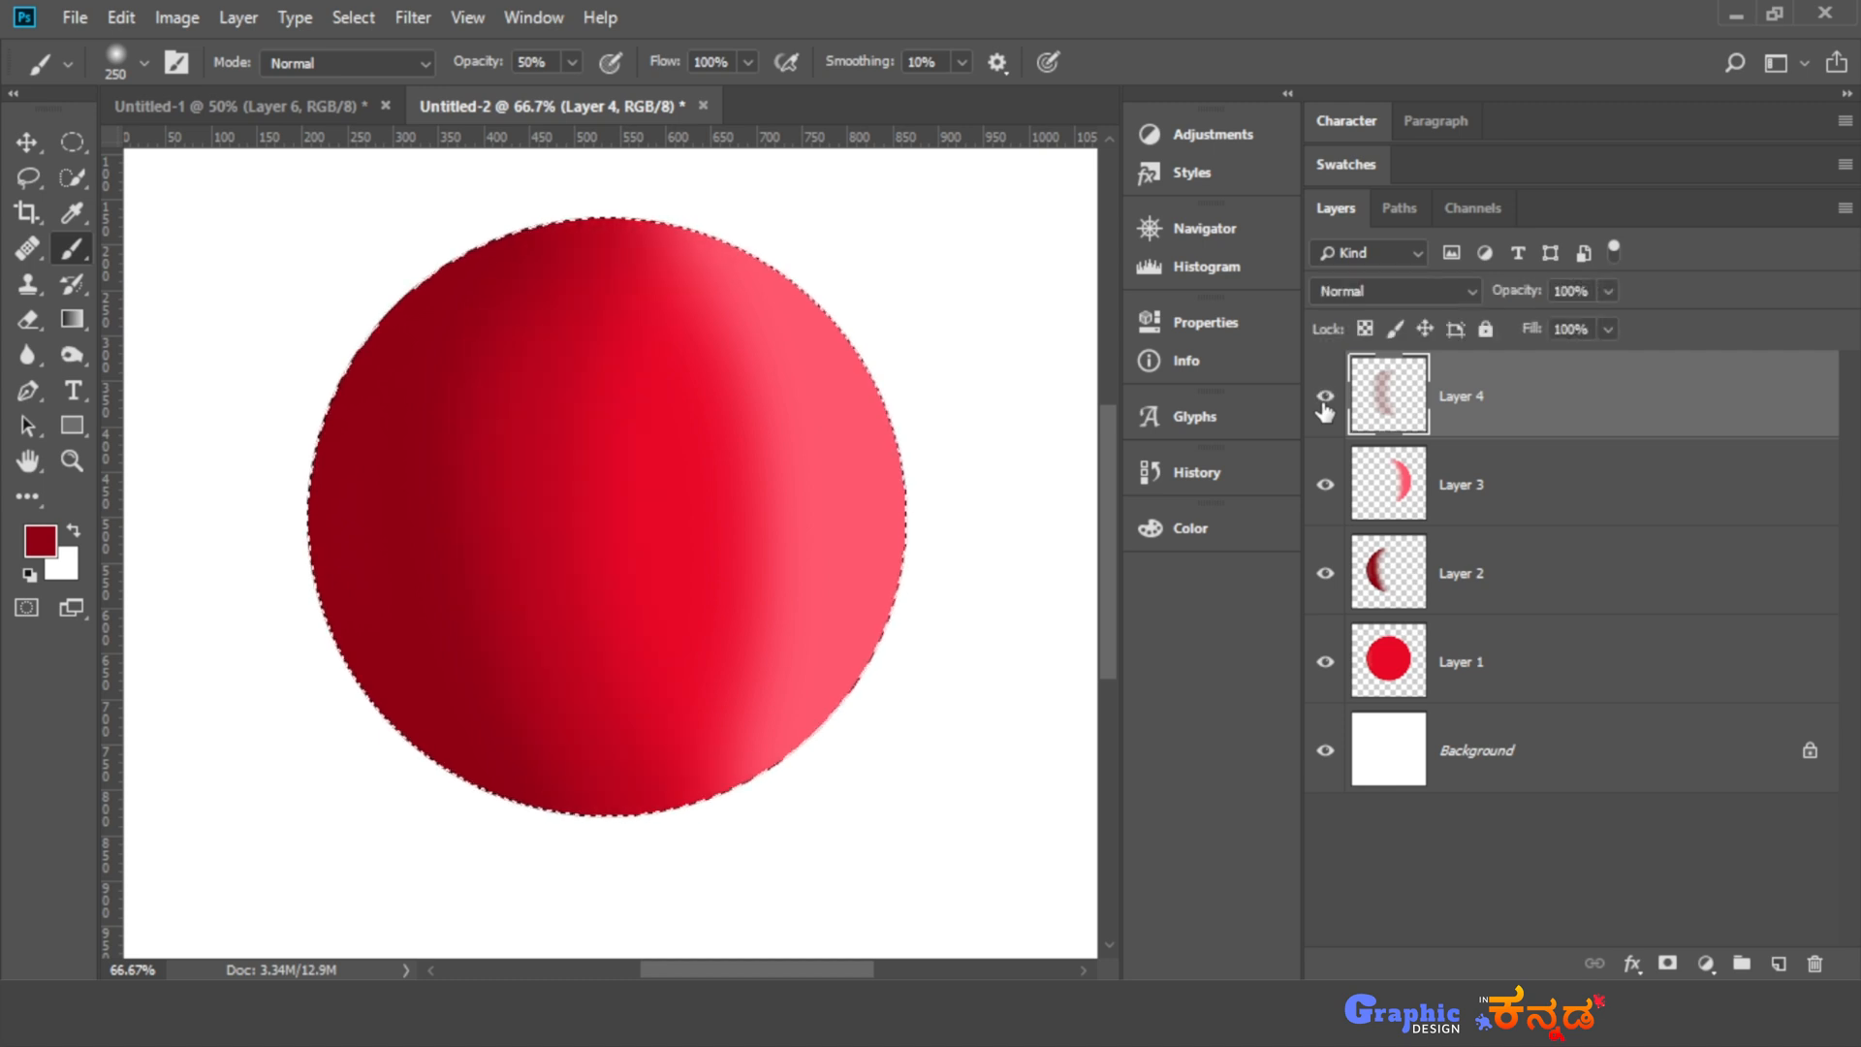
pyautogui.click(1610, 292)
pyautogui.moveTo(1590, 326)
pyautogui.mouseDown()
pyautogui.moveTo(1495, 324)
pyautogui.moveTo(1642, 328)
pyautogui.moveTo(1568, 319)
pyautogui.mouseUp()
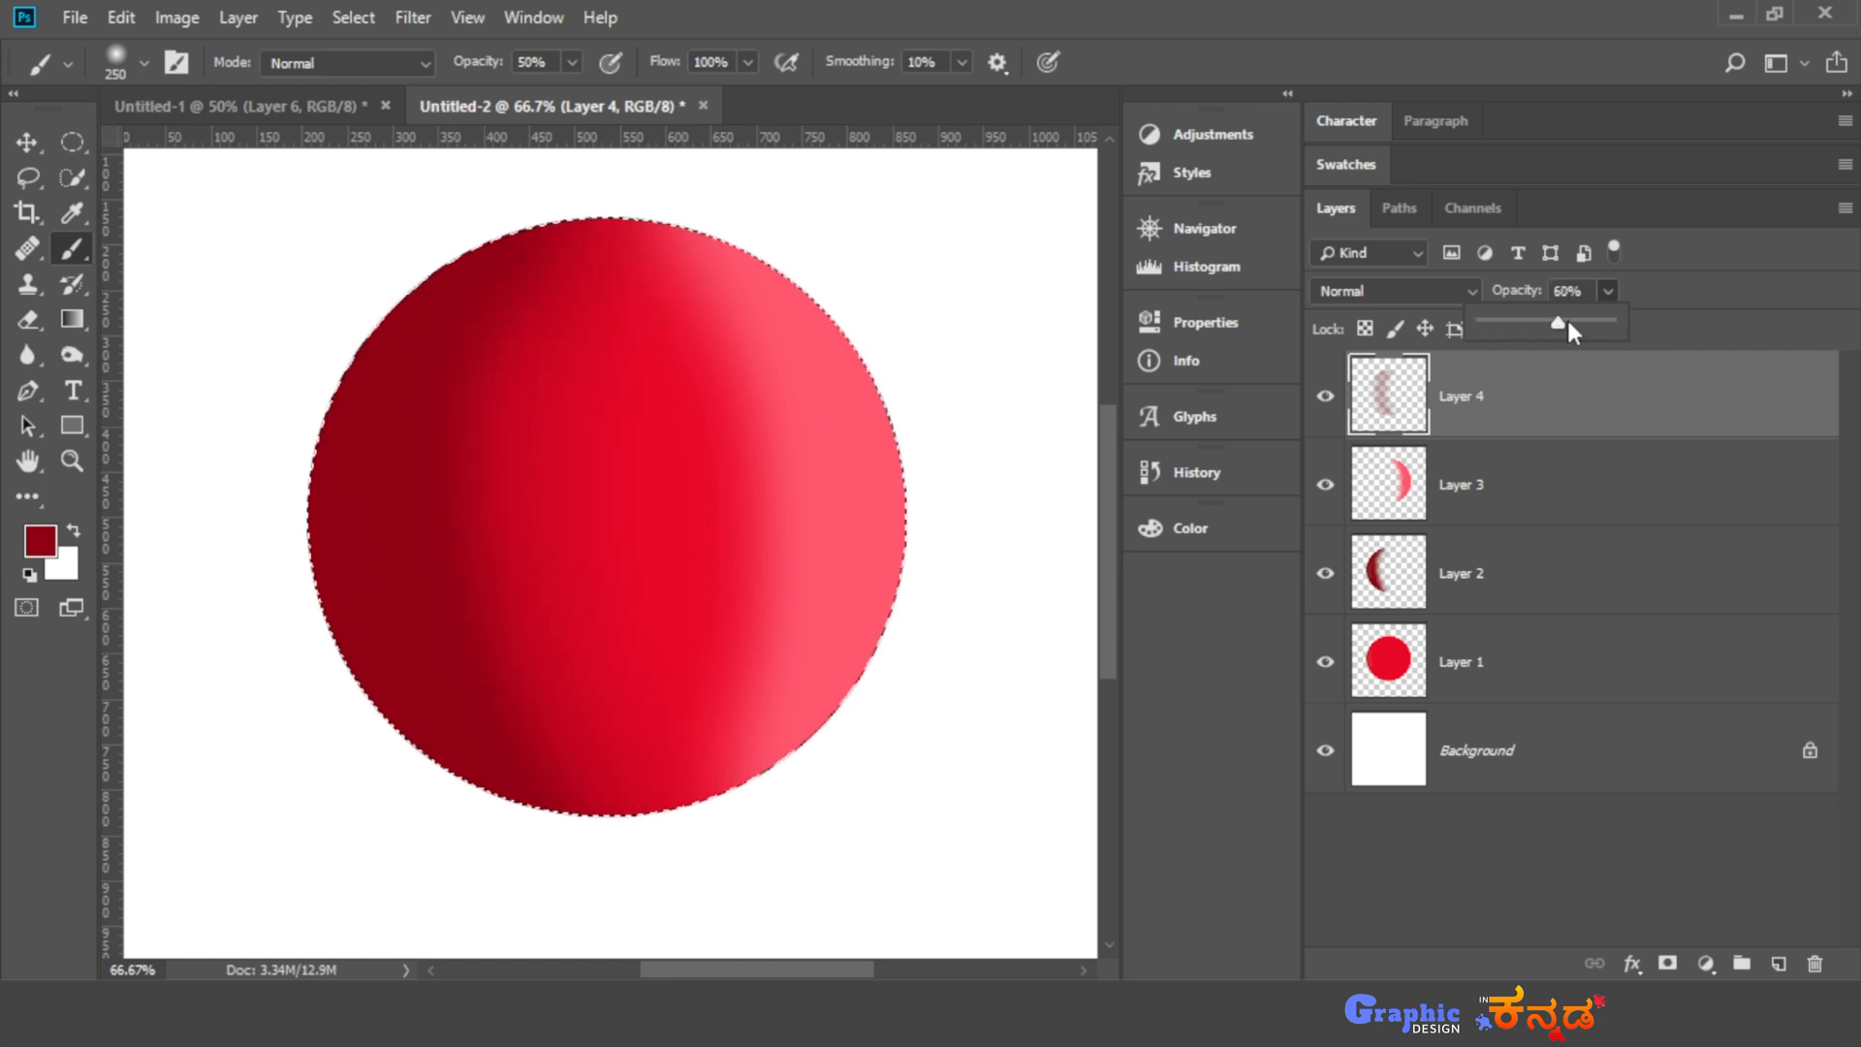
pyautogui.click(1609, 291)
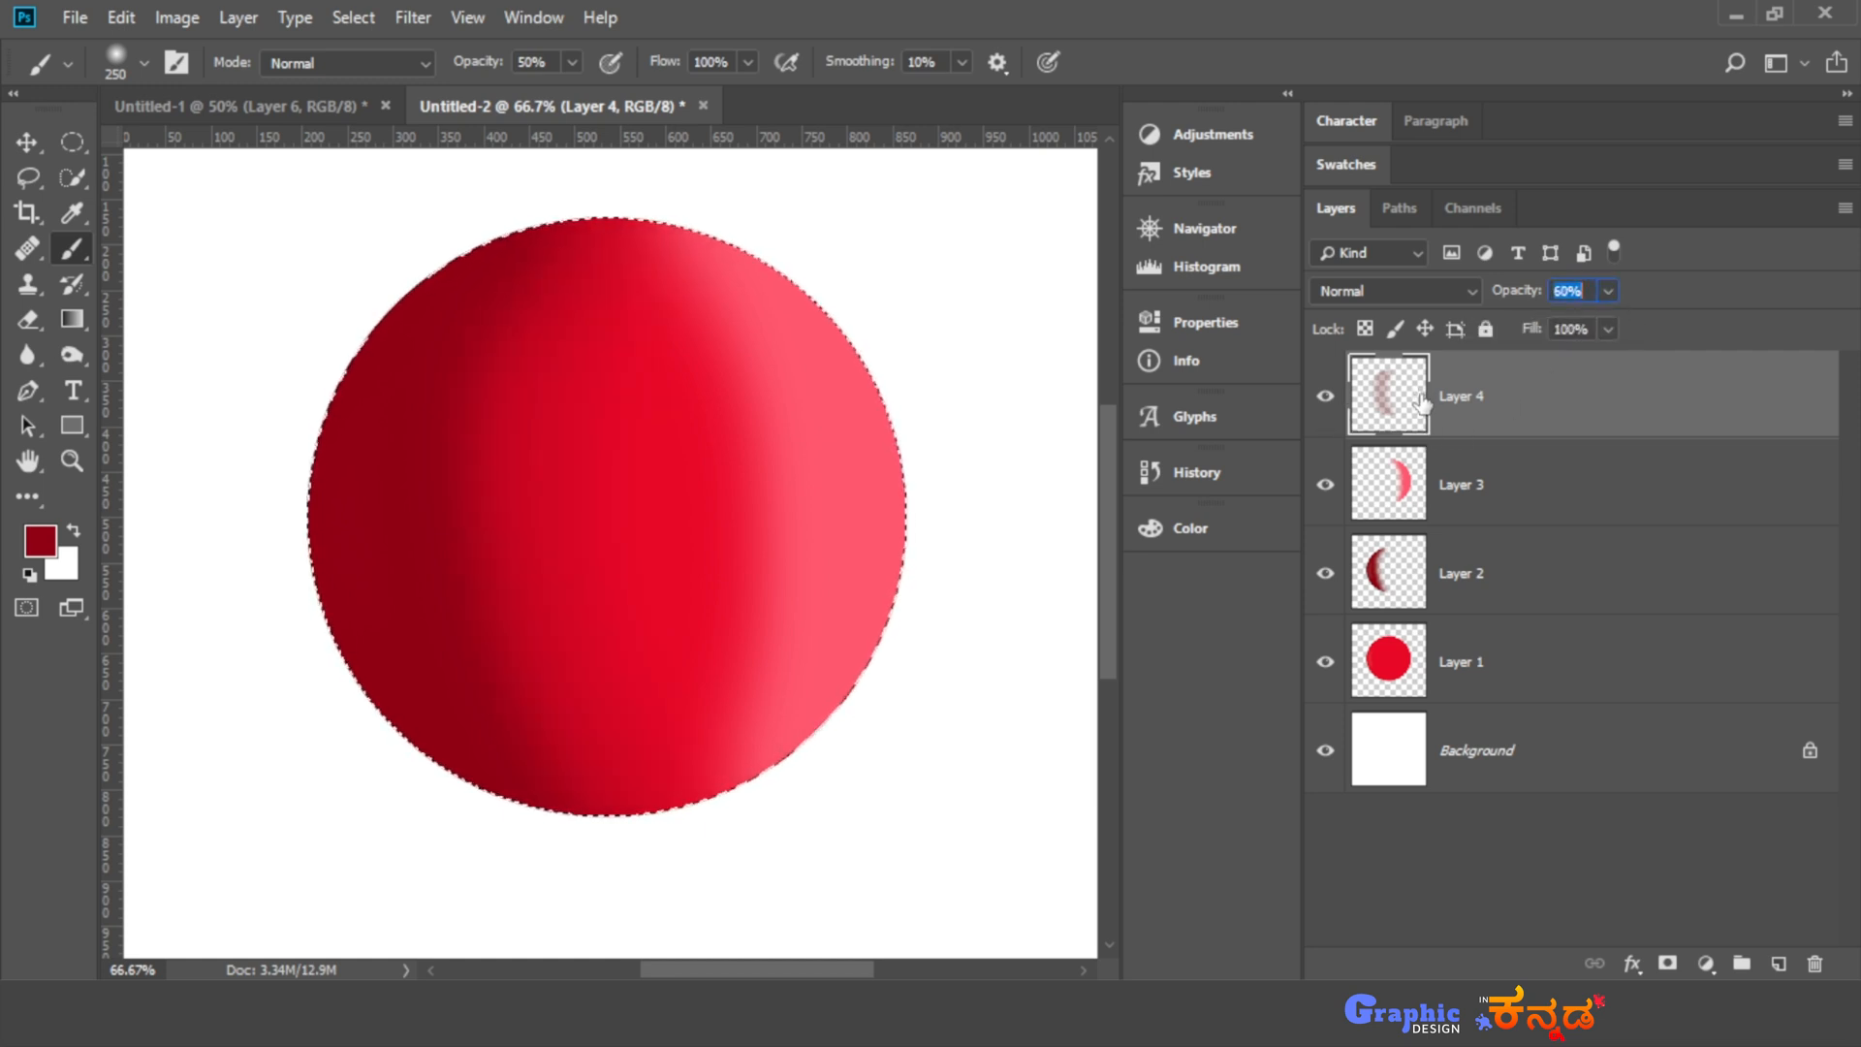
# - Add a new layer above Layer 4, set the brush flow to 48%, and try and undo a dark red stroke down the circle's middle
pyautogui.click(1779, 963)
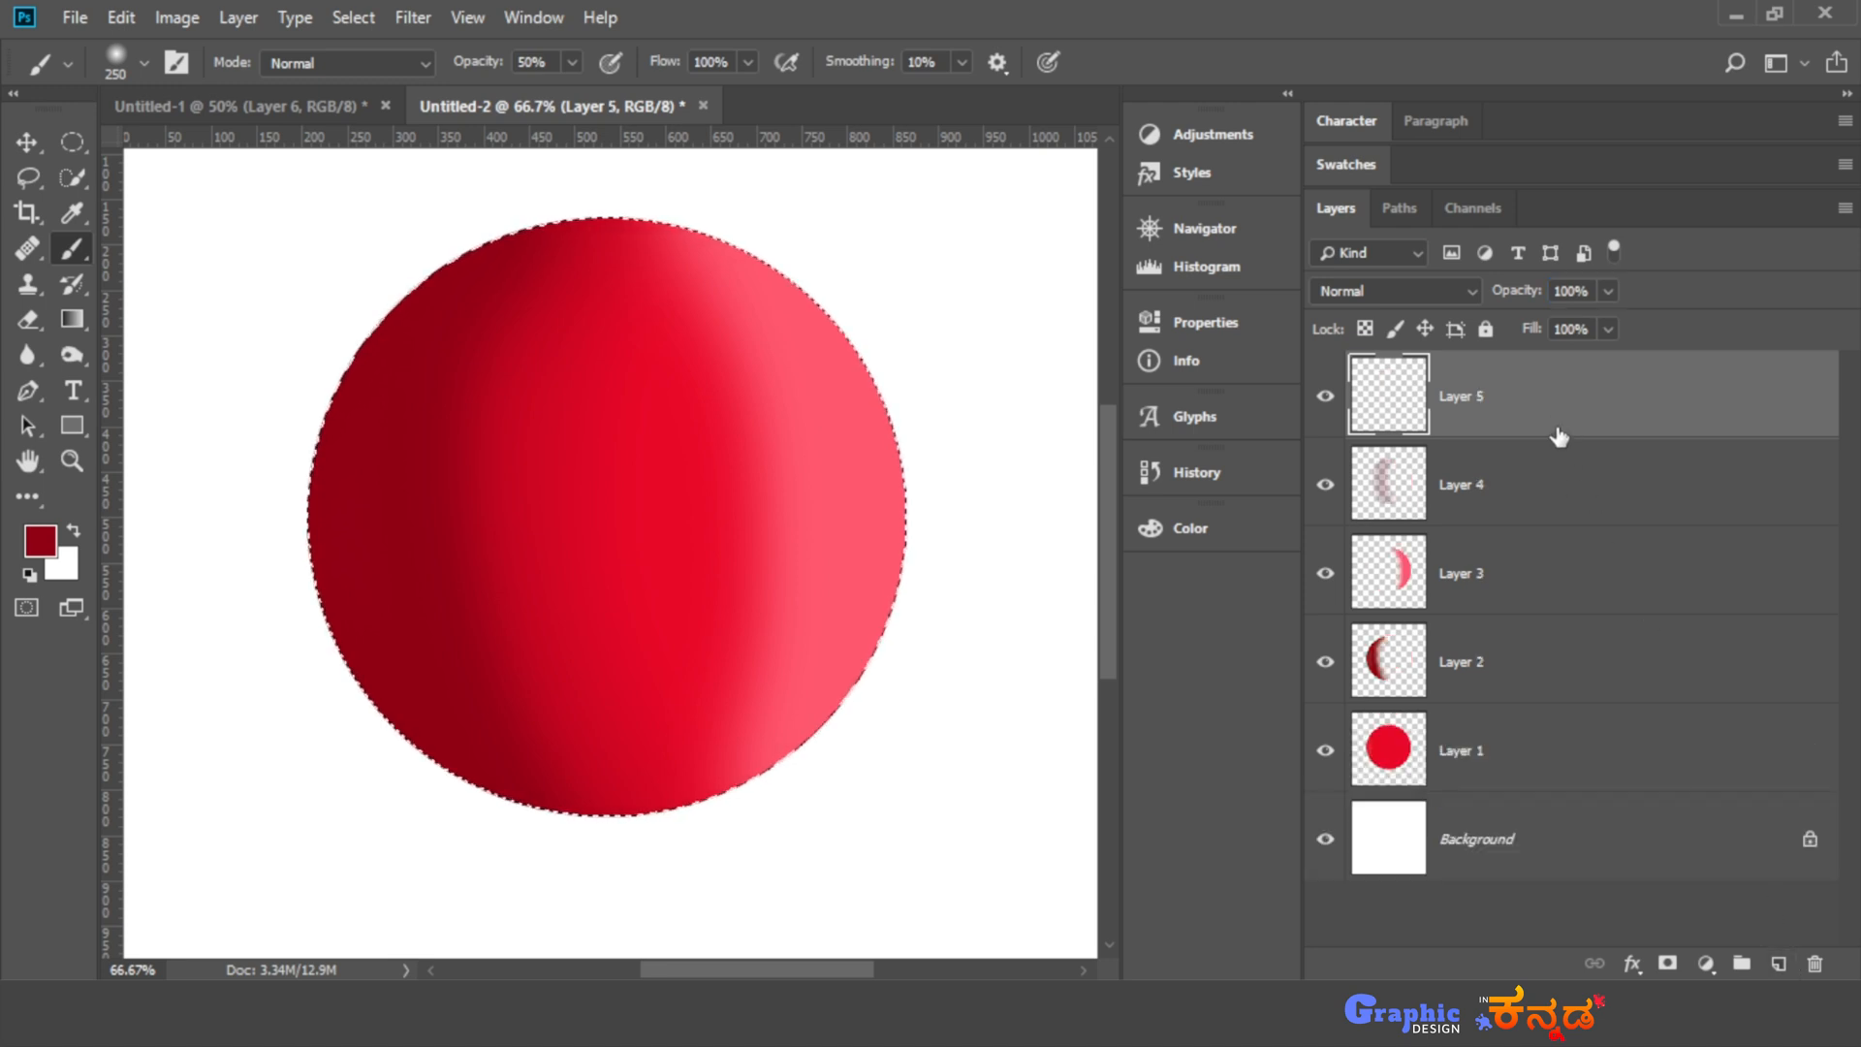
pyautogui.click(748, 62)
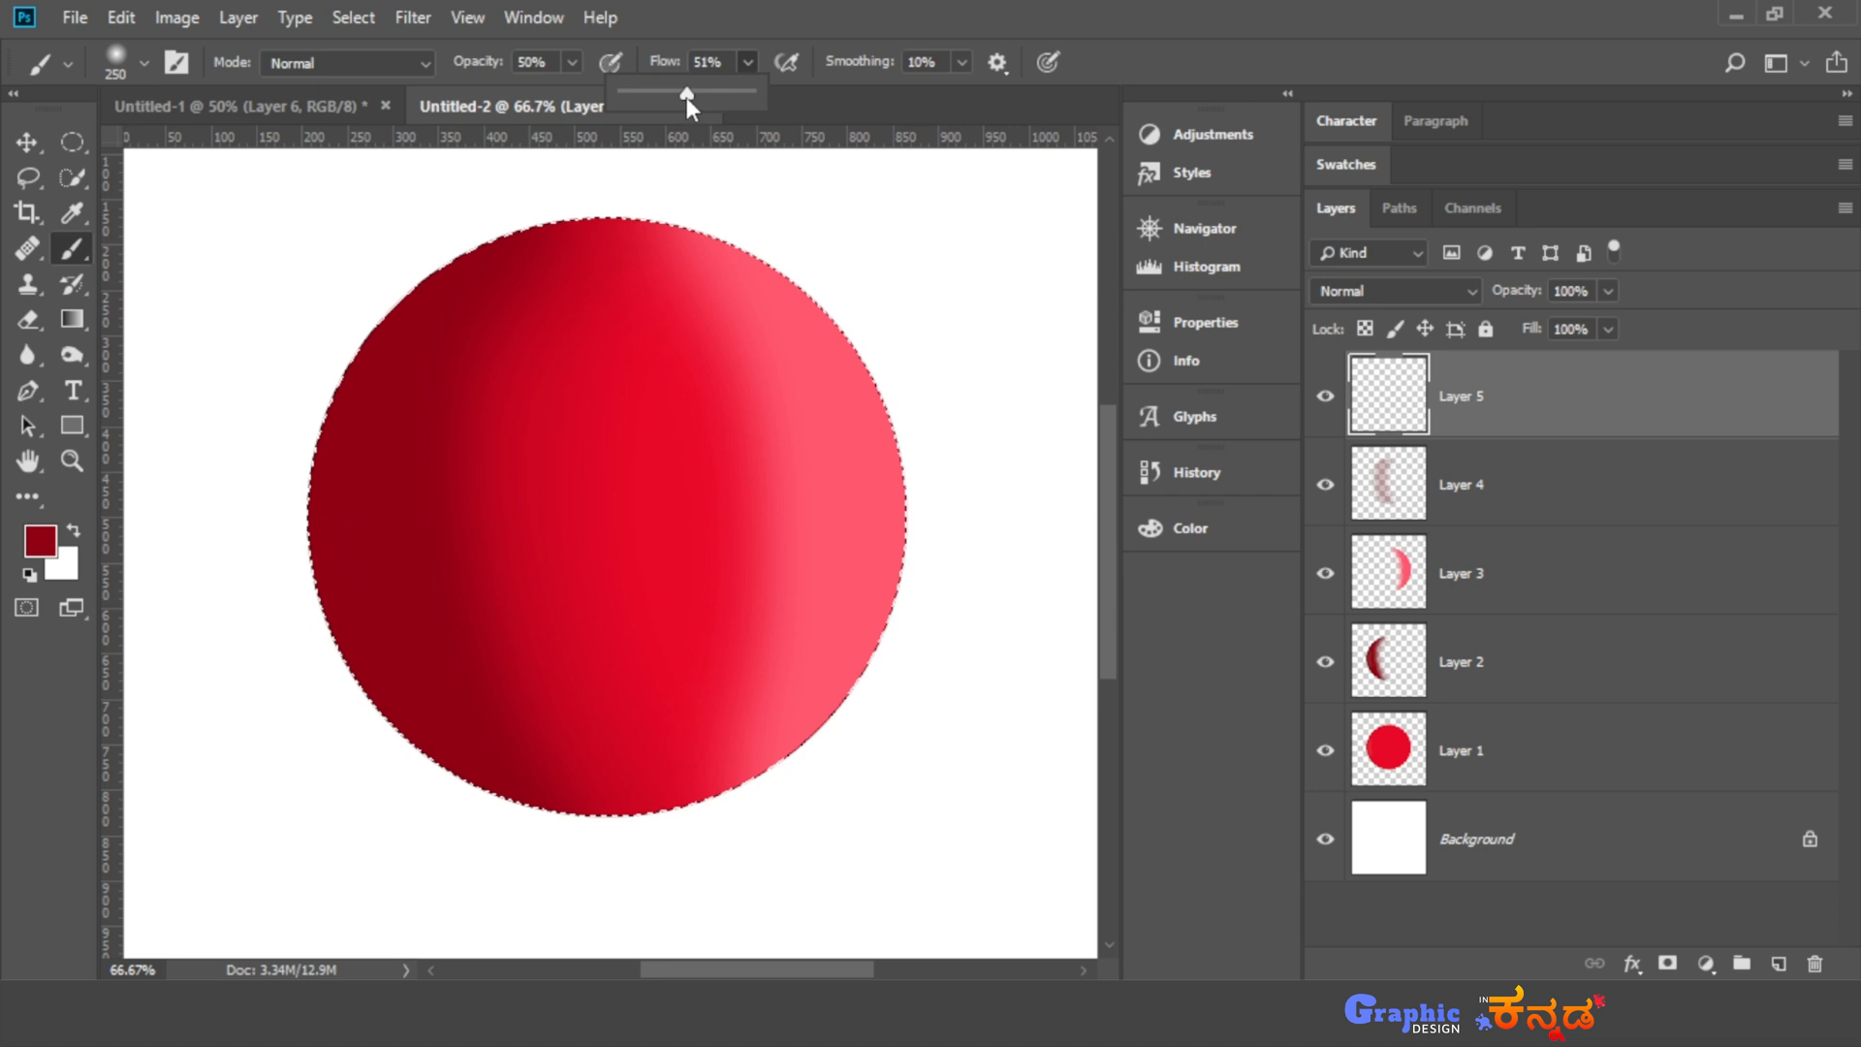
pyautogui.moveTo(686, 97); pyautogui.dragTo(683, 97)
pyautogui.click(749, 62)
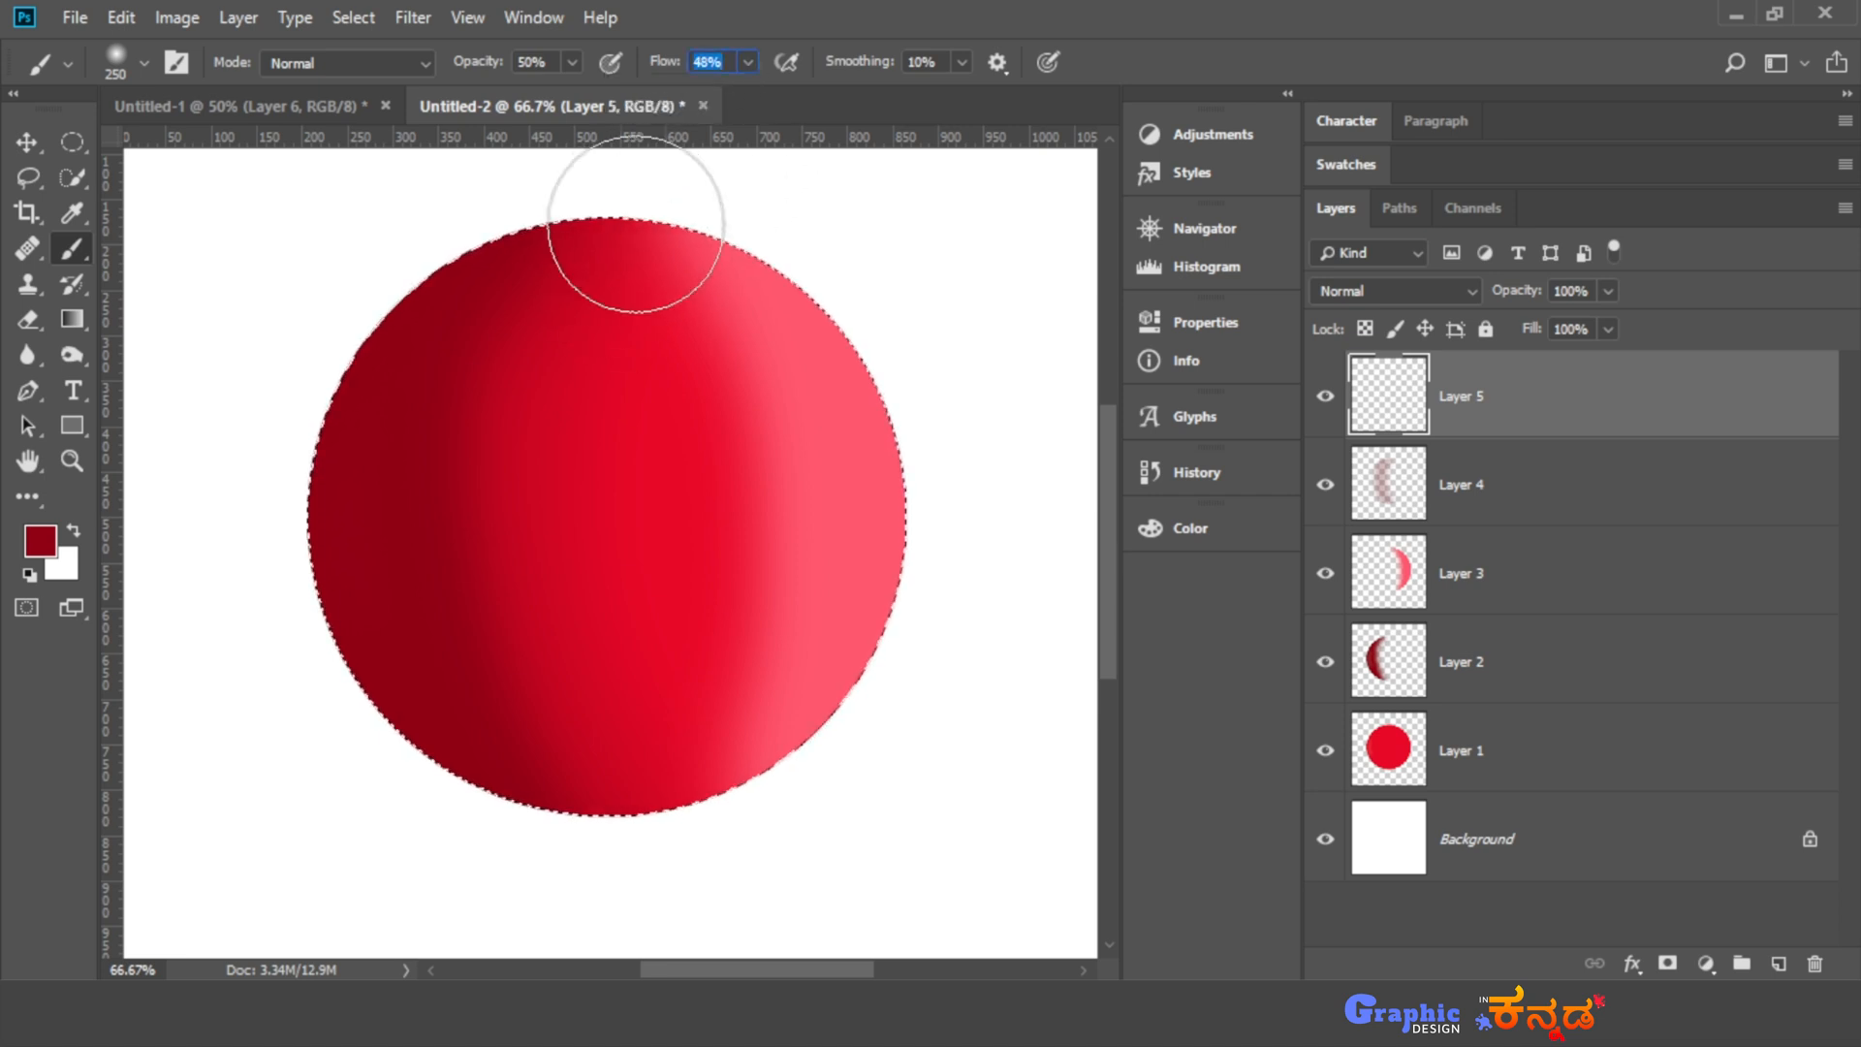
pyautogui.moveTo(636, 224)
pyautogui.mouseDown()
pyautogui.moveTo(614, 318)
pyautogui.moveTo(613, 597)
pyautogui.moveTo(701, 834)
pyautogui.mouseUp()
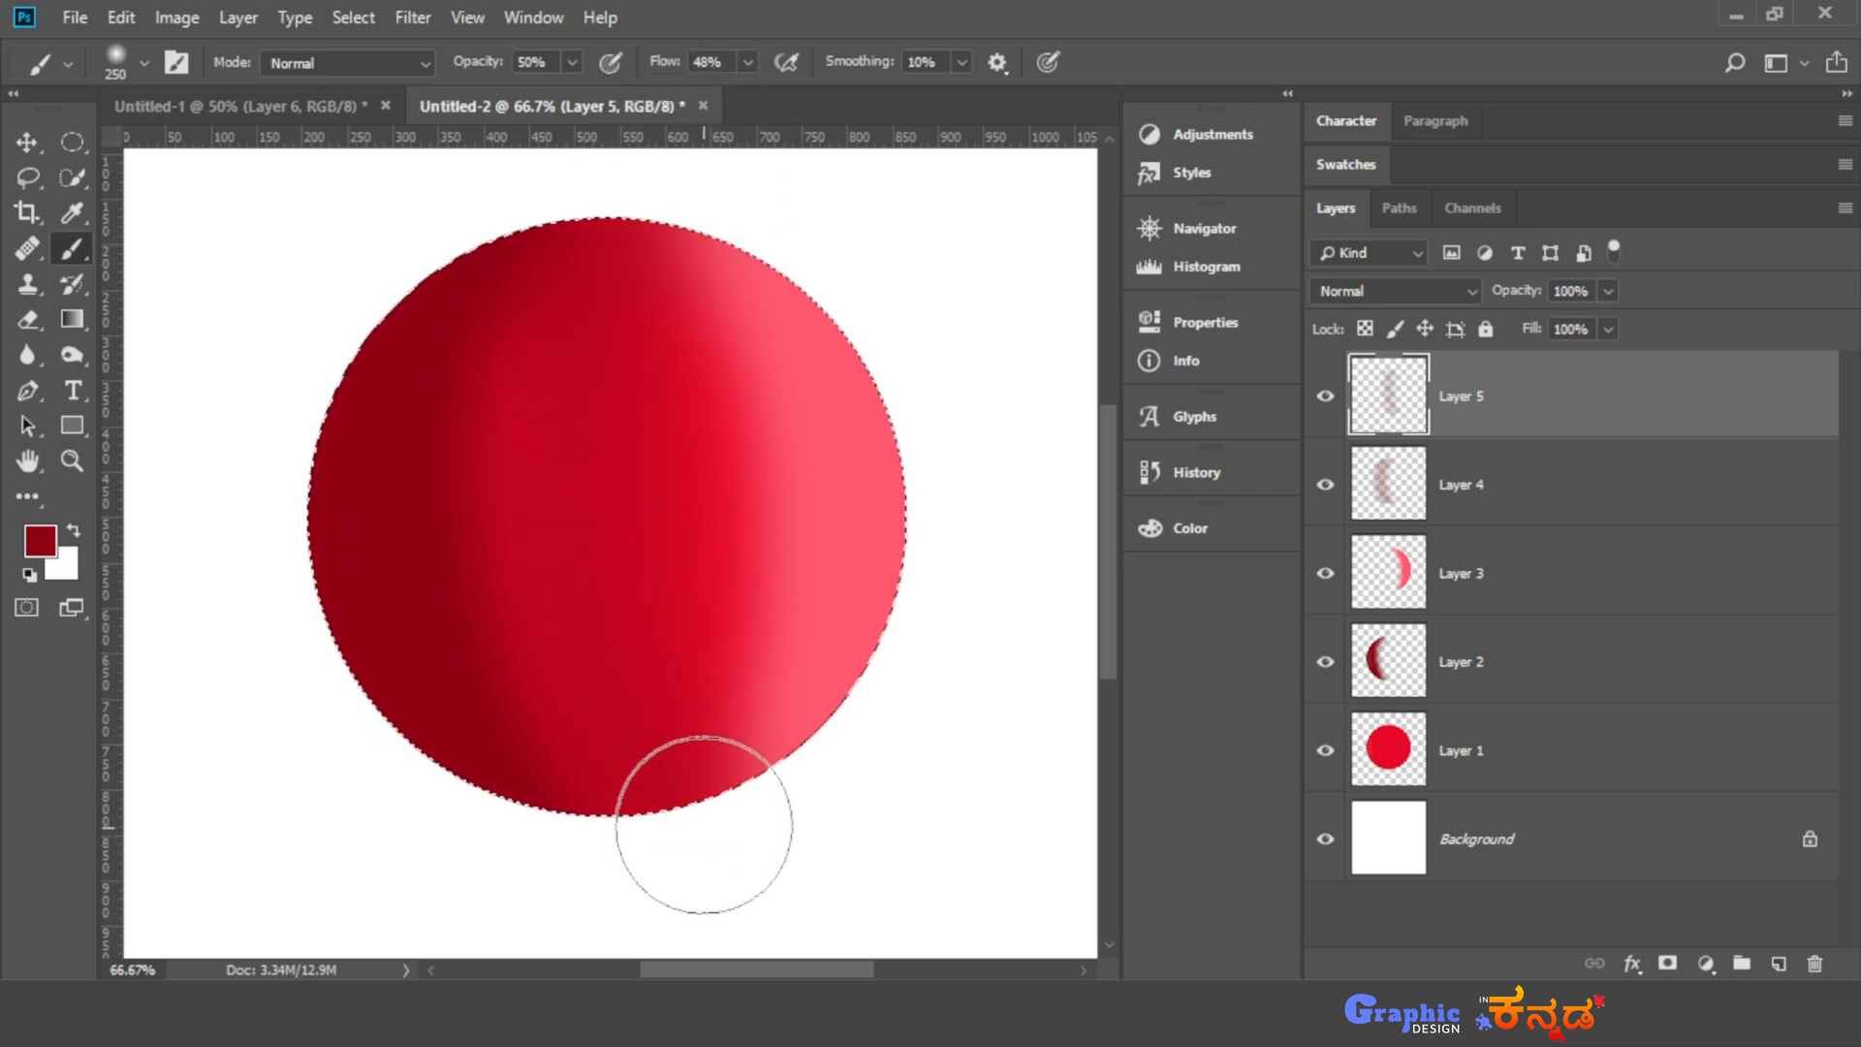
pyautogui.hotkey('ctrl', 'z')
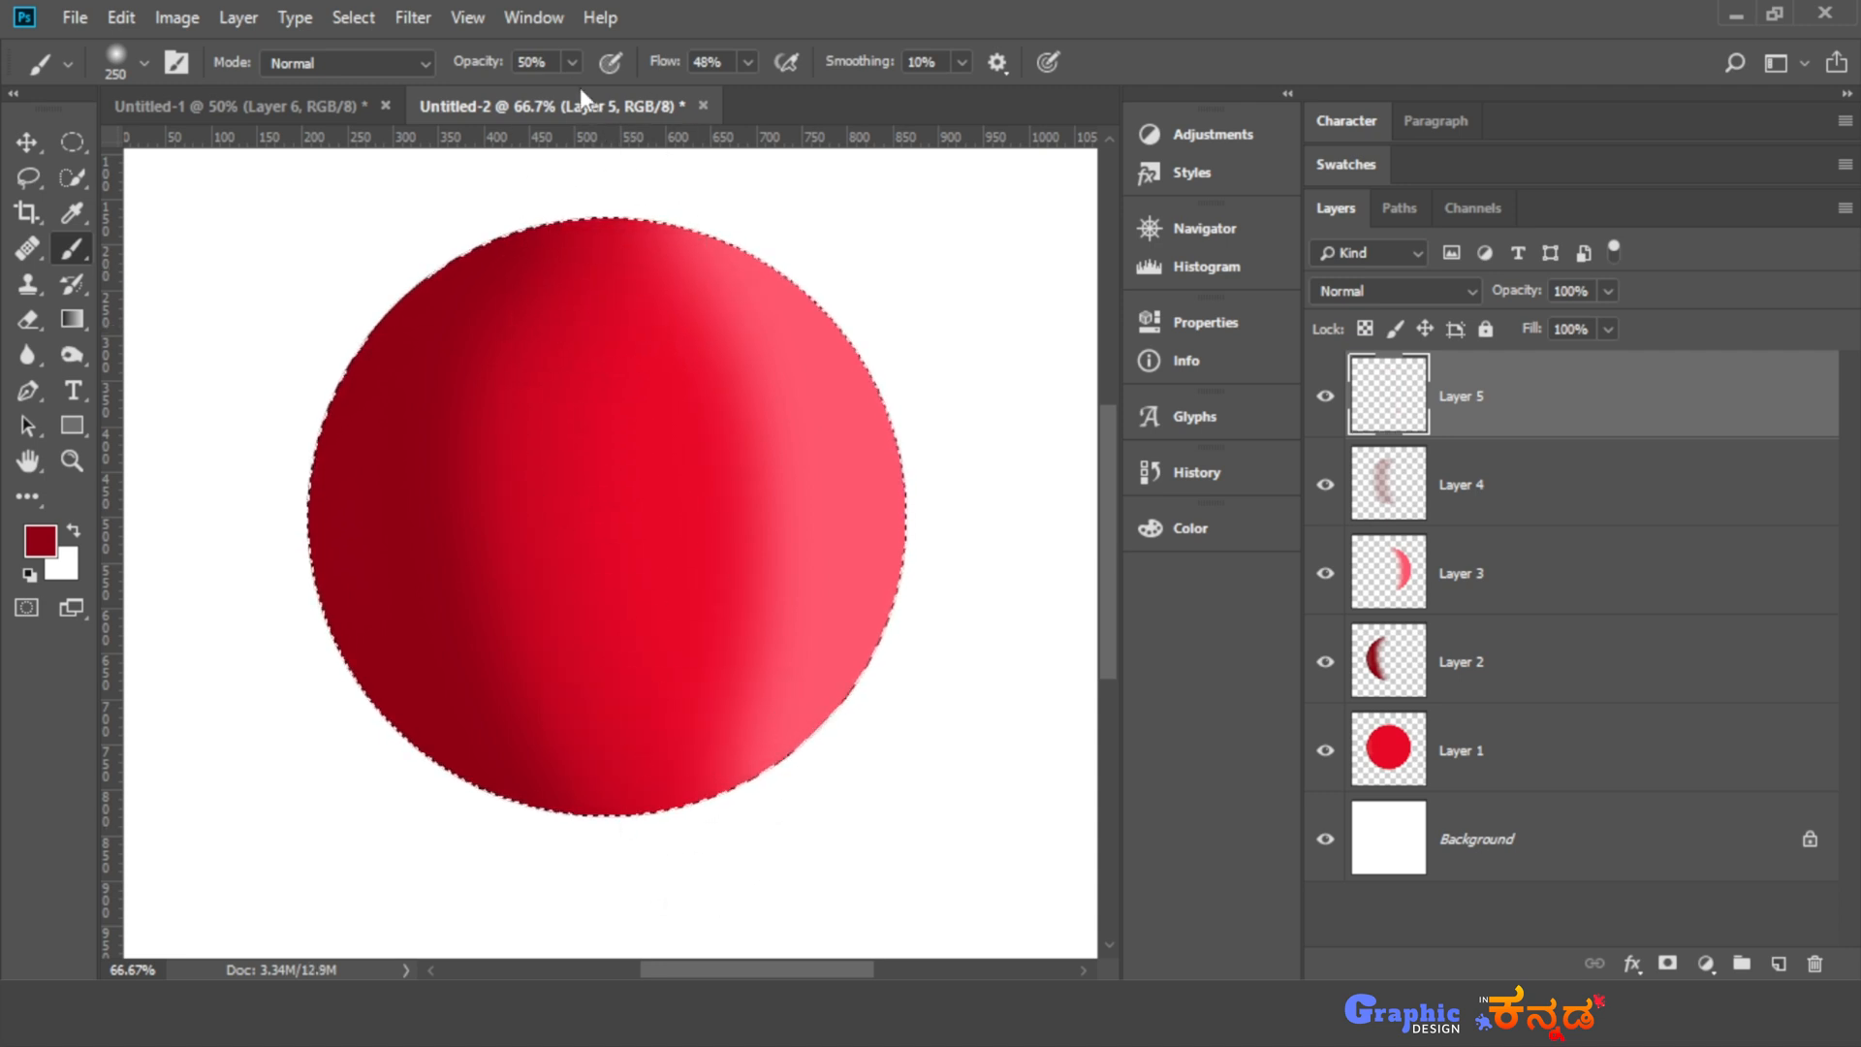
# - Set the brush opacity to 21% and paint soft dark red shading down the middle of the circle on Layer 5
pyautogui.click(571, 62)
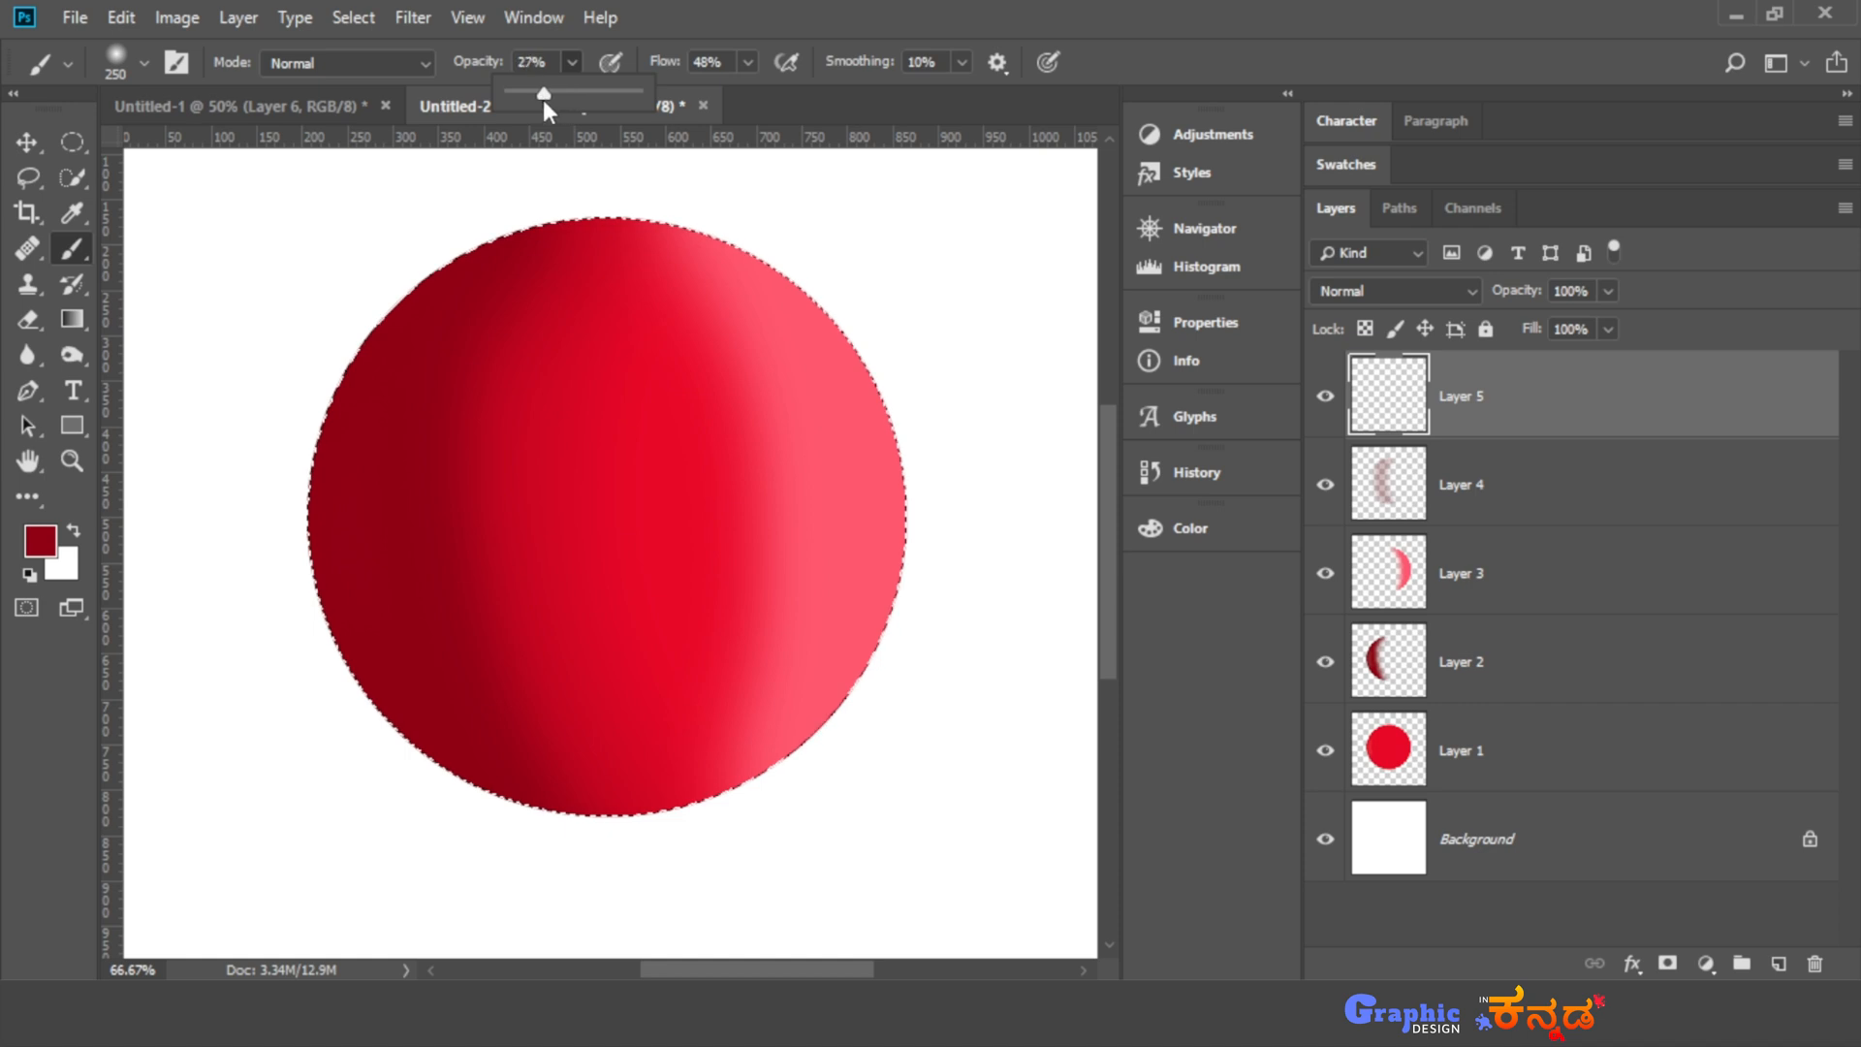
pyautogui.moveTo(543, 101); pyautogui.dragTo(536, 101)
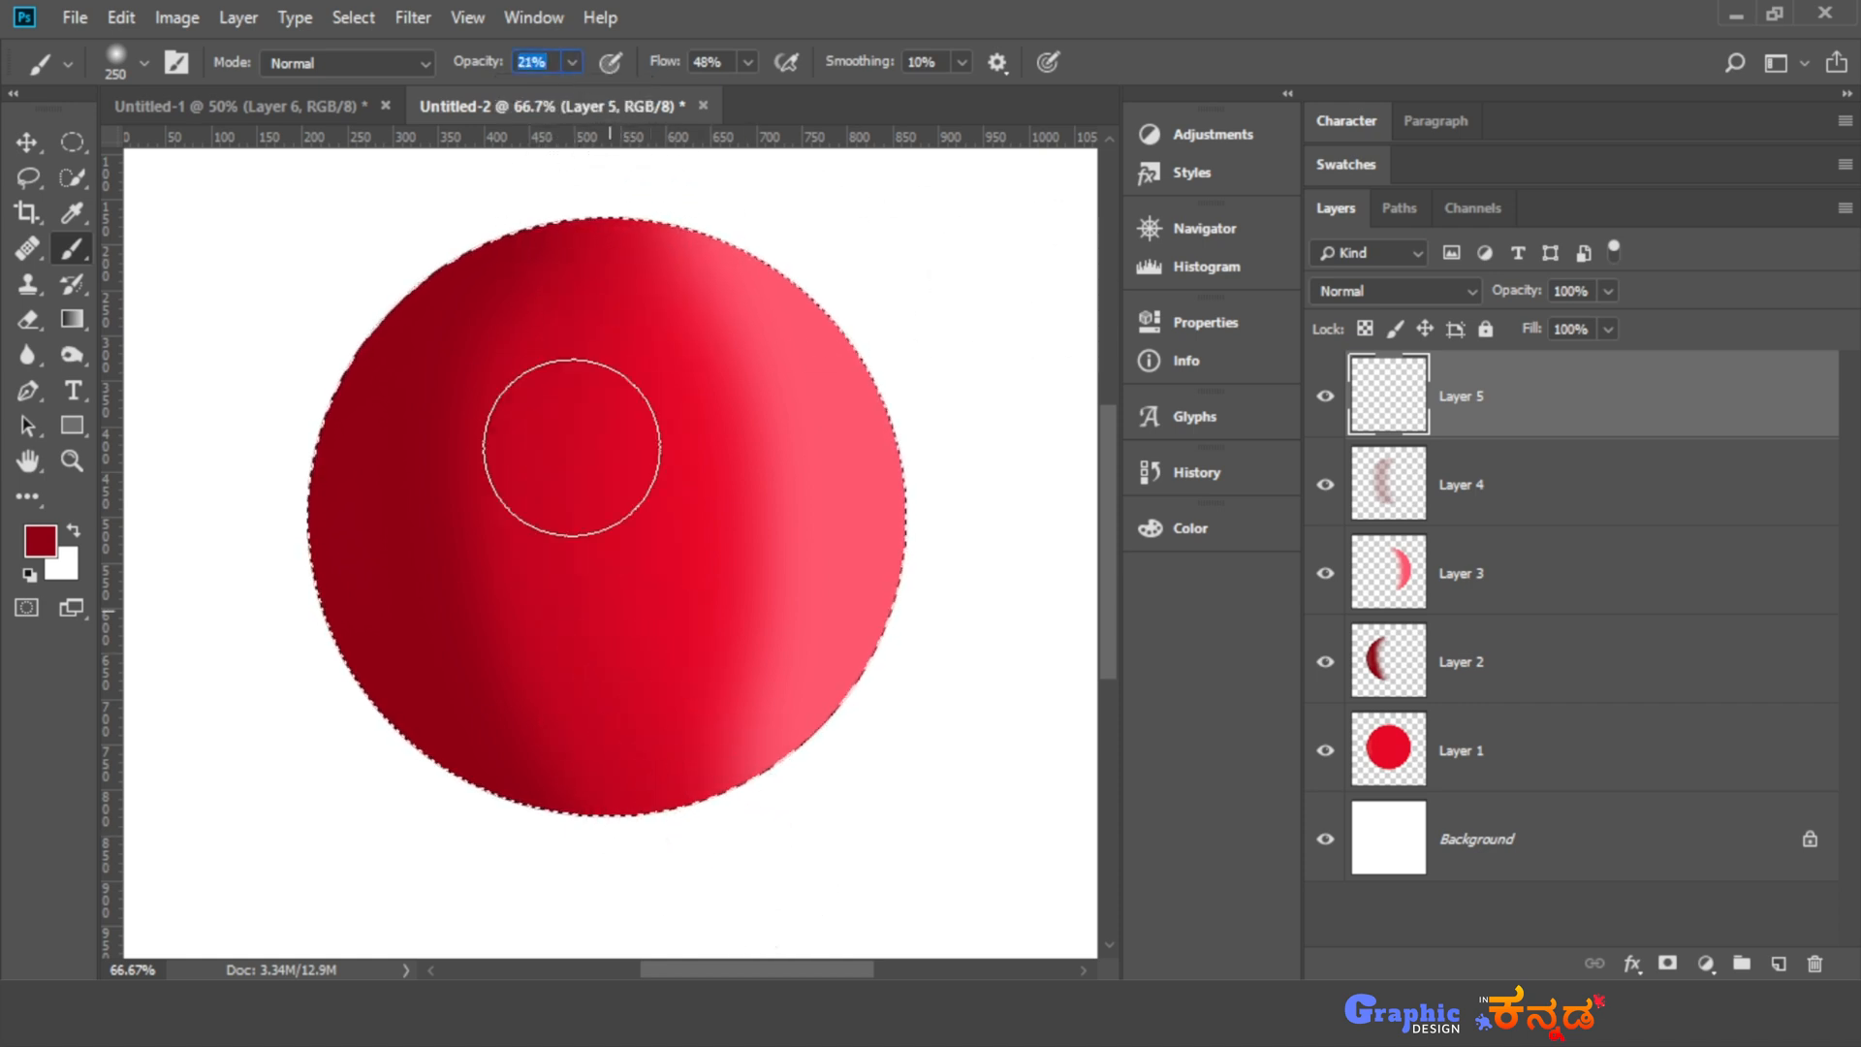
pyautogui.moveTo(572, 448); pyautogui.dragTo(521, 332)
pyautogui.moveTo(598, 748); pyautogui.dragTo(710, 831)
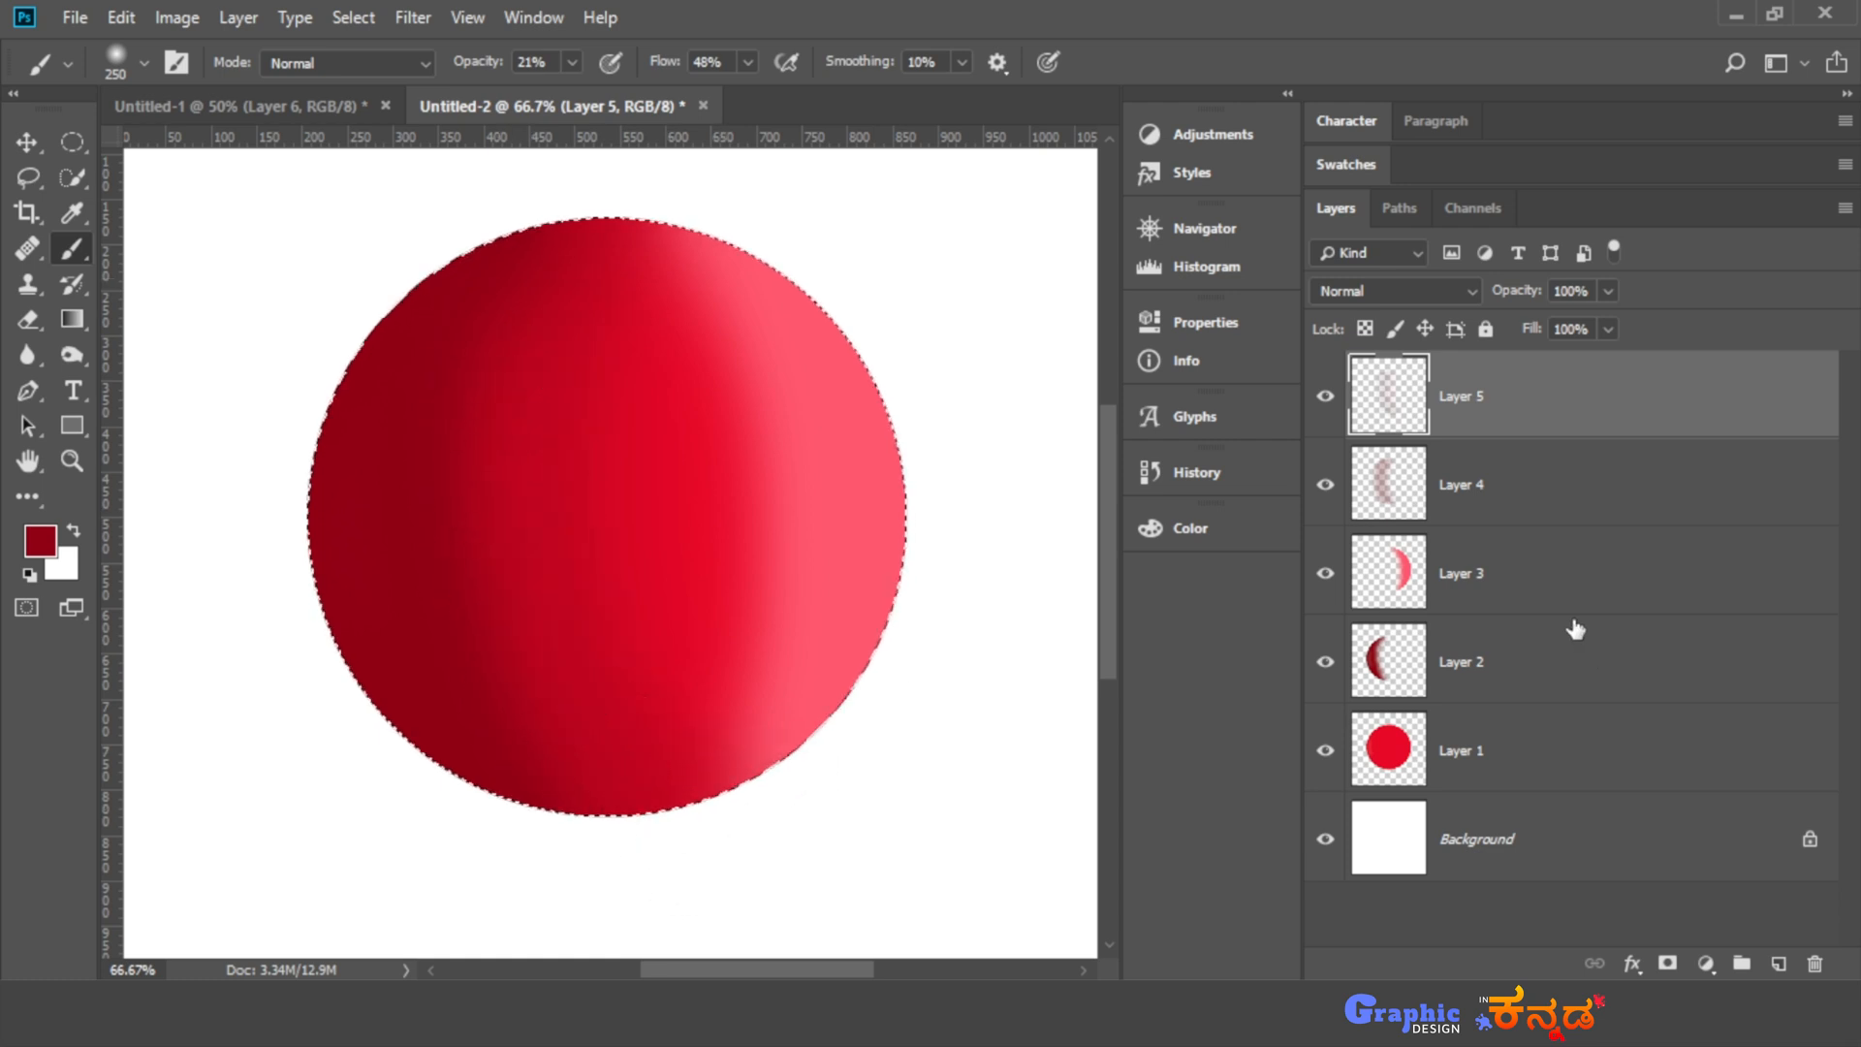
# - Hide Layers 3, 4 and 5 and show them again one by one to compare the shading stages
pyautogui.click(1327, 578)
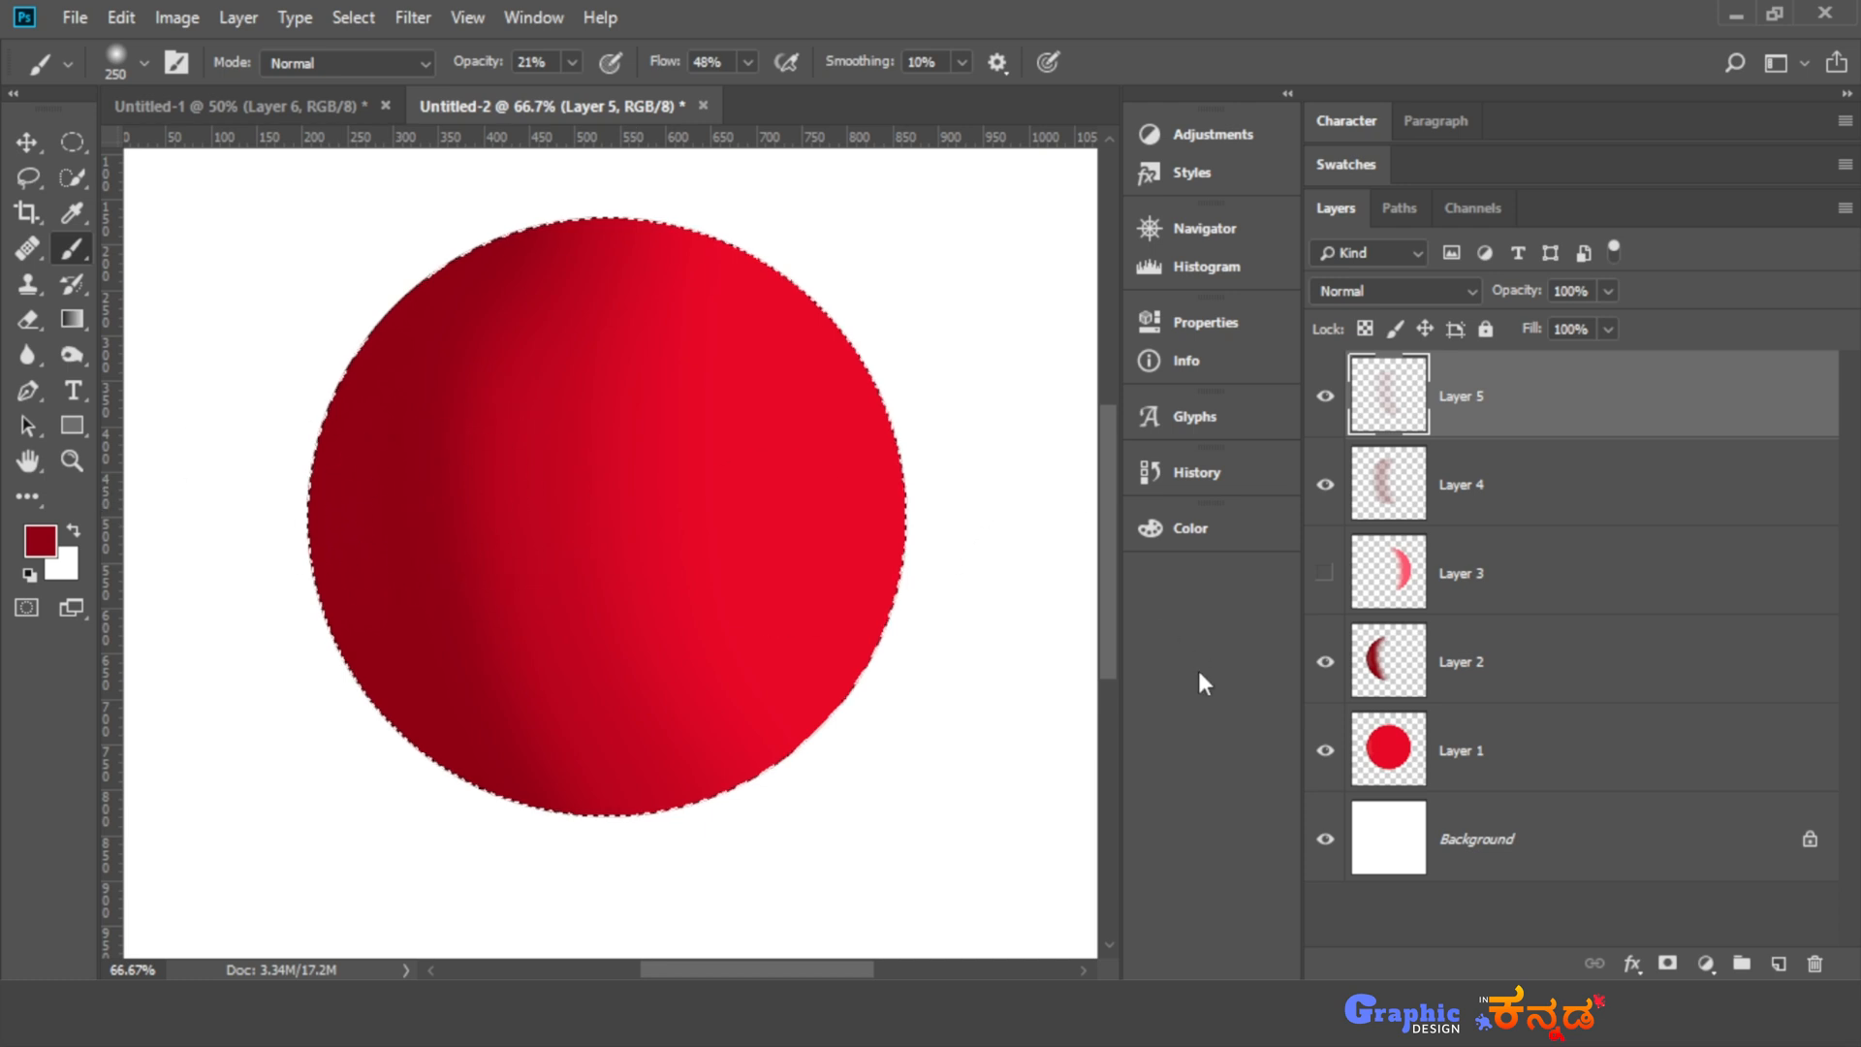
pyautogui.click(1326, 485)
pyautogui.click(1325, 398)
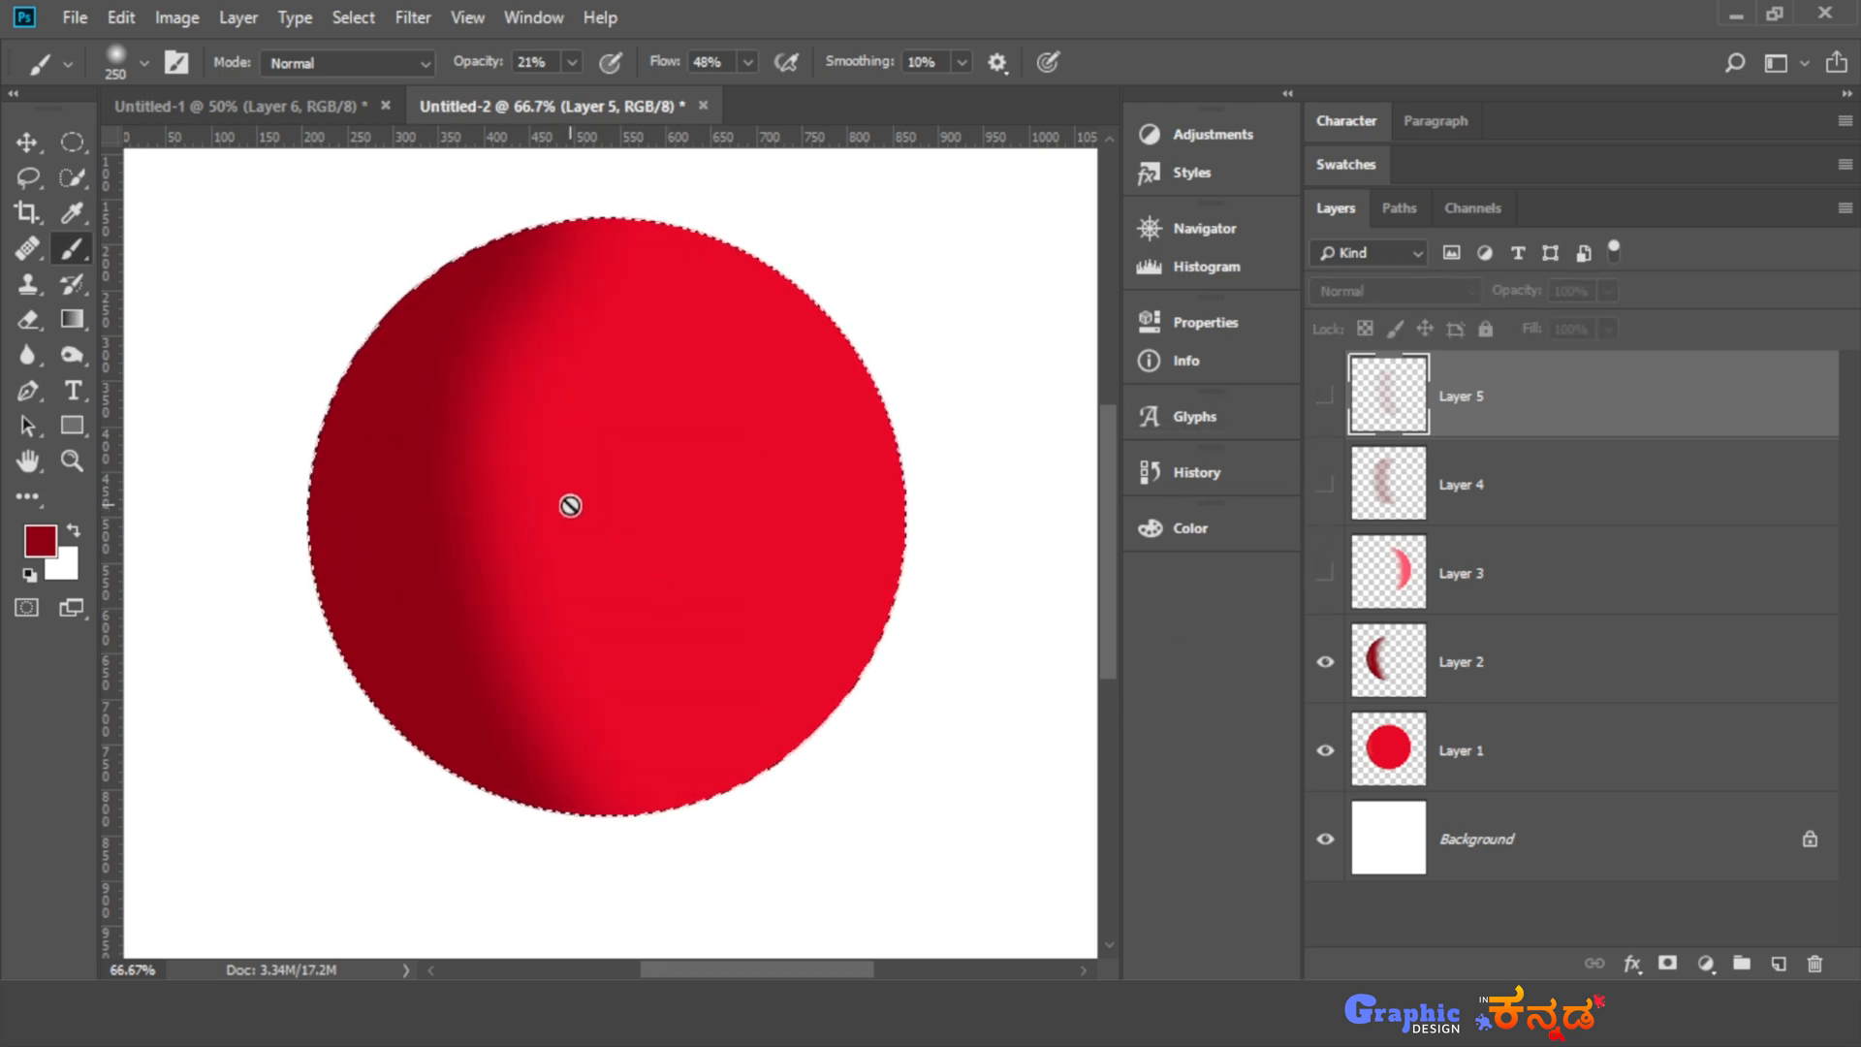
pyautogui.click(1324, 484)
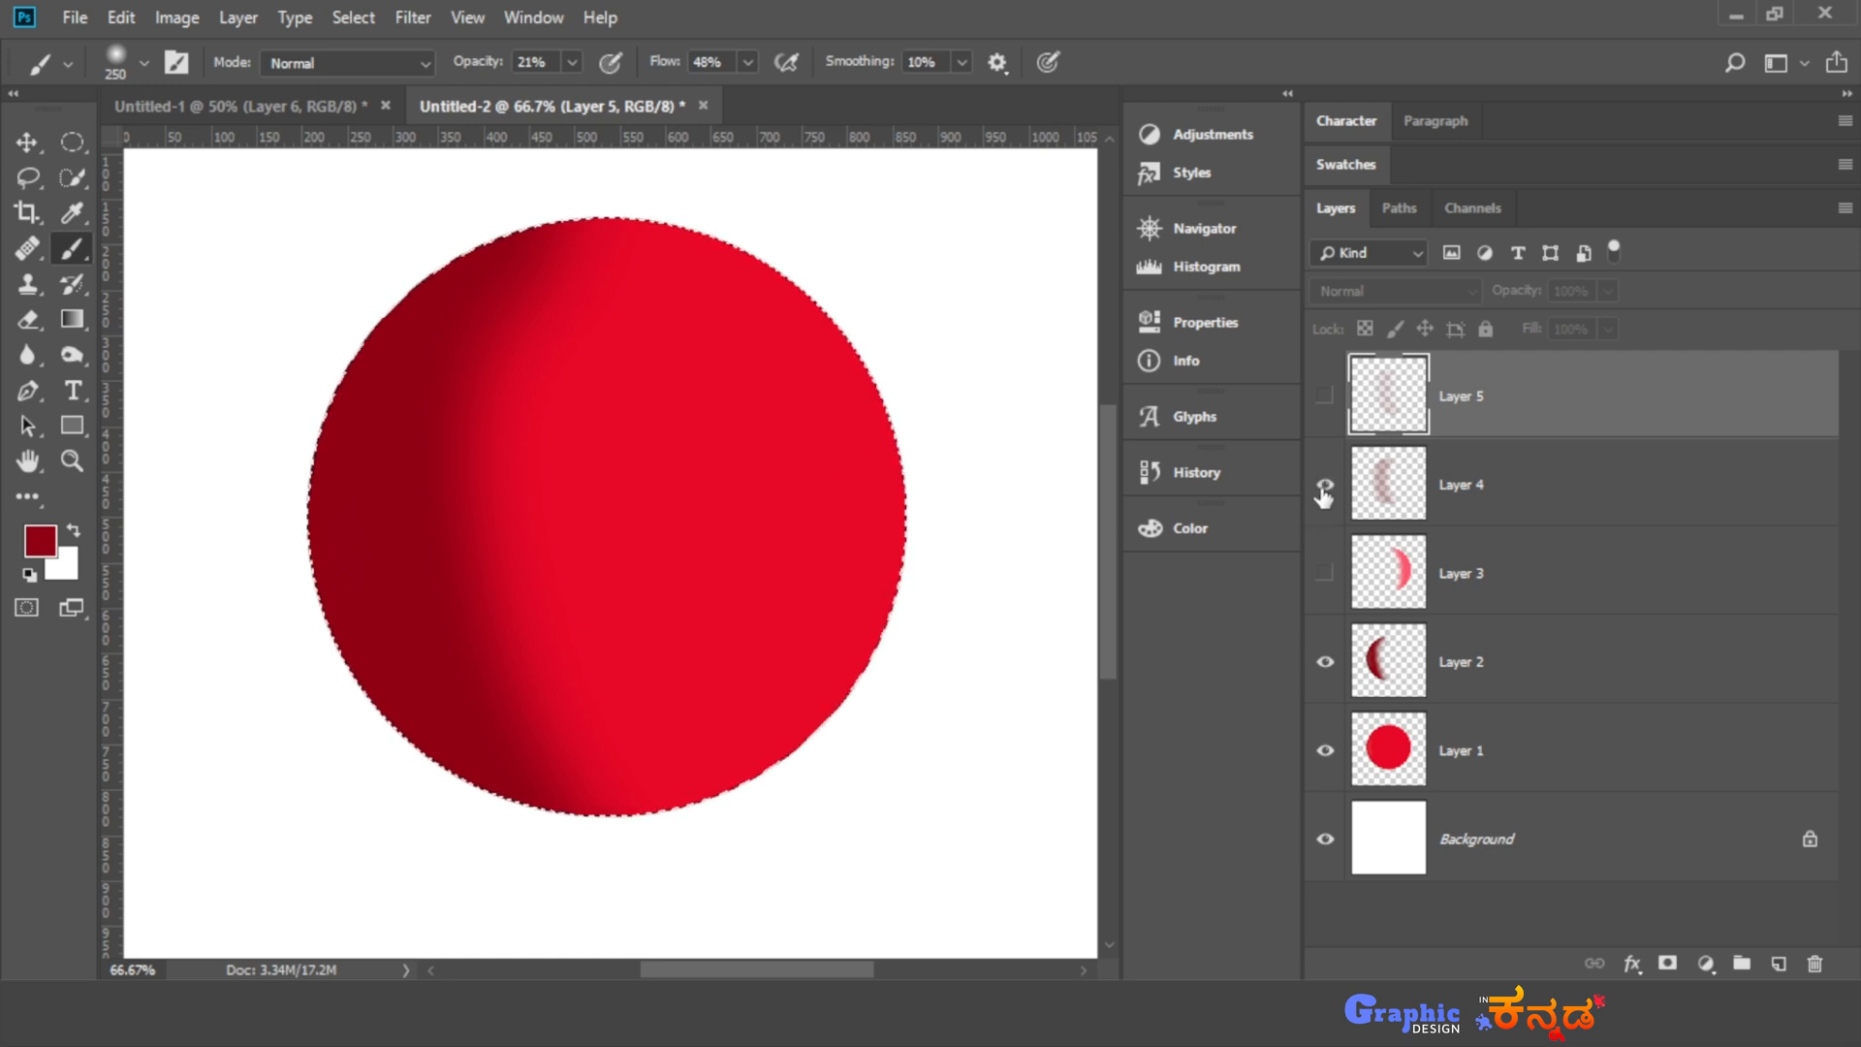
pyautogui.click(1325, 396)
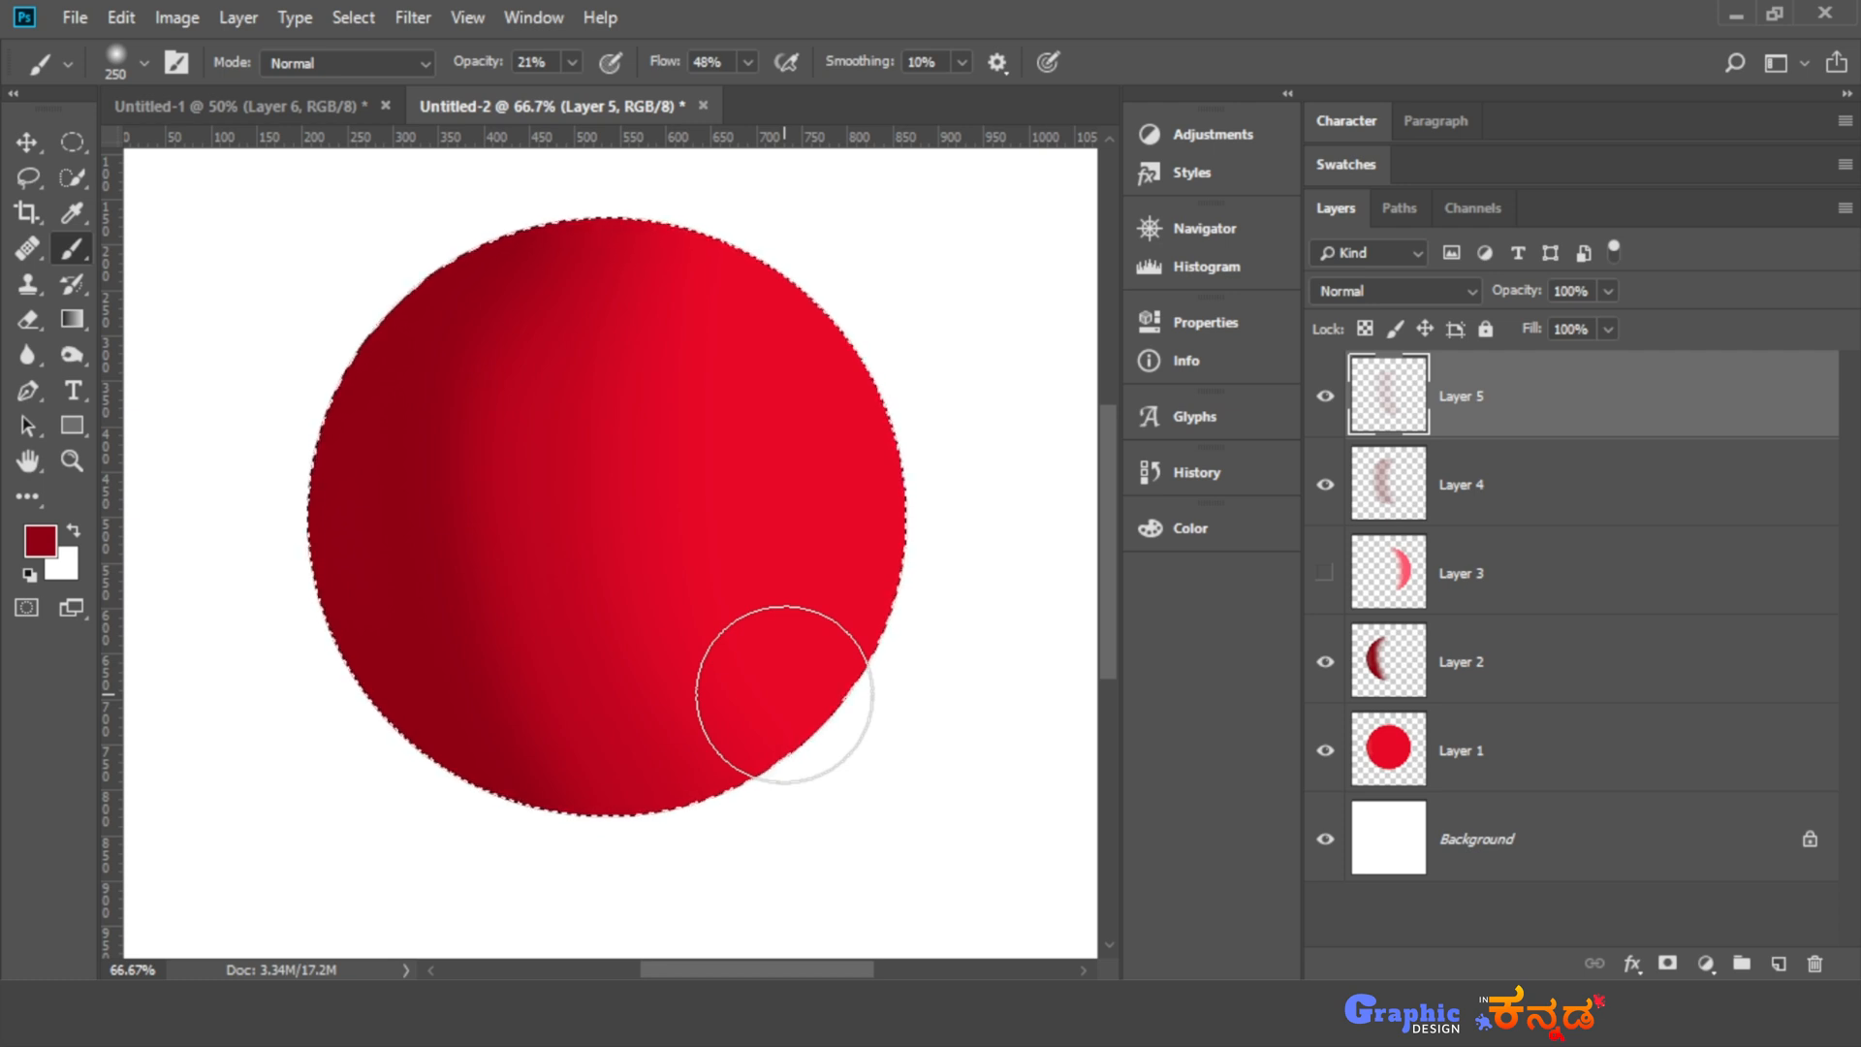
pyautogui.click(1324, 573)
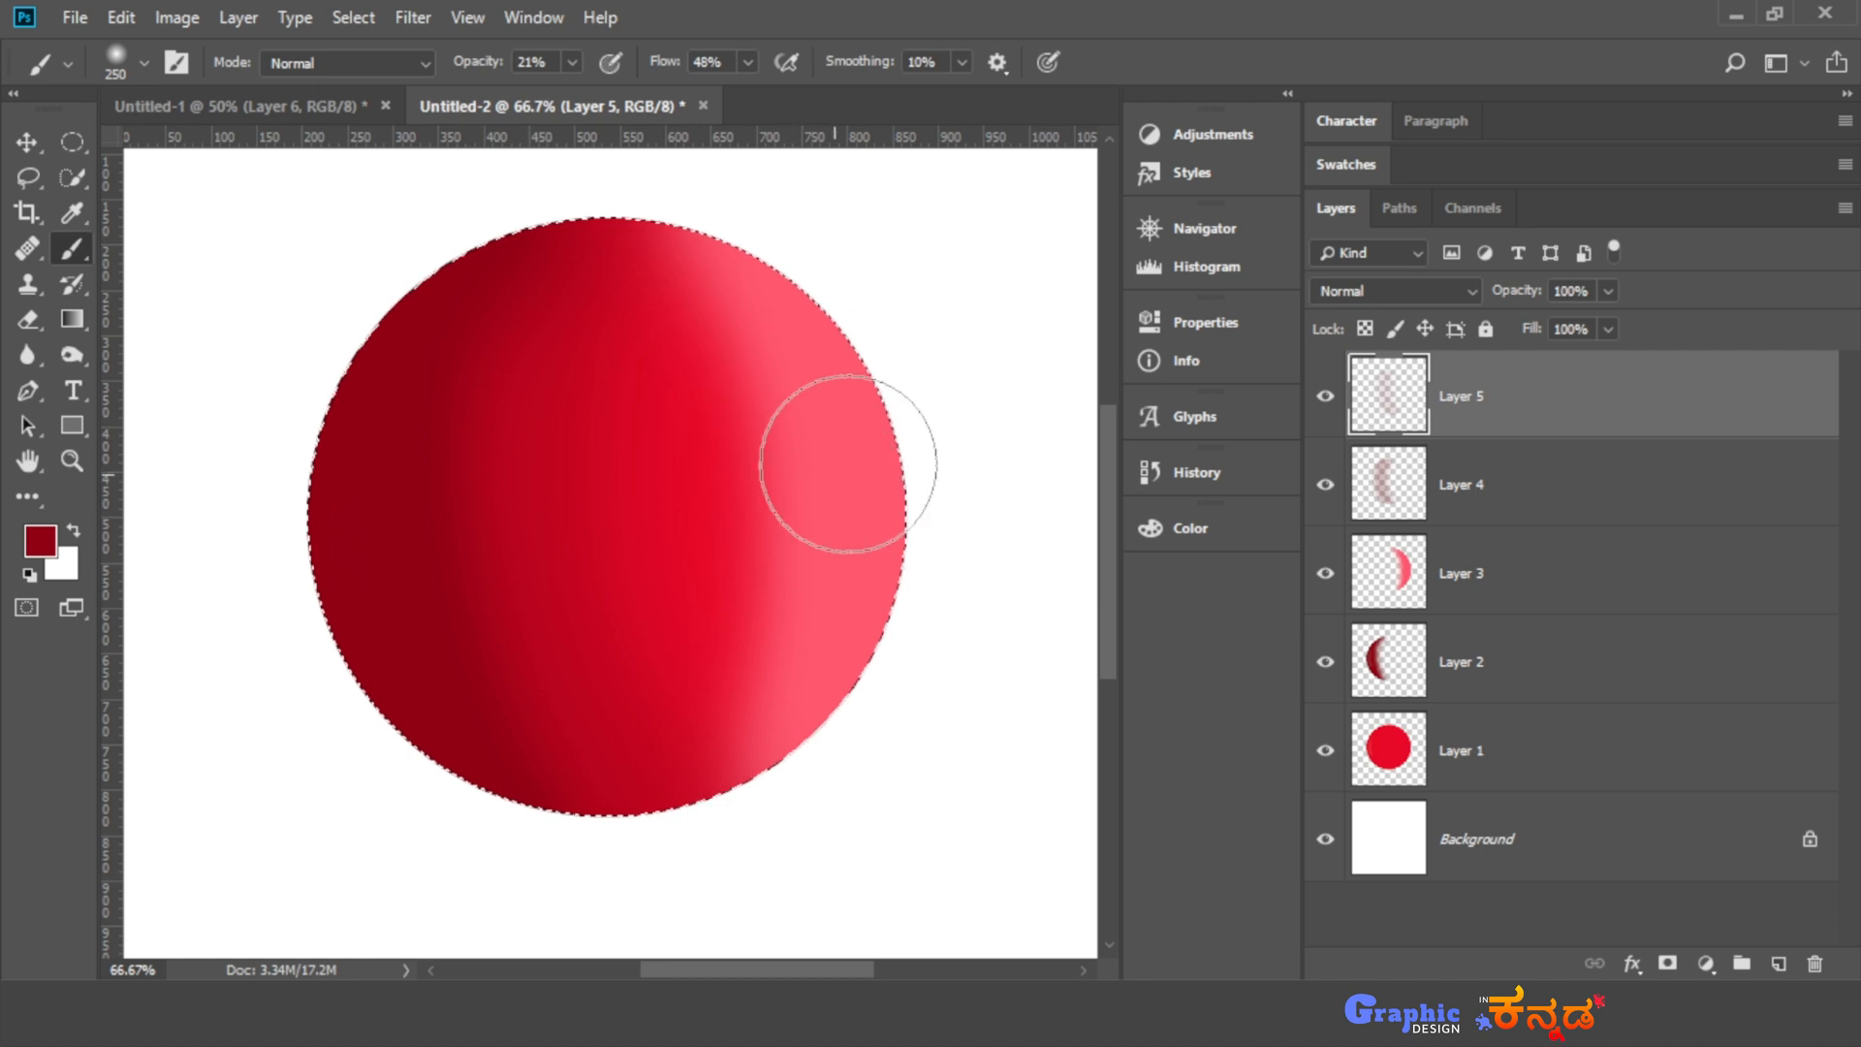
# - Add a new layer above Layer 5, sample the ball's bright red midtone, and set the brush opacity to 56%
pyautogui.click(1777, 964)
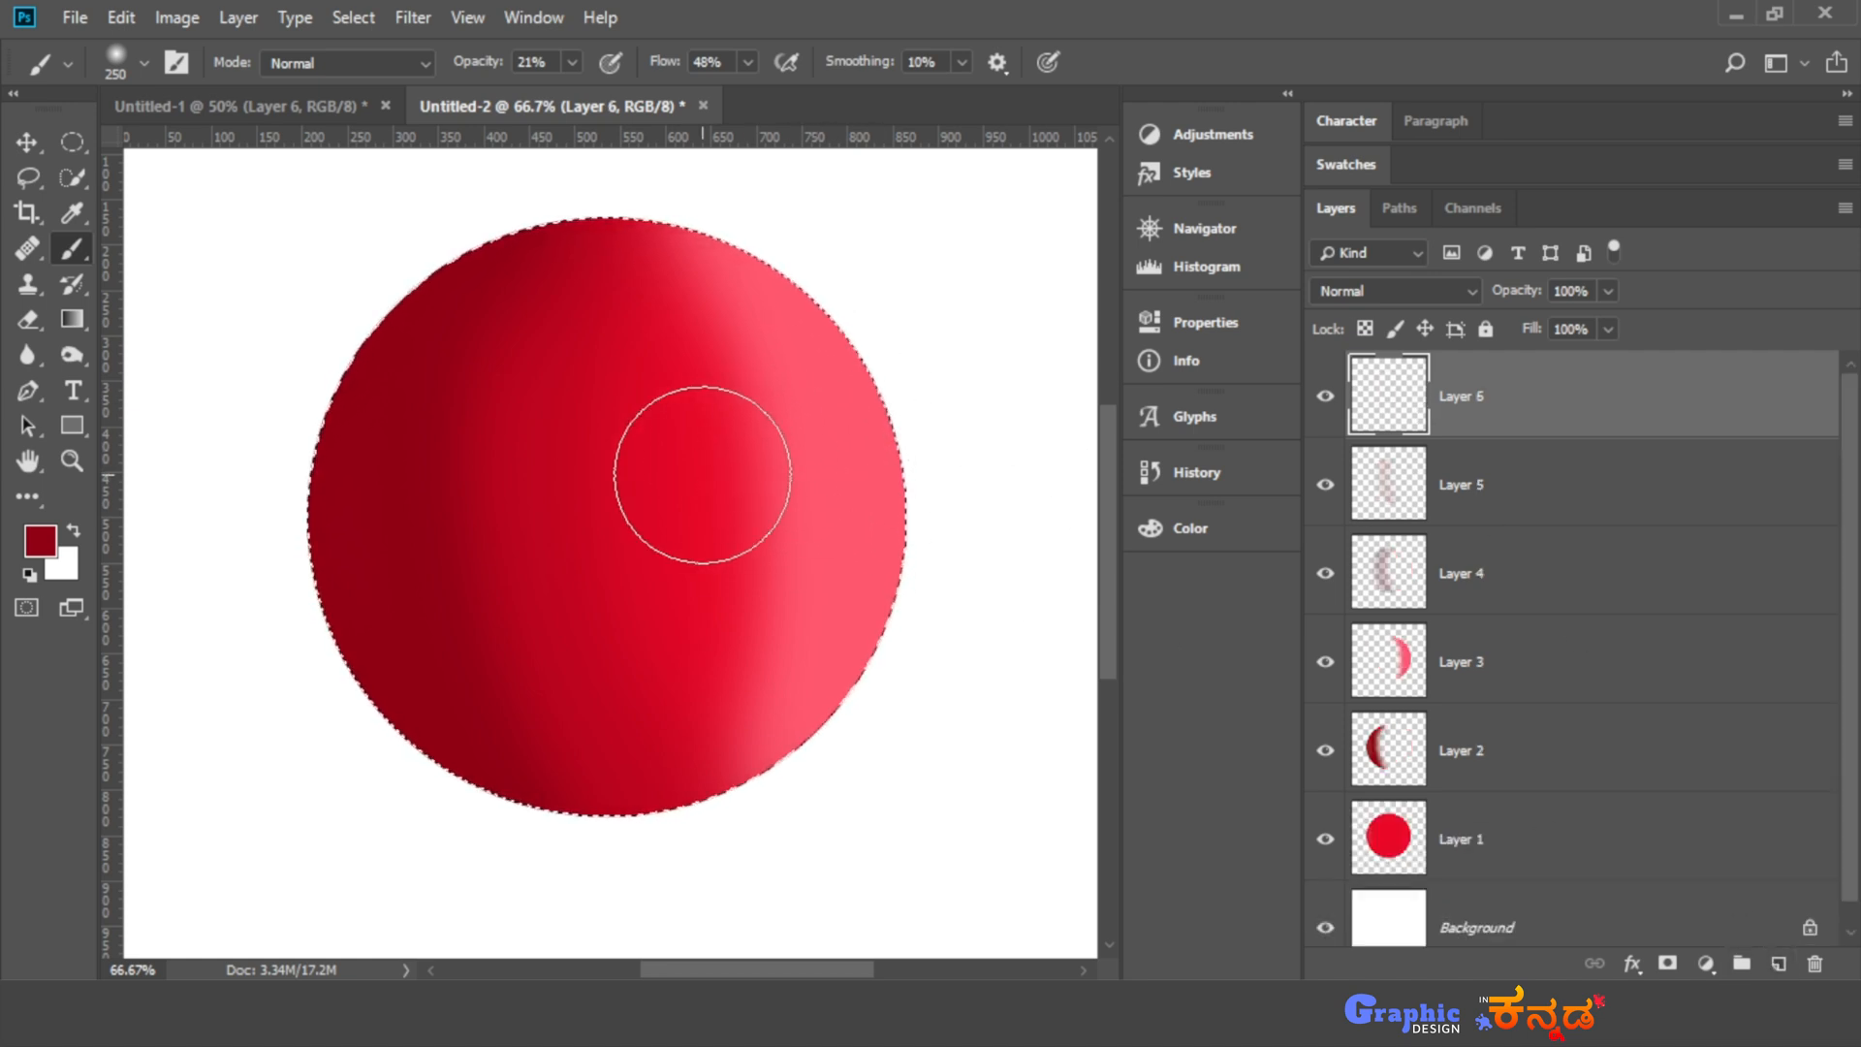
pyautogui.keyDown('alt'); pyautogui.click(698, 476); pyautogui.keyUp('alt')
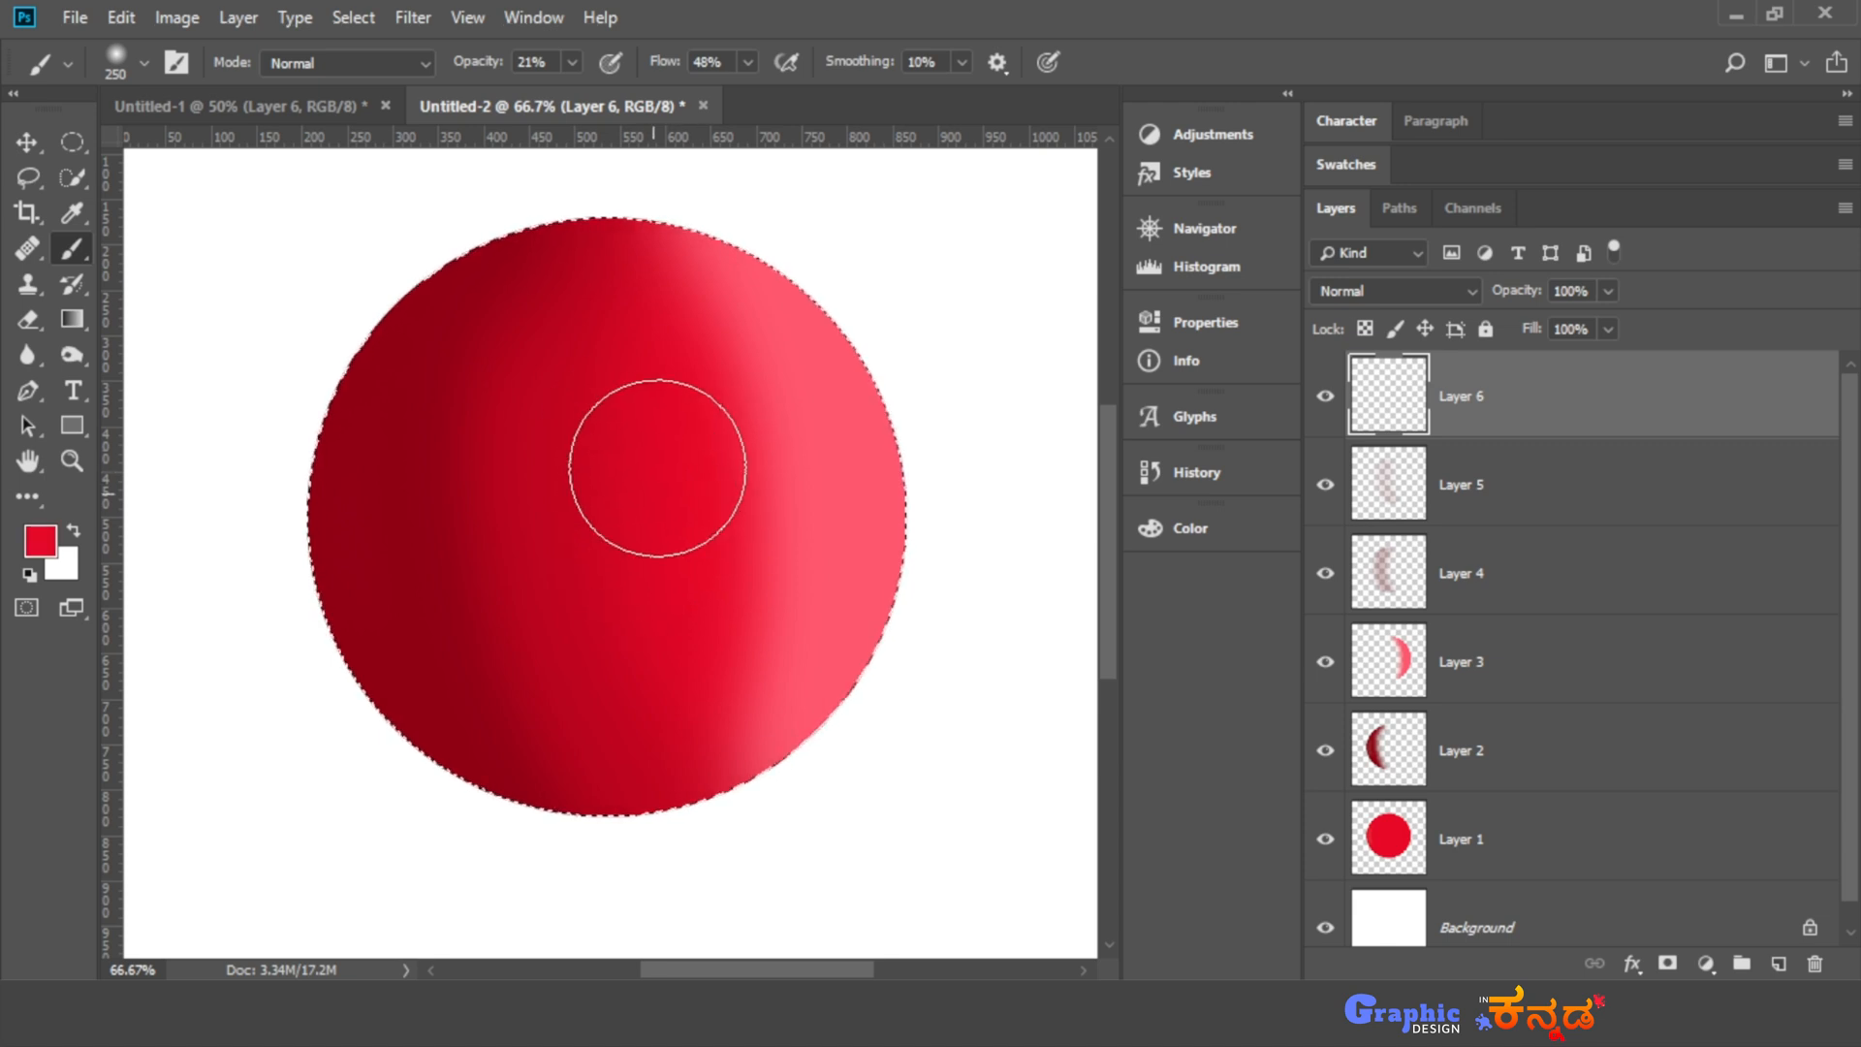
pyautogui.click(573, 62)
pyautogui.moveTo(576, 88); pyautogui.dragTo(619, 87)
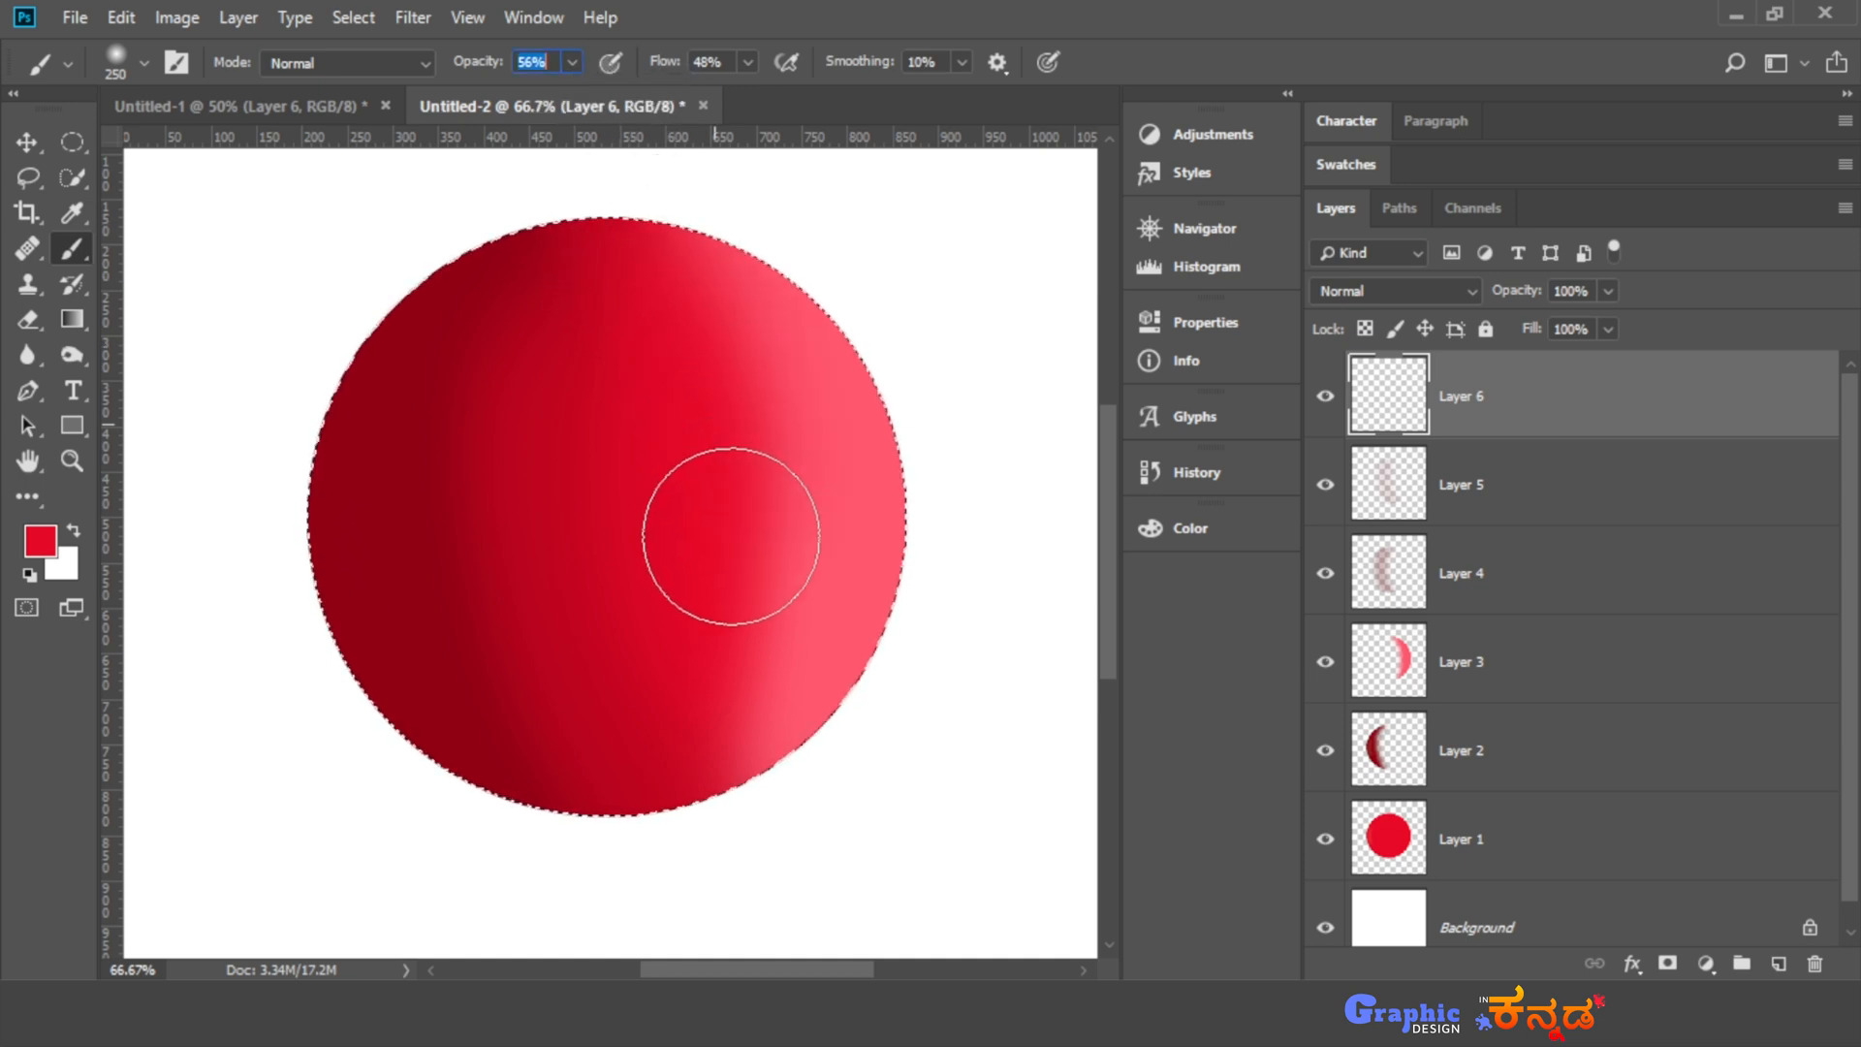
# - Paint soft bright red along the boundary between midtone and highlight on Layer 6, undoing the first stroke and repainting it
pyautogui.moveTo(731, 536); pyautogui.dragTo(698, 852)
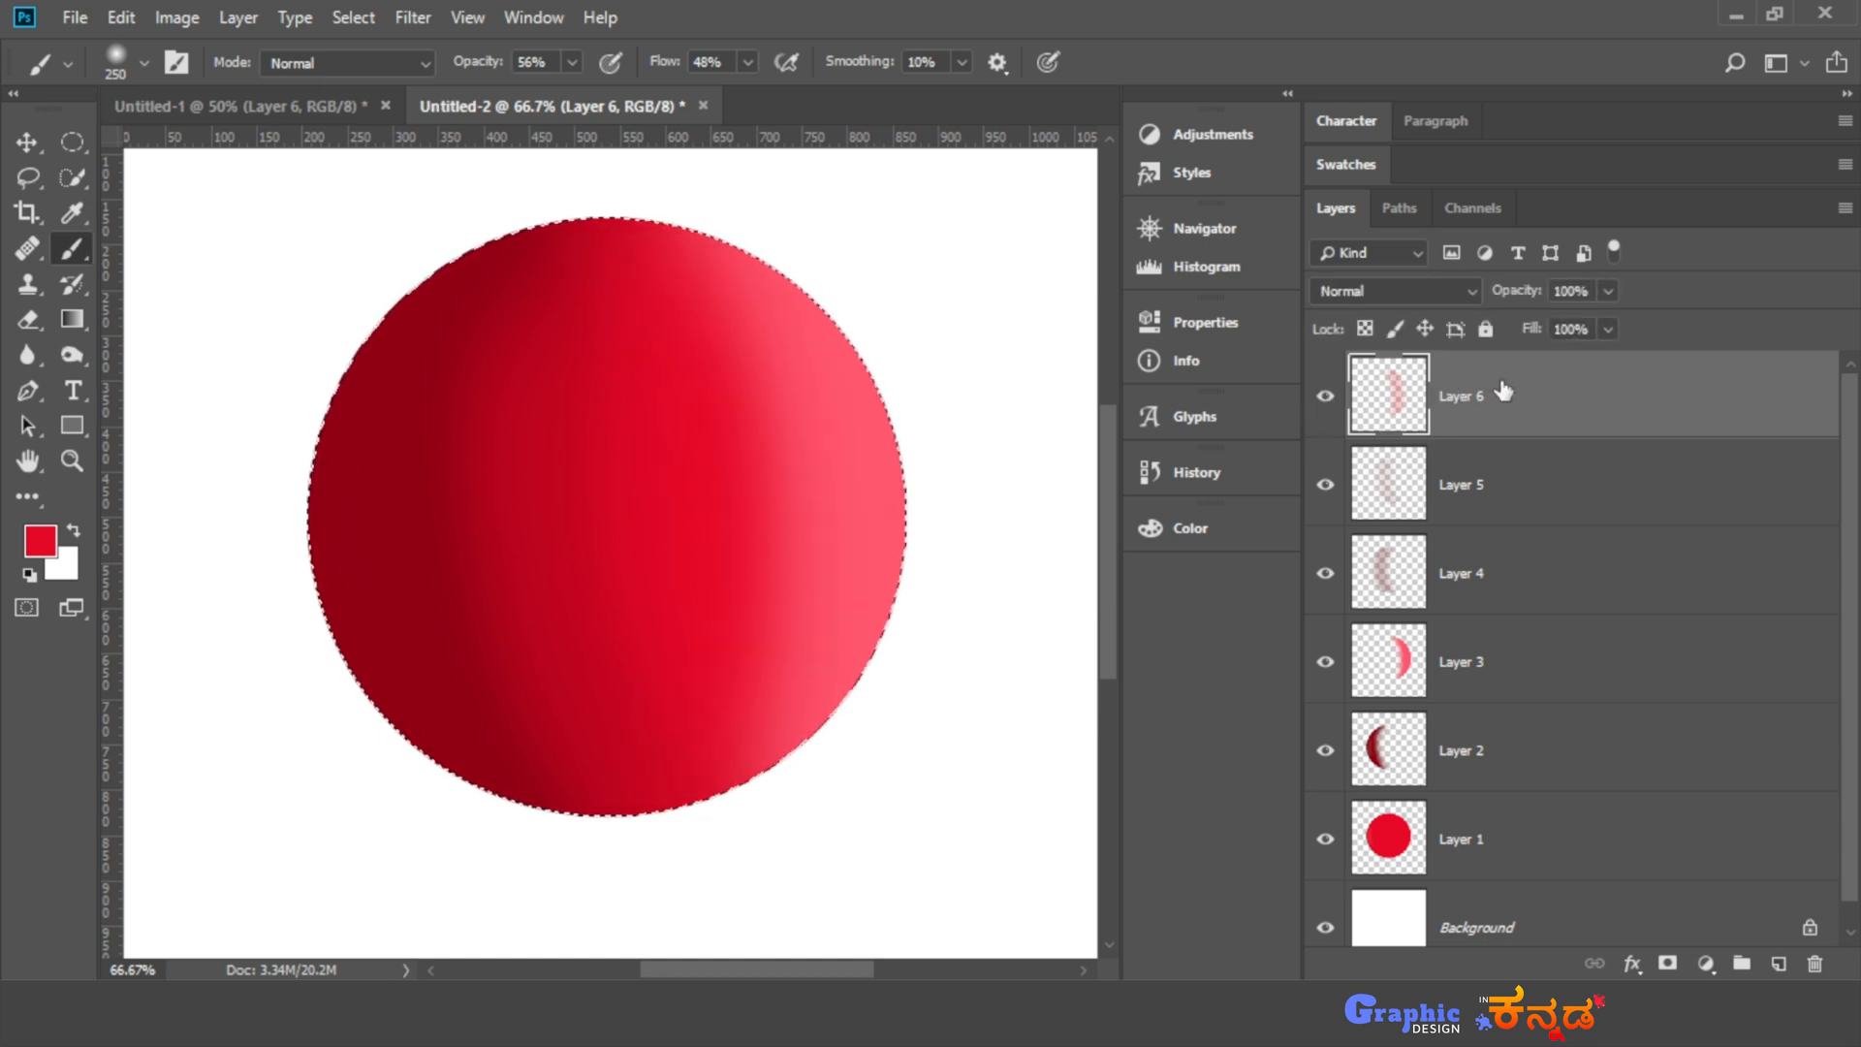
pyautogui.hotkey('ctrl', 'z')
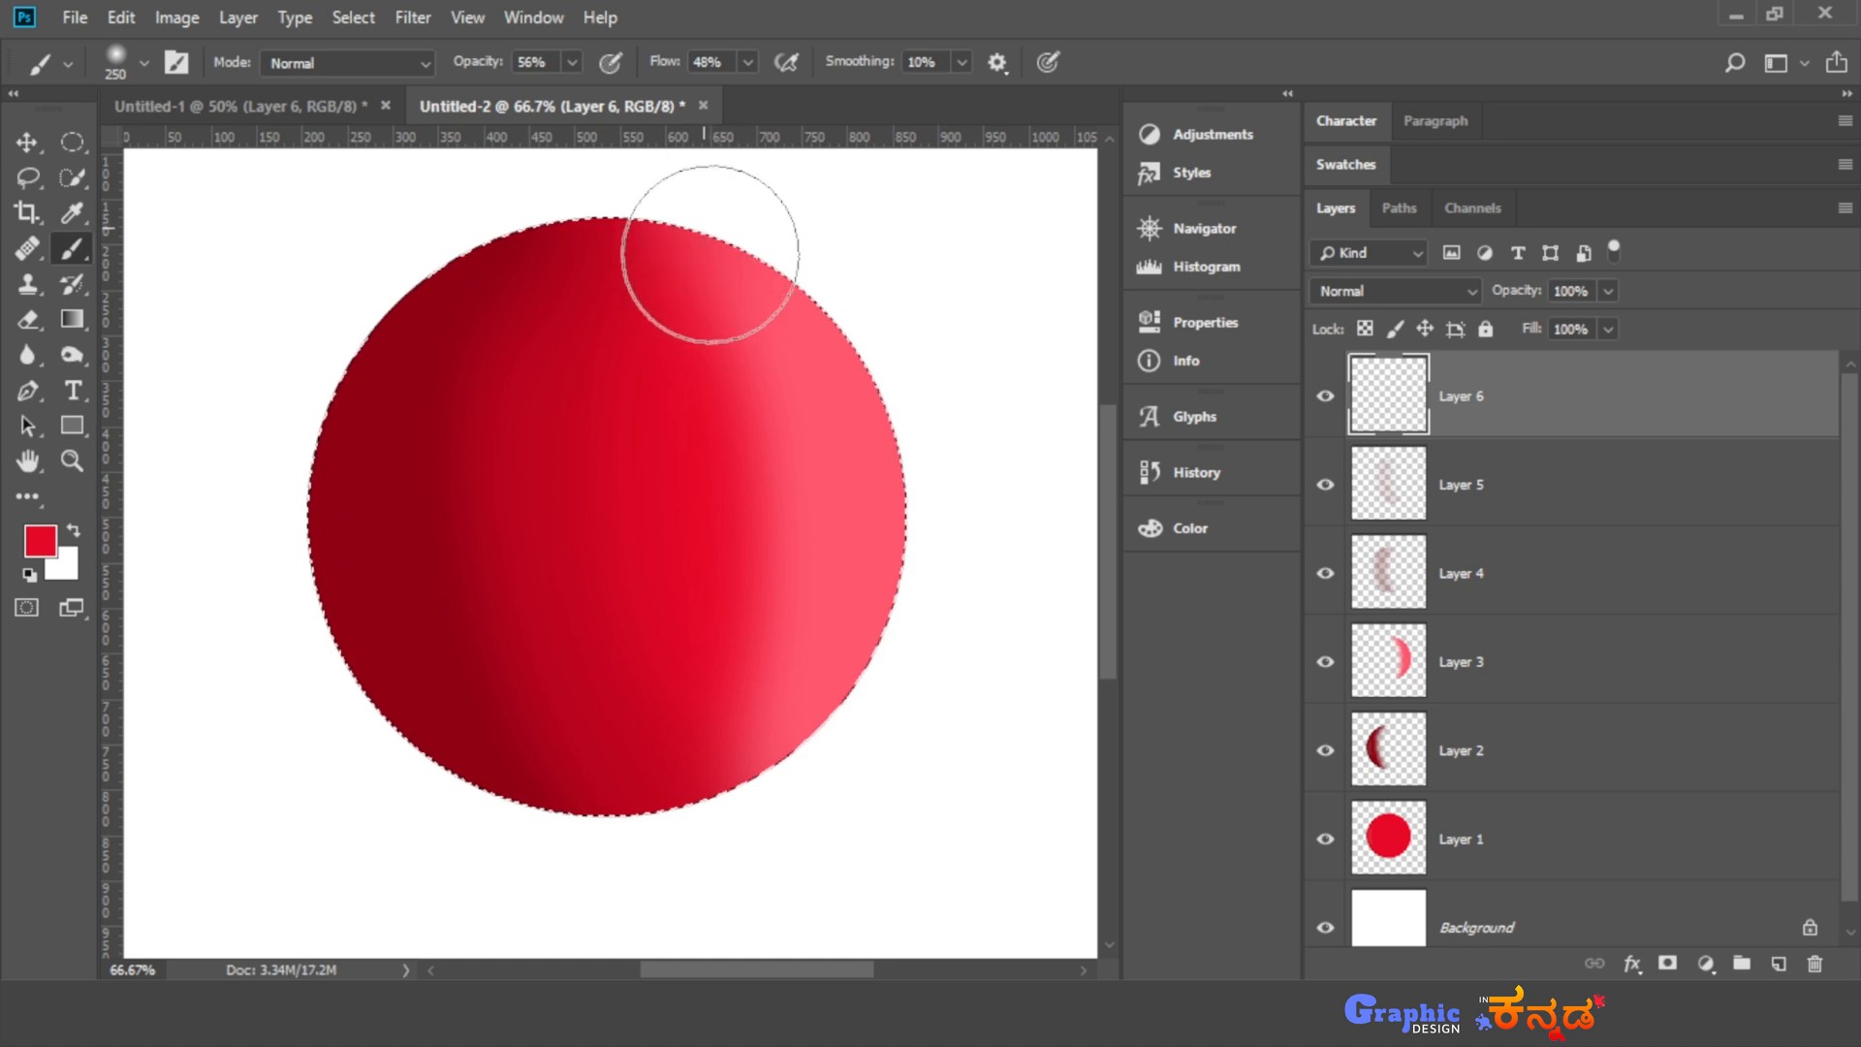
pyautogui.moveTo(729, 688); pyautogui.dragTo(684, 849)
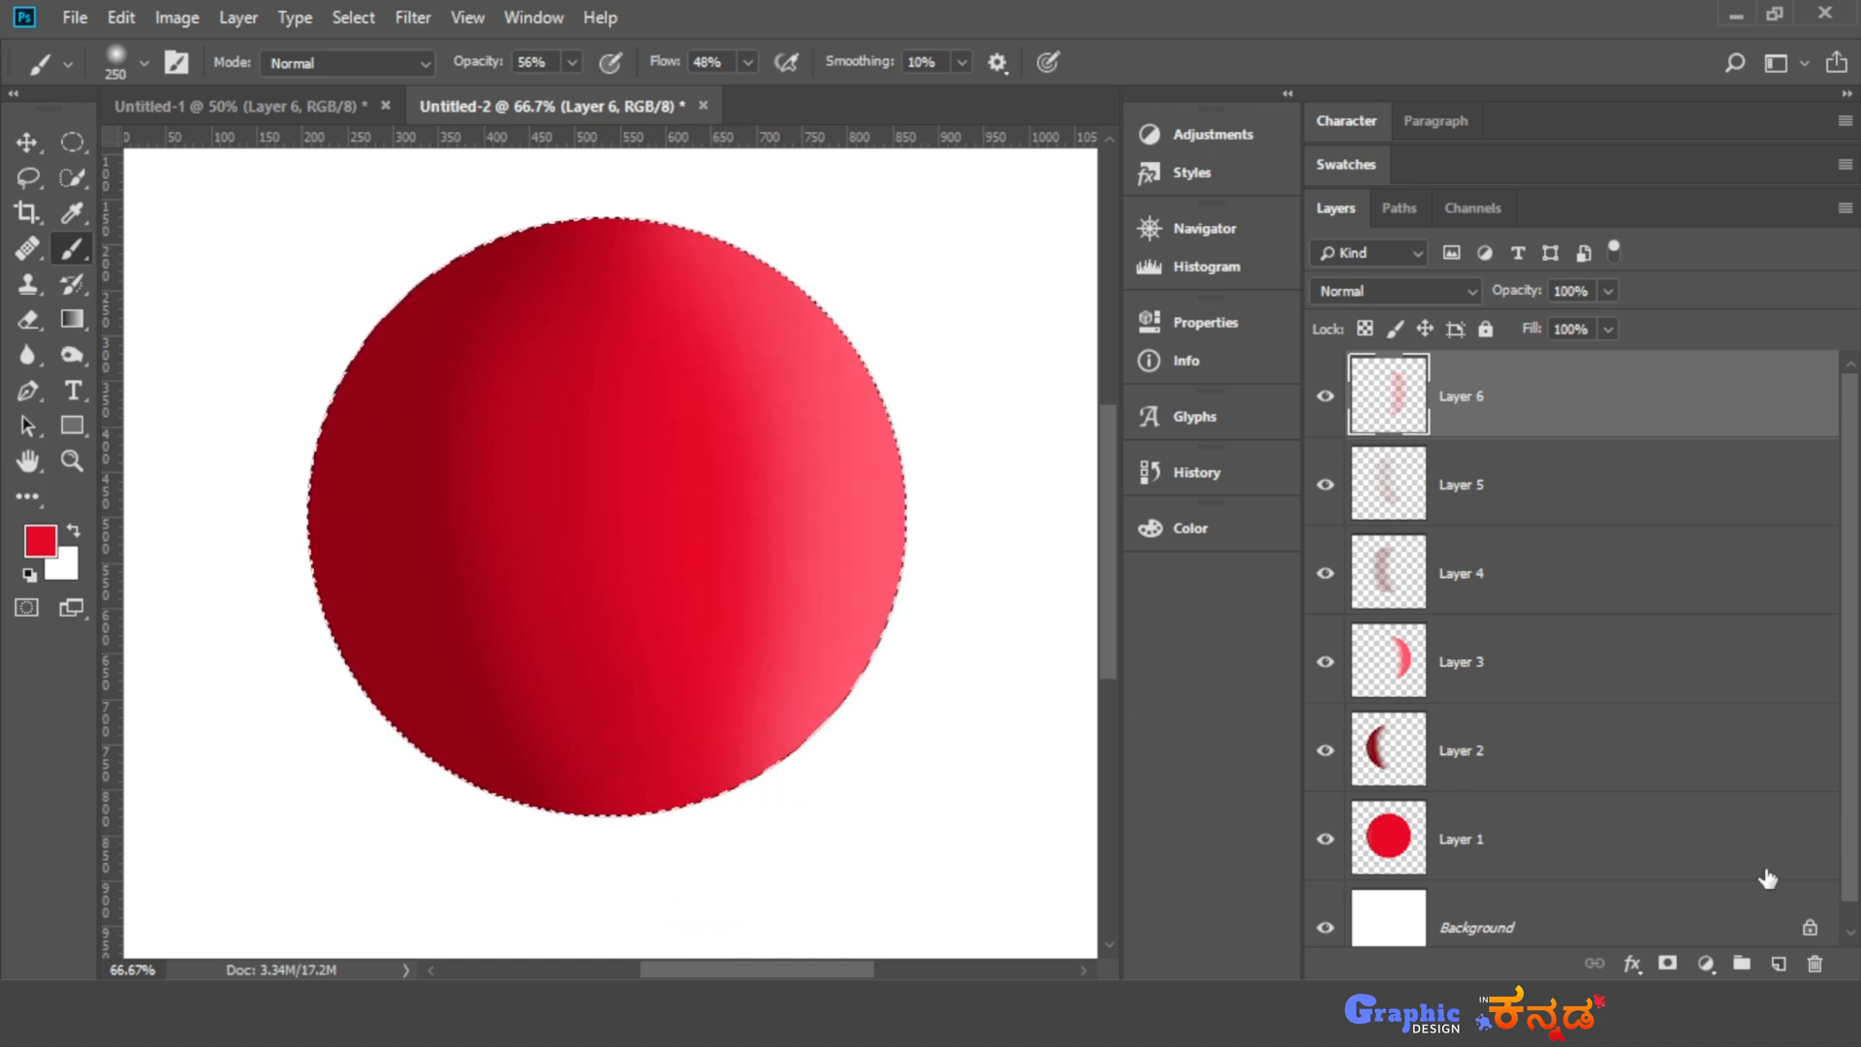
# - Add a new layer above Layer 6, paint faint red over the highlight's inner edge at 21% brush opacity, and deselect
pyautogui.click(1779, 964)
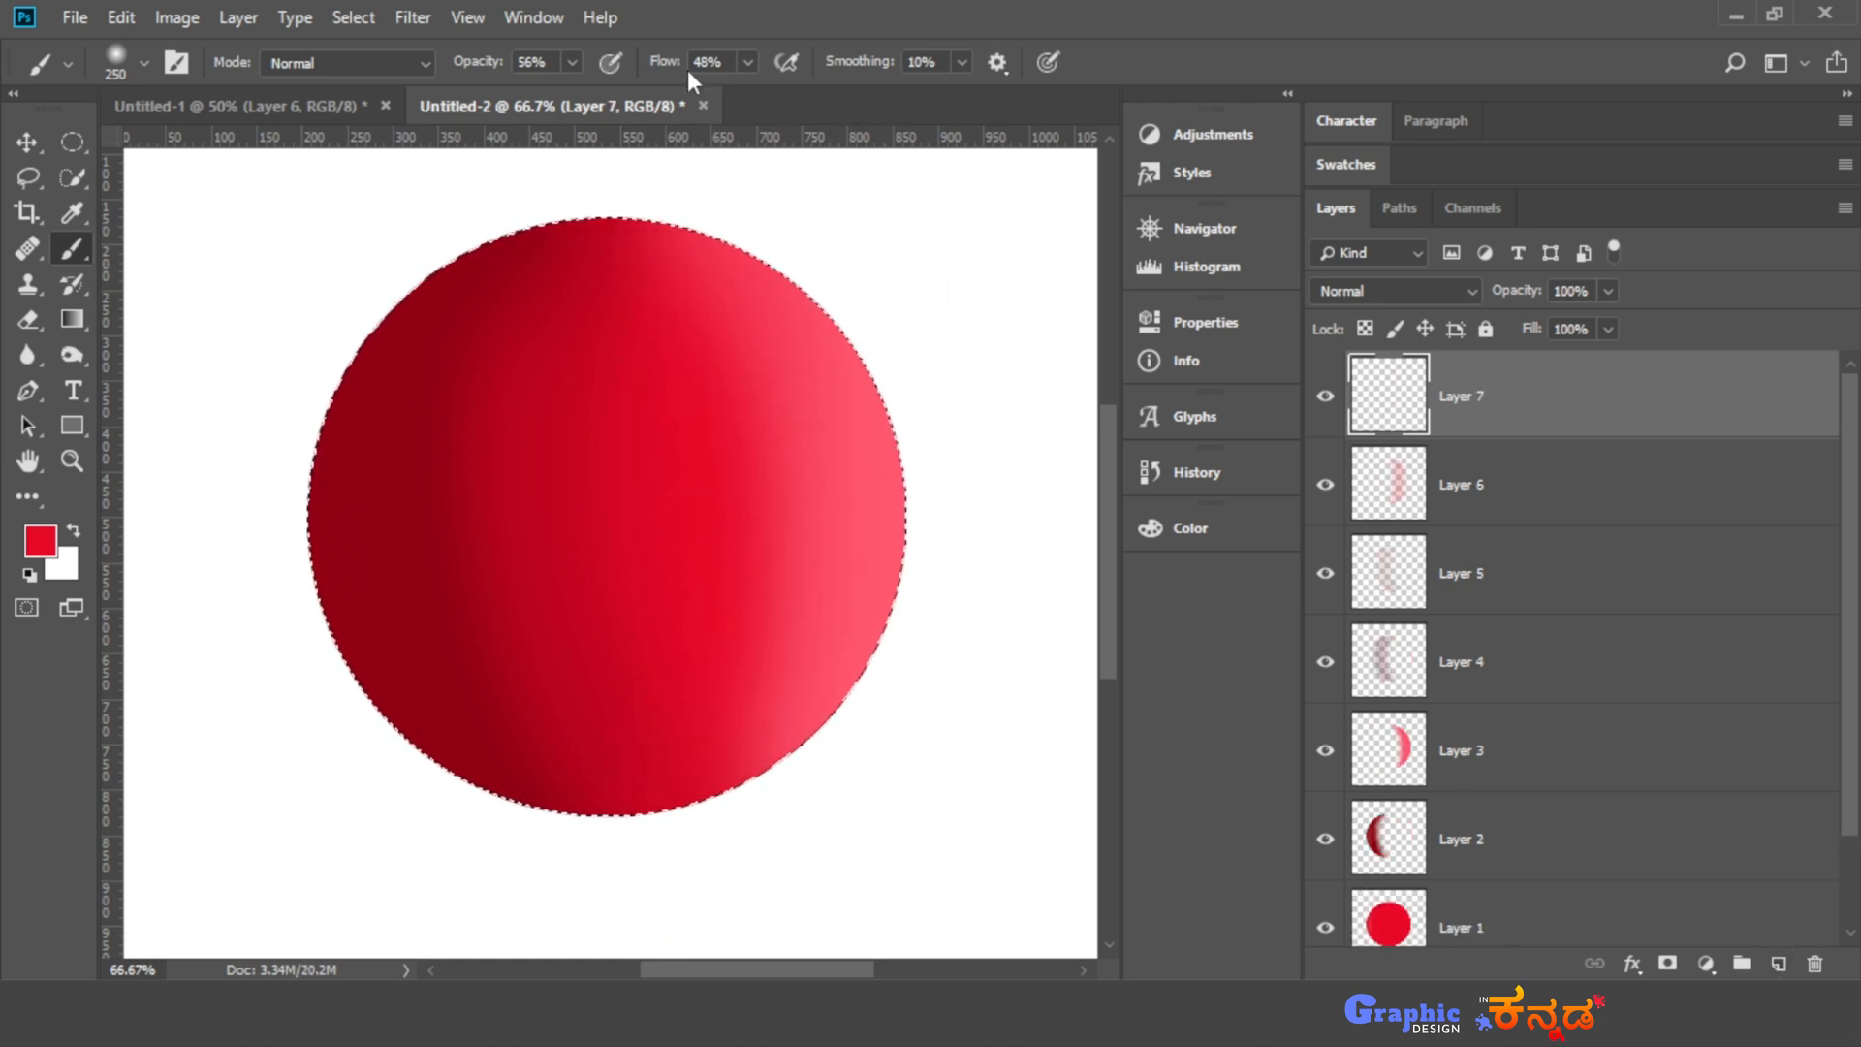
pyautogui.click(576, 62)
pyautogui.moveTo(532, 101); pyautogui.dragTo(528, 95)
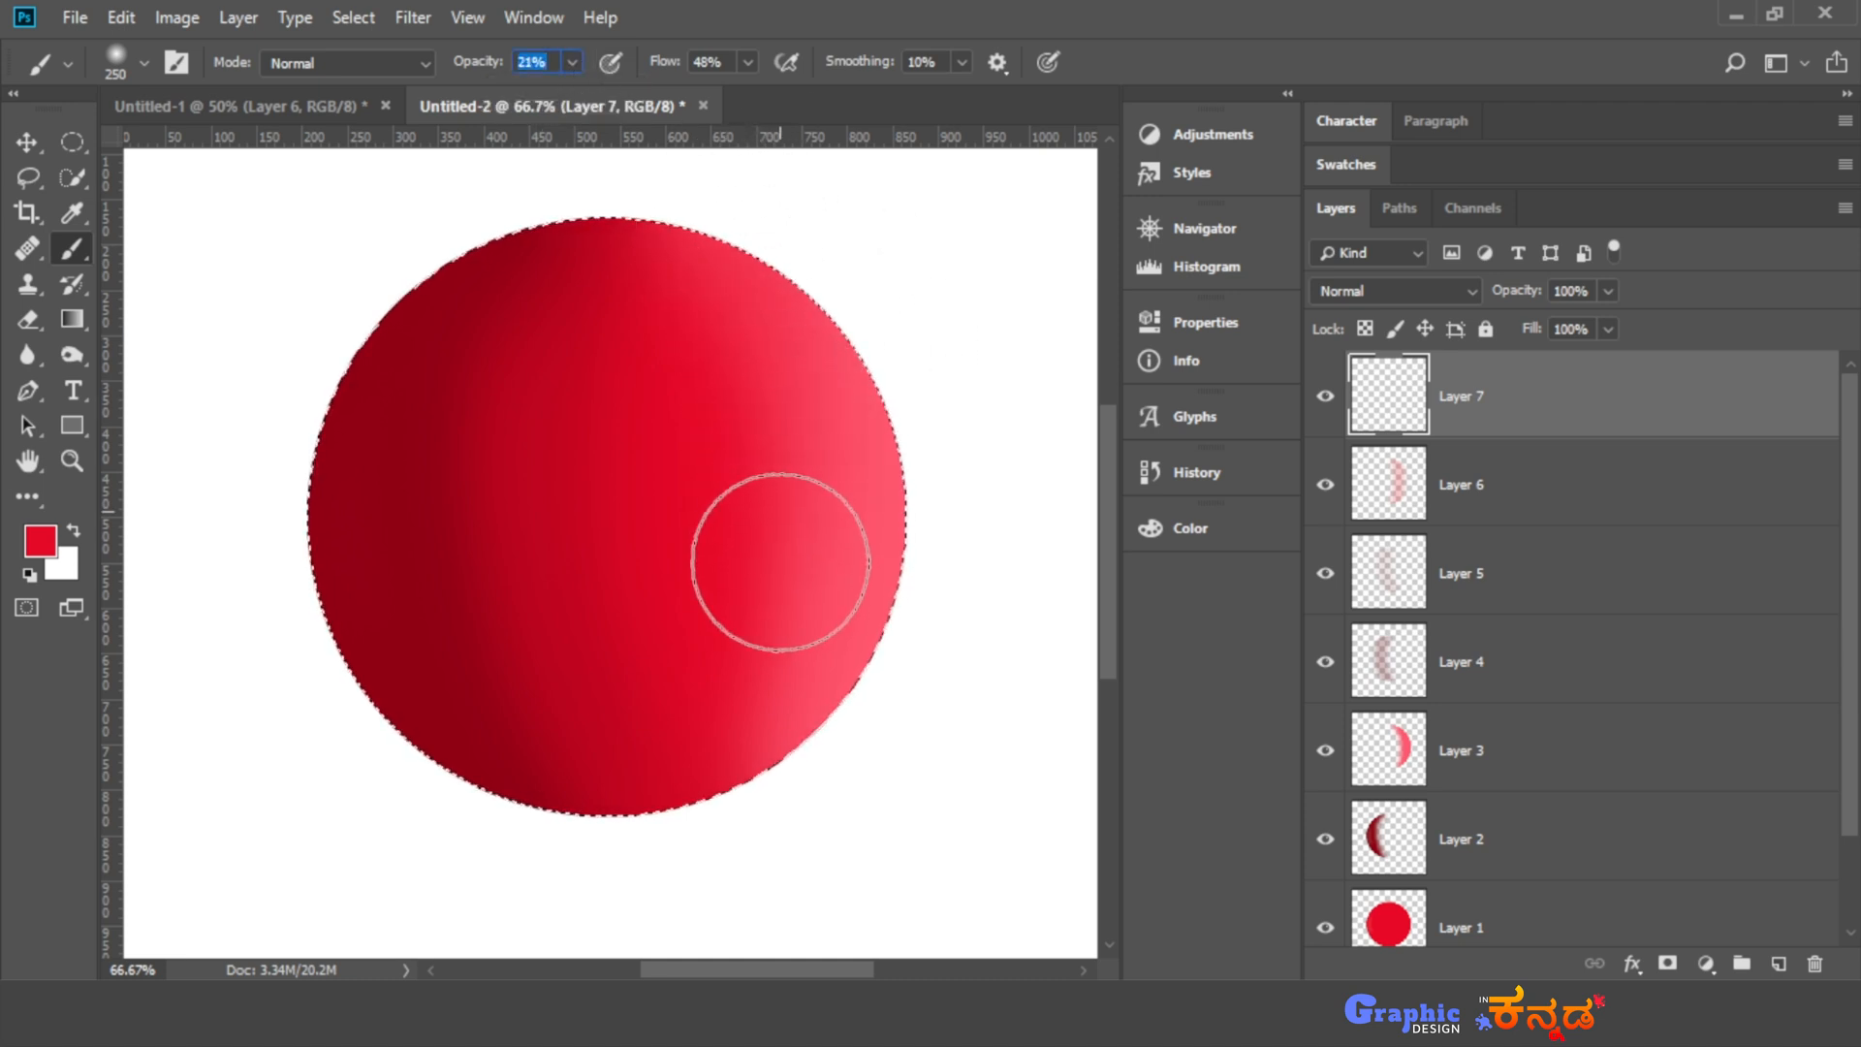
pyautogui.moveTo(775, 598); pyautogui.dragTo(760, 374)
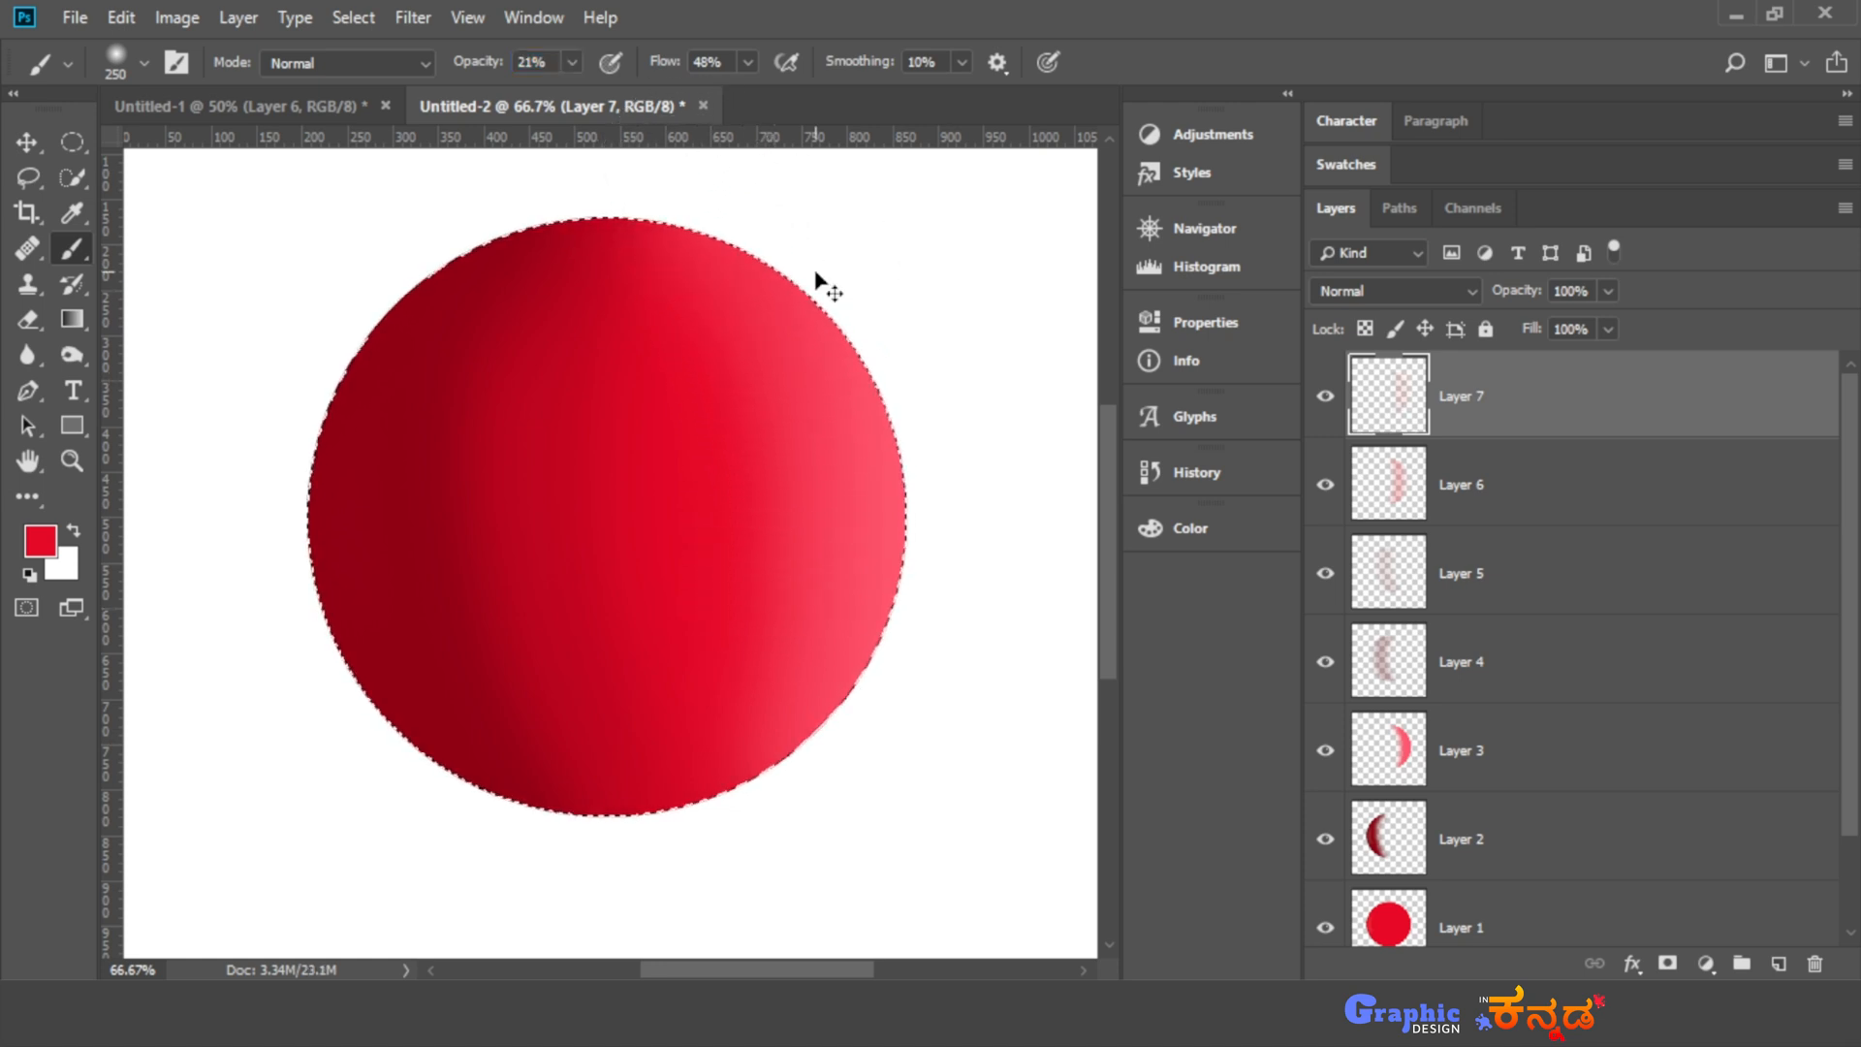
pyautogui.hotkey('ctrl', 'd')
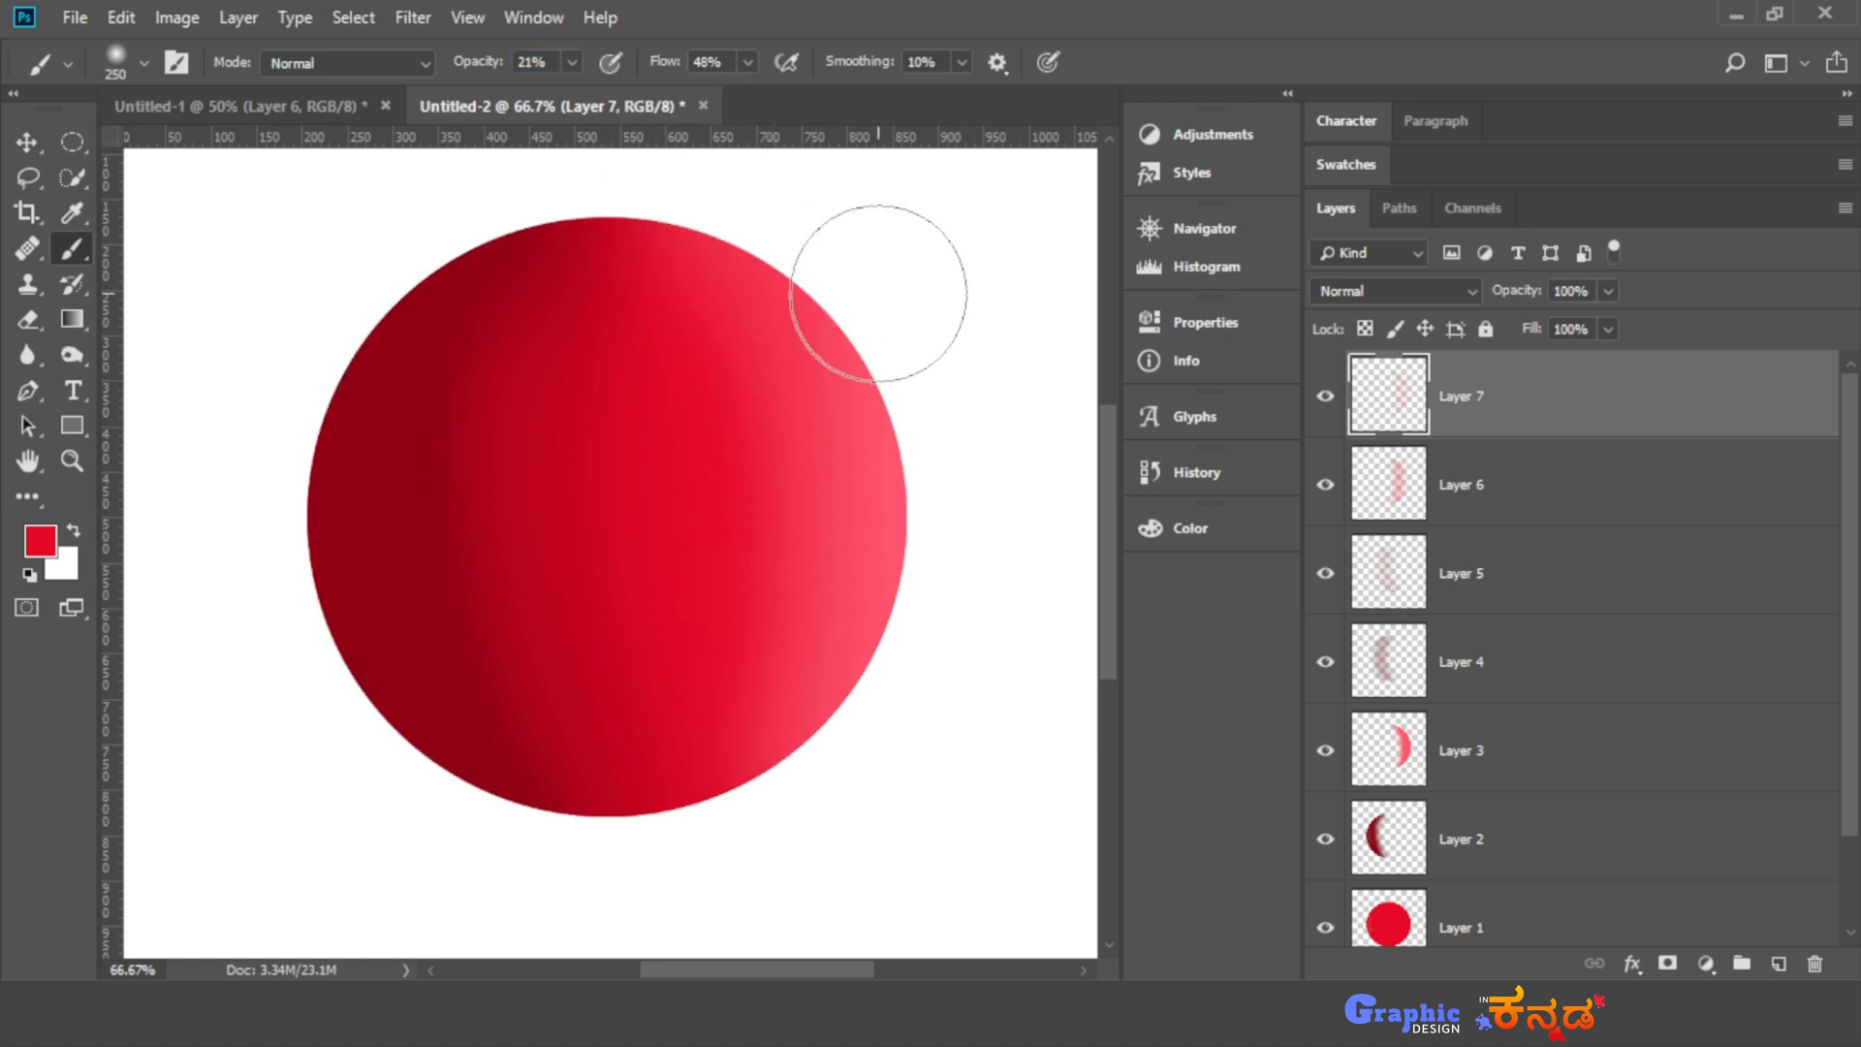
pyautogui.scroll(-2, 1571, 631)
pyautogui.scroll(2, 1522, 737)
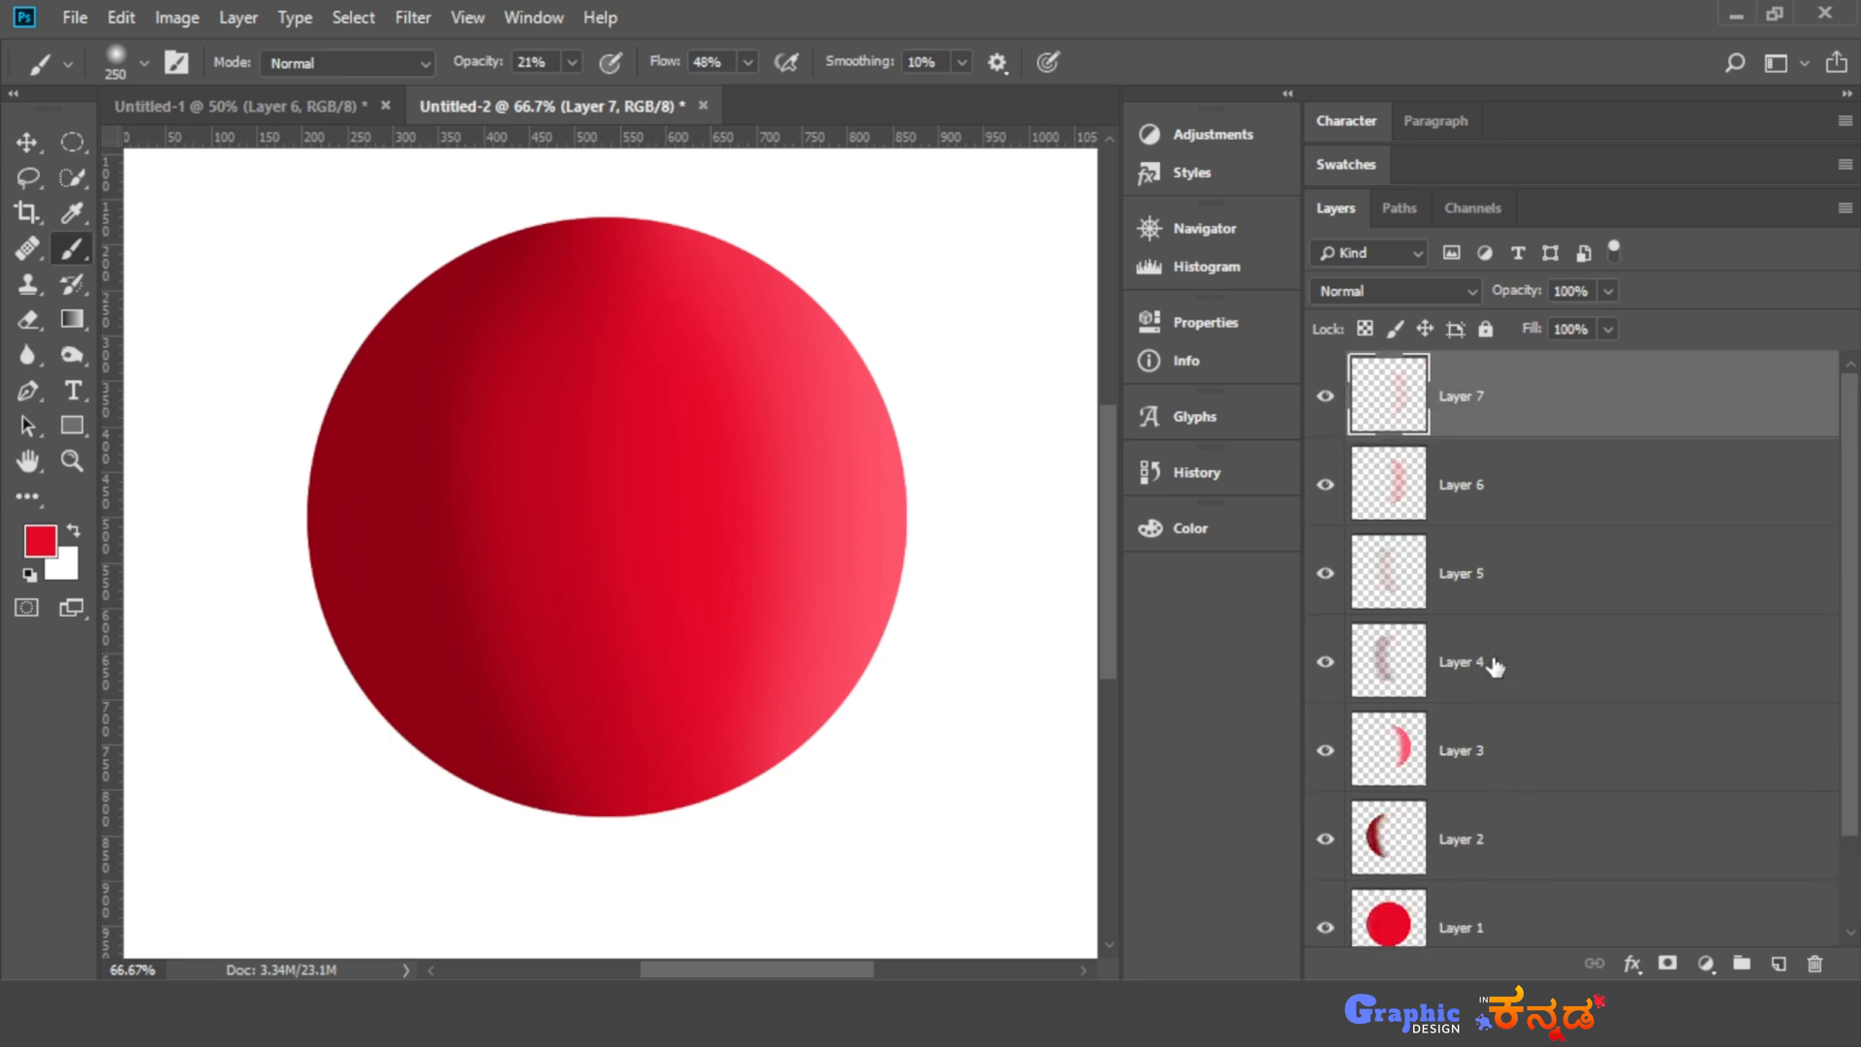
pyautogui.scroll(-2, 1494, 665)
pyautogui.scroll(2, 1509, 722)
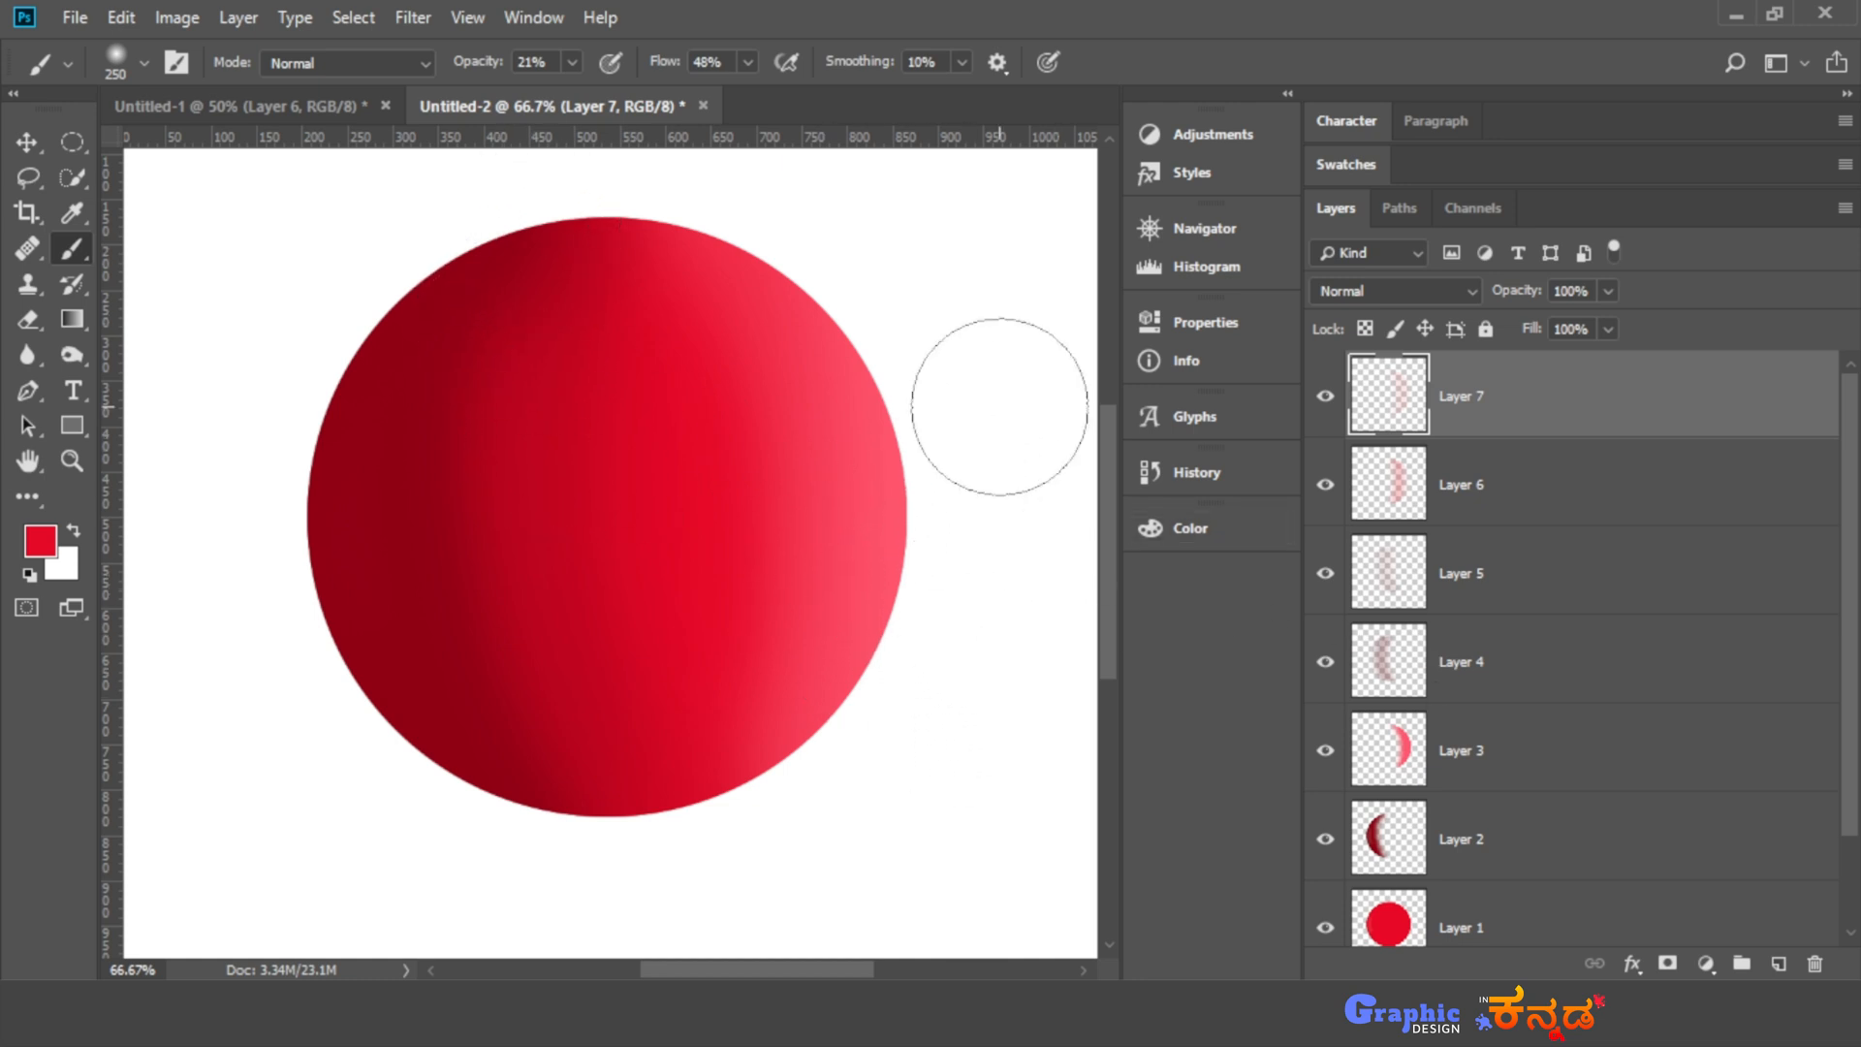
# - Lower the opacity of Layer 3 to 80% and of Layer 2 to 85%
pyautogui.scroll(-2, 1479, 734)
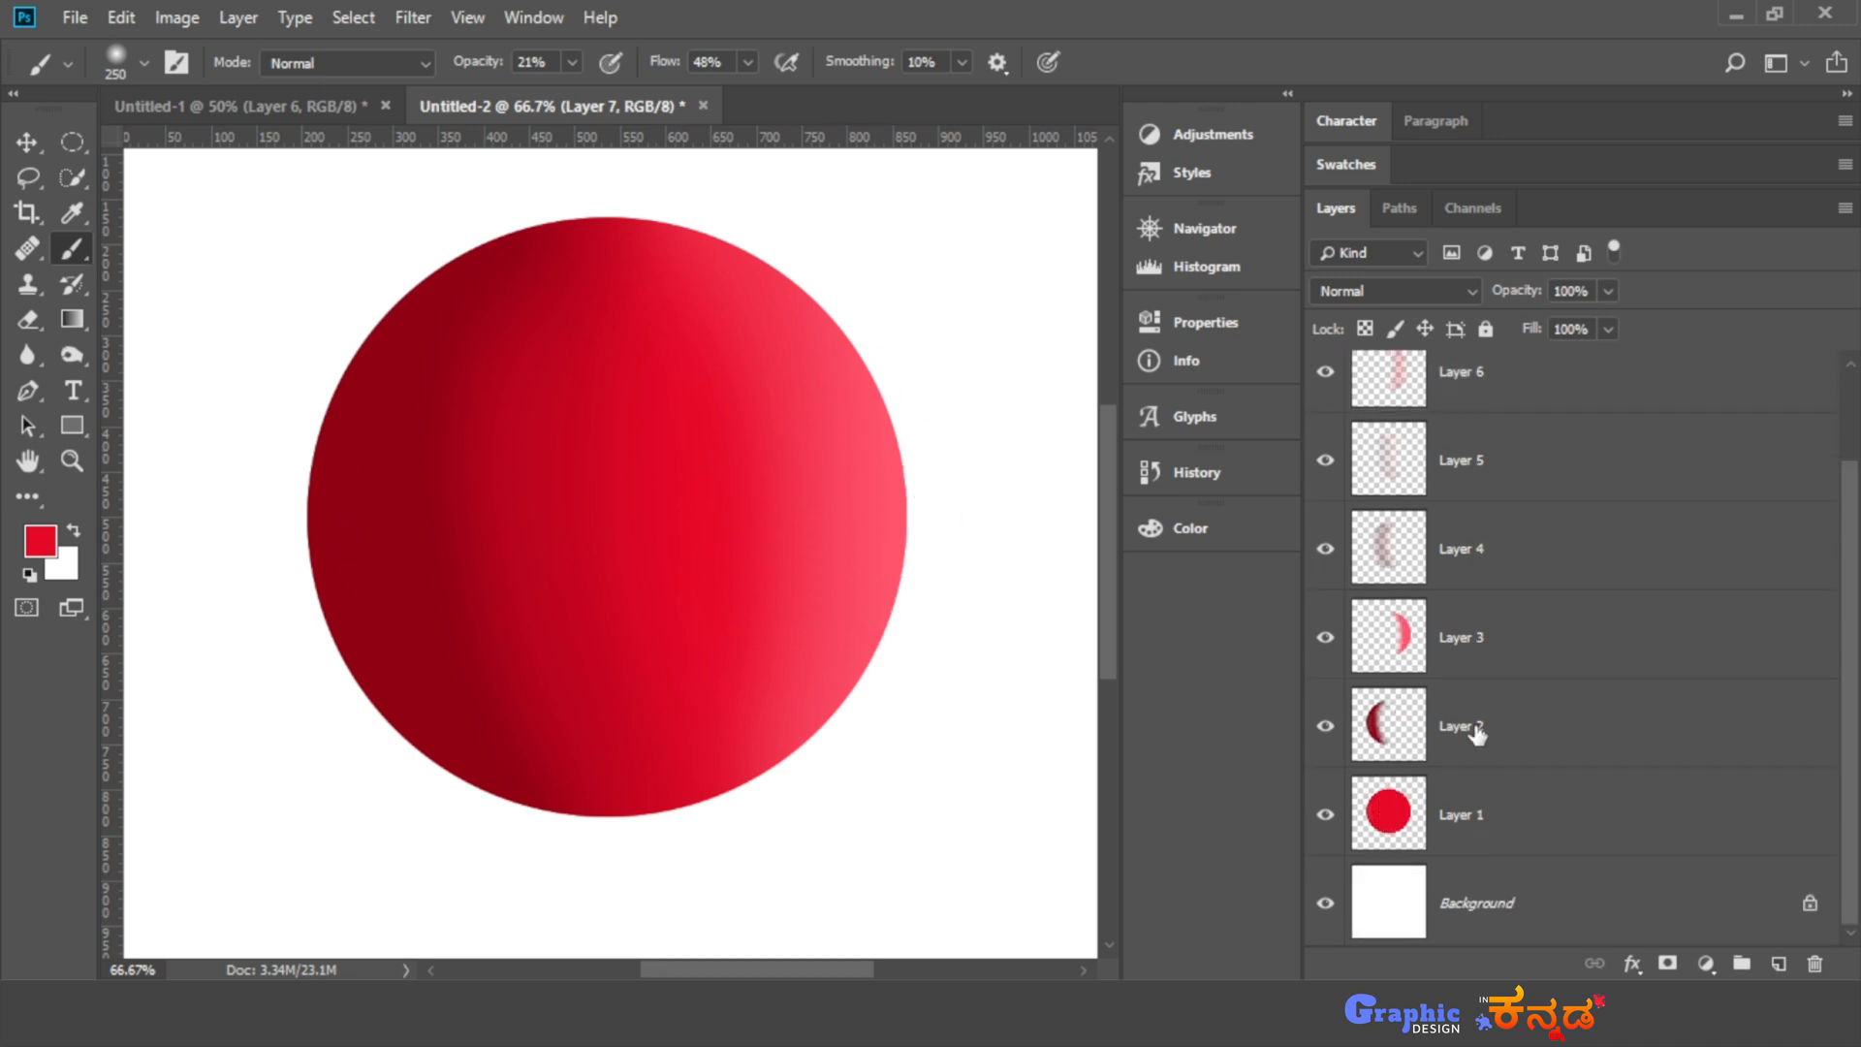
pyautogui.click(1557, 659)
pyautogui.click(1606, 292)
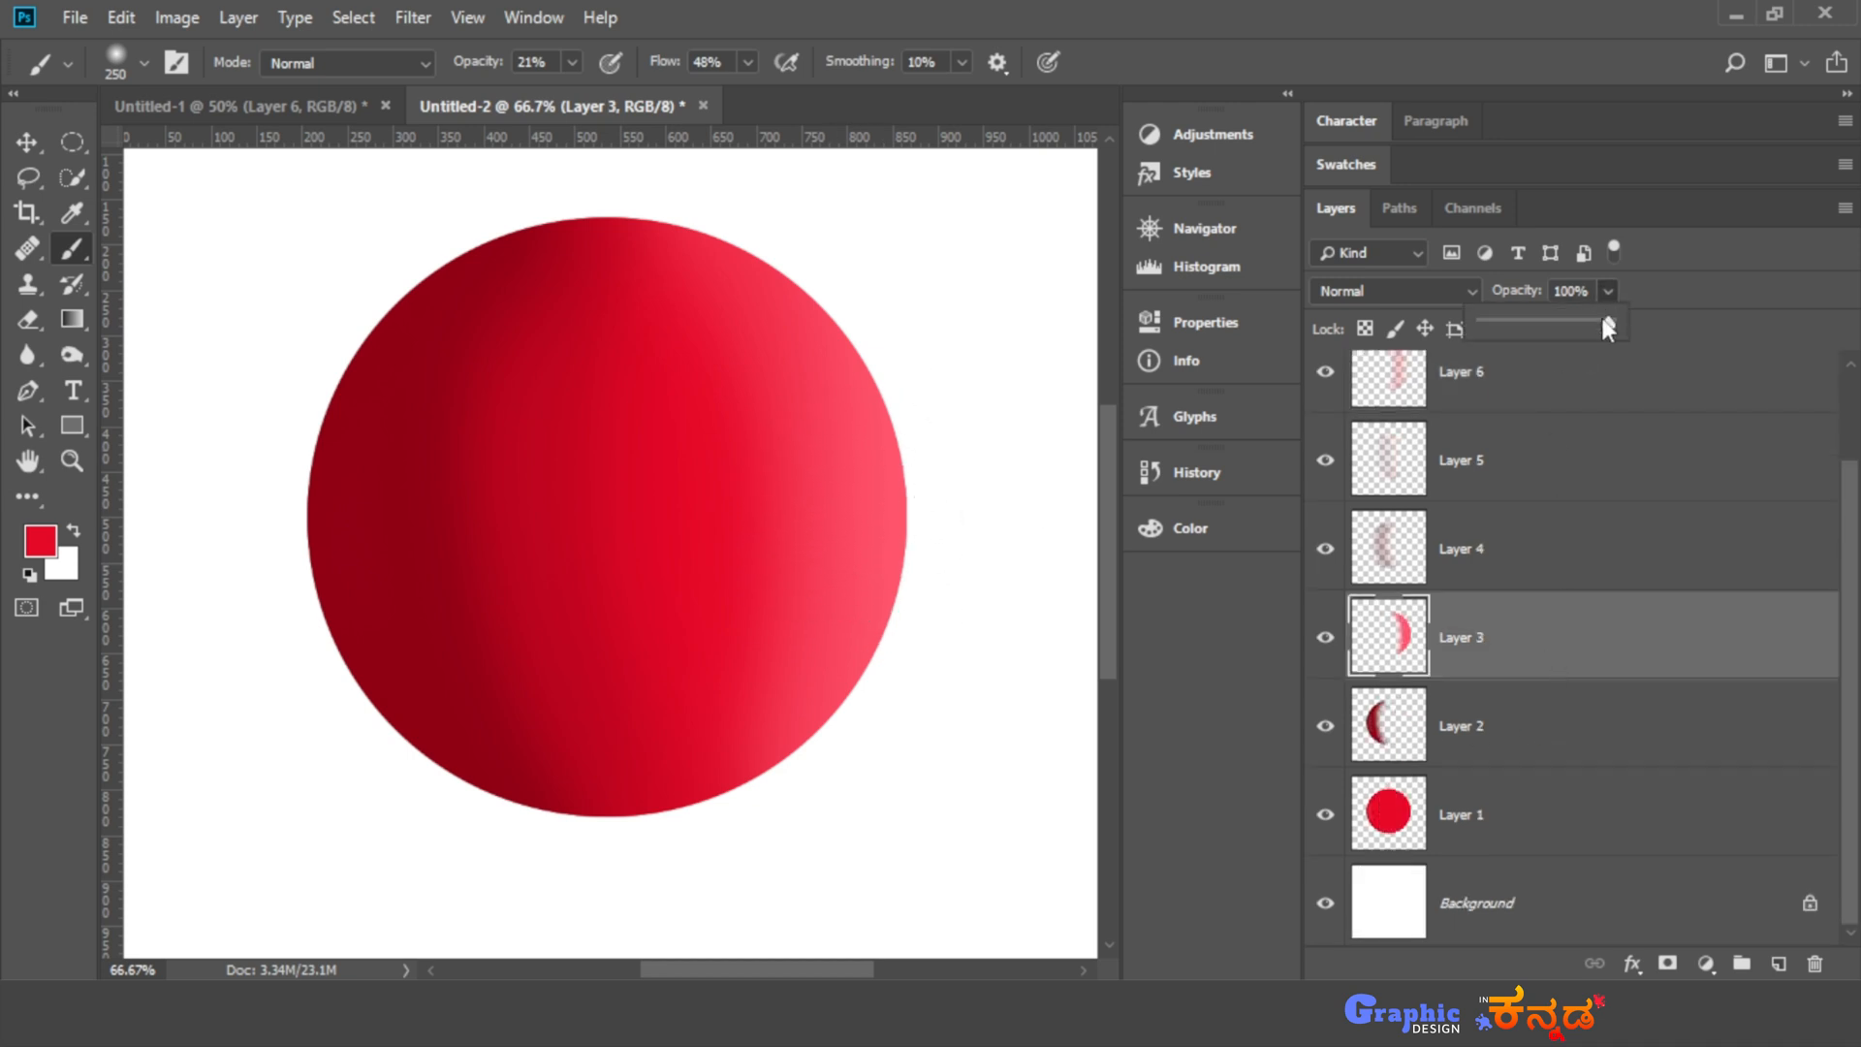
pyautogui.moveTo(1580, 324); pyautogui.dragTo(1571, 324)
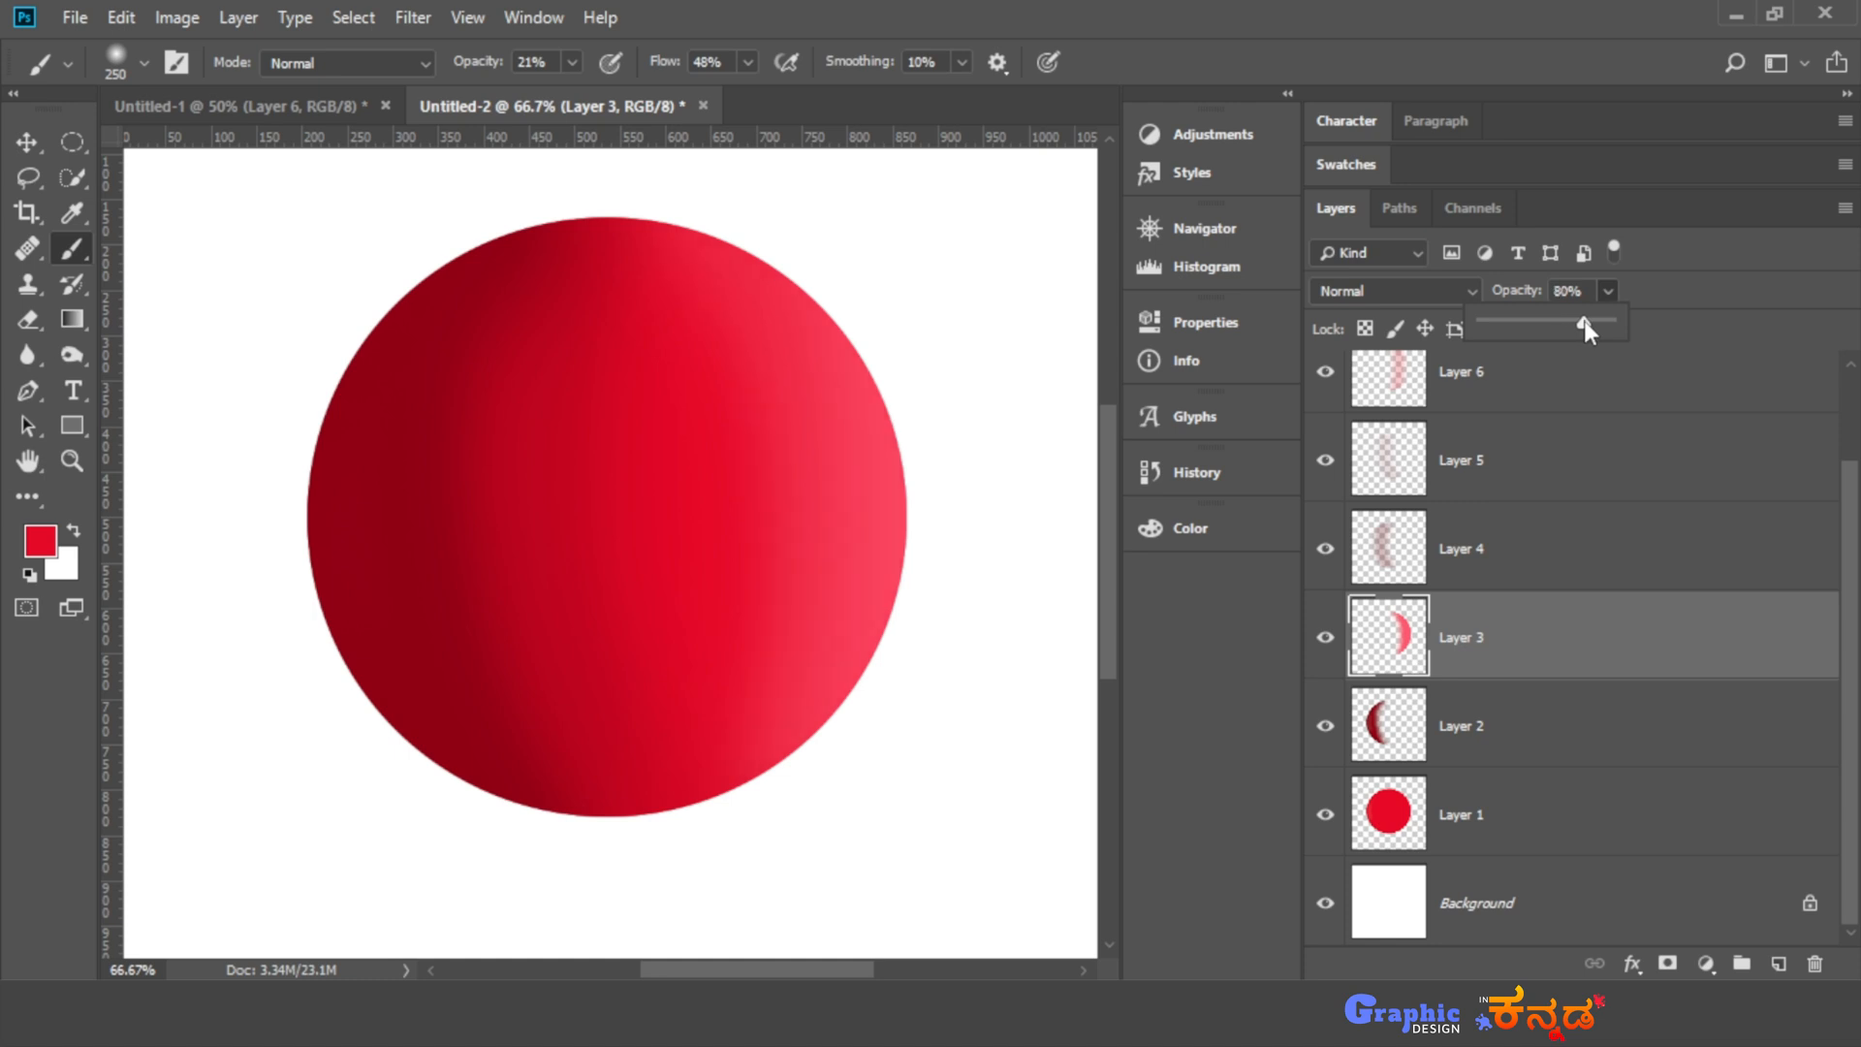
pyautogui.click(1511, 761)
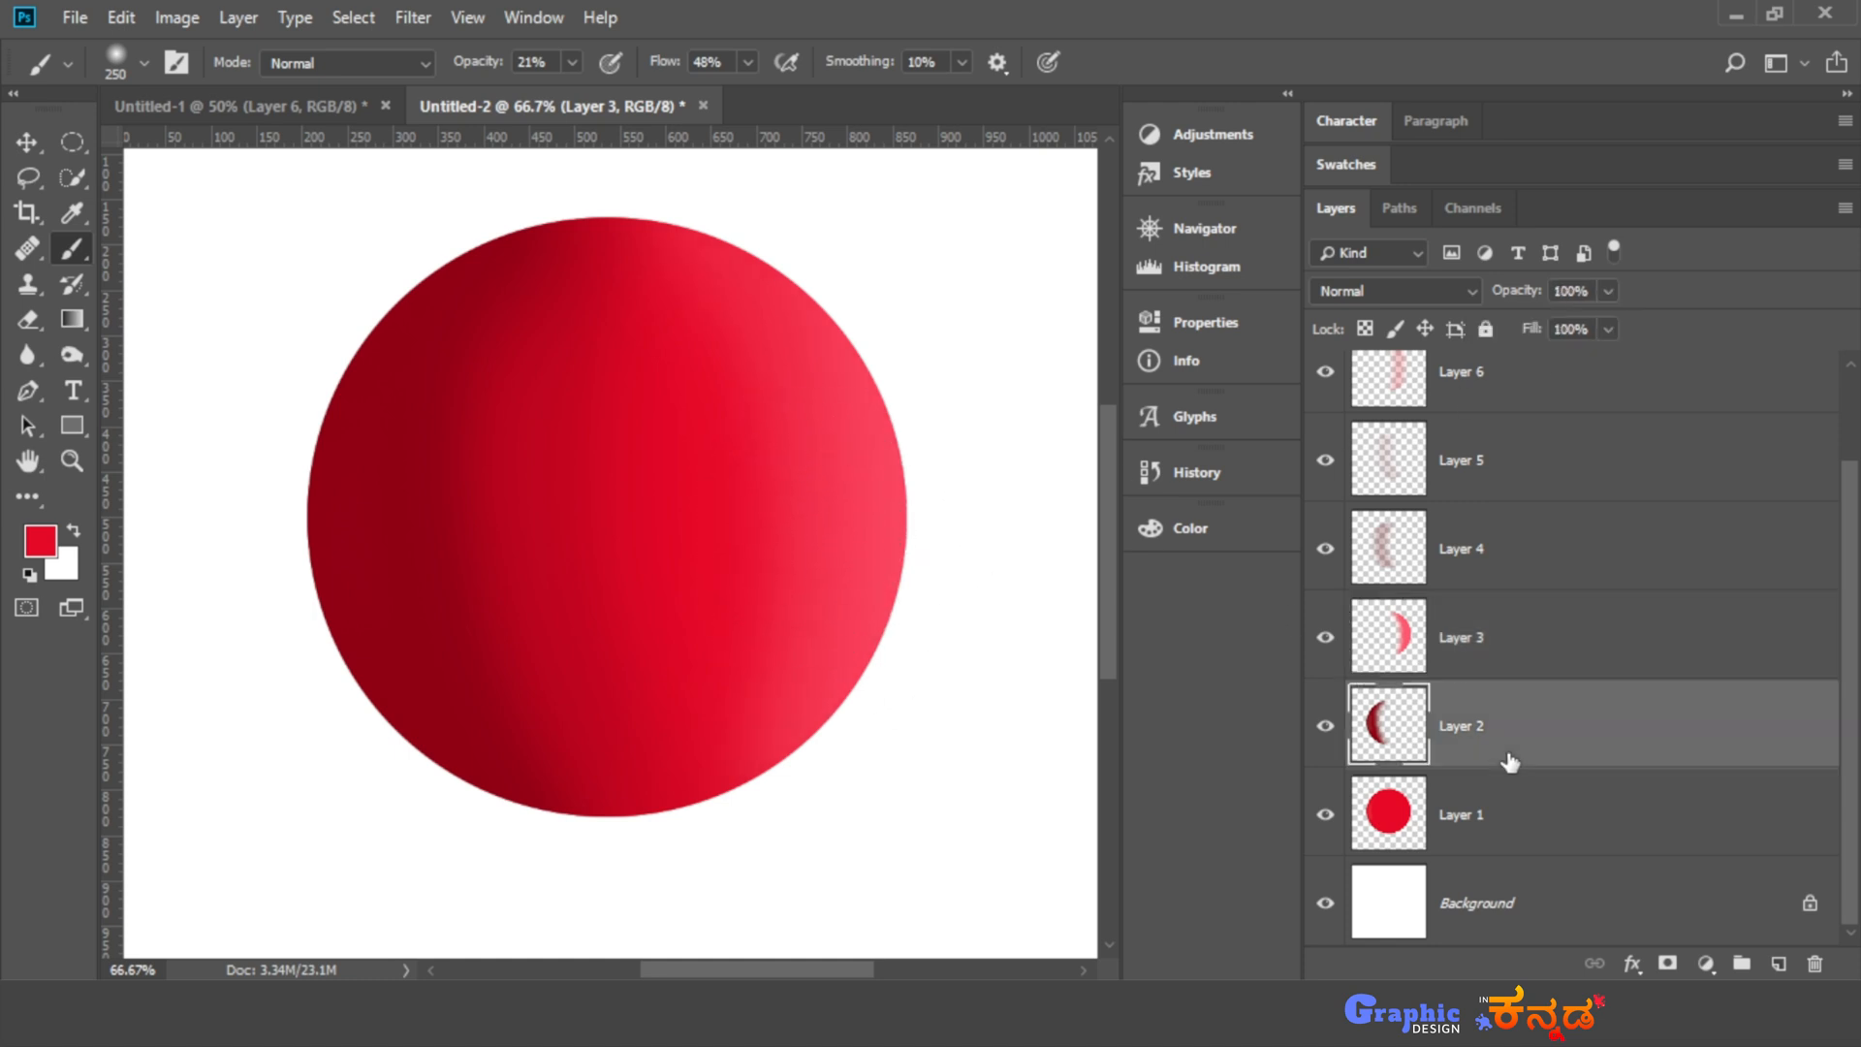
pyautogui.click(1607, 291)
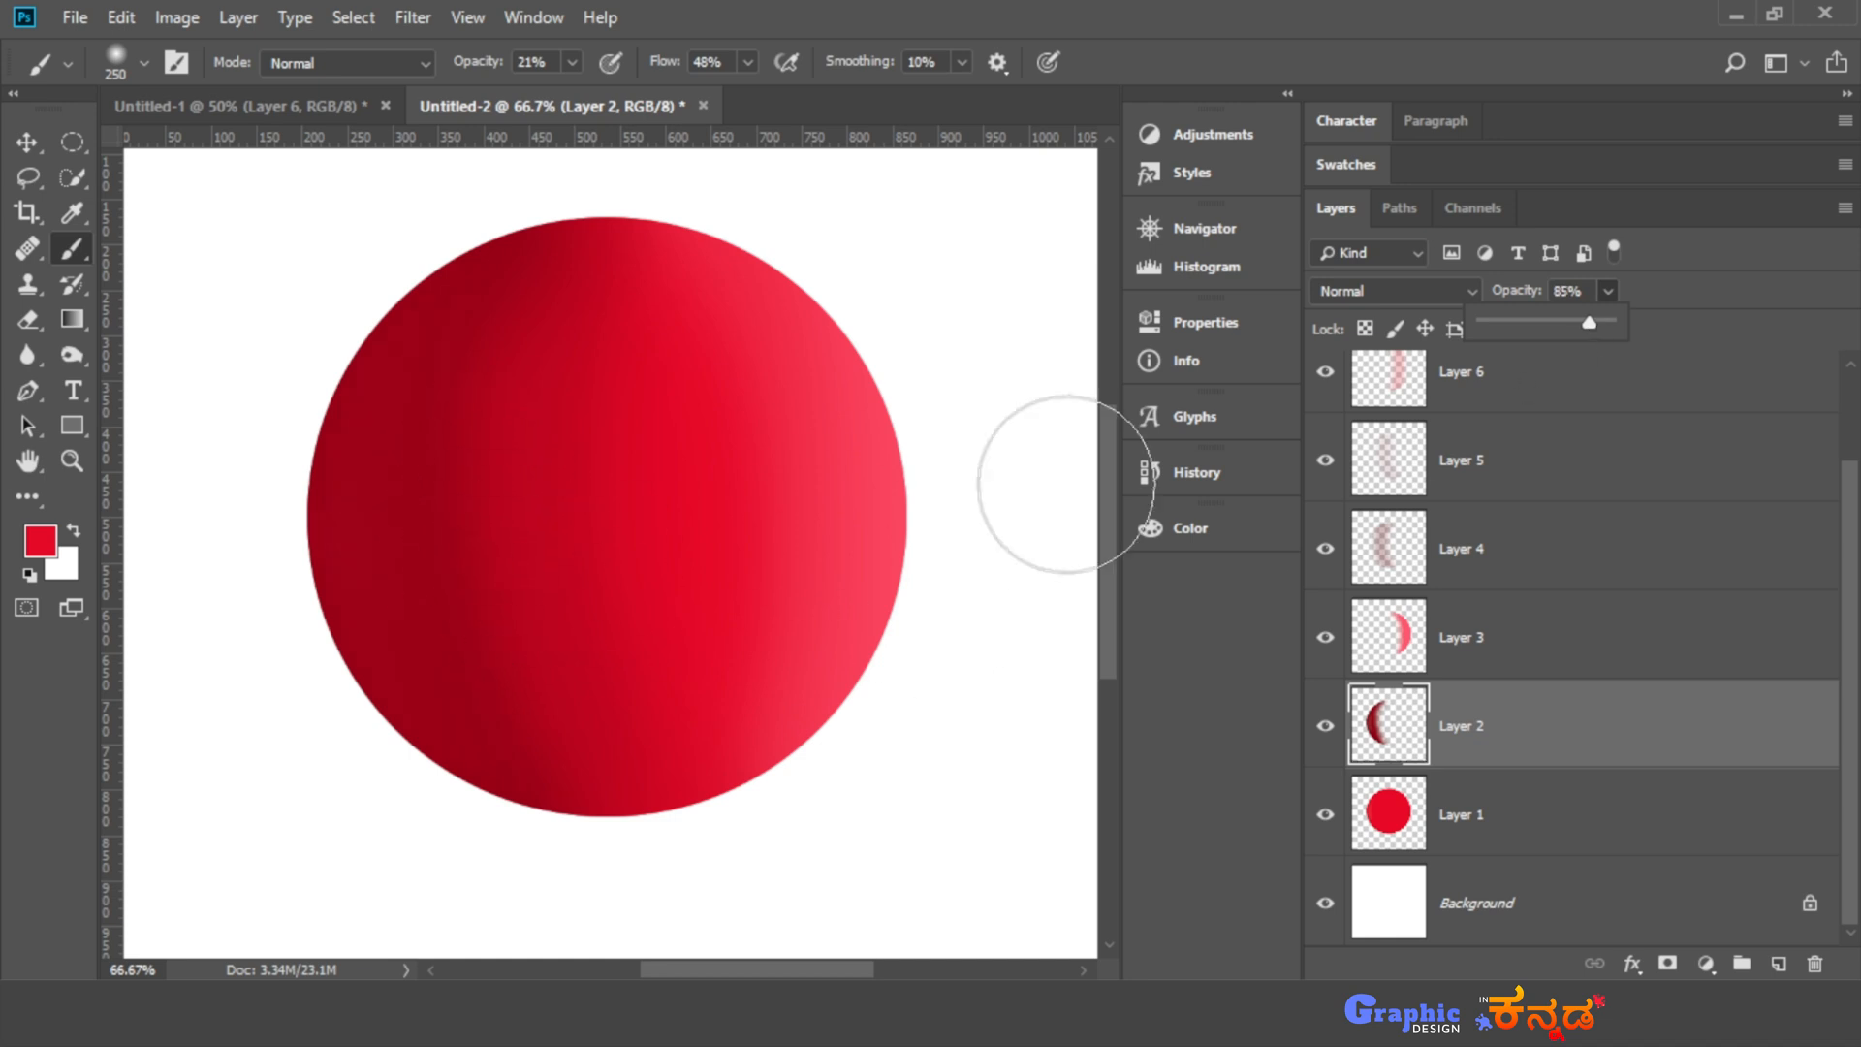
# - Set Layer 4's fill to 86% and toggle its visibility off and on to compare the shading
pyautogui.scroll(2, 1545, 753)
pyautogui.click(1496, 698)
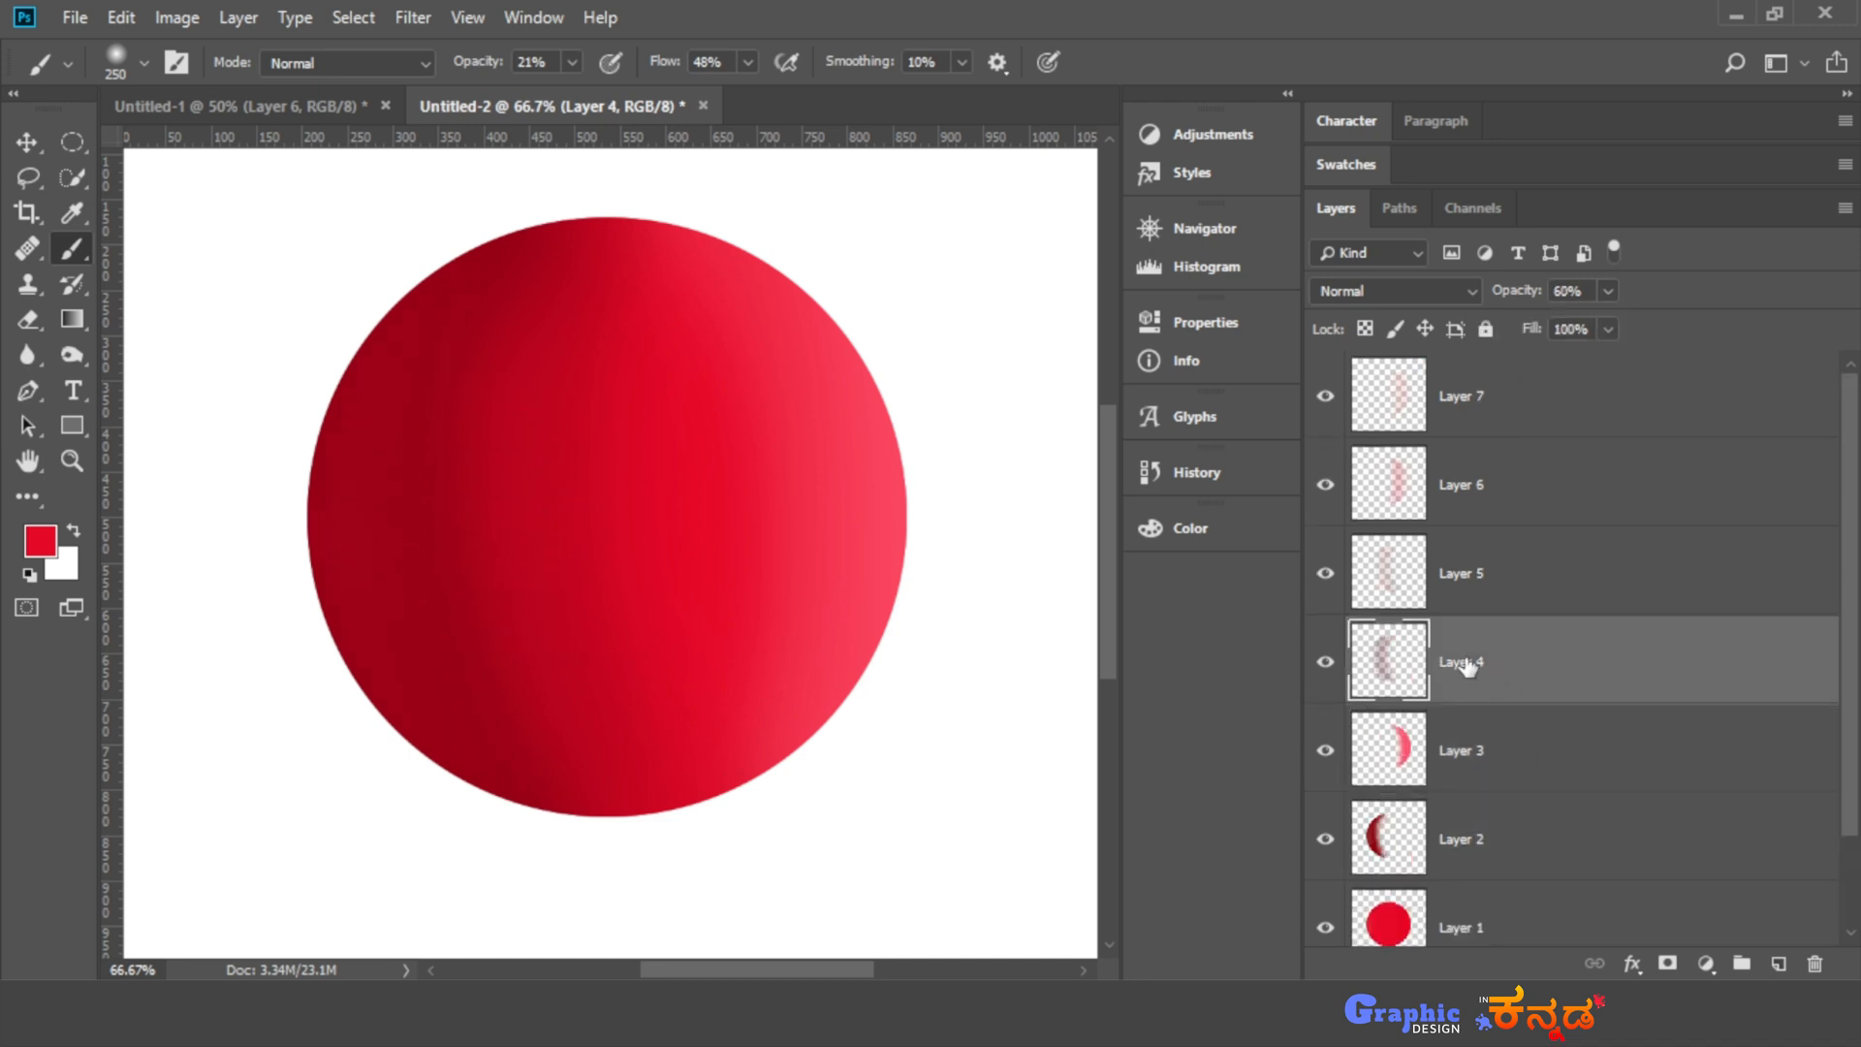
pyautogui.click(1607, 329)
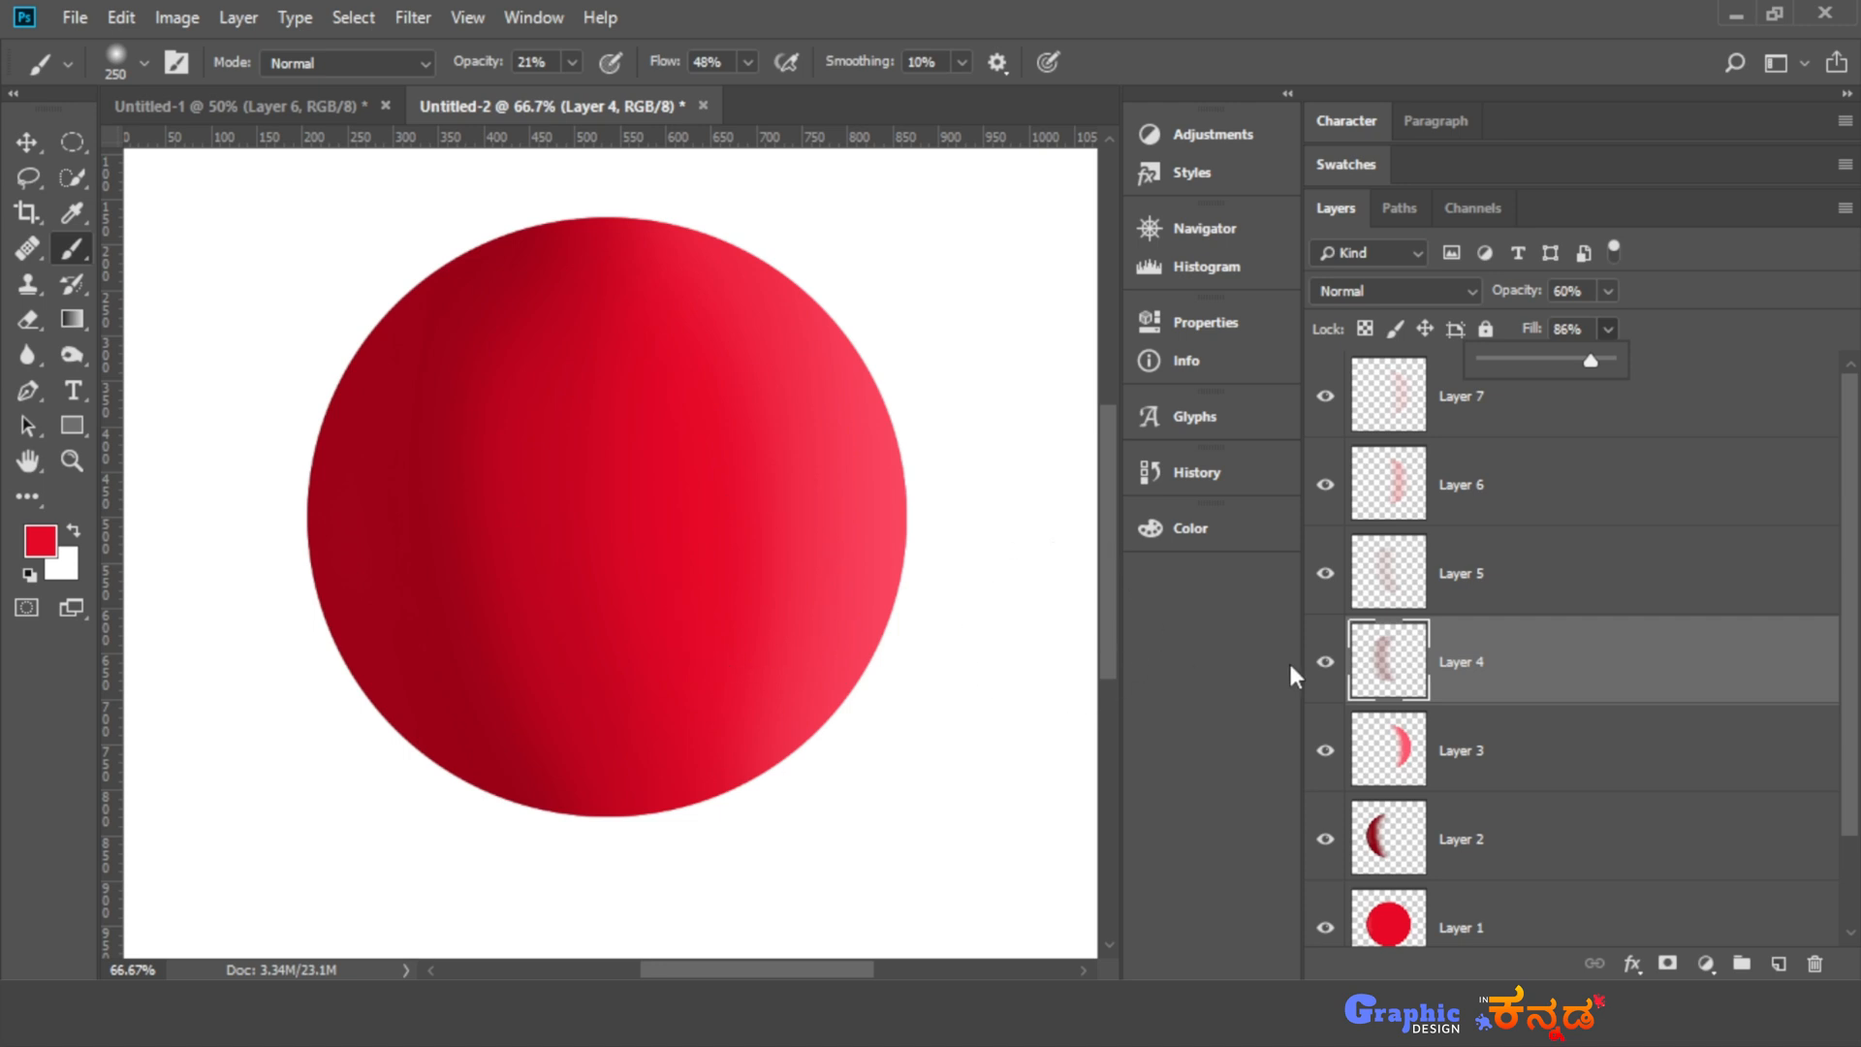
pyautogui.click(1325, 661)
pyautogui.click(1325, 661)
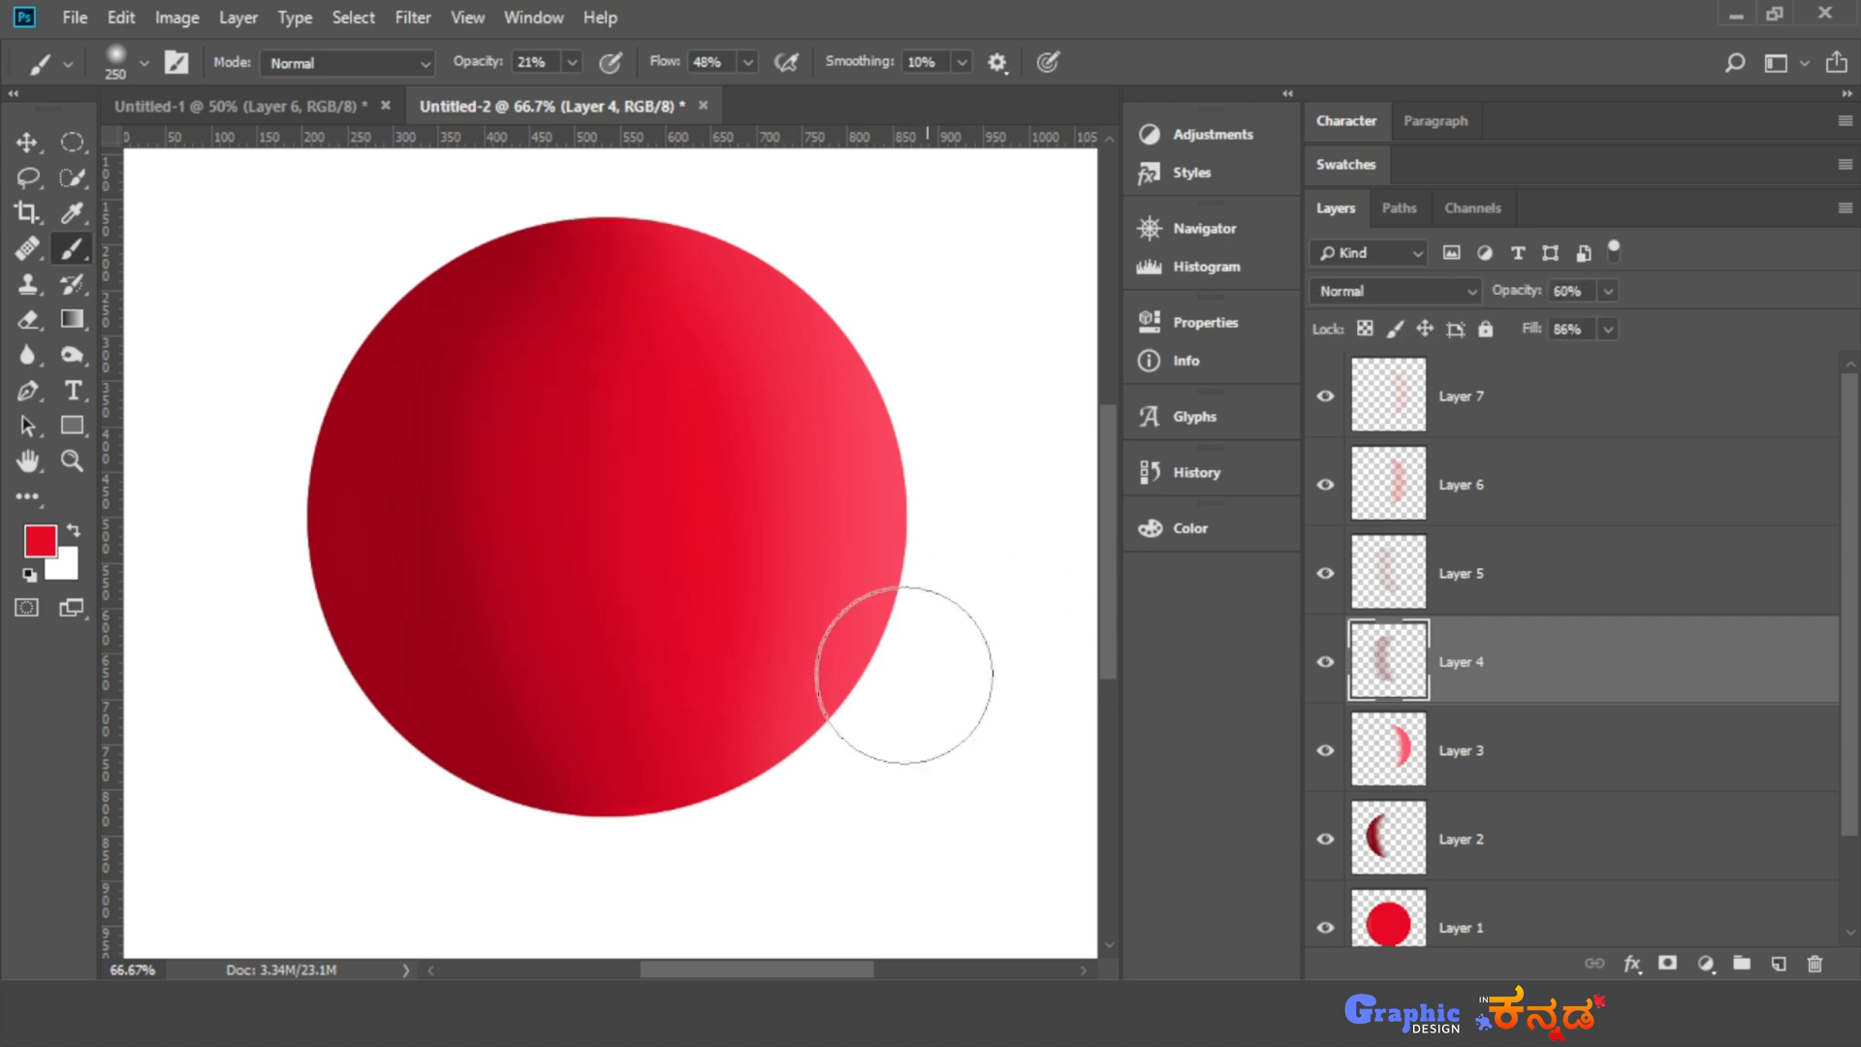
# - Load Layer 1's circle as a selection and add a new layer above Layer 7
pyautogui.scroll(2, 887, 679)
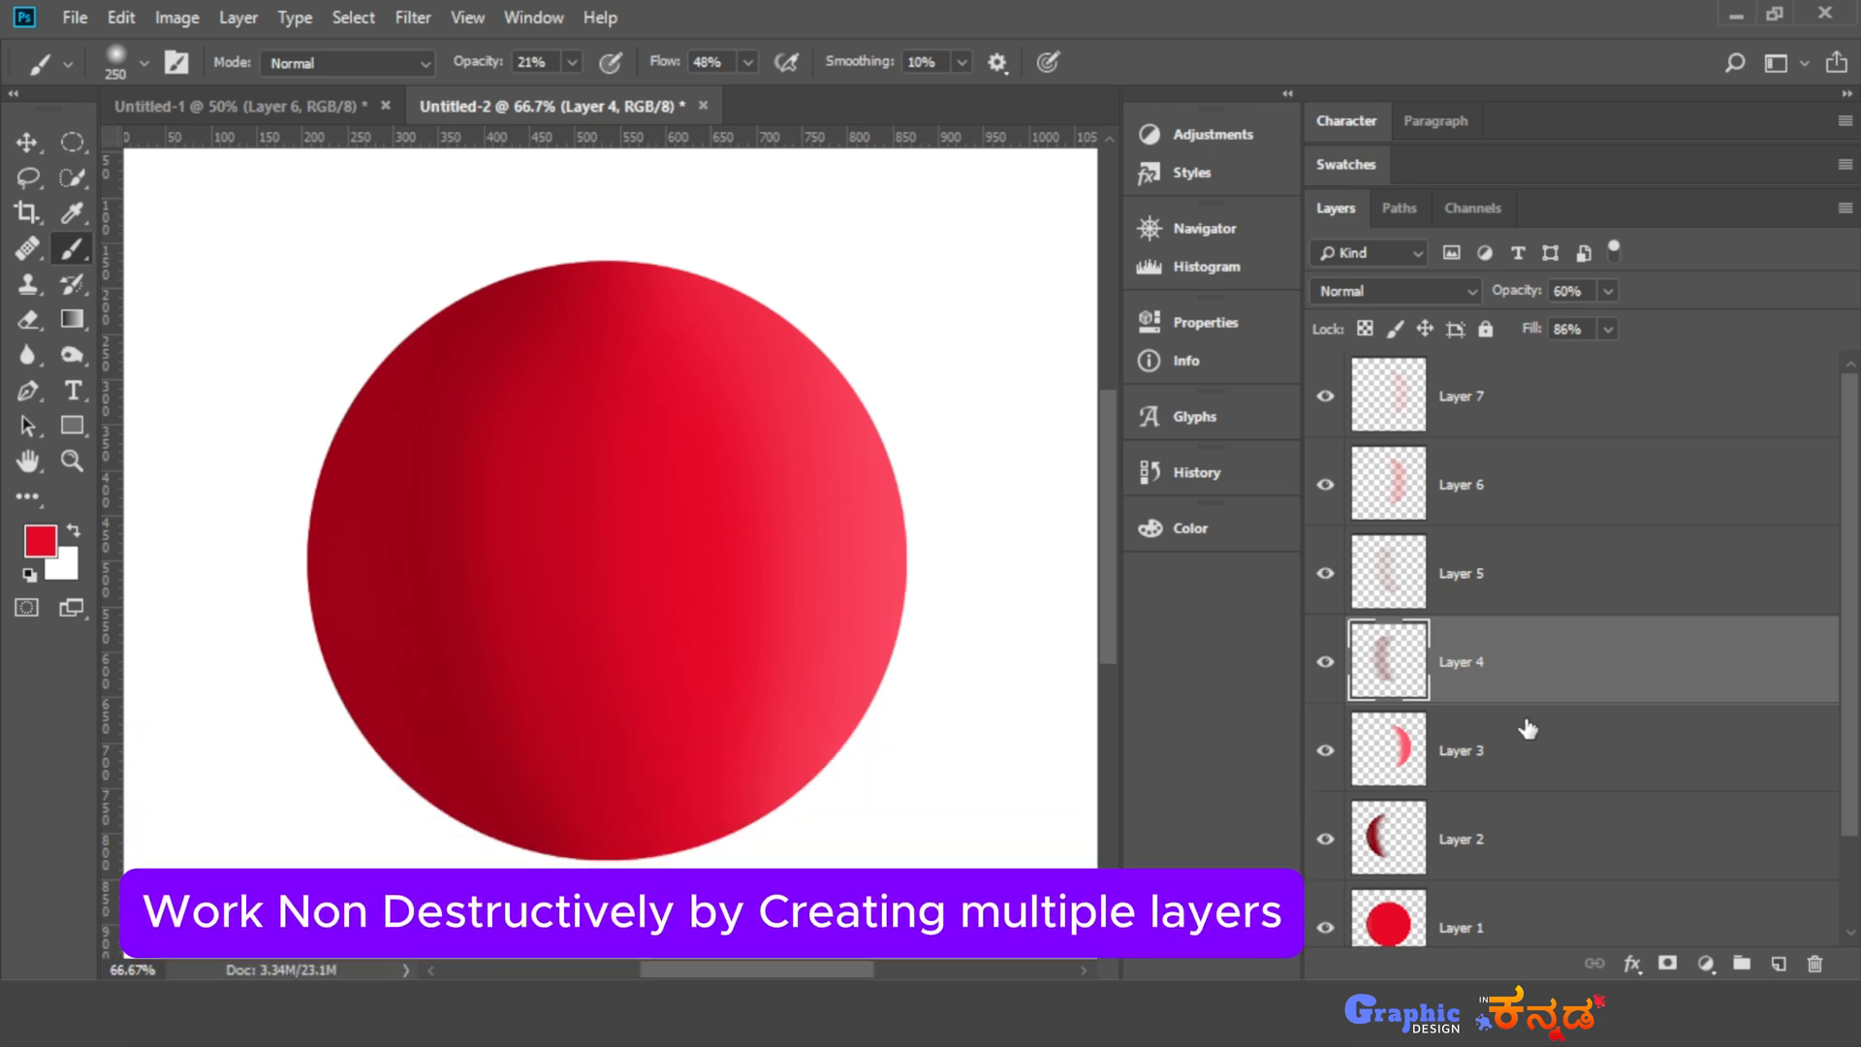
pyautogui.scroll(-1, 1510, 798)
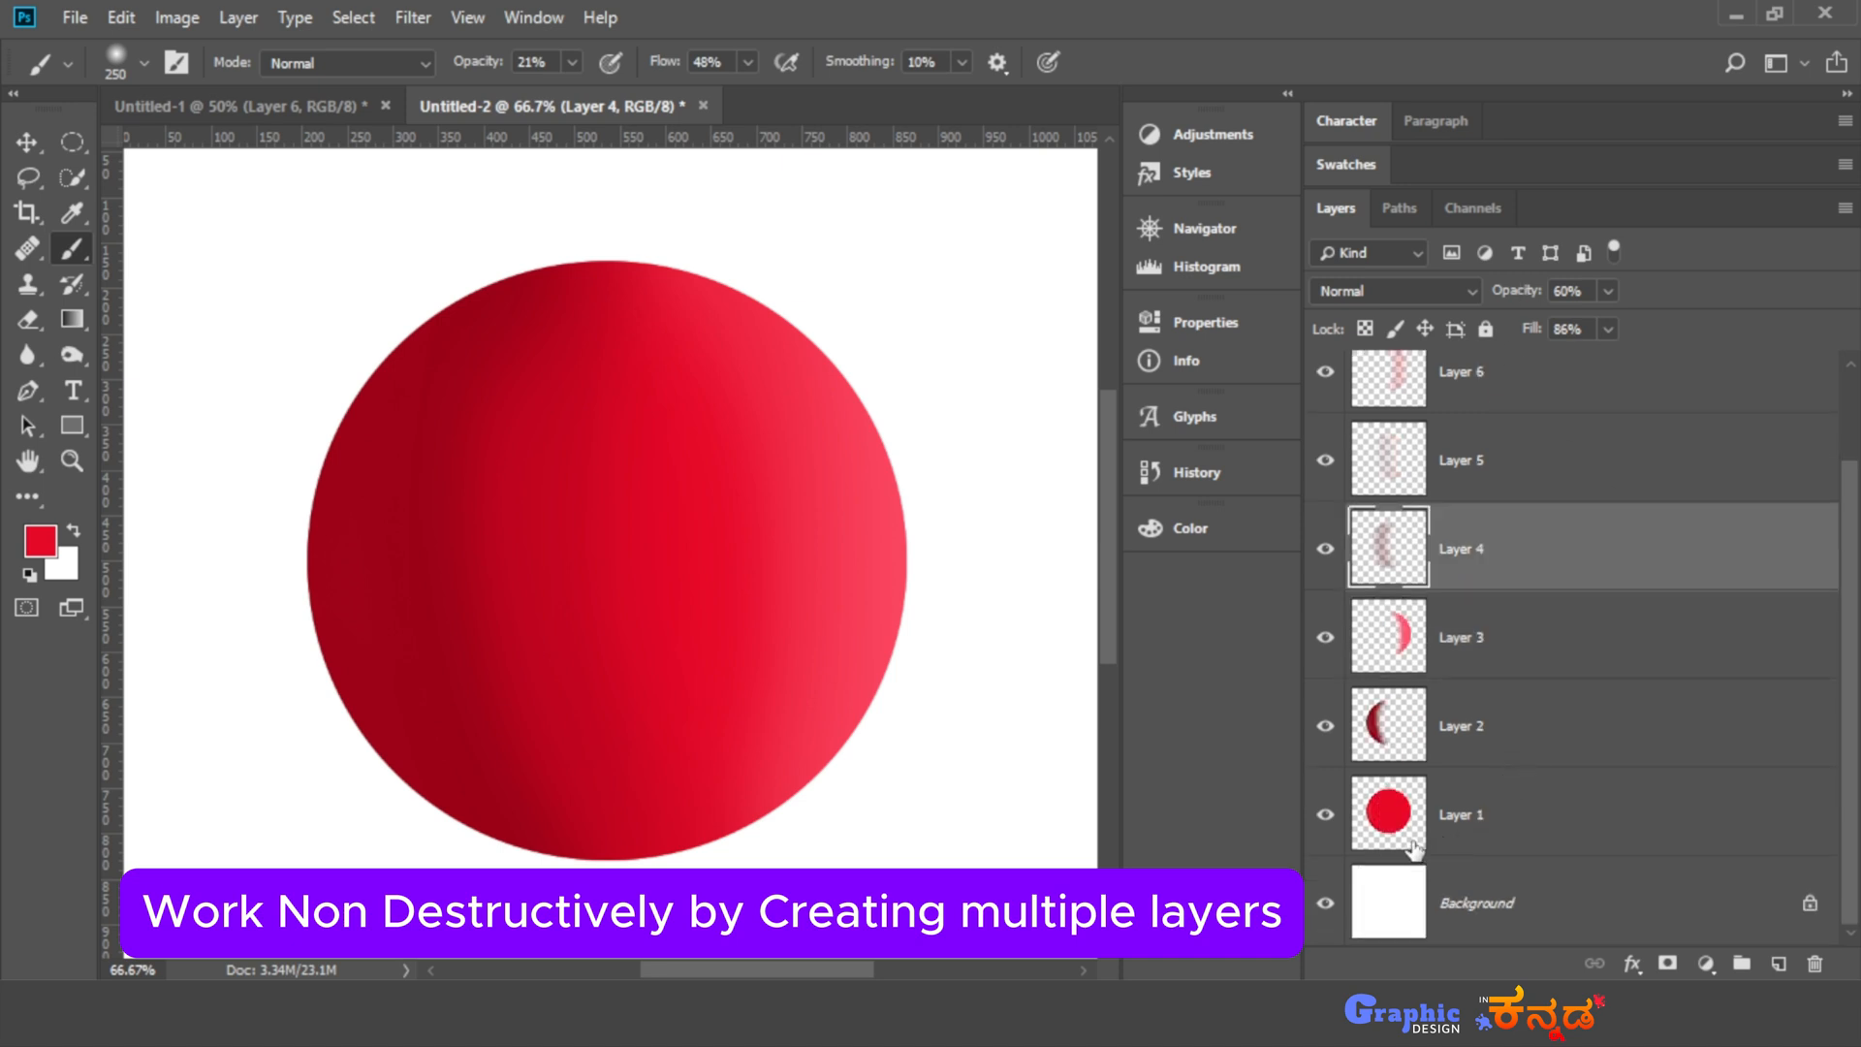
pyautogui.moveTo(1413, 849); pyautogui.dragTo(1403, 838)
pyautogui.keyDown('ctrl'); pyautogui.click(1403, 837); pyautogui.keyUp('ctrl')
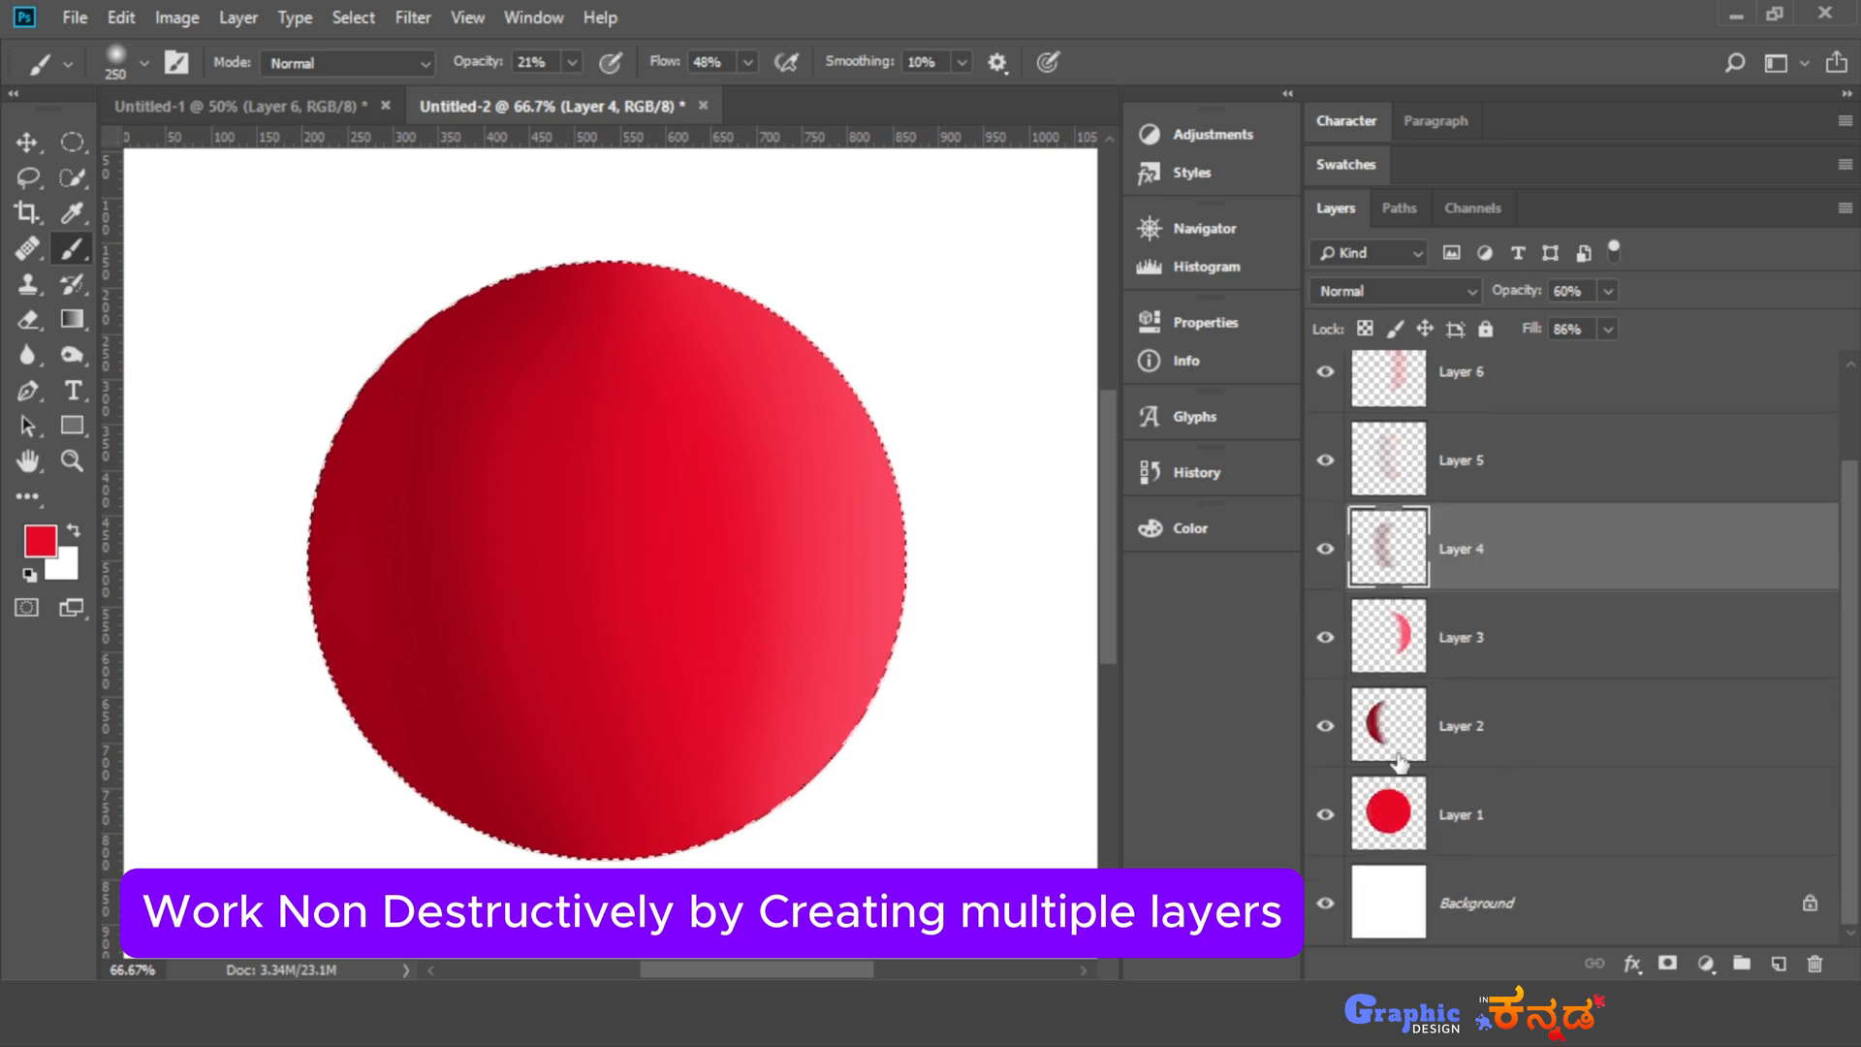
pyautogui.scroll(1, 1504, 780)
pyautogui.click(1568, 432)
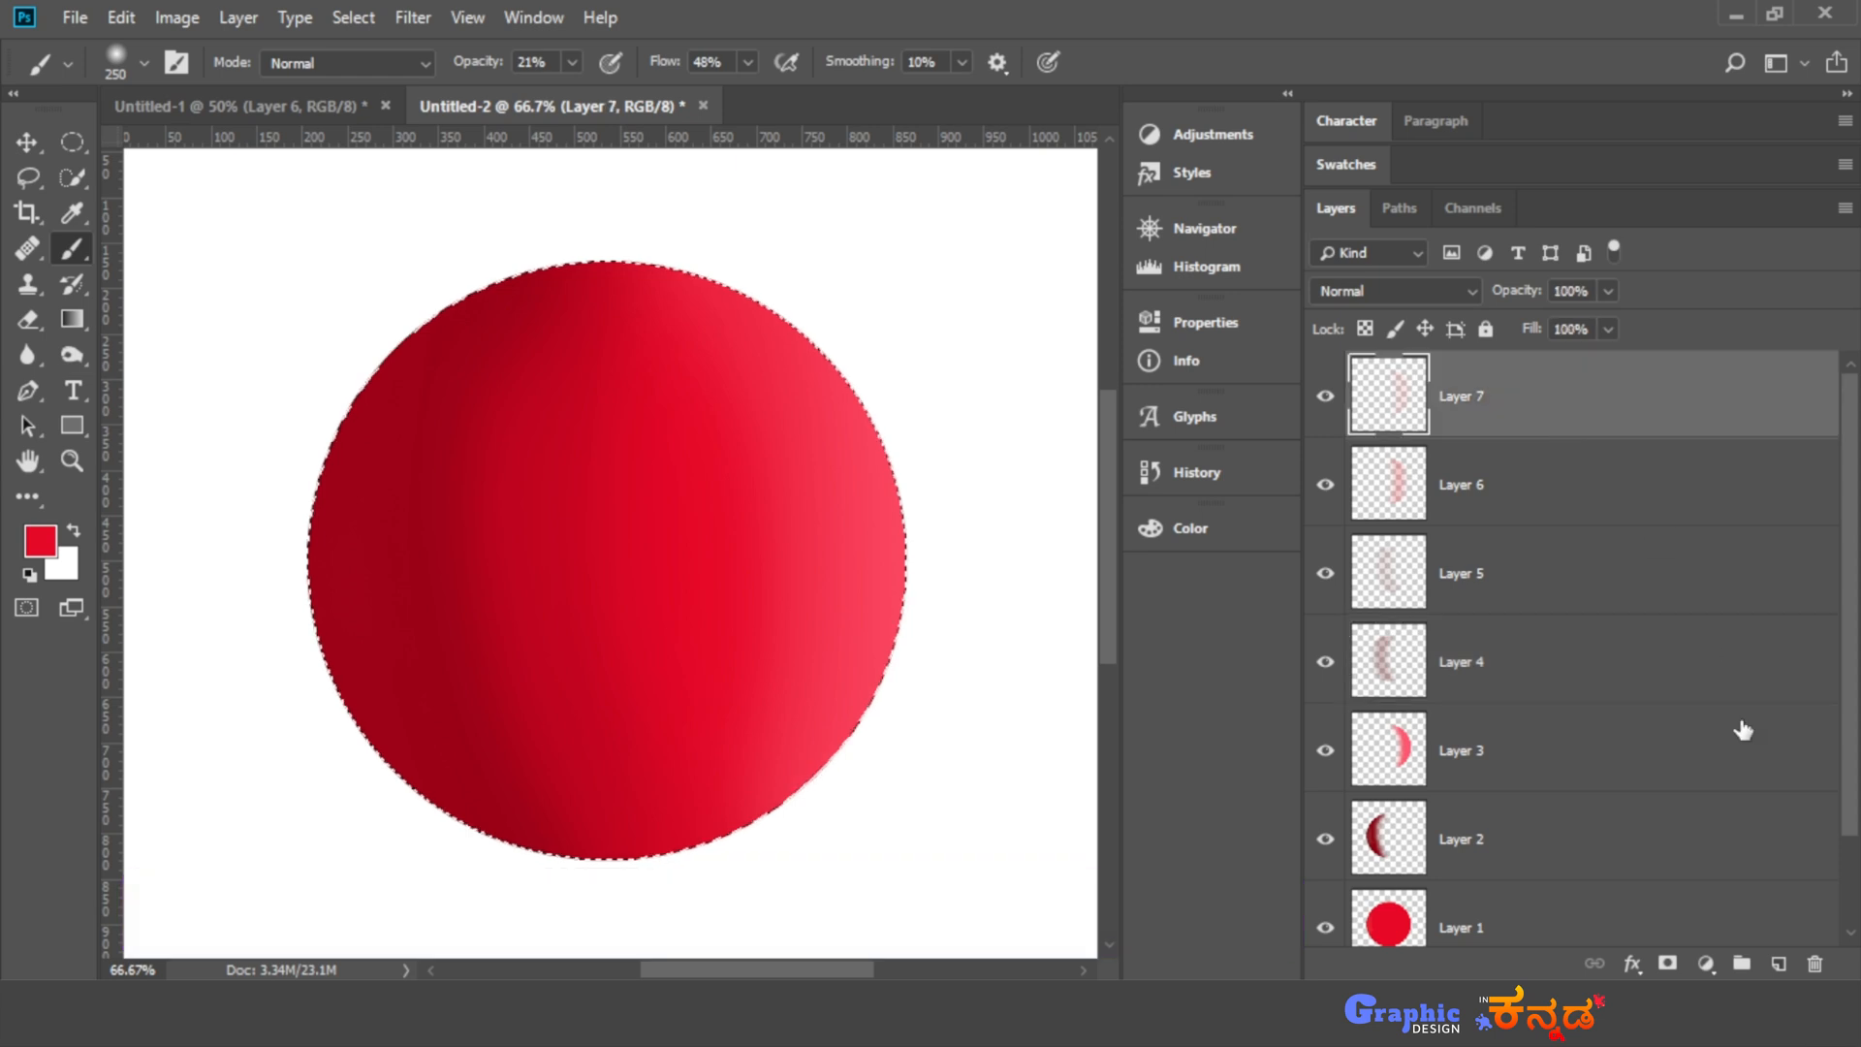
pyautogui.click(1779, 963)
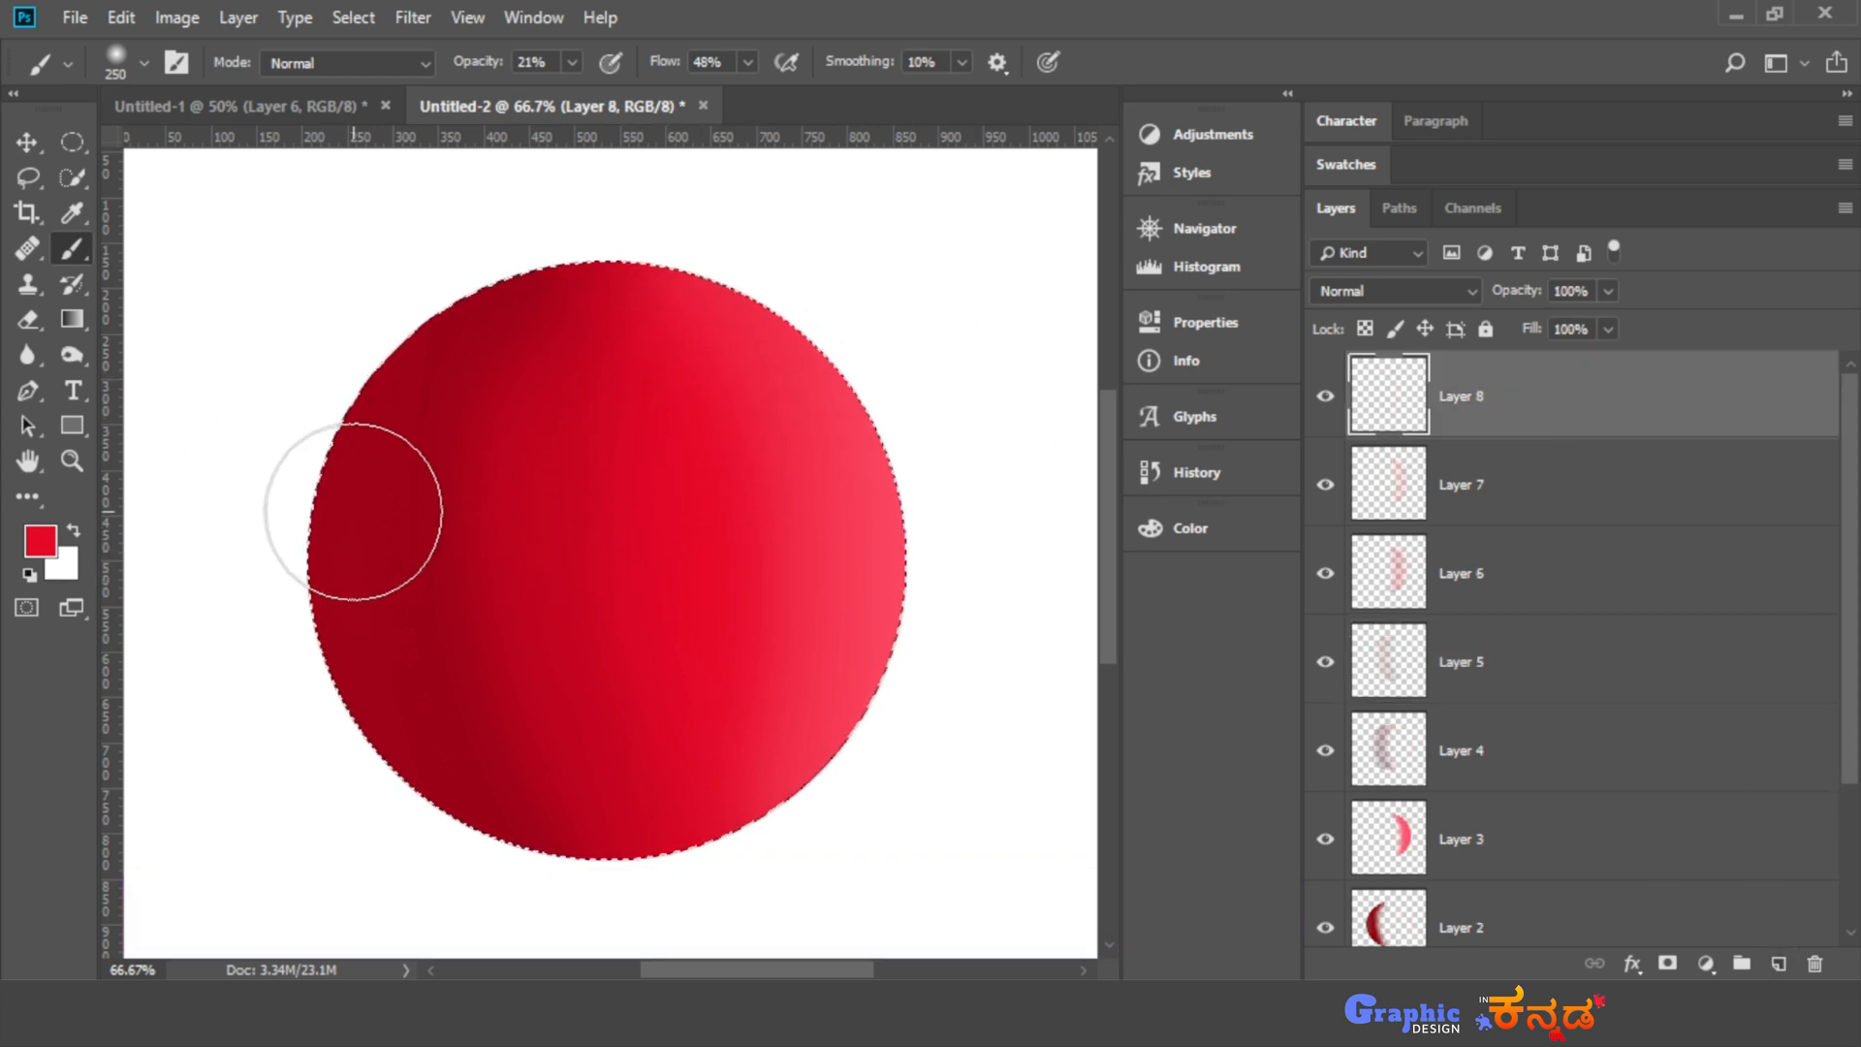
# - Switch the foreground color to white and paint a soft highlight near the ball's upper-right edge on Layer 8
pyautogui.press('x')
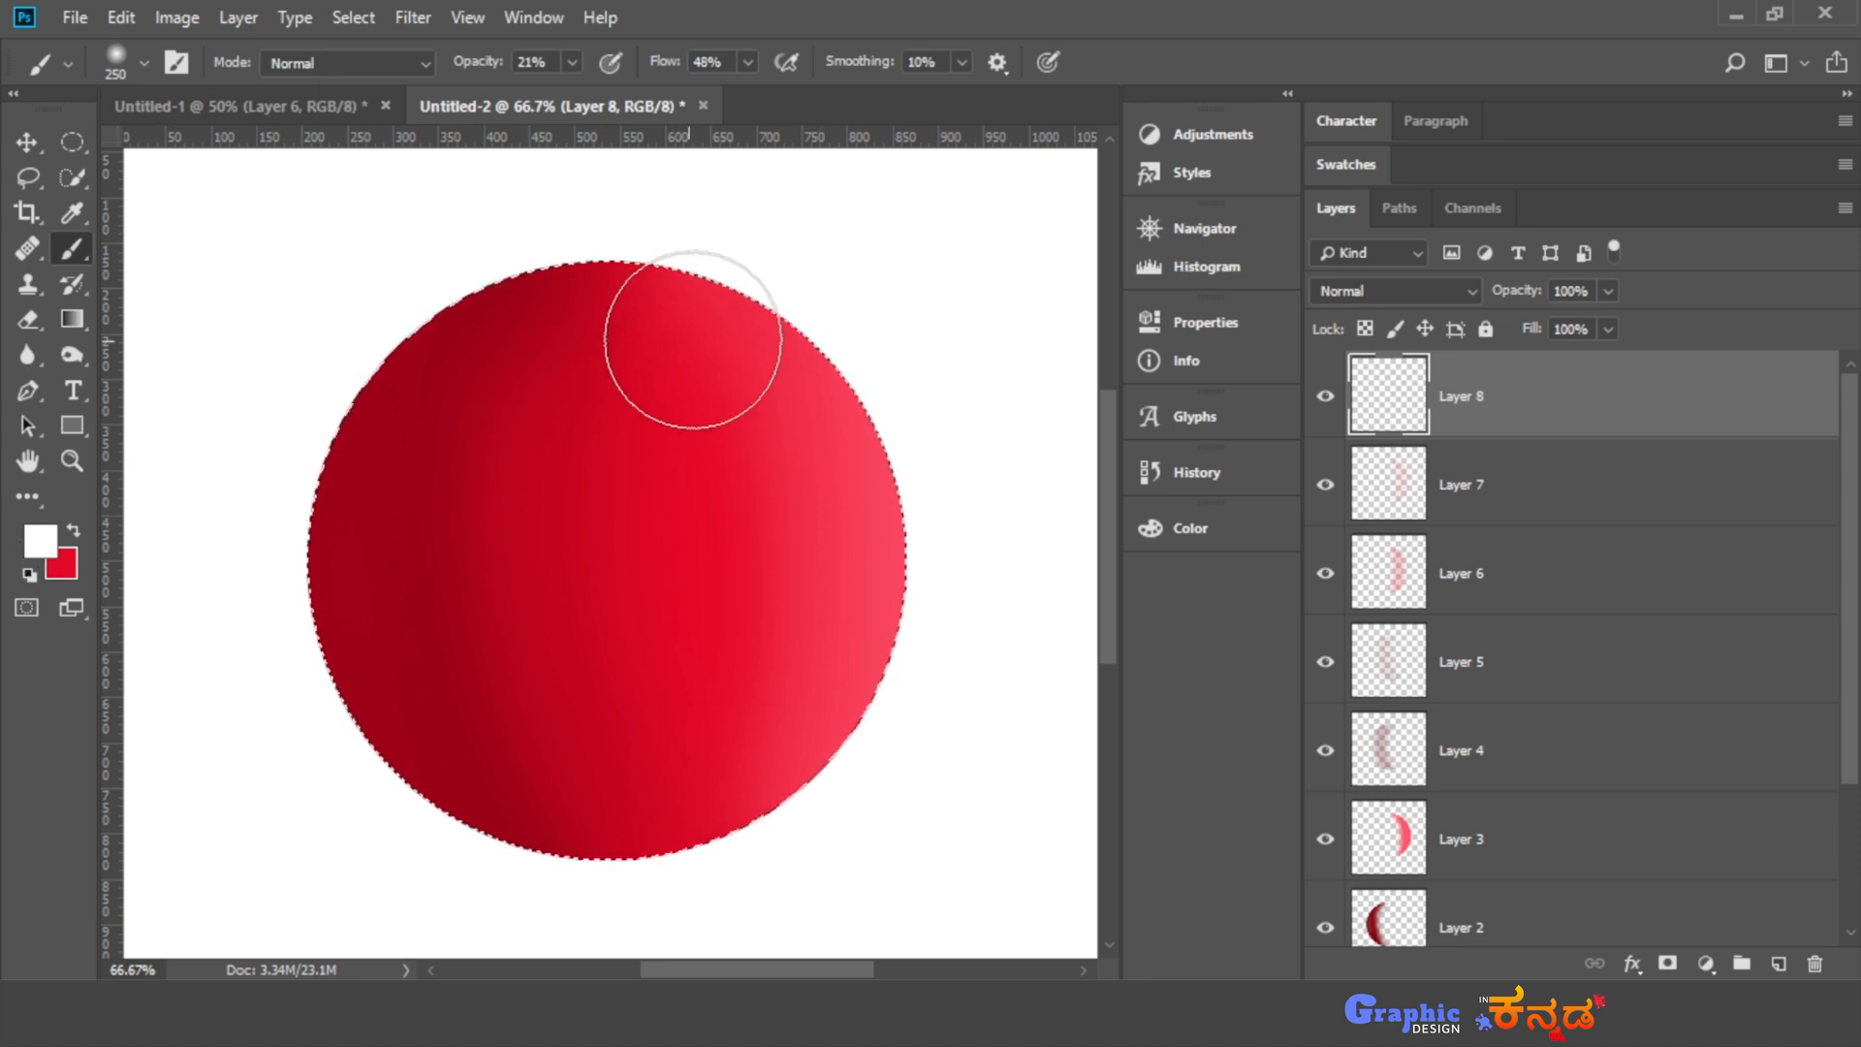
pyautogui.moveTo(827, 303)
pyautogui.mouseDown()
pyautogui.moveTo(794, 331)
pyautogui.moveTo(793, 300)
pyautogui.mouseUp()
pyautogui.moveTo(1072, 1015)
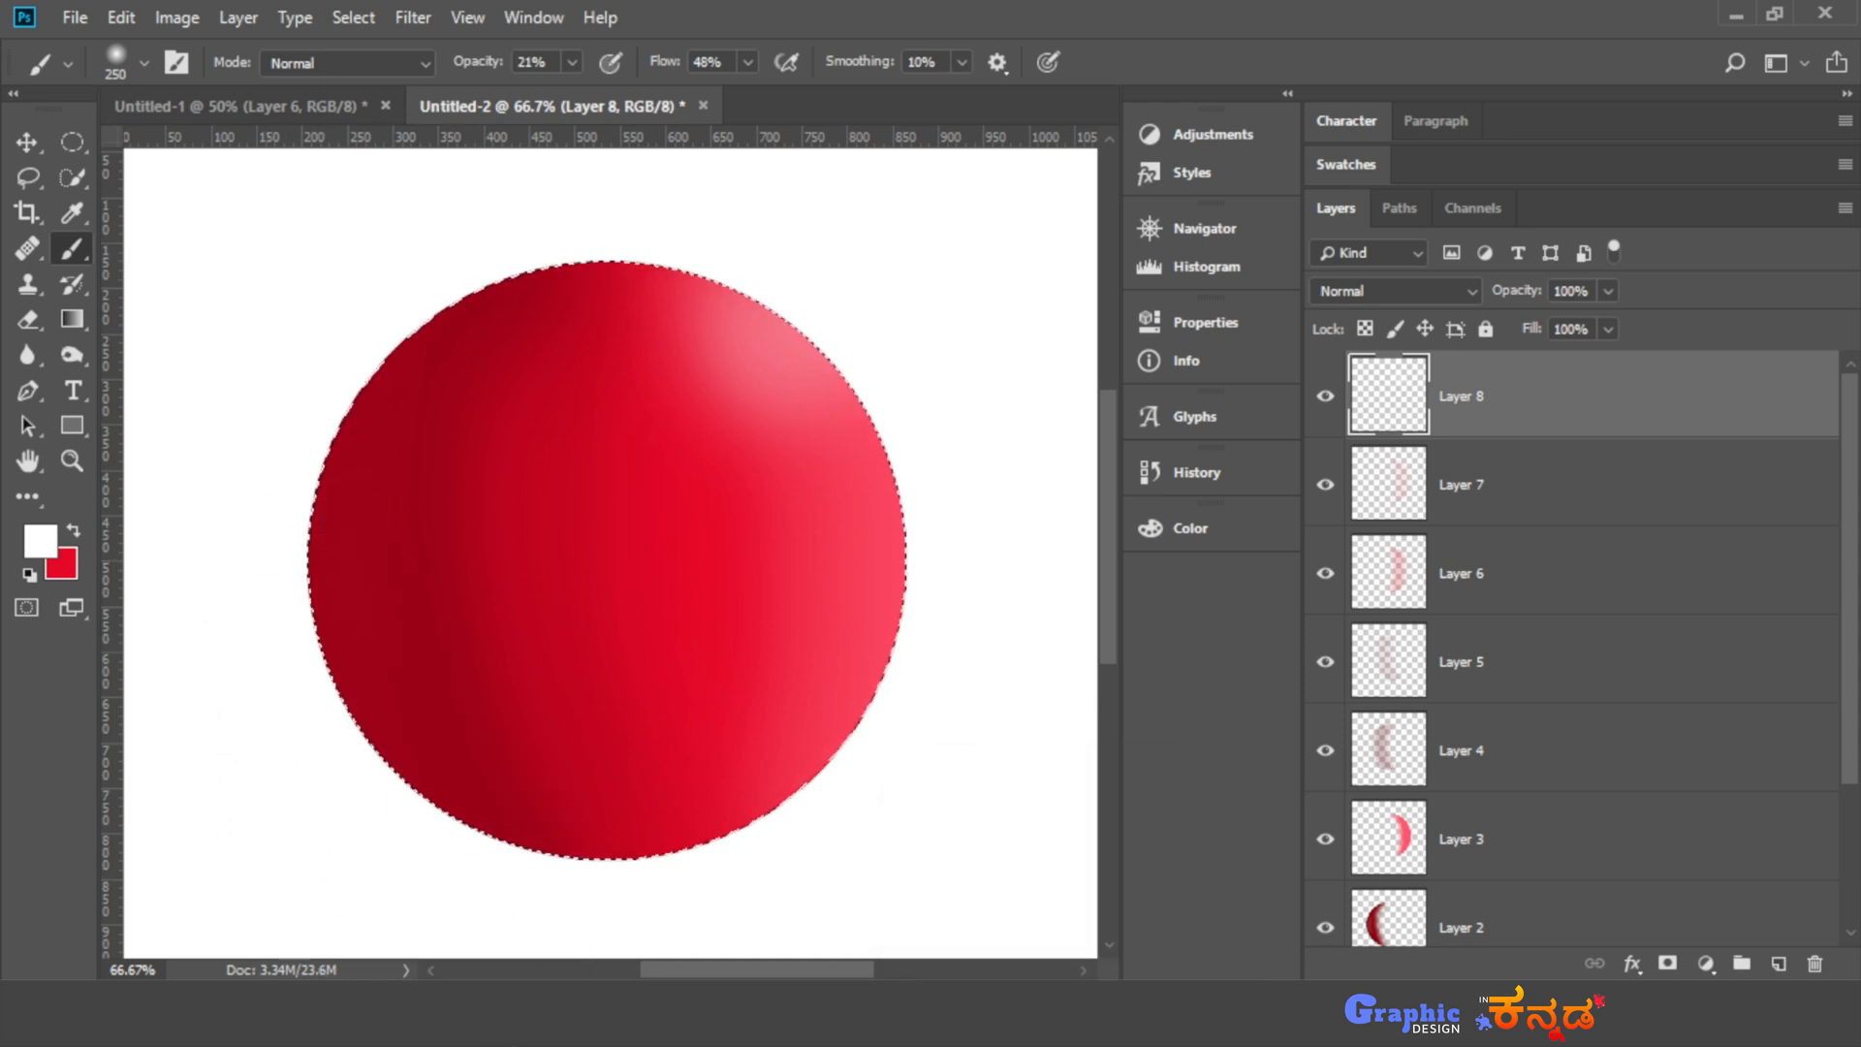
# - Add a new layer above Layer 8, paint soft white reflected light along the ball's lower-left edge, deselect, and switch to the Move tool
pyautogui.click(1779, 963)
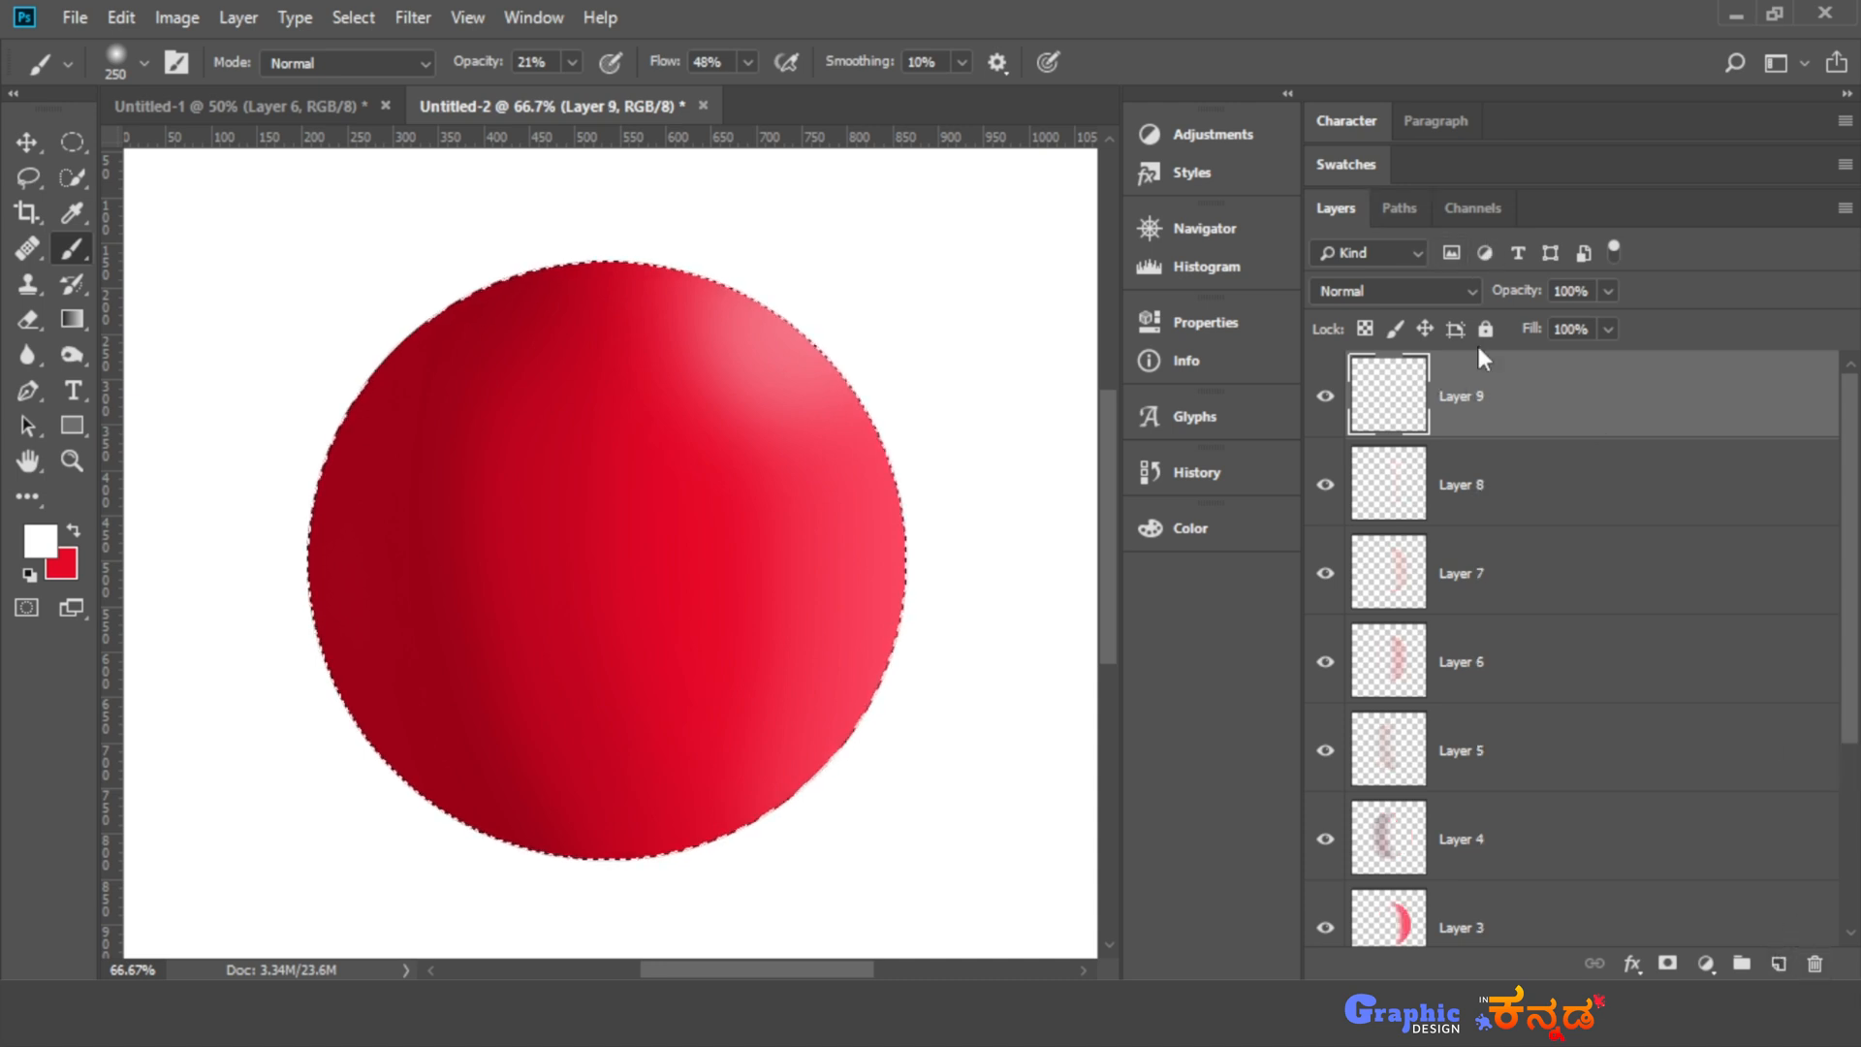
pyautogui.moveTo(340, 736)
pyautogui.mouseDown()
pyautogui.moveTo(247, 542)
pyautogui.moveTo(337, 854)
pyautogui.moveTo(408, 894)
pyautogui.moveTo(258, 687)
pyautogui.moveTo(318, 778)
pyautogui.moveTo(486, 912)
pyautogui.moveTo(363, 828)
pyautogui.mouseUp()
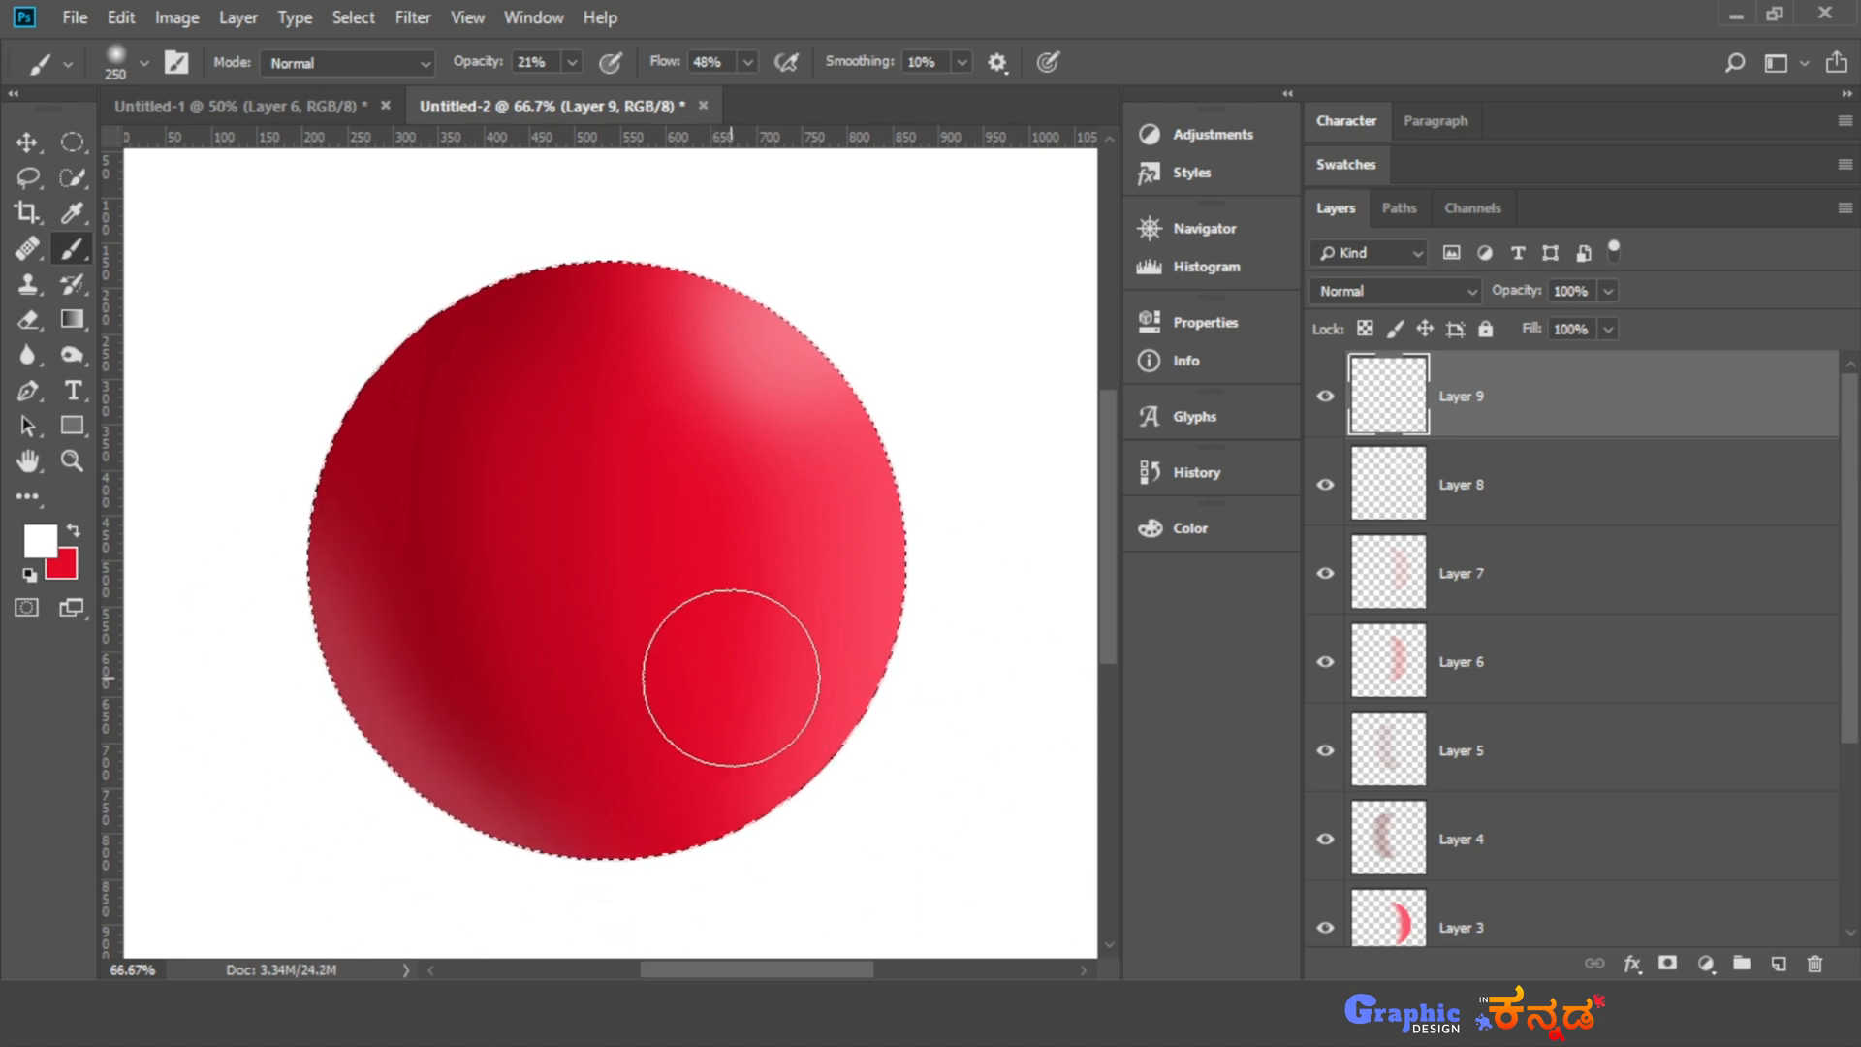
pyautogui.hotkey('ctrl', 'd')
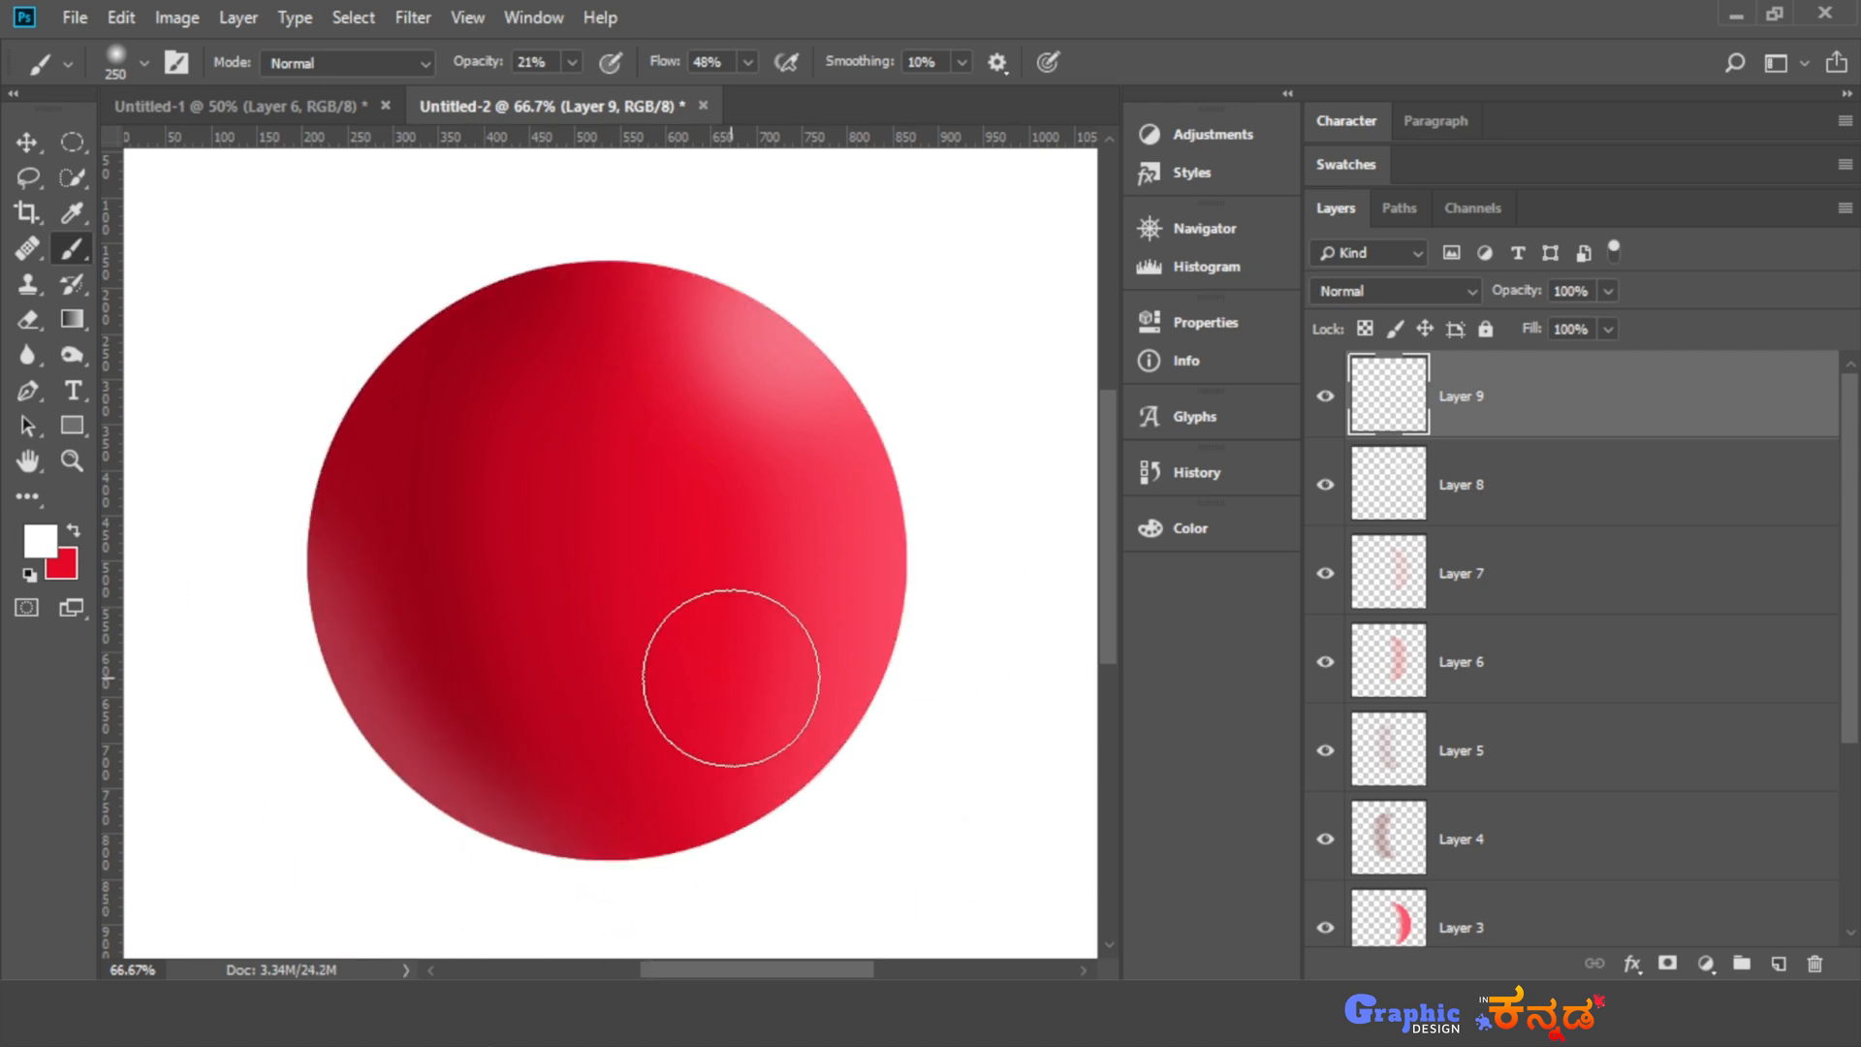
pyautogui.click(26, 142)
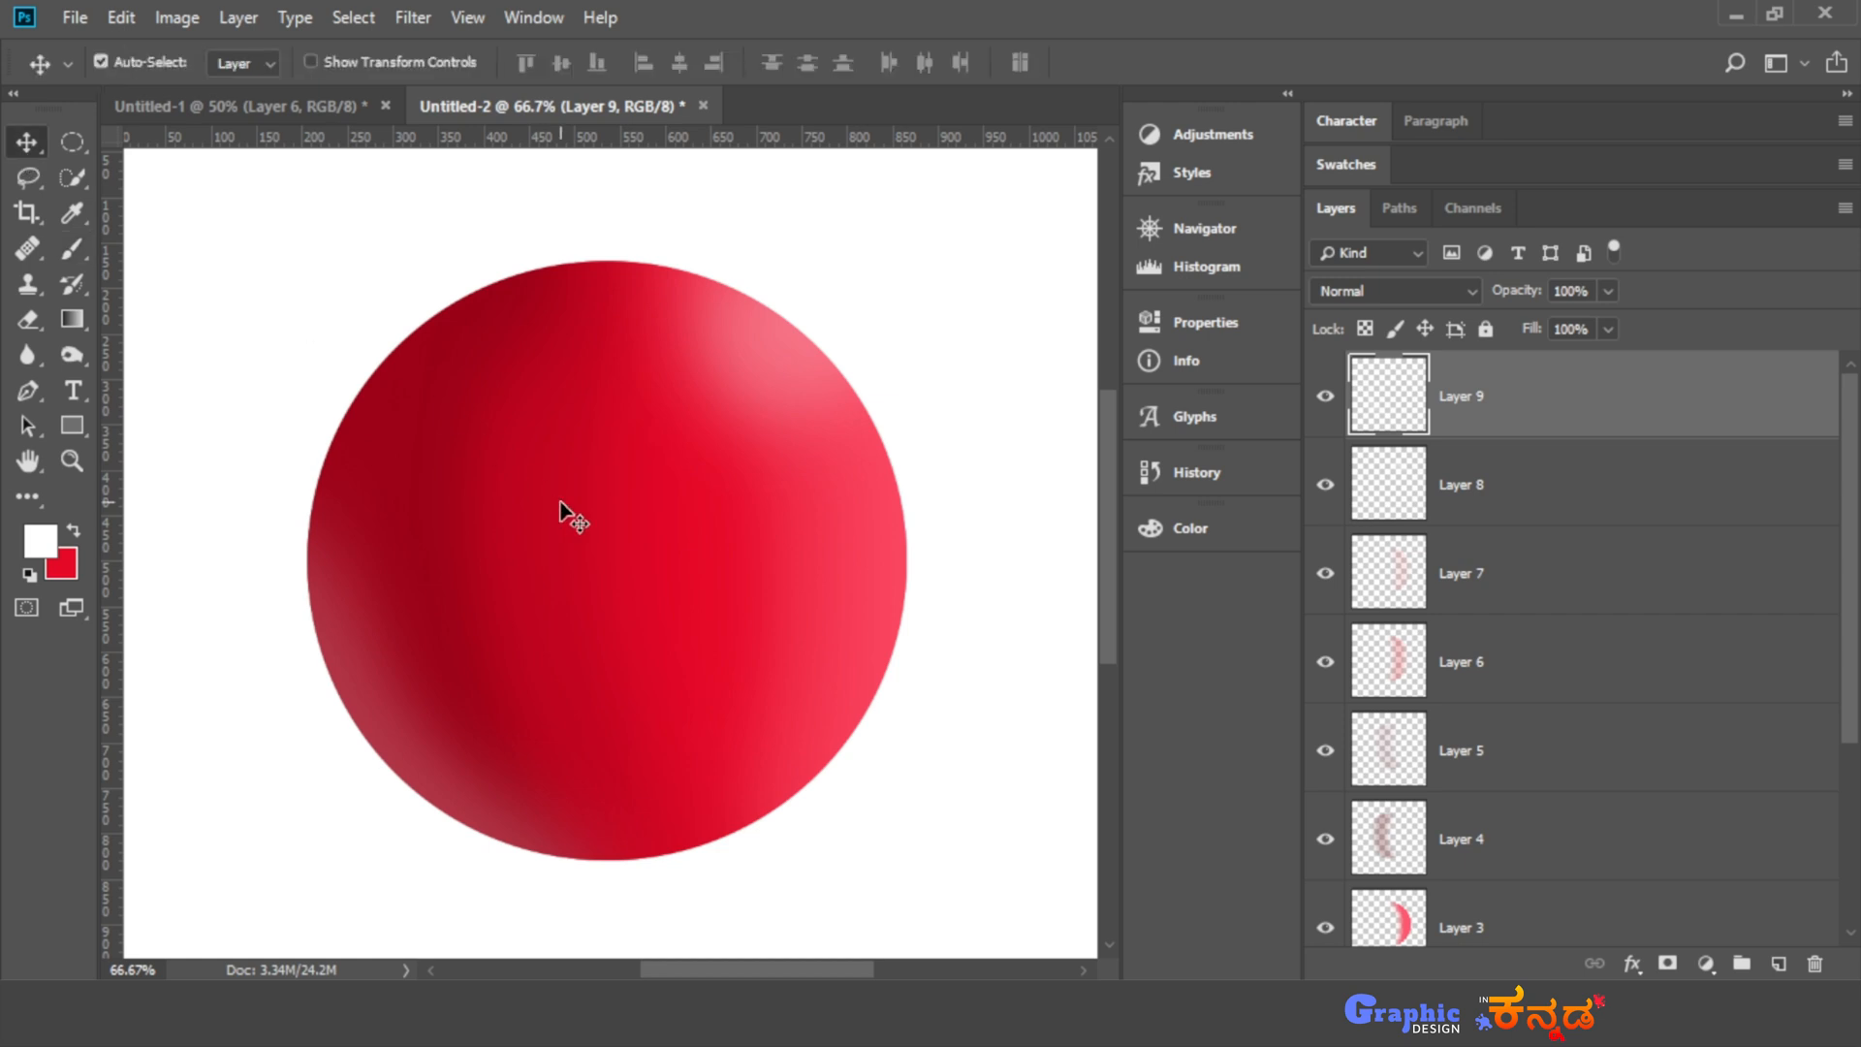